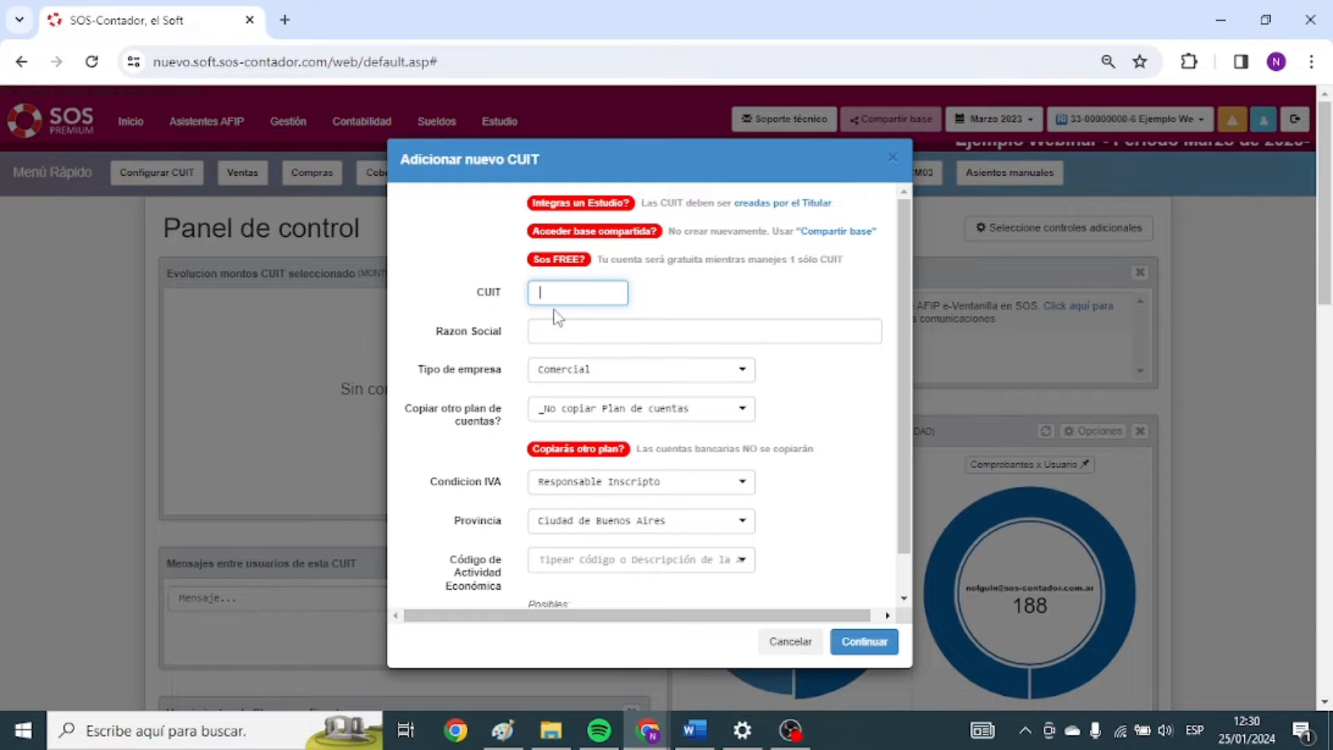
# Enter the new company's CUIT number and choose Comercial as its company type.
pyautogui.hotkey('ctrl', 'v')
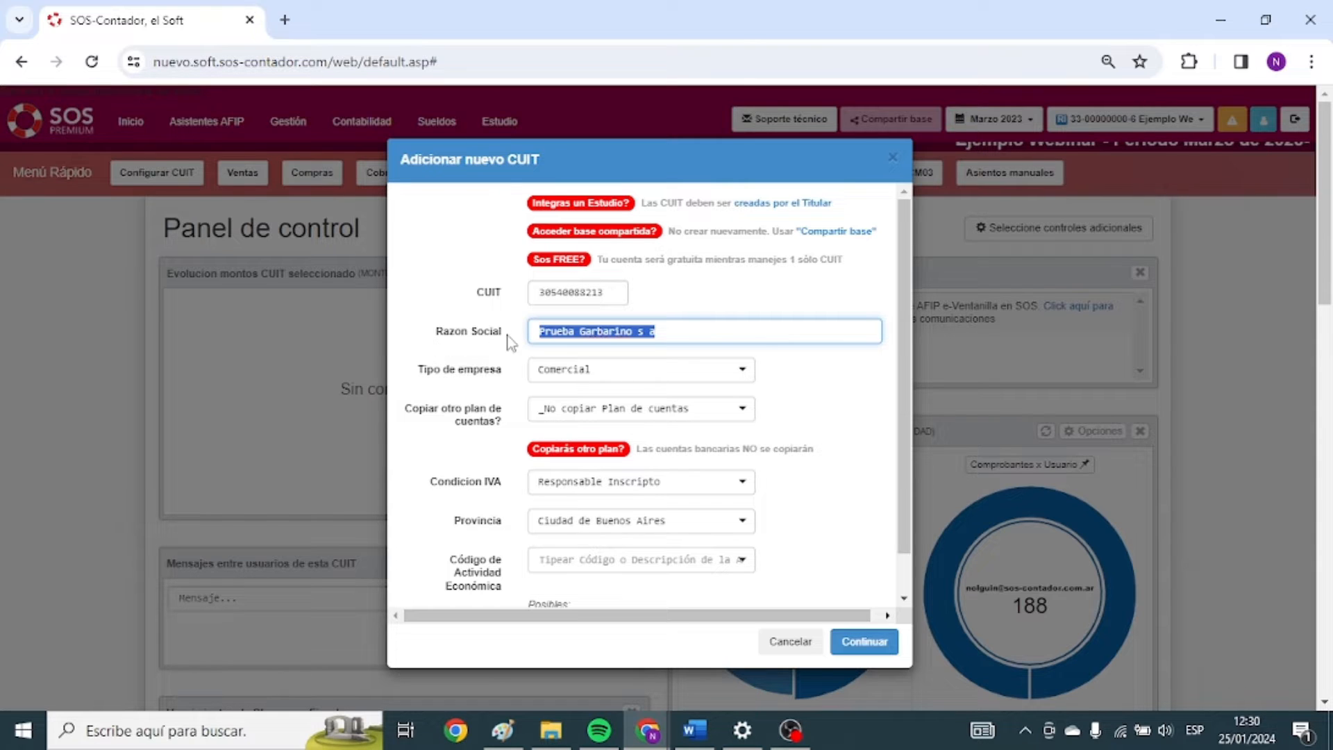
pyautogui.scroll(-1, 464, 455)
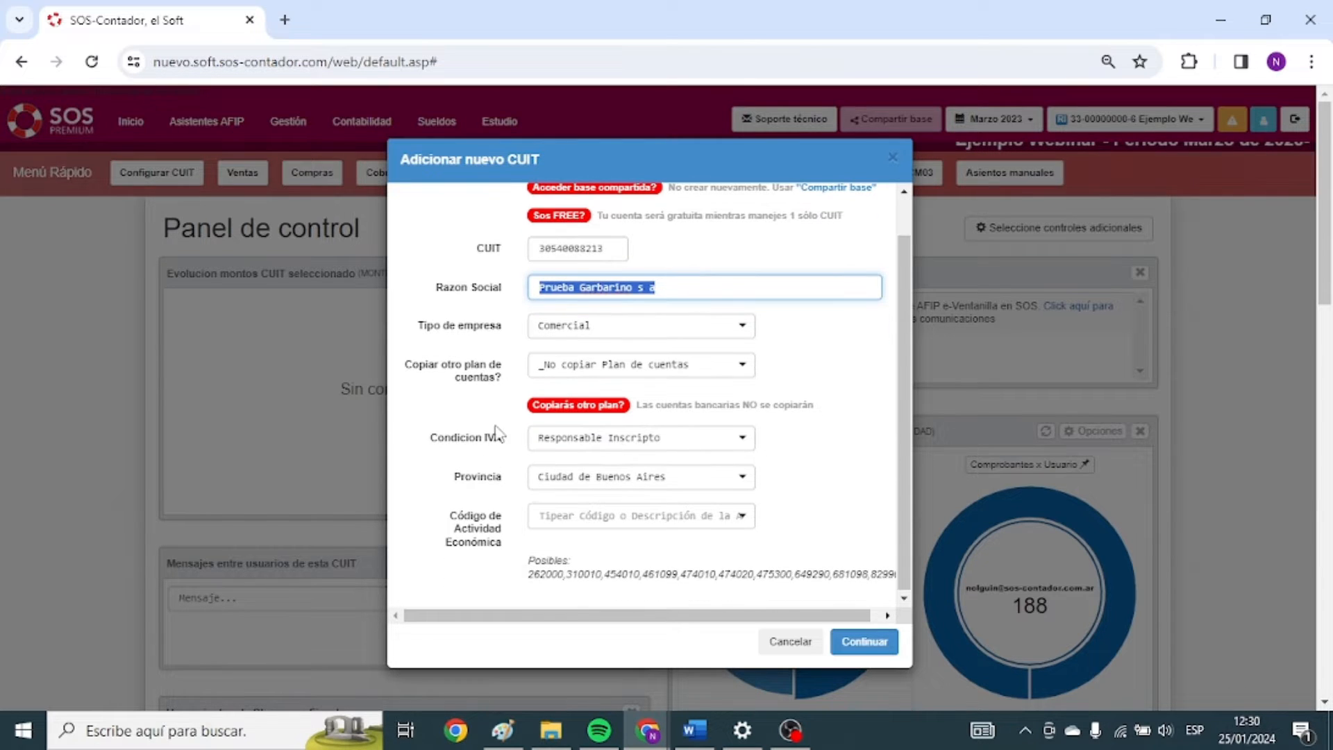
pyautogui.scroll(1, 482, 514)
pyautogui.scroll(1, 482, 513)
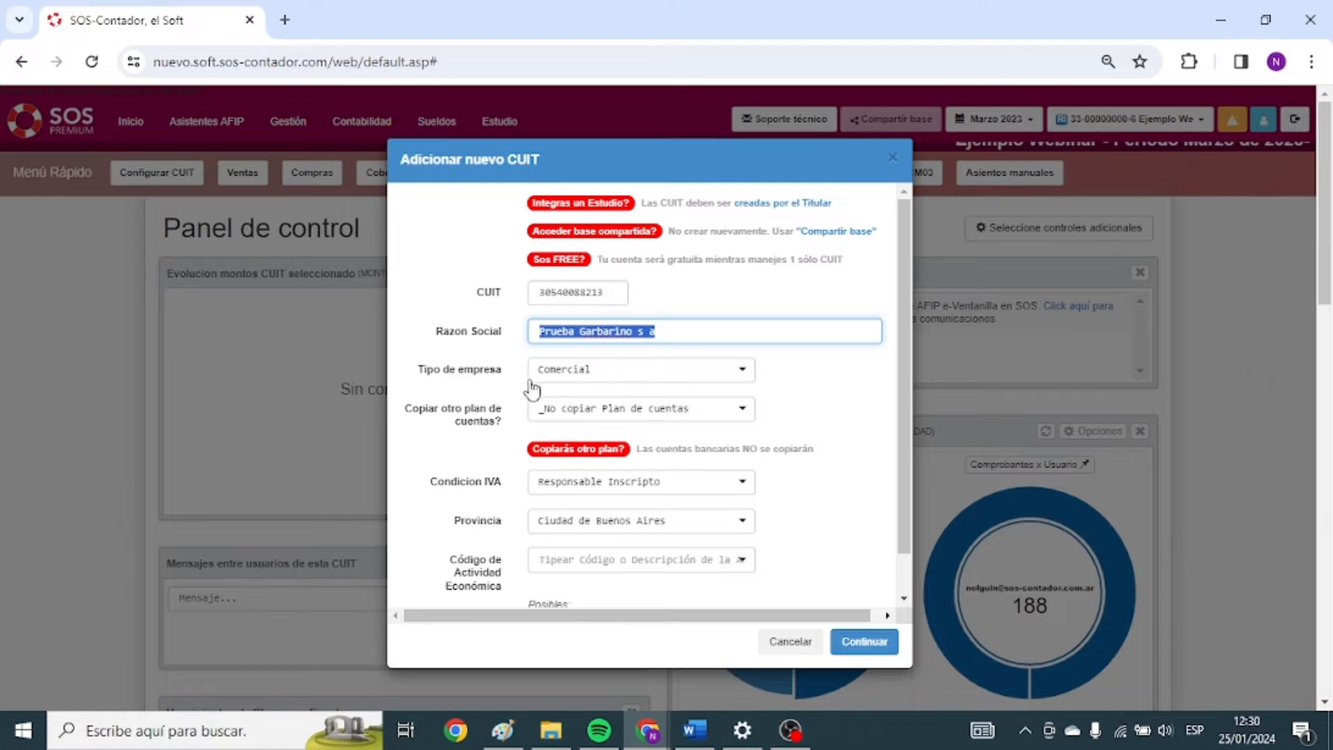
pyautogui.click(572, 373)
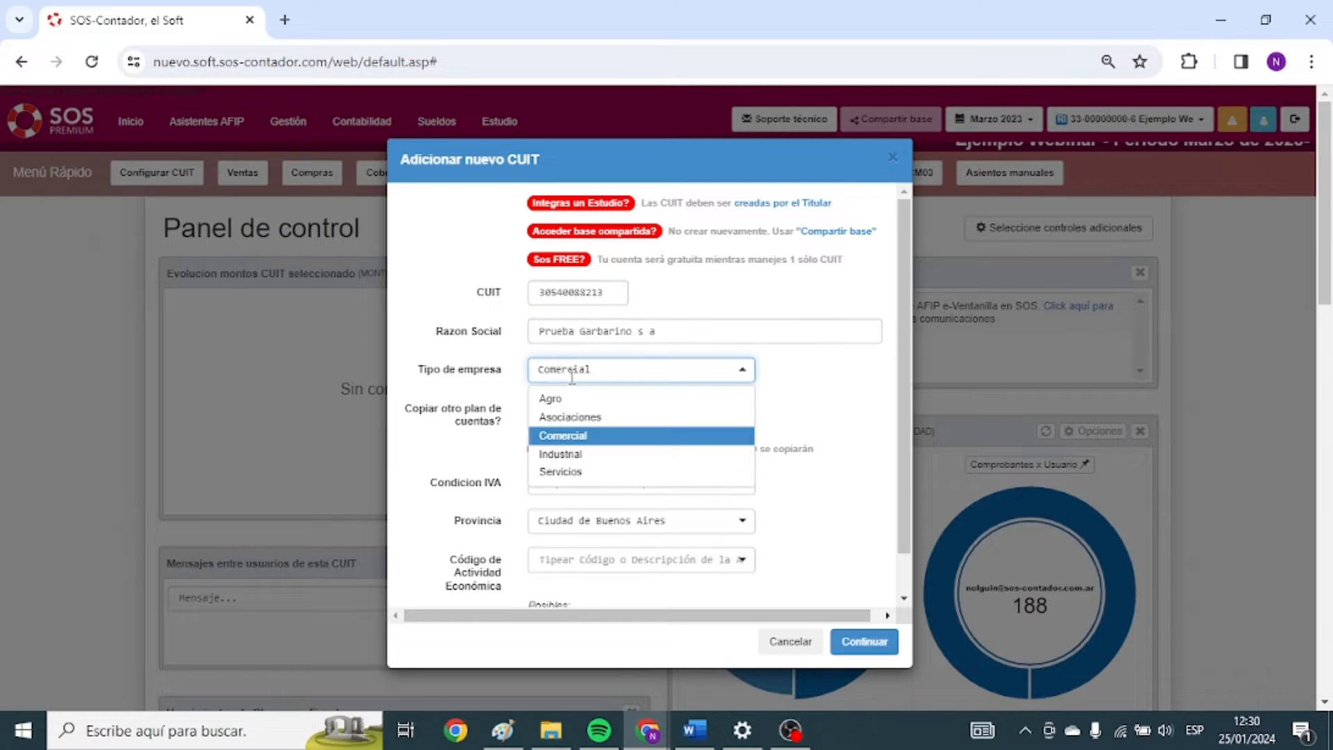
pyautogui.click(576, 442)
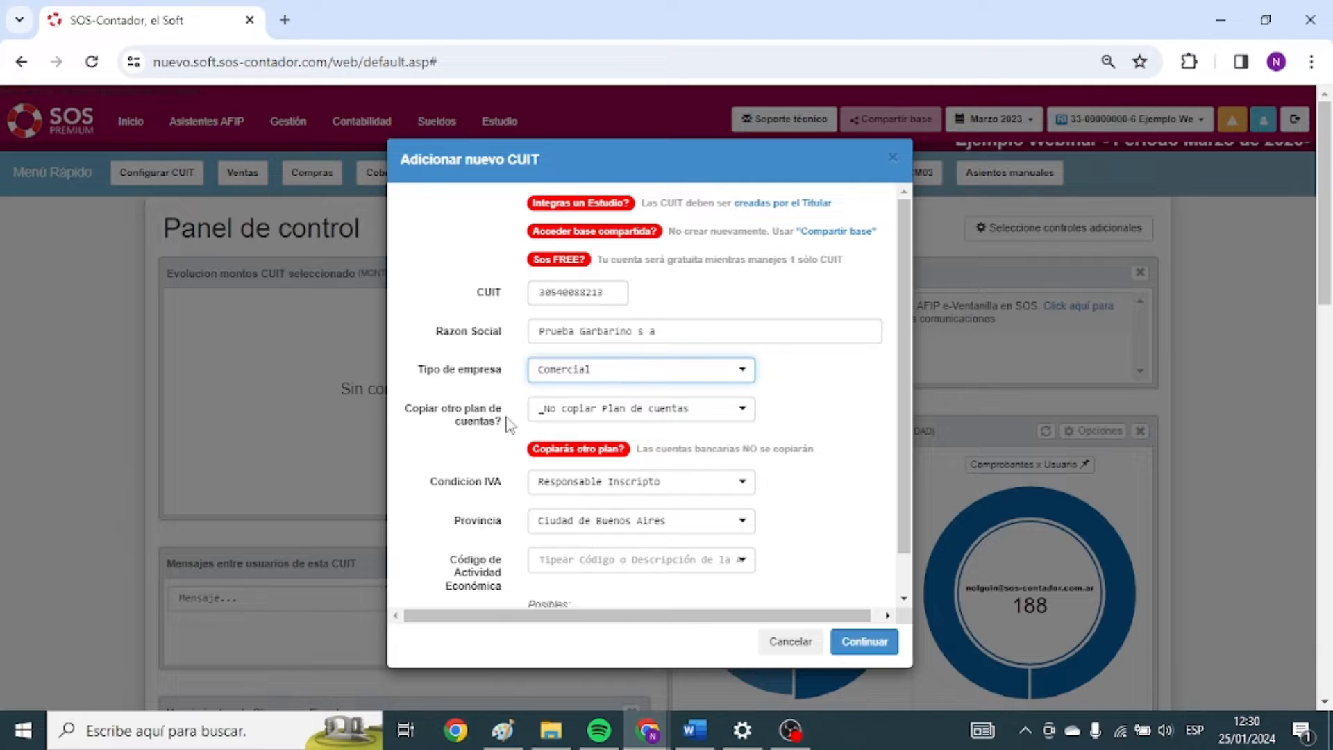
# Assign economic activity code 749009 - Actividades profesionales, científicas y técnicas n.c.p. and submit the new CUIT.
pyautogui.scroll(-1, 507, 422)
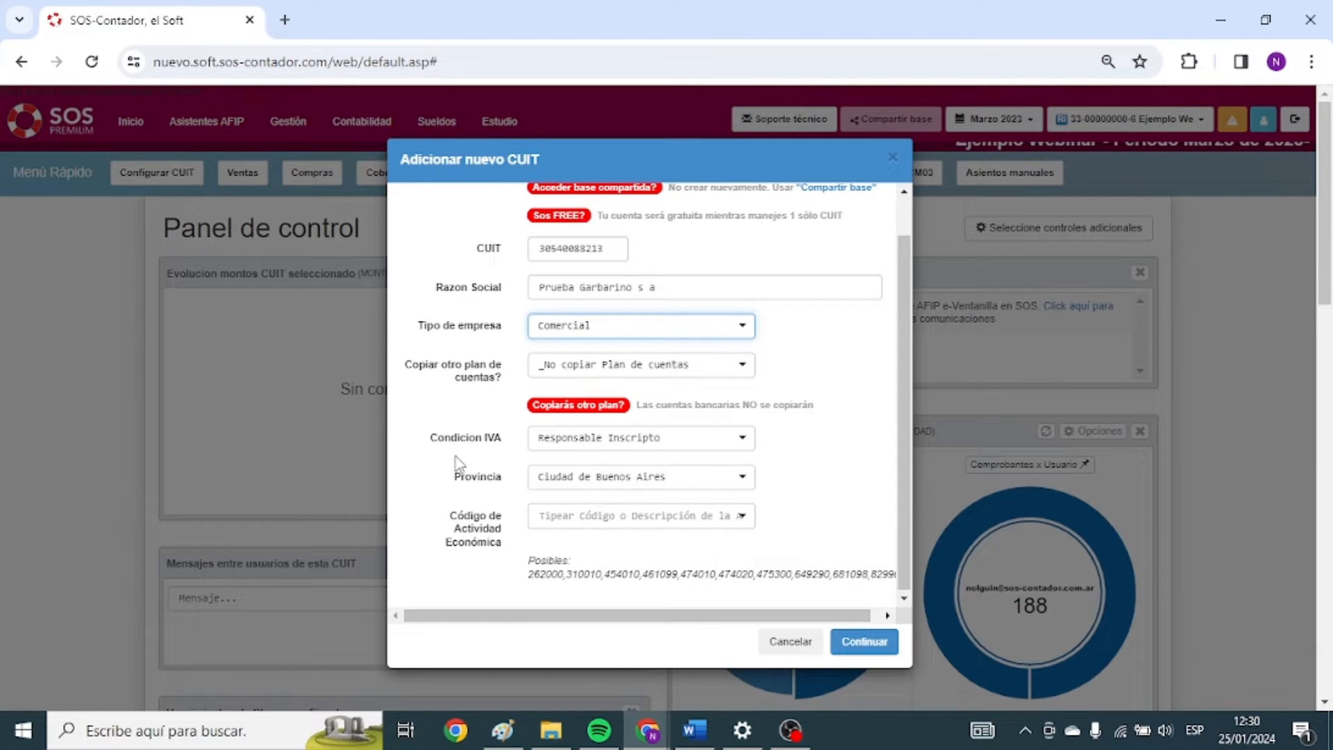
pyautogui.click(645, 522)
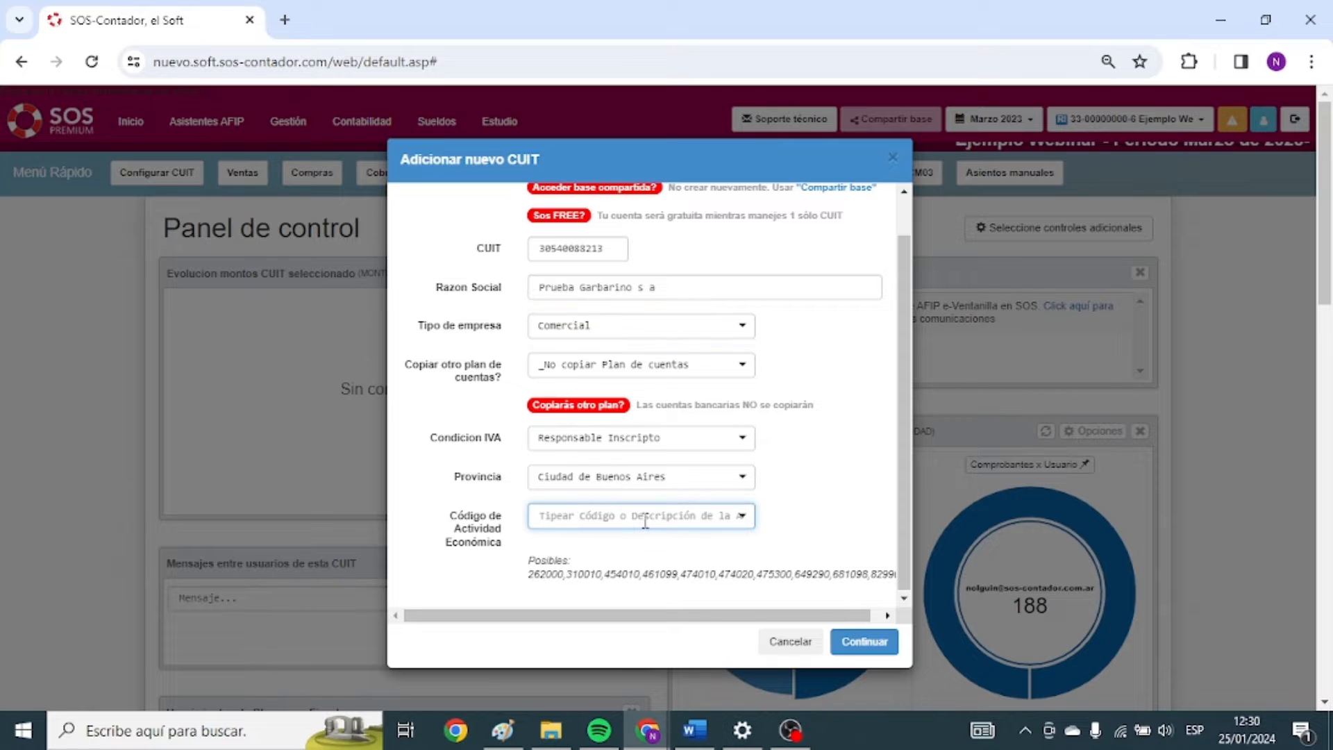
pyautogui.write('7')
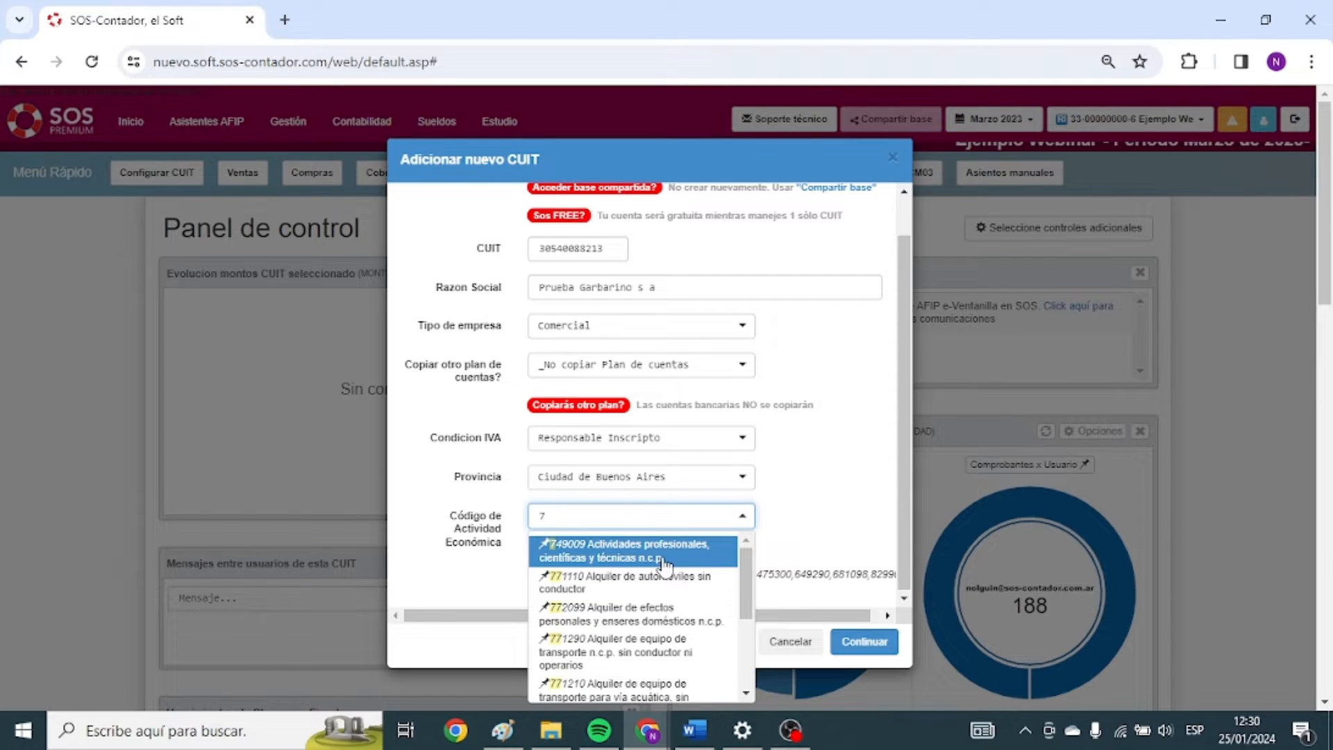
pyautogui.click(665, 565)
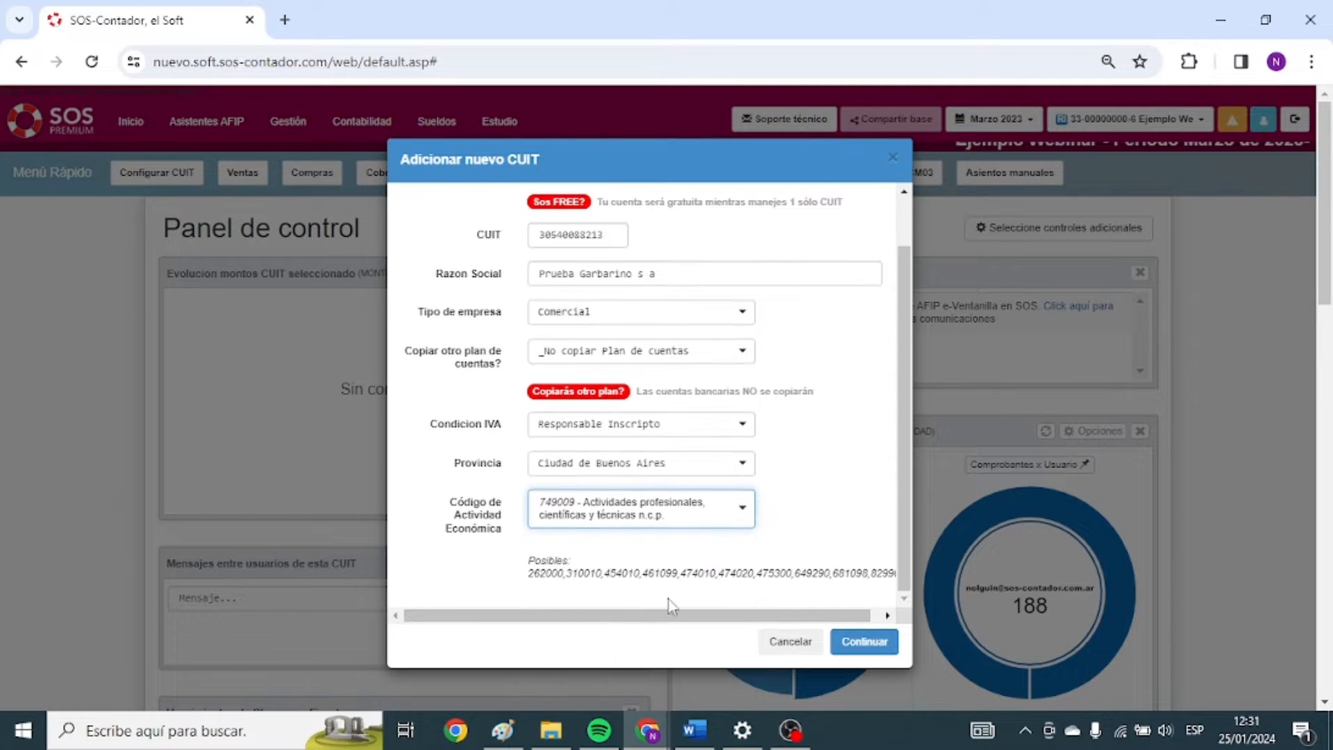
pyautogui.click(861, 642)
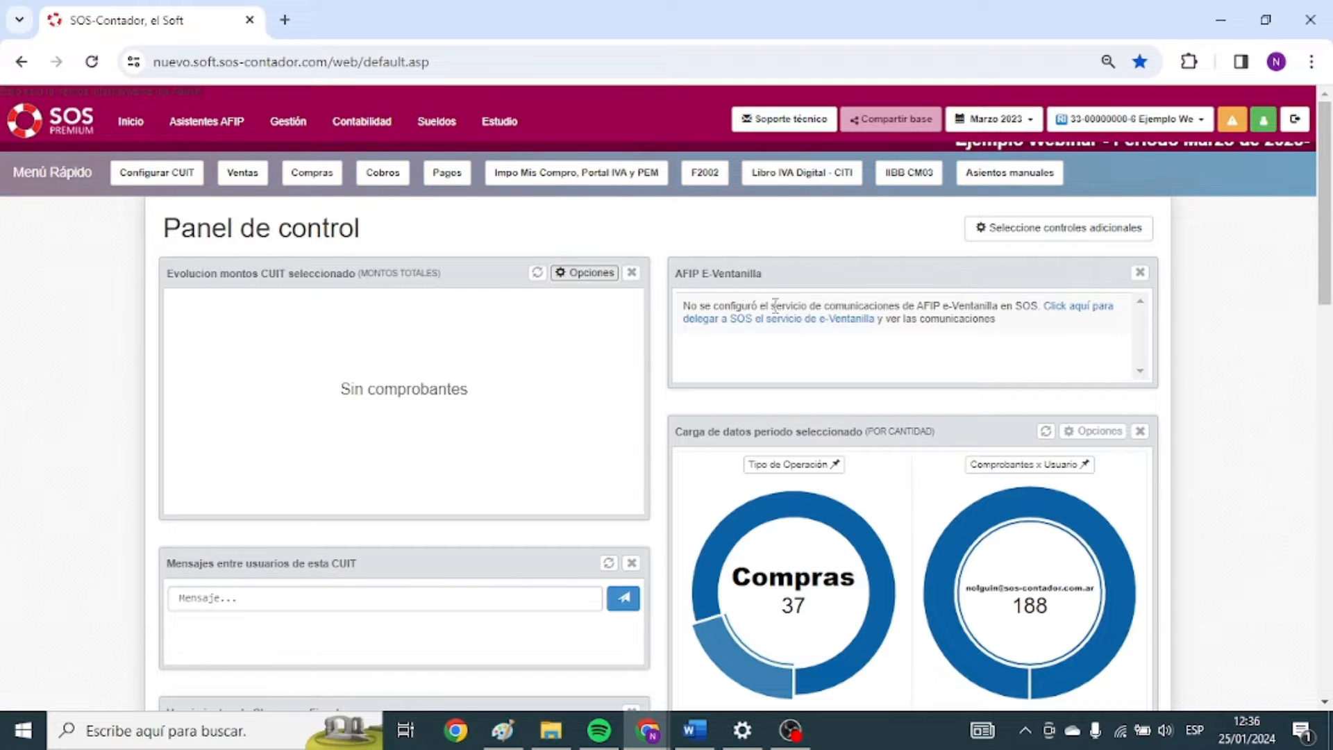
# Review the dashboard widgets for user messages, cheque and tax due dates, Twitter, and data loading for the selected period.
pyautogui.scroll(-1, 185, 514)
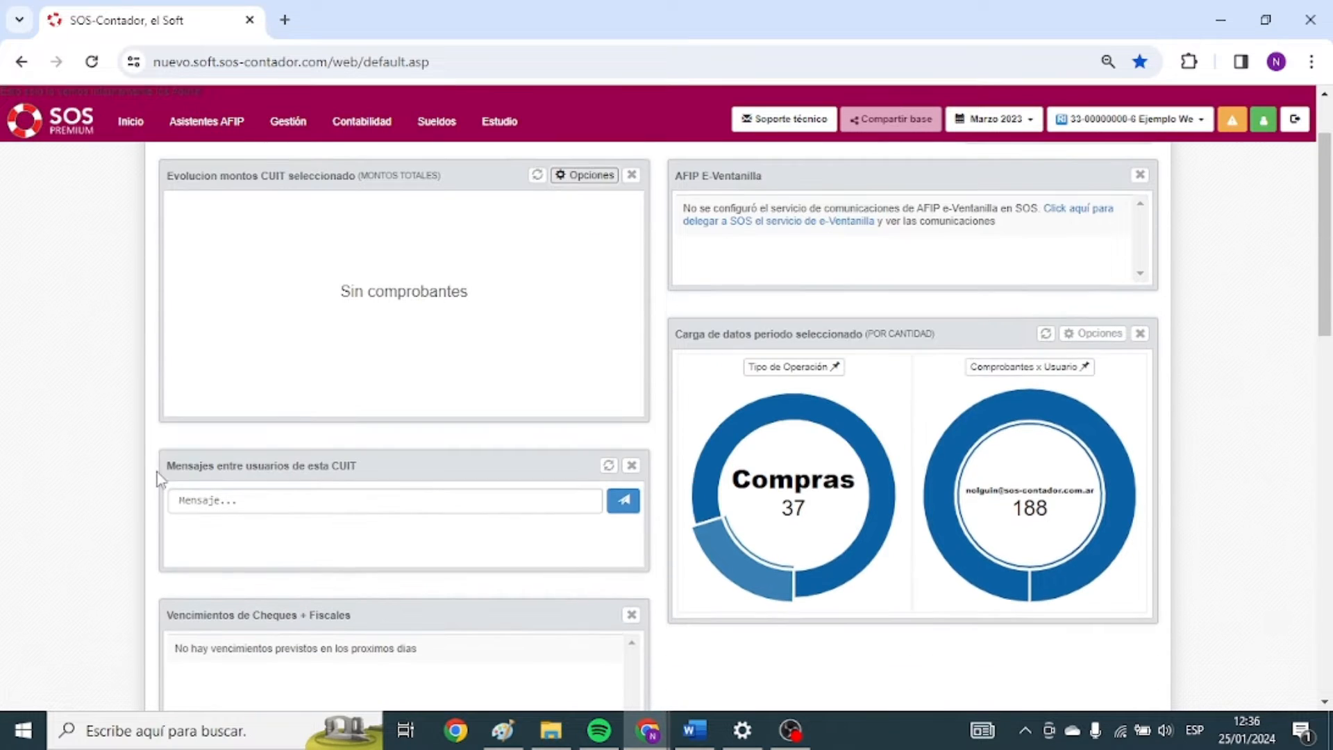
pyautogui.scroll(-1, 157, 473)
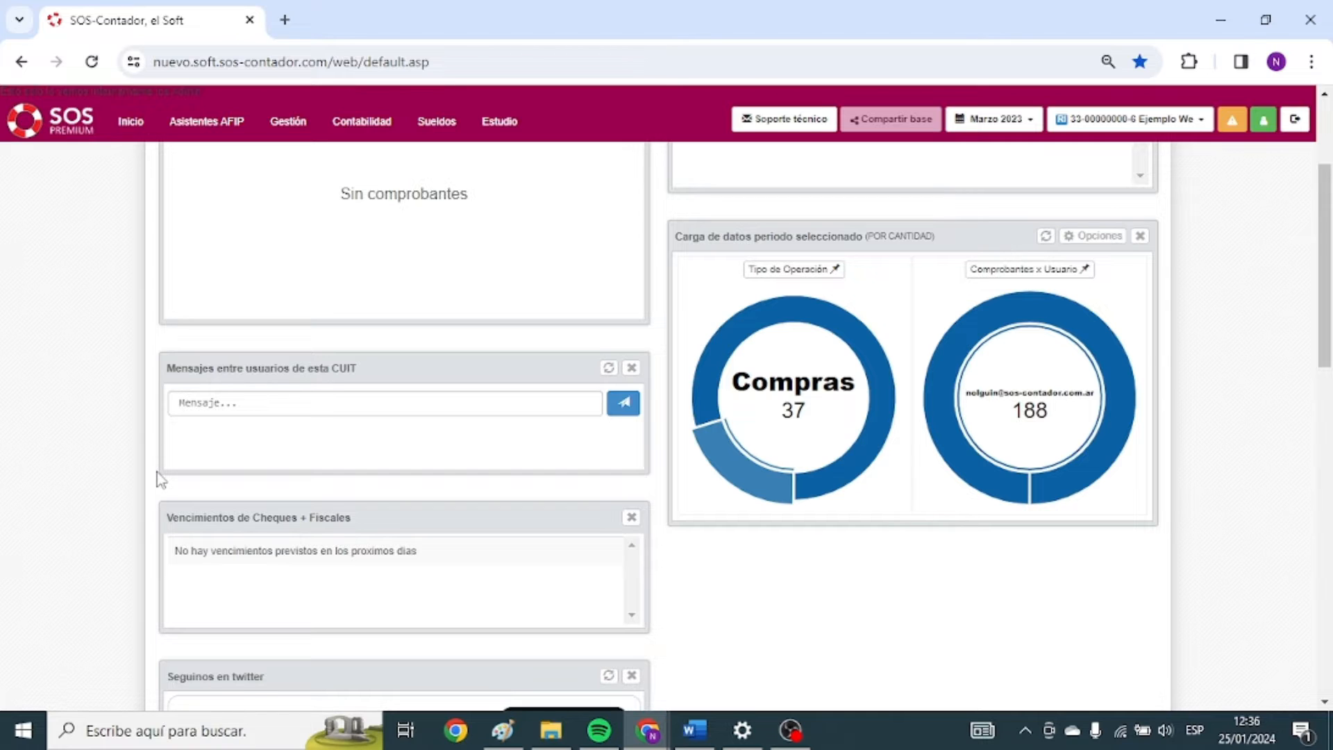
pyautogui.scroll(-1, 159, 479)
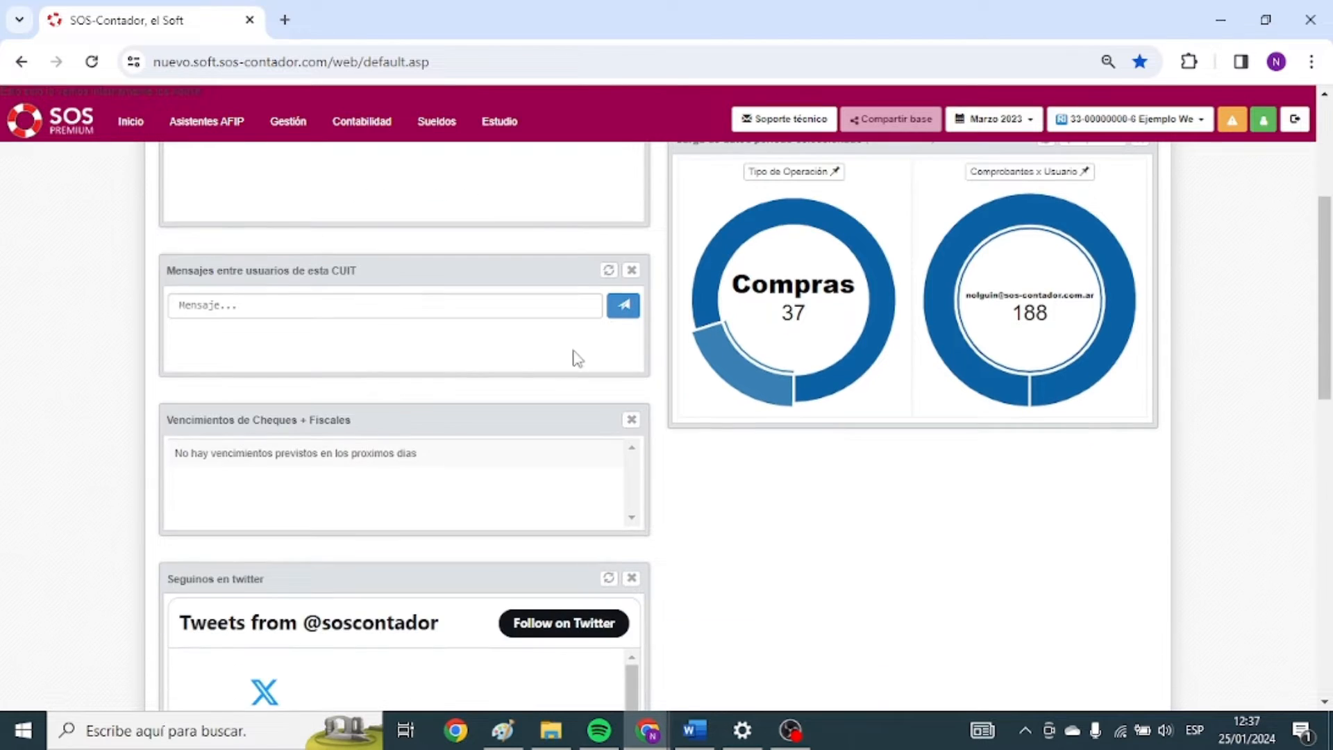
pyautogui.scroll(-2, 191, 423)
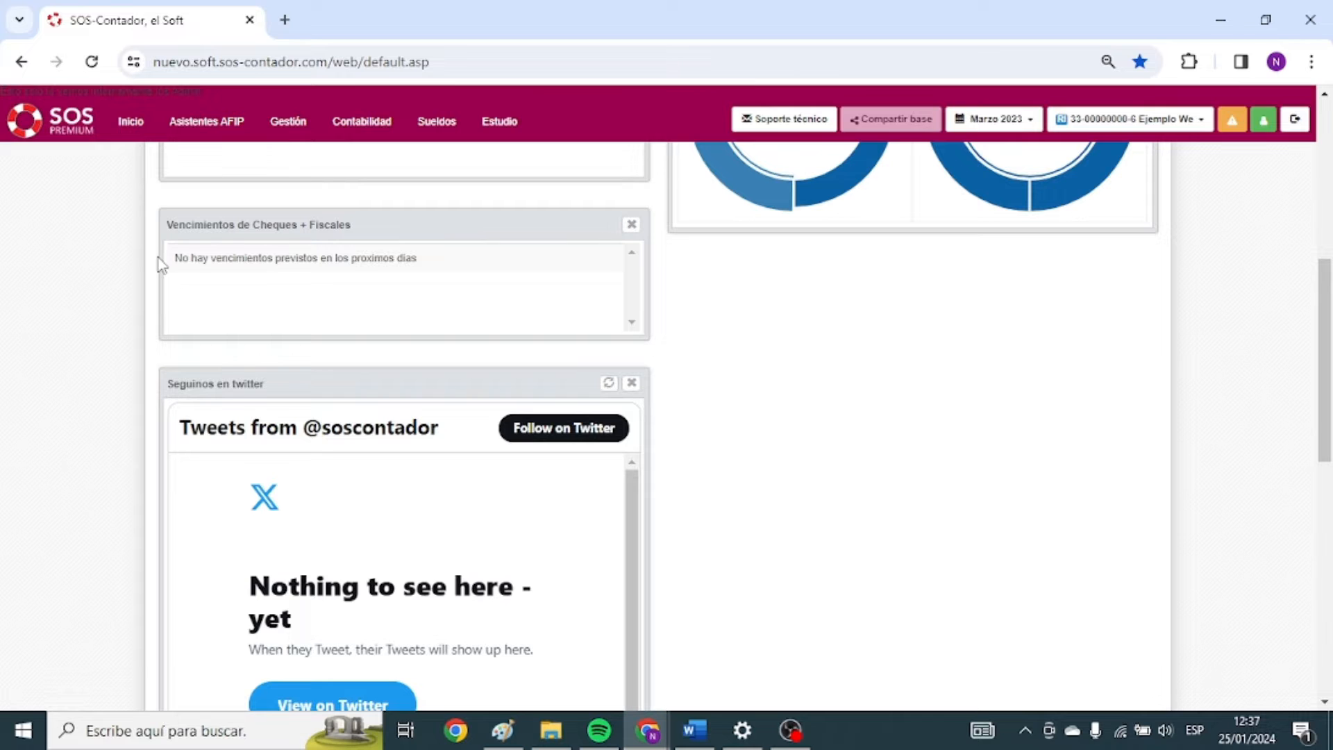
pyautogui.scroll(4, 946, 476)
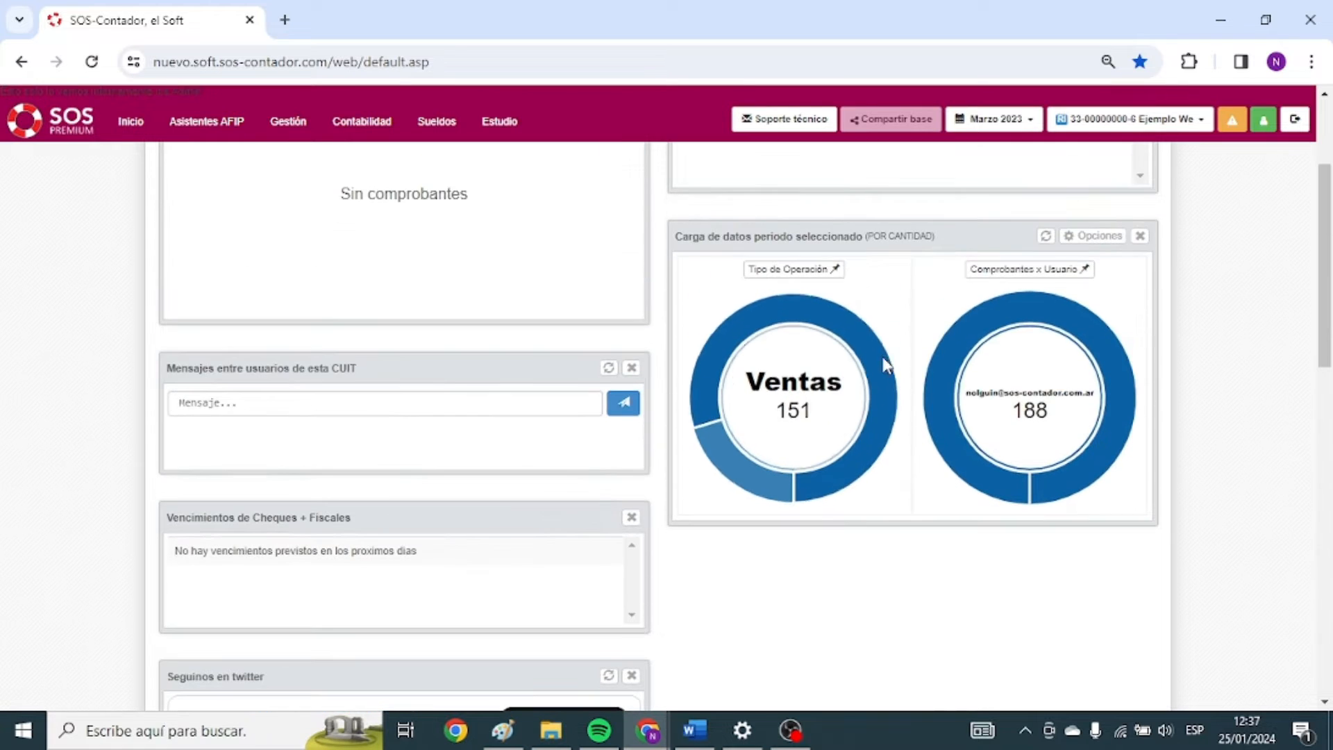
pyautogui.scroll(2, 886, 365)
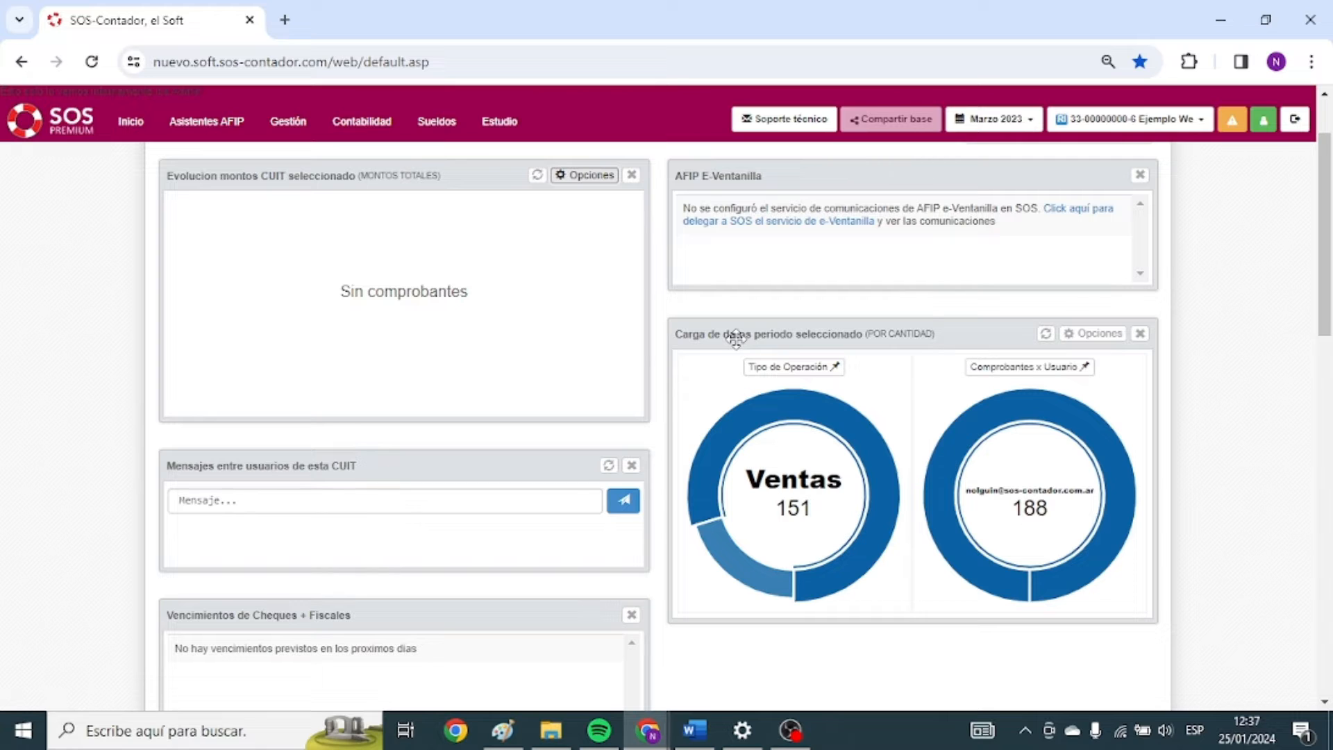
# Check the selectable work periods and the grouping options of the Tipo de Operación chart.
pyautogui.click(996, 124)
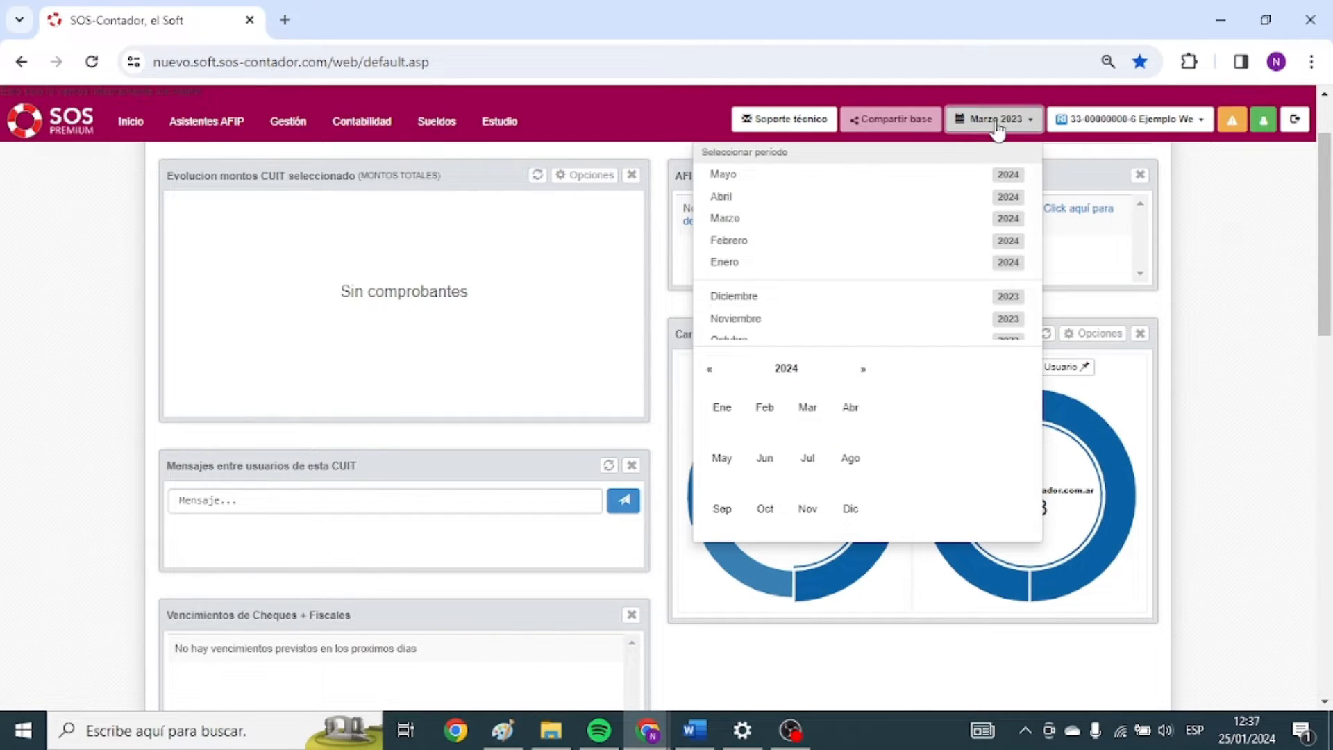
pyautogui.click(998, 125)
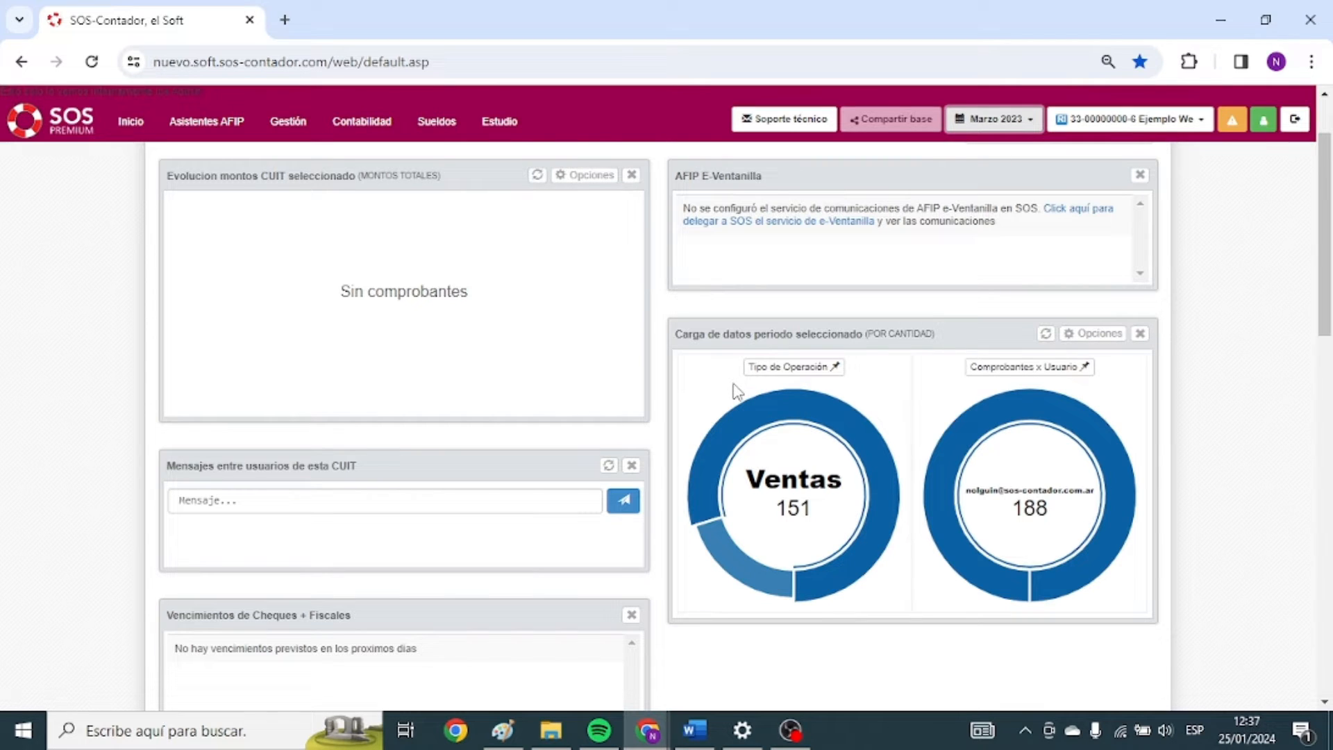
pyautogui.click(777, 368)
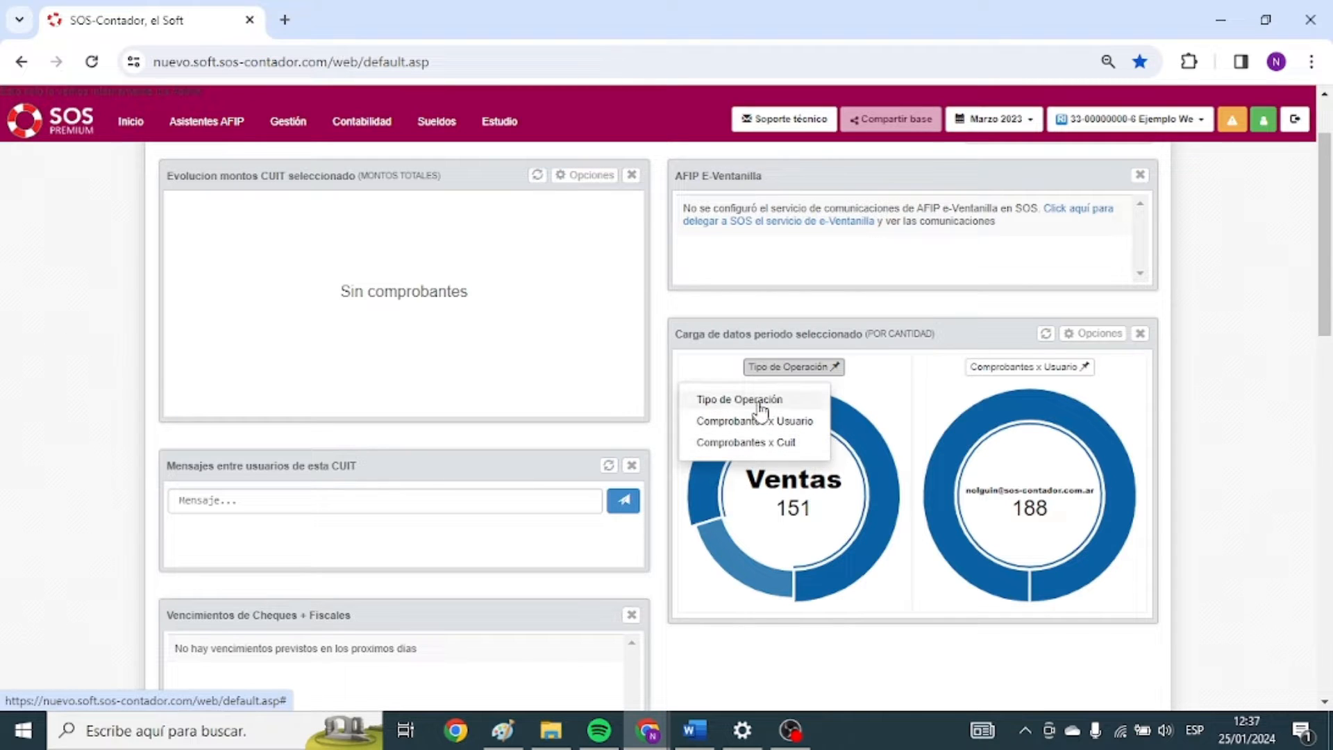
pyautogui.click(915, 278)
# Examine the voucher loading and import performance charts, the AFIP web services status, and the inconsistent or duplicate vouchers widget.
pyautogui.scroll(-8, 512, 408)
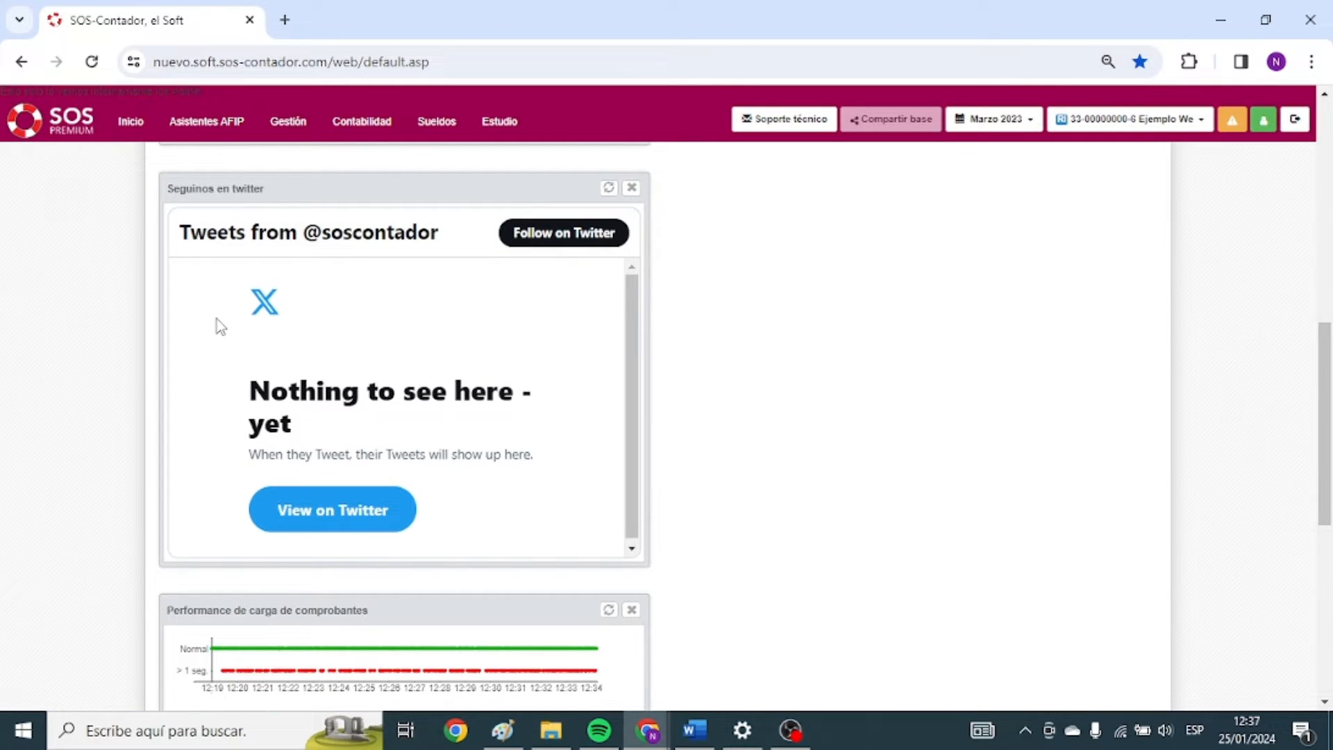
pyautogui.scroll(-2, 209, 340)
pyautogui.scroll(-4, 143, 358)
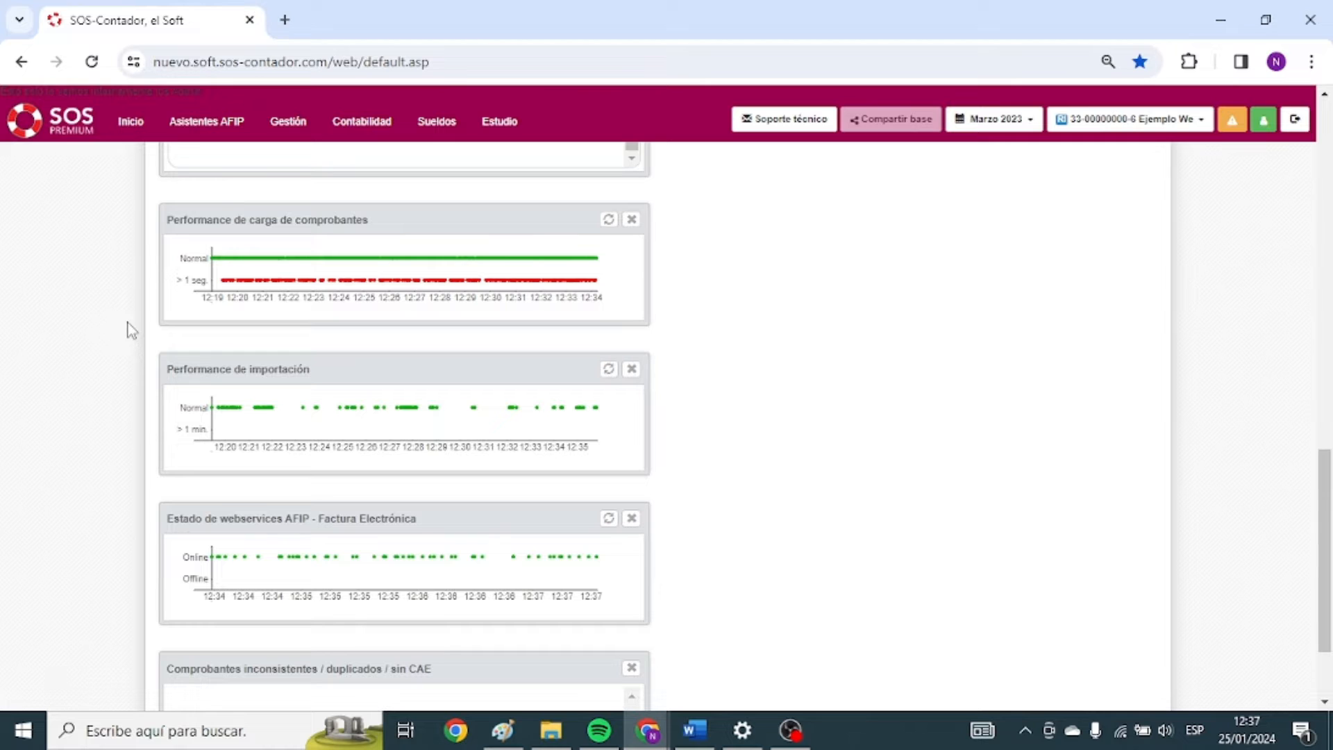
pyautogui.scroll(-2, 125, 368)
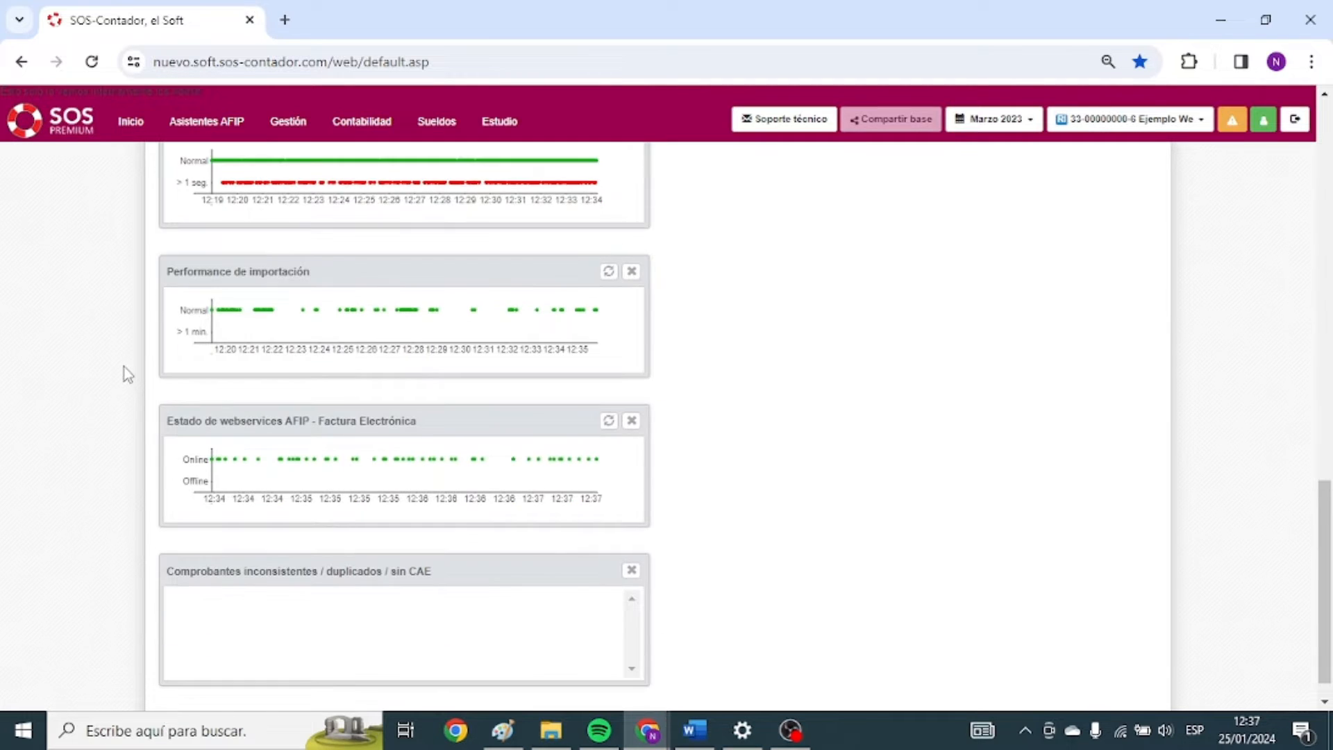
pyautogui.scroll(2, 130, 364)
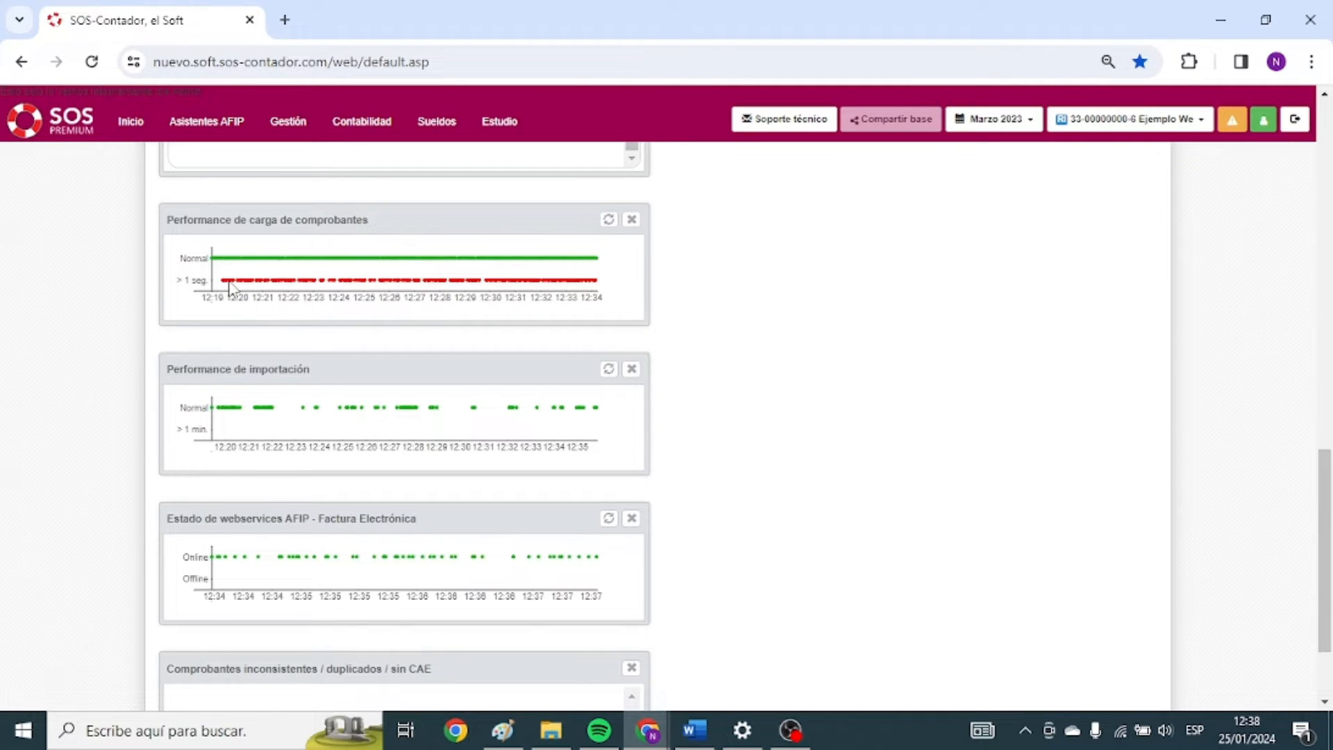
pyautogui.scroll(-1, 459, 326)
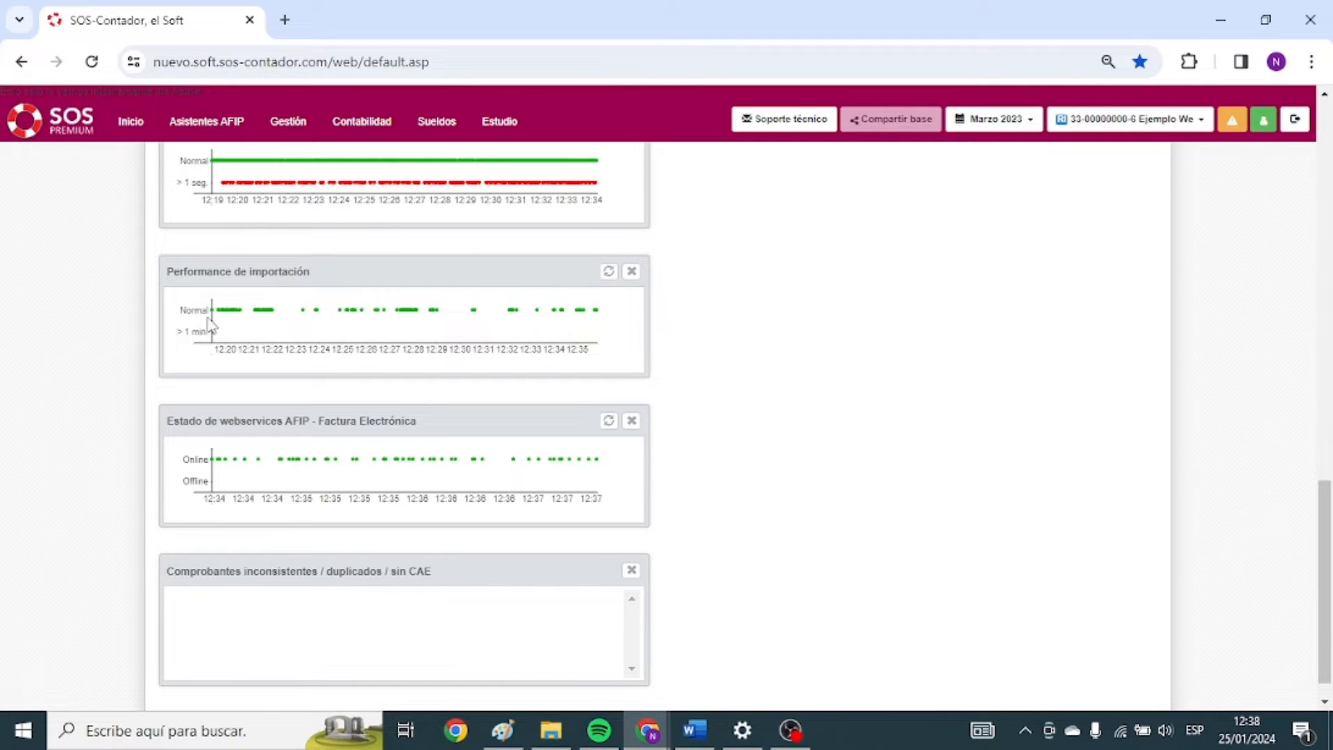
pyautogui.scroll(-1, 237, 270)
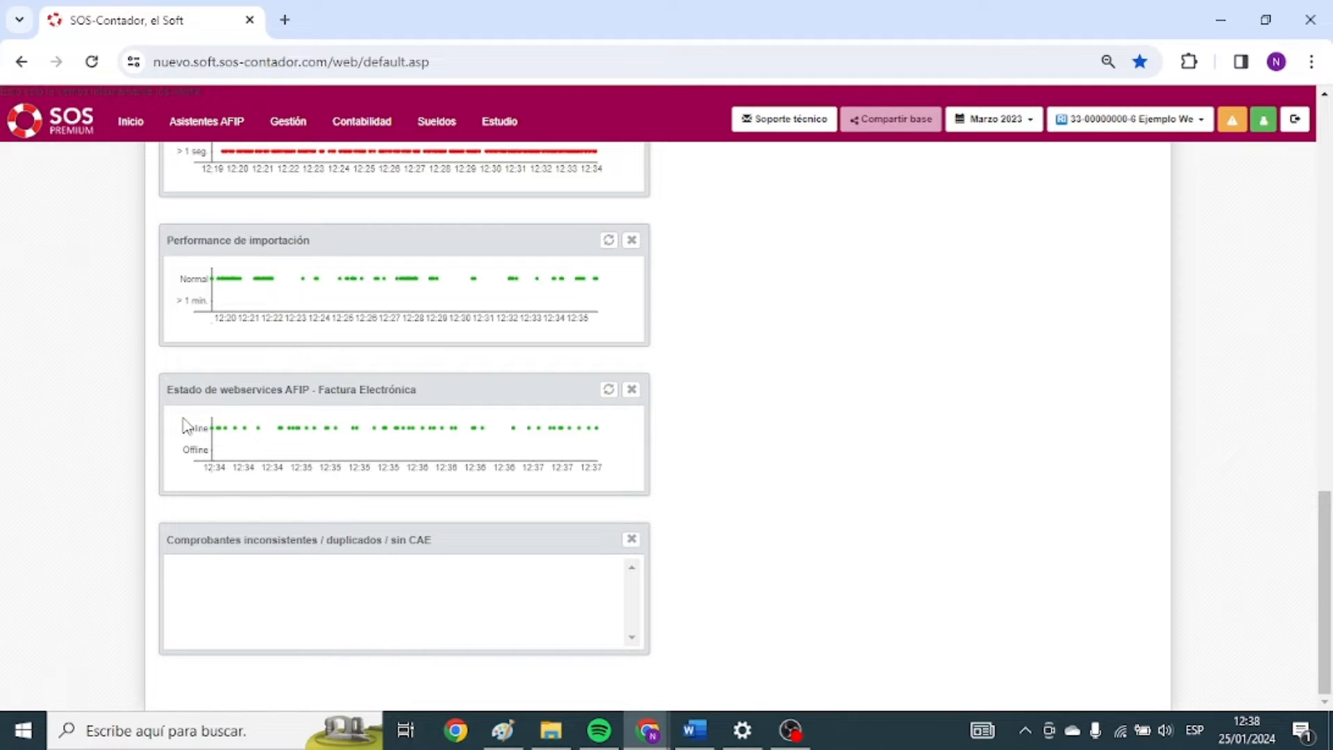
pyautogui.scroll(2, 186, 425)
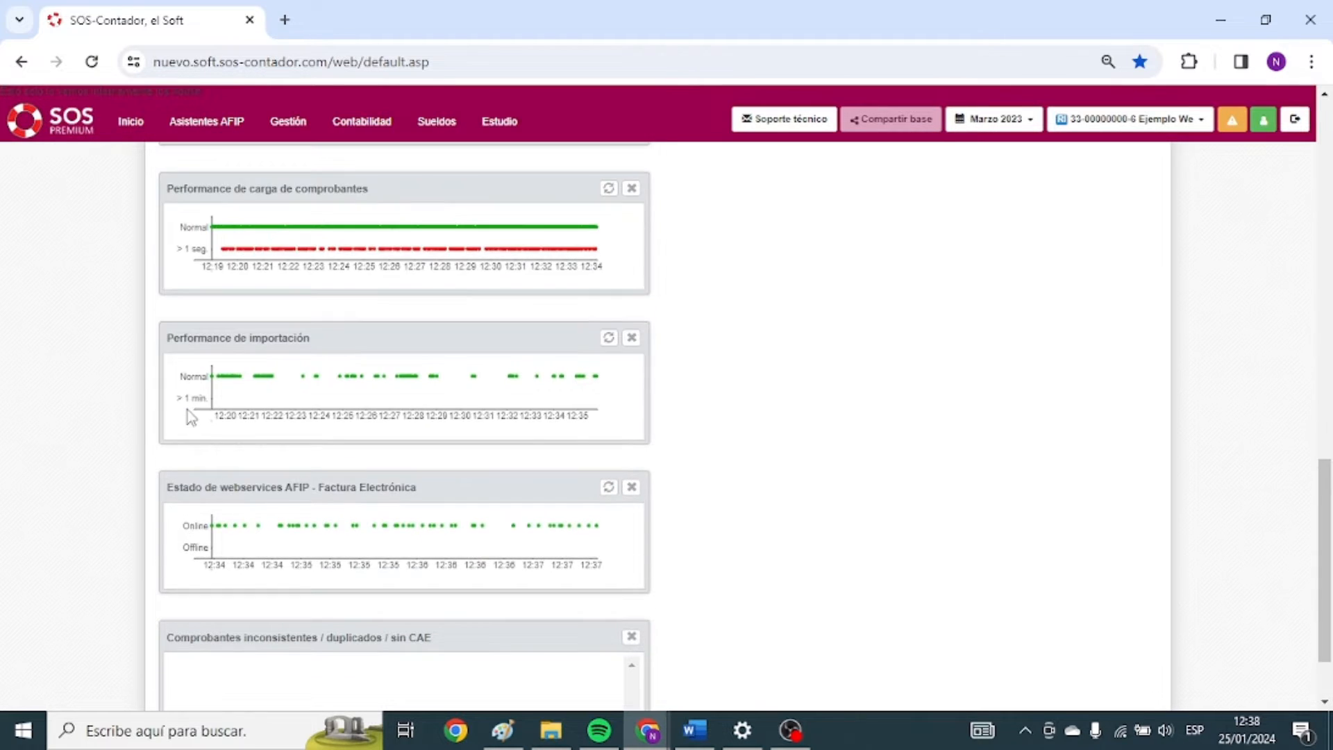
pyautogui.scroll(-2, 188, 416)
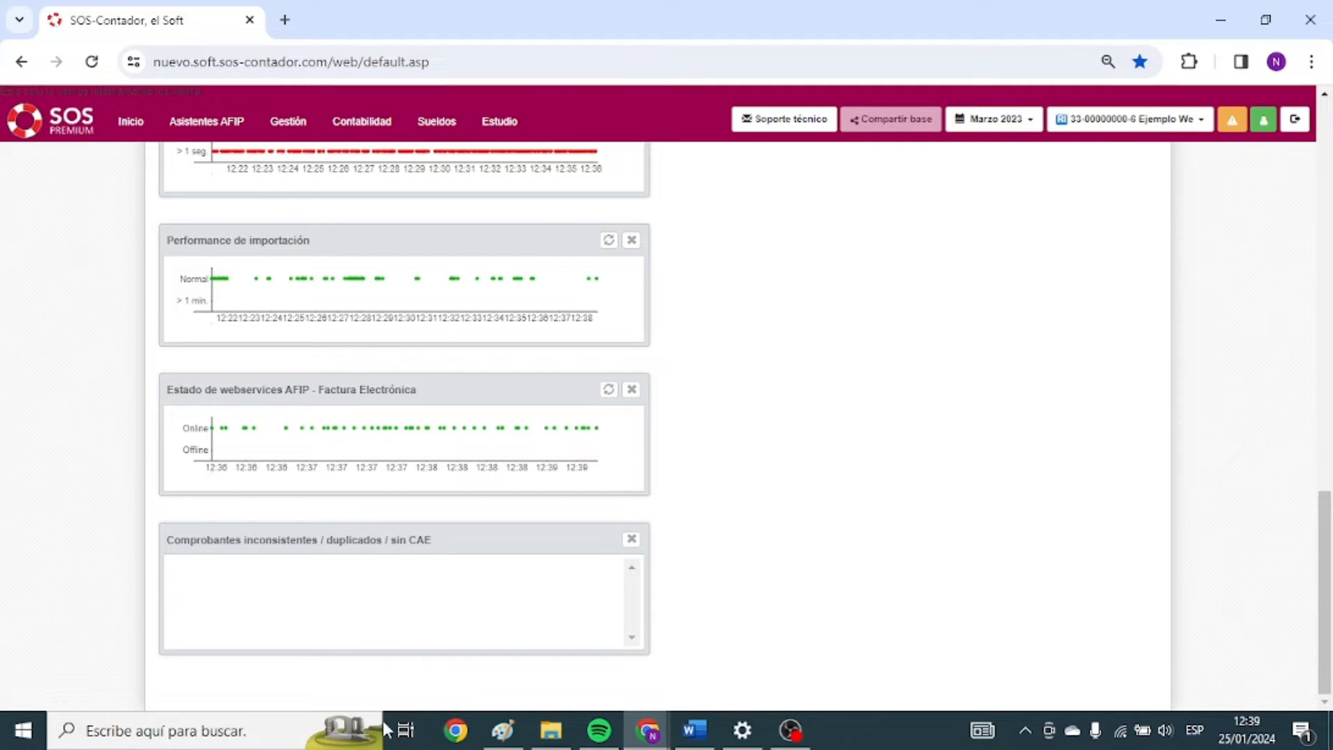
# Review the commands offered under Inicio and Gestión, including the options for the quick access and client indicator bars.
pyautogui.click(383, 135)
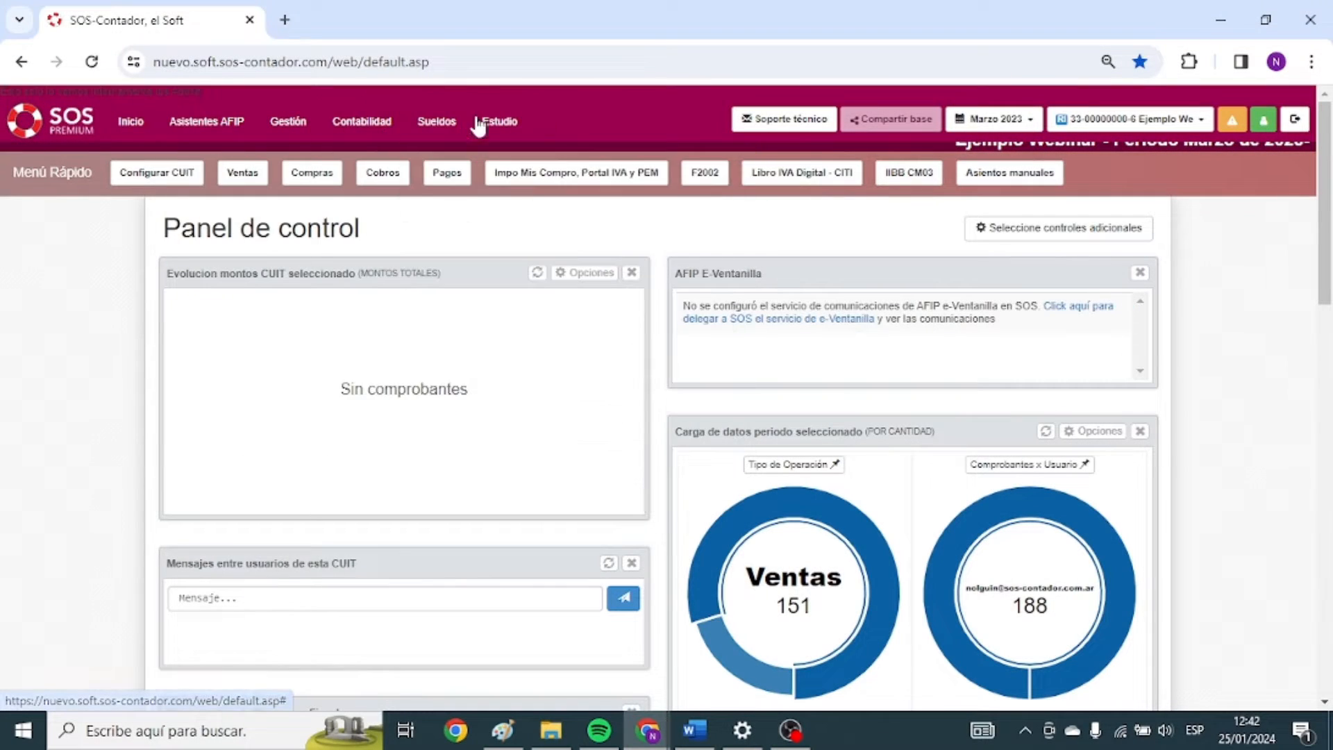
pyautogui.moveTo(128, 127)
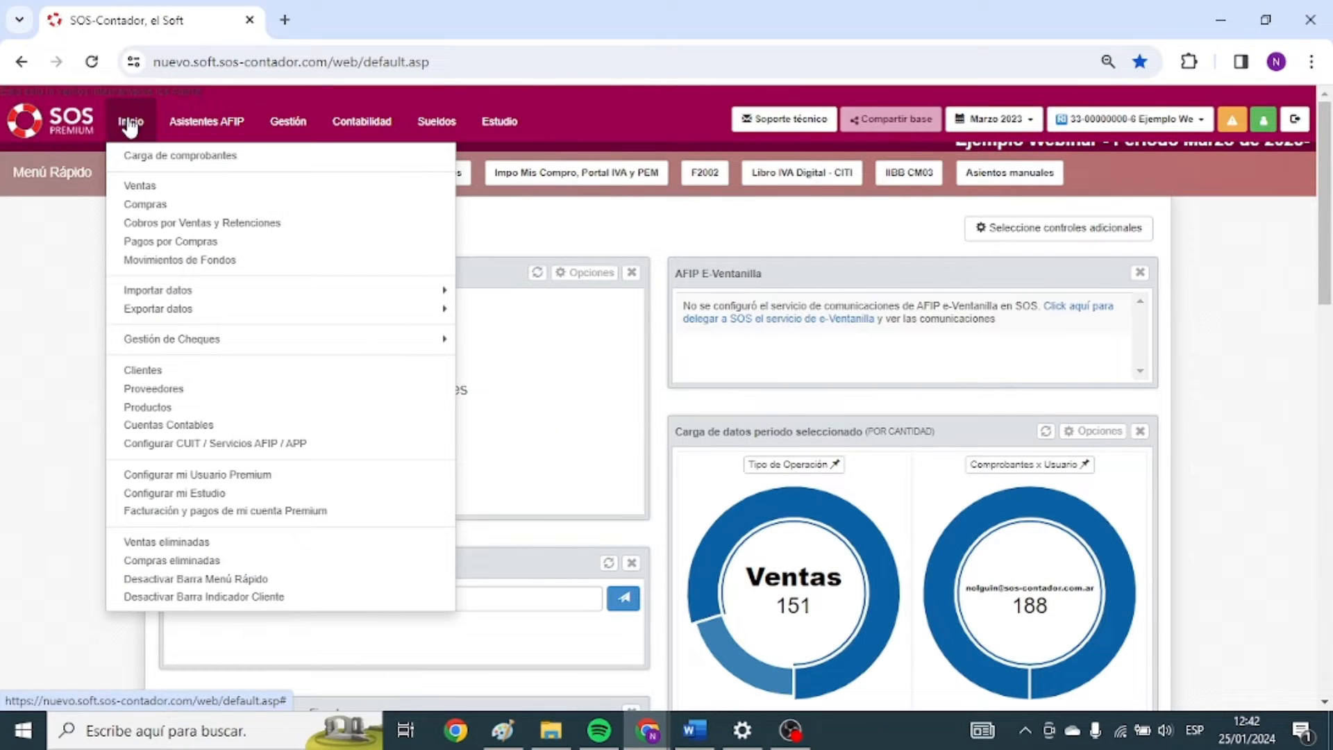
pyautogui.moveTo(279, 128)
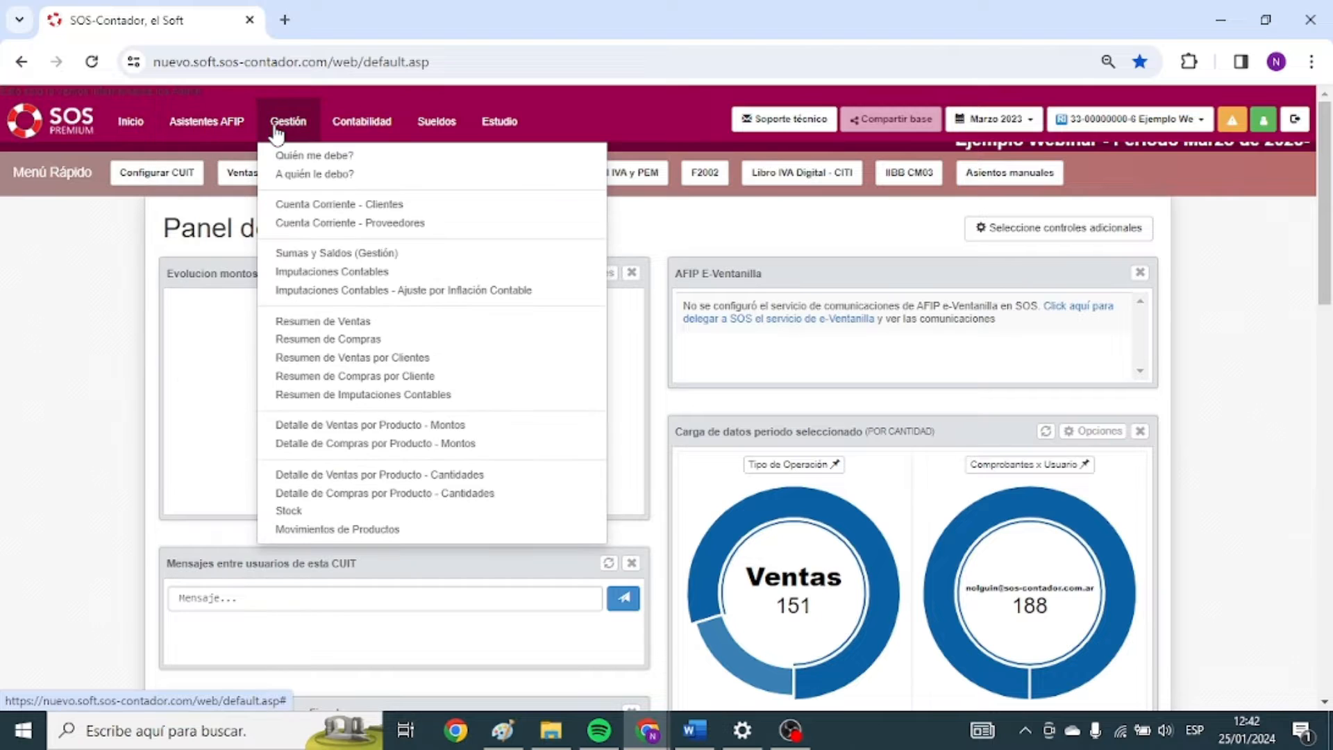
pyautogui.moveTo(505, 142)
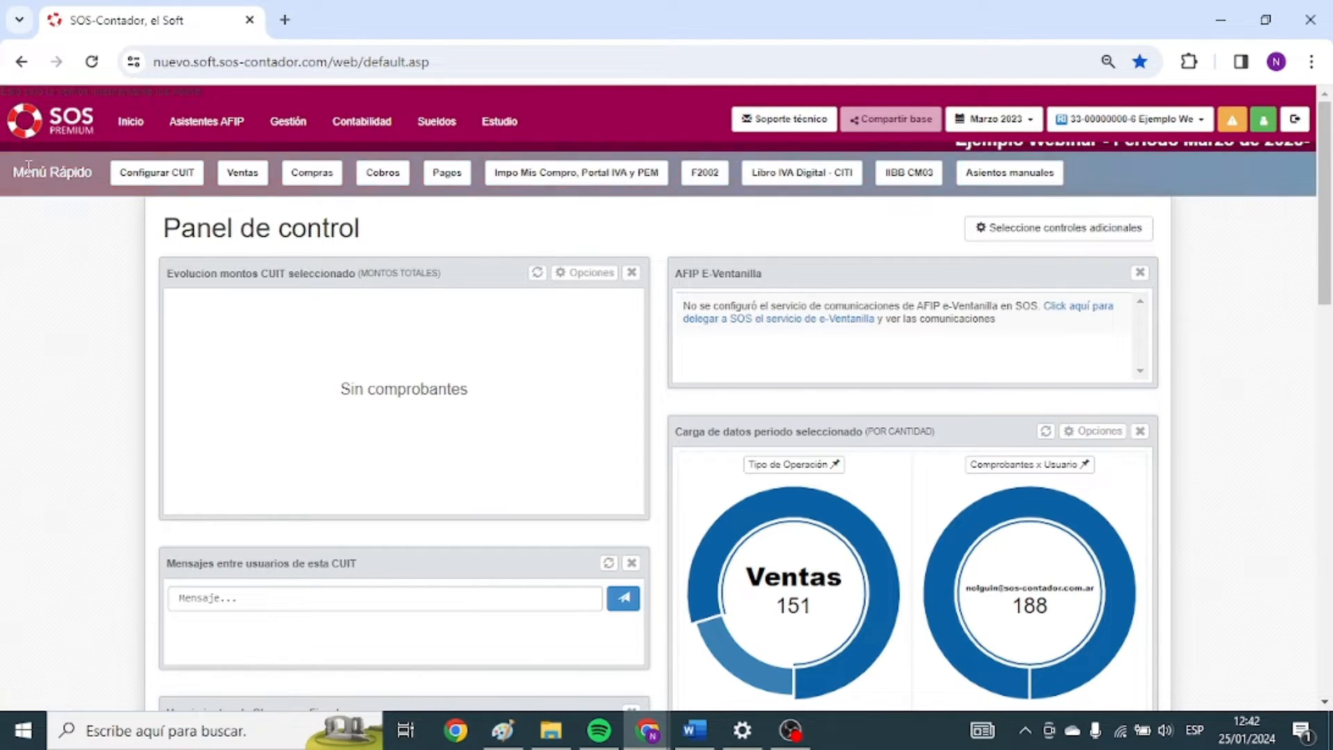
pyautogui.moveTo(75, 166)
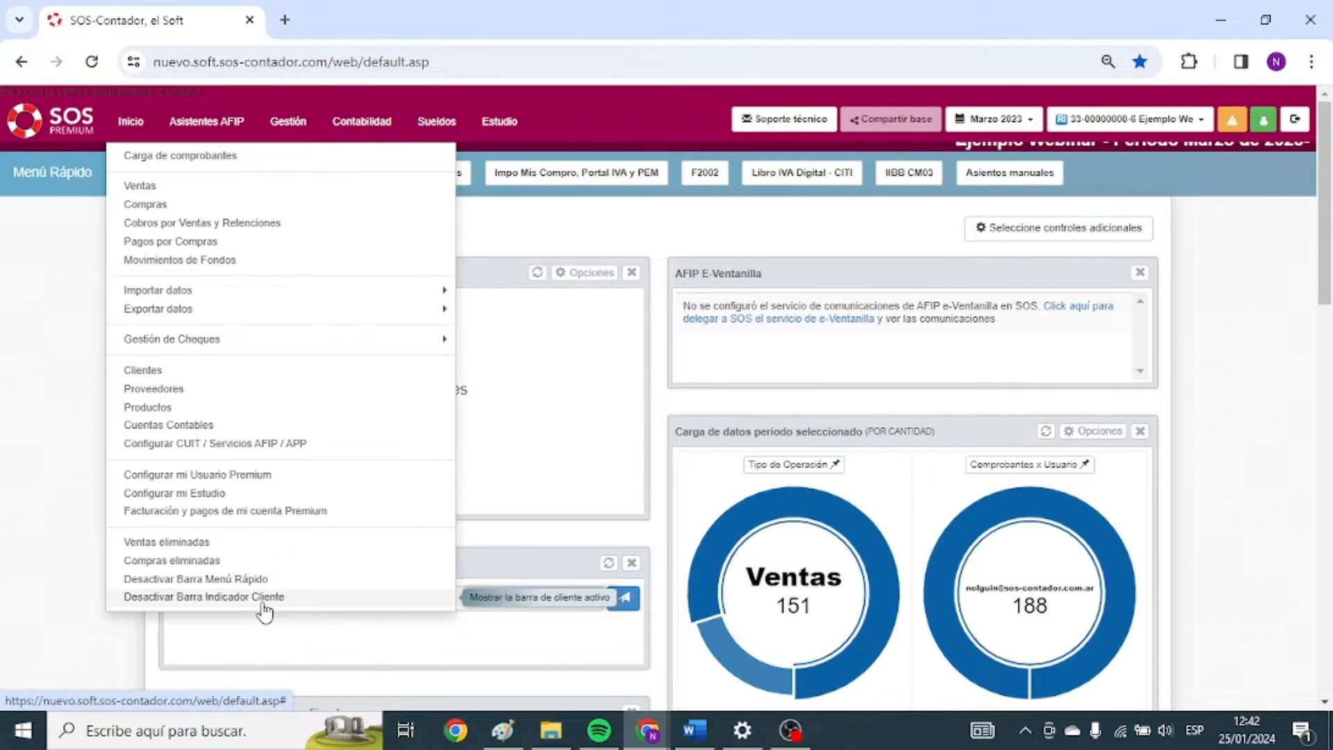
# Magnify the page to inspect the active client and period indicator, and restore the previous page size.
pyautogui.scroll(2, 979, 195)
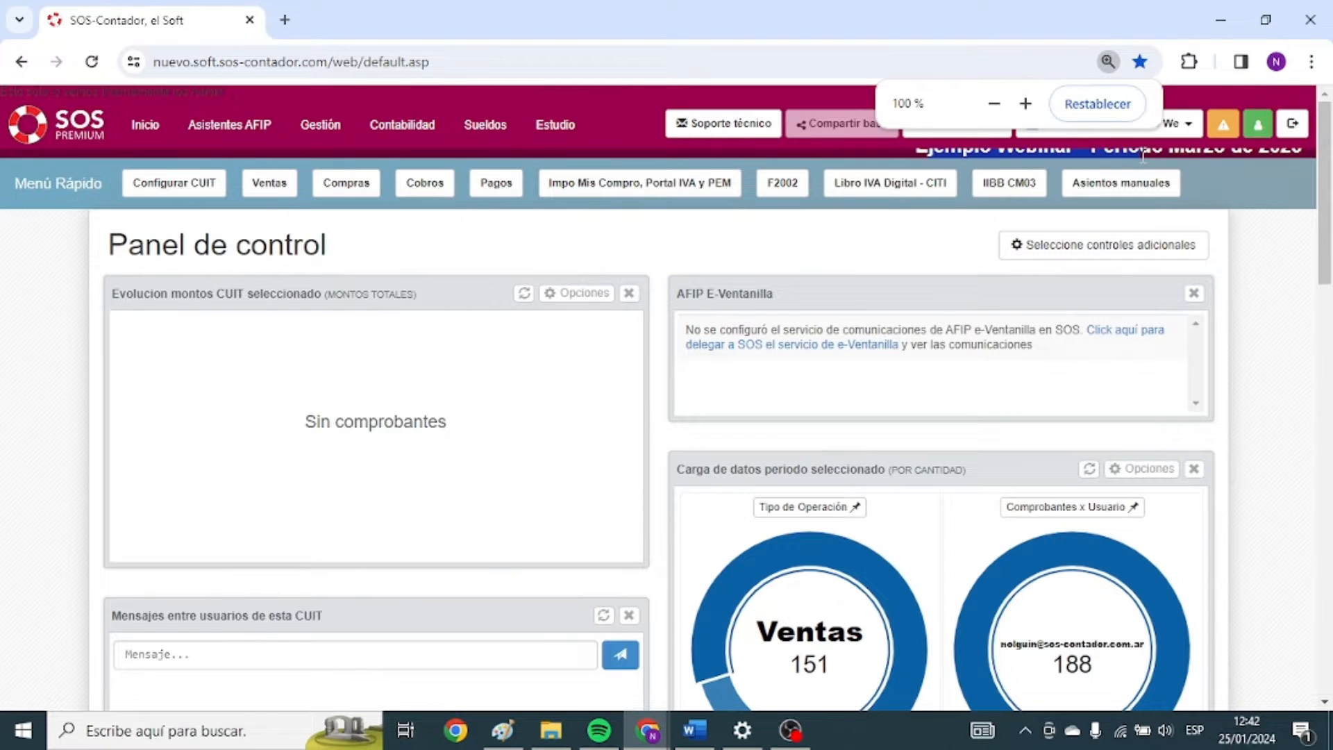
pyautogui.scroll(-2, 896, 233)
pyautogui.scroll(1, 900, 236)
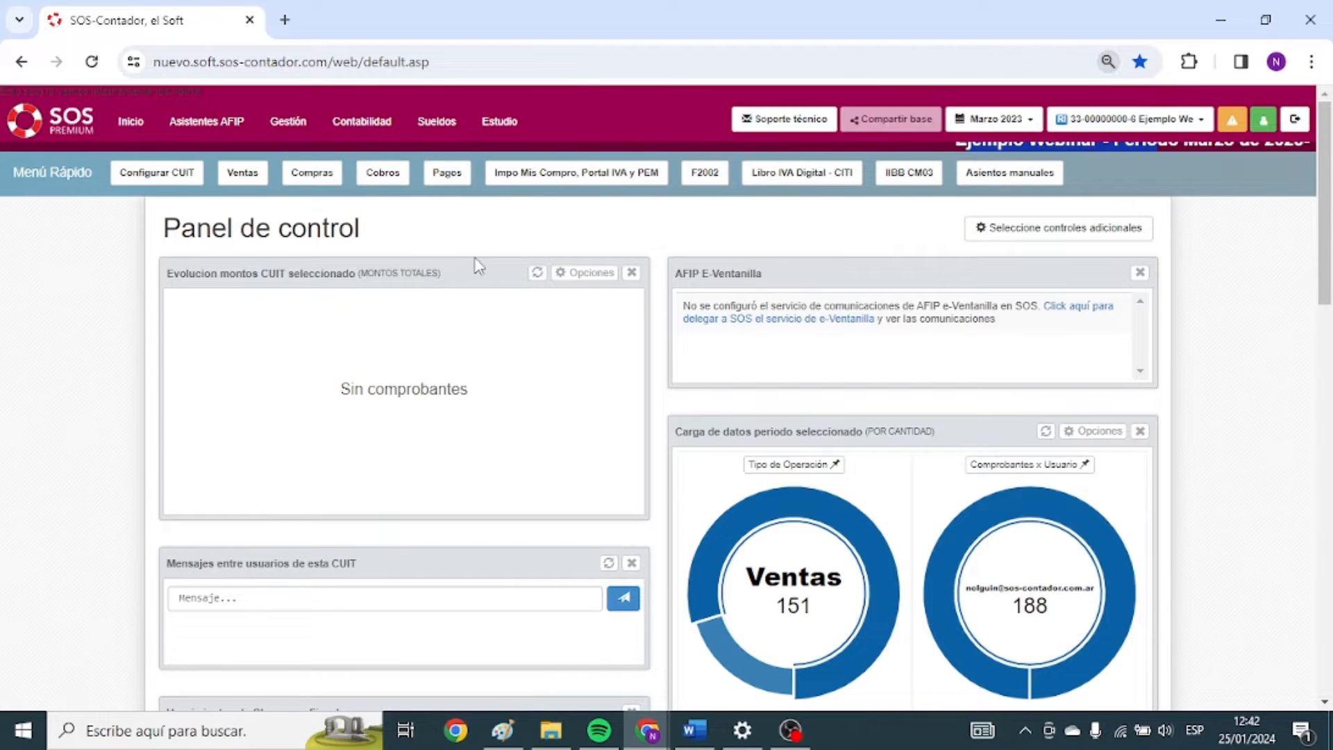
pyautogui.scroll(1, 477, 262)
pyautogui.scroll(-1, 467, 255)
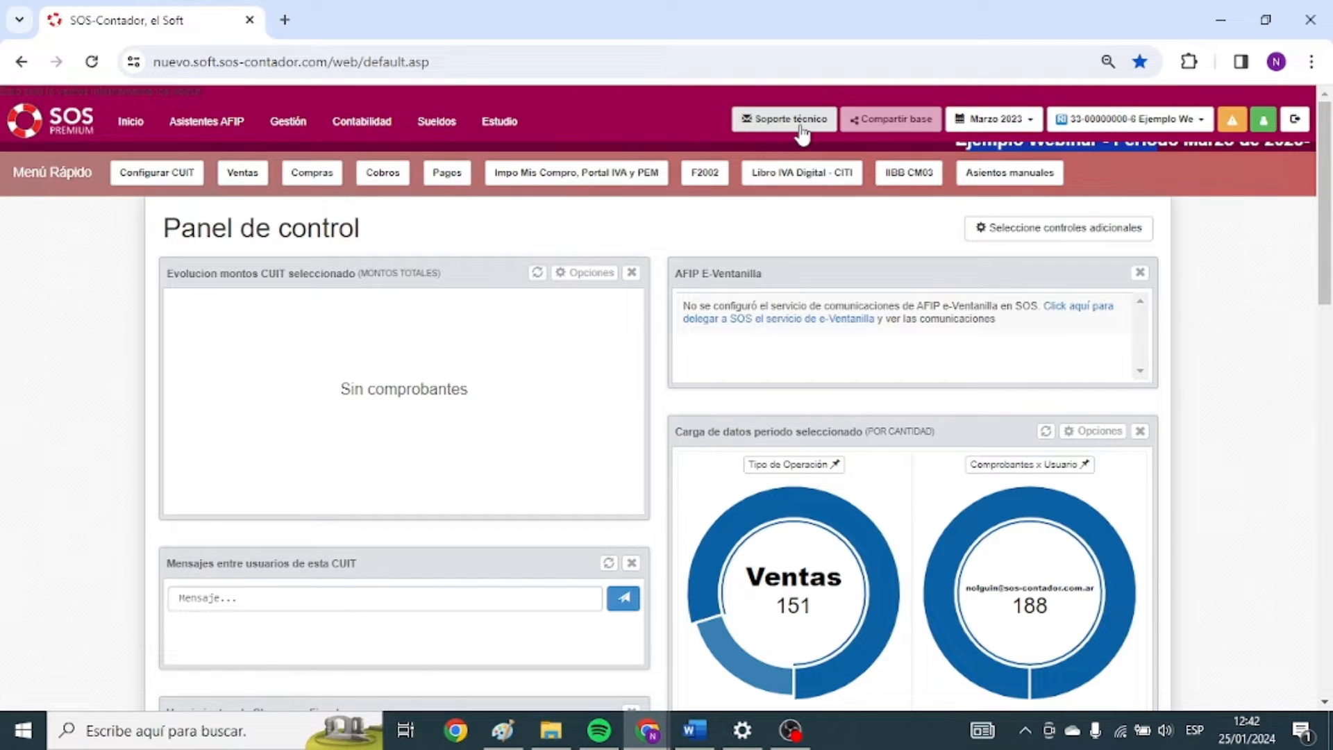
# Open the contact form for technical or accounting queries, inspect its fields, and close it without sending.
pyautogui.click(801, 126)
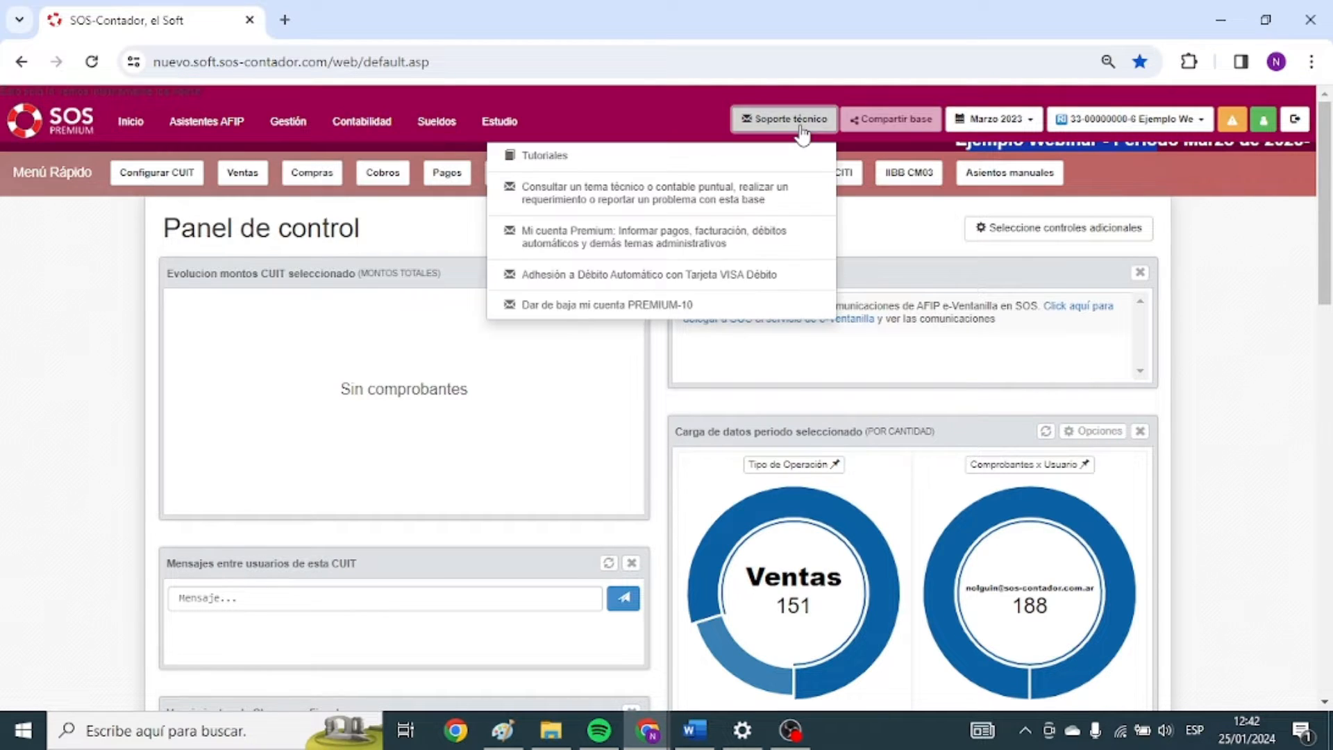
pyautogui.click(555, 200)
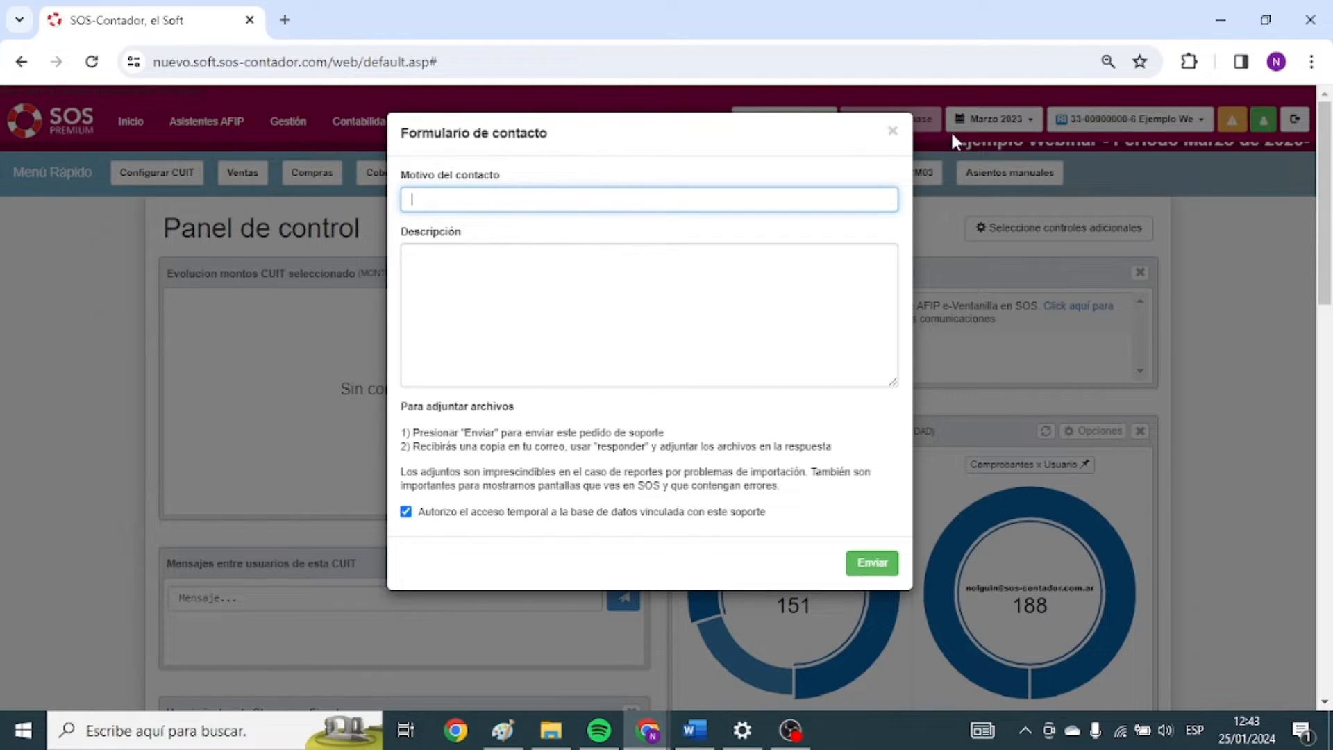
pyautogui.click(892, 132)
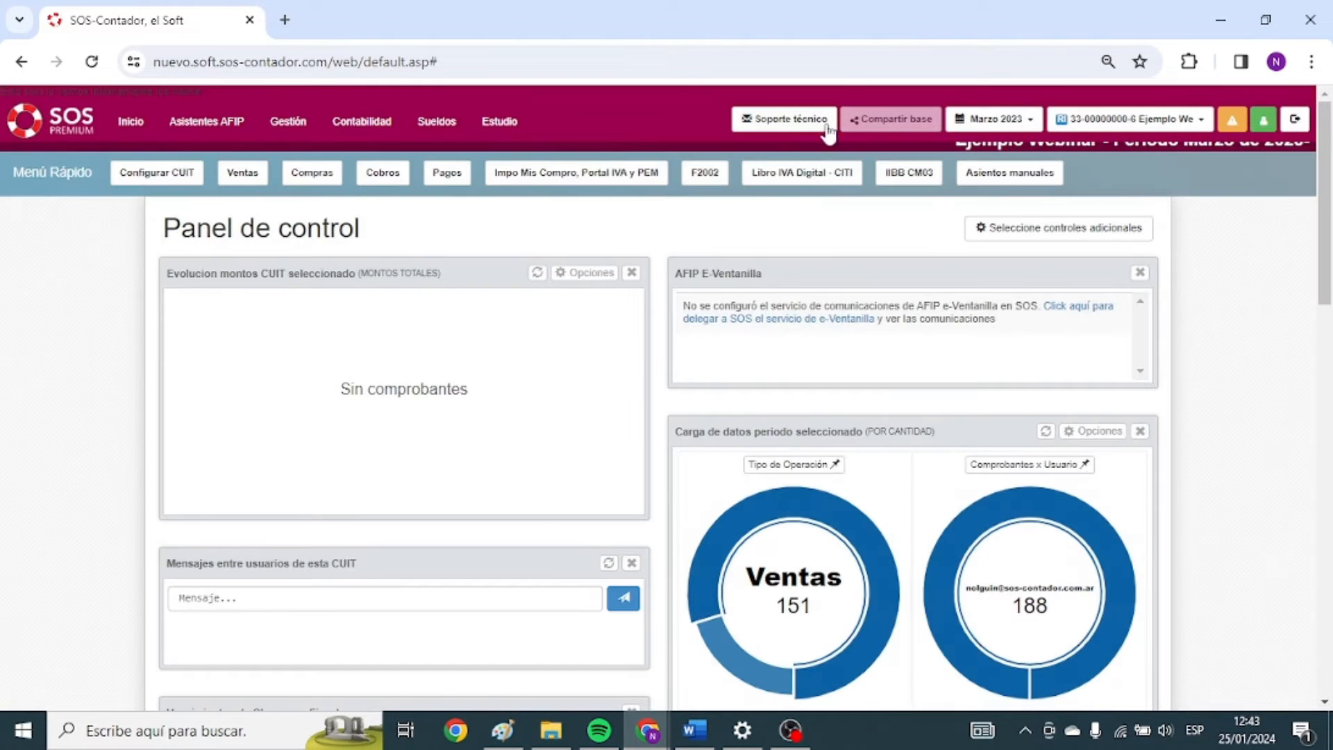
# Browse the Tutoriales help, including its most consulted articles, expanded Índice and thematic search field, and close it.
pyautogui.click(805, 125)
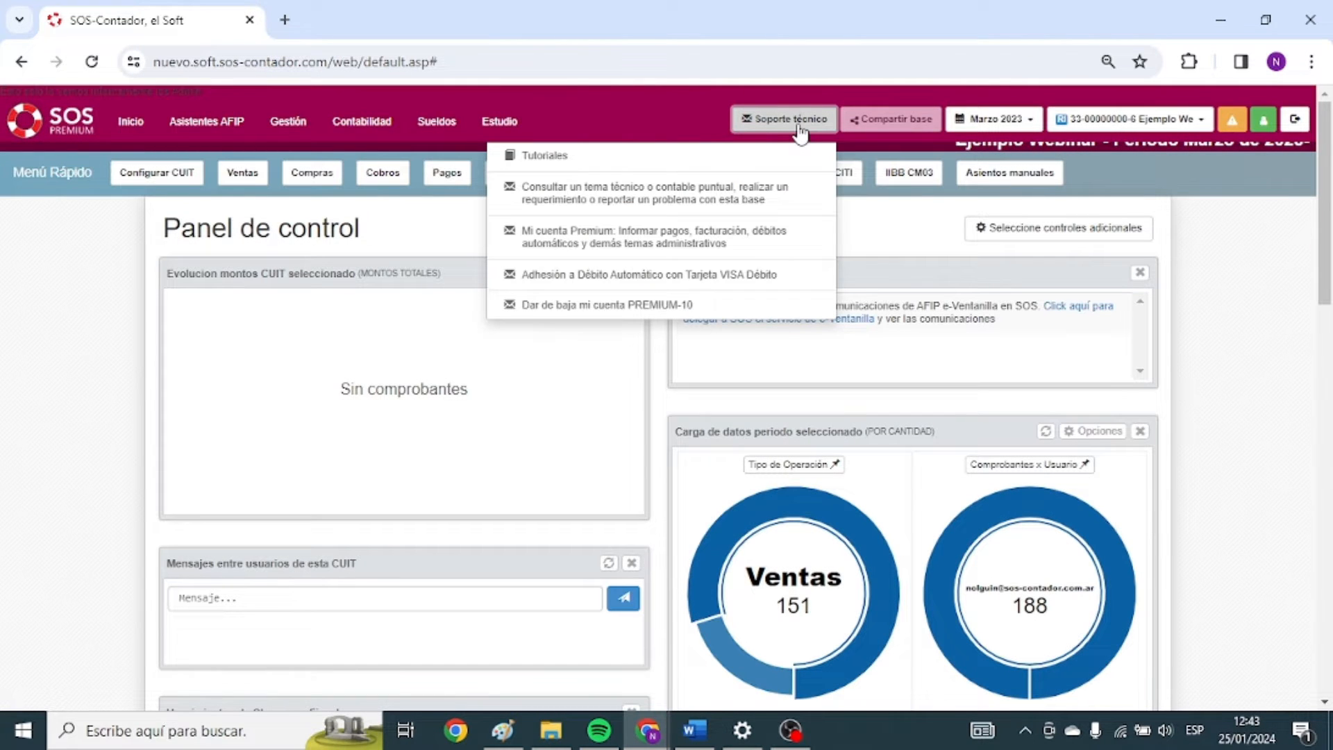
pyautogui.click(546, 158)
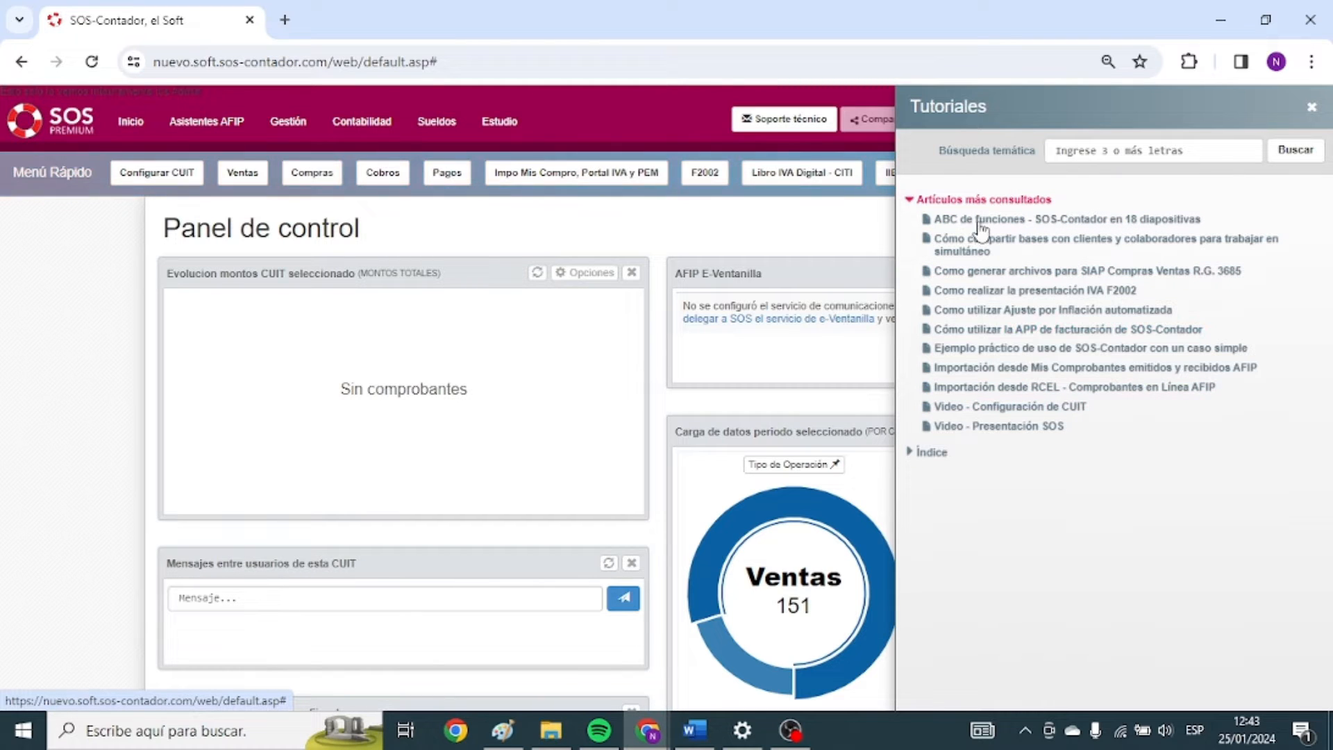
pyautogui.click(930, 452)
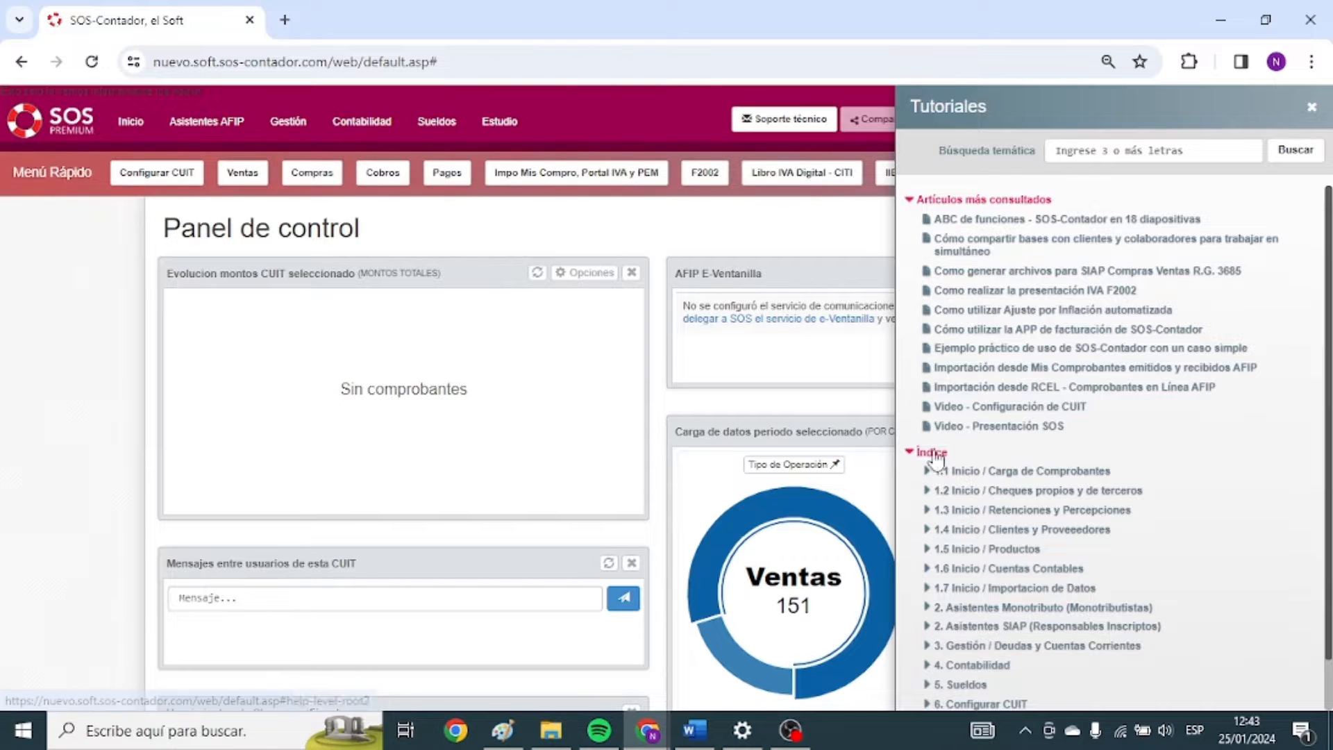
pyautogui.click(1118, 149)
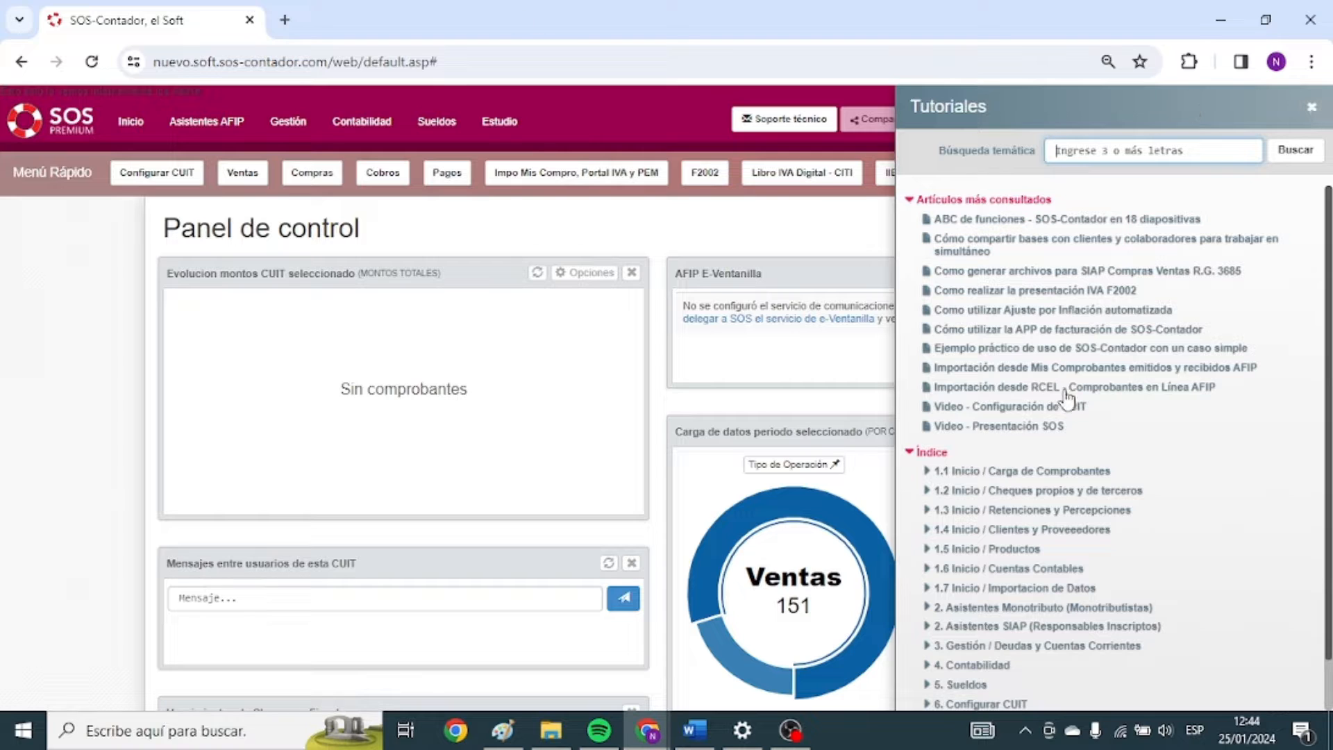
pyautogui.scroll(-1, 1081, 531)
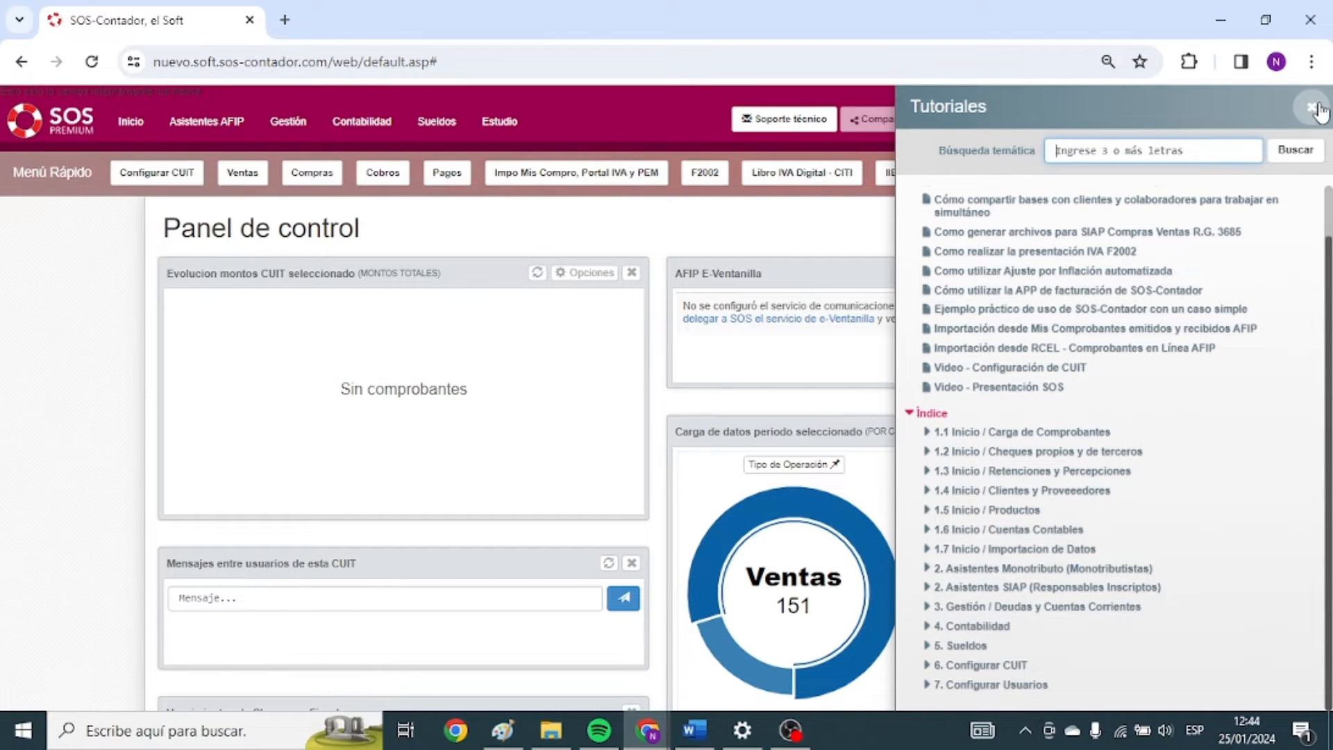
pyautogui.click(1313, 108)
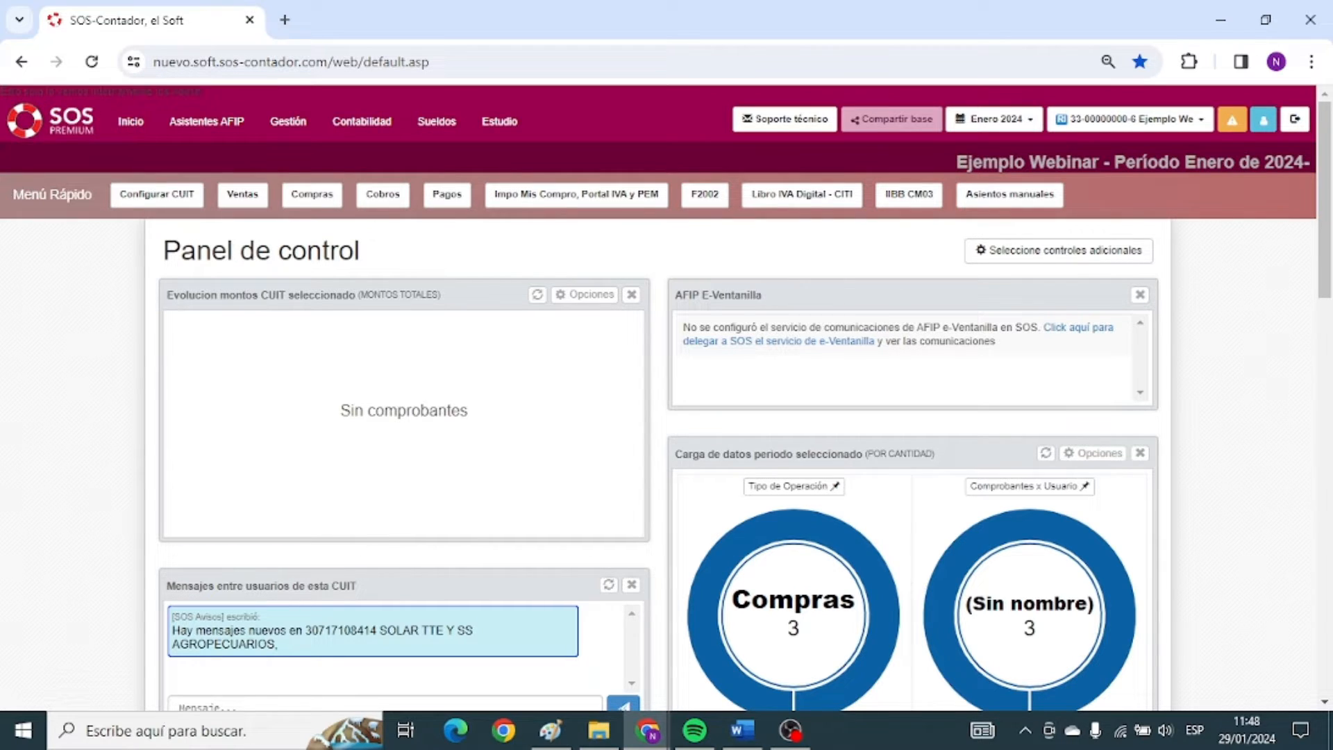
# Open the configuration page for the active CUIT, its AFIP services and APP.
pyautogui.hotkey('alt', 'Tab')
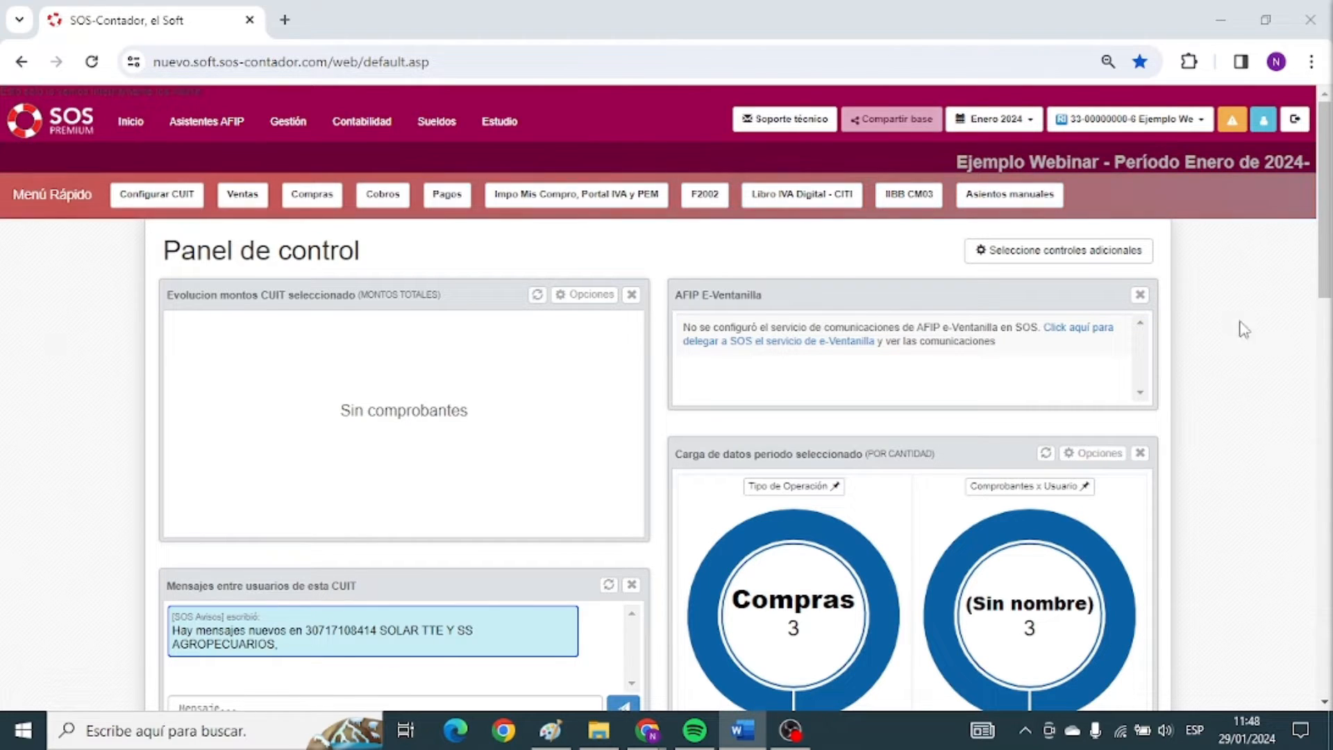
pyautogui.click(131, 121)
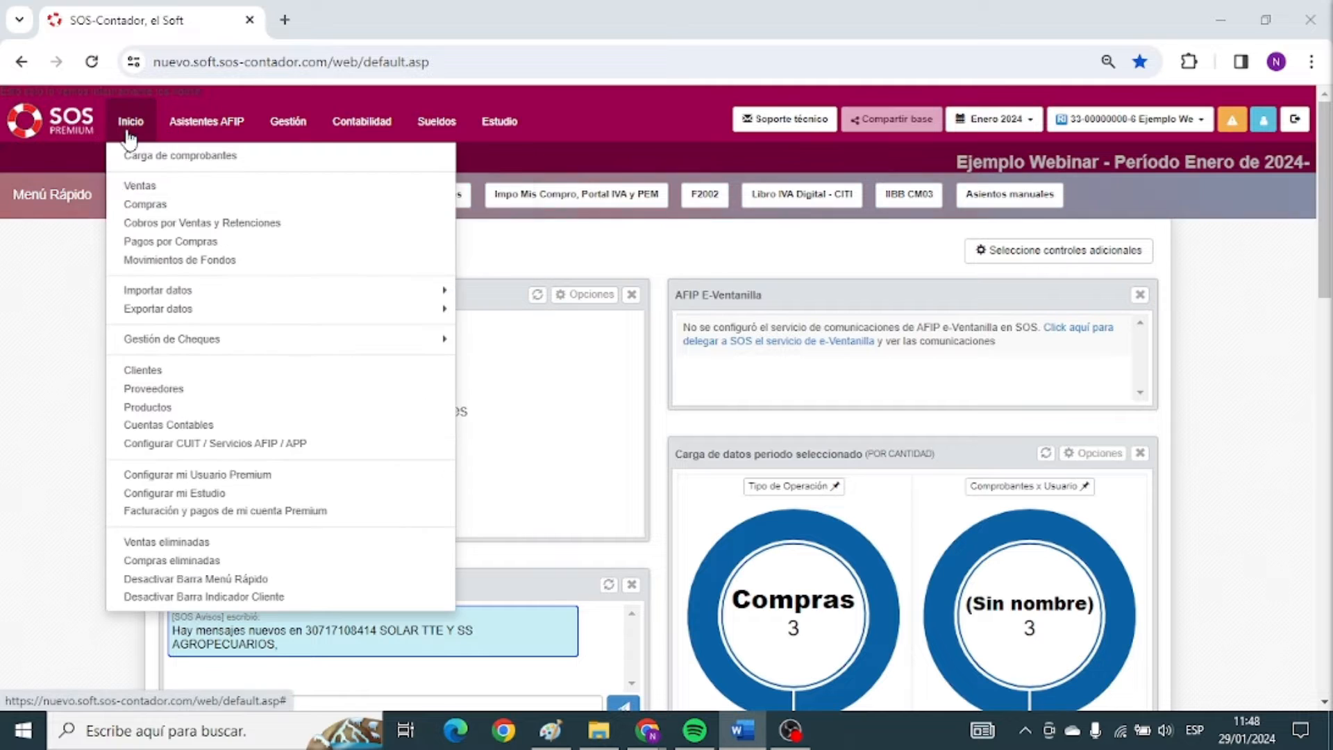
pyautogui.click(231, 448)
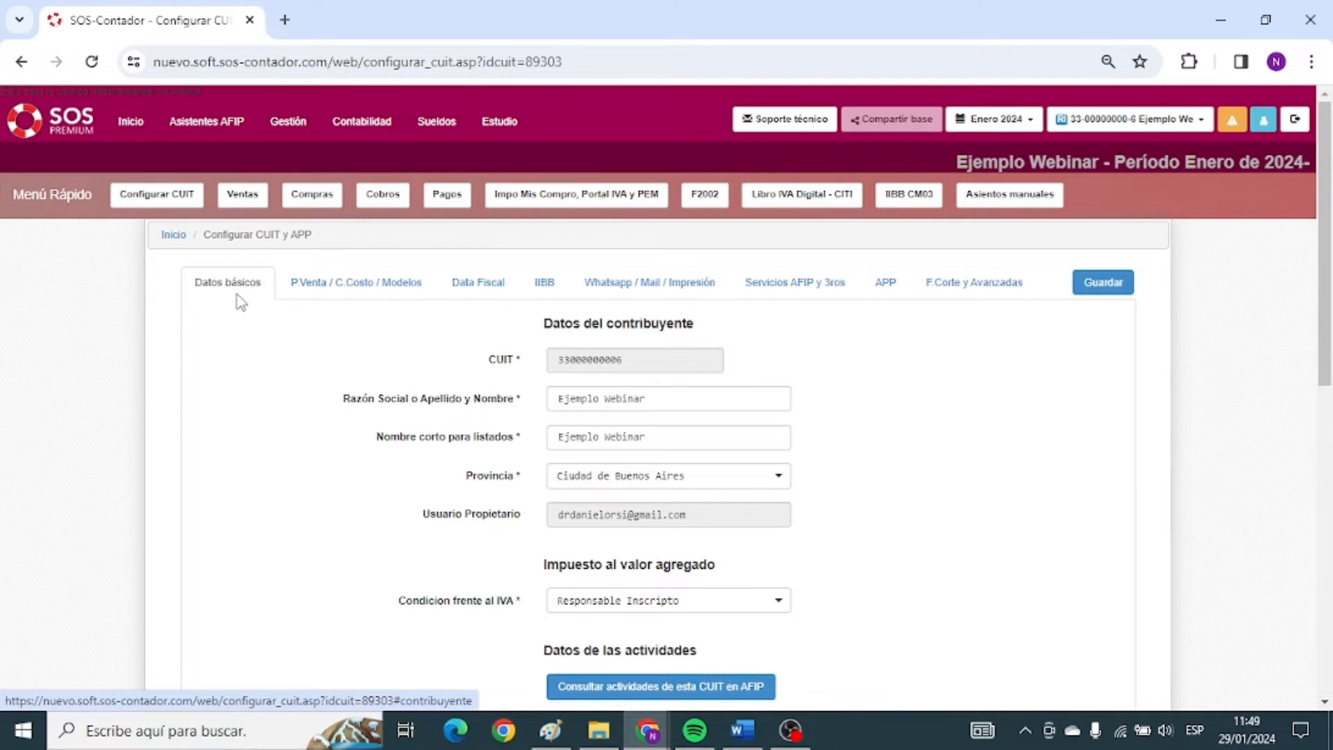
# Examine the basic taxpayer data: the short name for listings, province, owner user, IVA condition and activity fields.
pyautogui.scroll(-1, 236, 299)
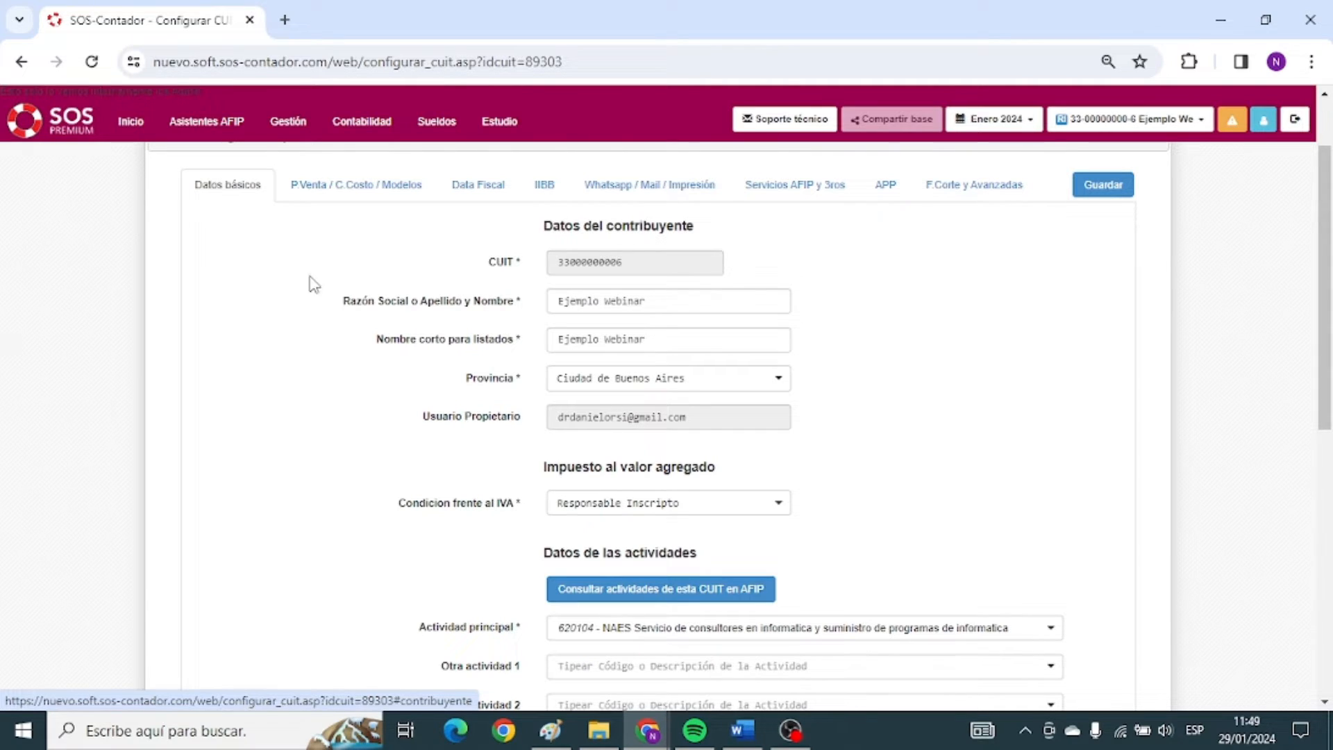
pyautogui.moveTo(369, 343); pyautogui.dragTo(482, 351)
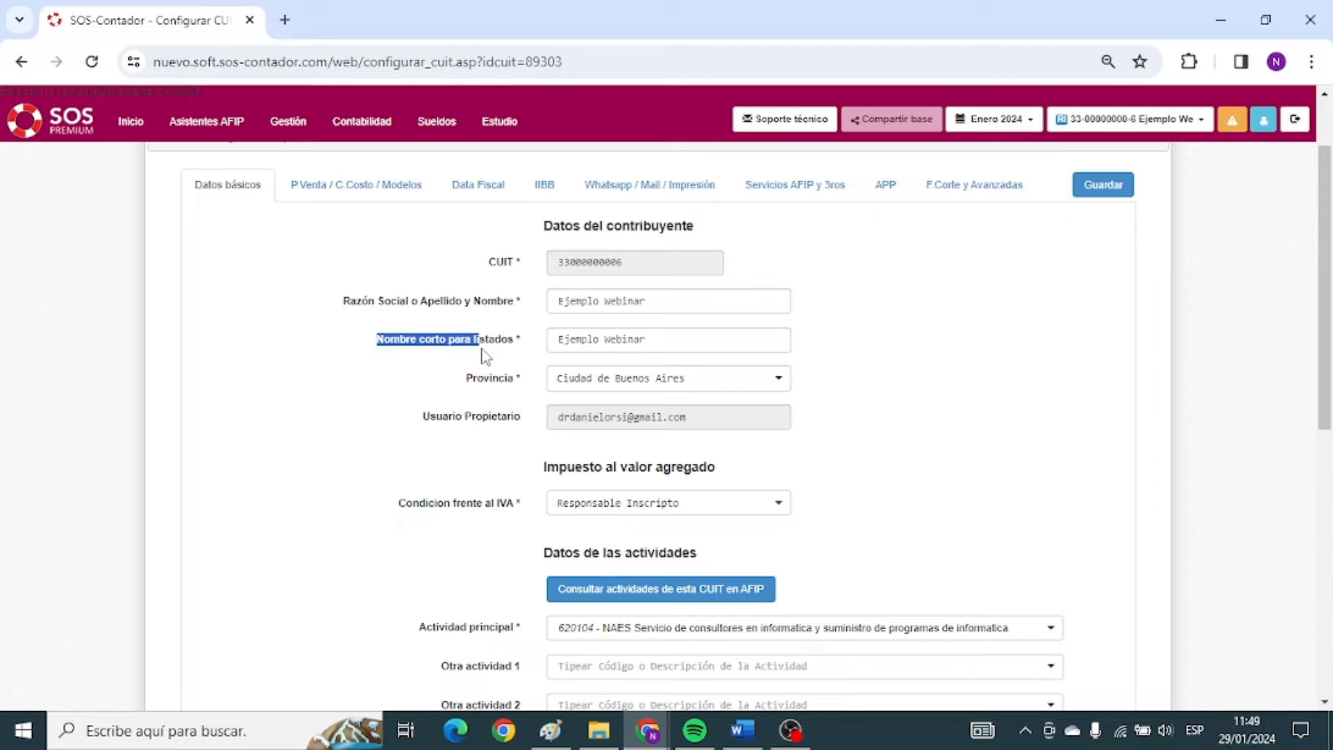
pyautogui.moveTo(440, 384); pyautogui.dragTo(511, 387)
pyautogui.scroll(-1, 417, 415)
pyautogui.moveTo(399, 406); pyautogui.dragTo(497, 411)
pyautogui.scroll(-2, 449, 408)
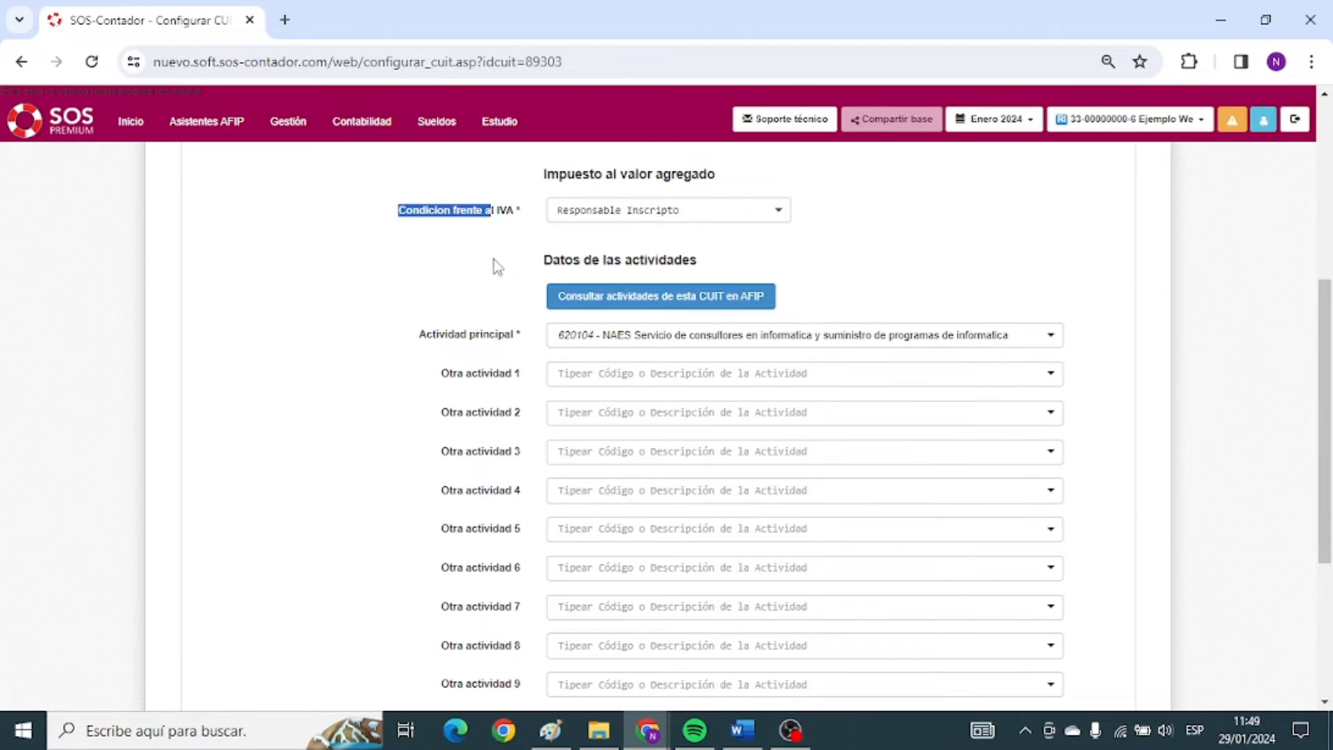
pyautogui.scroll(-1, 494, 262)
pyautogui.scroll(1, 458, 267)
# Search the Otra actividad 1 options by code 45 and by description "ser" without selecting an activity.
pyautogui.click(591, 380)
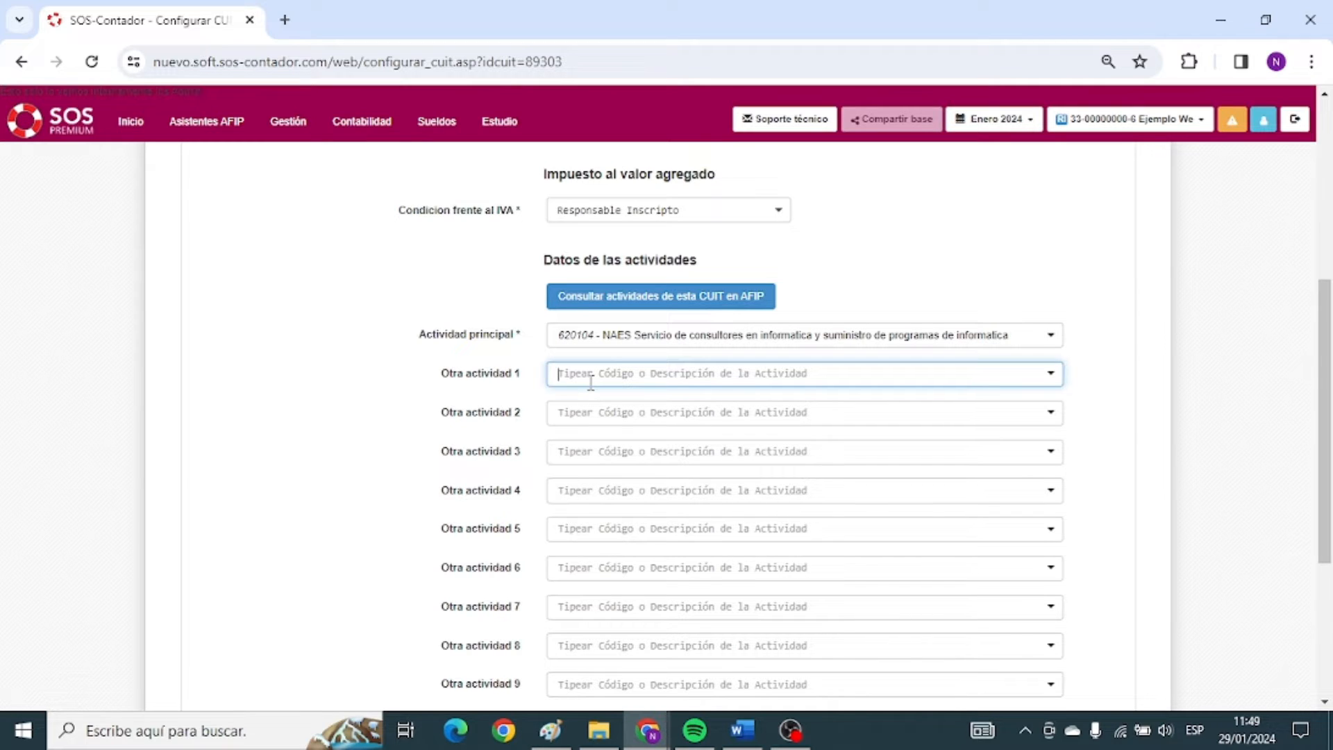
pyautogui.write('45')
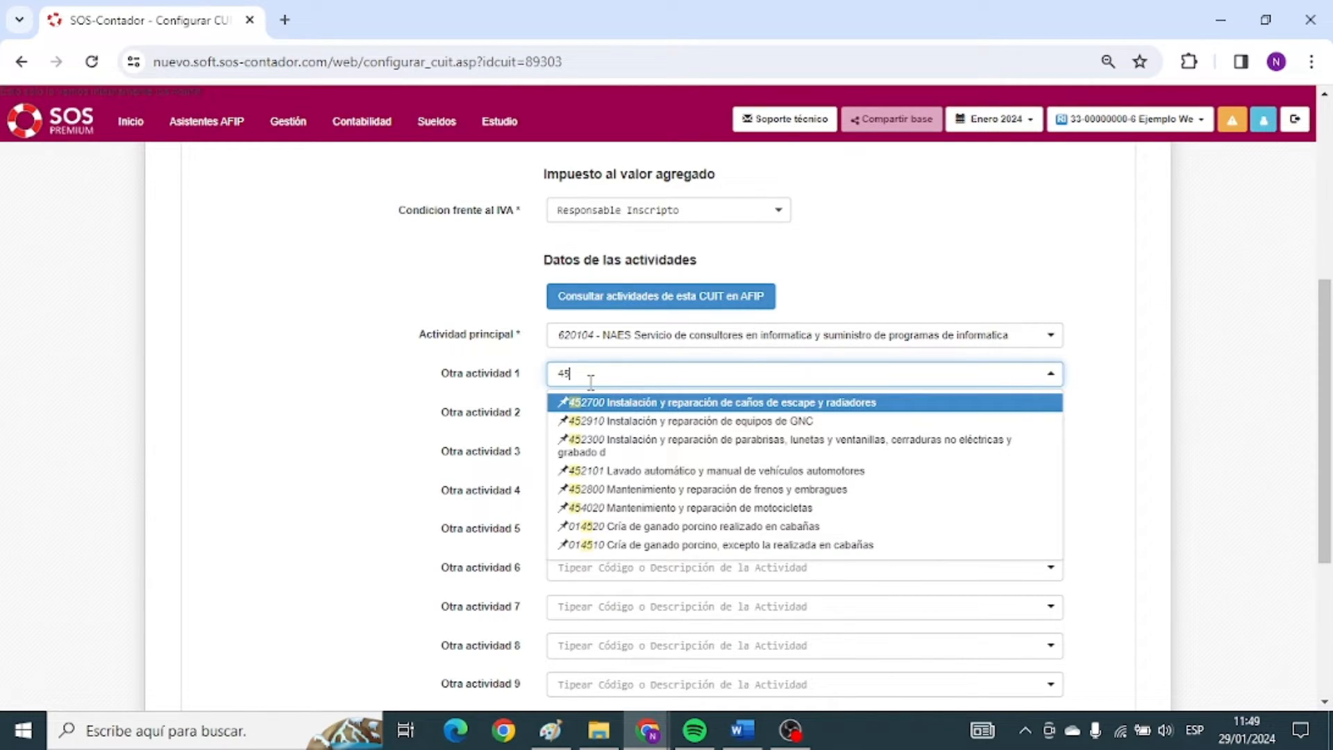
pyautogui.press('BackSpace')
pyautogui.press('BackSpace')
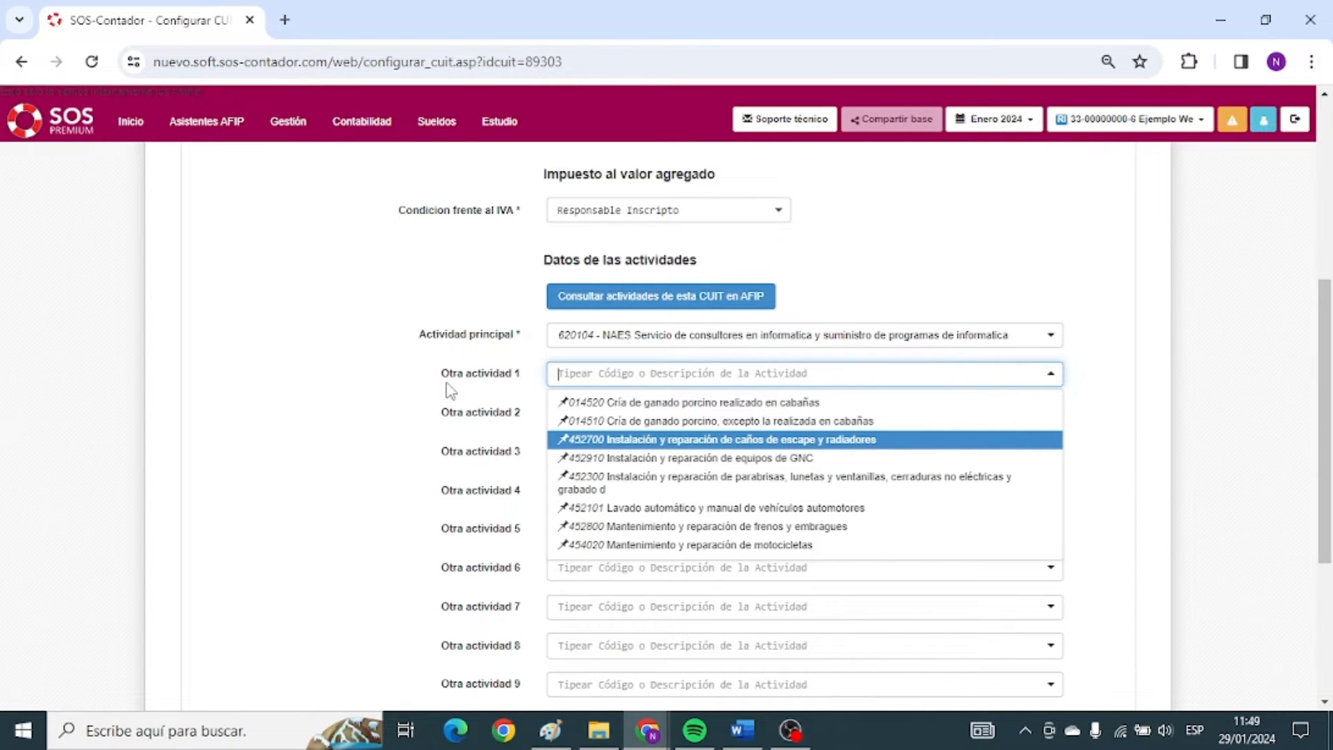
pyautogui.write('ser')
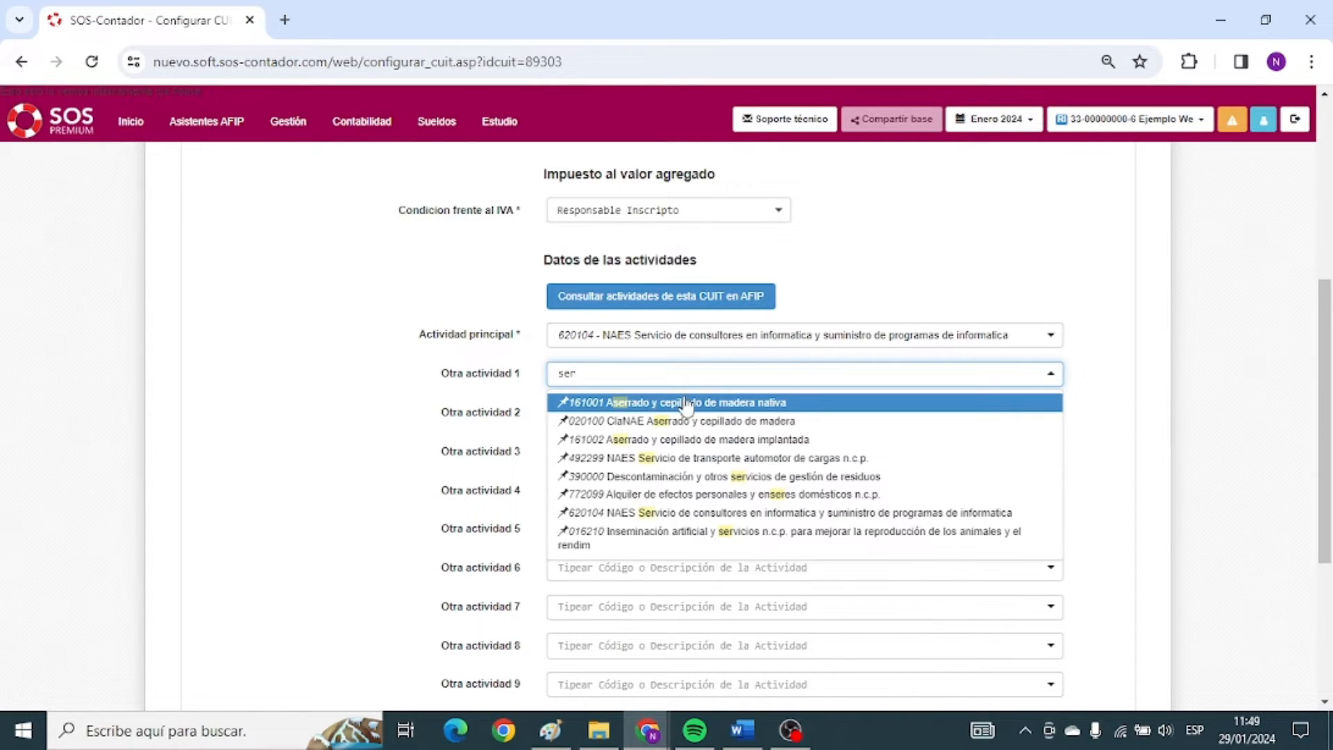
pyautogui.click(486, 371)
# Save the basic data of the CUIT configuration.
pyautogui.scroll(1, 386, 298)
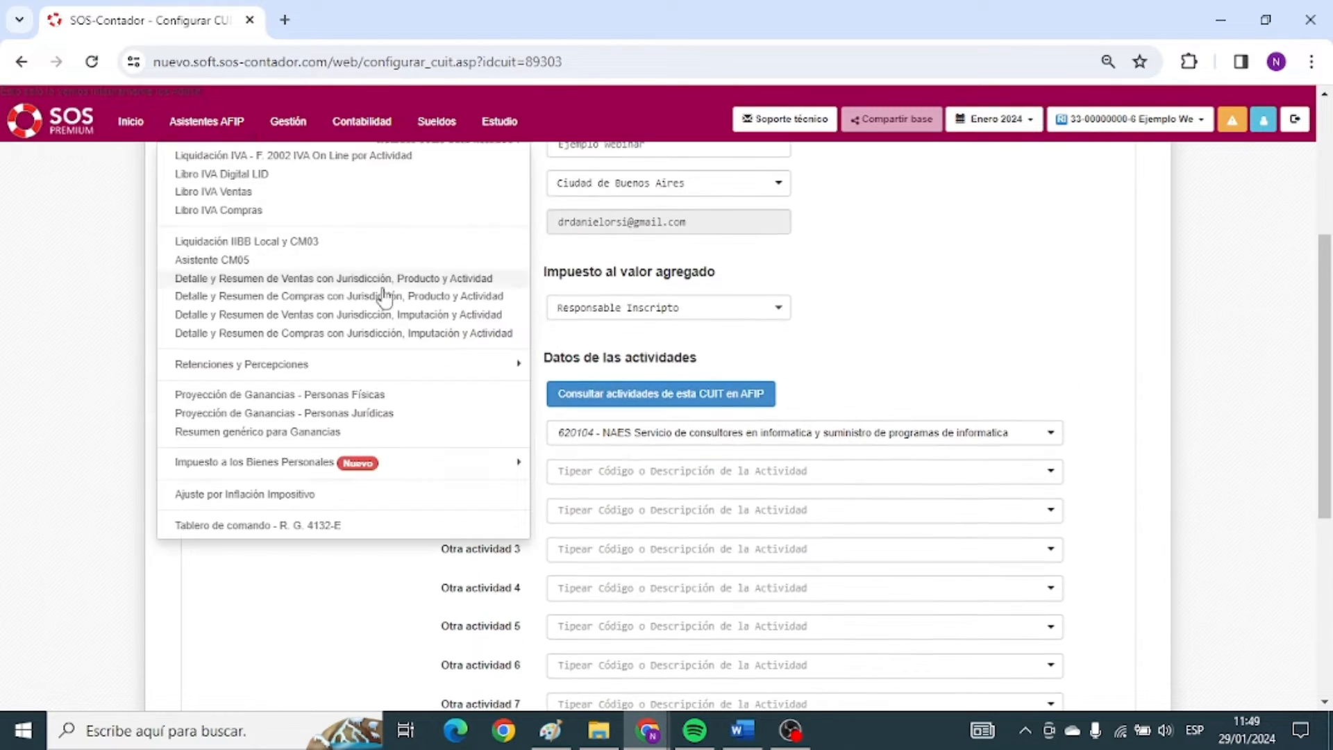
pyautogui.scroll(-5, 672, 336)
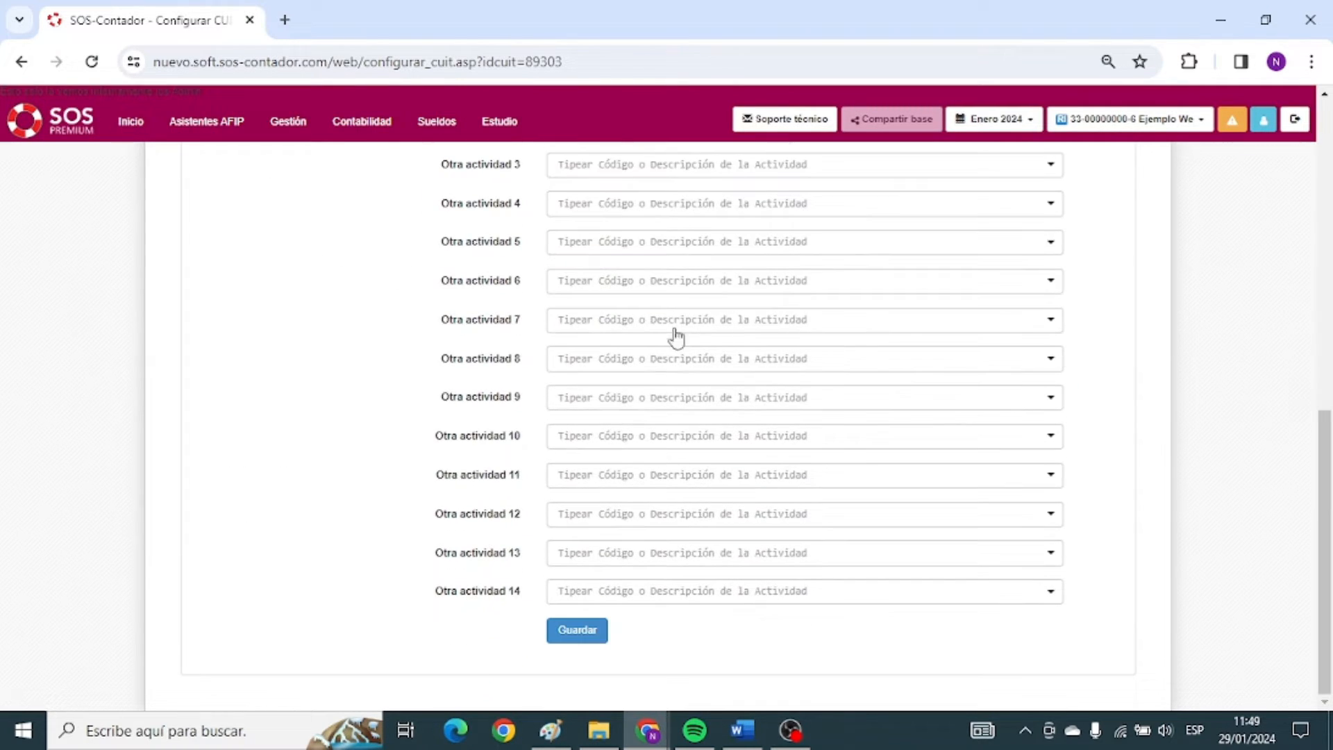
pyautogui.click(558, 633)
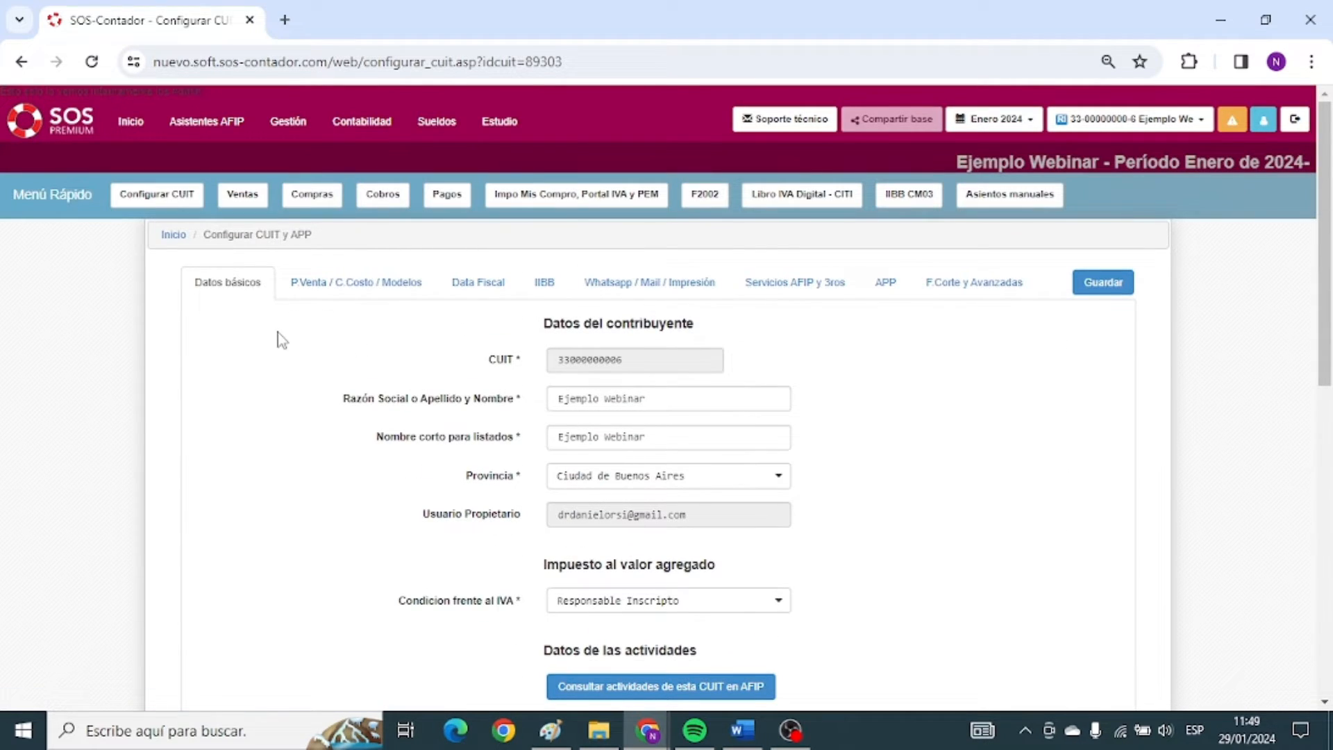
# Examine the Puntos de Venta table, including the type options of point of sale 1, the additional data and the active status.
pyautogui.click(314, 286)
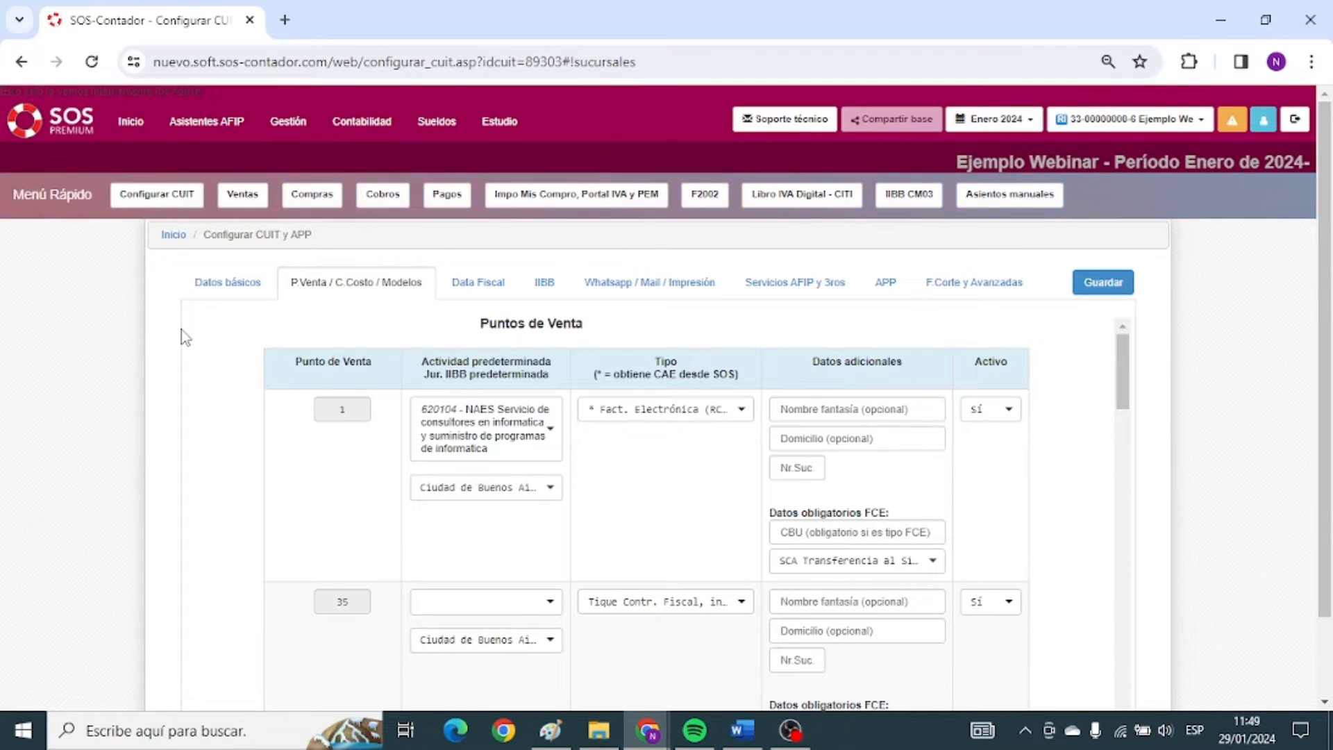
pyautogui.scroll(-2, 445, 417)
pyautogui.scroll(2, 322, 413)
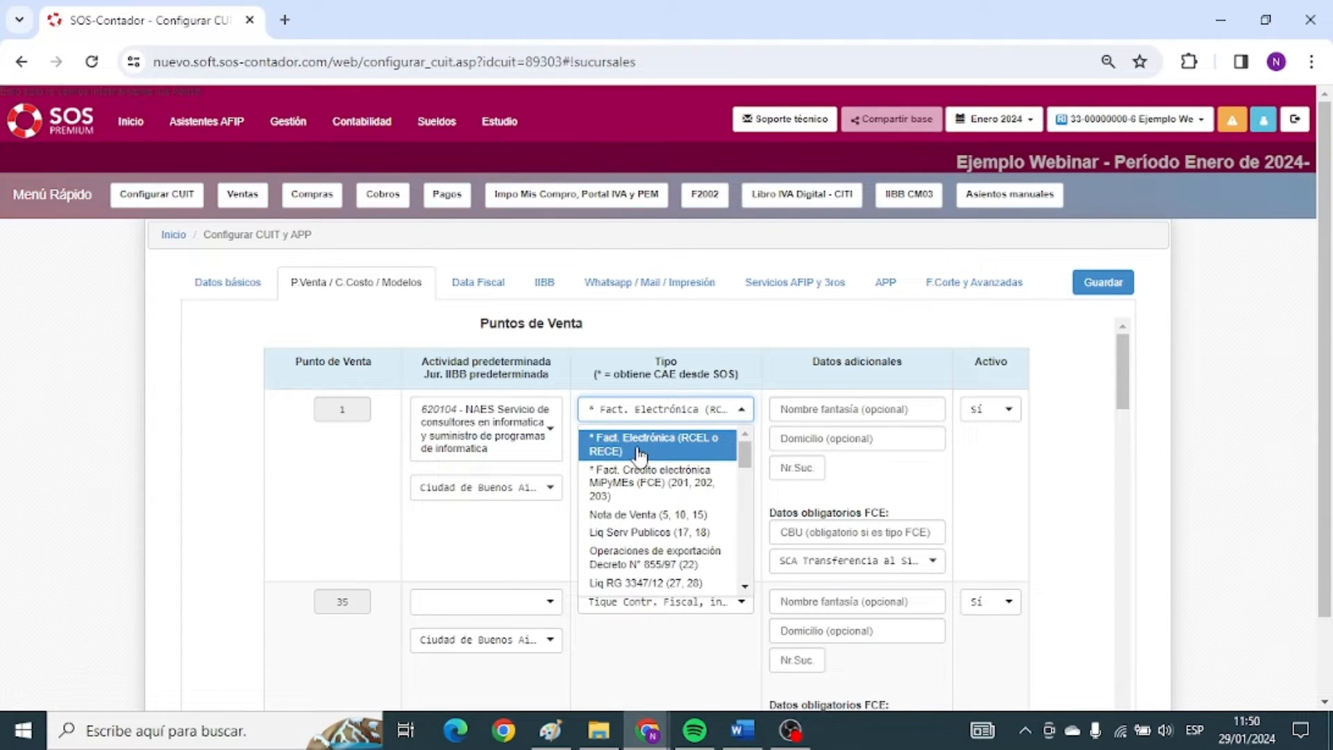
pyautogui.click(627, 412)
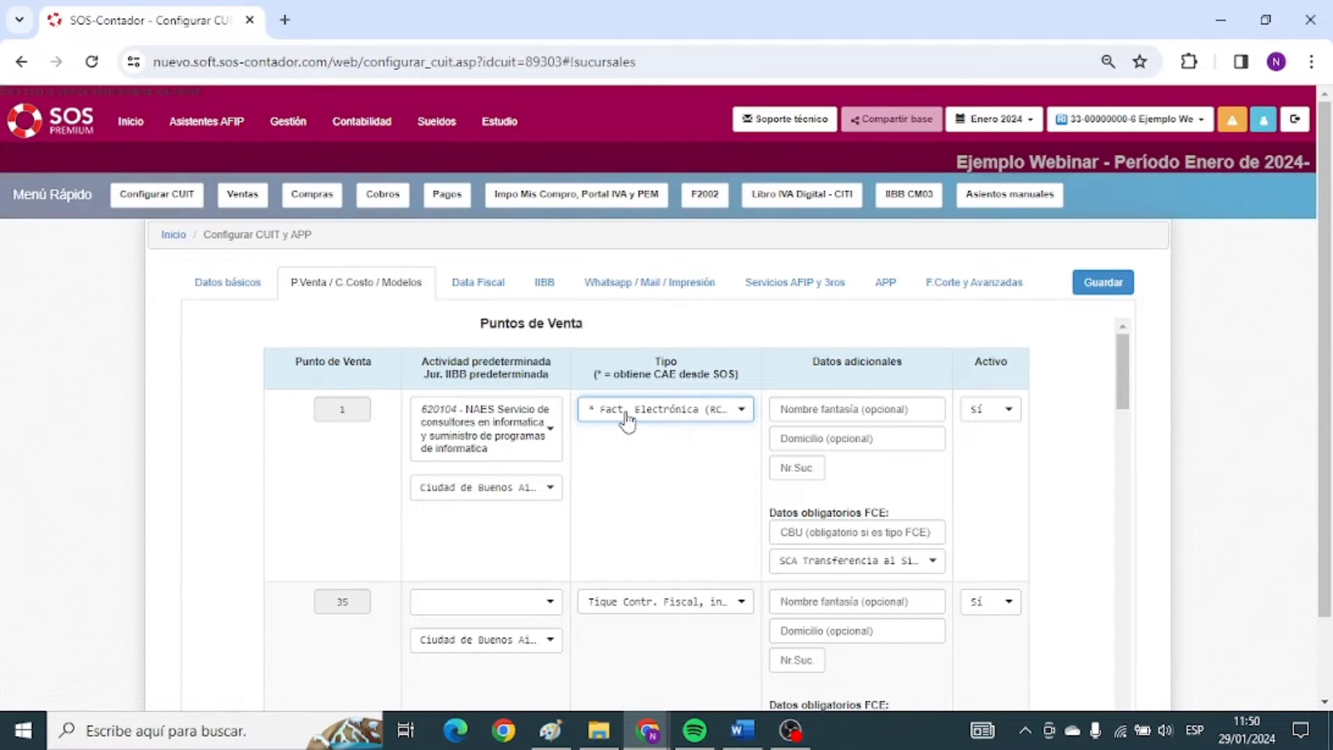
pyautogui.moveTo(814, 364); pyautogui.dragTo(881, 364)
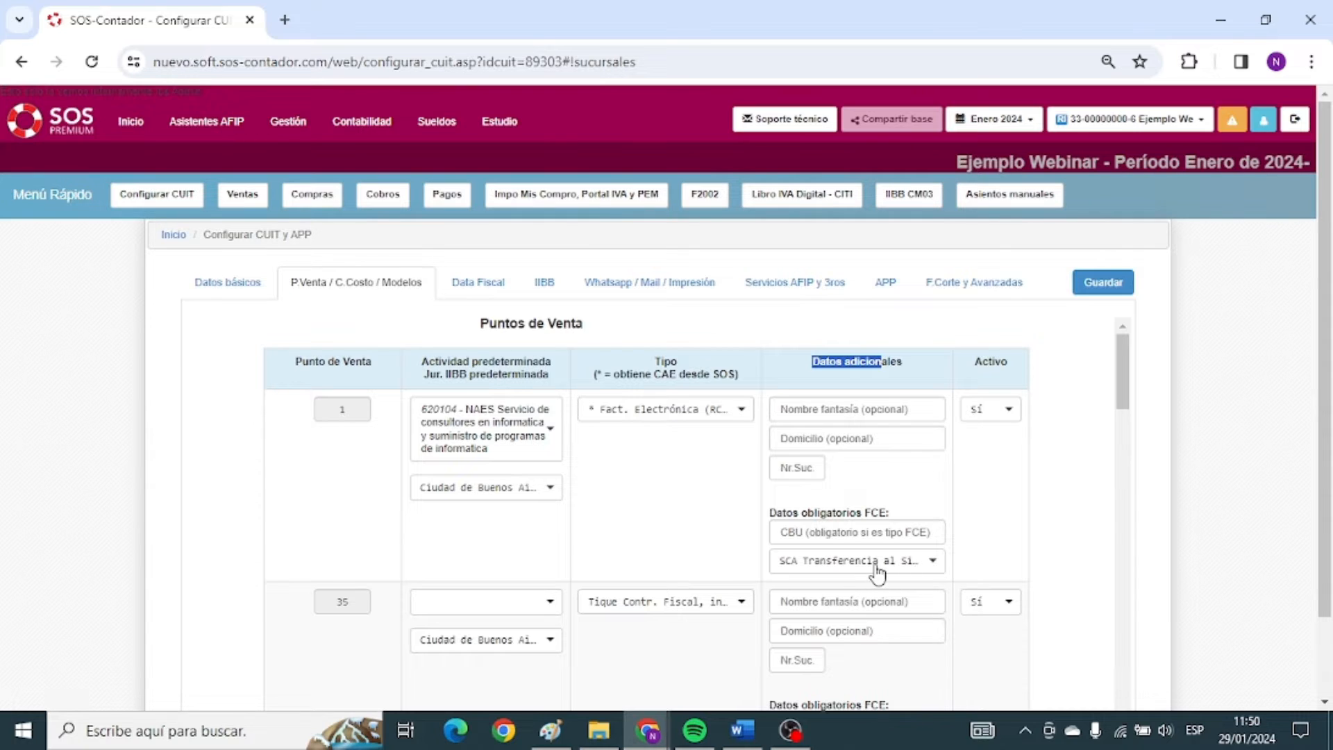
pyautogui.moveTo(983, 362); pyautogui.dragTo(1011, 365)
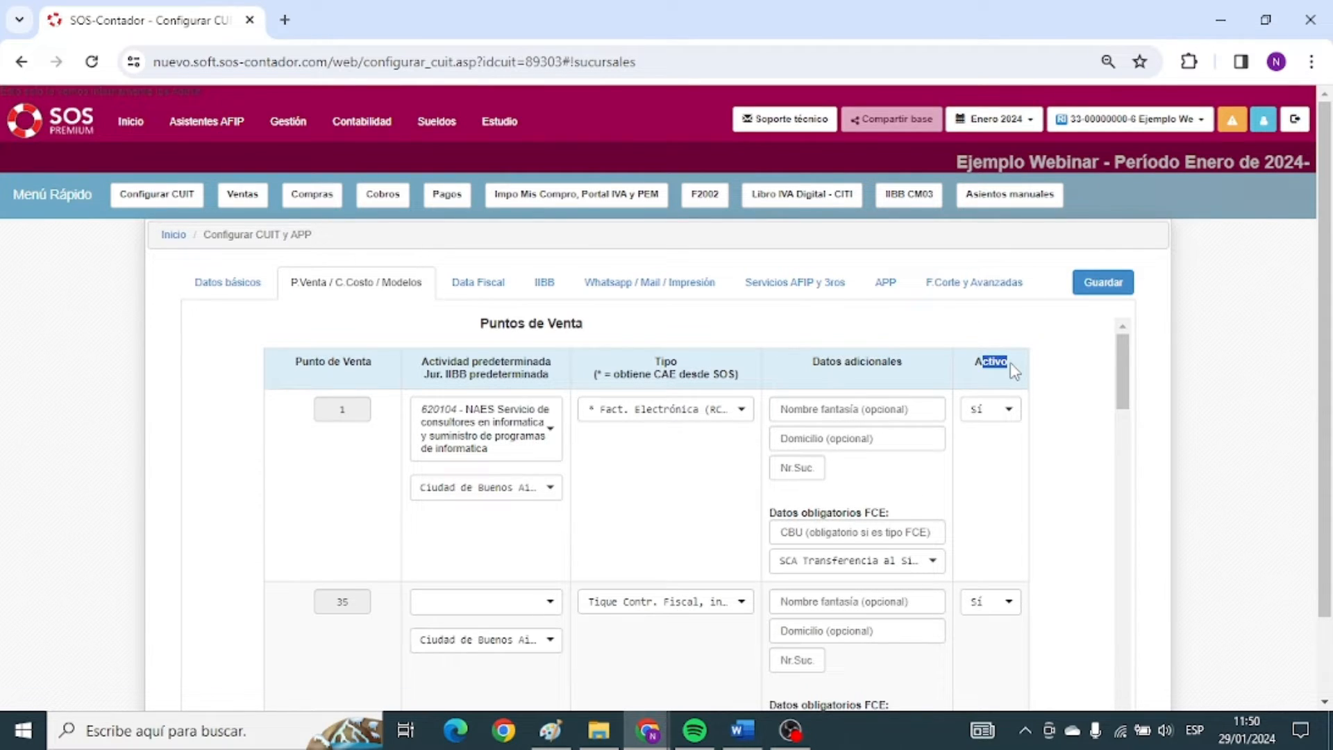
pyautogui.click(986, 362)
# Review the remaining points of sale and the Centros de Costo section, including the active status options of the General cost centre.
pyautogui.scroll(-1, 244, 374)
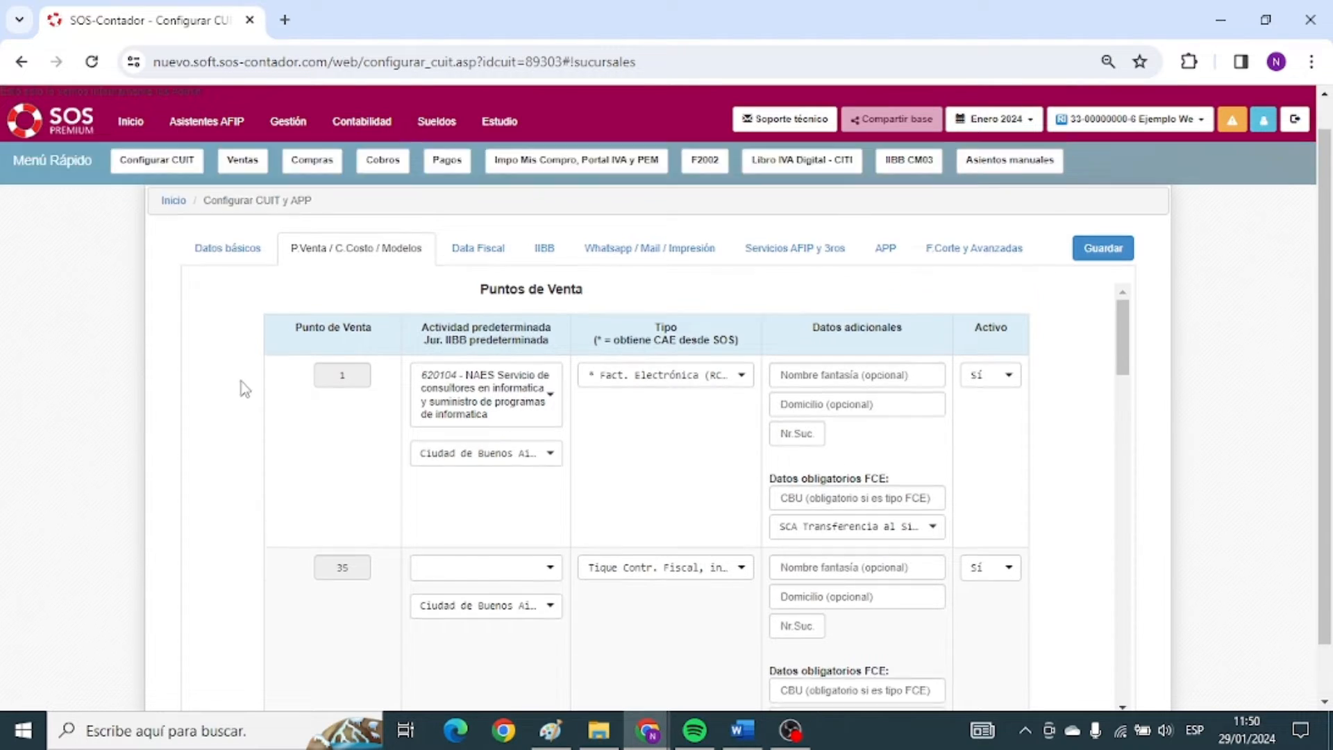
pyautogui.scroll(-8, 669, 339)
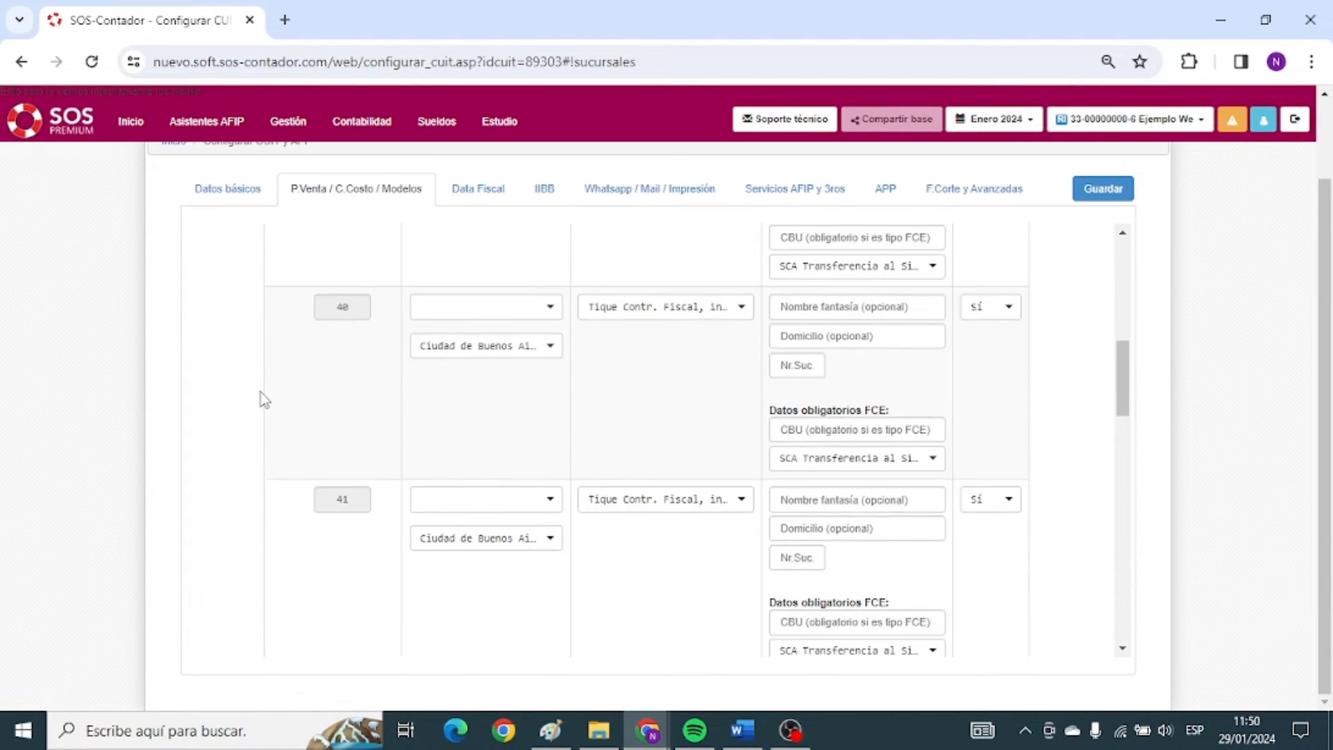
pyautogui.scroll(-6, 639, 410)
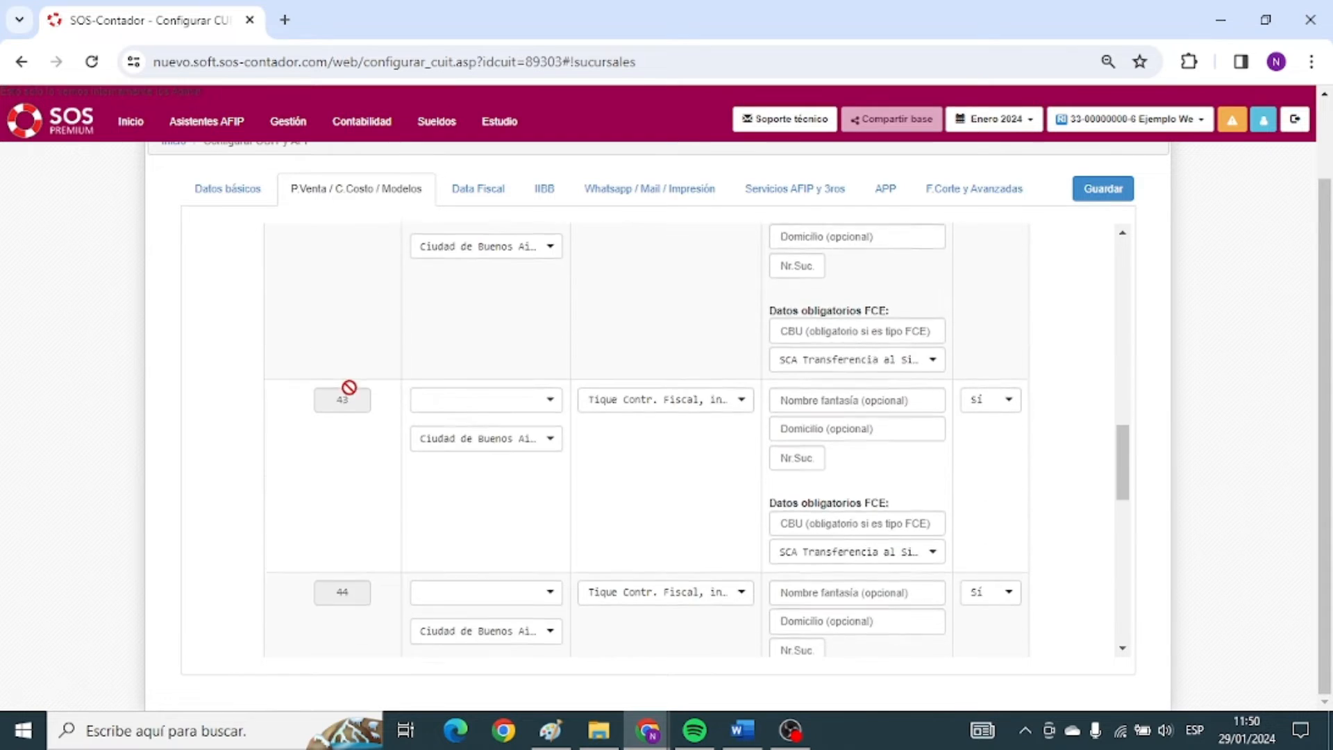
pyautogui.scroll(-5, 274, 410)
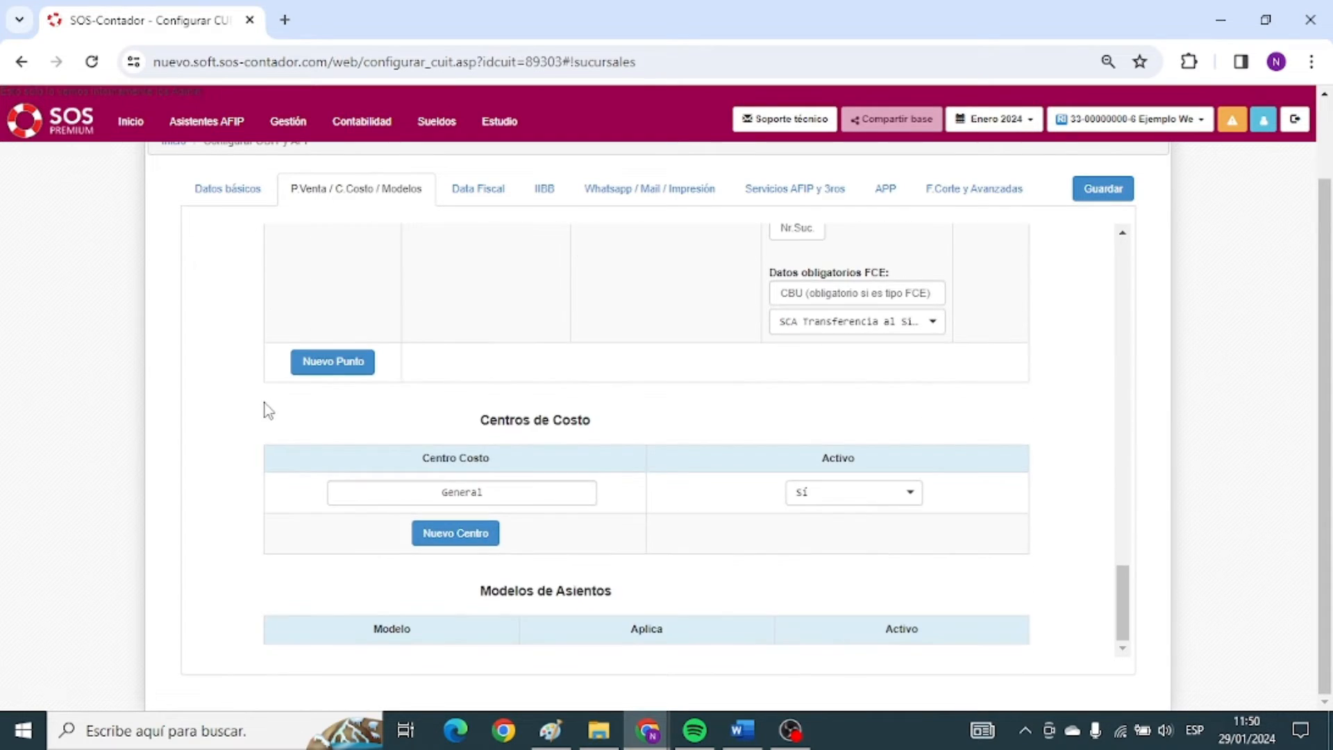
pyautogui.moveTo(479, 419); pyautogui.dragTo(423, 426)
pyautogui.click(609, 429)
pyautogui.click(694, 425)
pyautogui.moveTo(490, 420); pyautogui.dragTo(573, 420)
pyautogui.click(611, 424)
pyautogui.click(814, 498)
pyautogui.click(813, 518)
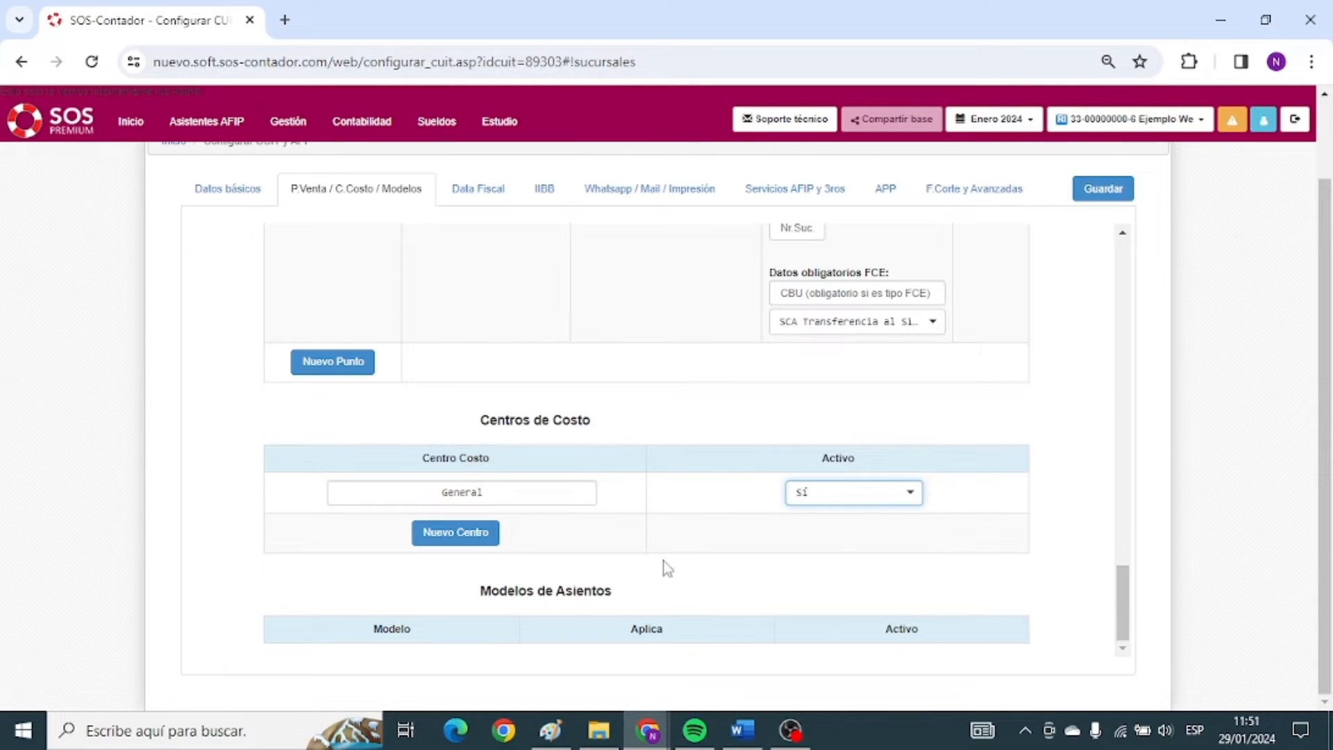
# Check the reports offered under Contabilidad and Gestión, and highlight the Centros de Costo heading.
pyautogui.click(351, 119)
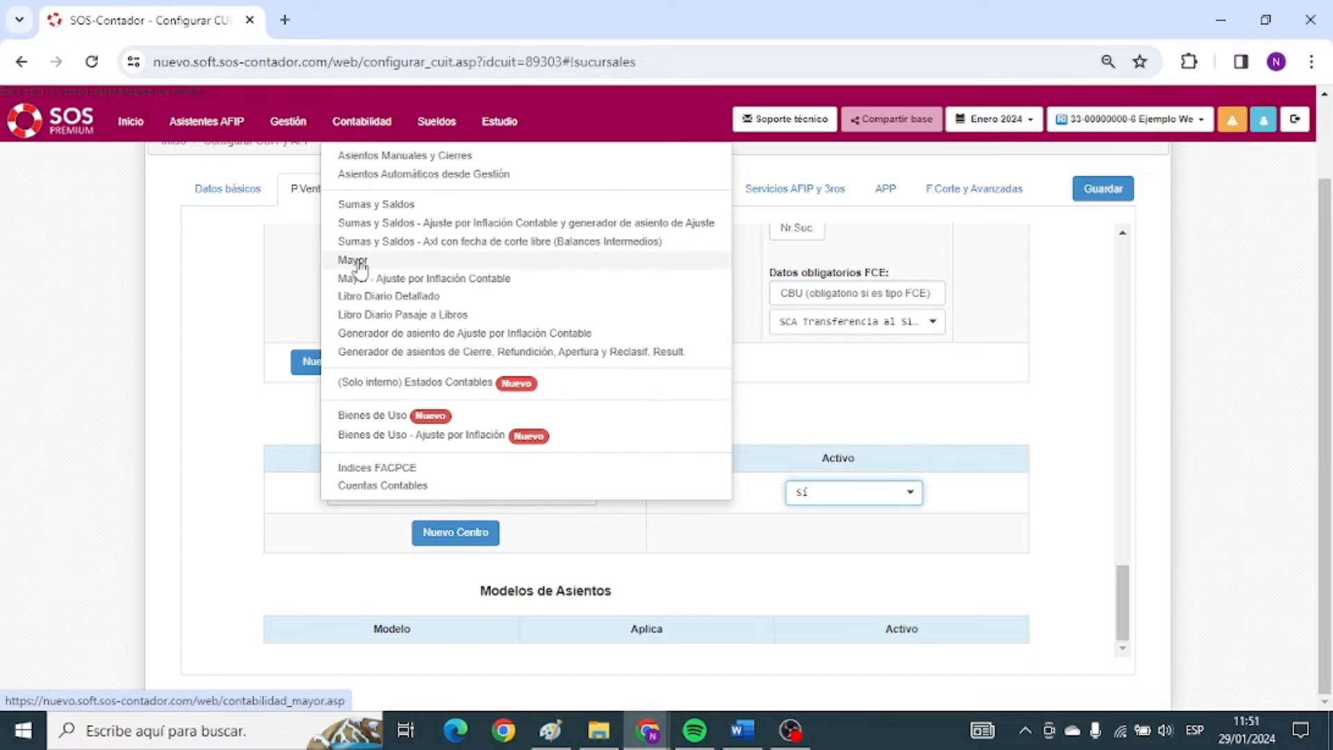
pyautogui.click(295, 125)
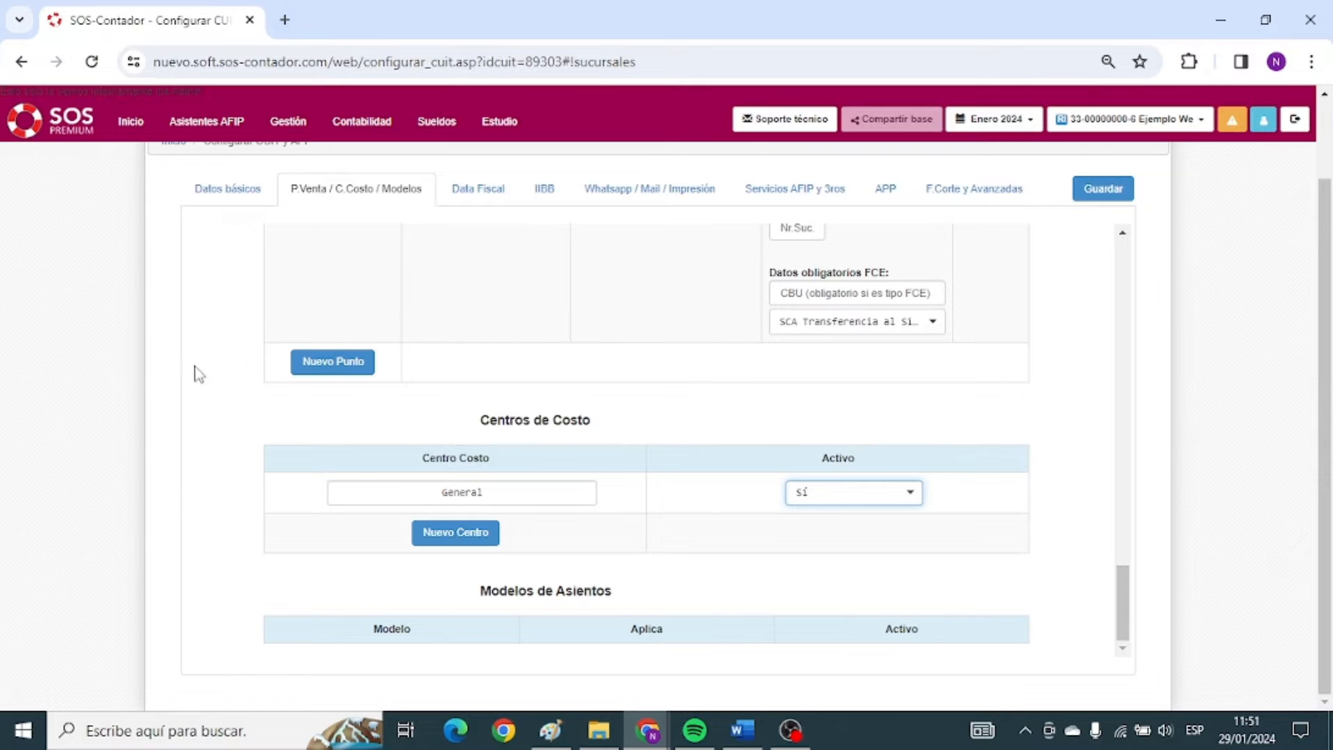
pyautogui.tripleClick(611, 427)
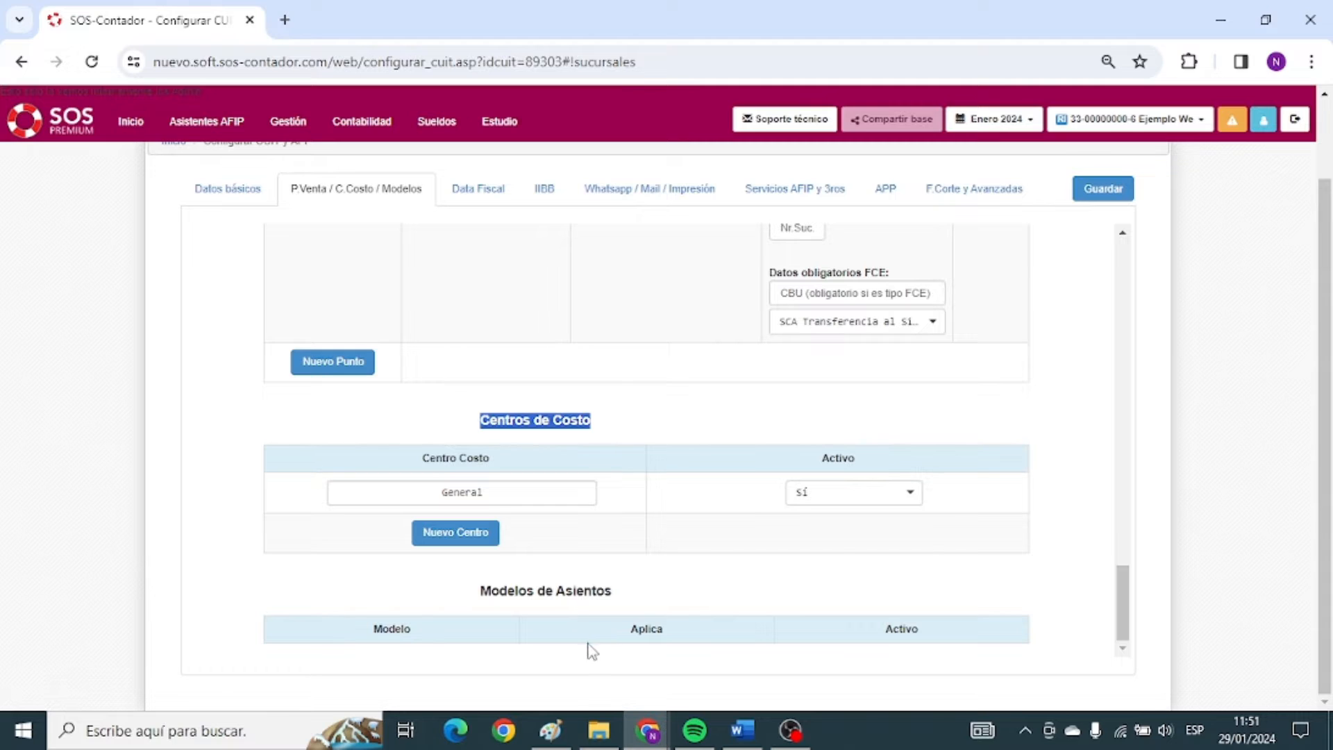
# Highlight the Modelos de Asientos heading, and open the manual accounting entries page (Asientos Manuales y Cierres).
pyautogui.moveTo(490, 591); pyautogui.dragTo(607, 590)
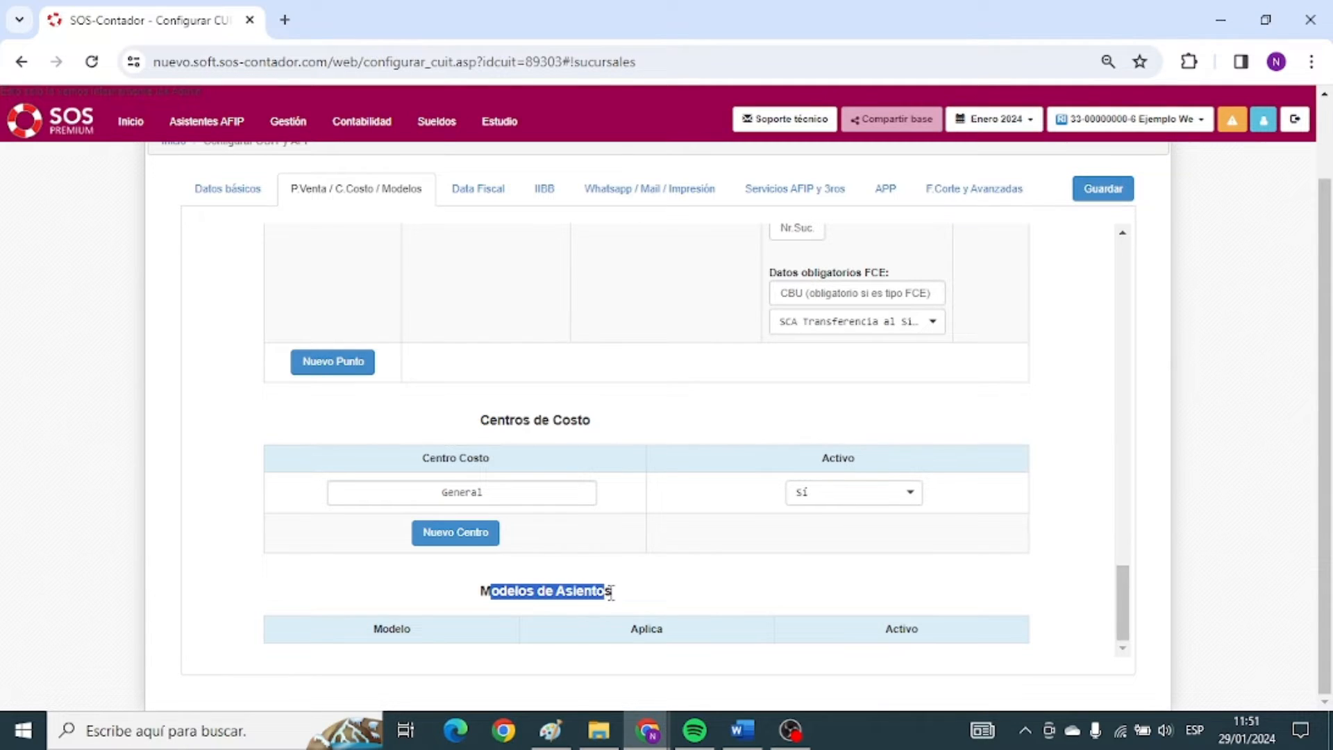
pyautogui.click(648, 601)
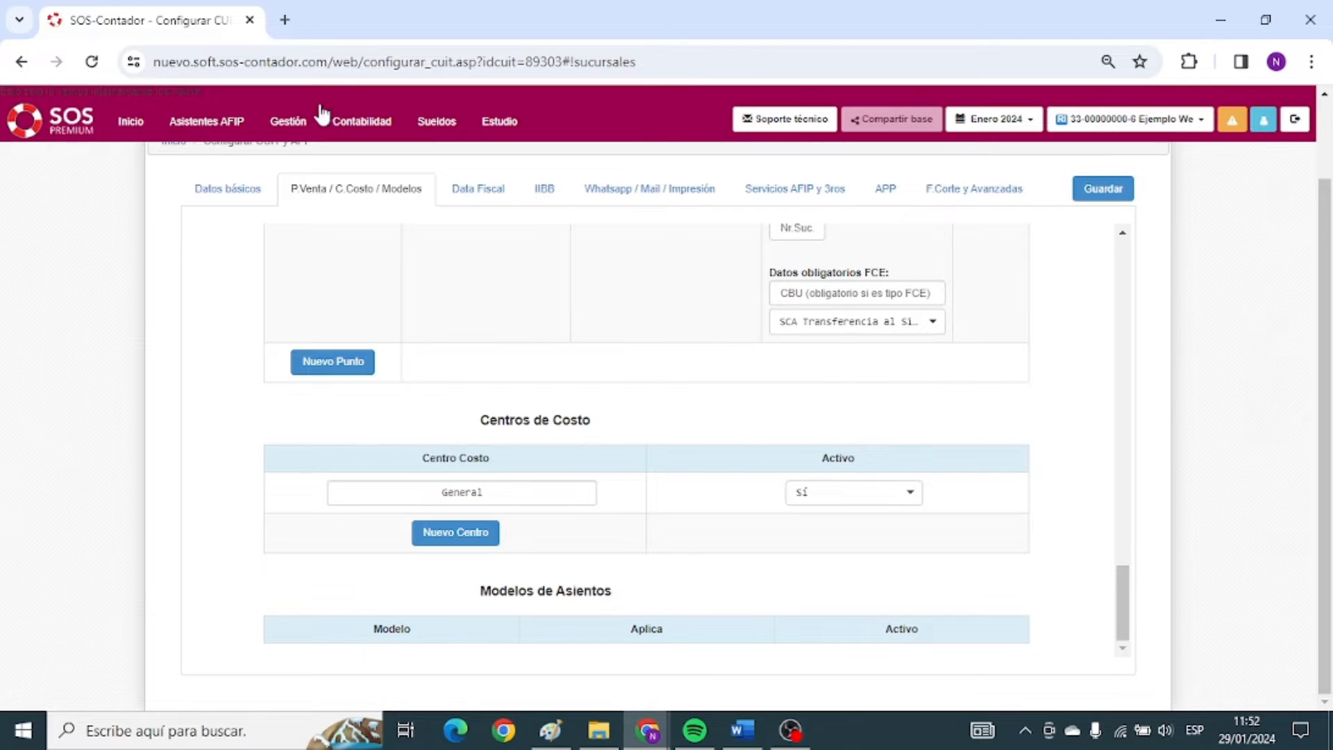
pyautogui.click(342, 119)
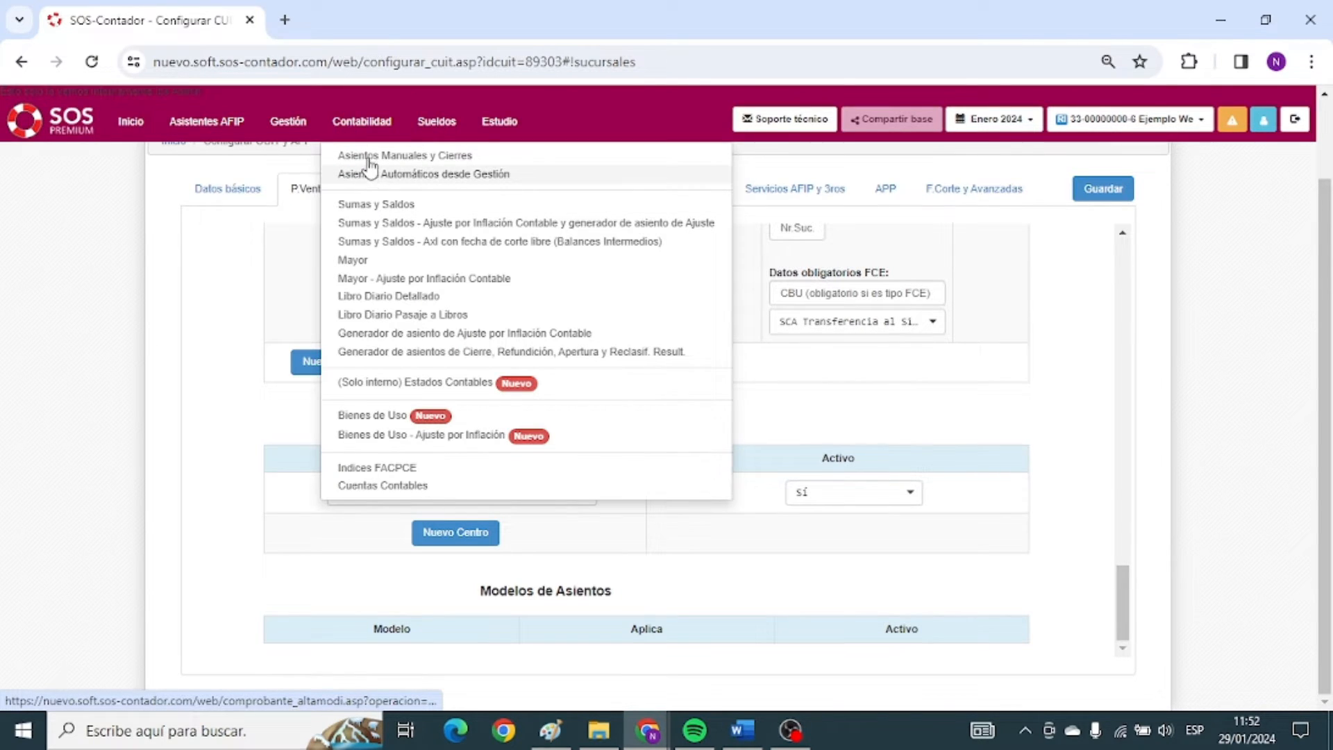
pyautogui.click(370, 164)
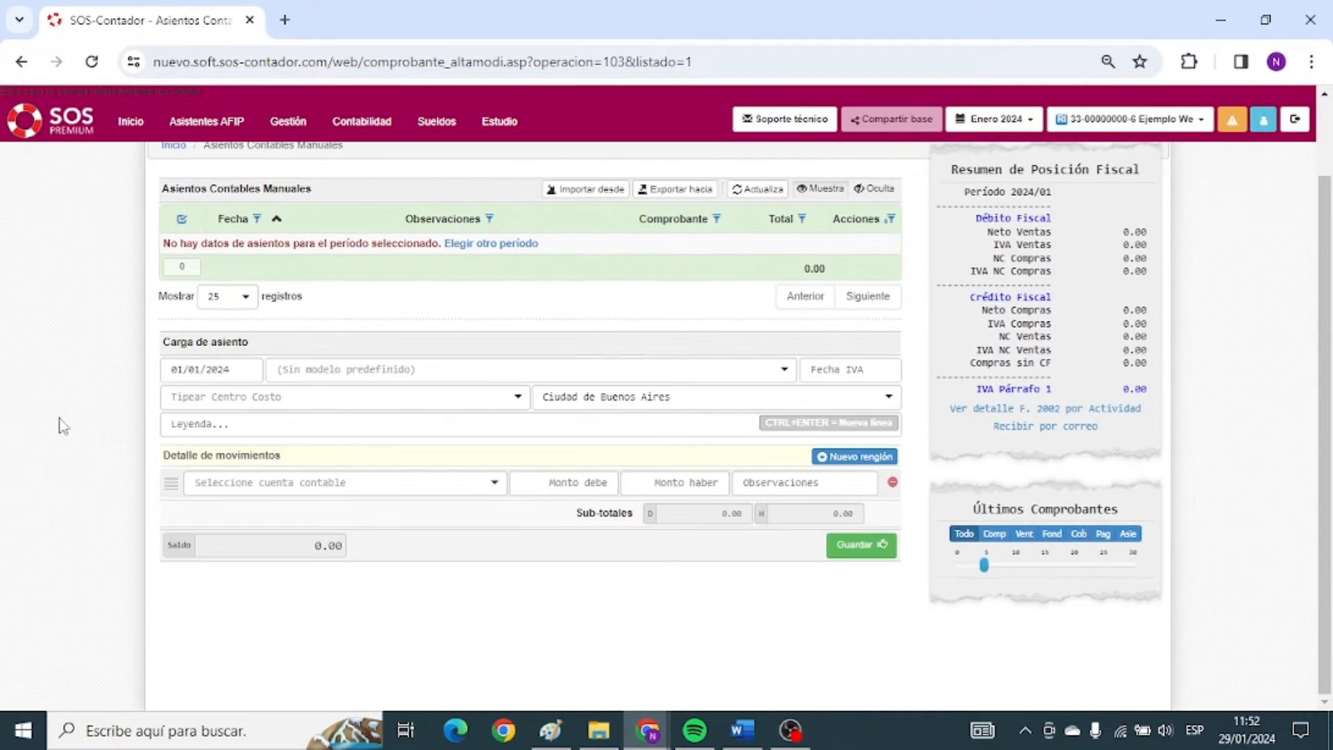
# Create a new entry model named "prueba" for the manual accounting entry.
pyautogui.click(312, 374)
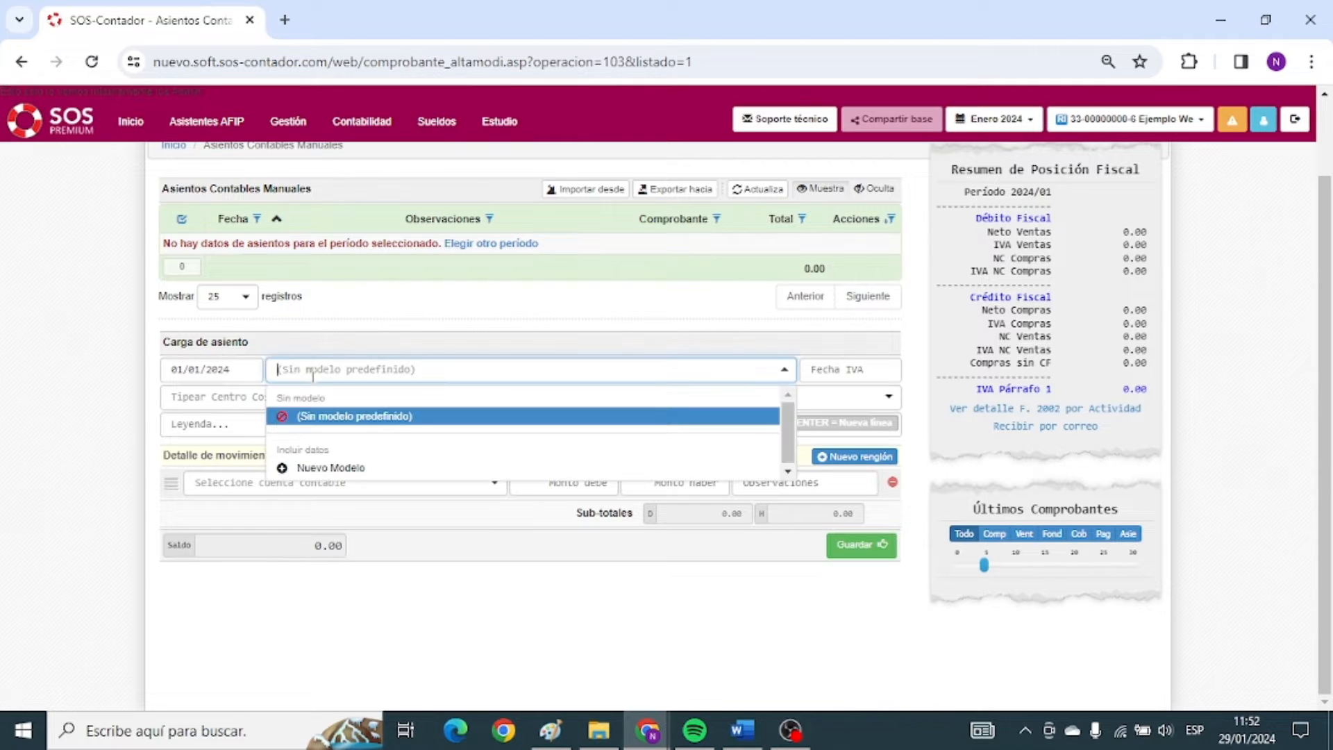
pyautogui.click(303, 469)
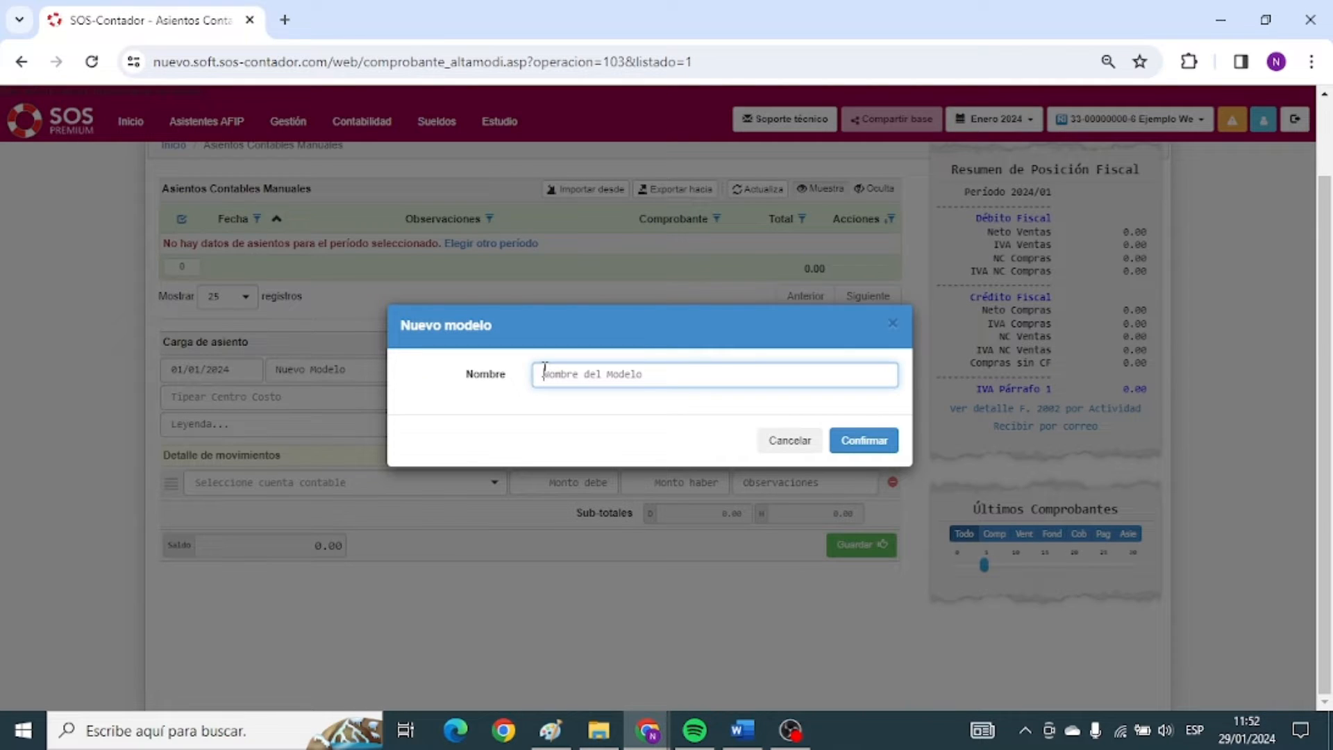
pyautogui.write('prueba')
pyautogui.click(869, 447)
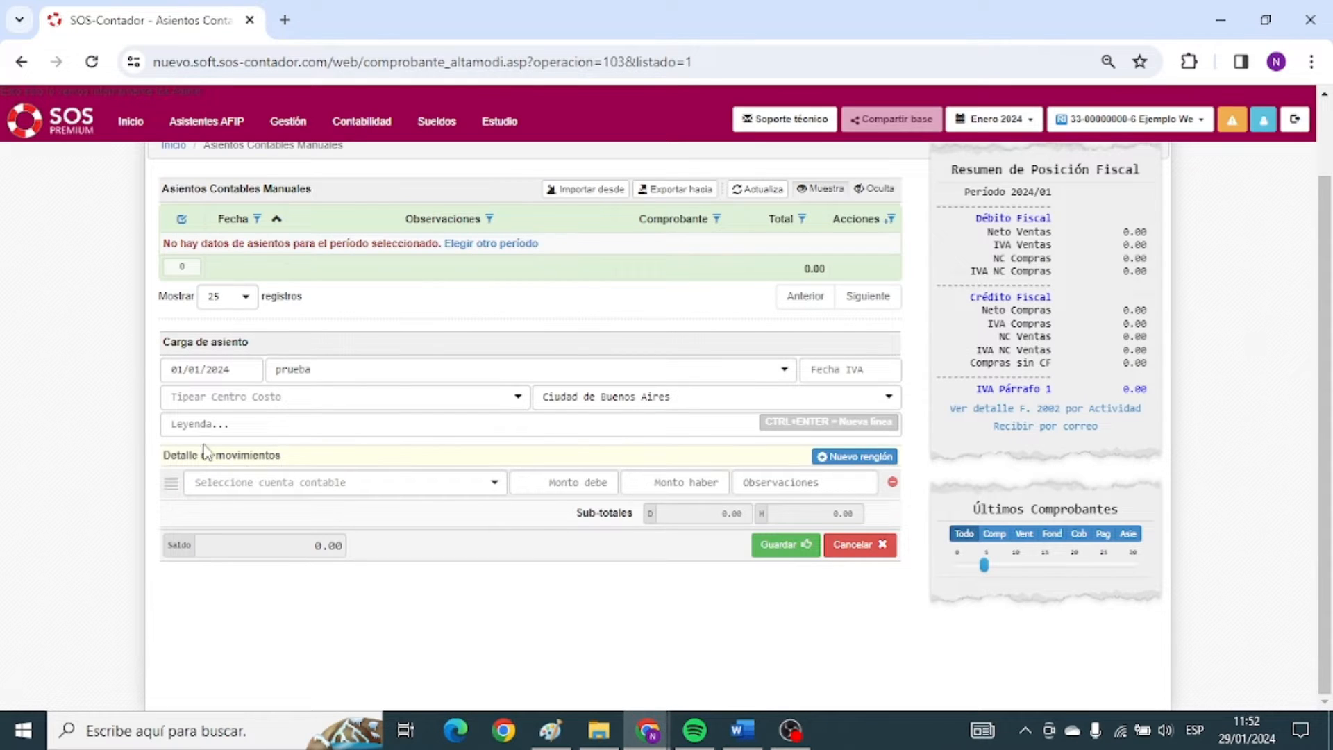
# Check the cost centre options, the legend field and the list of accounts available for the entry.
pyautogui.click(211, 403)
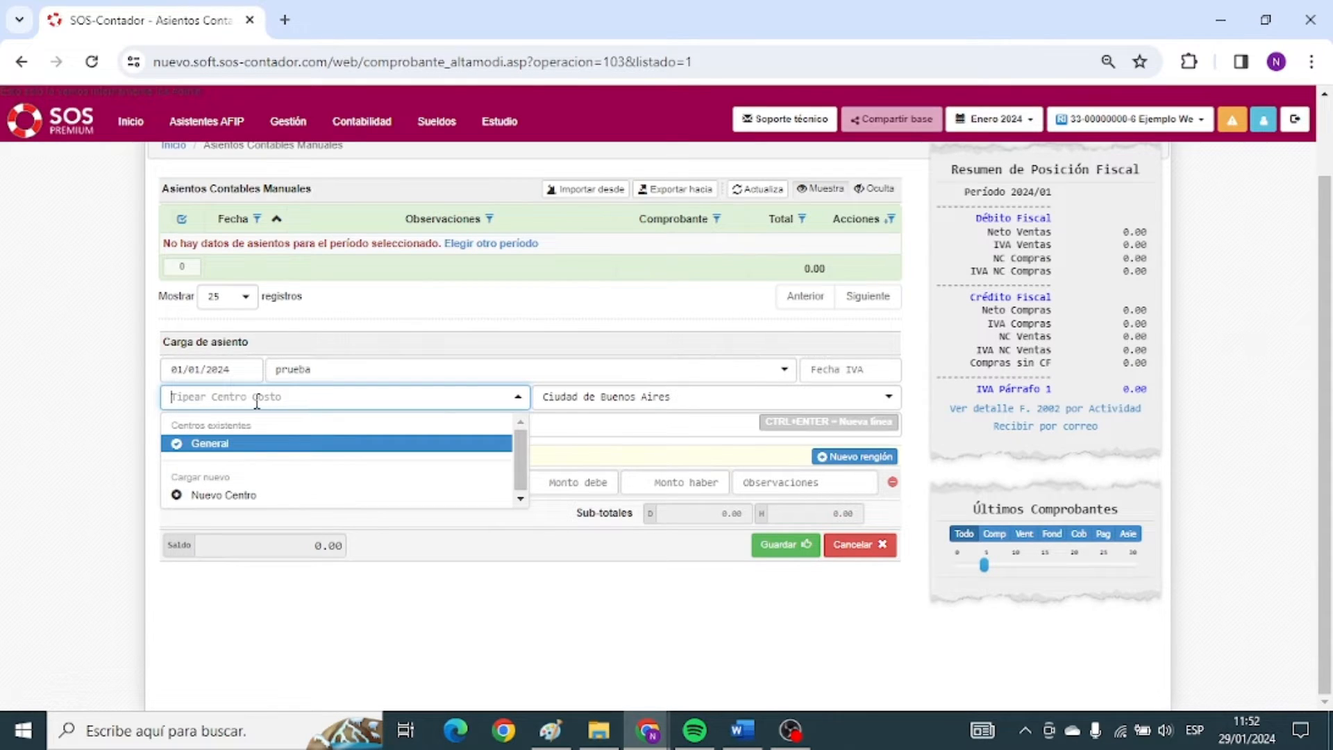
pyautogui.click(580, 416)
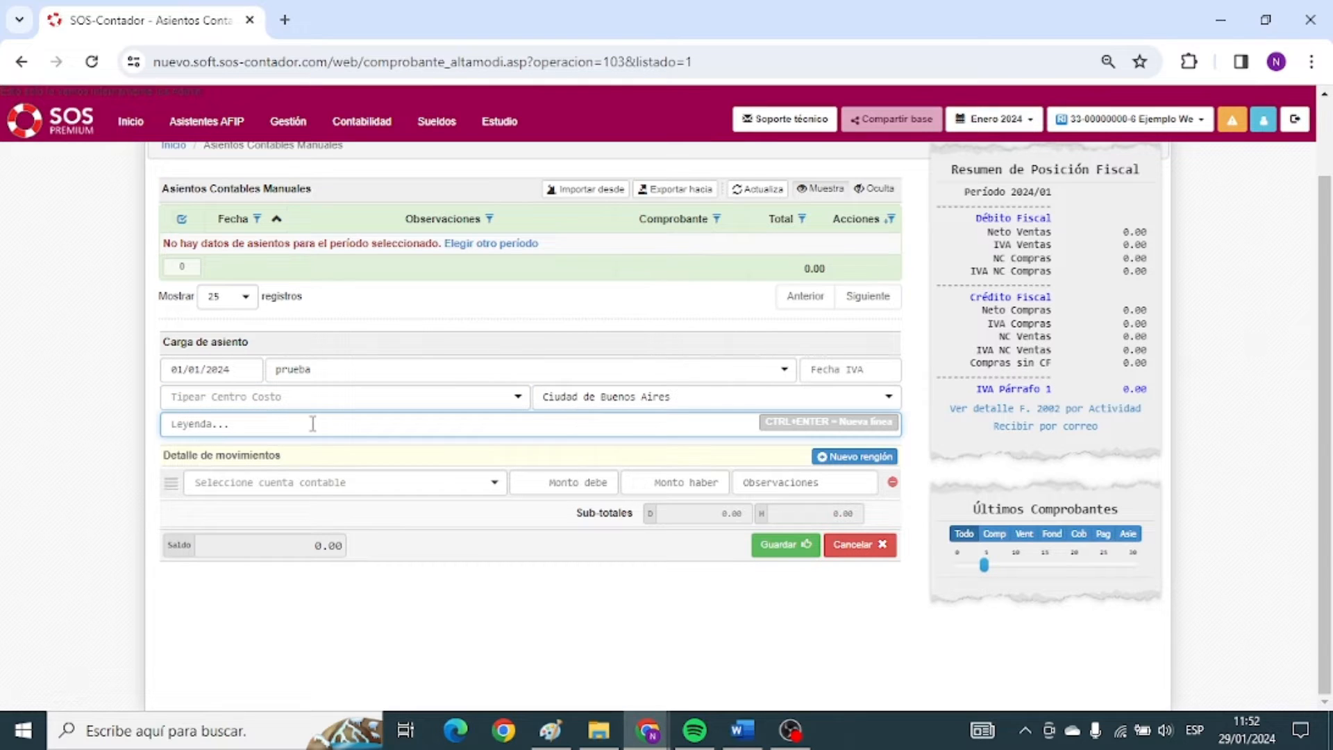
pyautogui.click(229, 486)
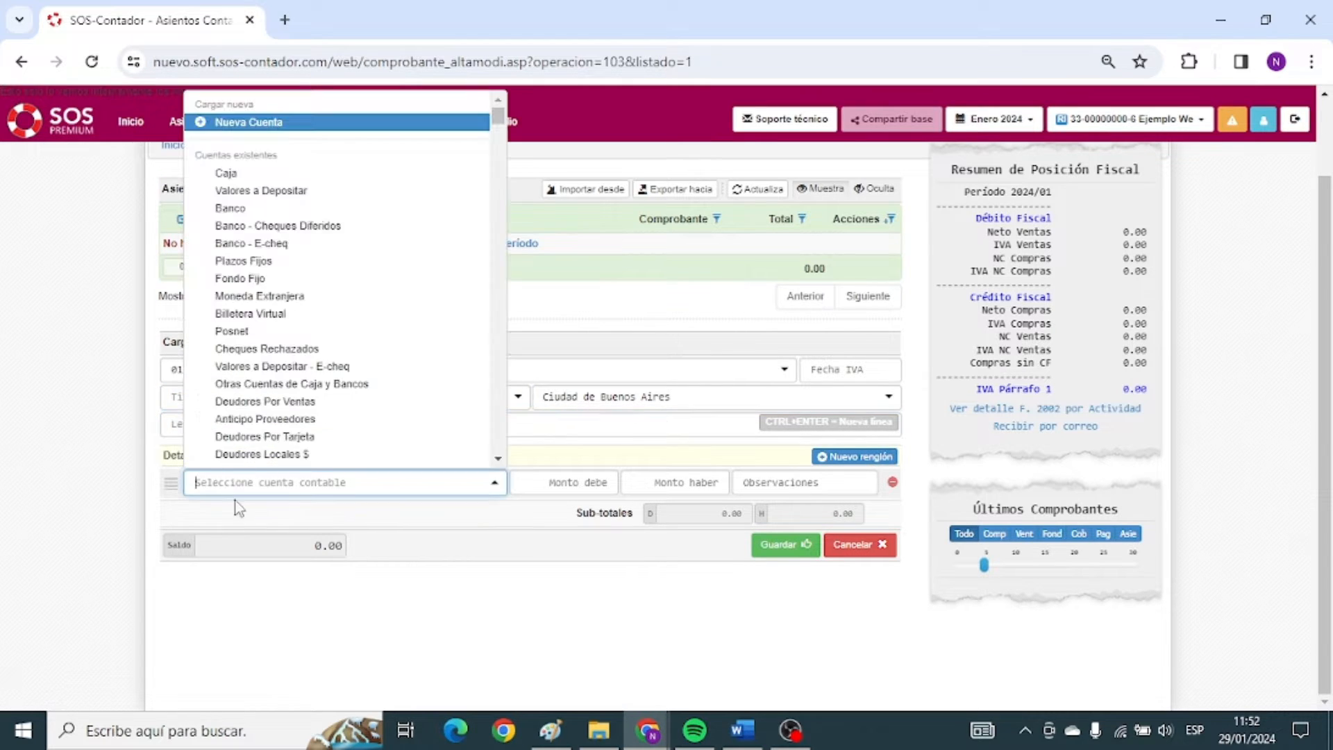
pyautogui.click(306, 512)
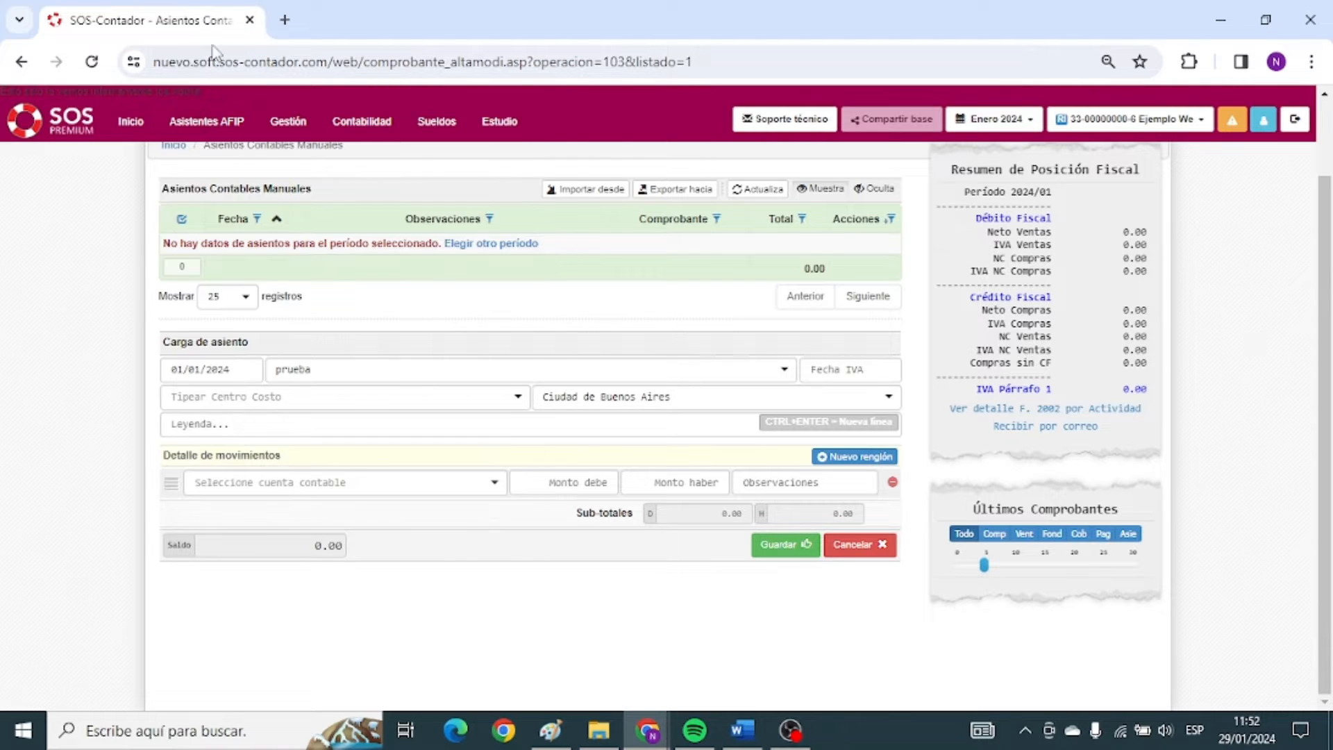
# Return to the CUIT configuration and show its P.Venta / C.Costo / Modelos section.
pyautogui.click(131, 121)
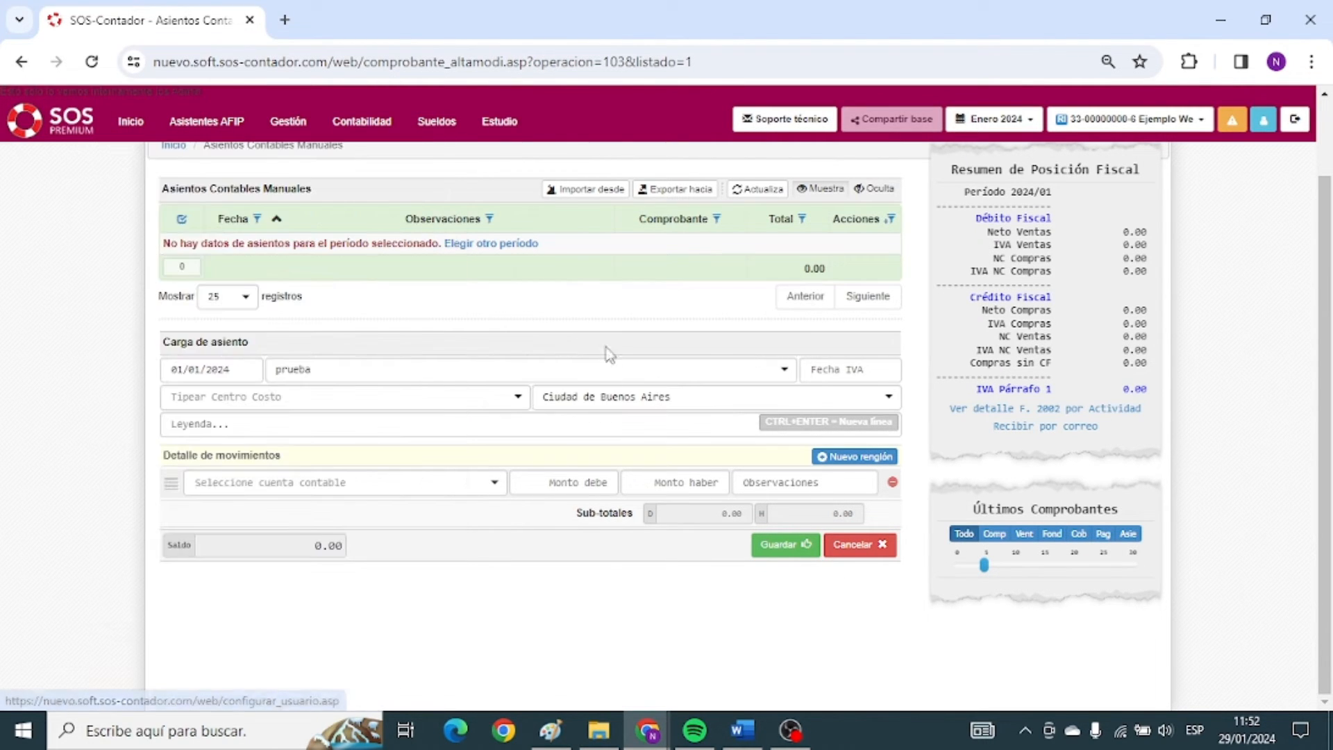
pyautogui.moveTo(137, 136)
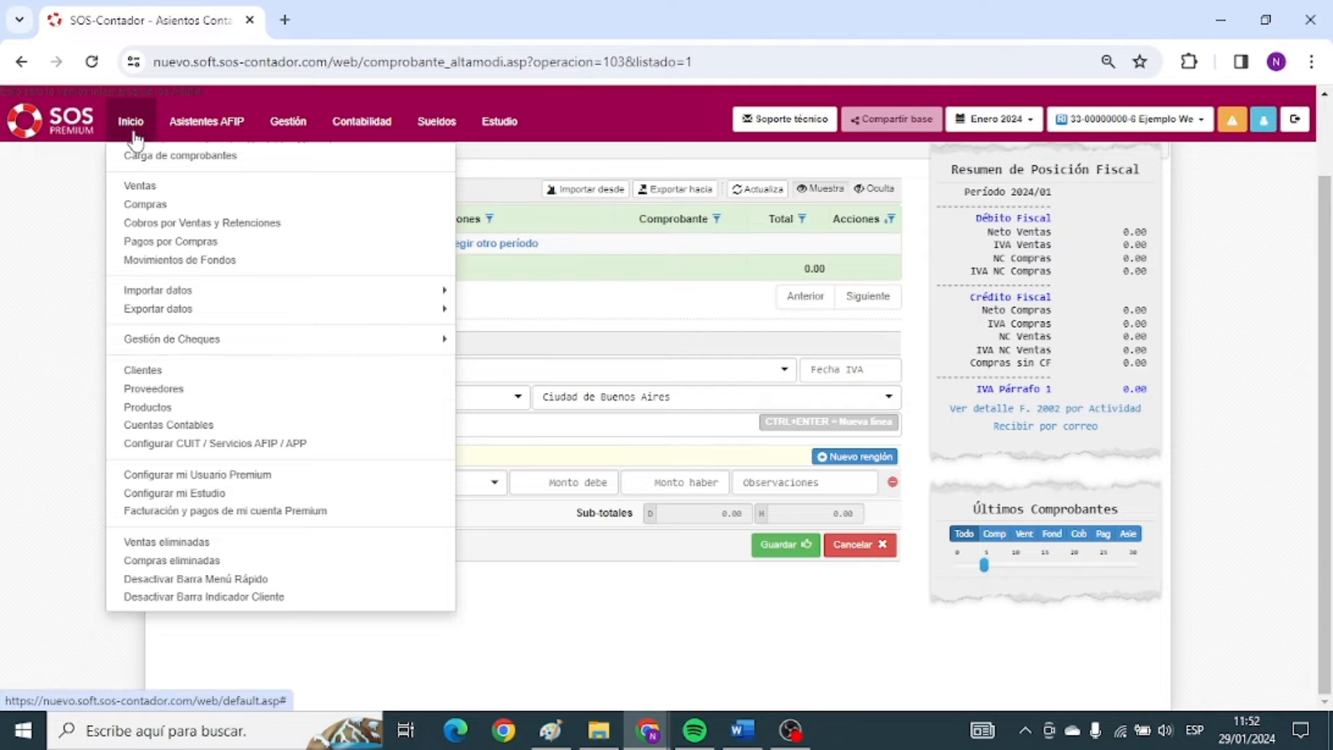
pyautogui.click(164, 444)
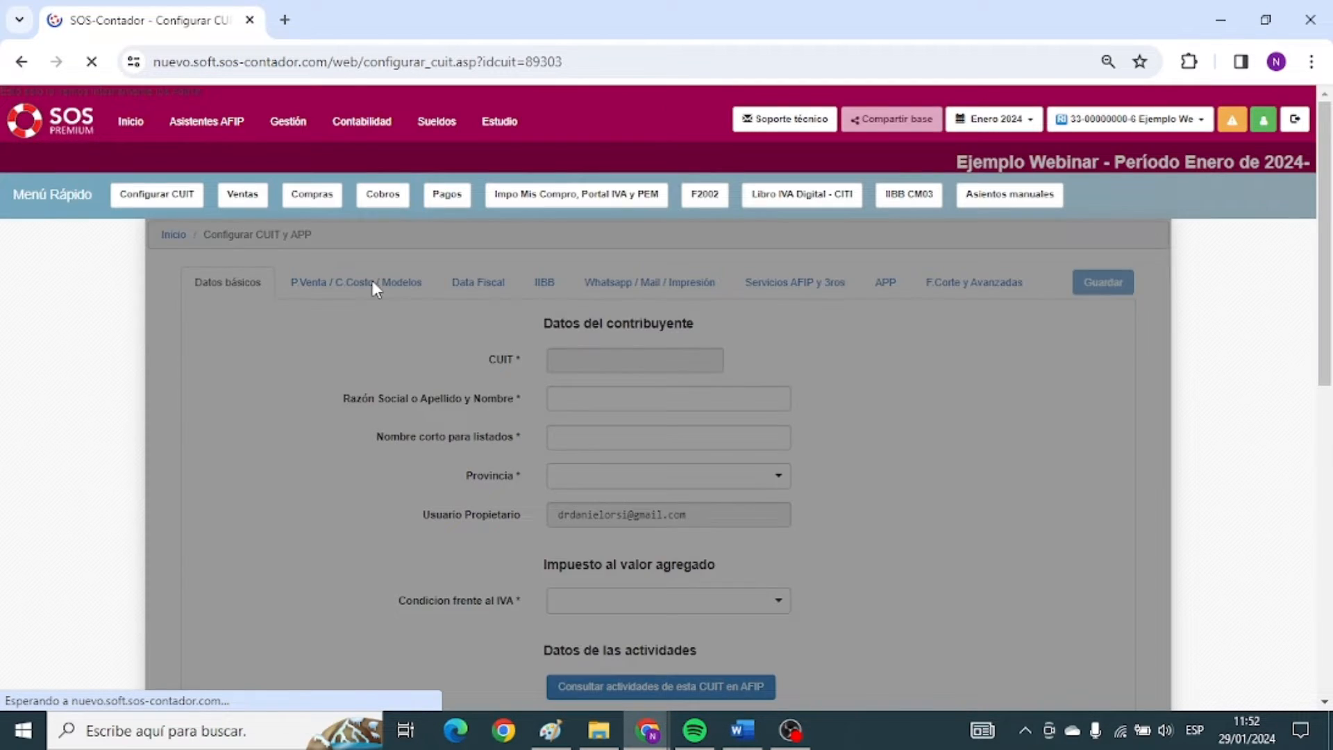
pyautogui.click(373, 283)
pyautogui.scroll(5, 485, 604)
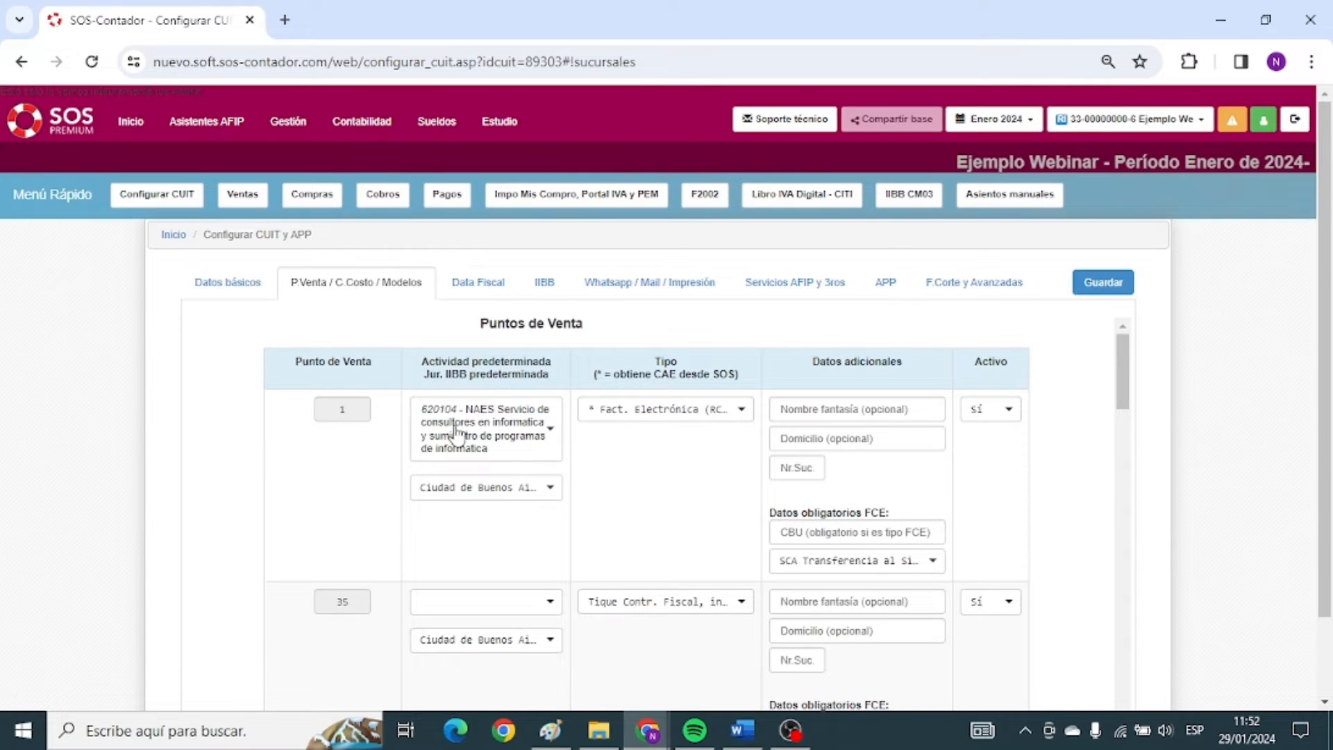
# Open the Data Fiscal section and check the month options for Cierre del ejercicio.
pyautogui.click(473, 284)
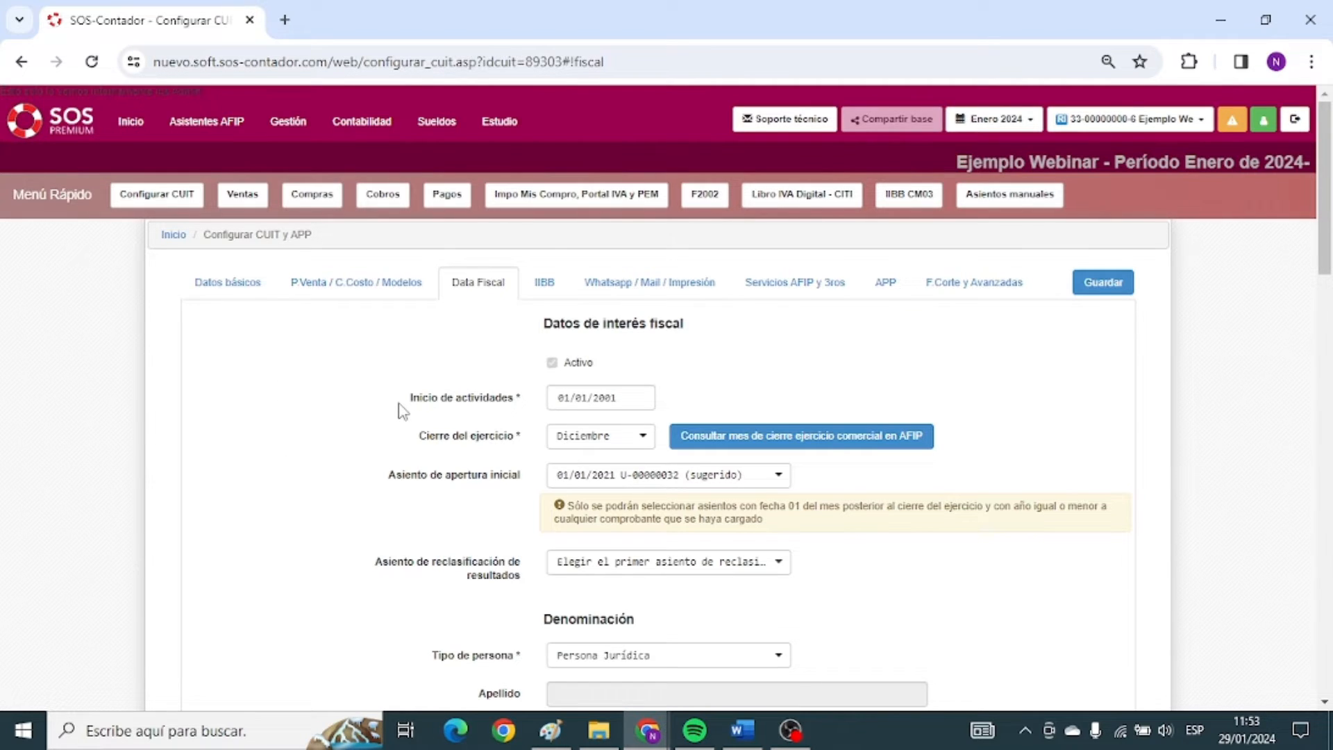
pyautogui.hotkey('alt', 'Tab')
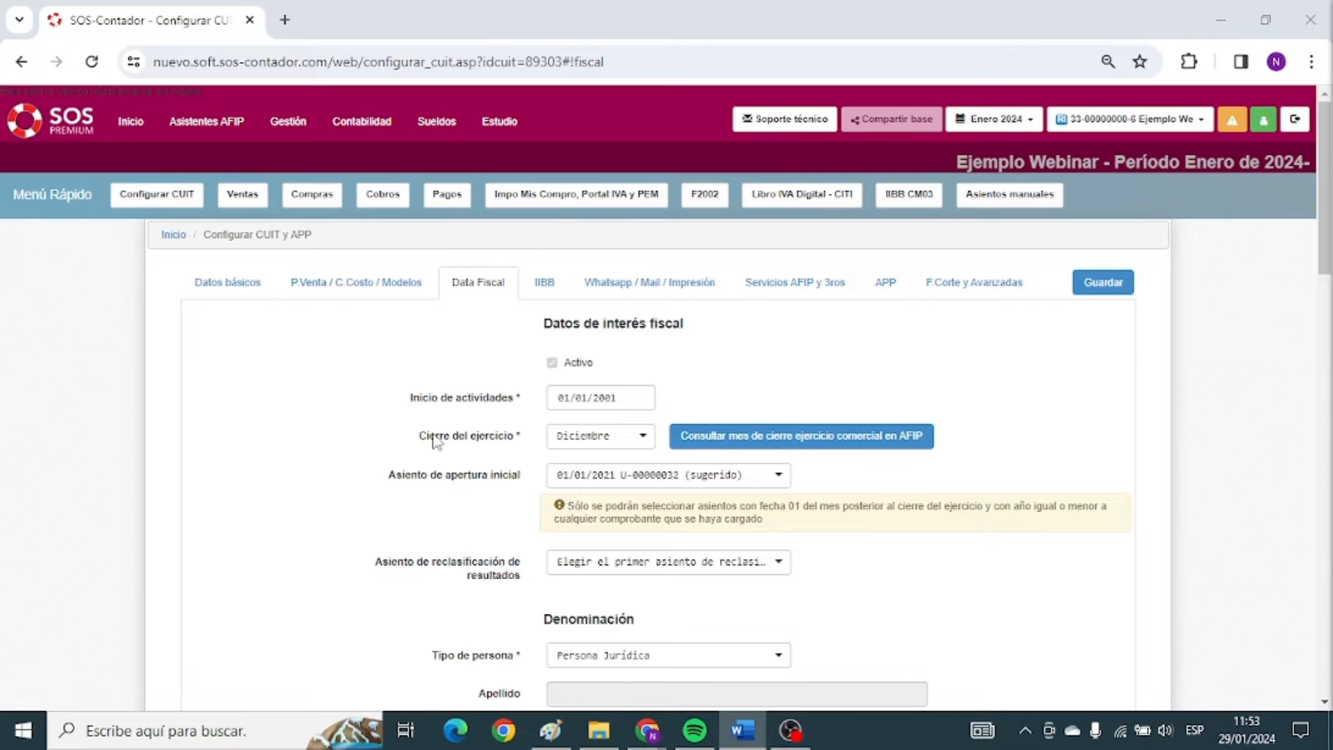
pyautogui.moveTo(419, 436); pyautogui.dragTo(504, 443)
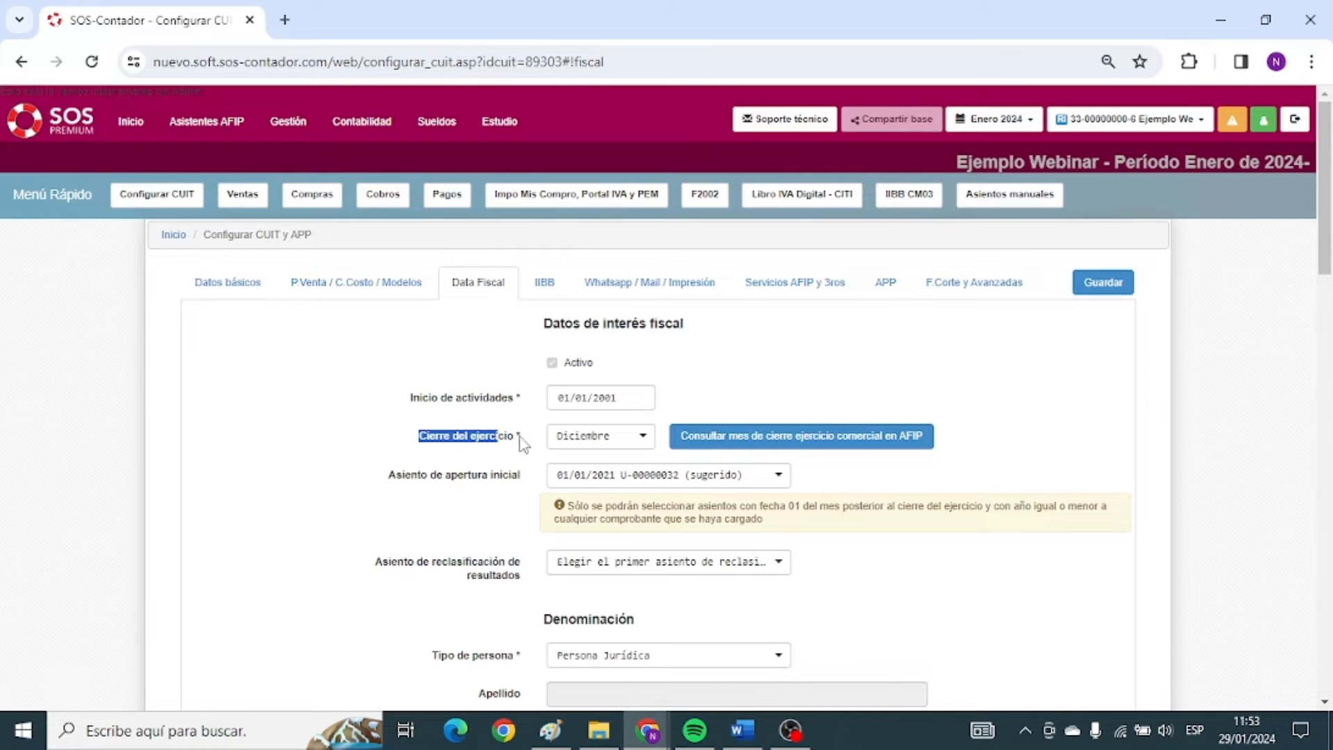
pyautogui.click(521, 442)
pyautogui.click(601, 444)
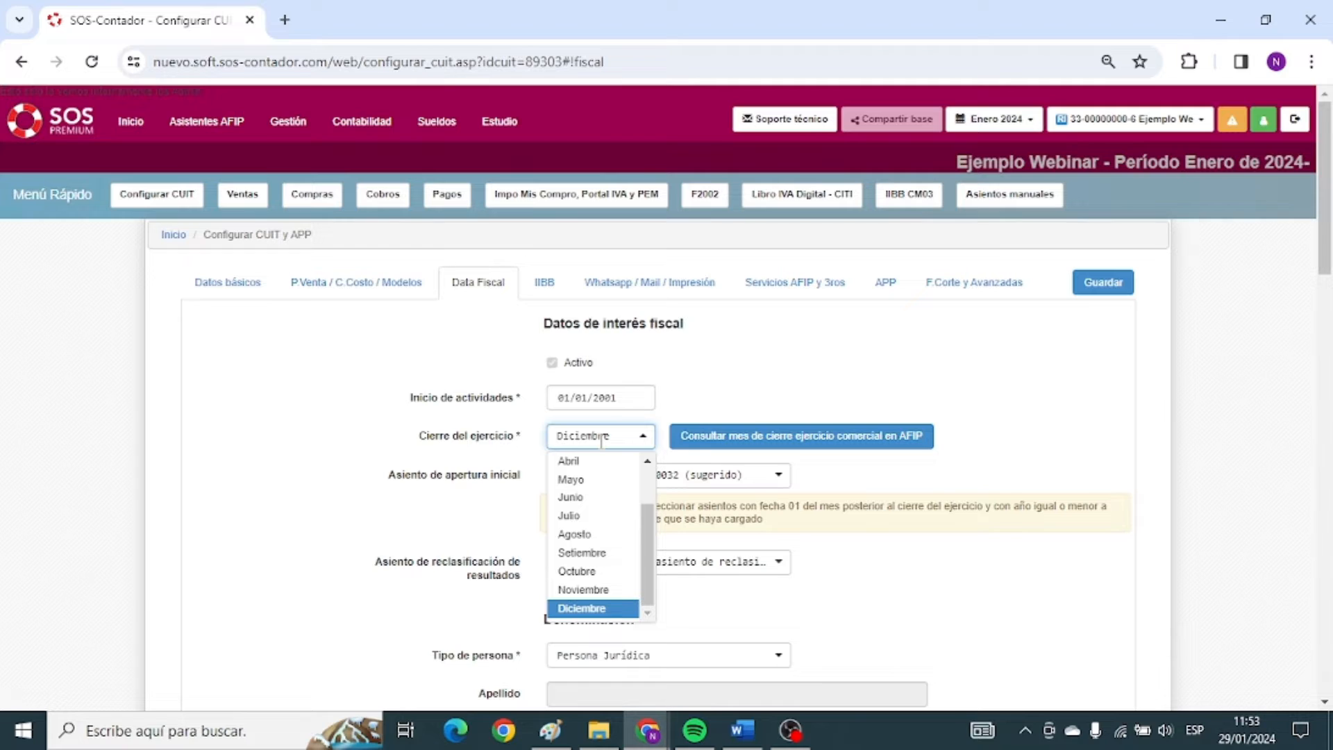
pyautogui.click(601, 442)
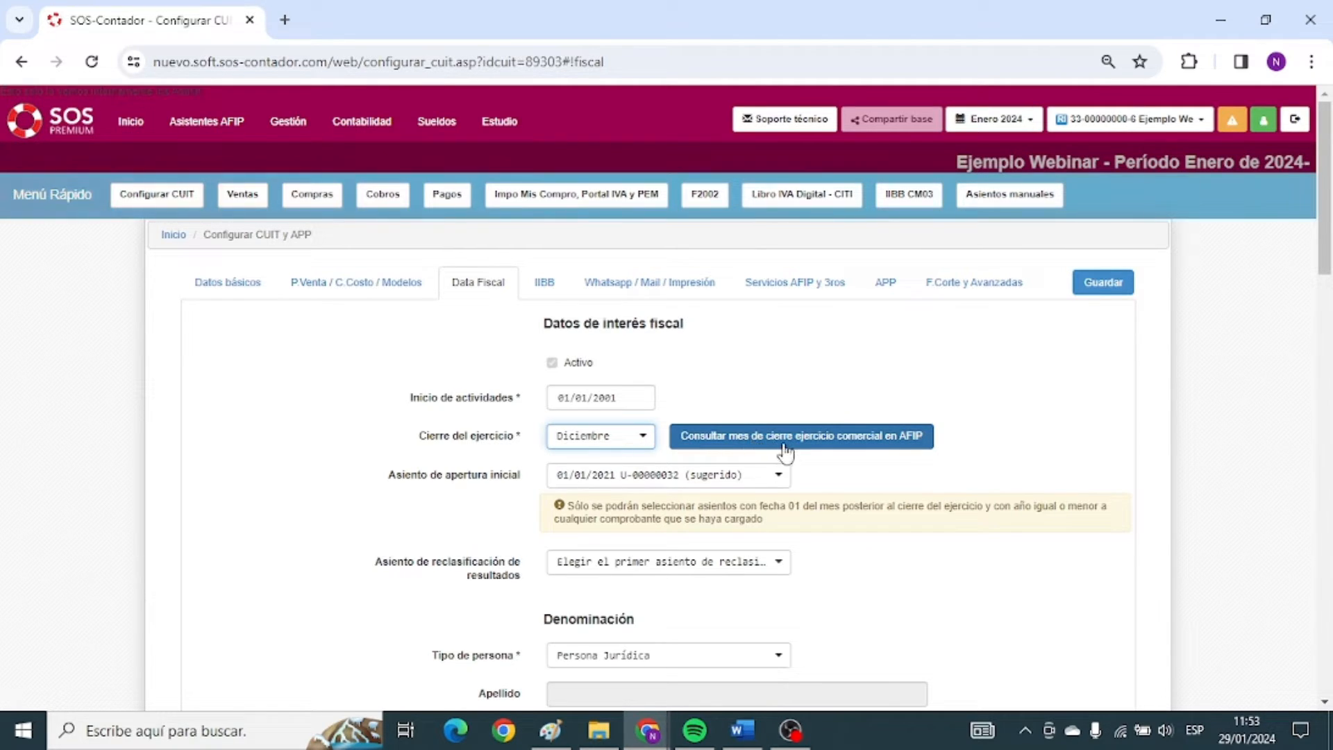
# Highlight Asiento de apertura inicial and look over the Data Fiscal fields down to Datos Impositivos.
pyautogui.moveTo(387, 476); pyautogui.dragTo(528, 480)
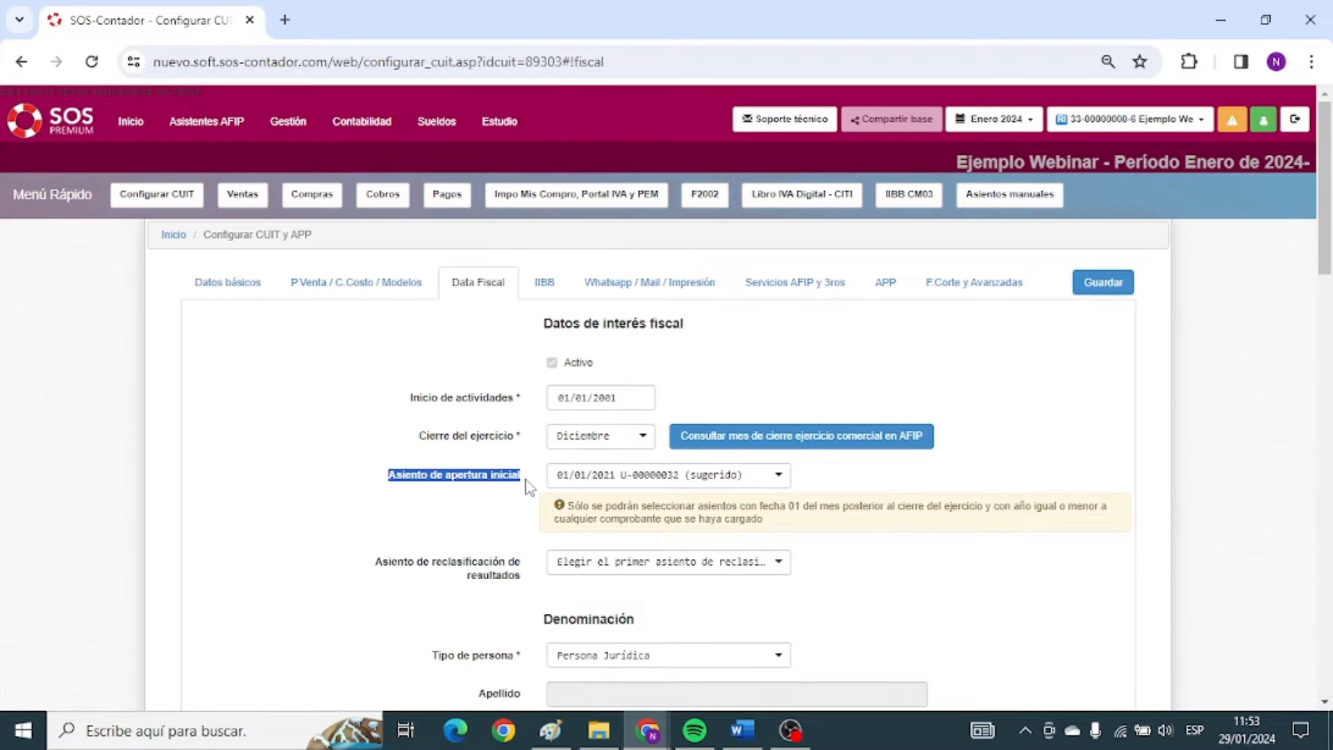
pyautogui.click(400, 486)
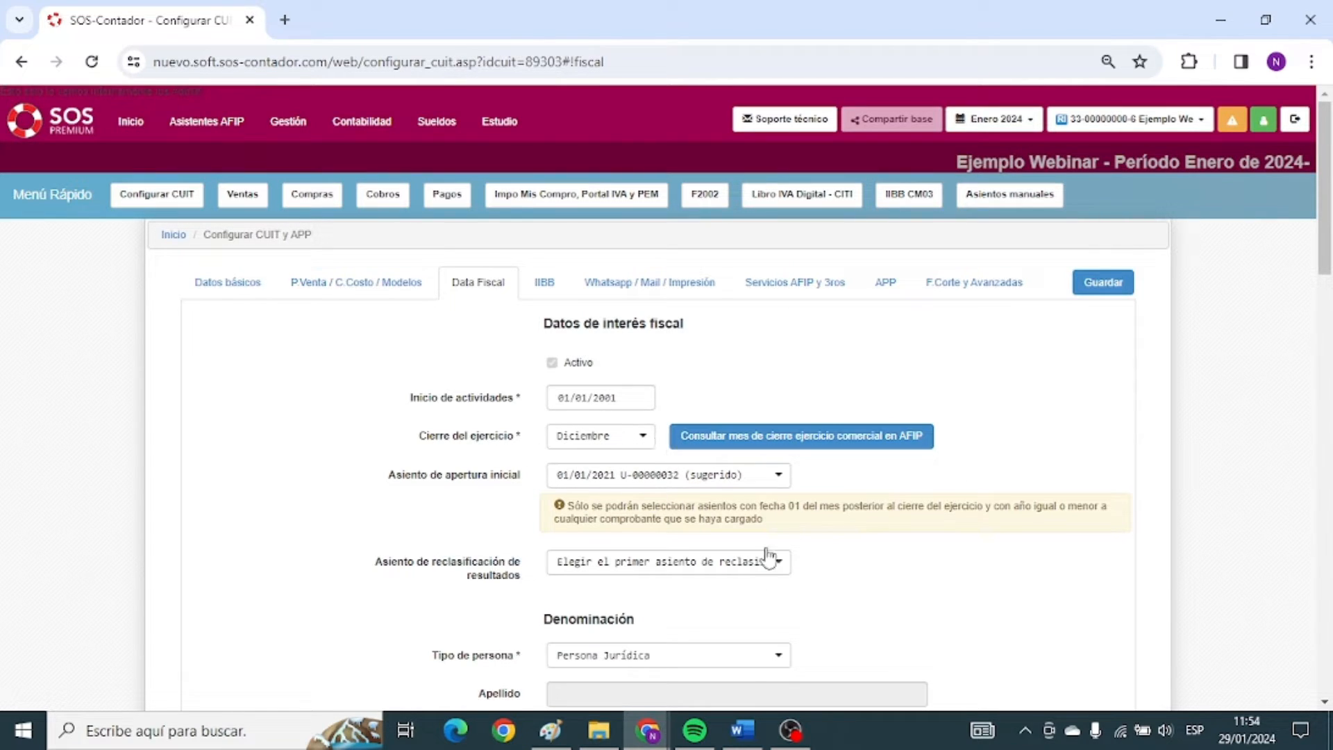
pyautogui.scroll(-1, 1135, 476)
pyautogui.scroll(-2, 1135, 475)
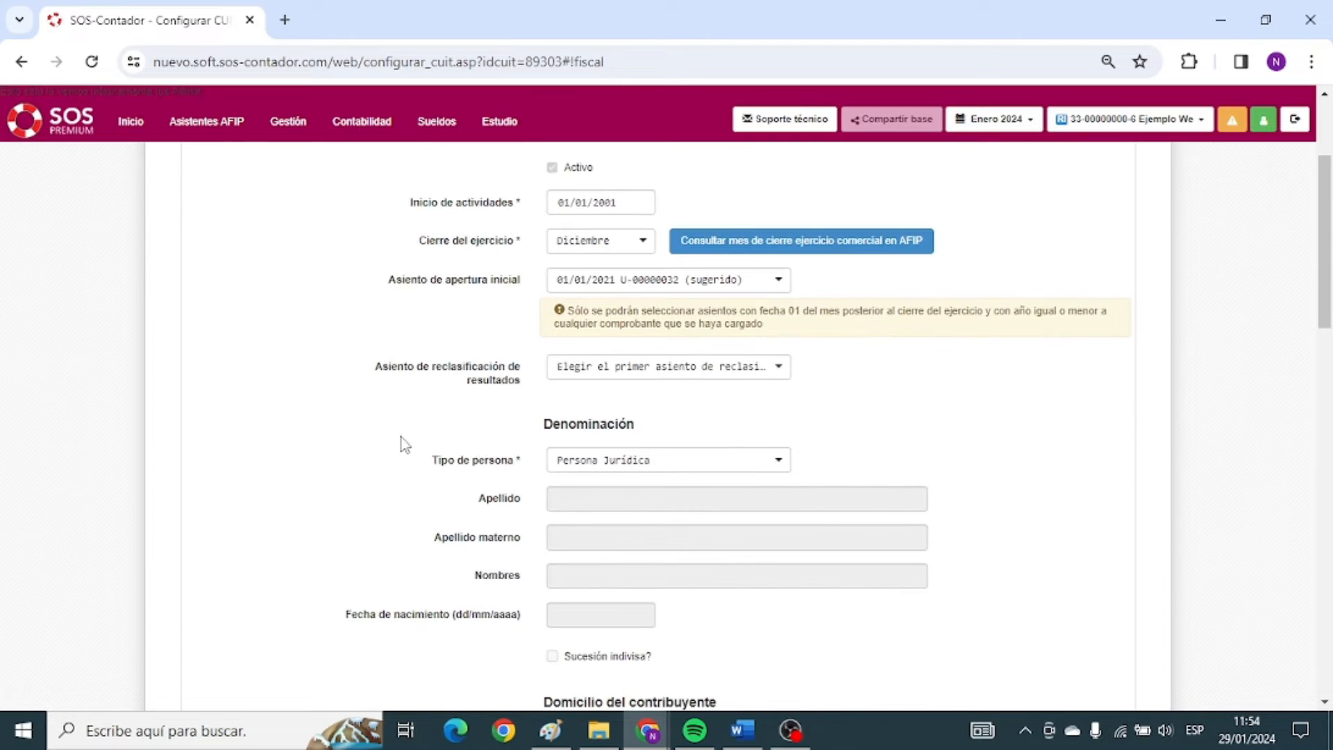
pyautogui.scroll(-1, 380, 433)
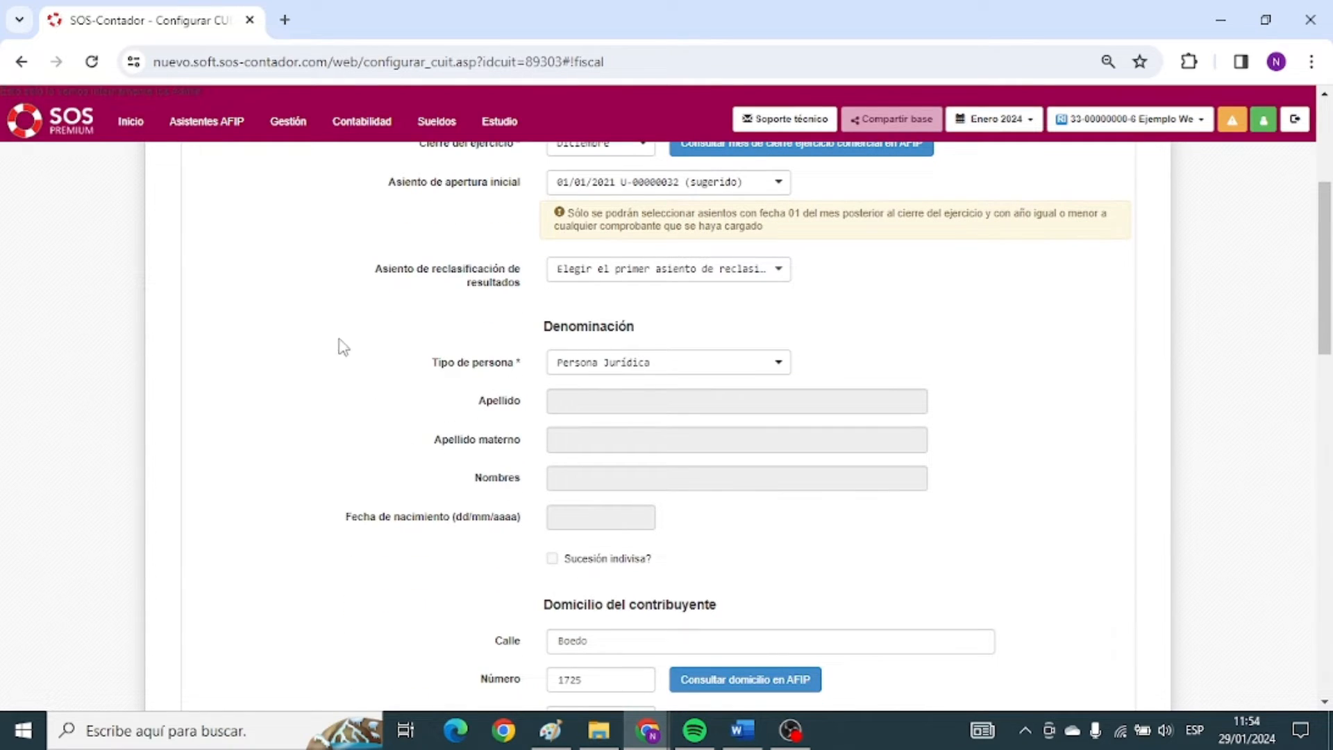
pyautogui.scroll(-2, 384, 274)
pyautogui.scroll(-6, 476, 256)
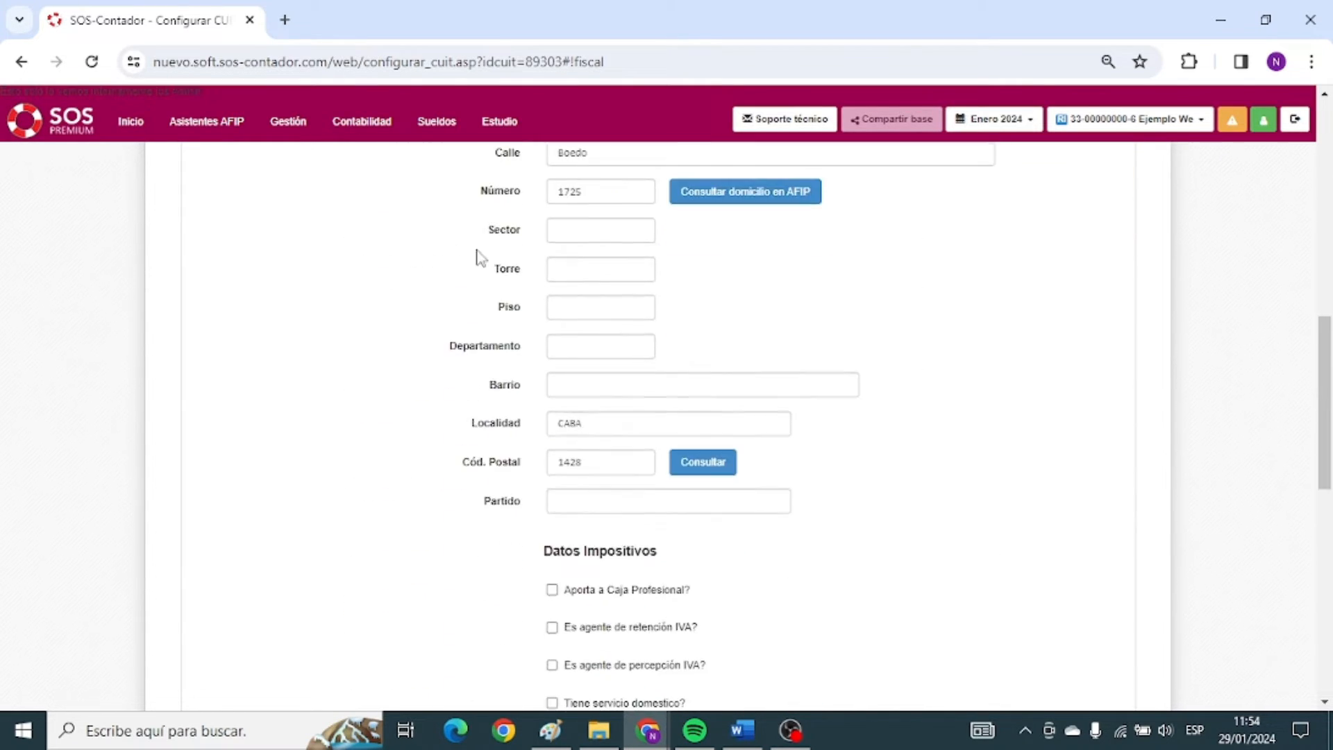
pyautogui.scroll(6, 470, 375)
pyautogui.scroll(3, 486, 415)
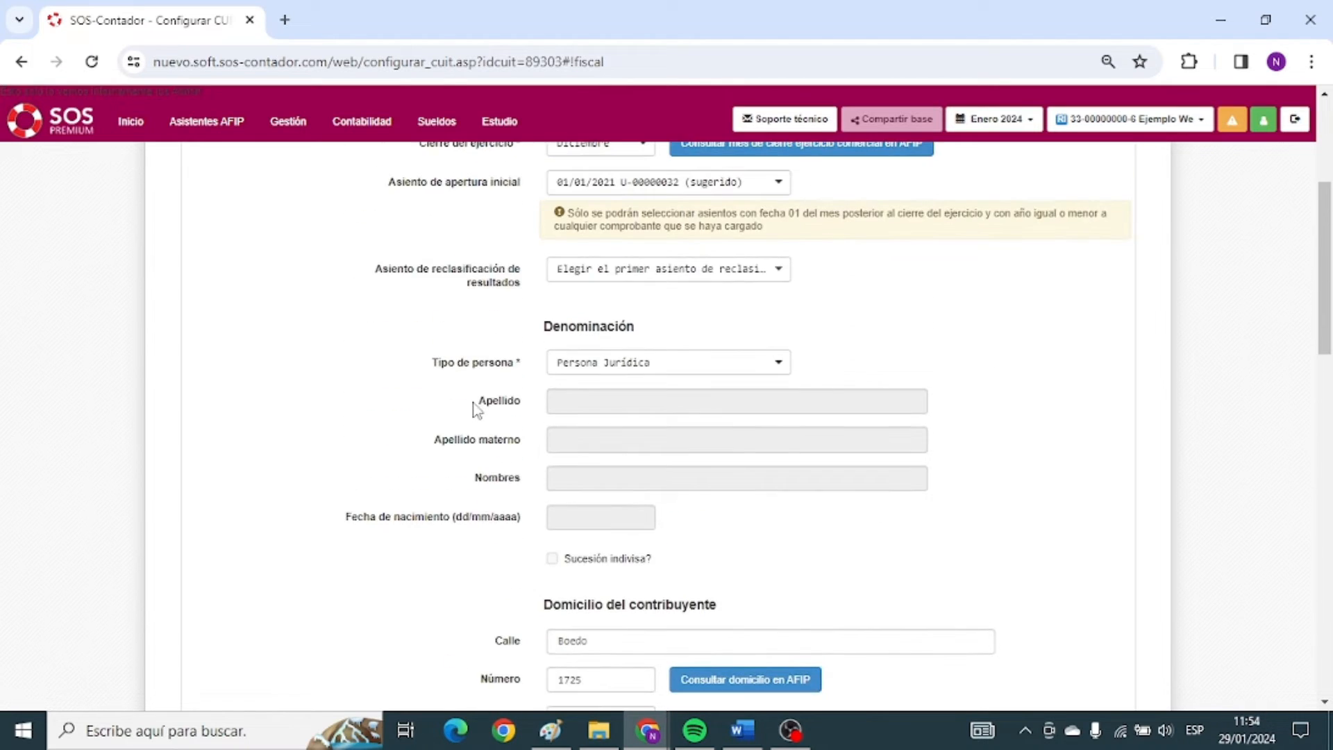
# Highlight Asiento de reclasificación de resultados and check the options it offers.
pyautogui.moveTo(375, 367); pyautogui.dragTo(514, 400)
pyautogui.click(387, 374)
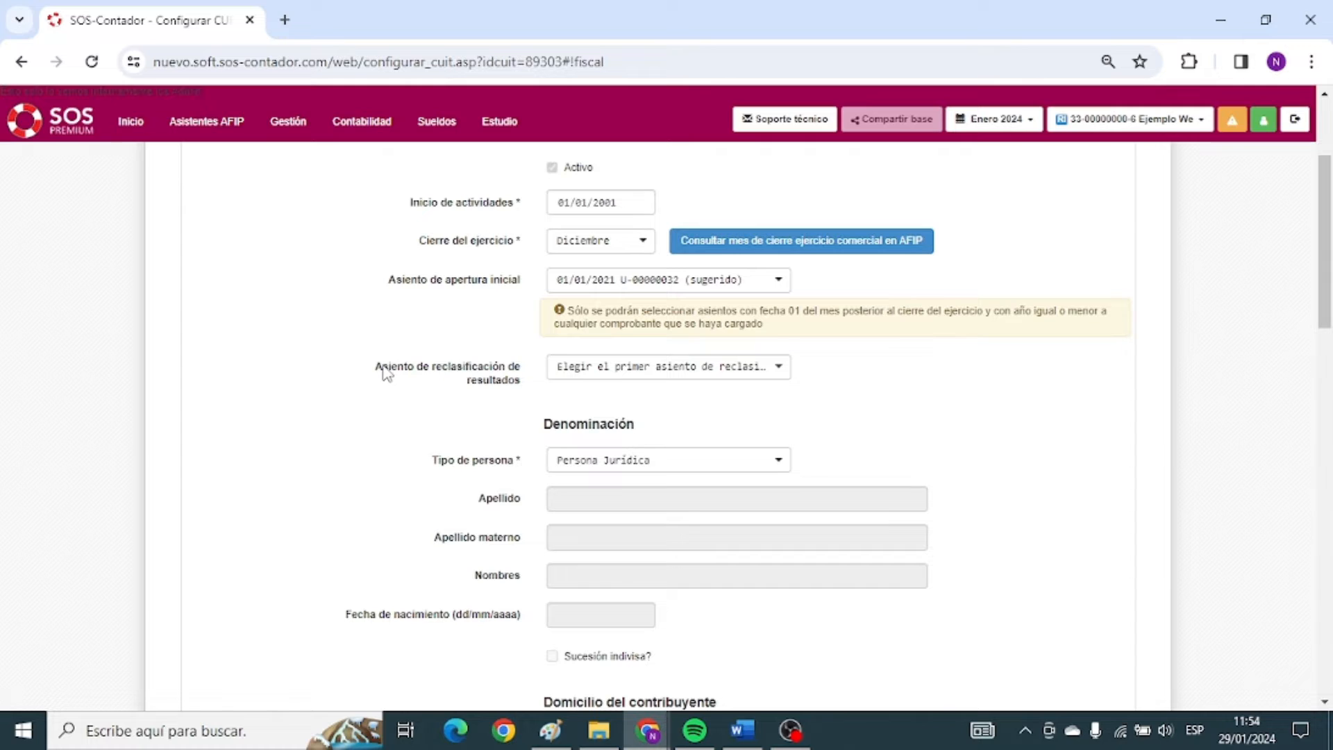
pyautogui.moveTo(363, 372); pyautogui.dragTo(543, 384)
pyautogui.click(538, 408)
pyautogui.click(593, 373)
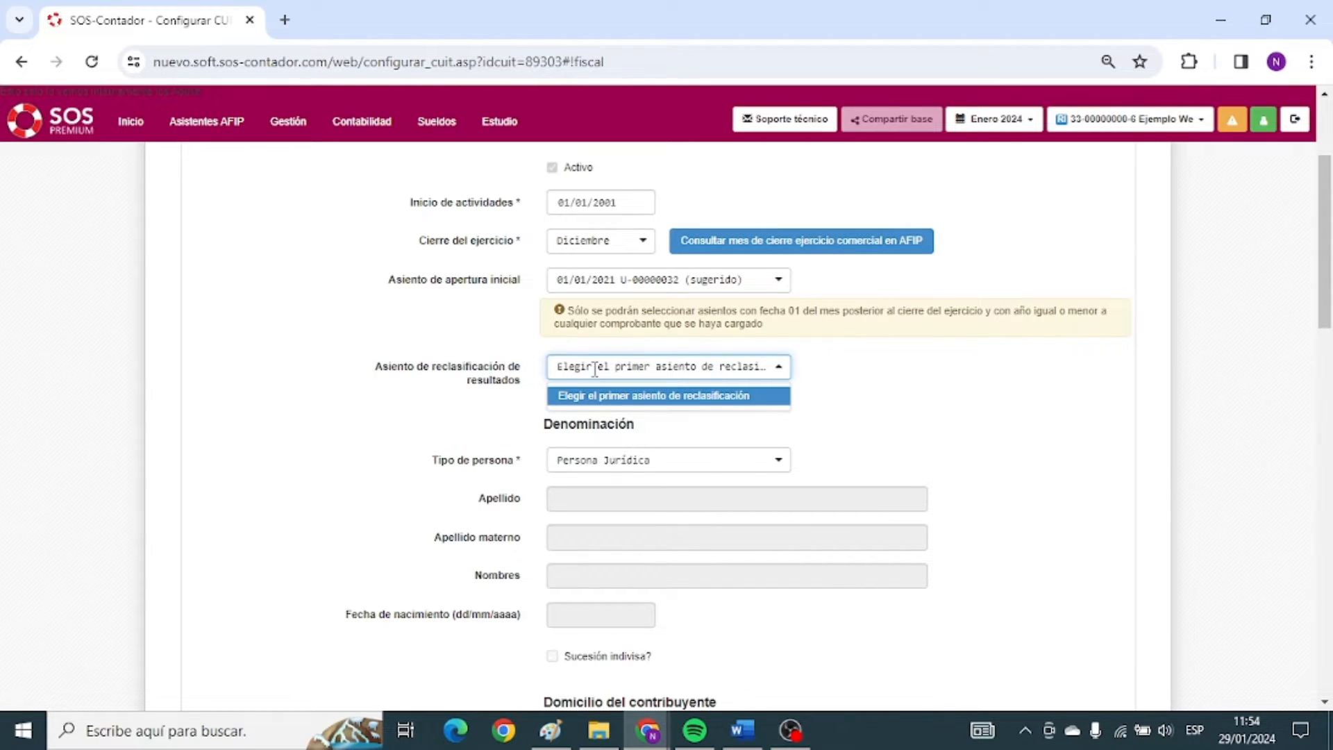
pyautogui.click(582, 389)
# Review the Denominación, Domicilio del contribuyente and Datos Impositivos blocks of the fiscal data, highlighting each heading.
pyautogui.scroll(-3, 520, 406)
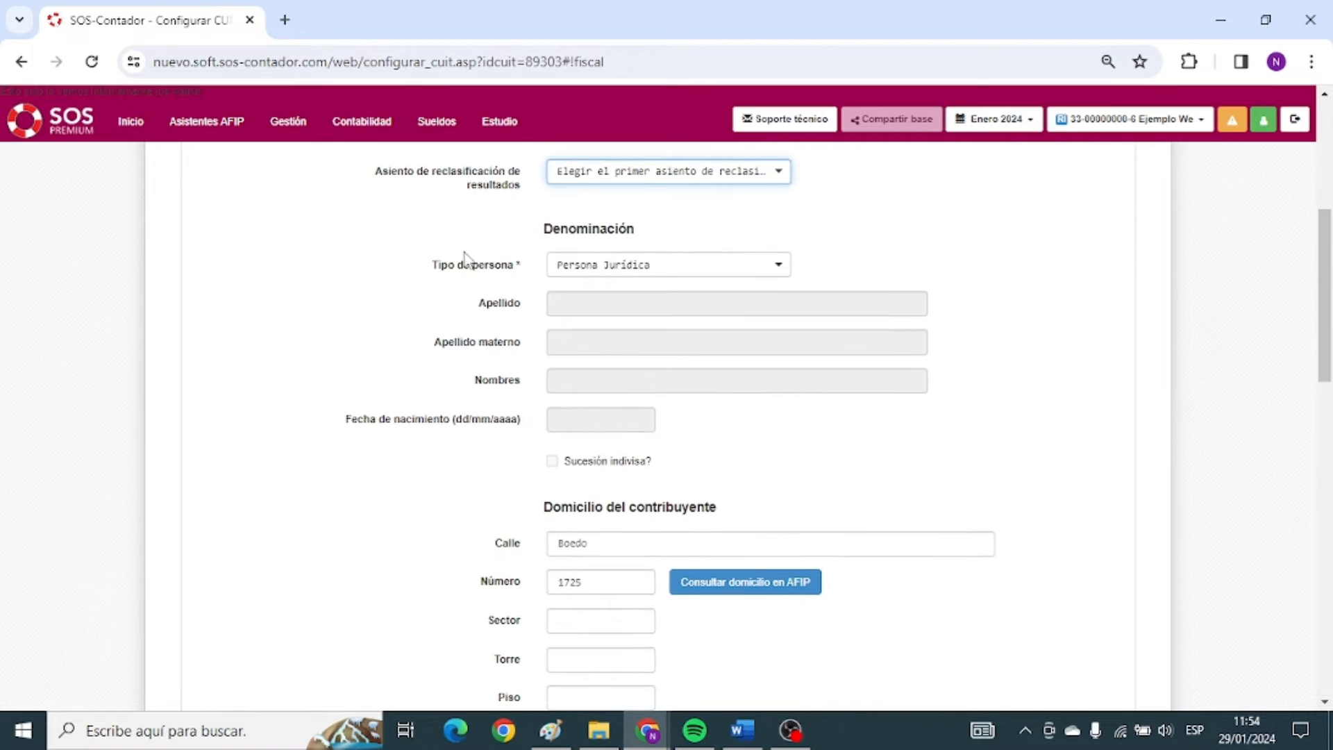
pyautogui.moveTo(553, 229); pyautogui.dragTo(617, 229)
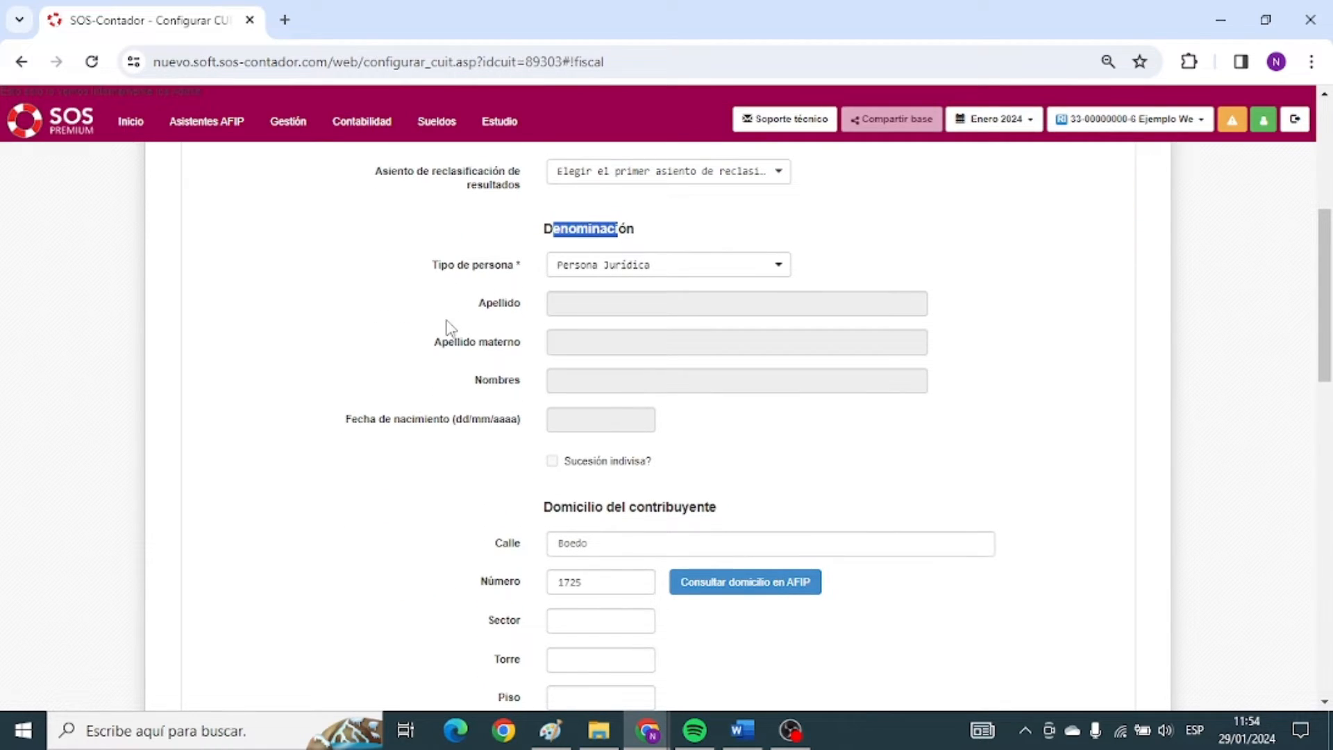
pyautogui.scroll(-2, 472, 403)
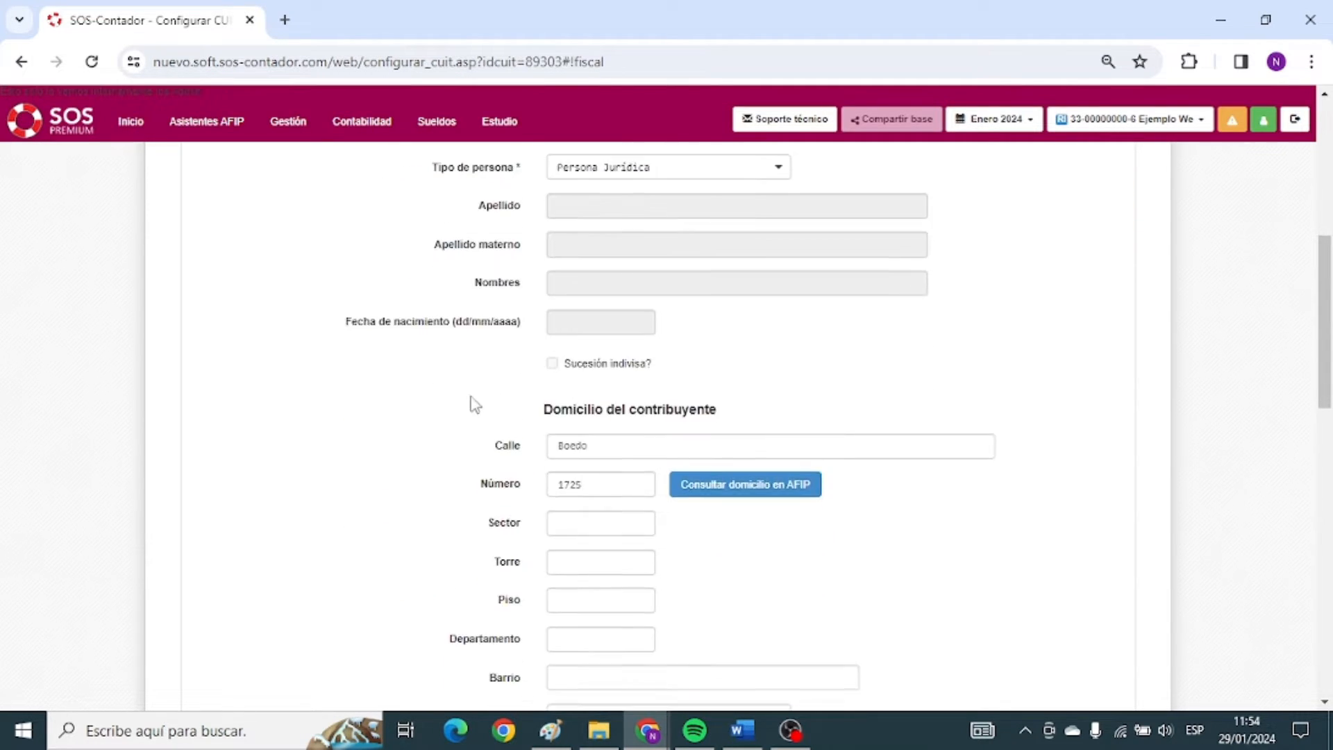
pyautogui.scroll(-2, 425, 369)
pyautogui.moveTo(553, 311); pyautogui.dragTo(665, 311)
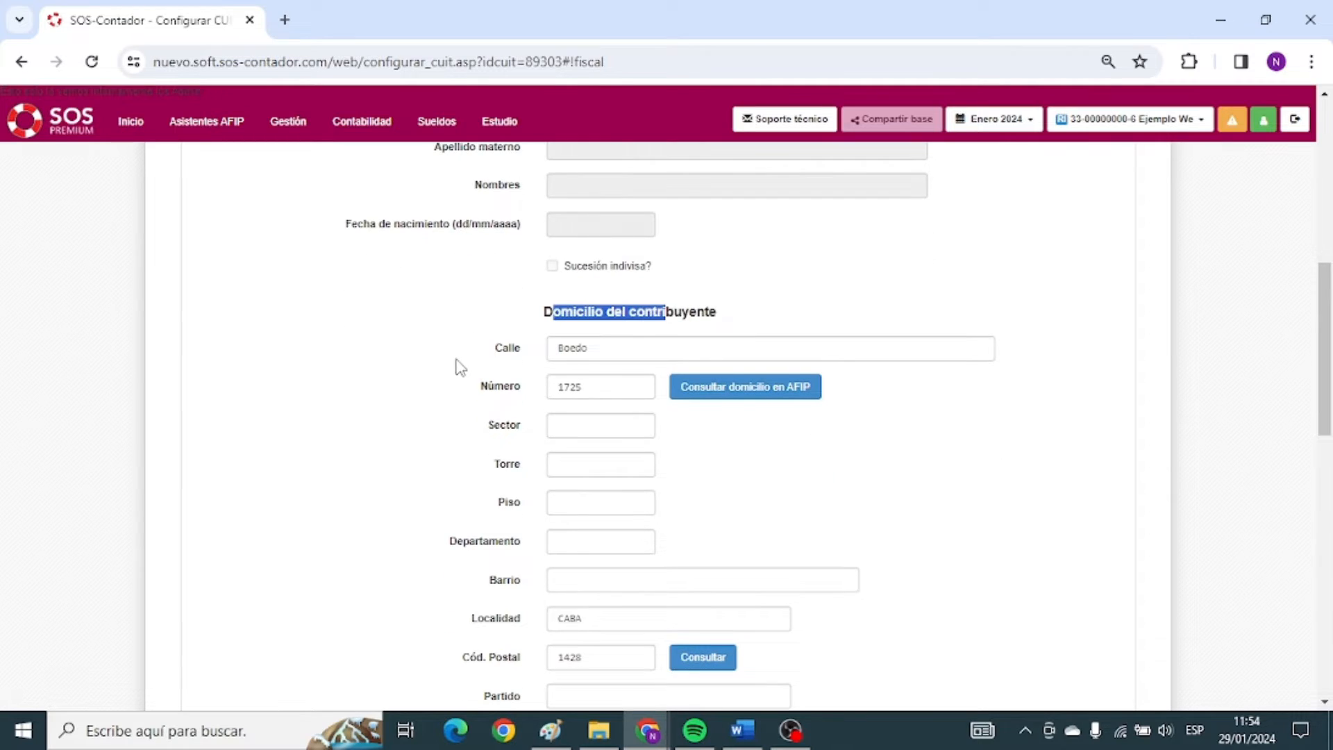
pyautogui.scroll(-8, 457, 366)
pyautogui.moveTo(565, 355); pyautogui.dragTo(680, 368)
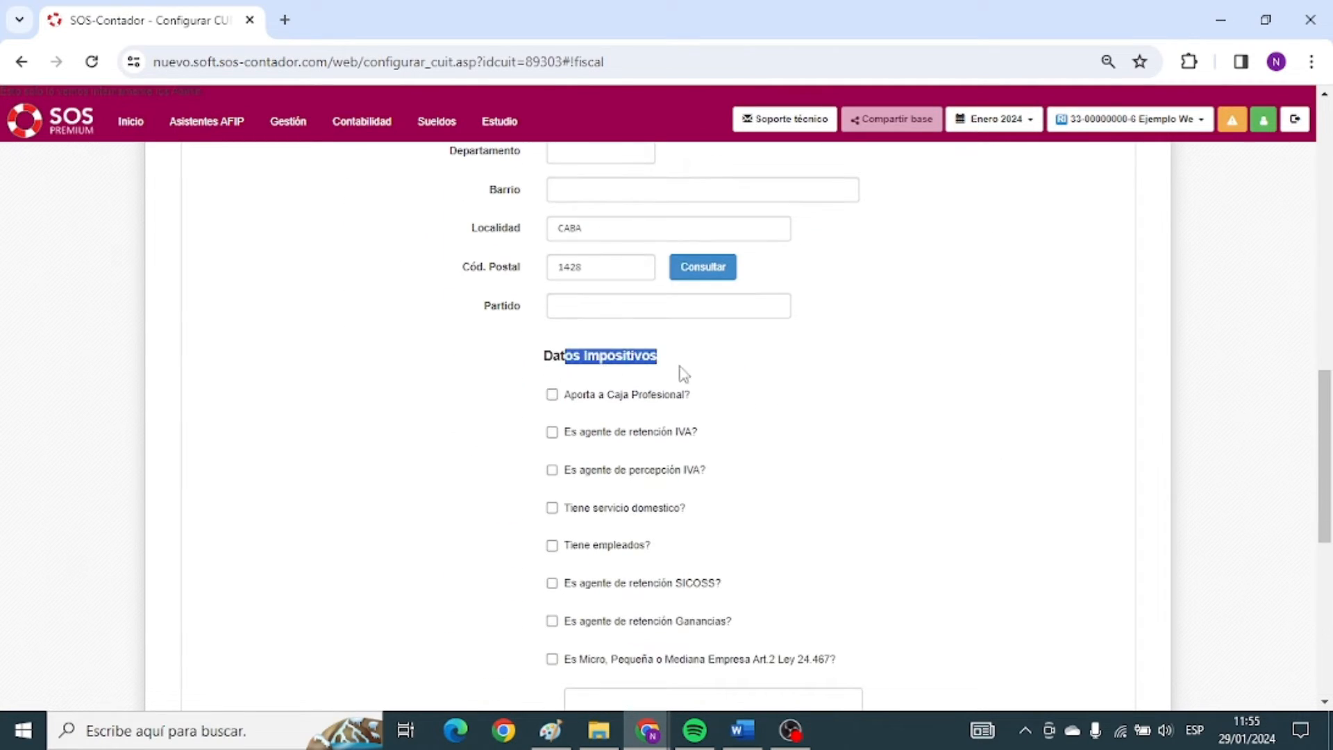
pyautogui.scroll(-2, 740, 390)
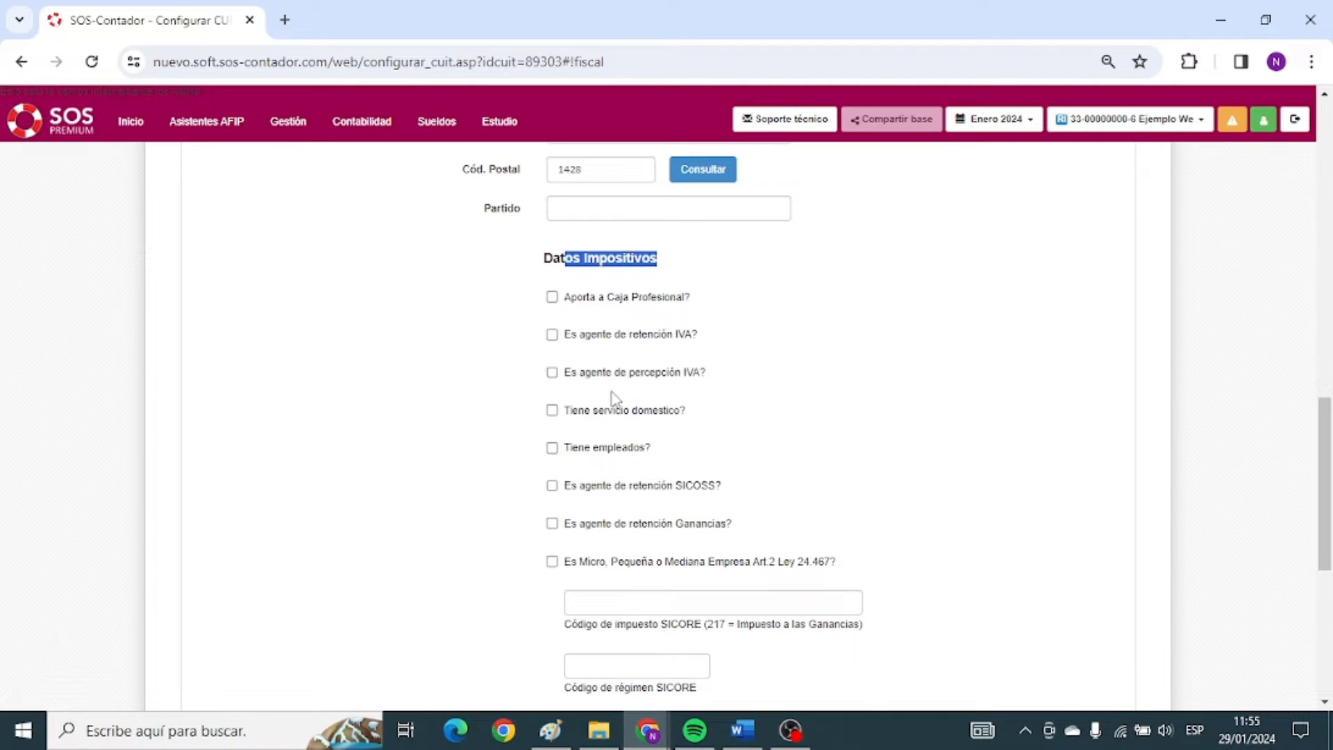
pyautogui.scroll(-2, 593, 417)
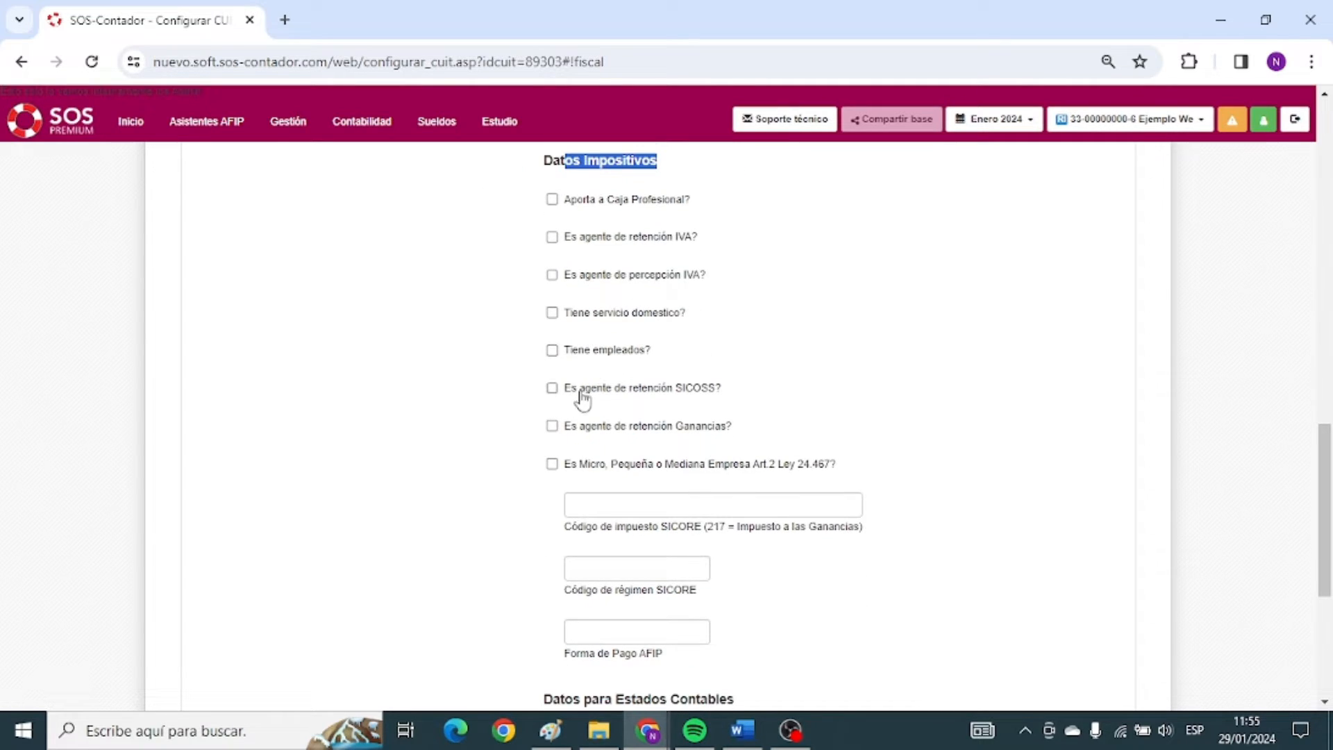
# Review the rest of Datos Impositivos, highlighting Código de impuesto SICORE, Código de régimen SICORE and Forma de Pago AFIP.
pyautogui.scroll(-2, 583, 389)
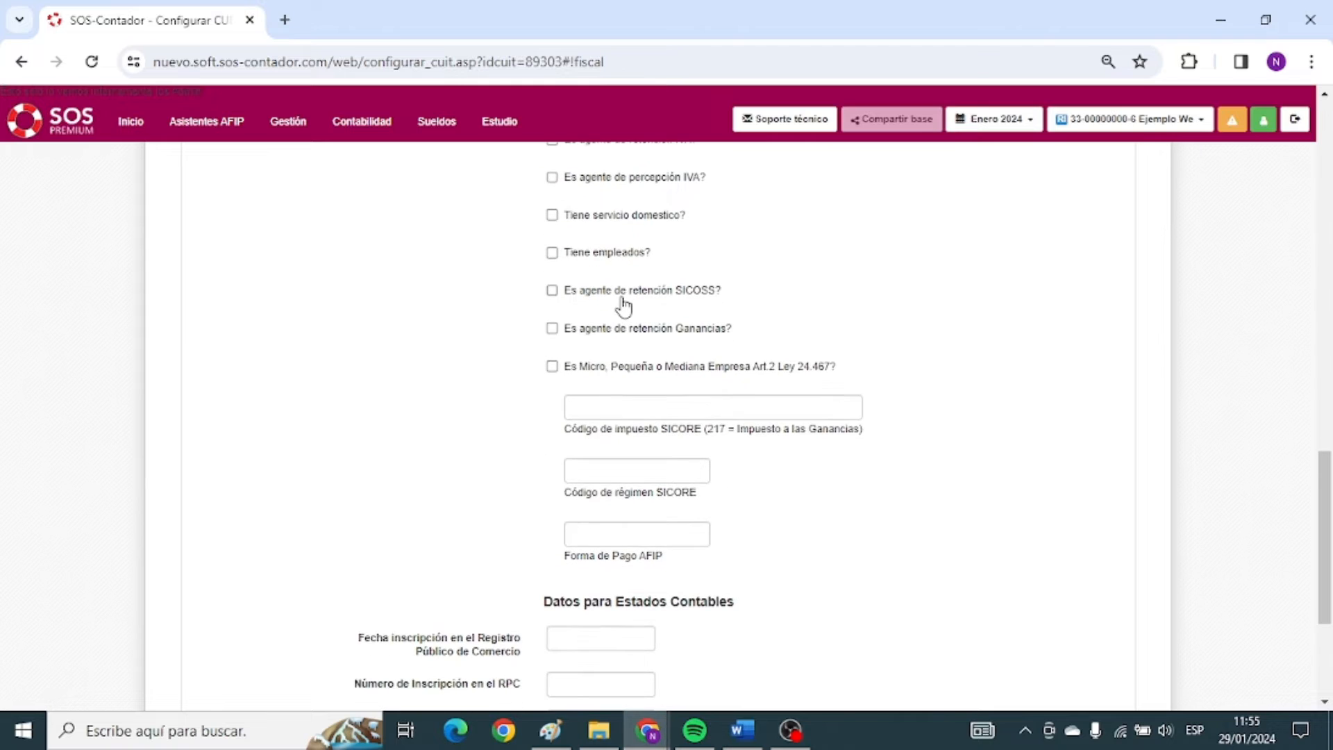
pyautogui.scroll(-2, 622, 336)
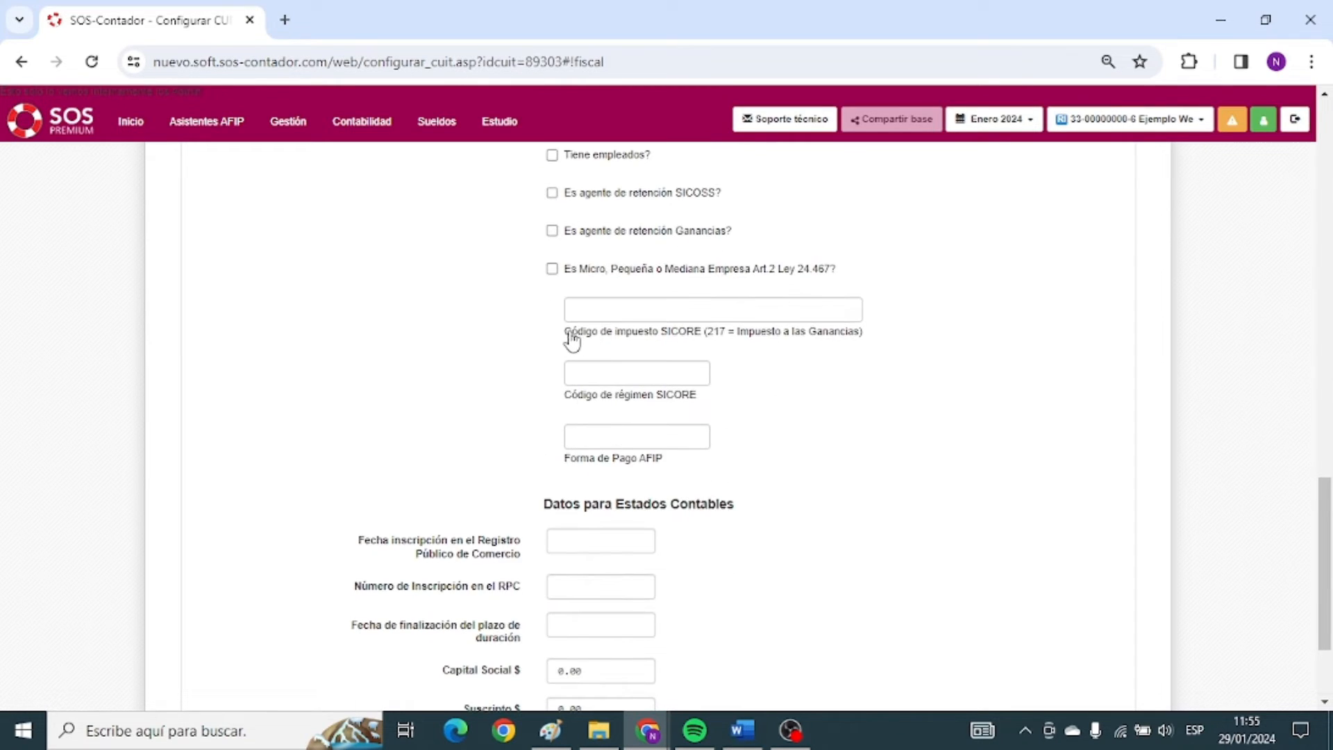
pyautogui.moveTo(568, 335); pyautogui.dragTo(696, 336)
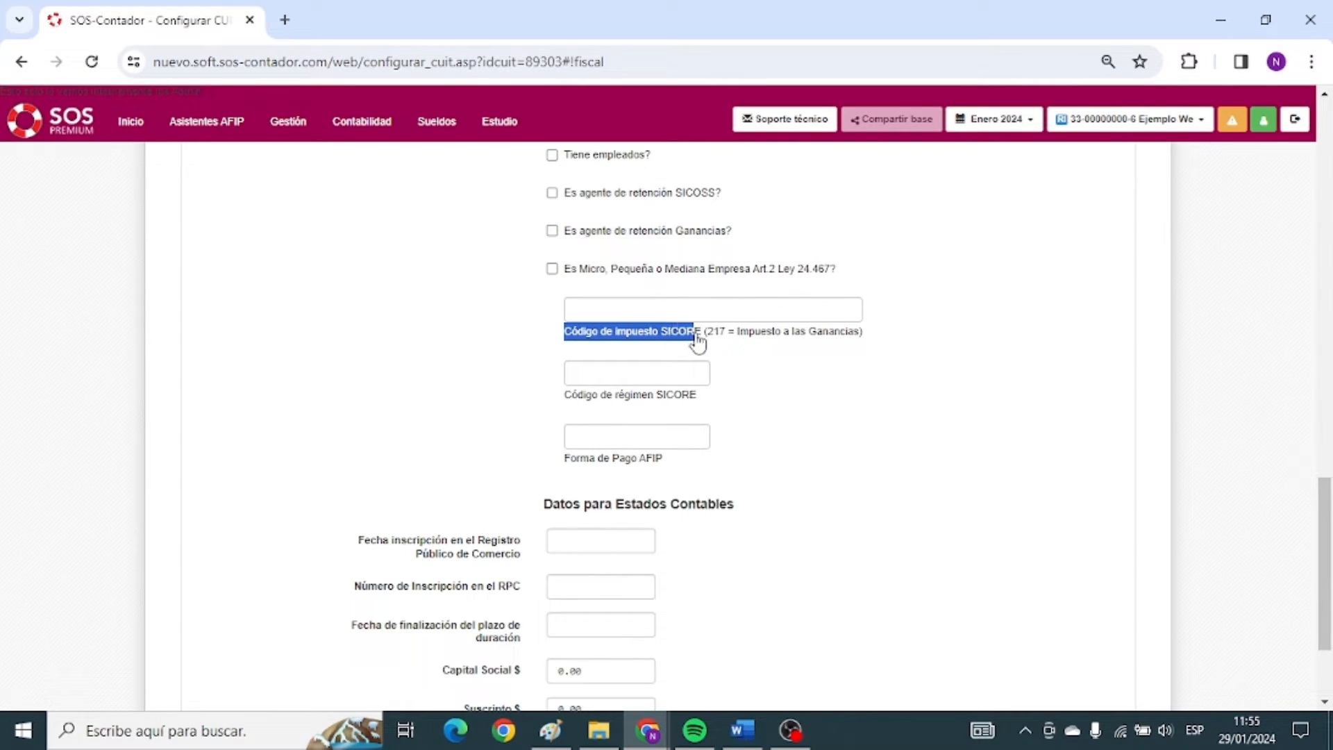
pyautogui.moveTo(592, 397); pyautogui.dragTo(839, 399)
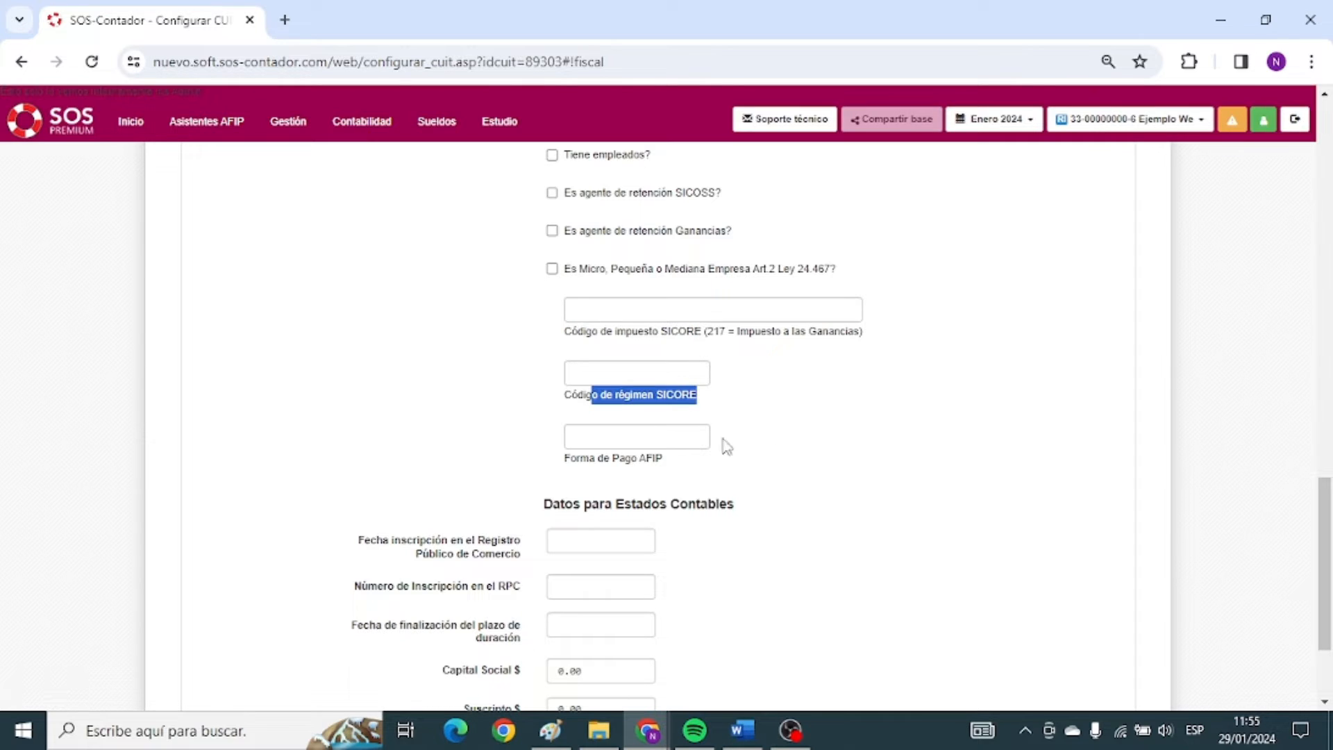
pyautogui.moveTo(612, 459); pyautogui.dragTo(696, 464)
pyautogui.click(692, 438)
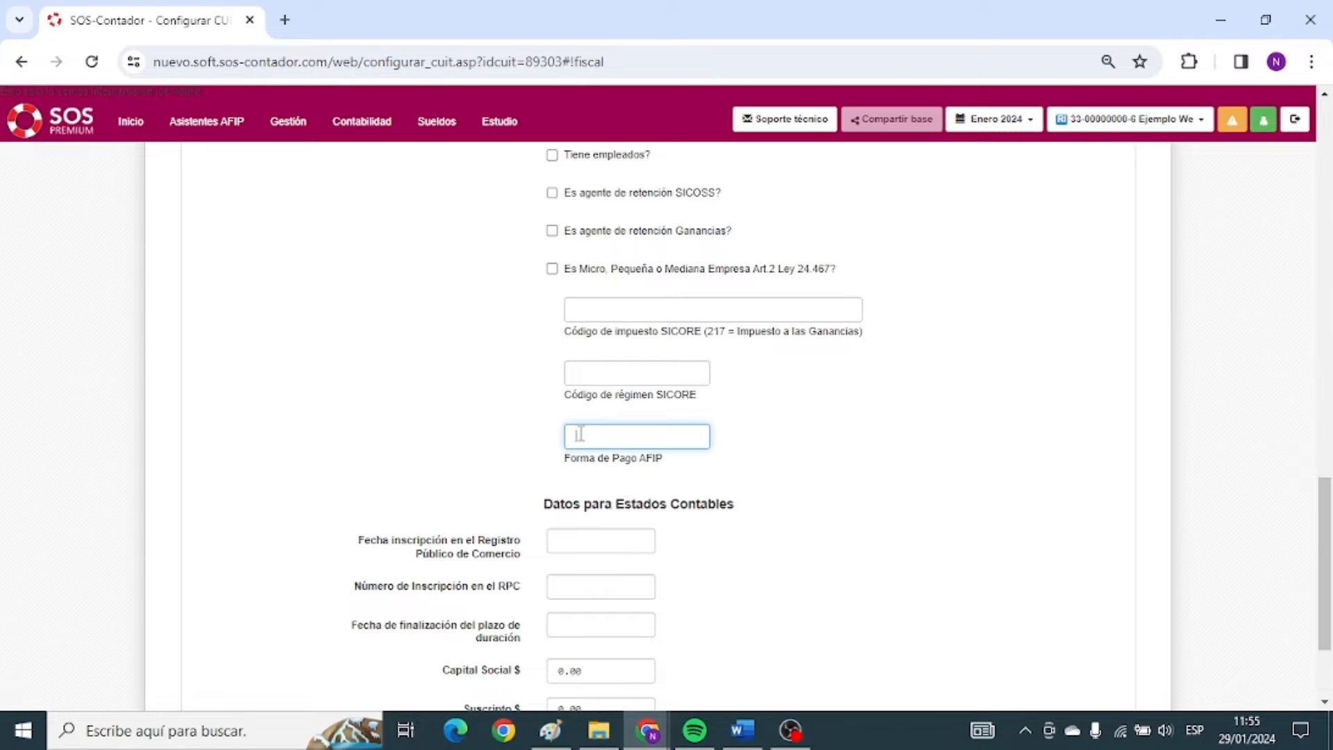
pyautogui.scroll(-1, 581, 433)
pyautogui.moveTo(577, 375); pyautogui.dragTo(675, 357)
pyautogui.click(622, 339)
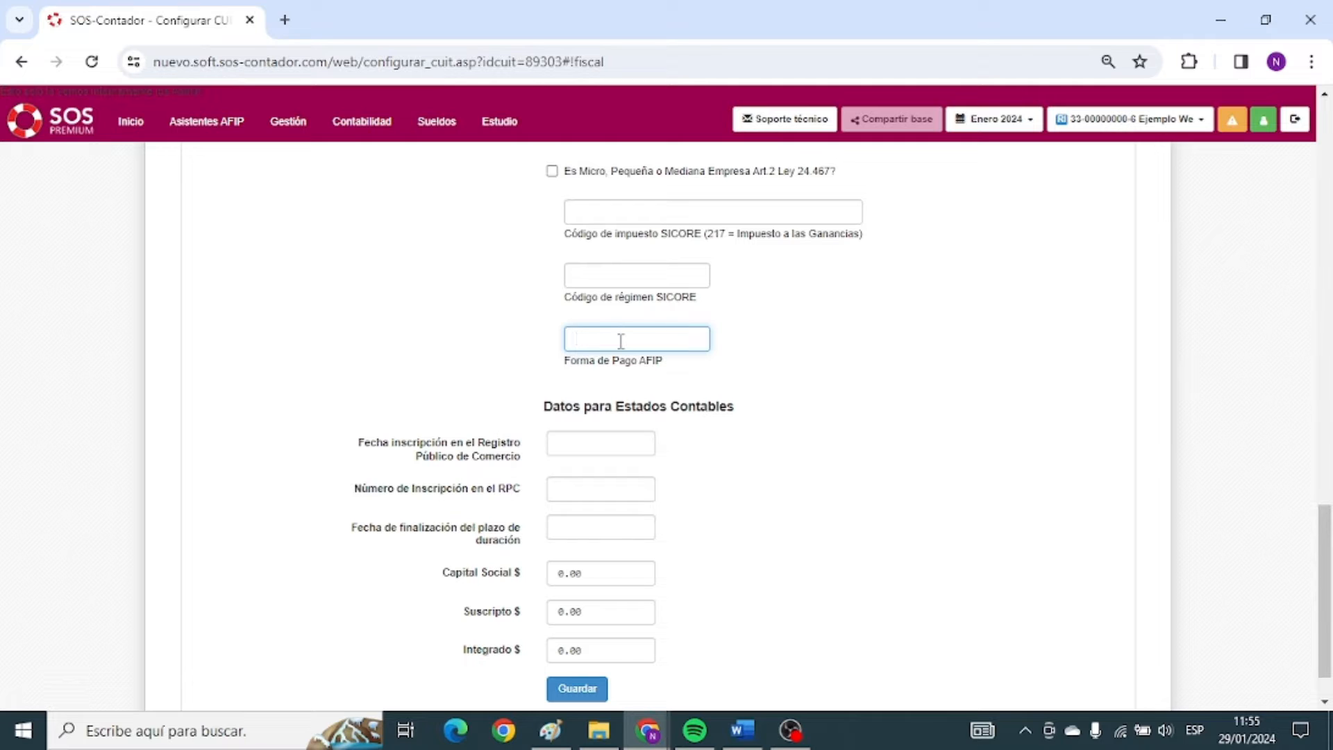
# Look over the Datos para Estados Contables block and highlight its heading.
pyautogui.scroll(-1, 620, 340)
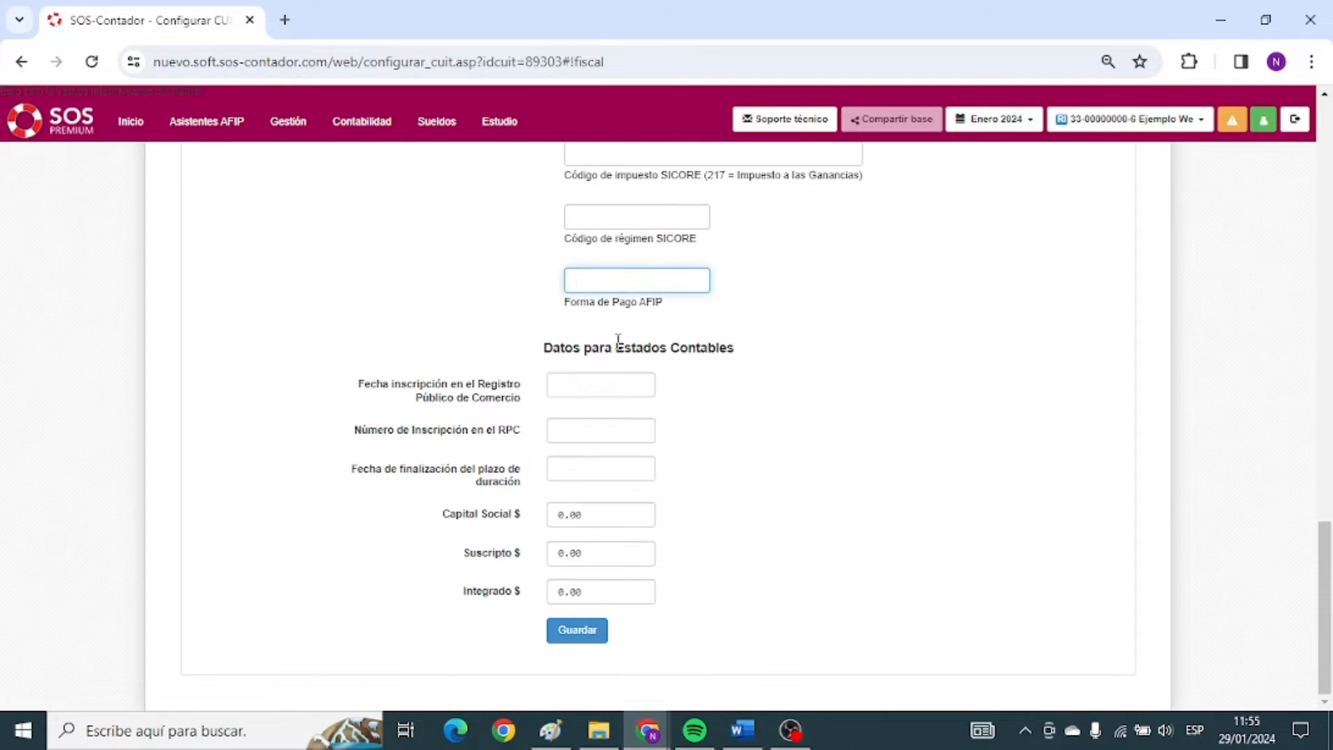
pyautogui.moveTo(499, 351); pyautogui.dragTo(733, 354)
pyautogui.click(544, 347)
pyautogui.moveTo(573, 350); pyautogui.dragTo(770, 363)
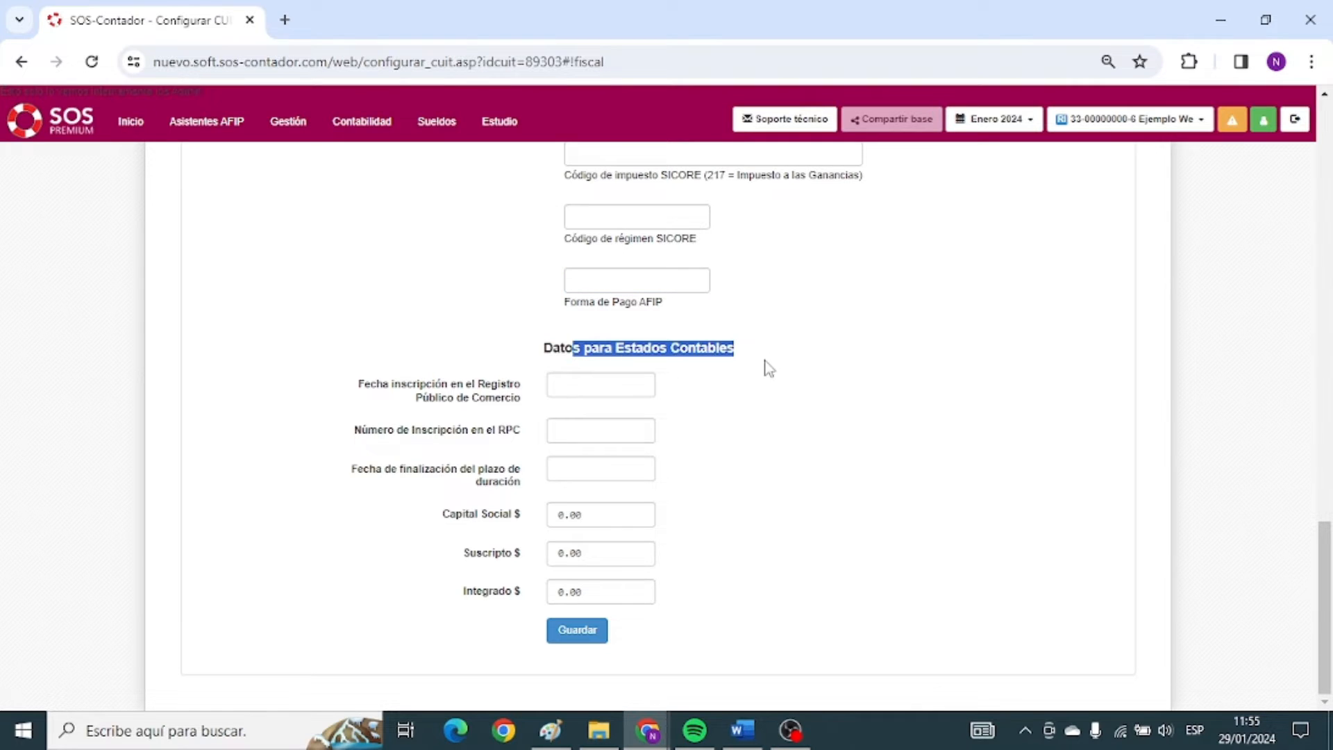
pyautogui.click(772, 373)
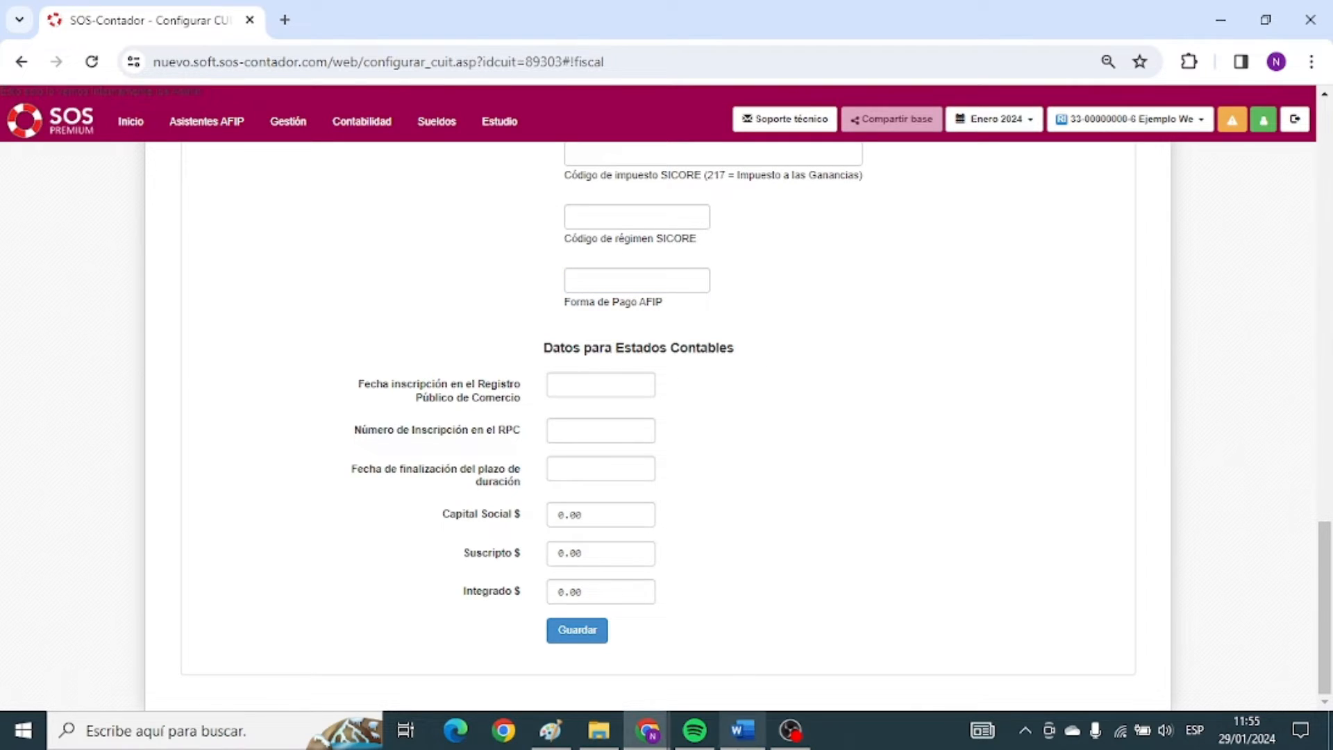
pyautogui.moveTo(543, 349); pyautogui.dragTo(717, 345)
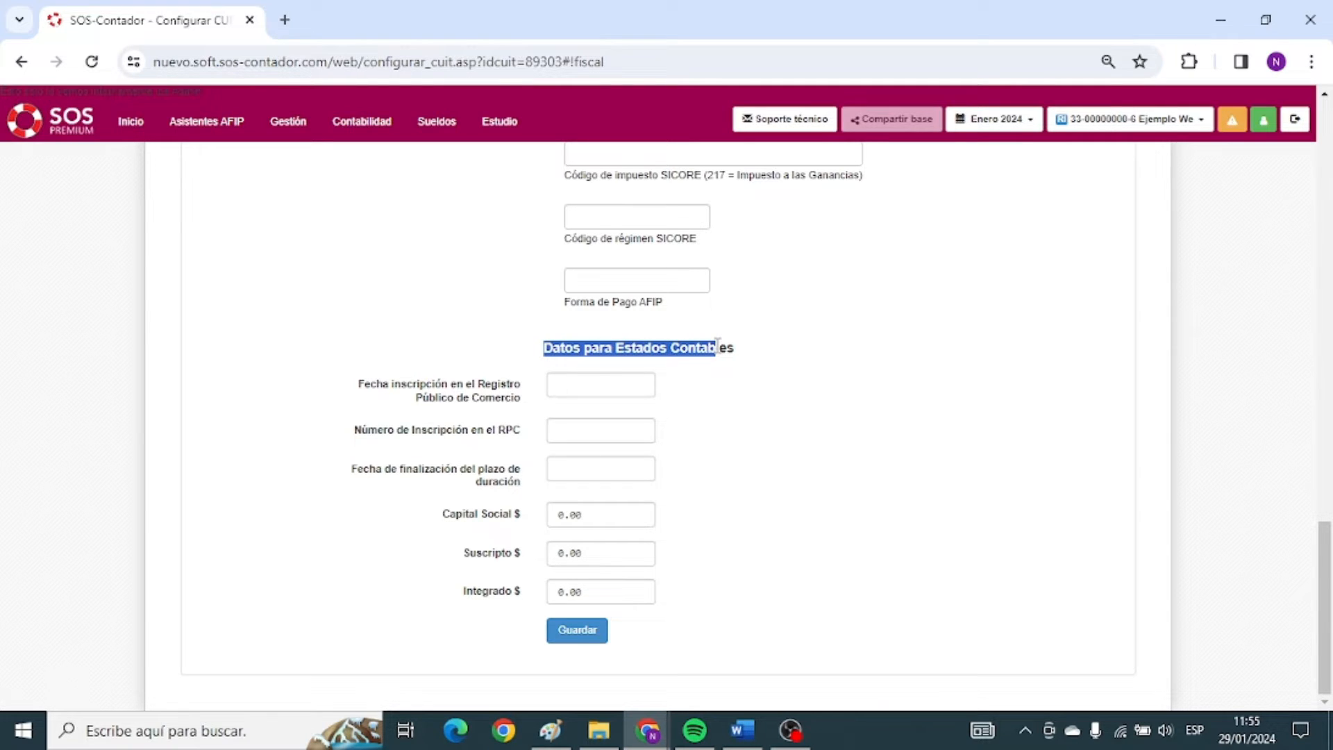
# Open the IIBB section and highlight the Código de régimen Perc SIRCAR predeterminado field label.
pyautogui.scroll(15, 372, 278)
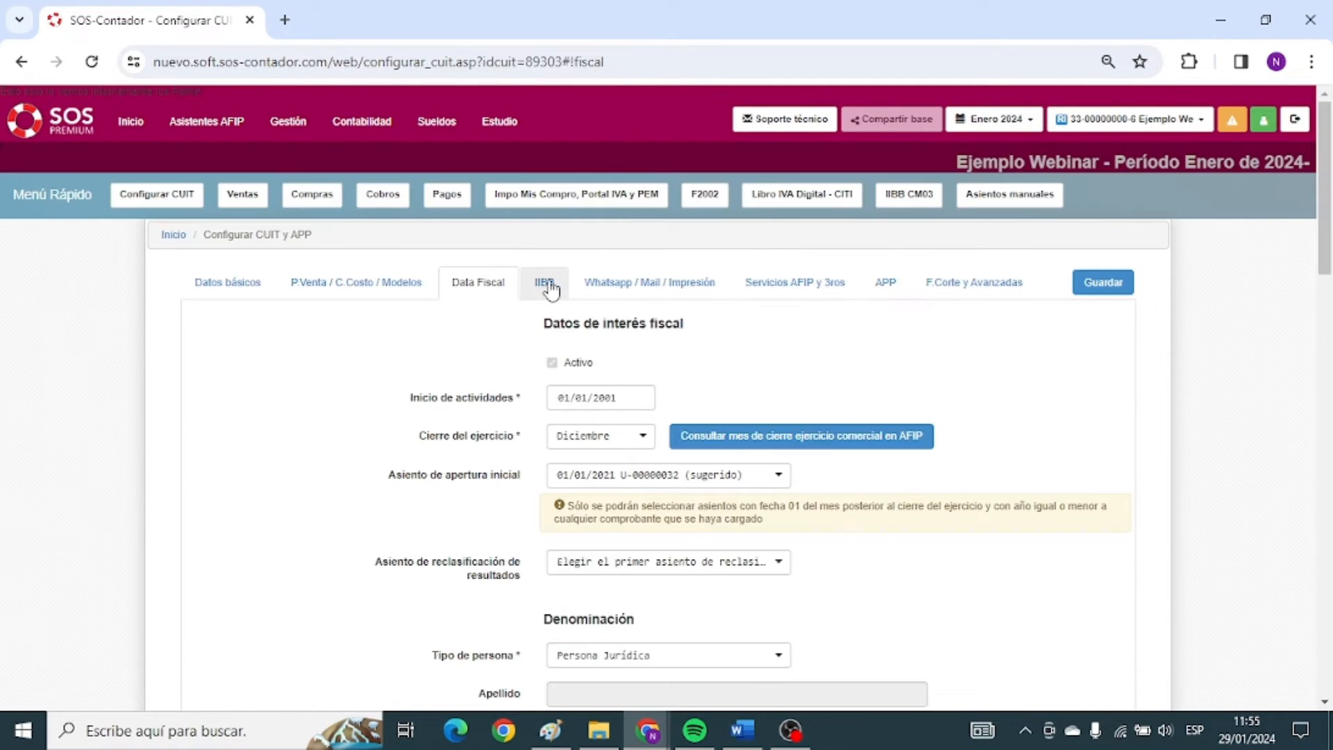
pyautogui.click(548, 285)
pyautogui.scroll(-1, 528, 291)
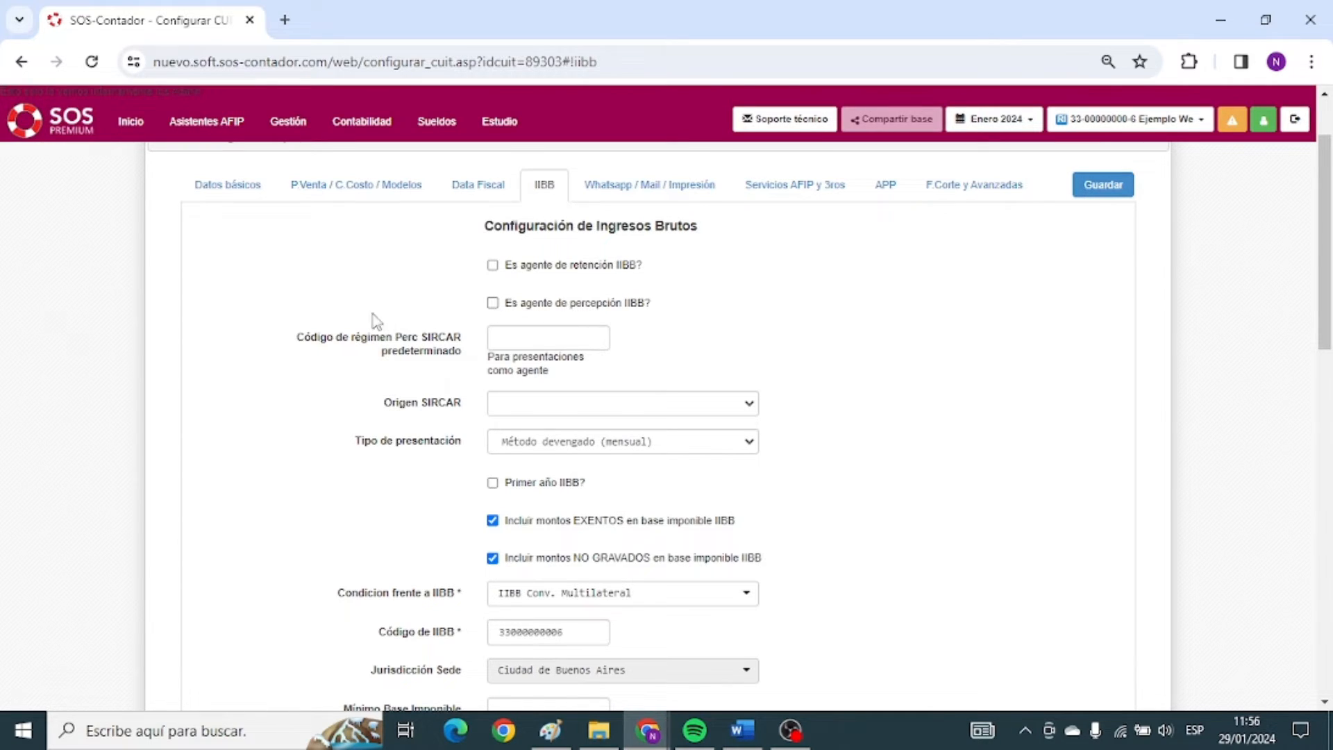
pyautogui.scroll(-1, 361, 319)
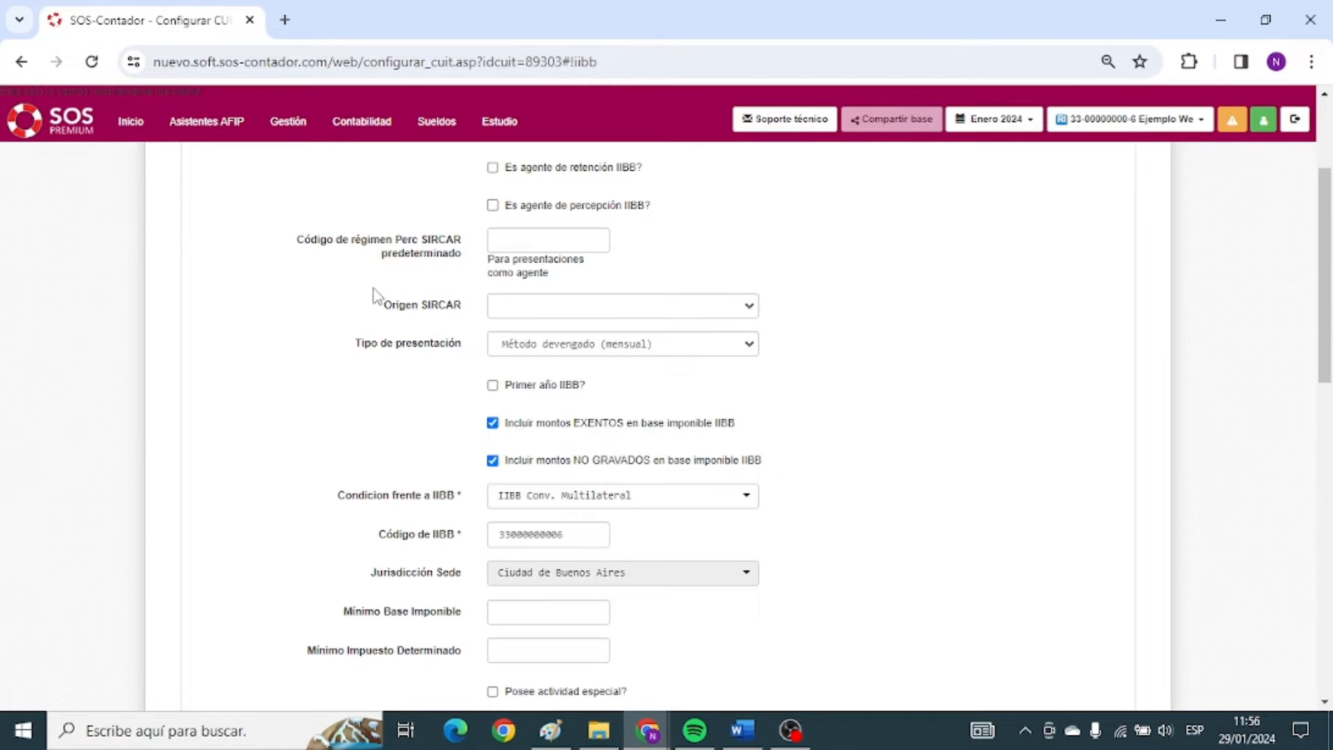
pyautogui.moveTo(387, 240); pyautogui.dragTo(465, 244)
pyautogui.click(445, 259)
pyautogui.click(445, 268)
# Review the options offered for Tipo de presentación in the Ingresos Brutos configuration without changing the selection.
pyautogui.scroll(-1, 413, 284)
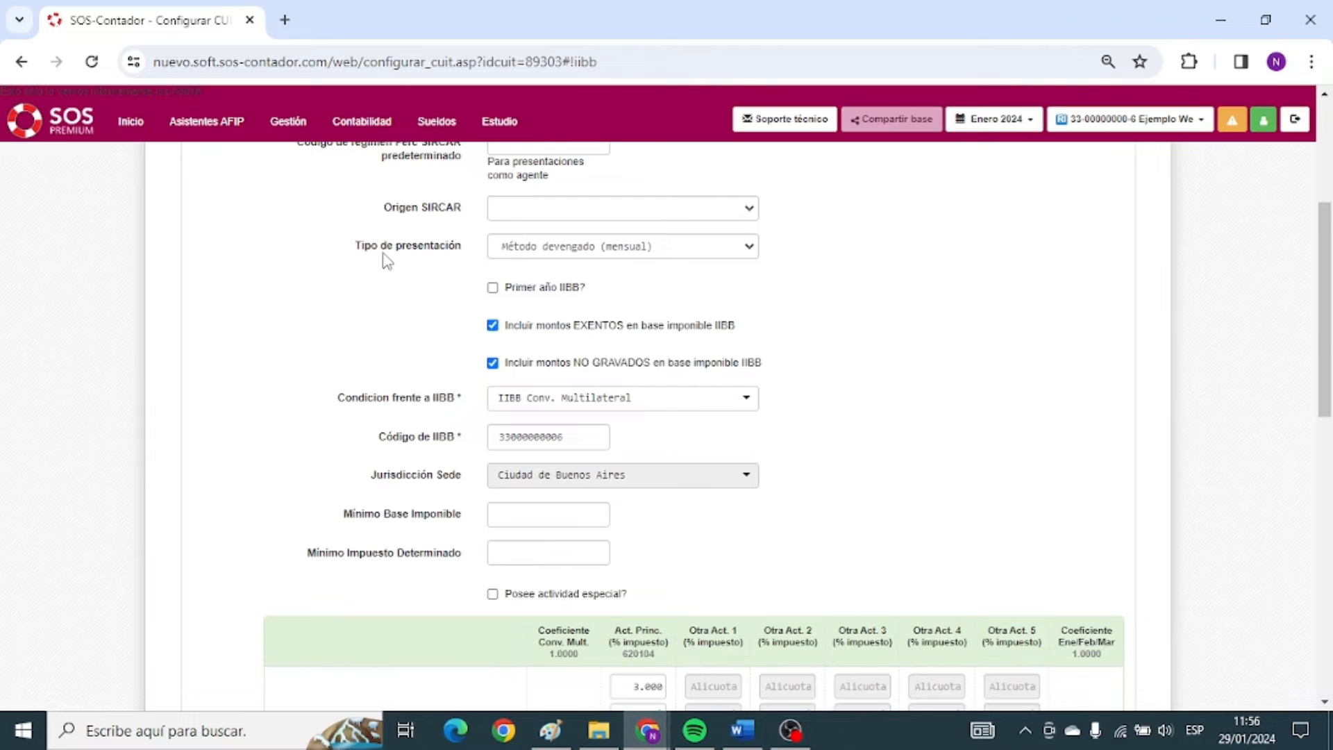
pyautogui.scroll(-2, 383, 257)
pyautogui.scroll(2, 382, 257)
pyautogui.click(588, 248)
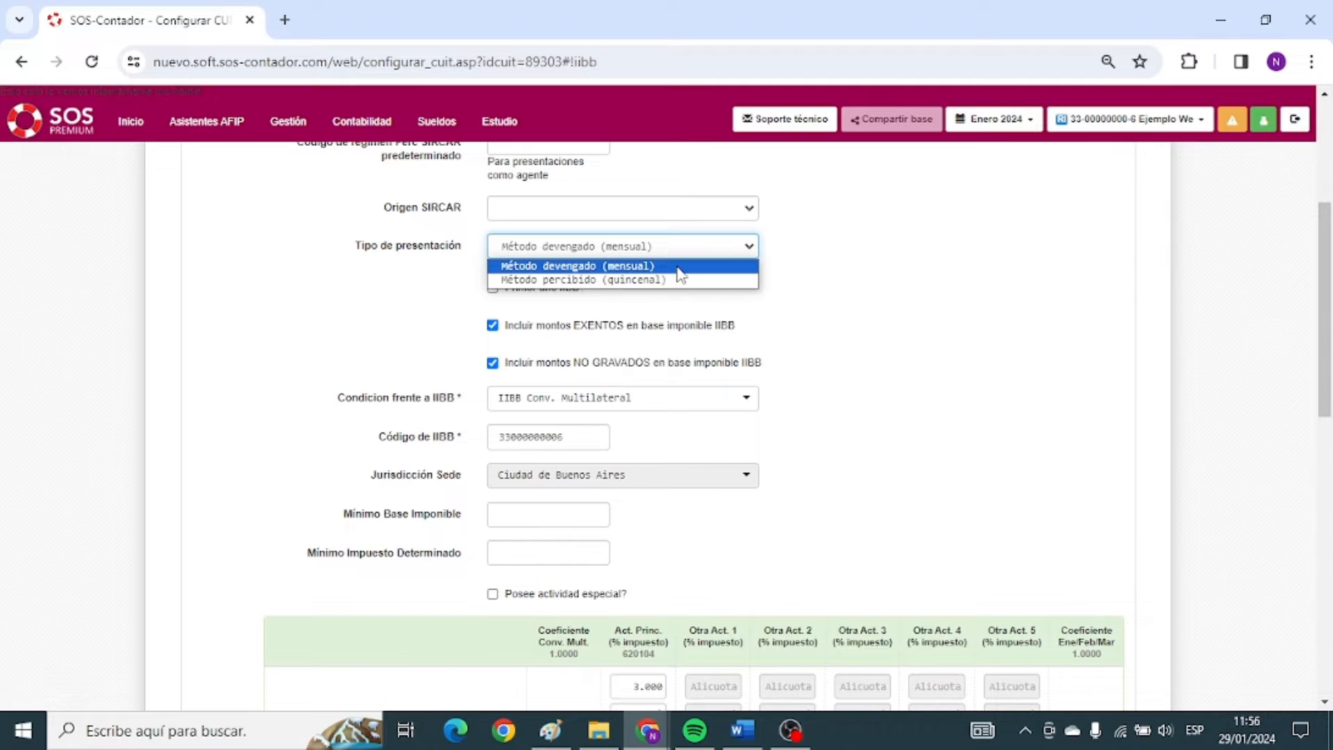
pyautogui.click(891, 241)
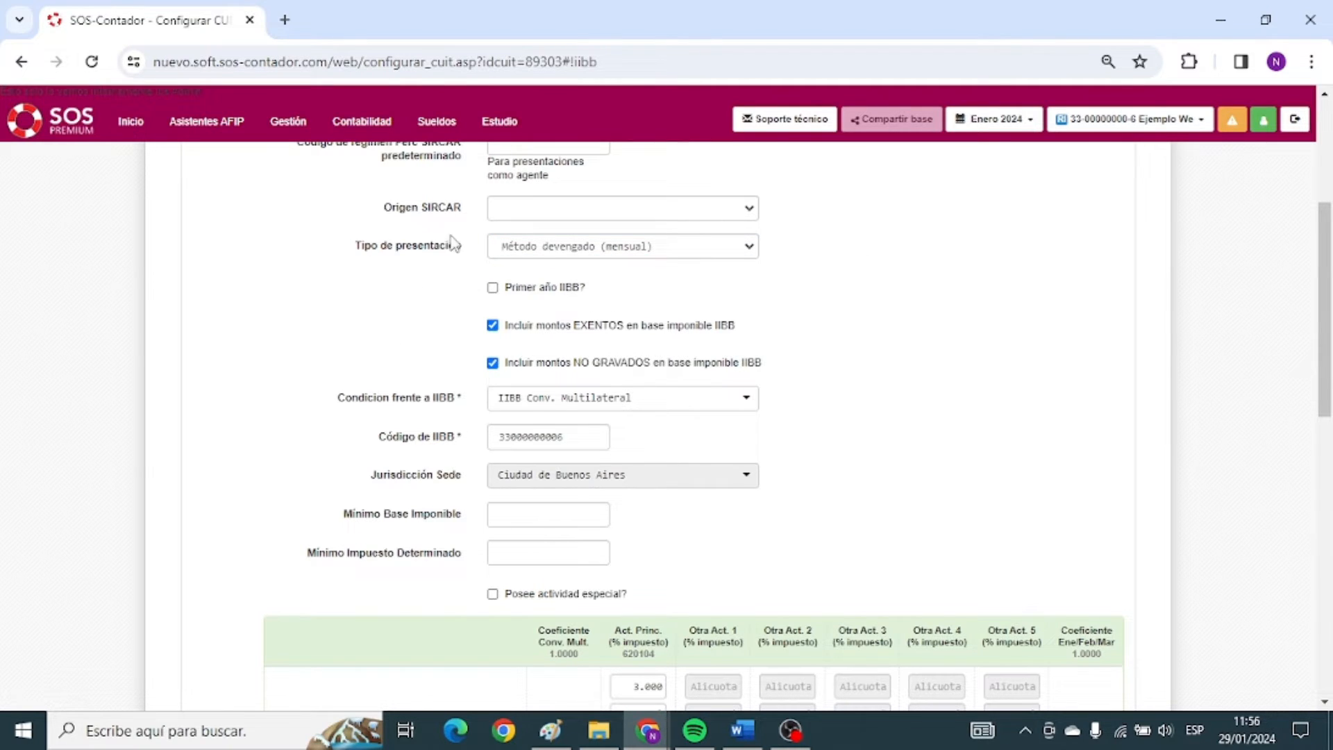
# Turn the Primer año IIBB option on and off again and look over the jurisdiction coefficient table.
pyautogui.scroll(-2, 444, 251)
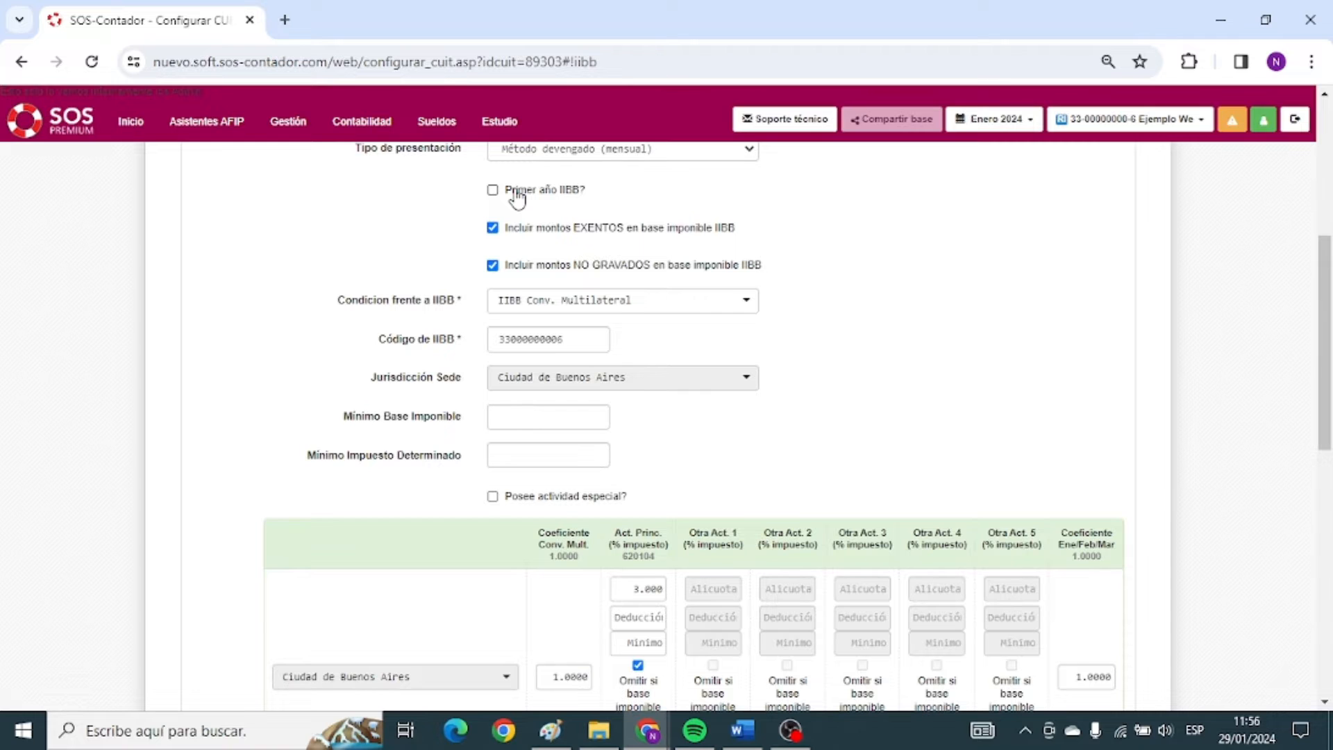
pyautogui.scroll(-4, 472, 410)
pyautogui.scroll(5, 411, 476)
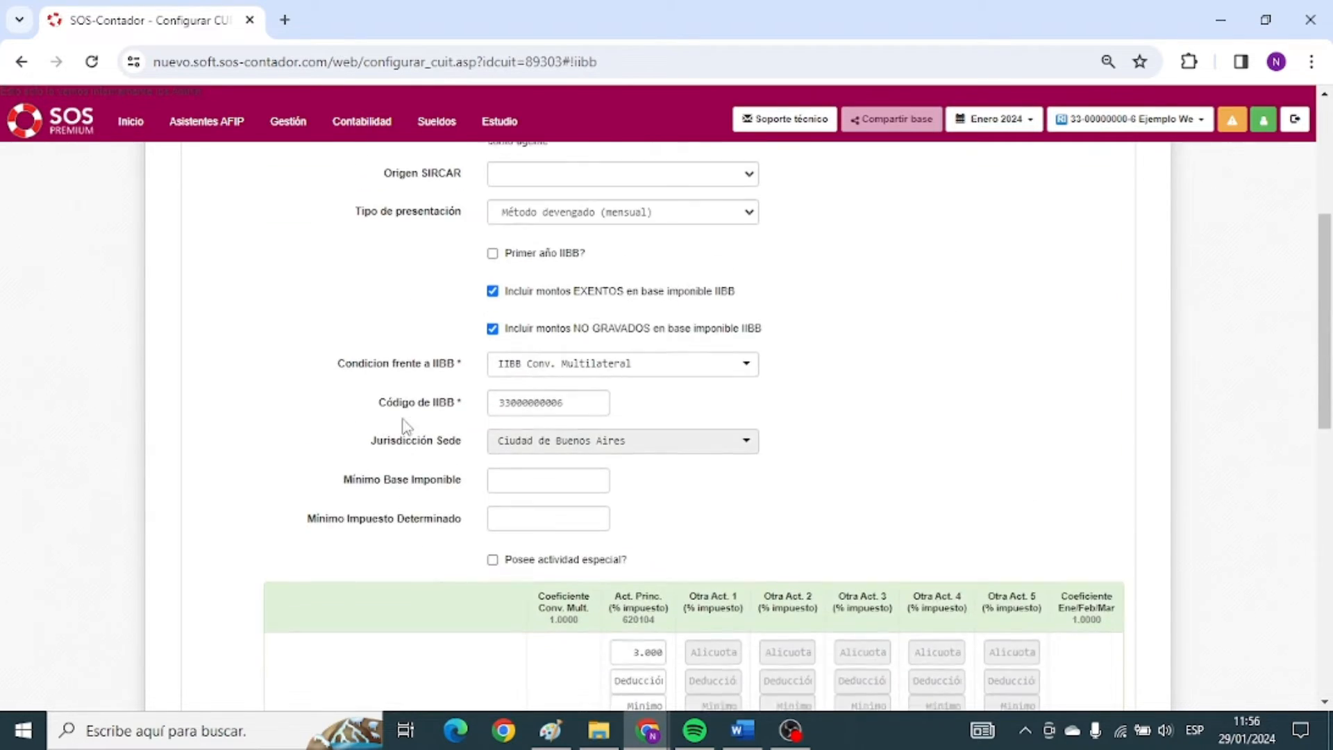
pyautogui.scroll(1, 406, 427)
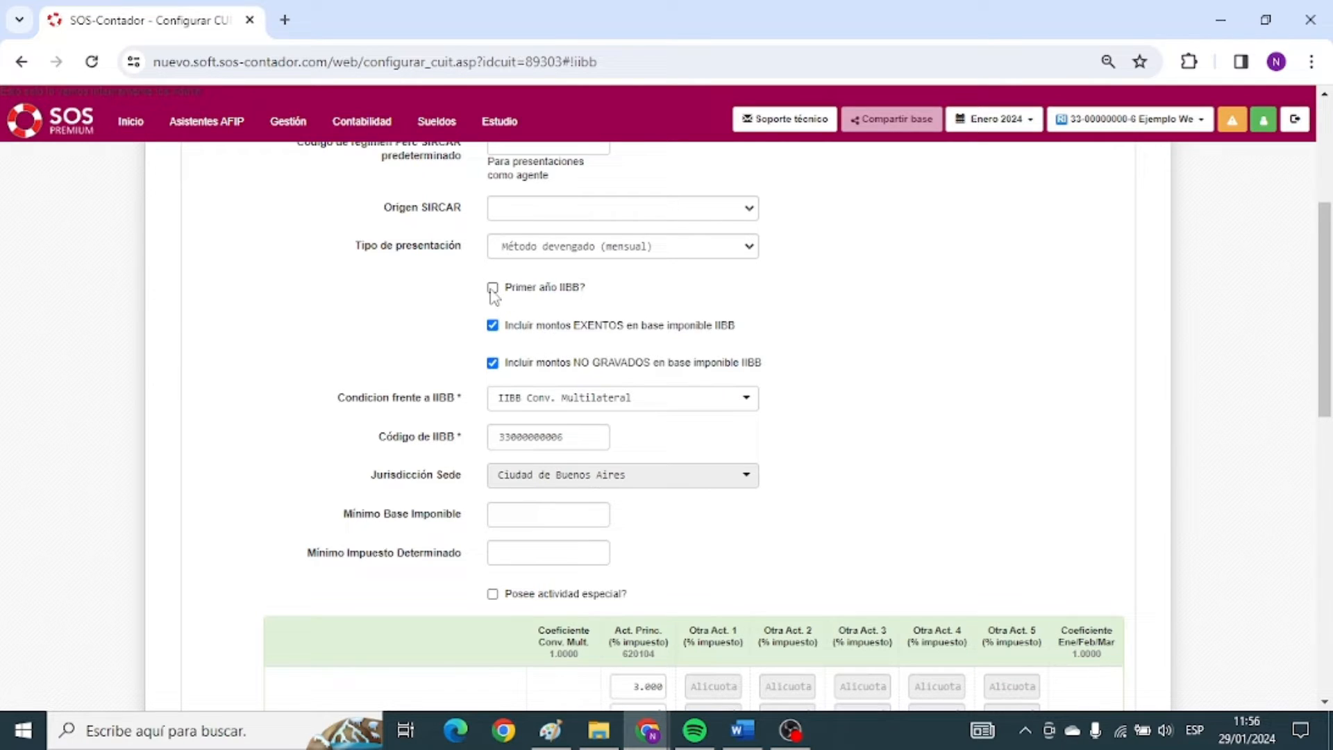
pyautogui.click(492, 287)
pyautogui.click(493, 287)
pyautogui.scroll(-4, 521, 347)
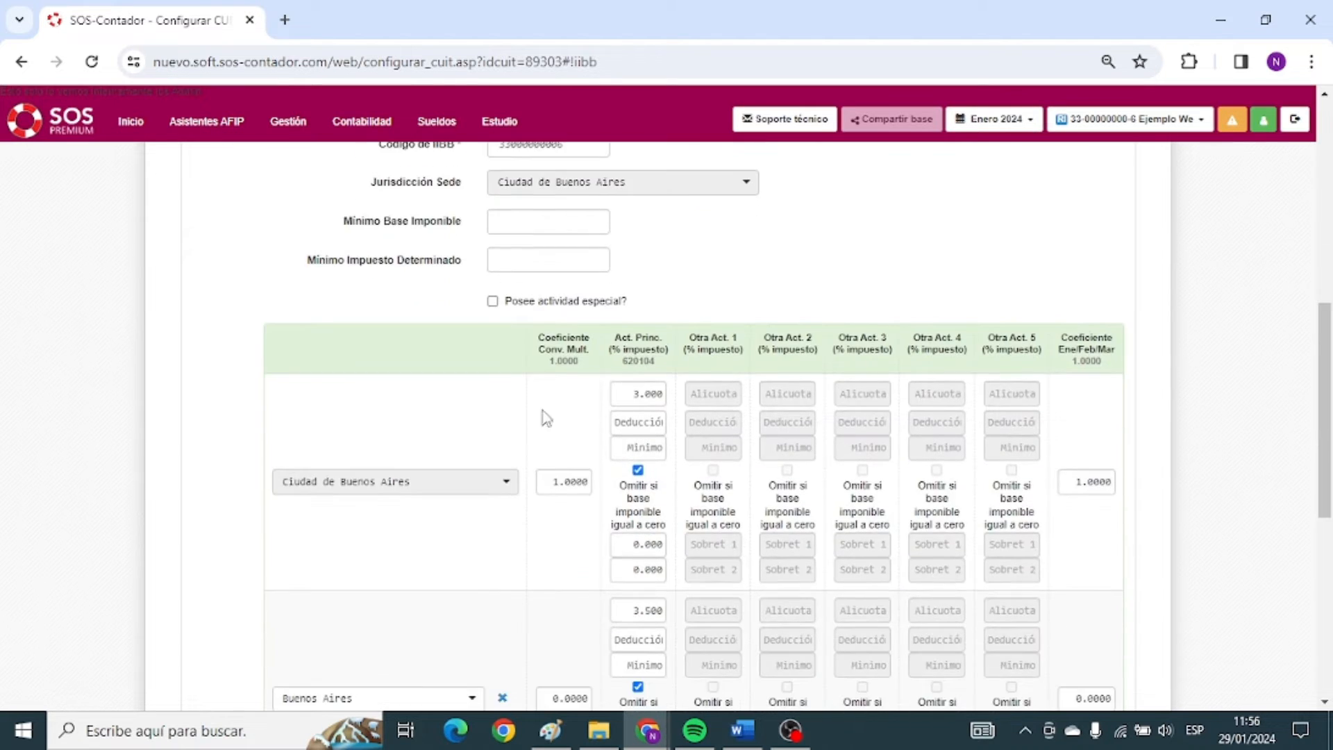
pyautogui.scroll(-3, 528, 389)
pyautogui.scroll(5, 570, 472)
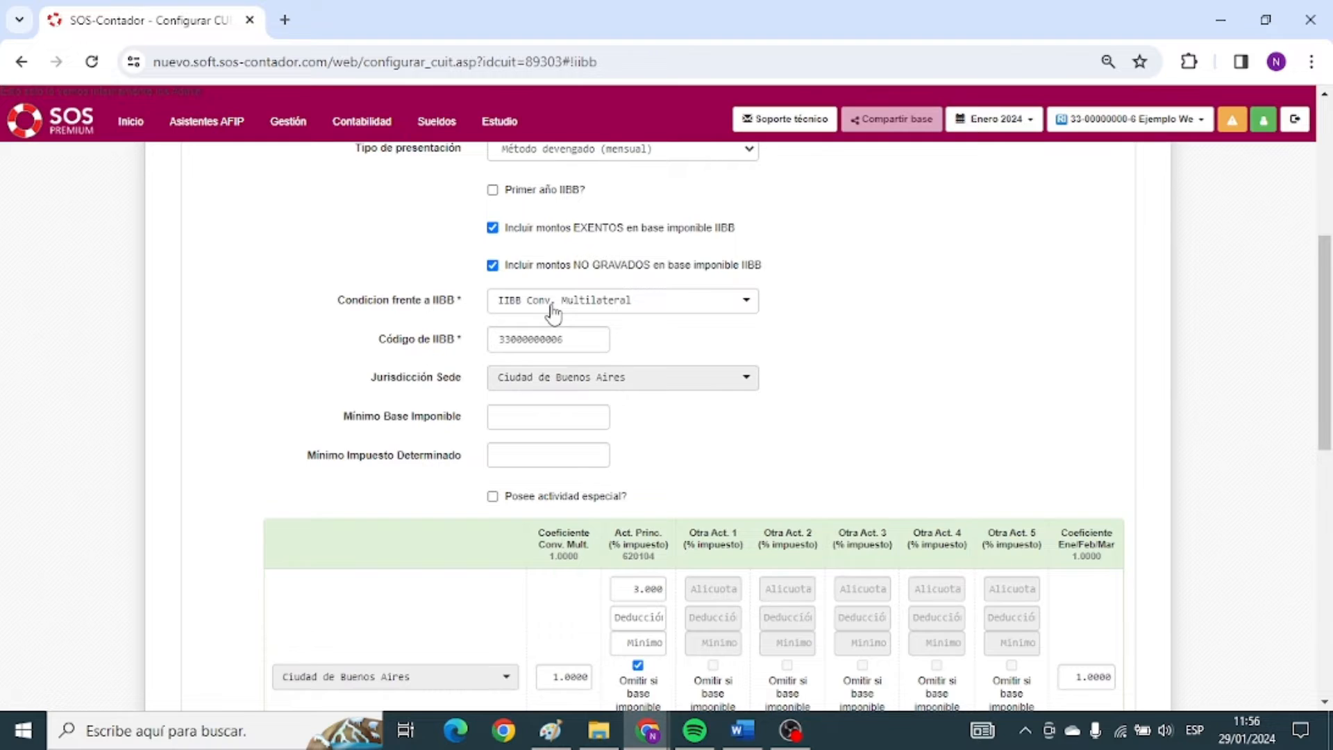
pyautogui.scroll(1, 554, 313)
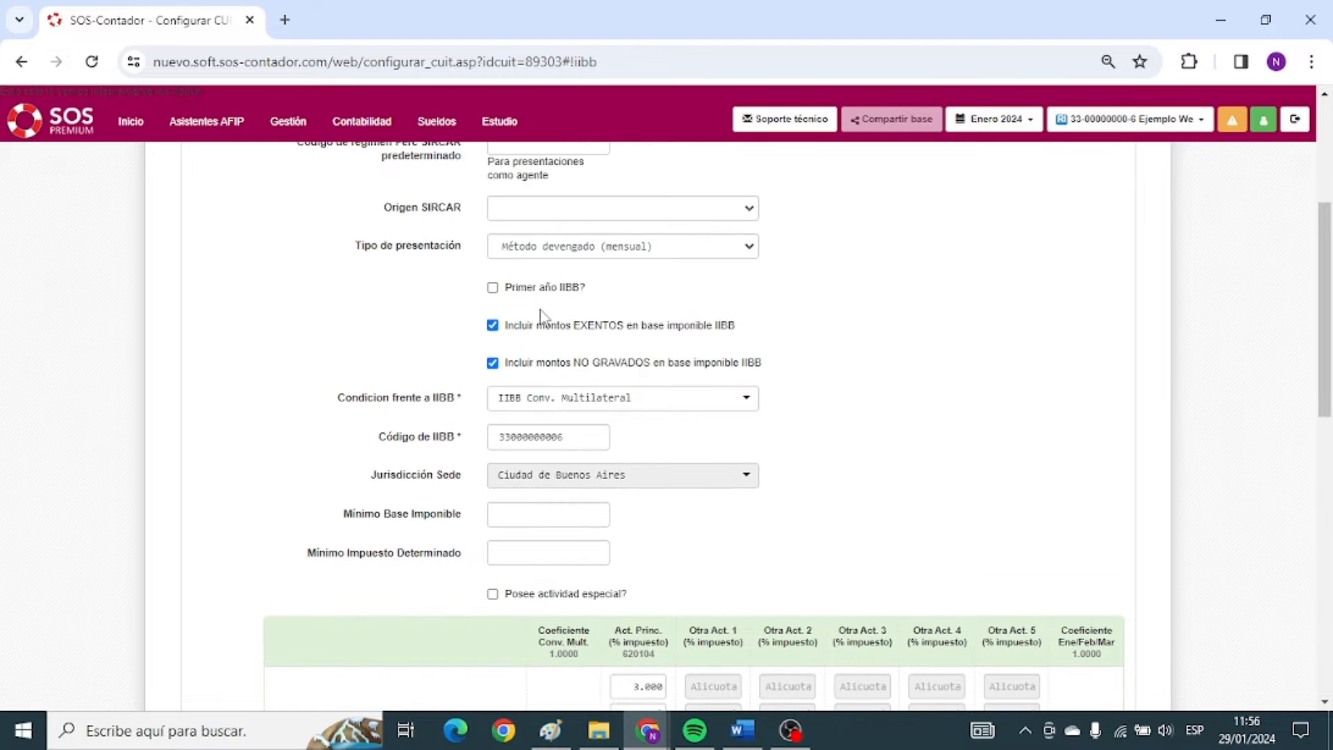
# Review the Incluir montos EXENTOS option, highlight Condicion frente a IIBB and view the choices it offers.
pyautogui.click(493, 326)
pyautogui.scroll(-3, 552, 326)
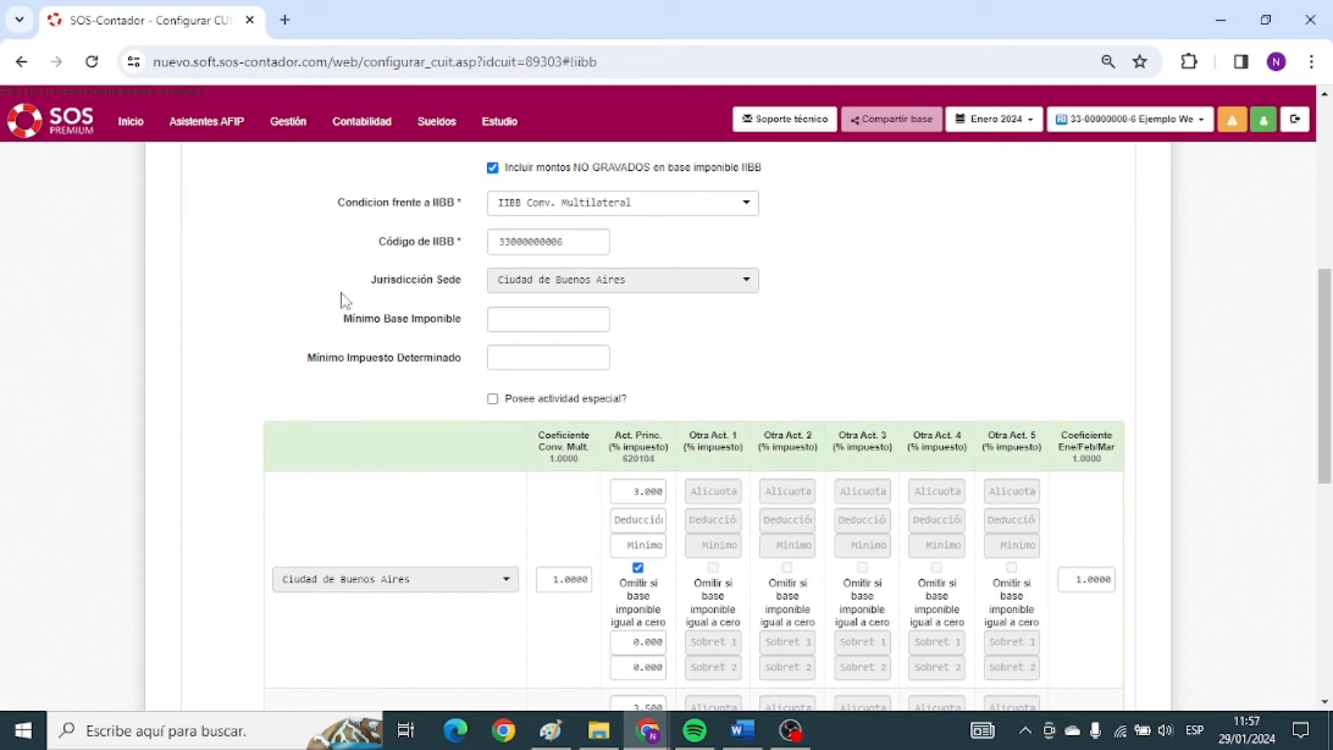
pyautogui.scroll(1, 346, 300)
pyautogui.moveTo(330, 303); pyautogui.dragTo(425, 301)
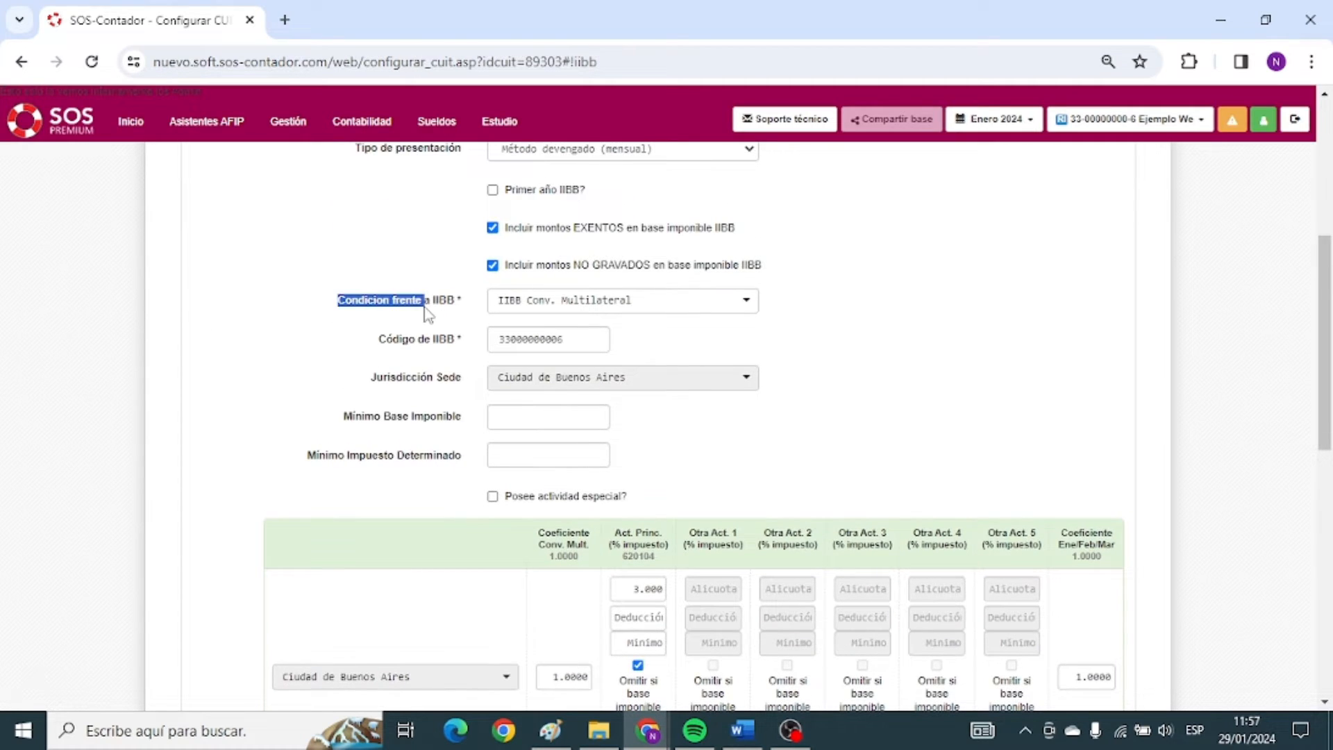
pyautogui.click(565, 303)
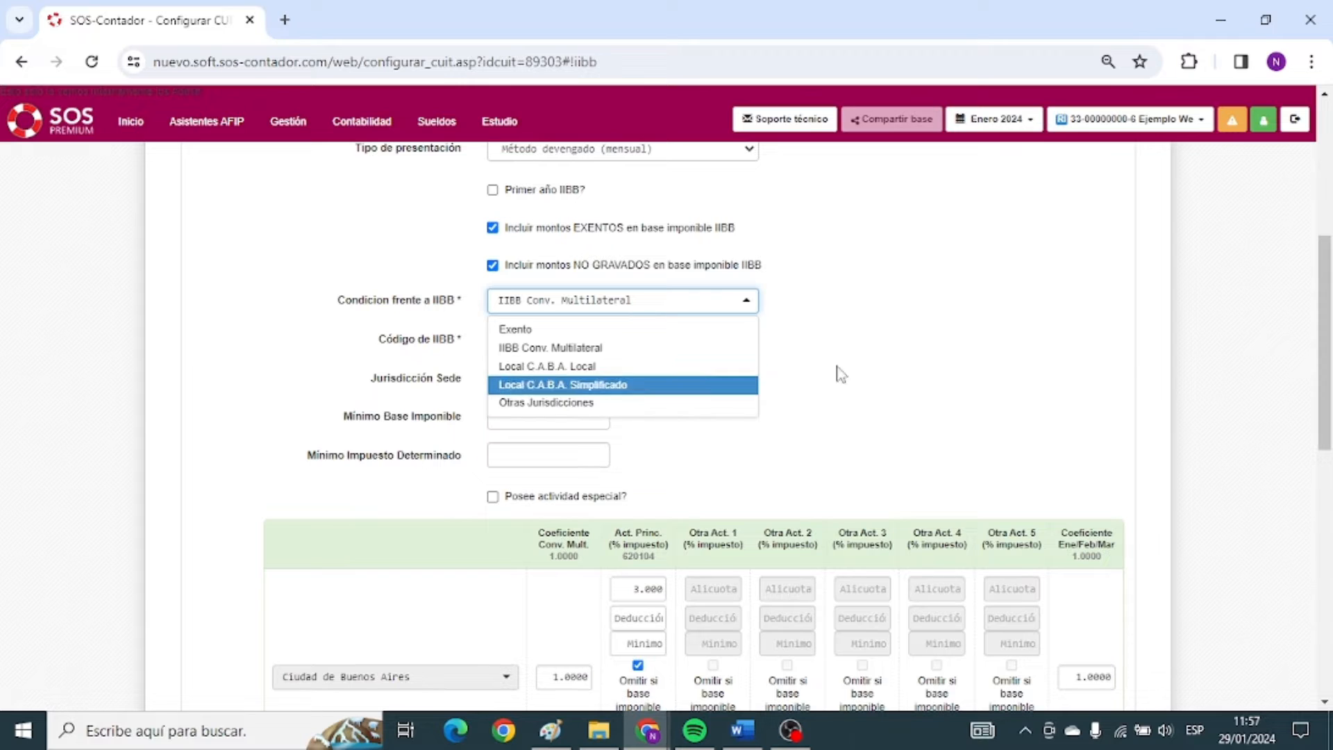
pyautogui.click(1163, 313)
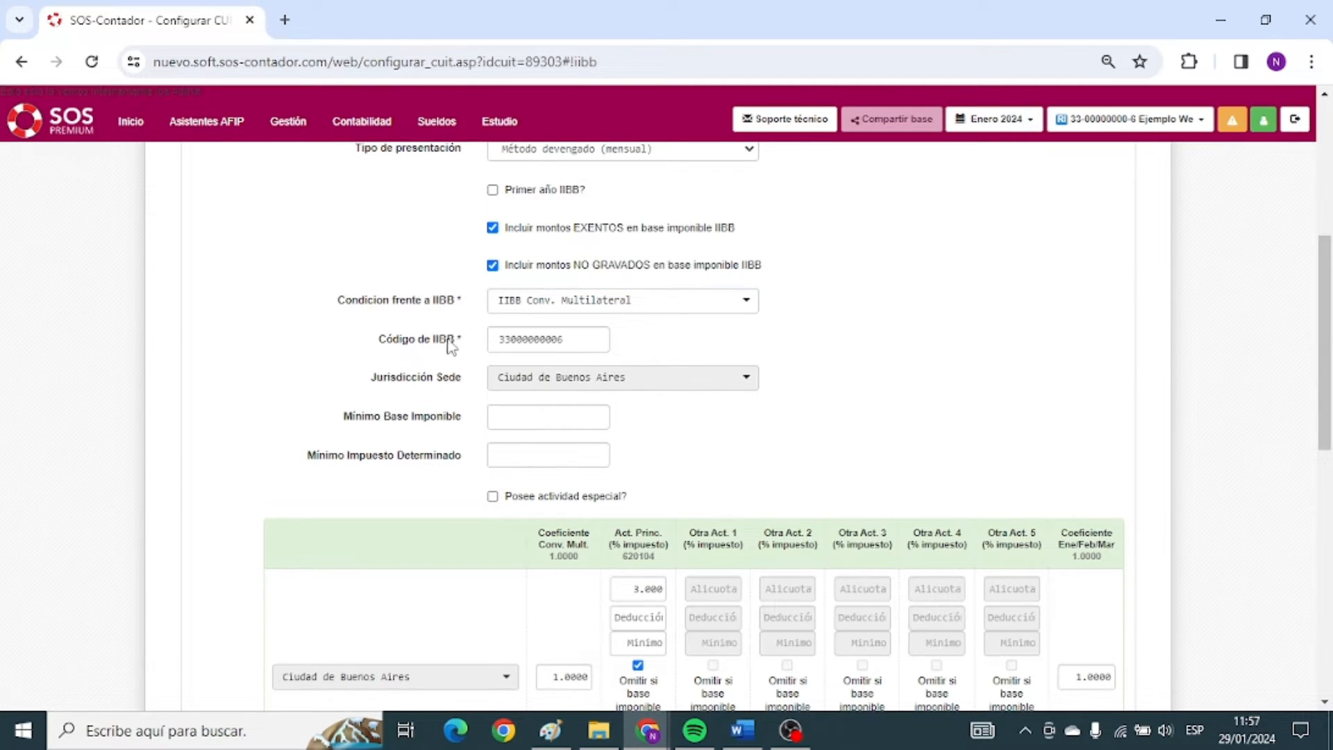
# Highlight the Jurisdicción Sede, Mínimo Base Imponible and Mínimo Impuesto Determinado labels while reviewing the IIBB settings.
pyautogui.scroll(-1, 452, 347)
pyautogui.moveTo(351, 283); pyautogui.dragTo(450, 285)
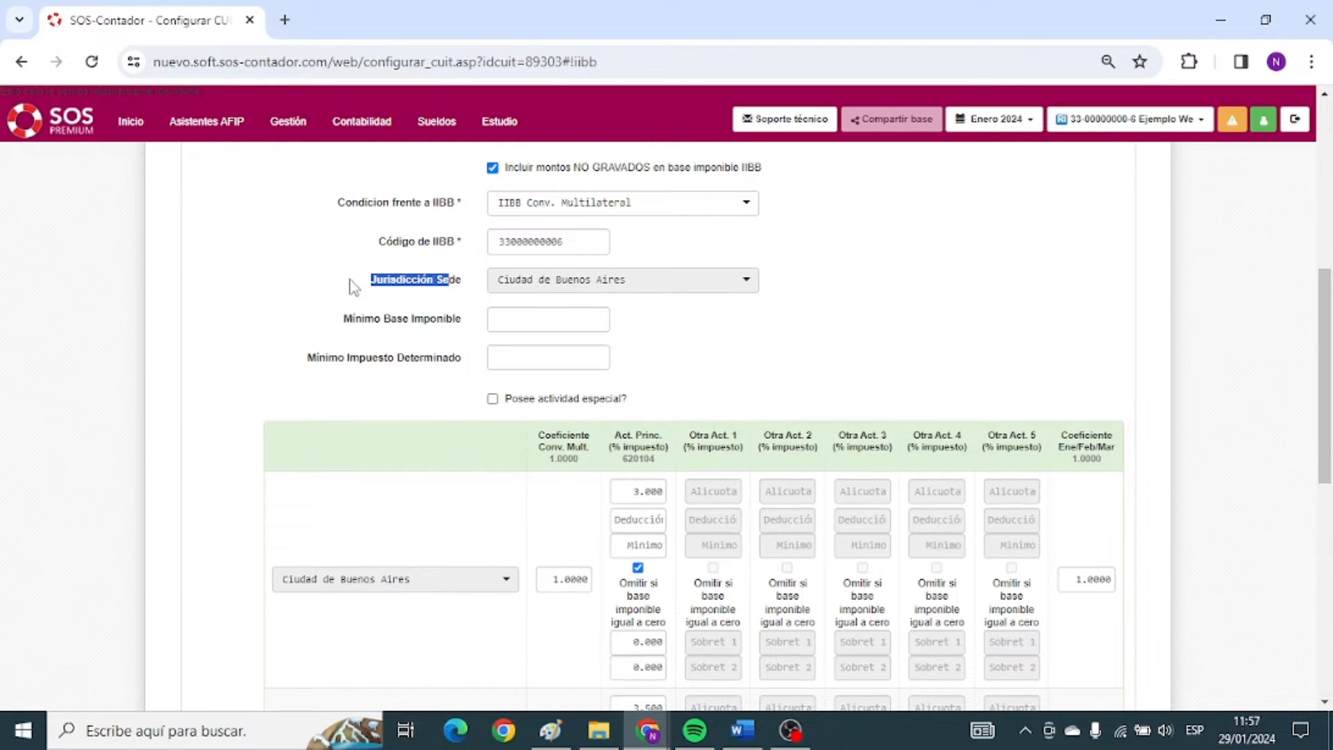
pyautogui.scroll(6, 326, 284)
pyautogui.scroll(-6, 235, 290)
pyautogui.scroll(6, 326, 271)
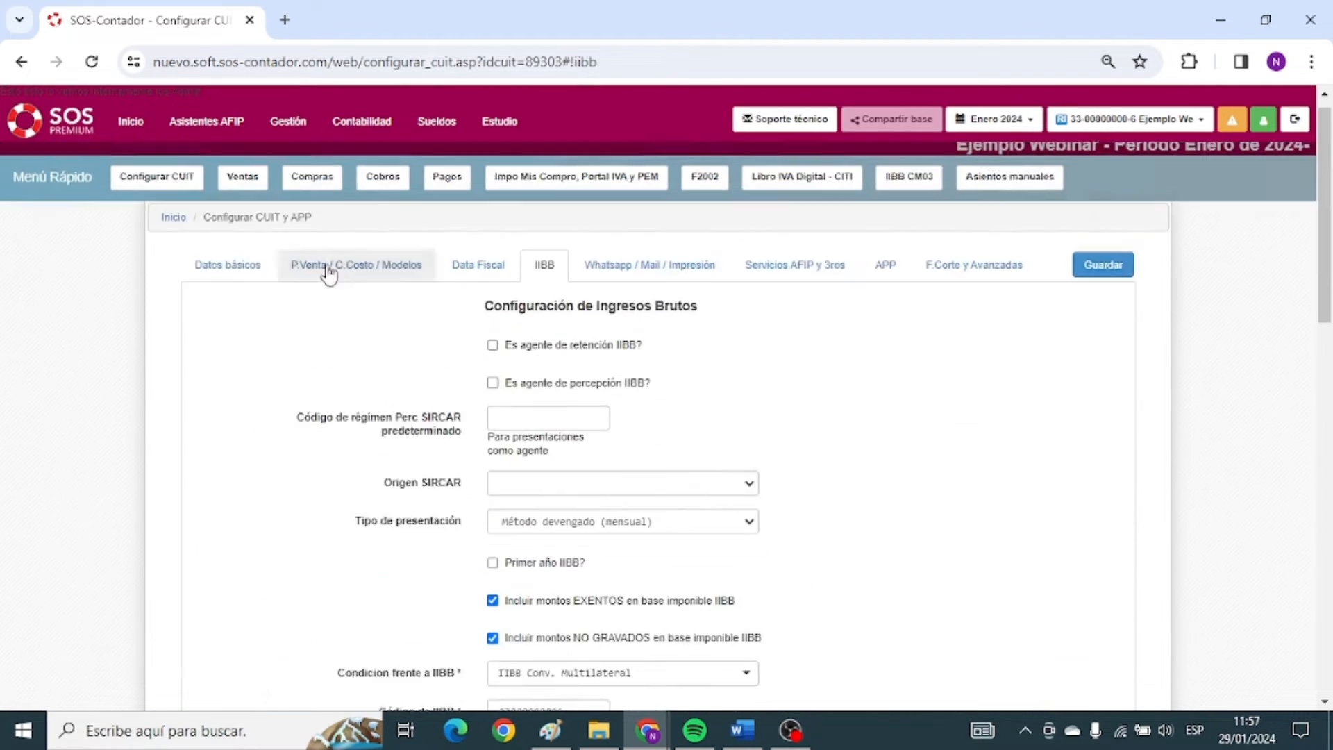
pyautogui.scroll(-3, 223, 308)
pyautogui.scroll(-3, 222, 307)
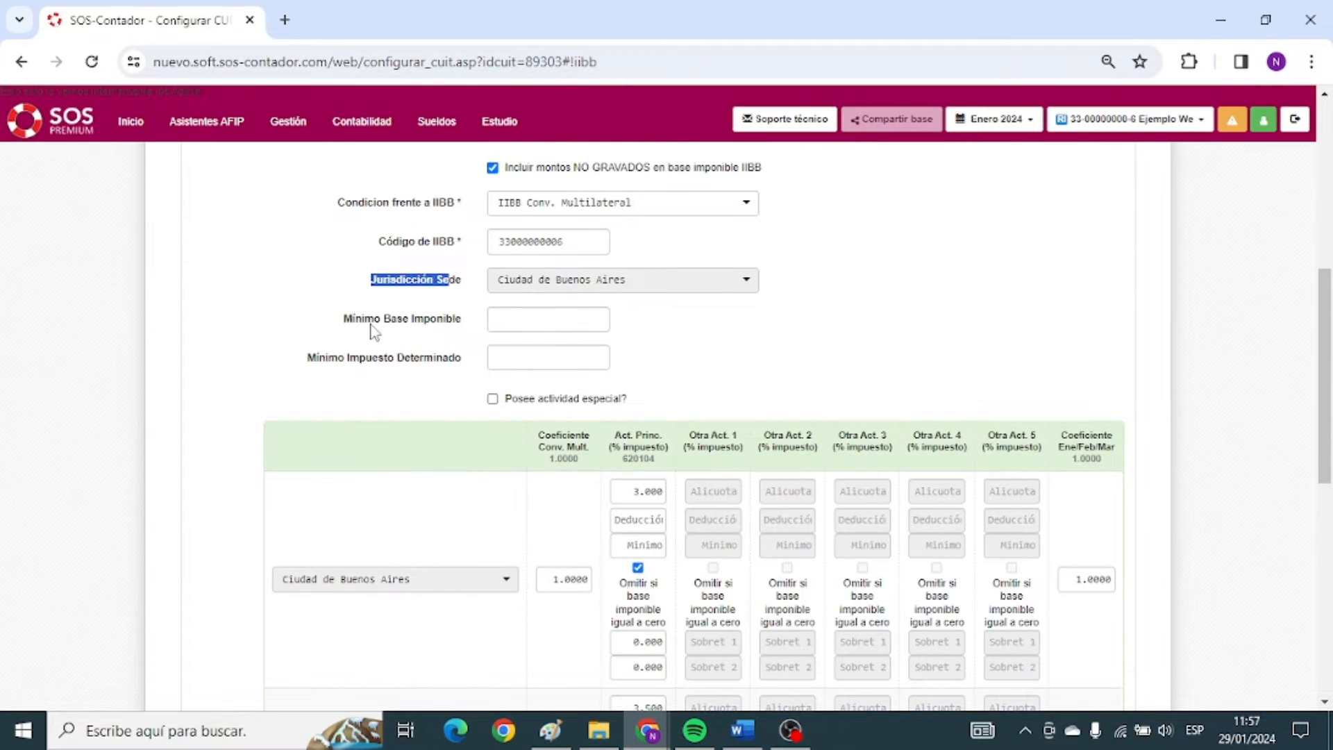
pyautogui.moveTo(351, 318); pyautogui.dragTo(416, 320)
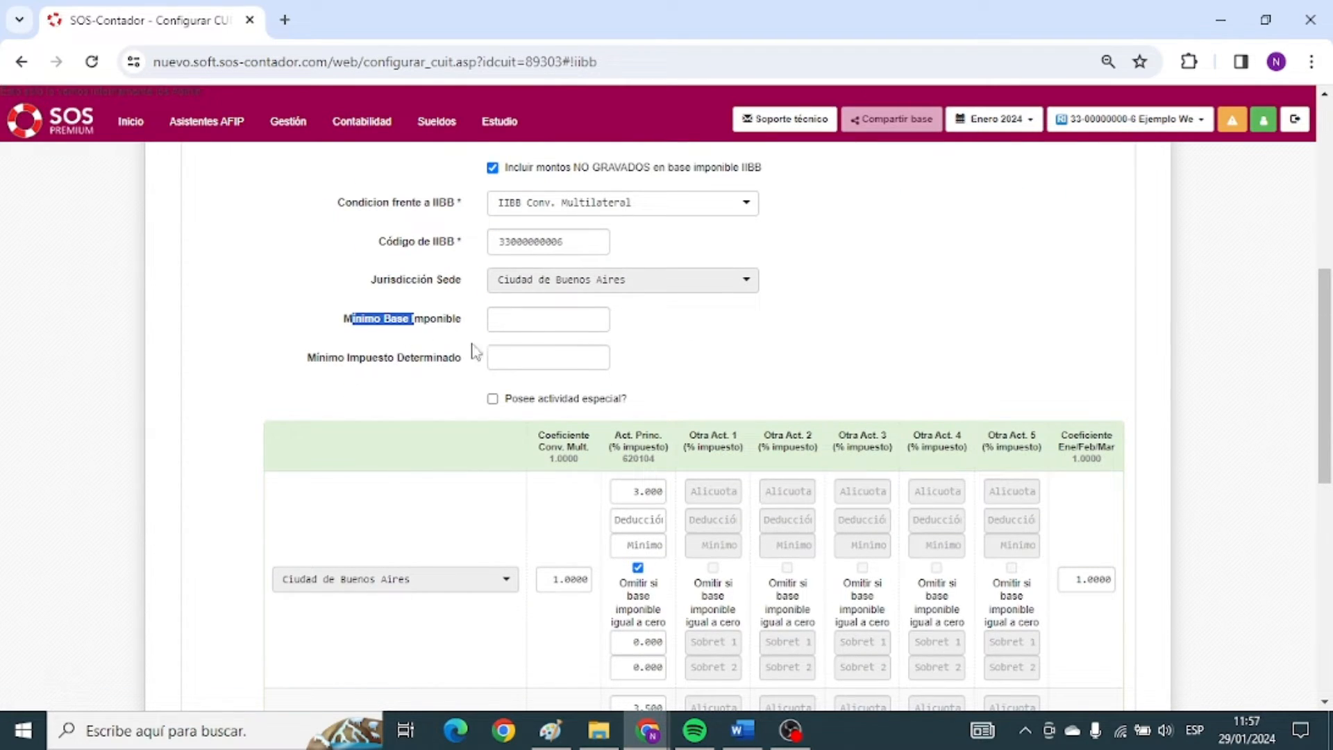
pyautogui.moveTo(318, 358); pyautogui.dragTo(449, 357)
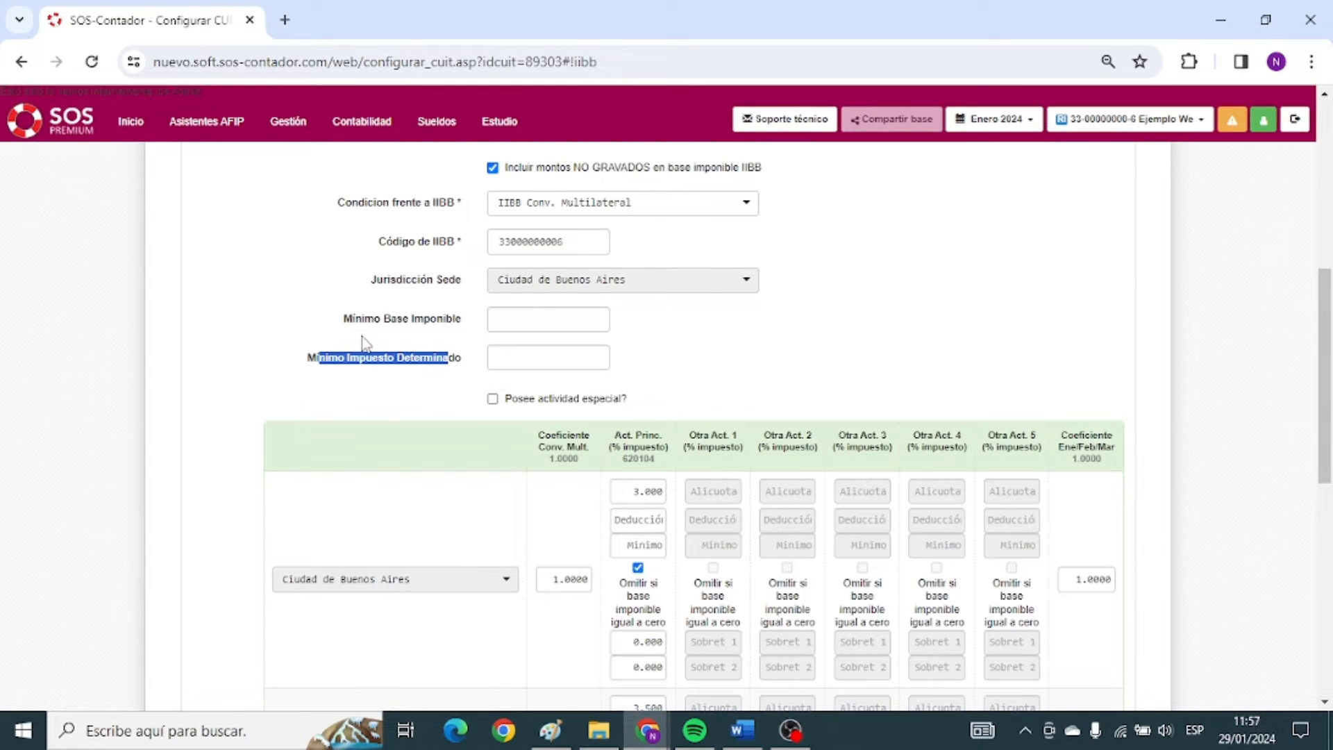
# View the Condicion frente a IIBB choices again and examine the coefficients and rates in the jurisdiction table.
pyautogui.click(533, 211)
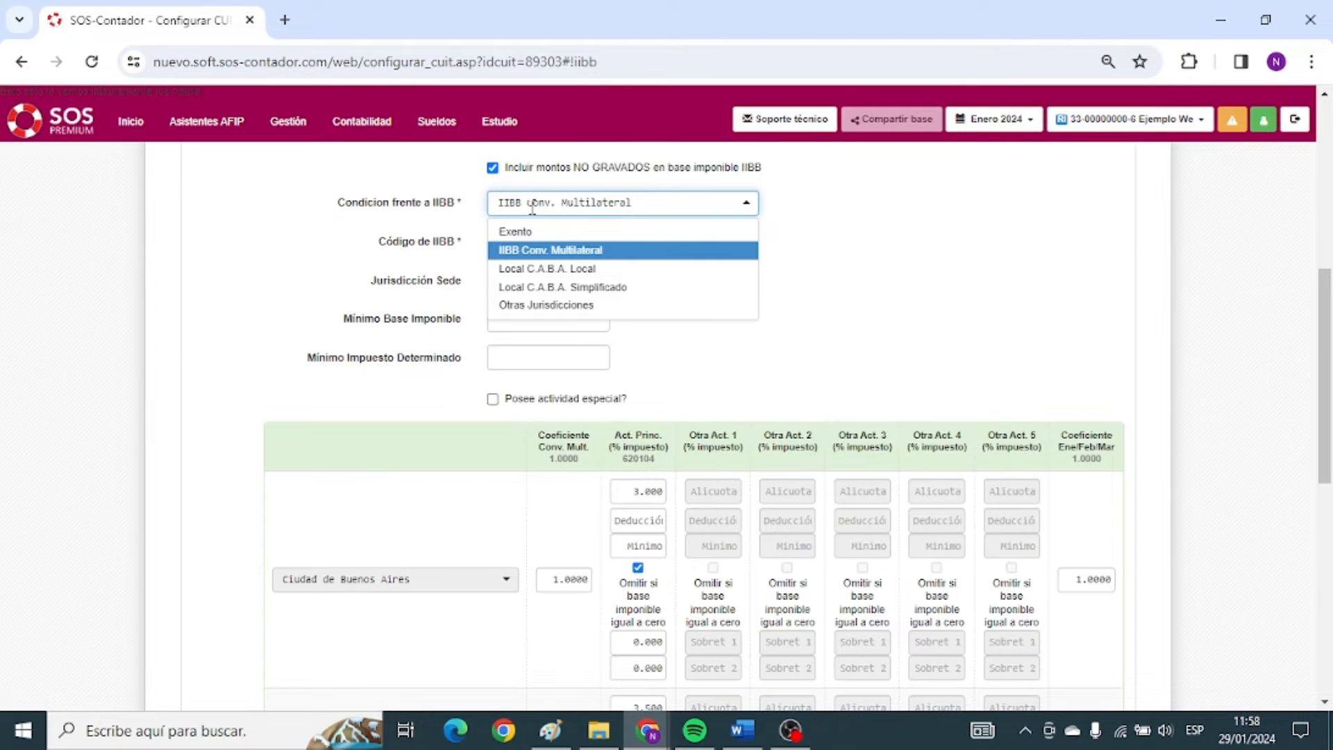
pyautogui.click(530, 210)
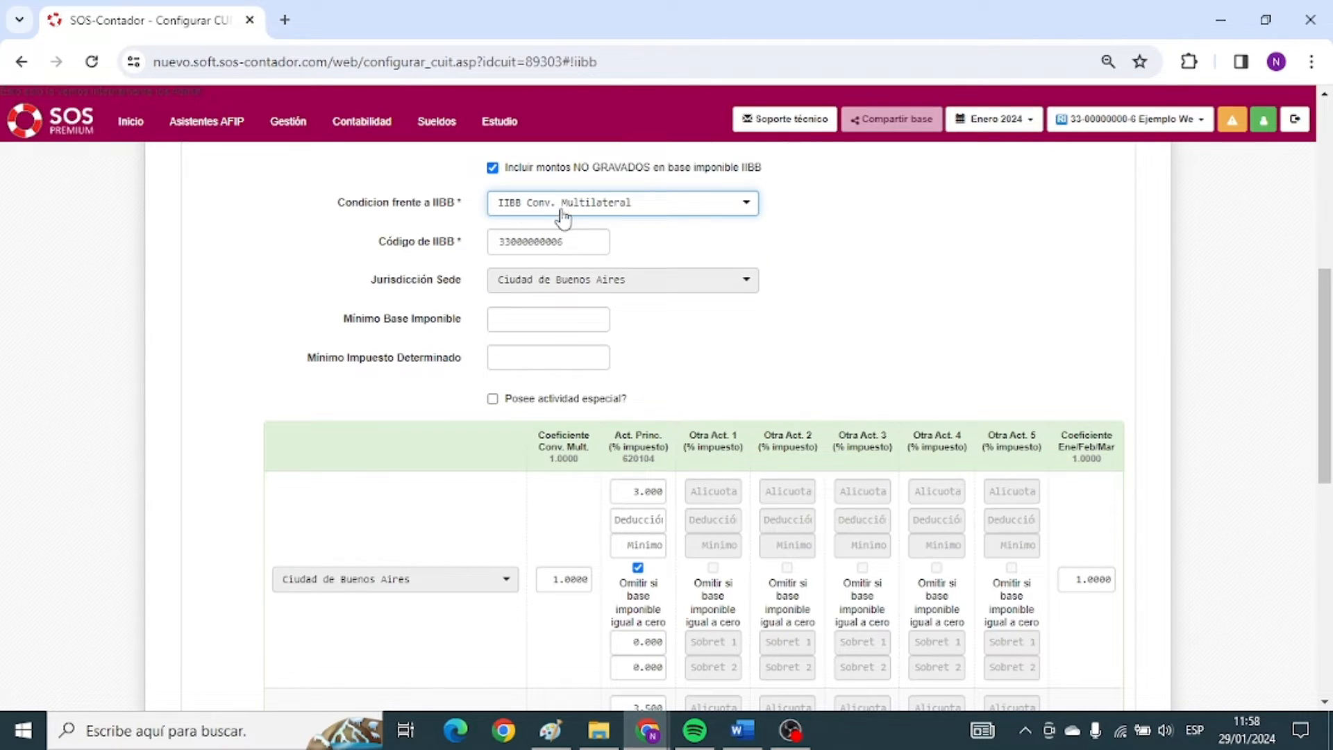
pyautogui.scroll(-1, 568, 217)
pyautogui.scroll(-1, 589, 395)
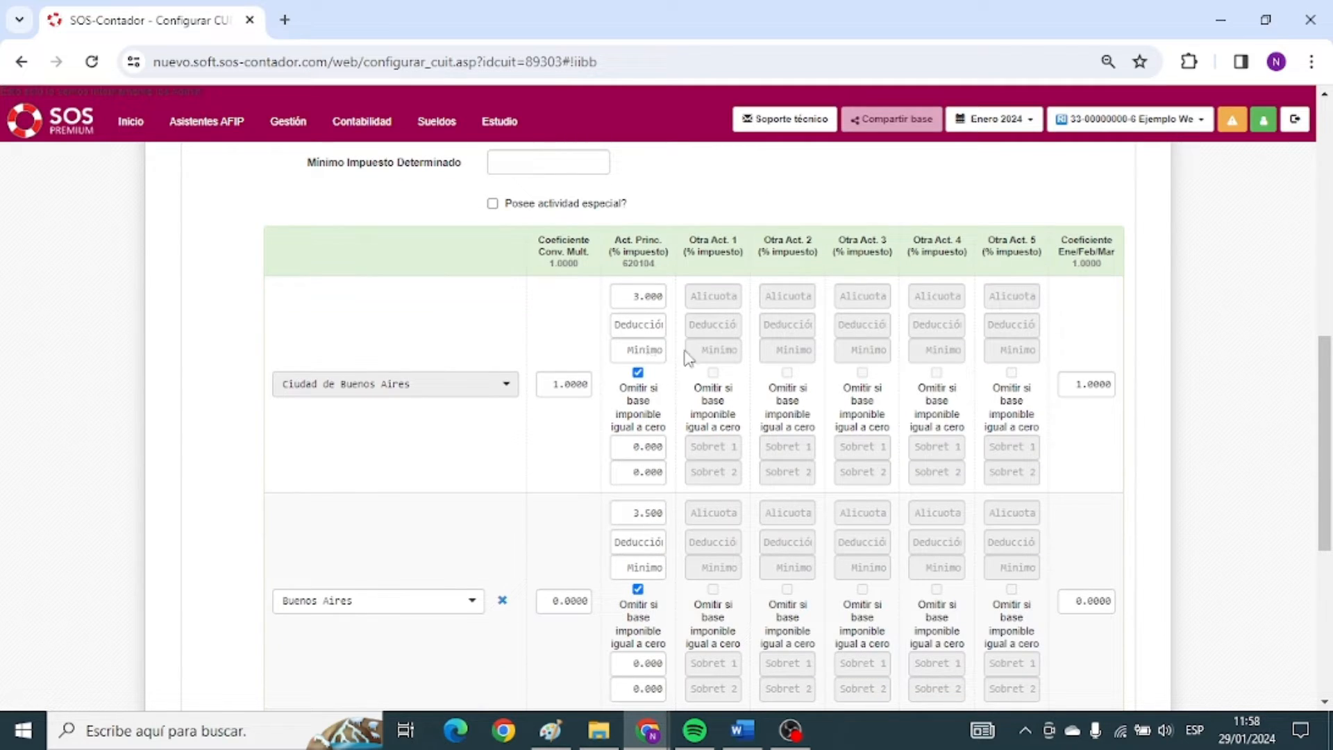
pyautogui.scroll(2, 604, 357)
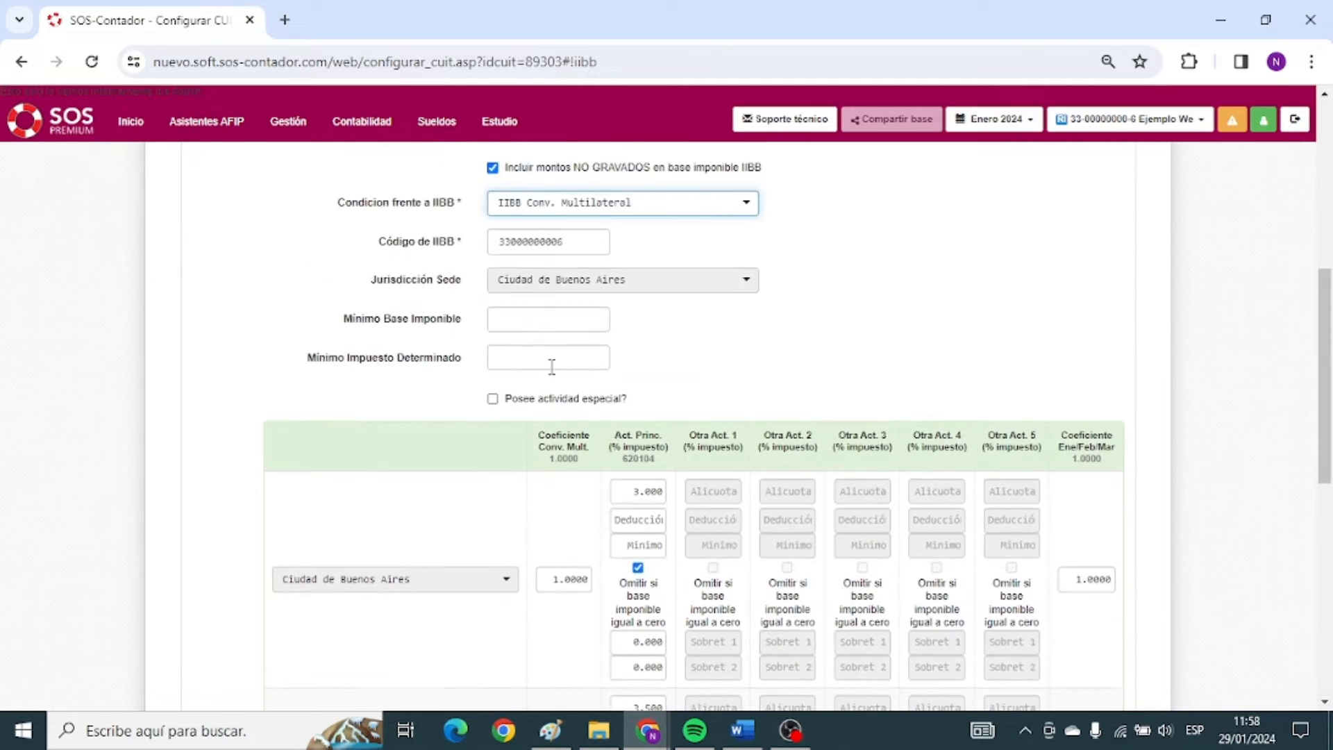
# Set Condicion frente a IIBB to Local C.A.B.A. Local and look over the jurisdiction table.
pyautogui.scroll(1, 545, 291)
pyautogui.click(545, 290)
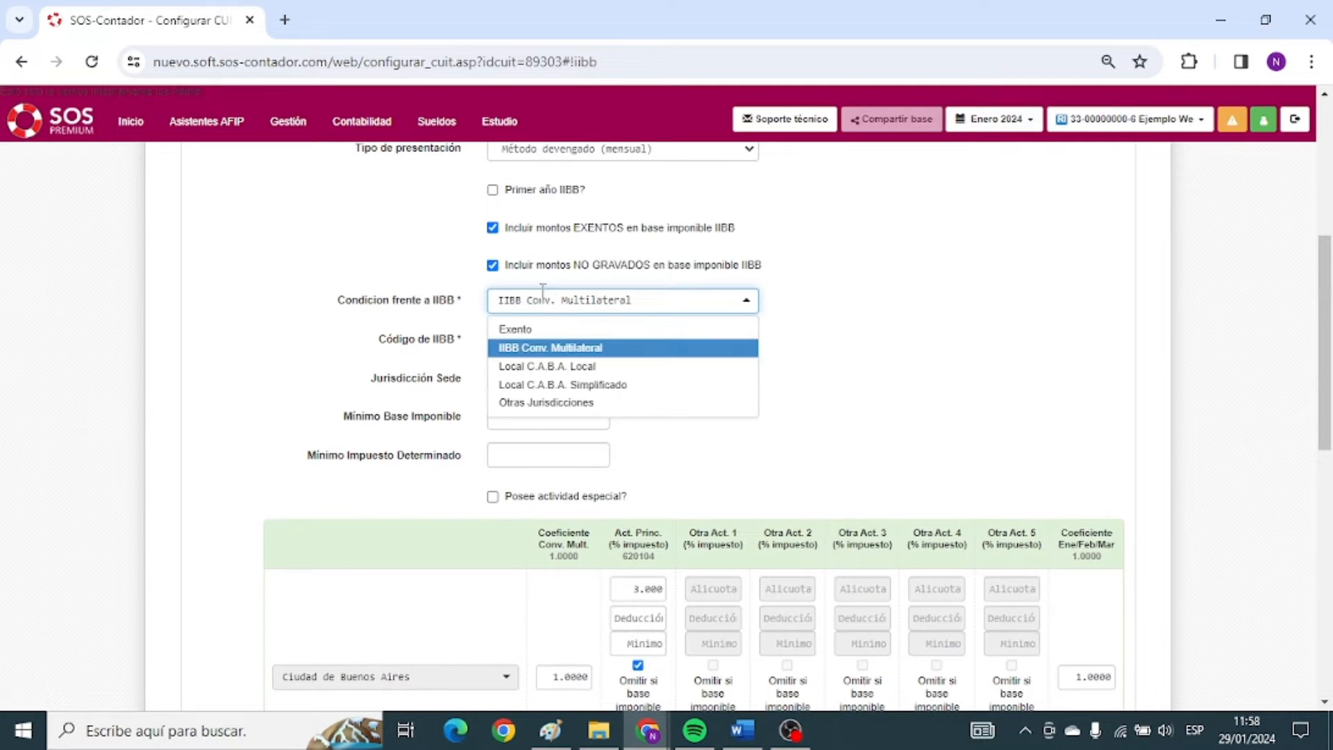
pyautogui.click(550, 366)
pyautogui.scroll(-2, 576, 388)
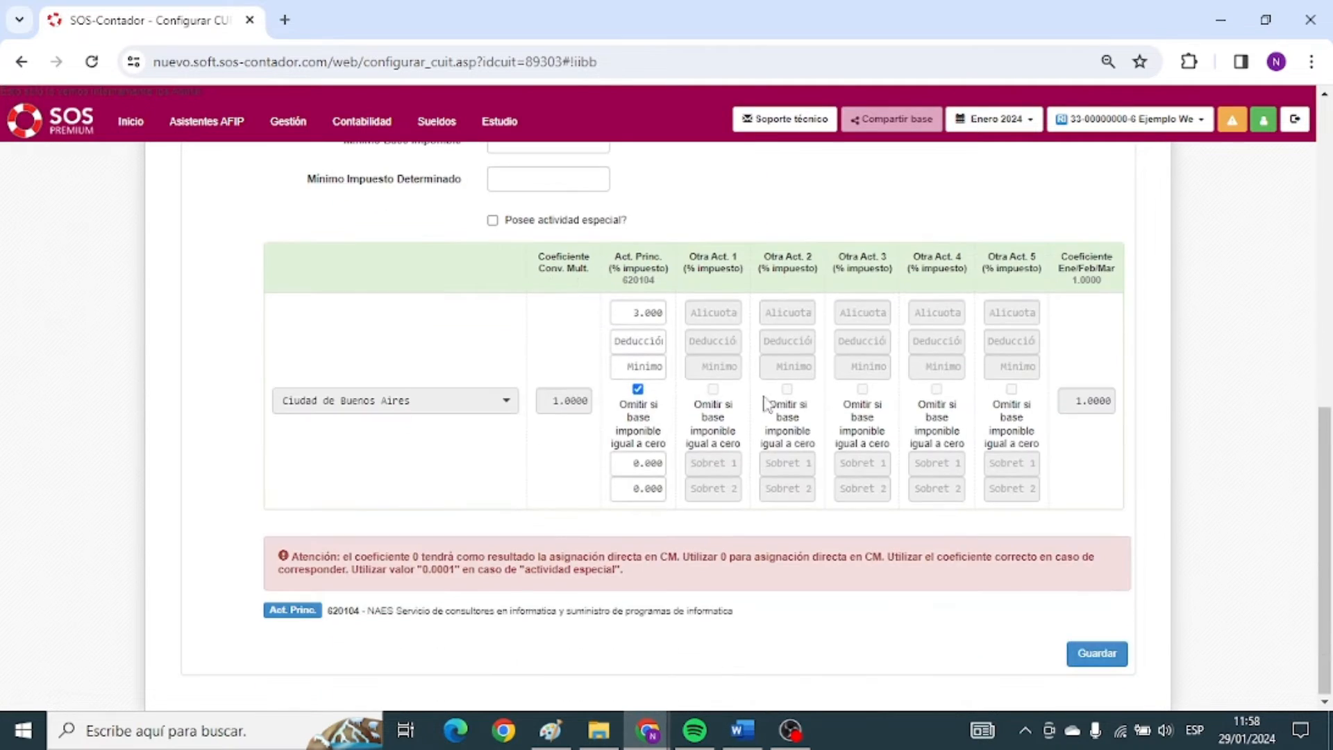
pyautogui.scroll(3, 568, 423)
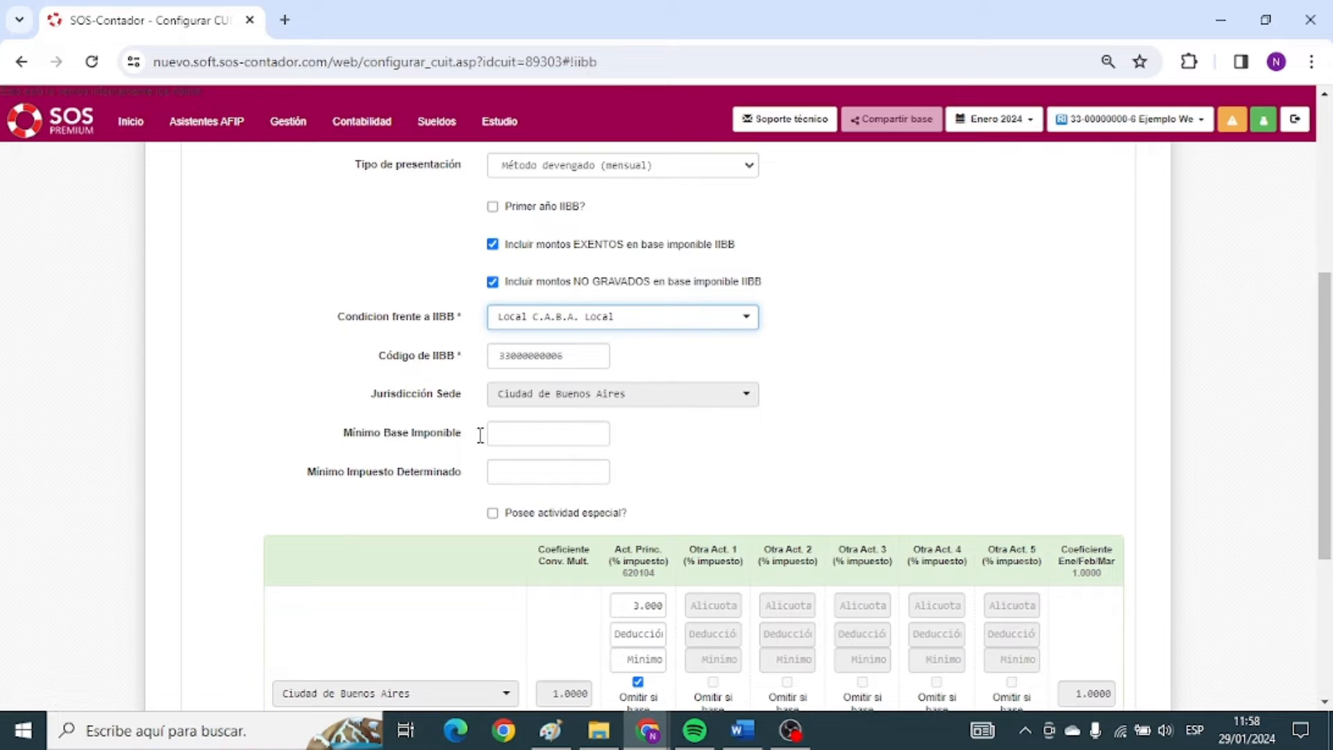
# Review the Mínimo Base Imponible and Mínimo Impuesto Determinado fields, then set Condicion frente a IIBB to IIBB Conv. Multilateral.
pyautogui.moveTo(347, 433); pyautogui.dragTo(505, 433)
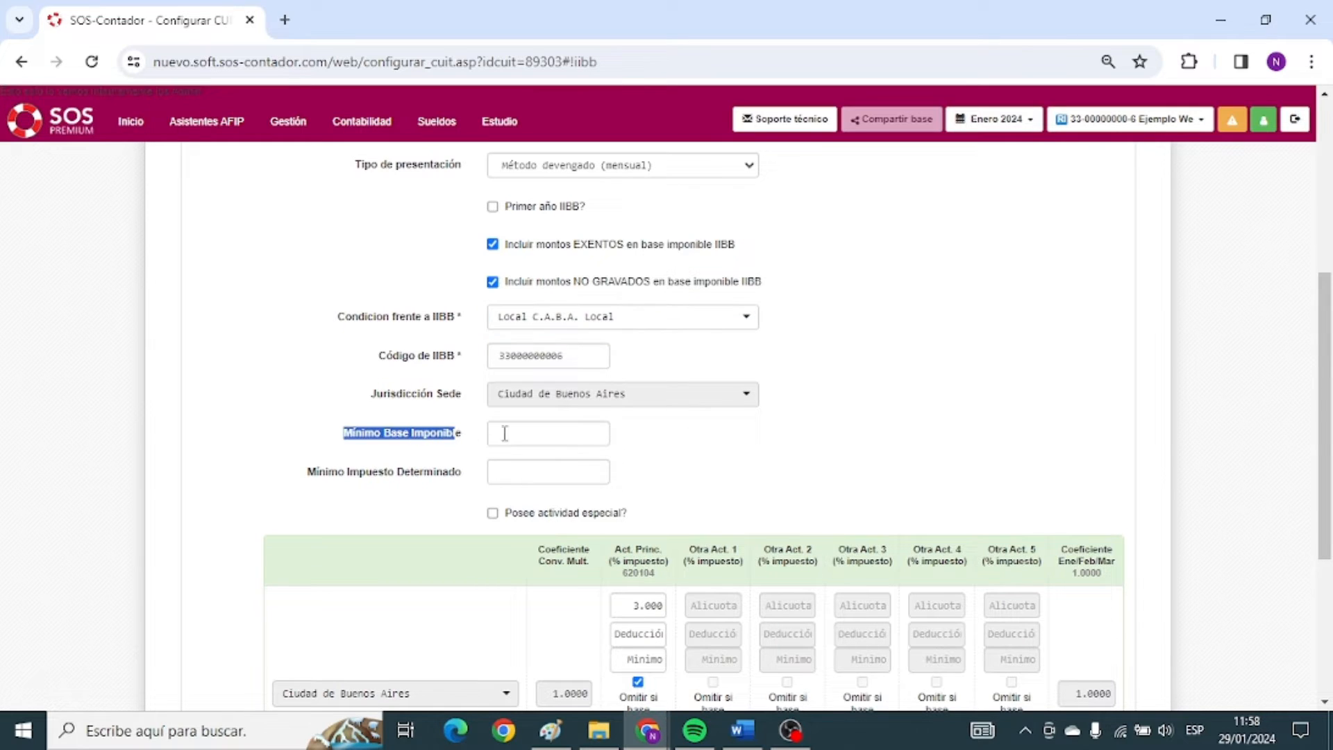
pyautogui.click(505, 433)
pyautogui.moveTo(306, 472); pyautogui.dragTo(516, 470)
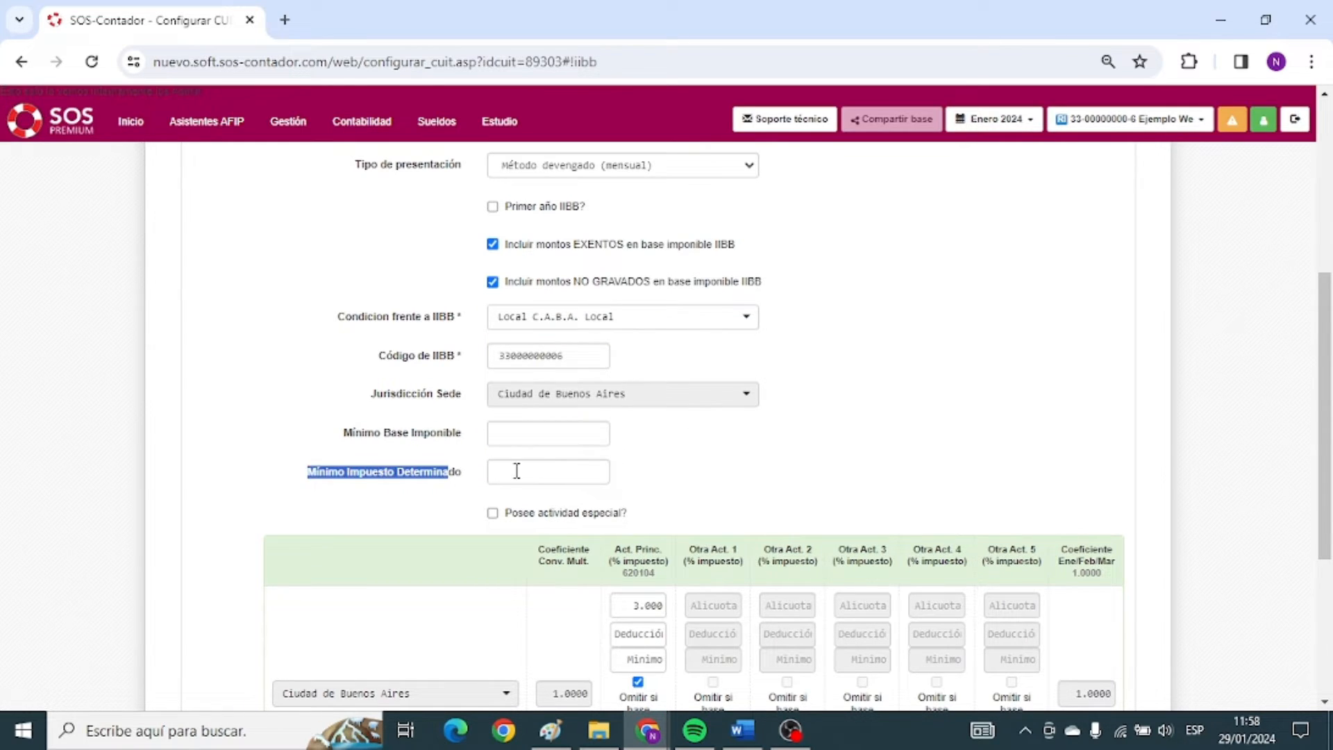
pyautogui.click(516, 470)
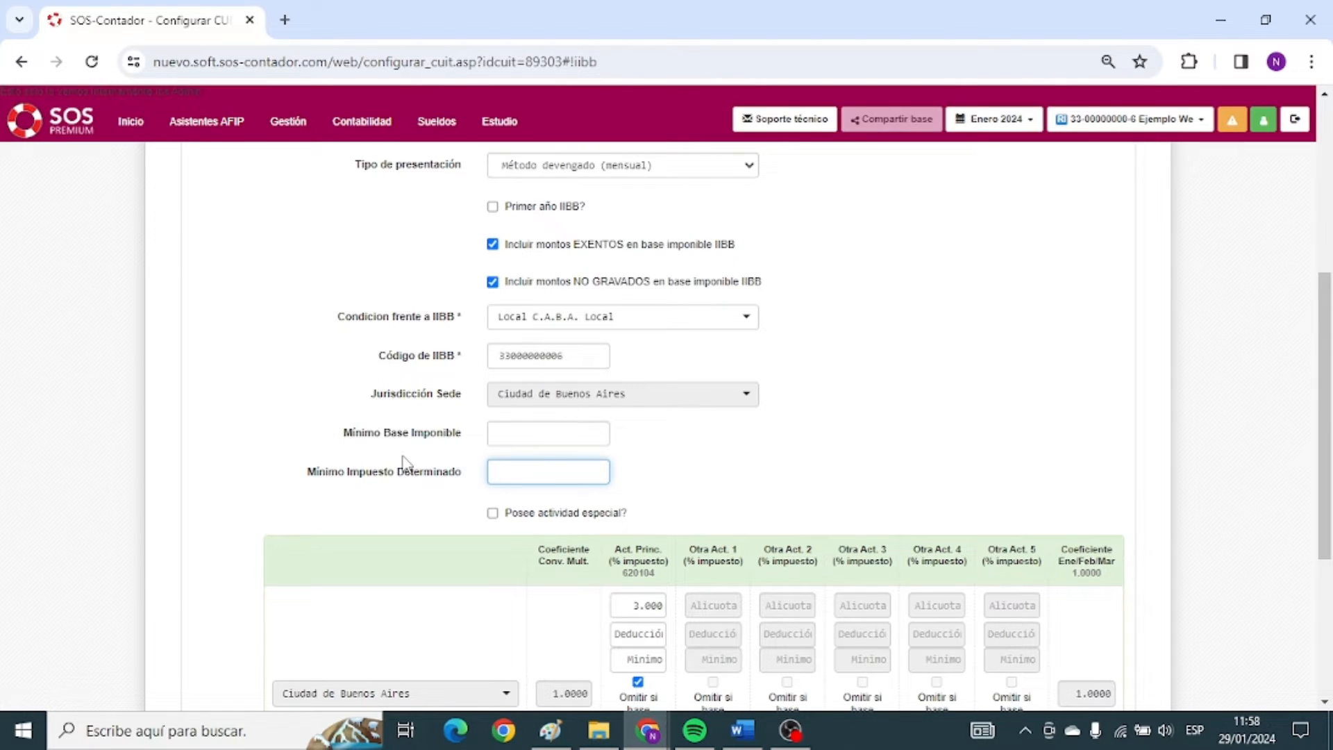
pyautogui.click(529, 318)
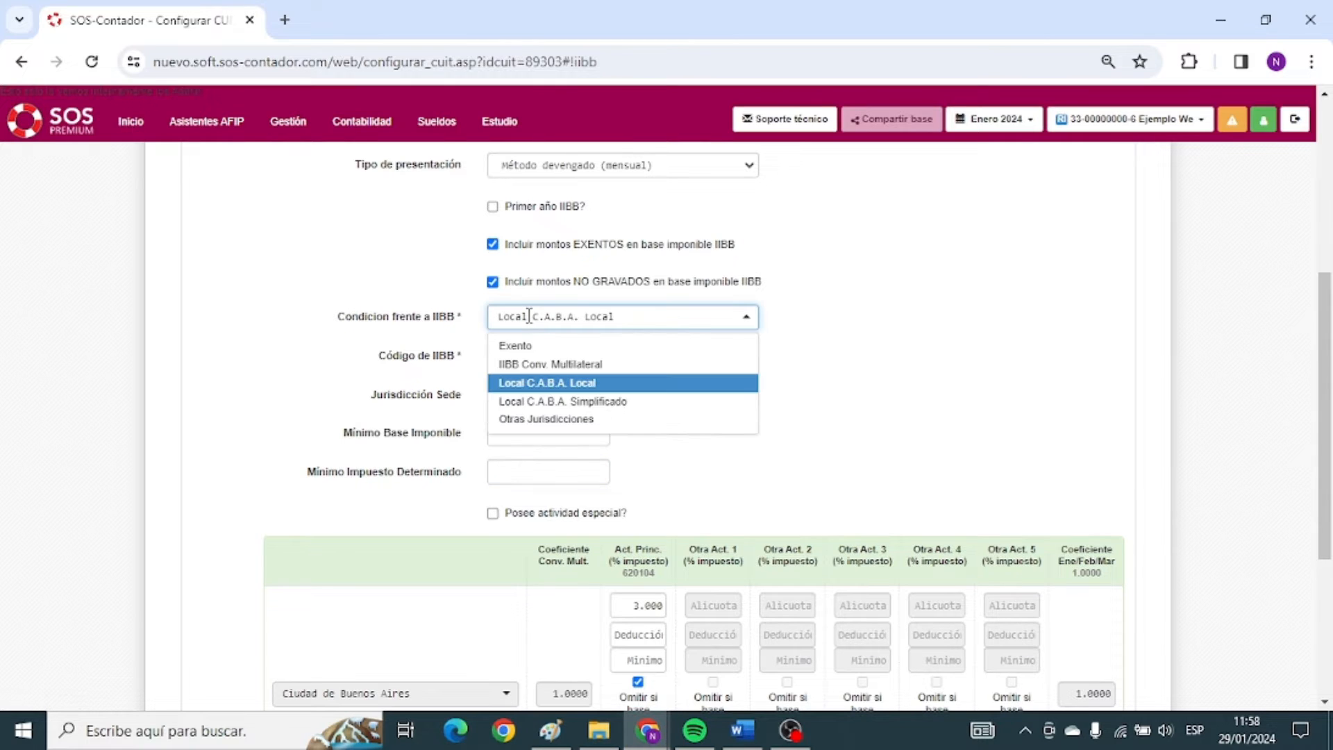
pyautogui.click(534, 363)
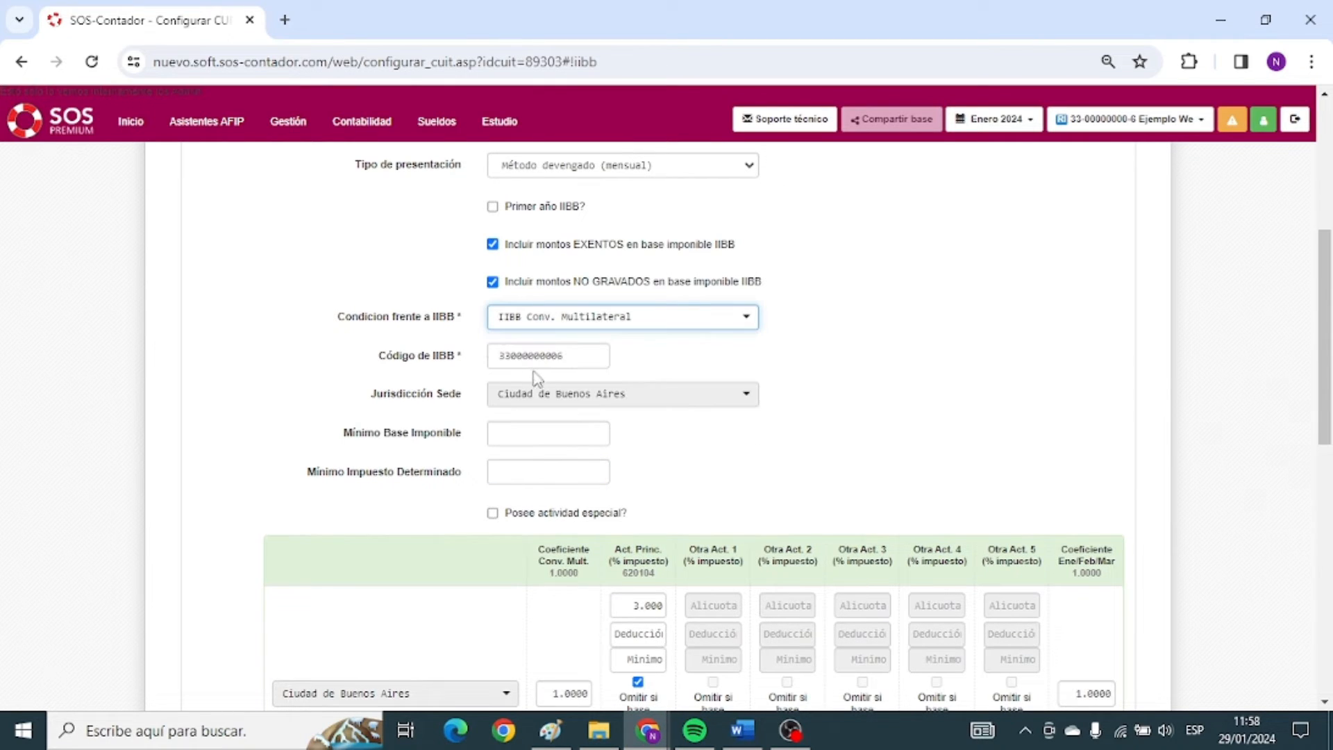
# Examine the notice below the jurisdiction table on direct assignment, correct coefficients and special activities, highlighting its sentences one by one.
pyautogui.scroll(-10, 310, 378)
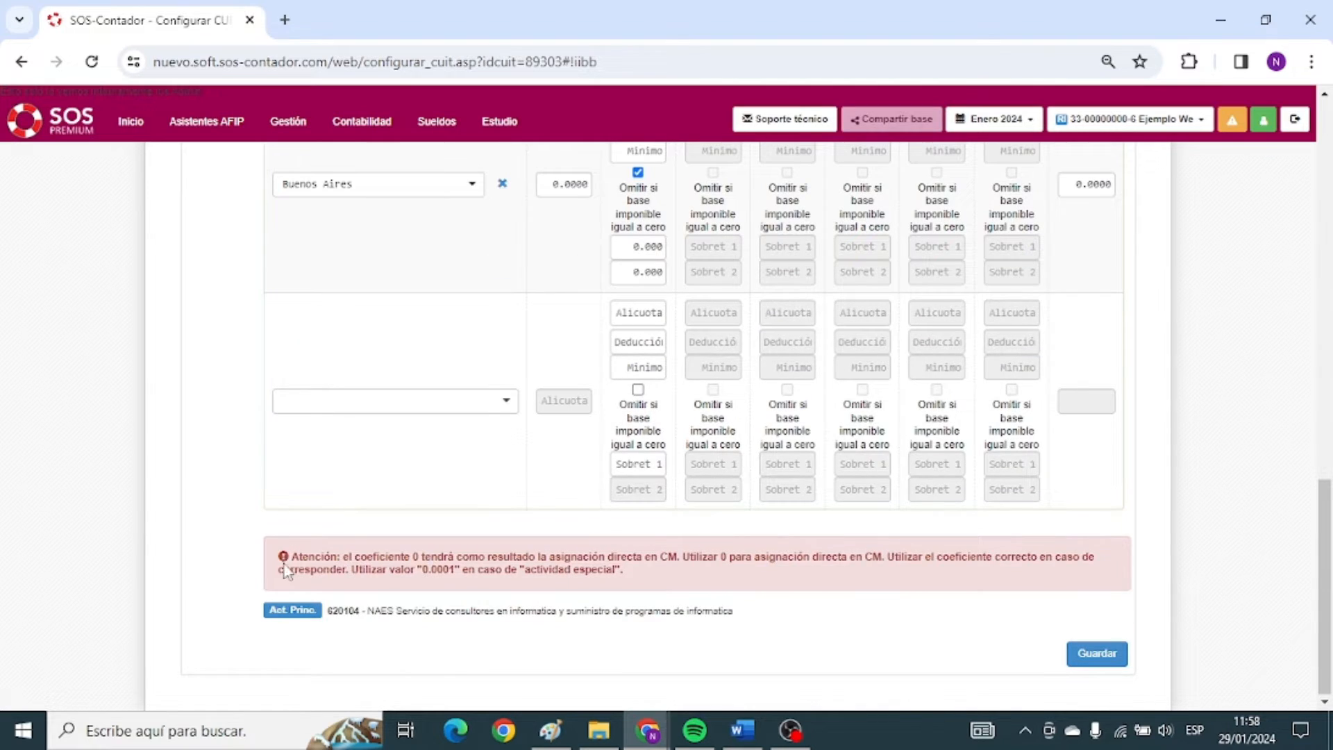
pyautogui.moveTo(288, 557); pyautogui.dragTo(482, 593)
pyautogui.click(347, 571)
pyautogui.moveTo(352, 559); pyautogui.dragTo(680, 561)
pyautogui.scroll(3, 622, 532)
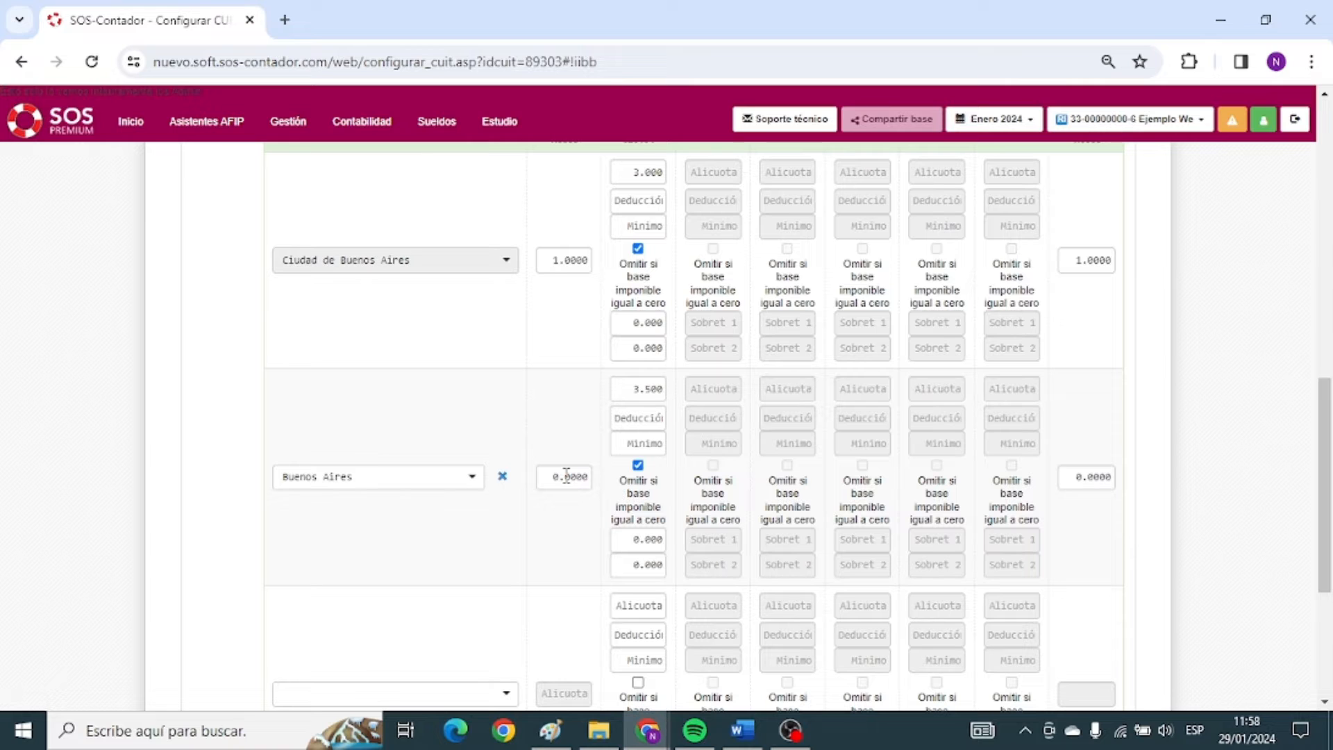
pyautogui.scroll(-4, 525, 467)
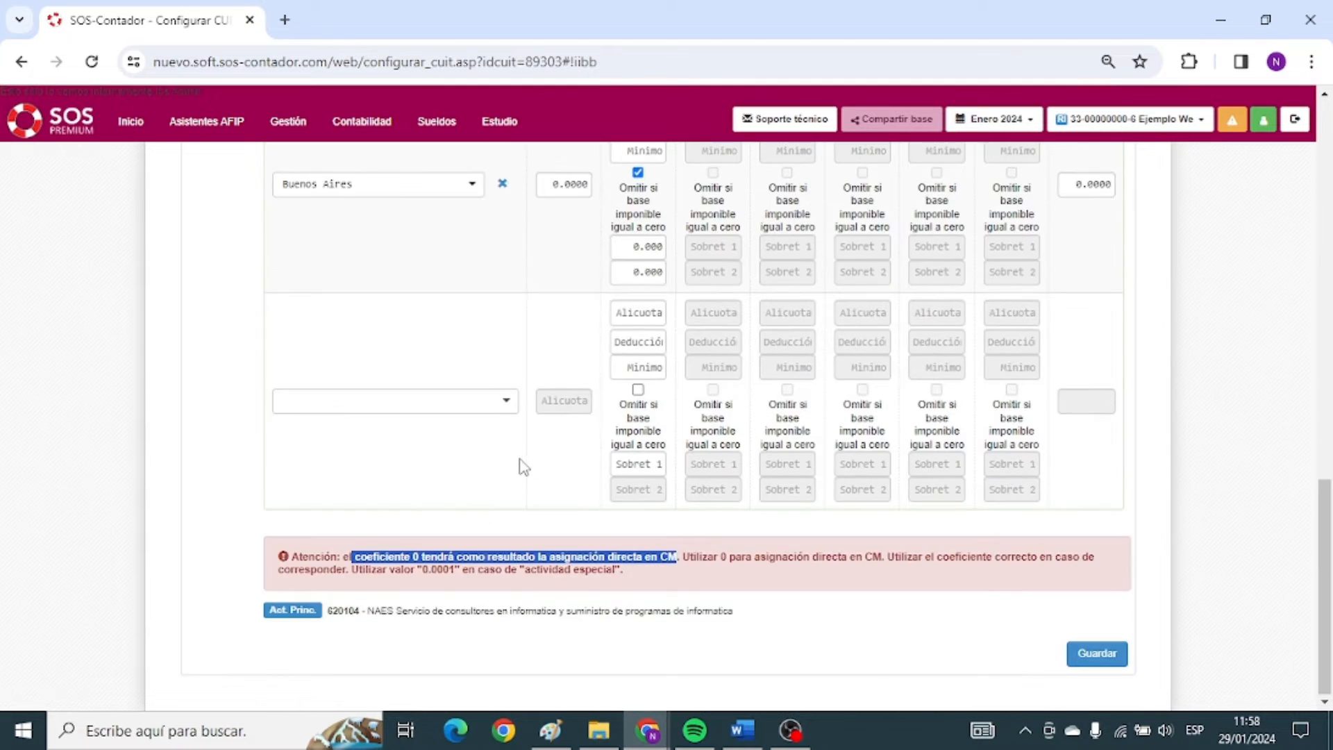
pyautogui.moveTo(689, 556); pyautogui.dragTo(1098, 571)
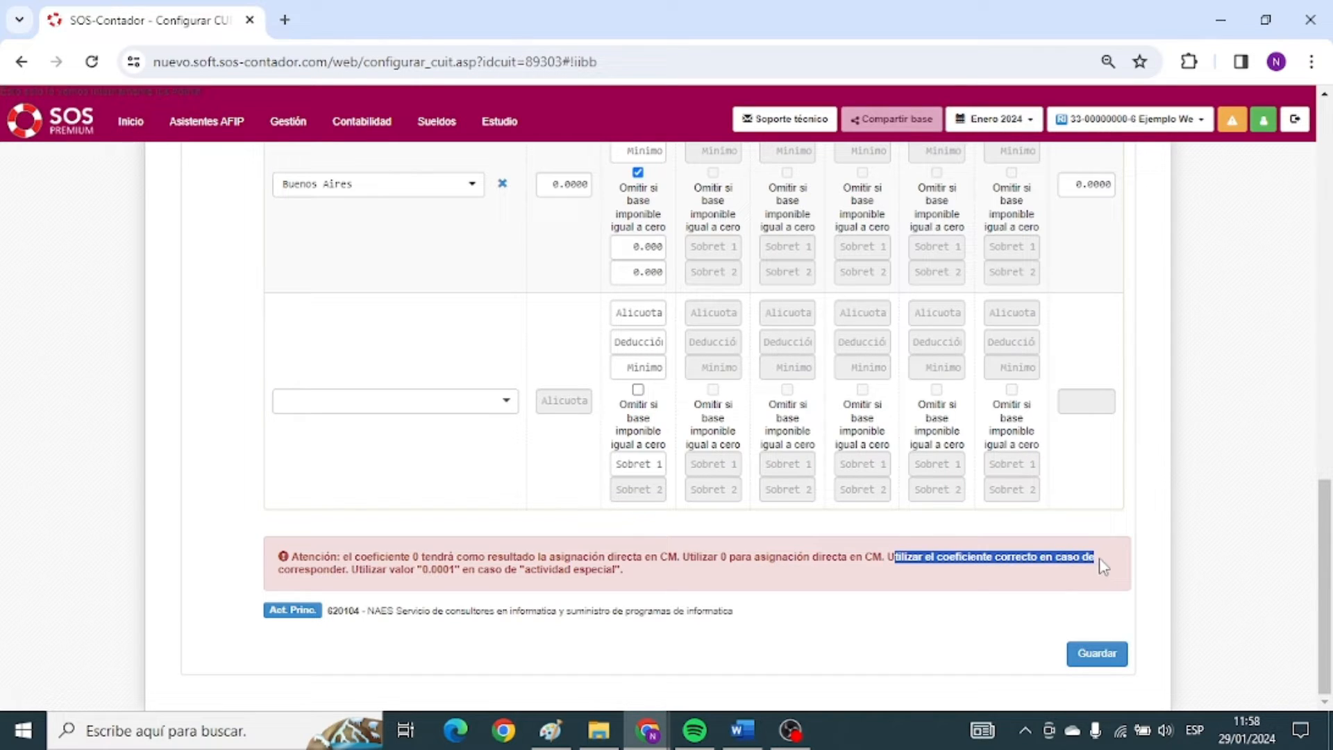
pyautogui.moveTo(305, 569); pyautogui.dragTo(617, 573)
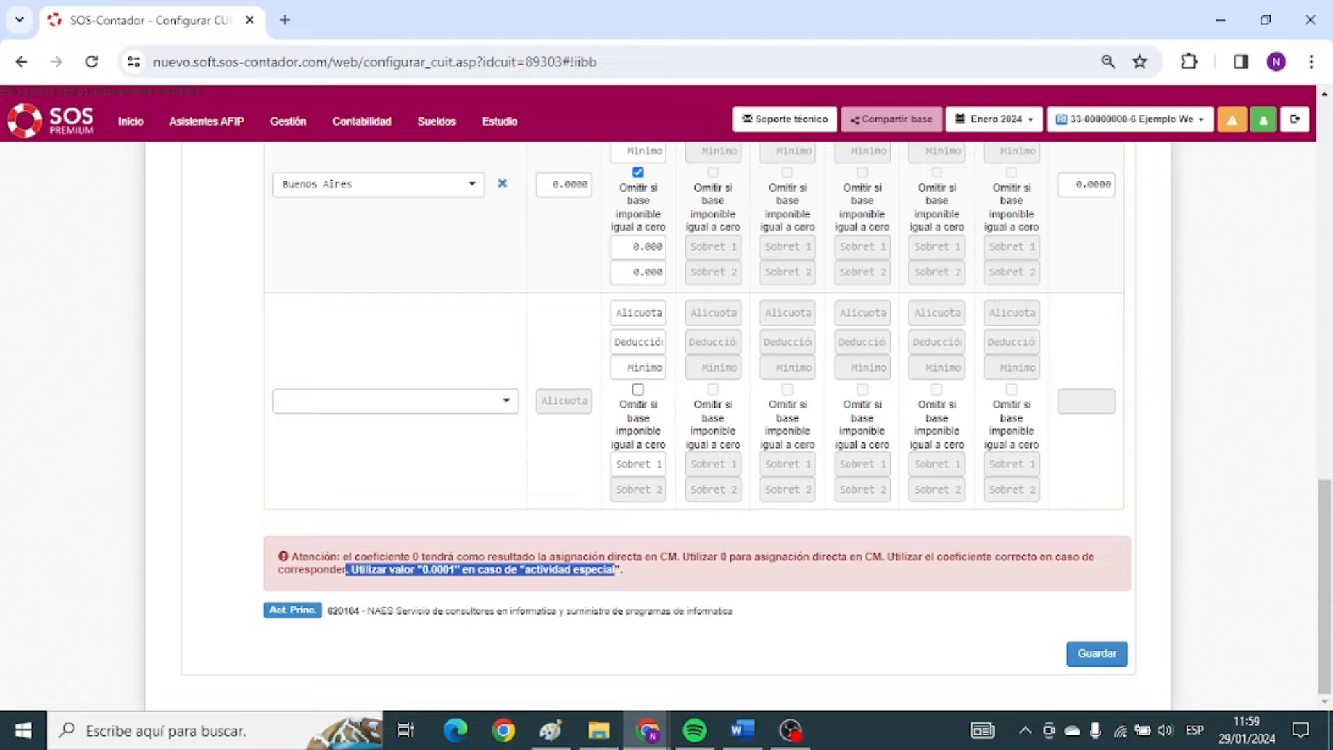
pyautogui.hotkey('alt', 'Tab')
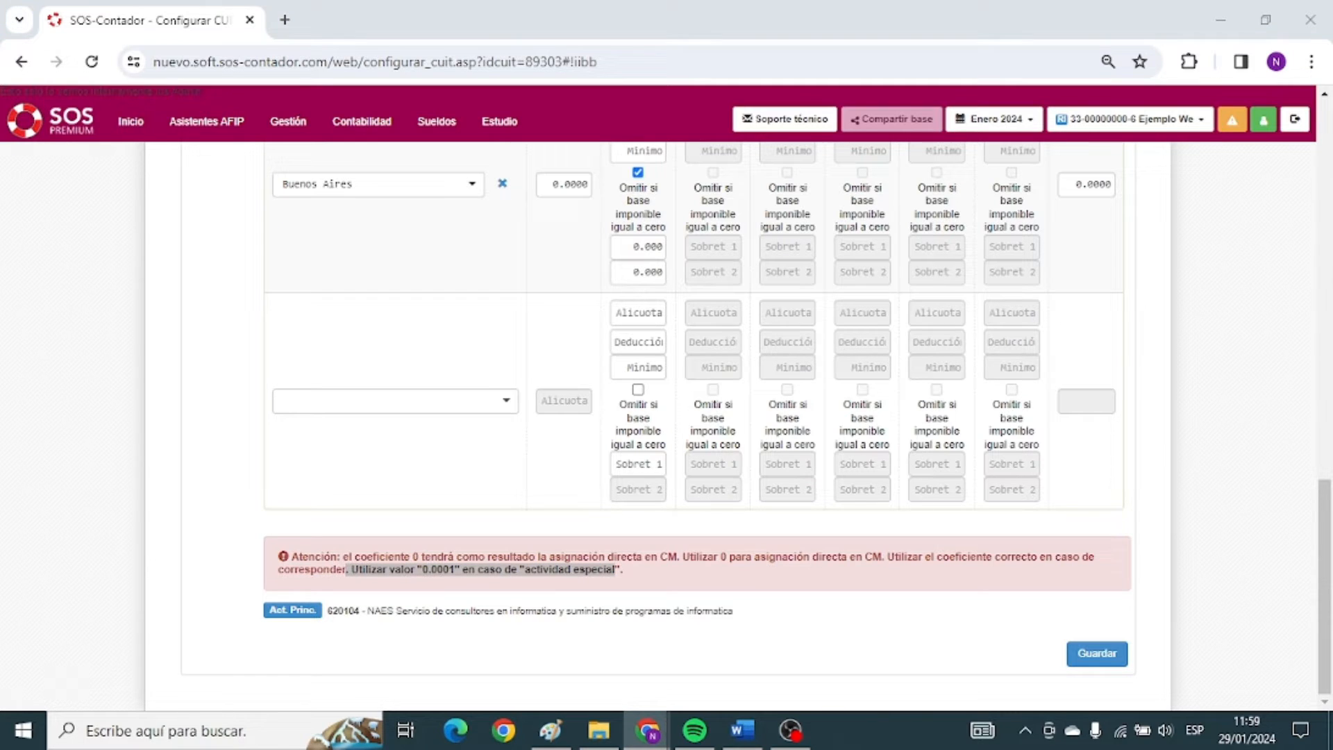
# Enable Posee actividad especial and enter Código de Régimen 10 and % Sede Act. Esp. 20 for the main activity.
pyautogui.scroll(7, 440, 351)
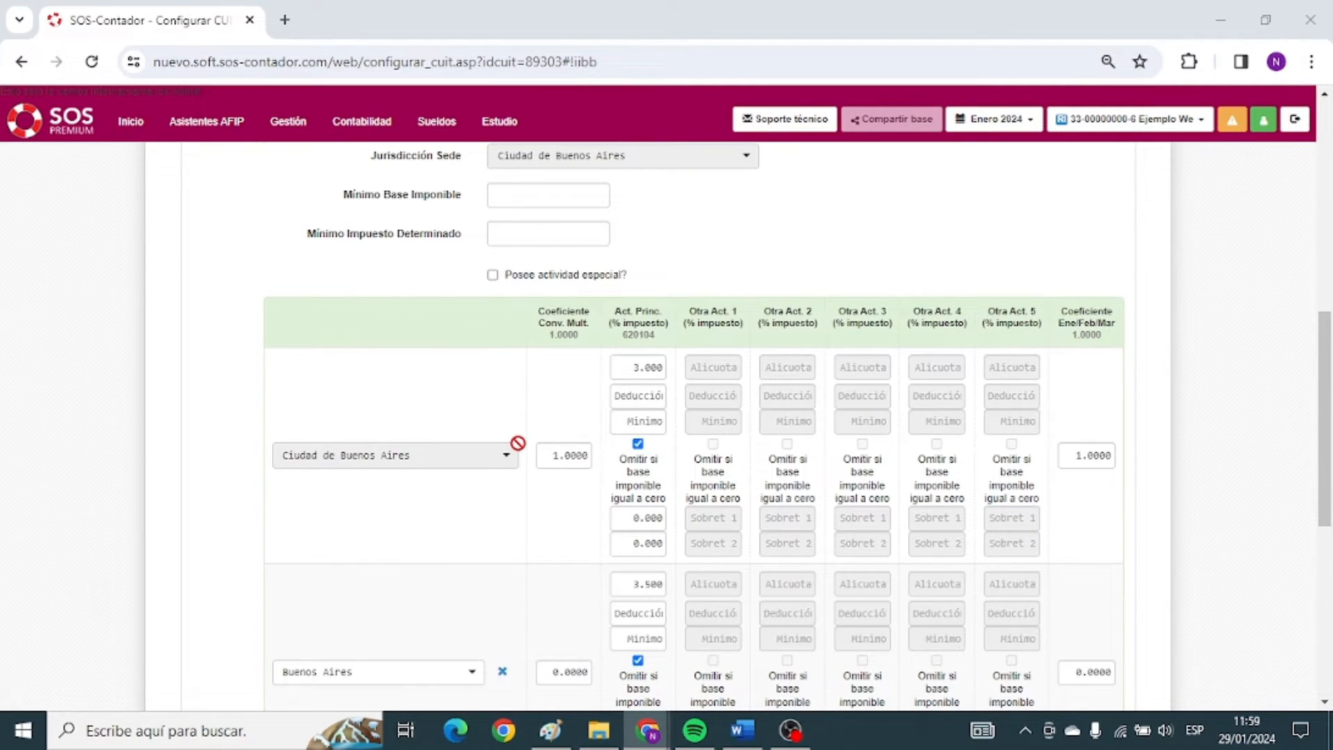
pyautogui.click(493, 274)
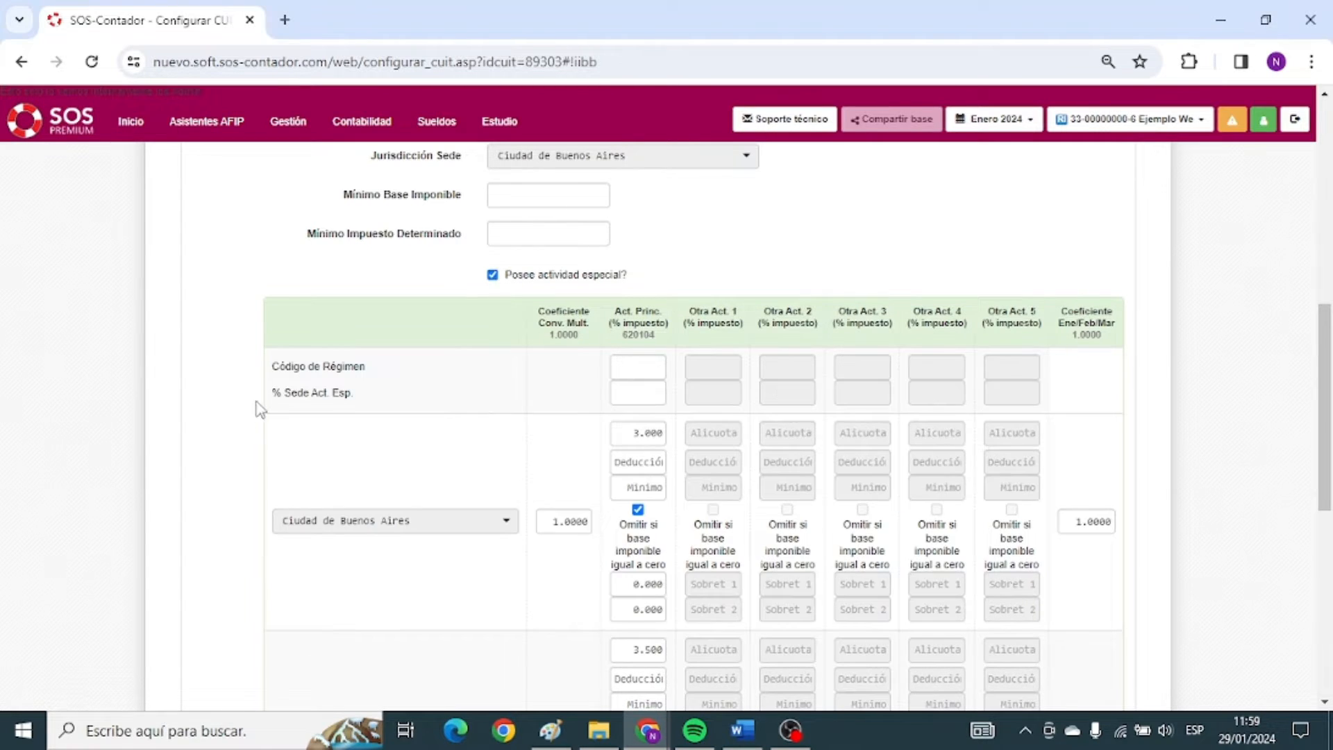
pyautogui.click(655, 369)
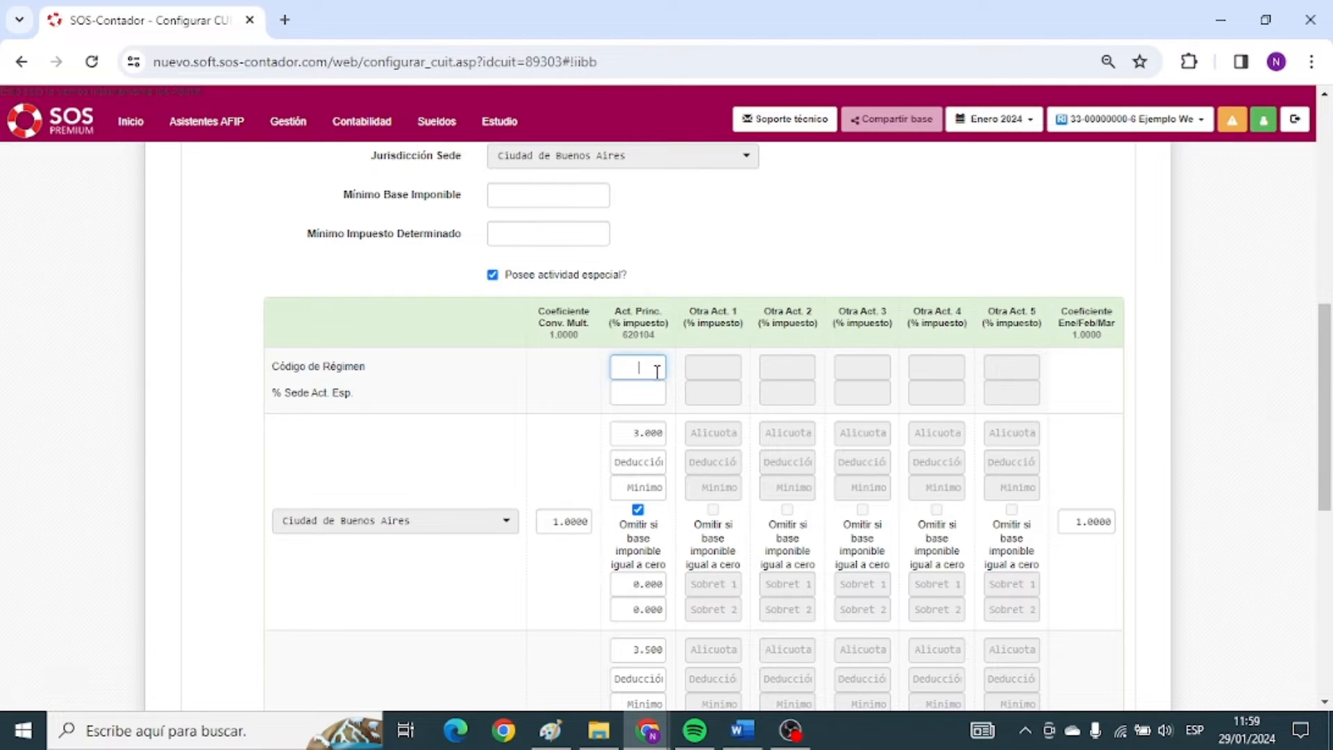
pyautogui.press('Tab')
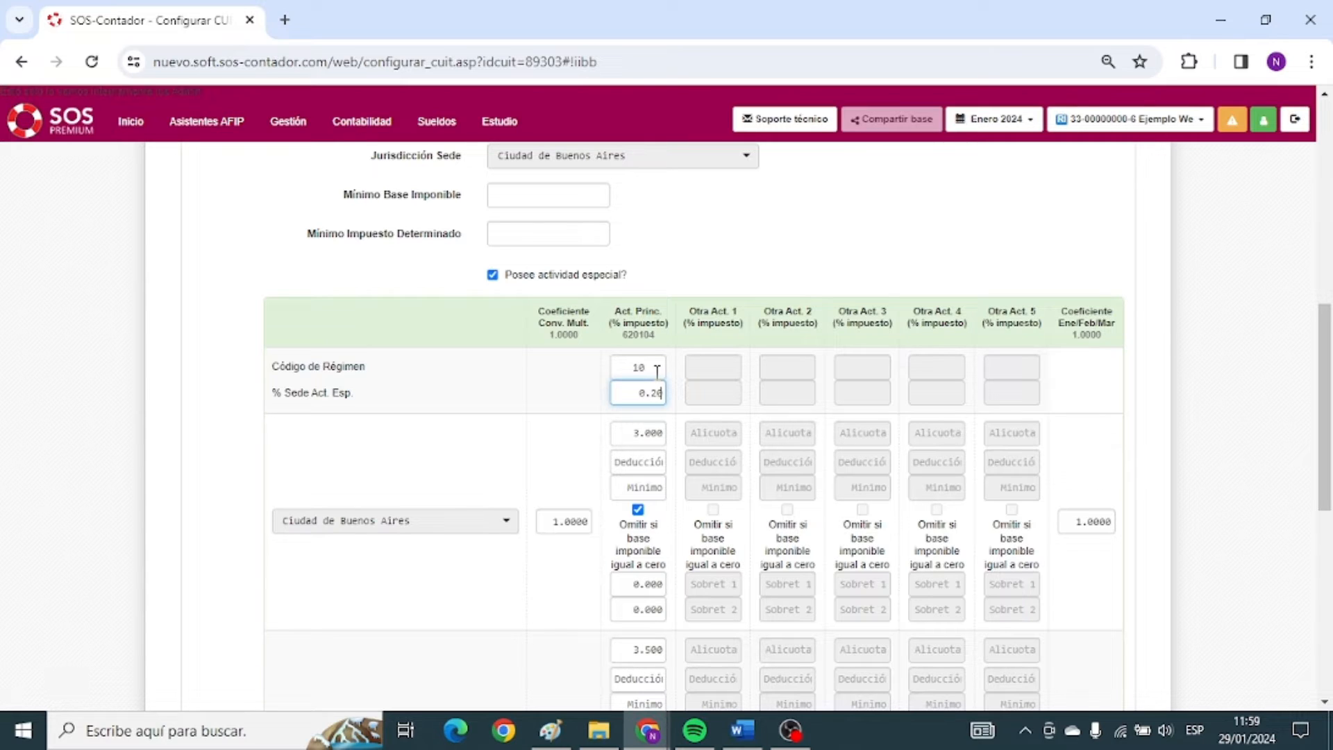
pyautogui.press('BackSpace')
pyautogui.click(649, 303)
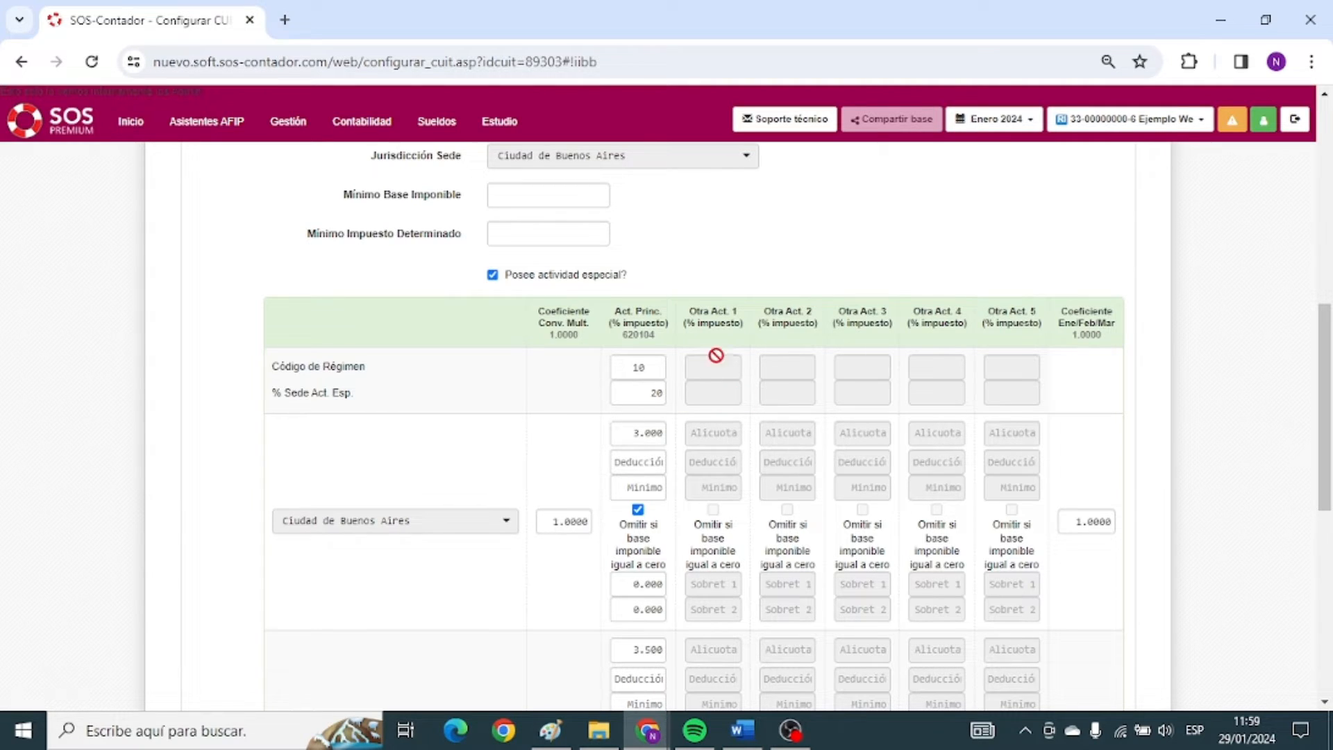
# Review the coefficients per jurisdiction and highlight the Coeficiente Conv. Mult. and Coeficiente Ene/Feb/Mar column headings.
pyautogui.scroll(-1, 587, 464)
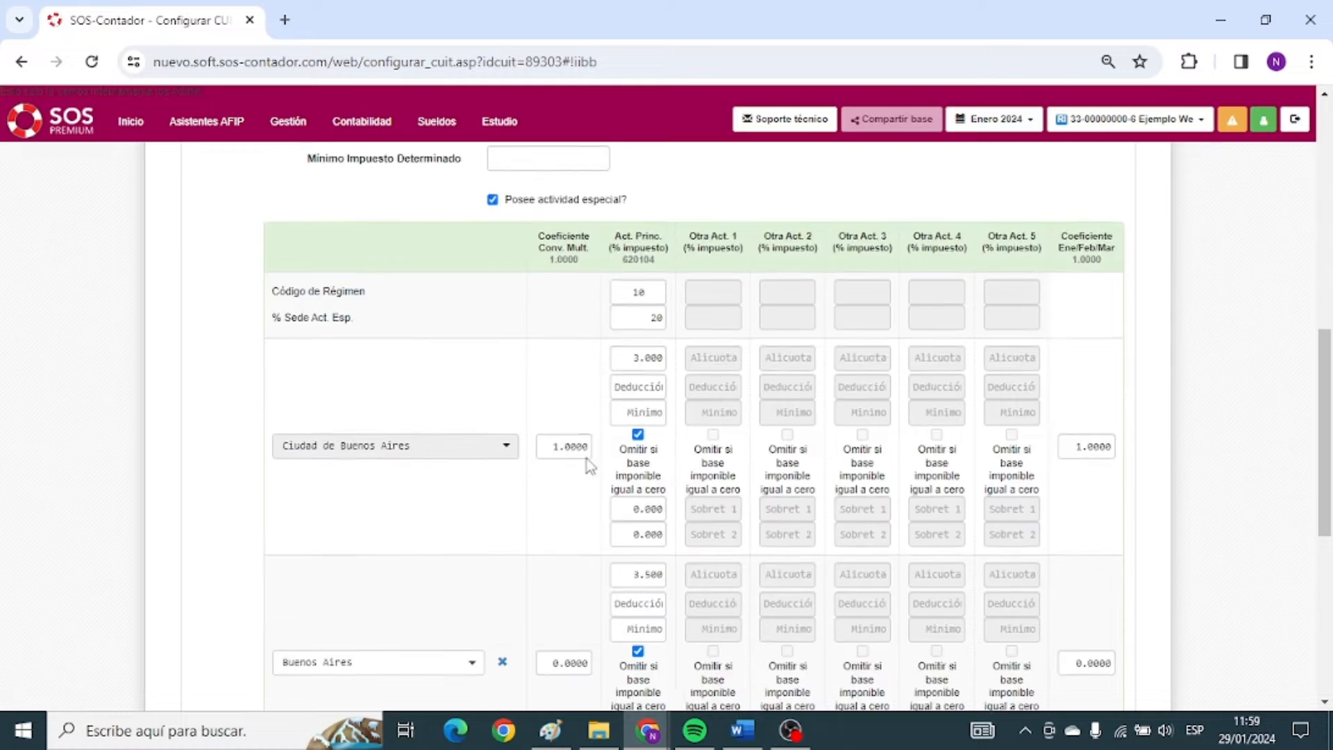
pyautogui.scroll(-2, 586, 464)
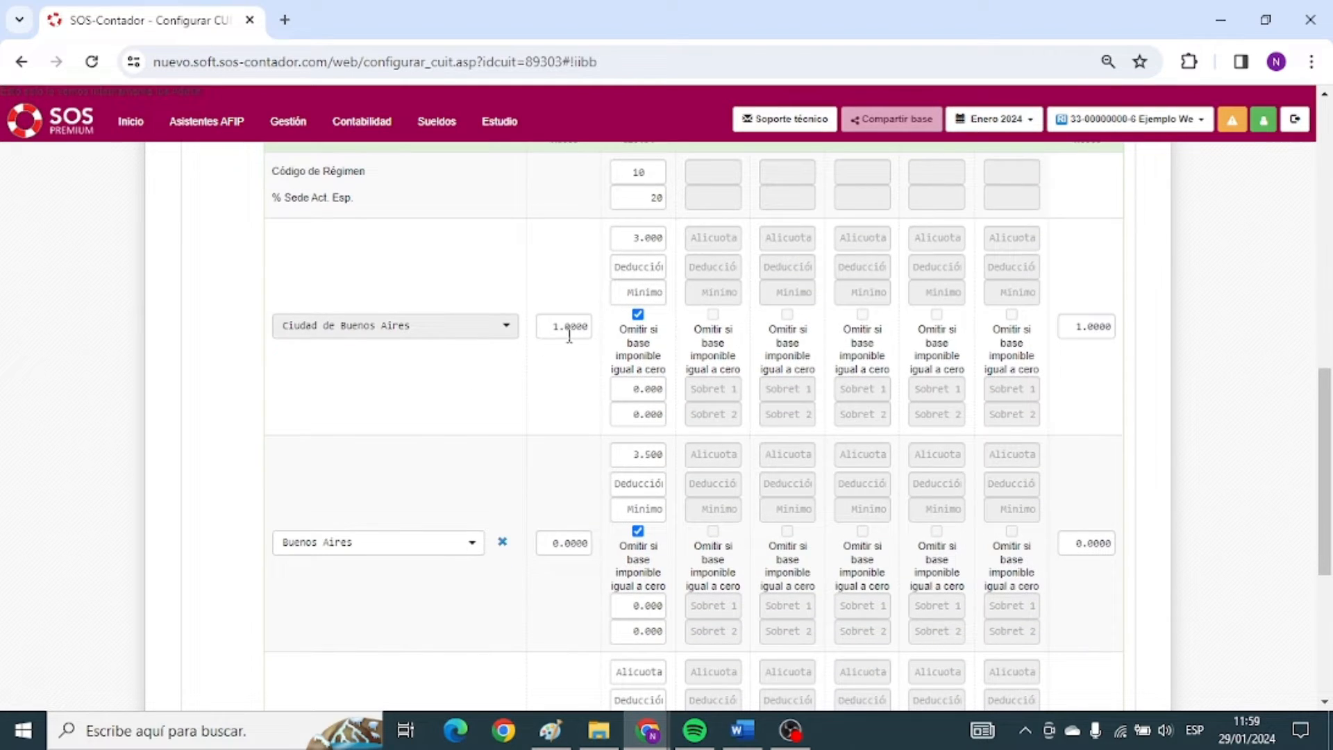
pyautogui.scroll(1, 534, 647)
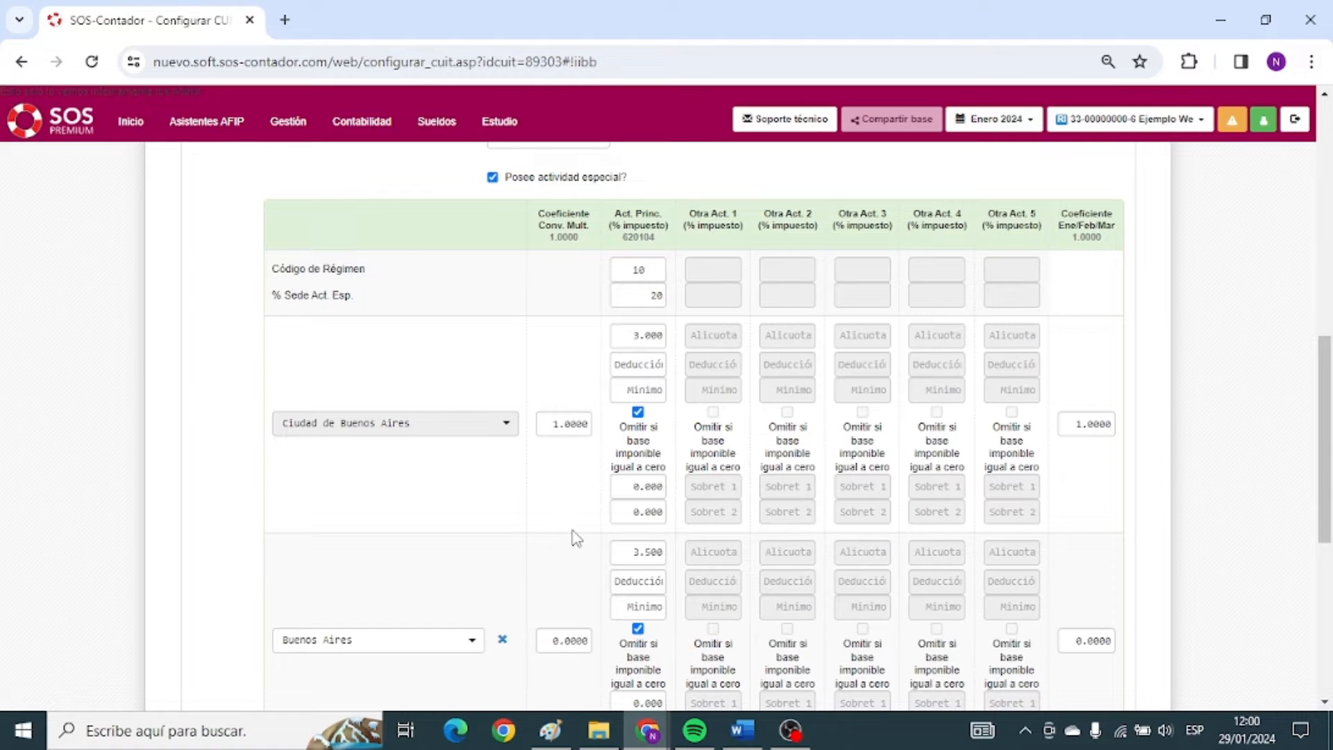
pyautogui.scroll(2, 575, 535)
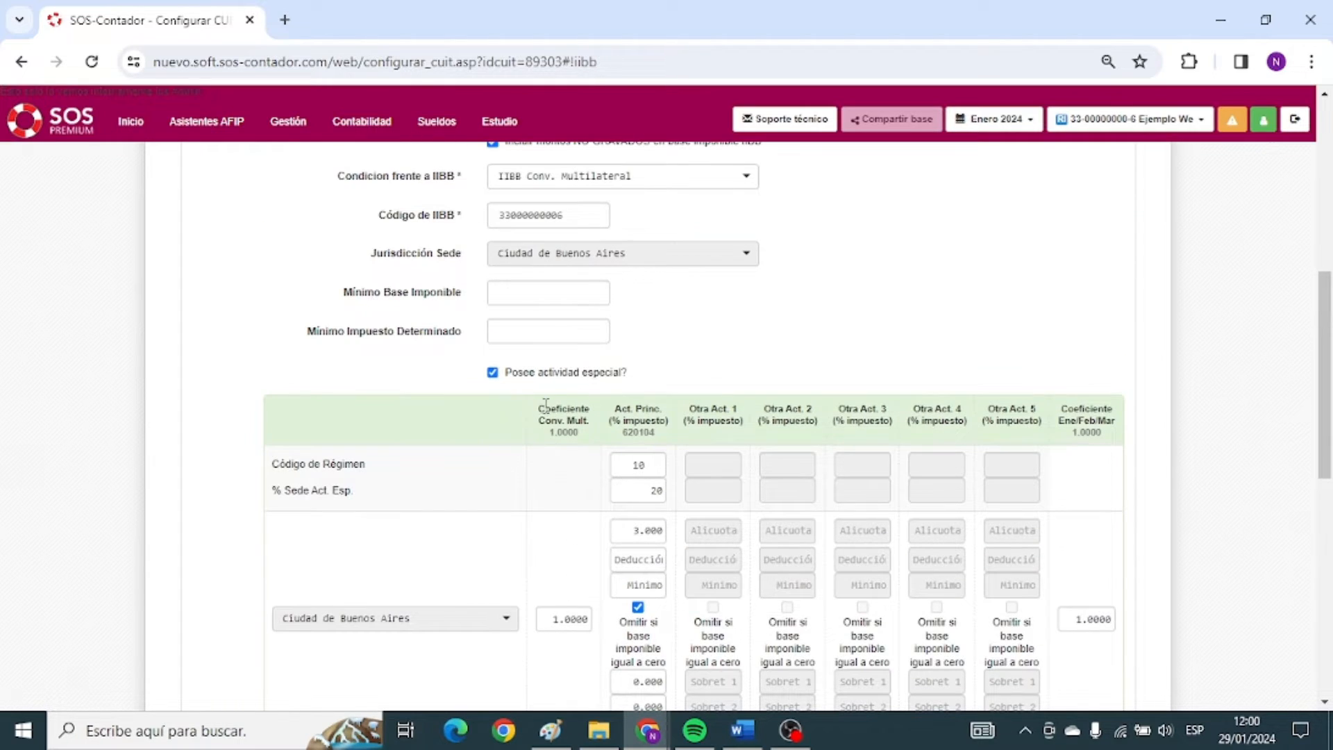
pyautogui.moveTo(540, 404); pyautogui.dragTo(571, 435)
pyautogui.moveTo(1067, 410); pyautogui.dragTo(1121, 428)
# Select the Ene/Feb/Mar coefficient of Ciudad de Buenos Aires and look over the remaining jurisdiction rows.
pyautogui.scroll(-3, 1046, 419)
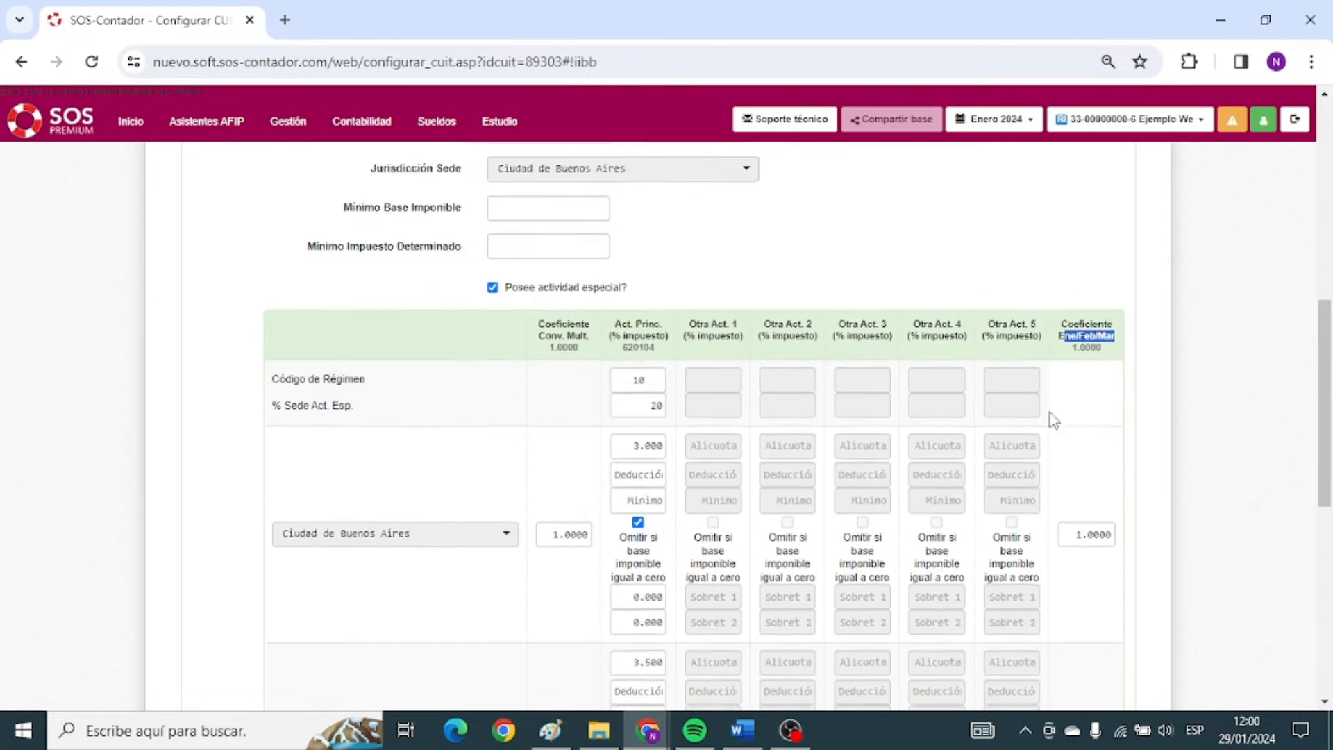
pyautogui.click(1063, 426)
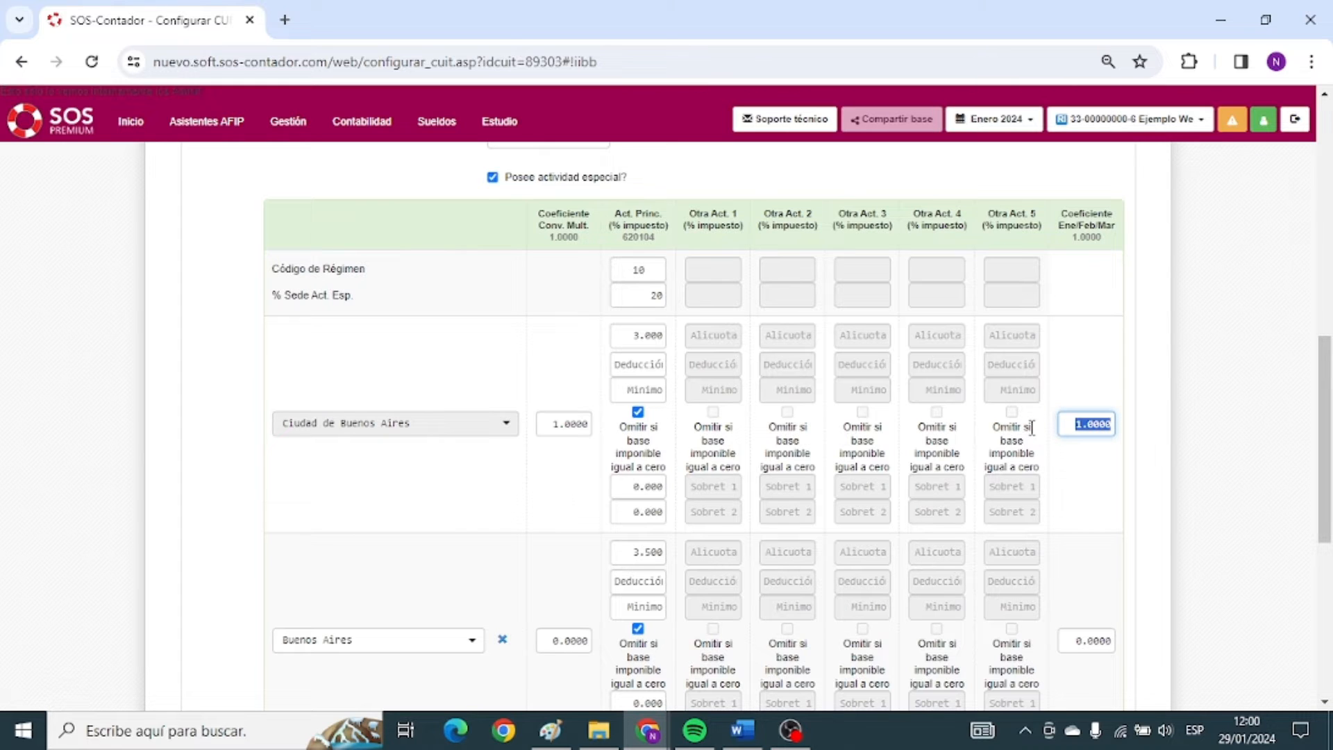
pyautogui.scroll(-5, 1030, 427)
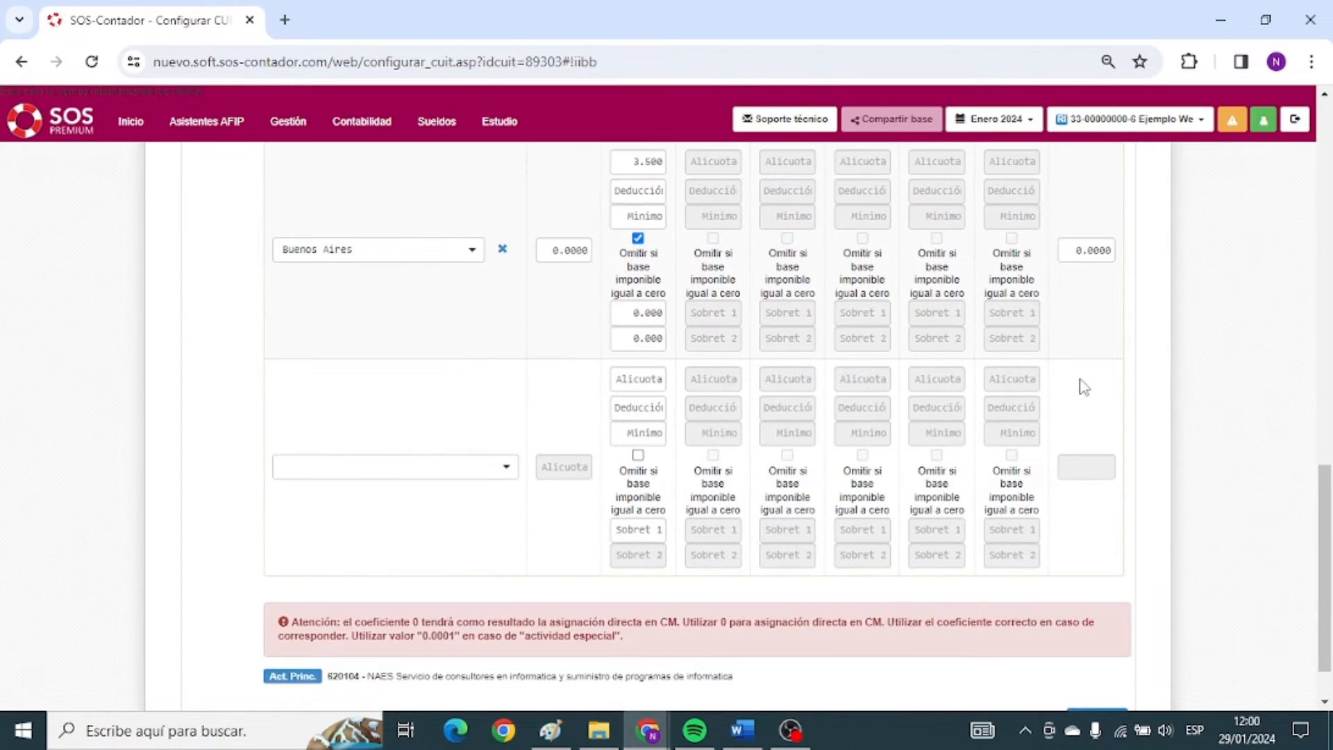
pyautogui.scroll(6, 1083, 392)
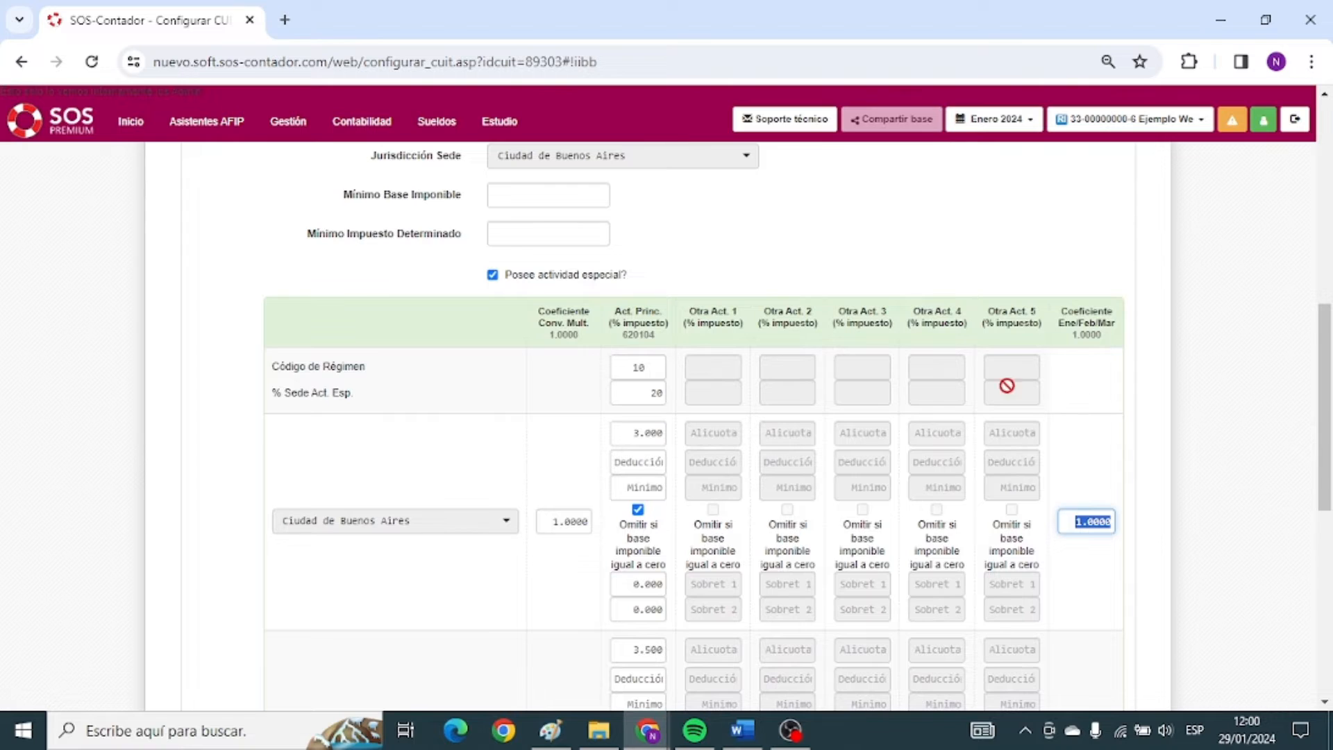
pyautogui.scroll(-6, 972, 382)
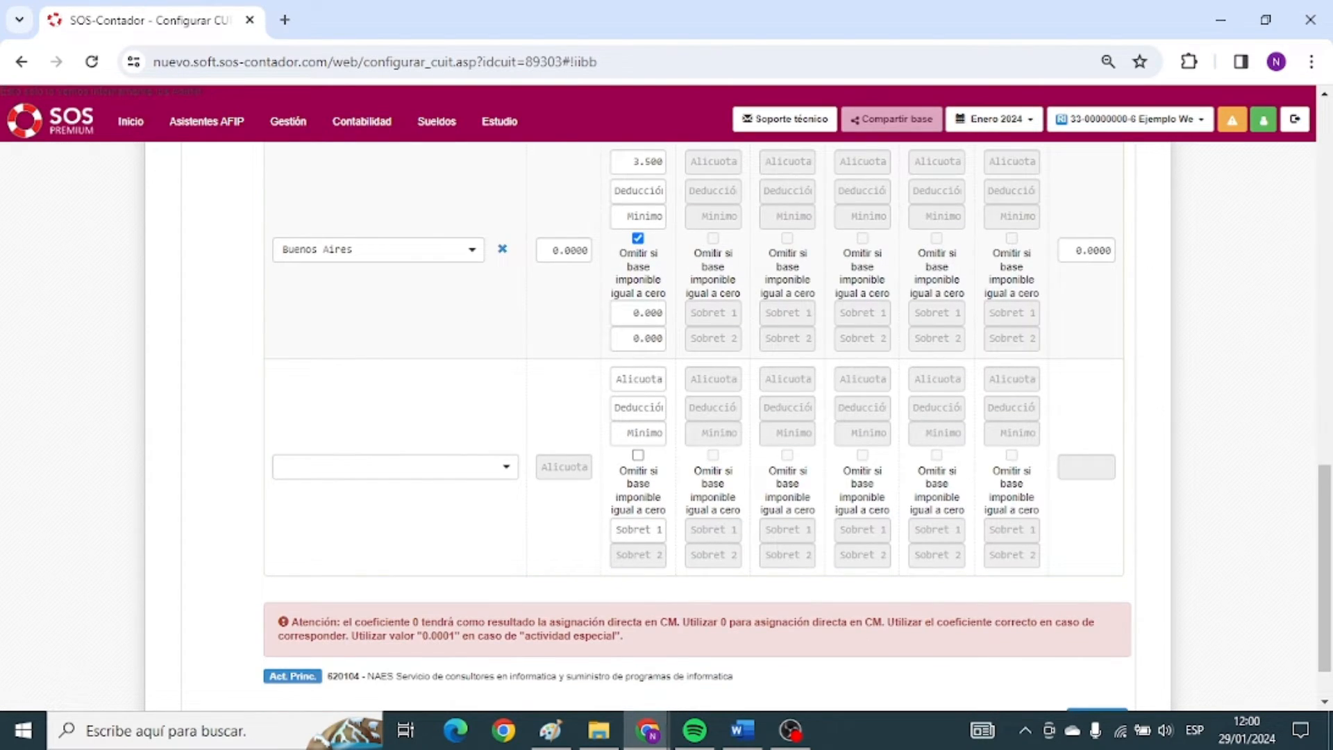
# Open the Whatsapp / Mail / Impresión configuration and highlight the heading about sending vouchers by WhatsApp.
pyautogui.scroll(12, 619, 345)
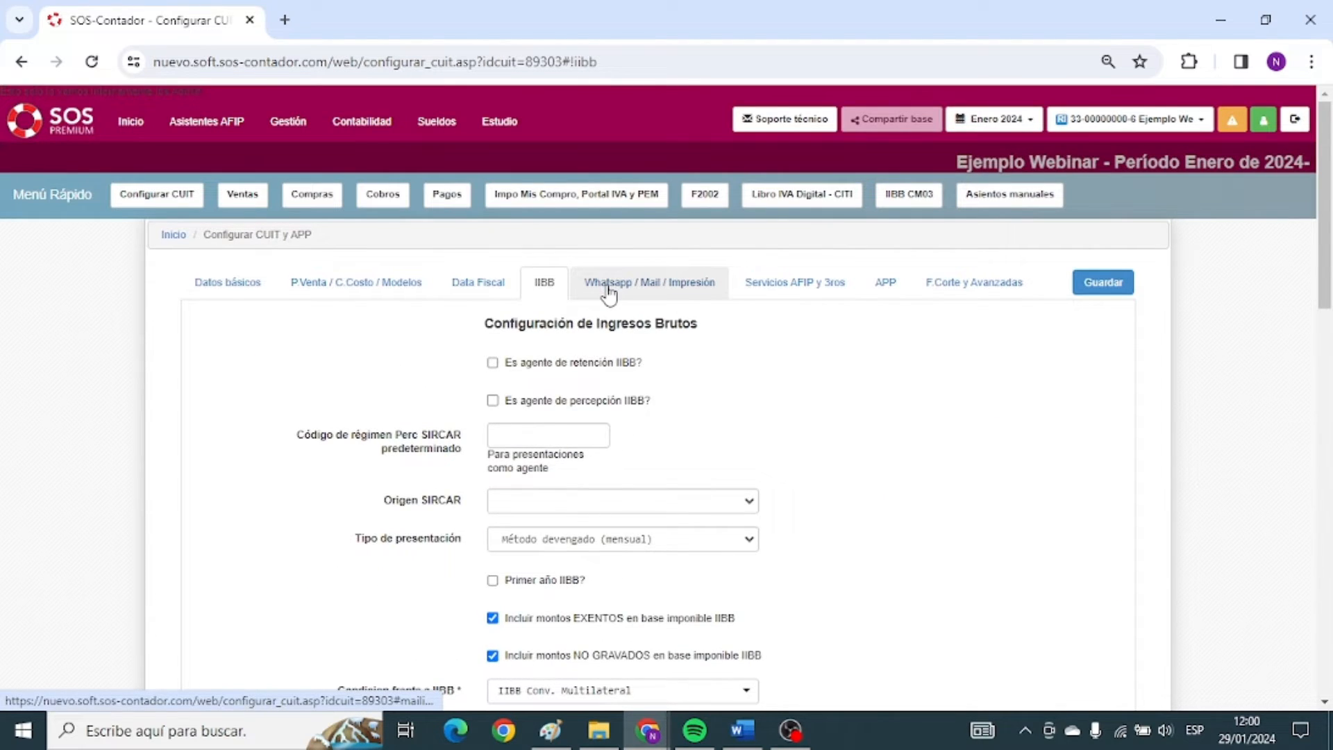
pyautogui.click(608, 293)
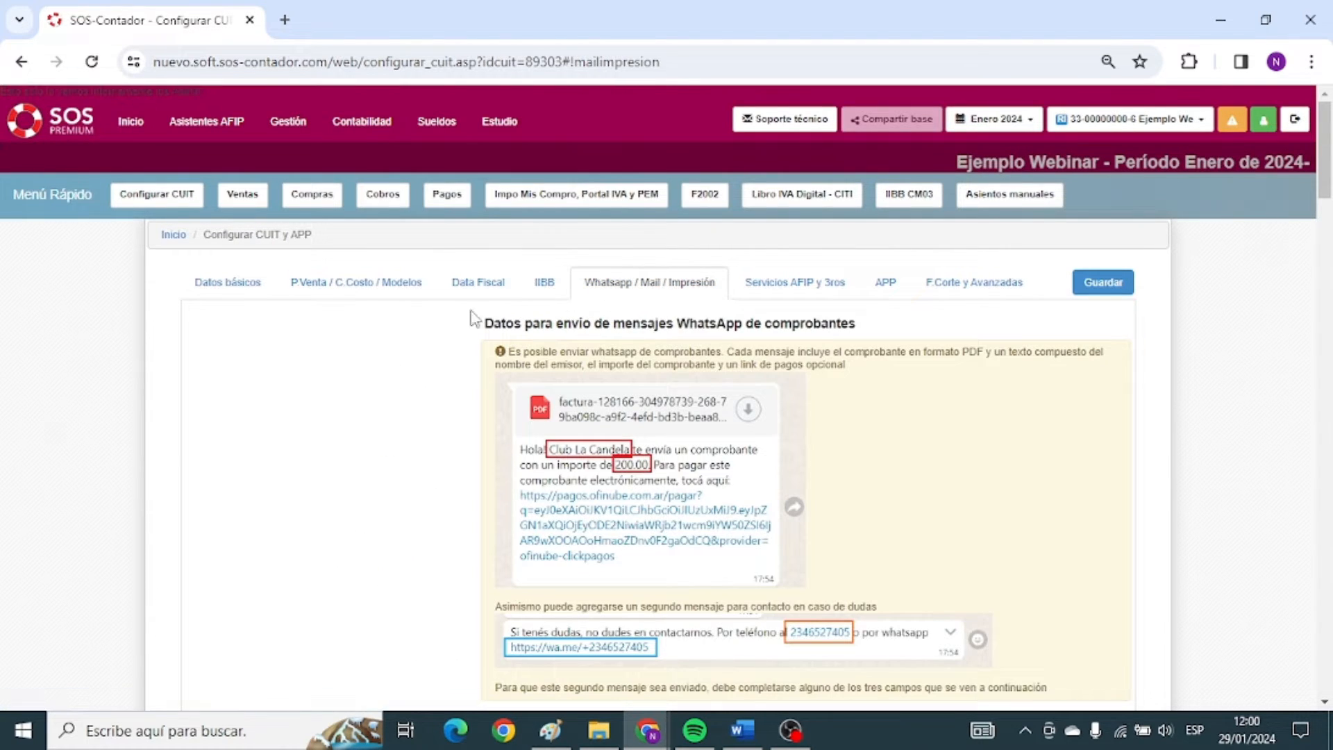
pyautogui.moveTo(472, 317); pyautogui.dragTo(944, 347)
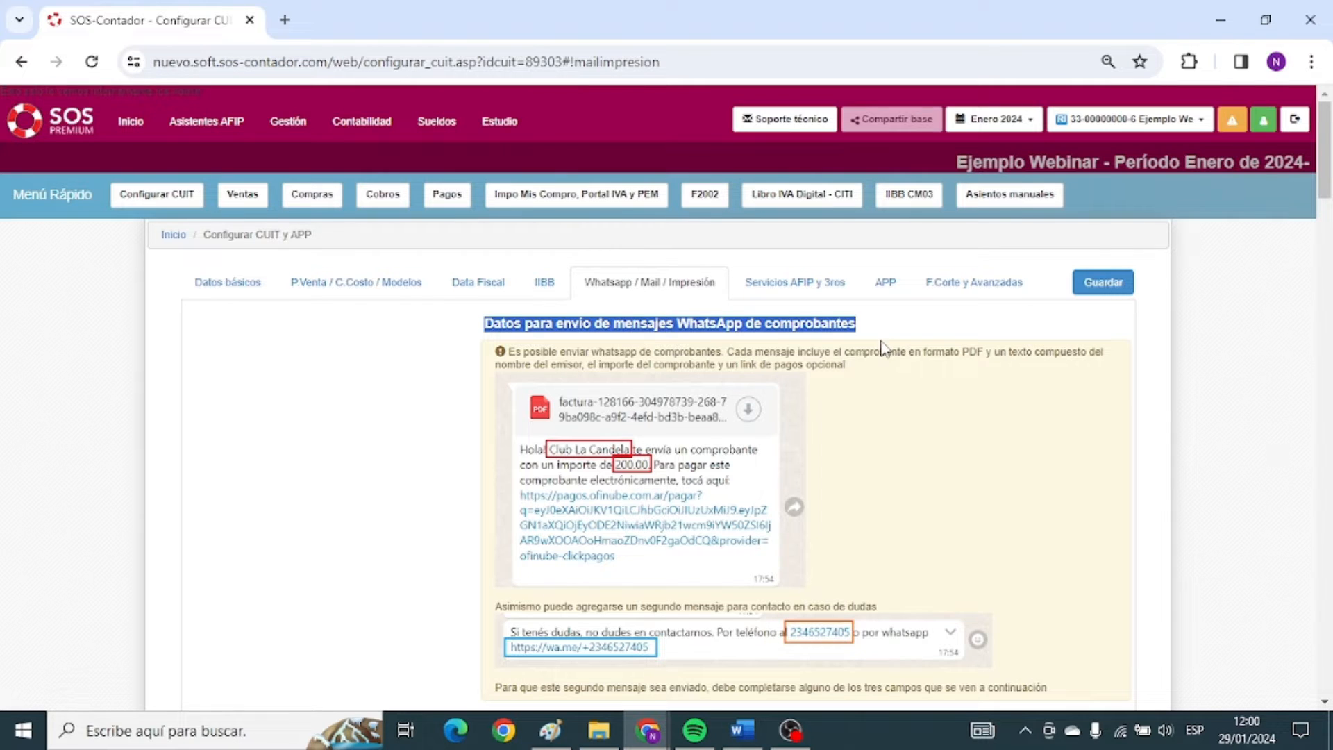
pyautogui.moveTo(555, 323); pyautogui.dragTo(850, 318)
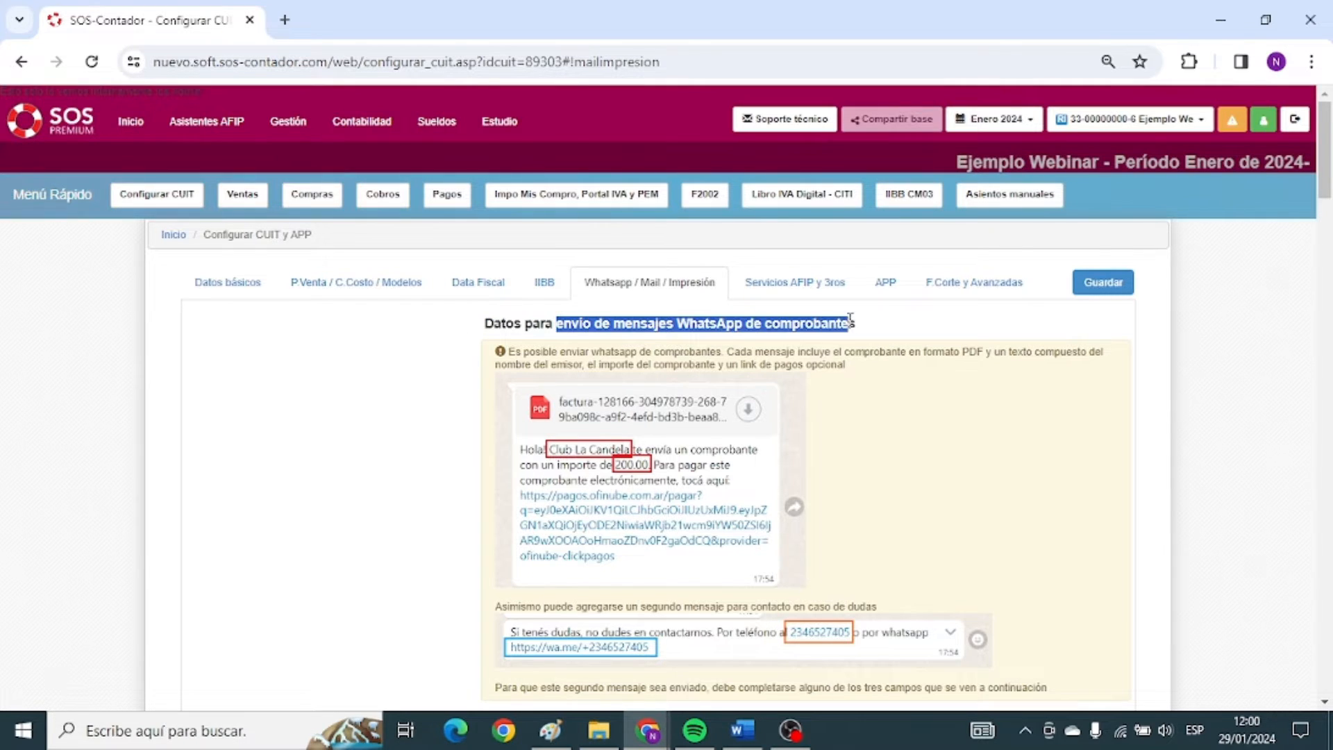
pyautogui.click(863, 338)
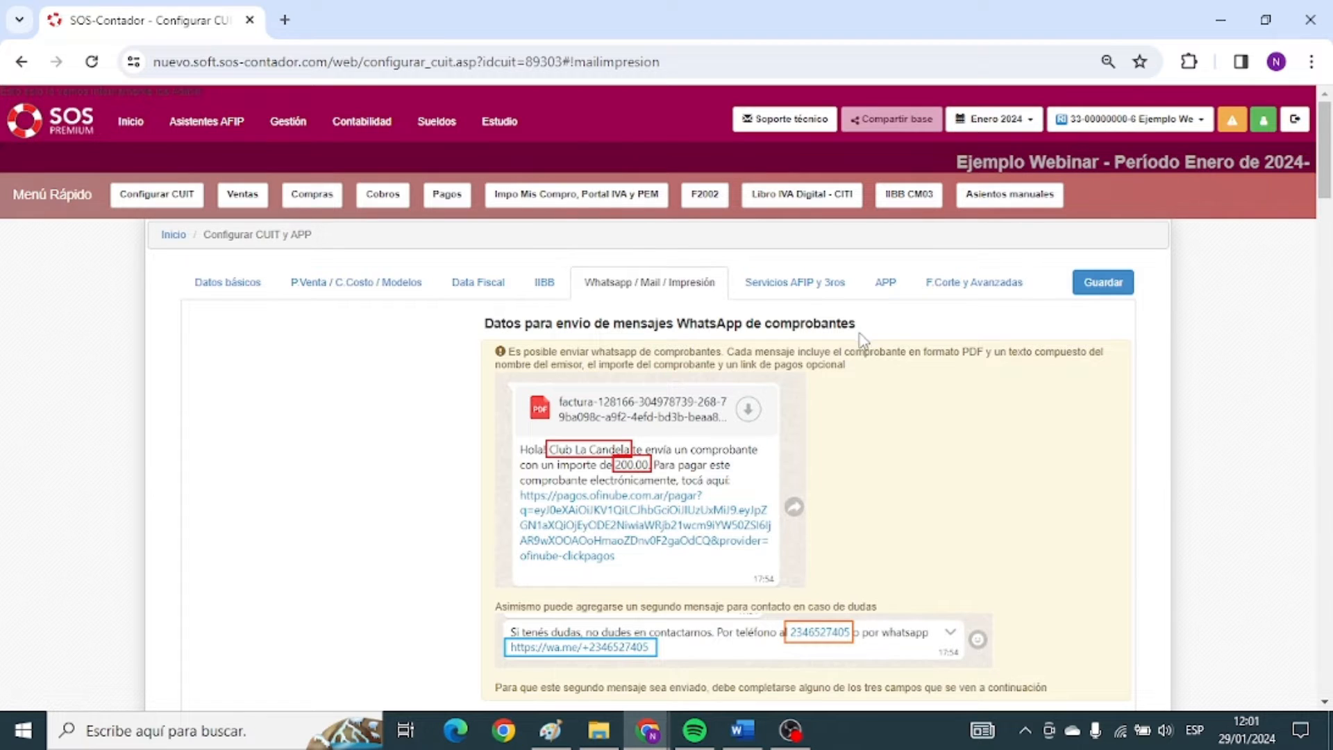
# Open the Ventas page in a separate browser tab and switch to it.
pyautogui.click(130, 124)
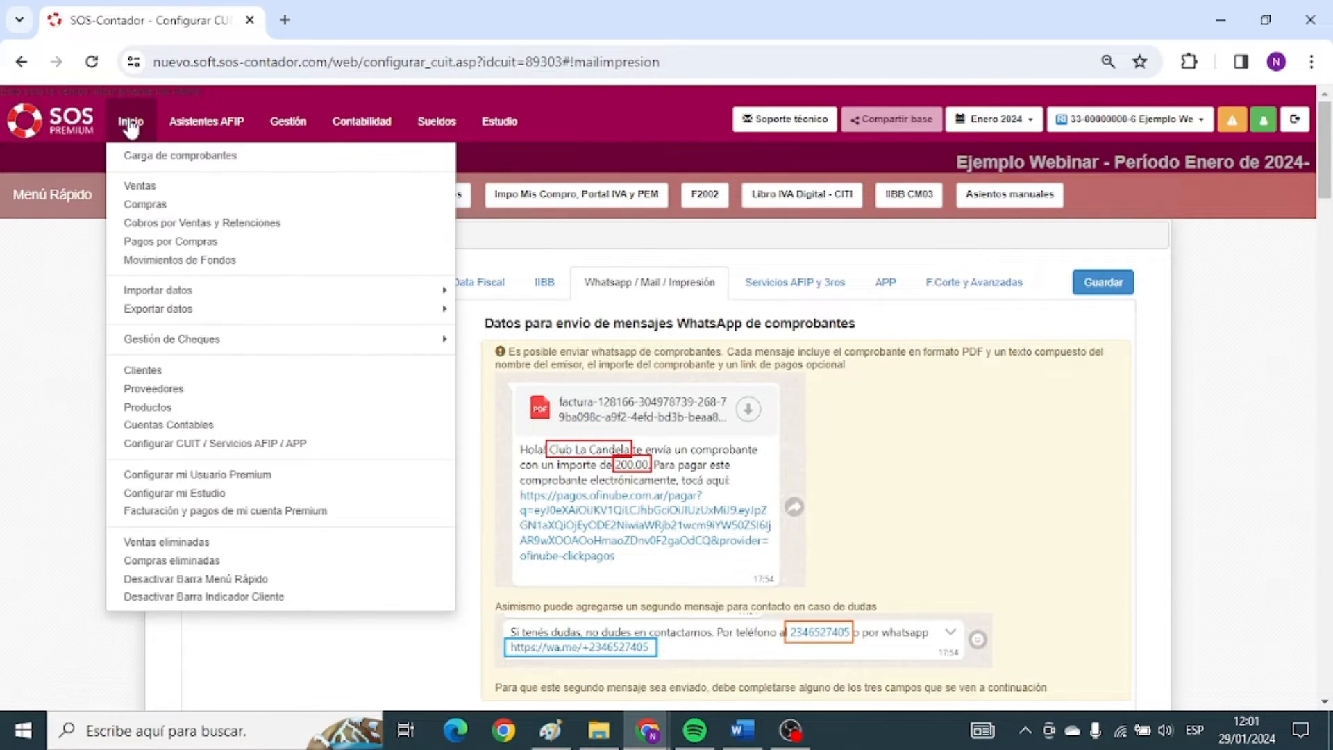
pyautogui.middleClick(136, 185)
pyautogui.click(311, 10)
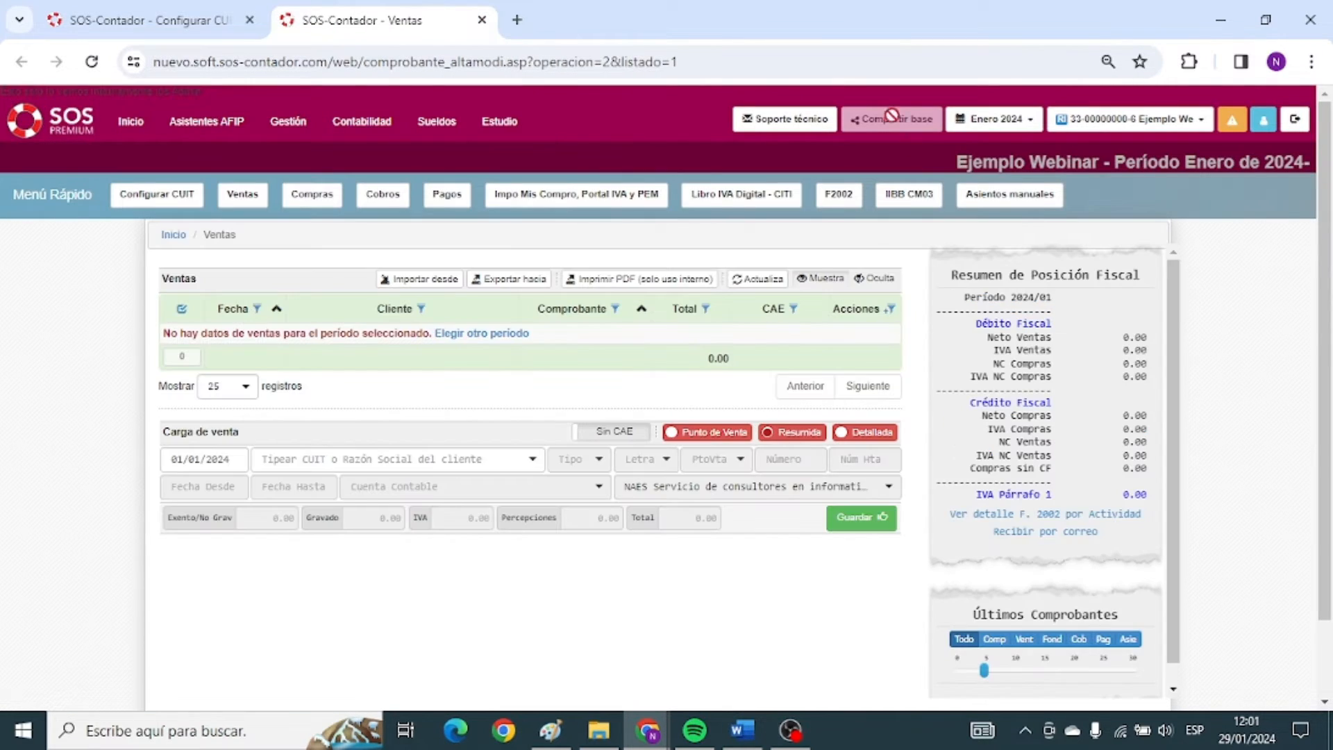
# Change the working period to Diciembre 2021.
pyautogui.click(993, 119)
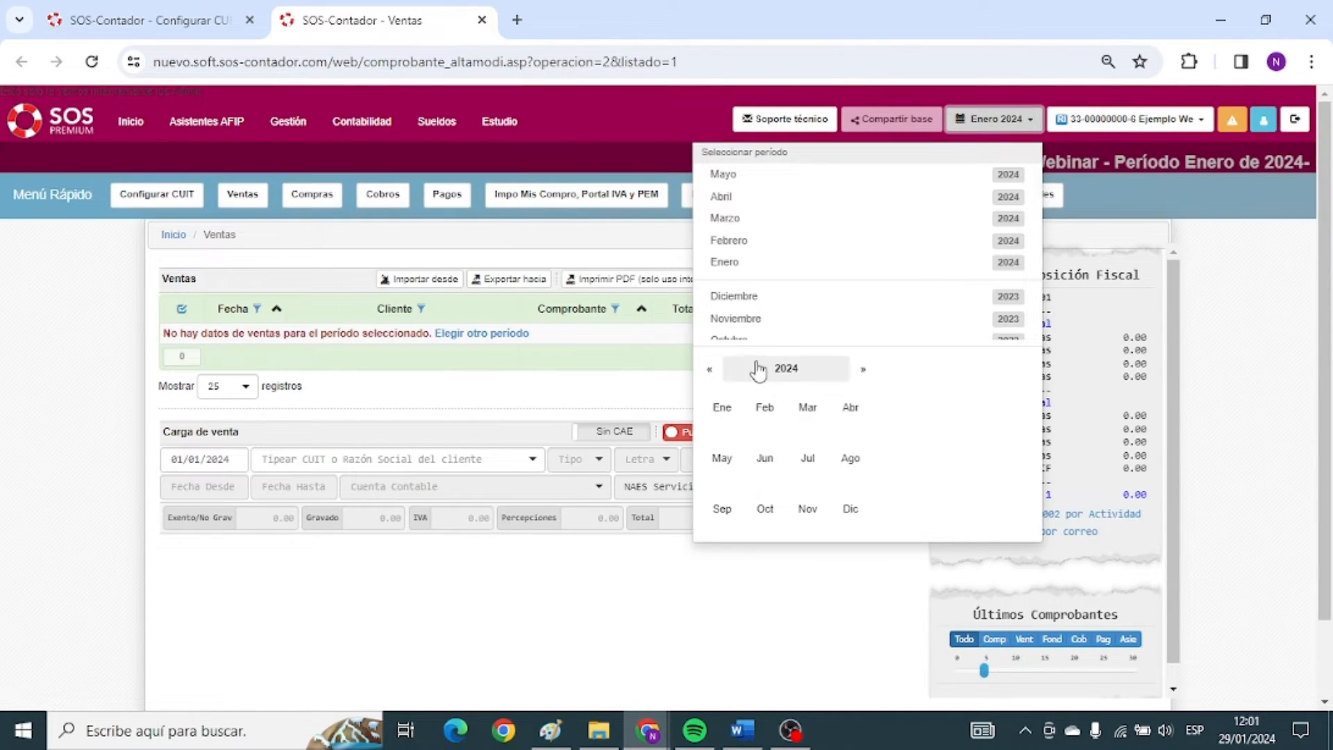
pyautogui.click(709, 369)
pyautogui.click(709, 368)
pyautogui.click(709, 368)
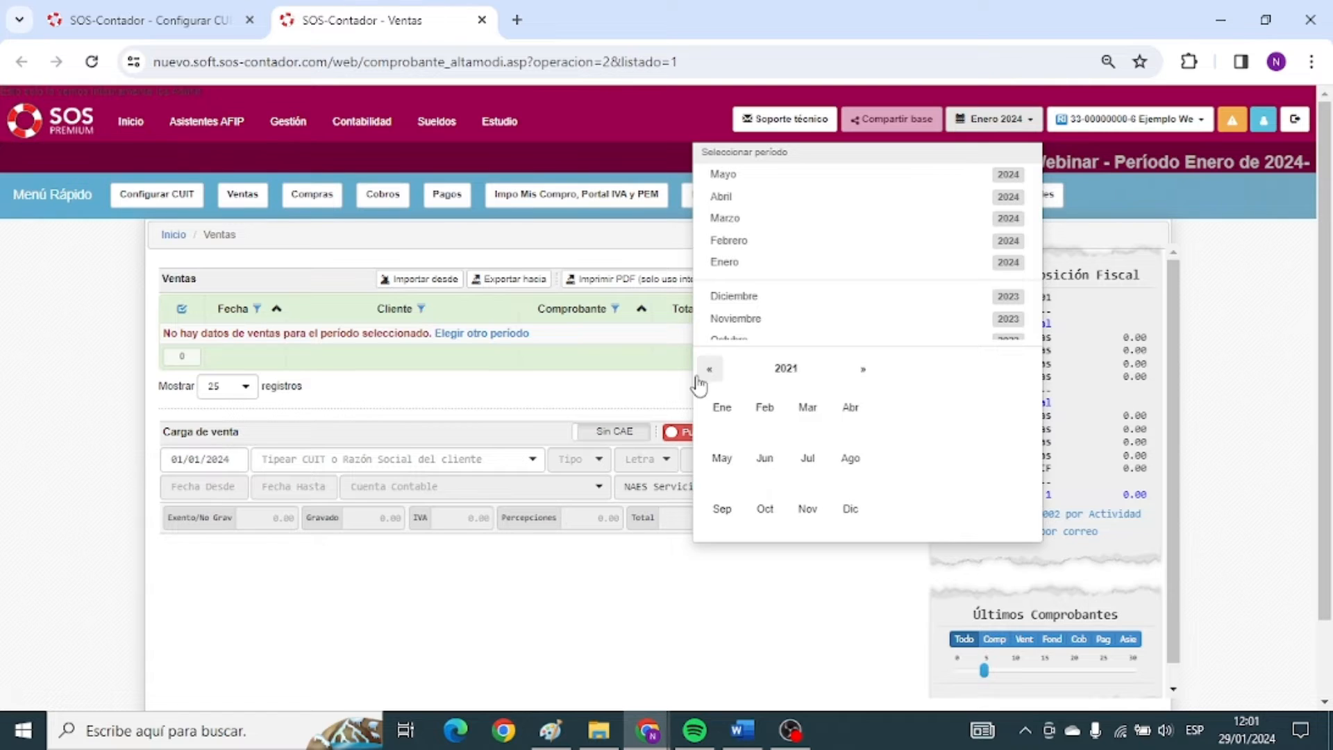
pyautogui.click(848, 509)
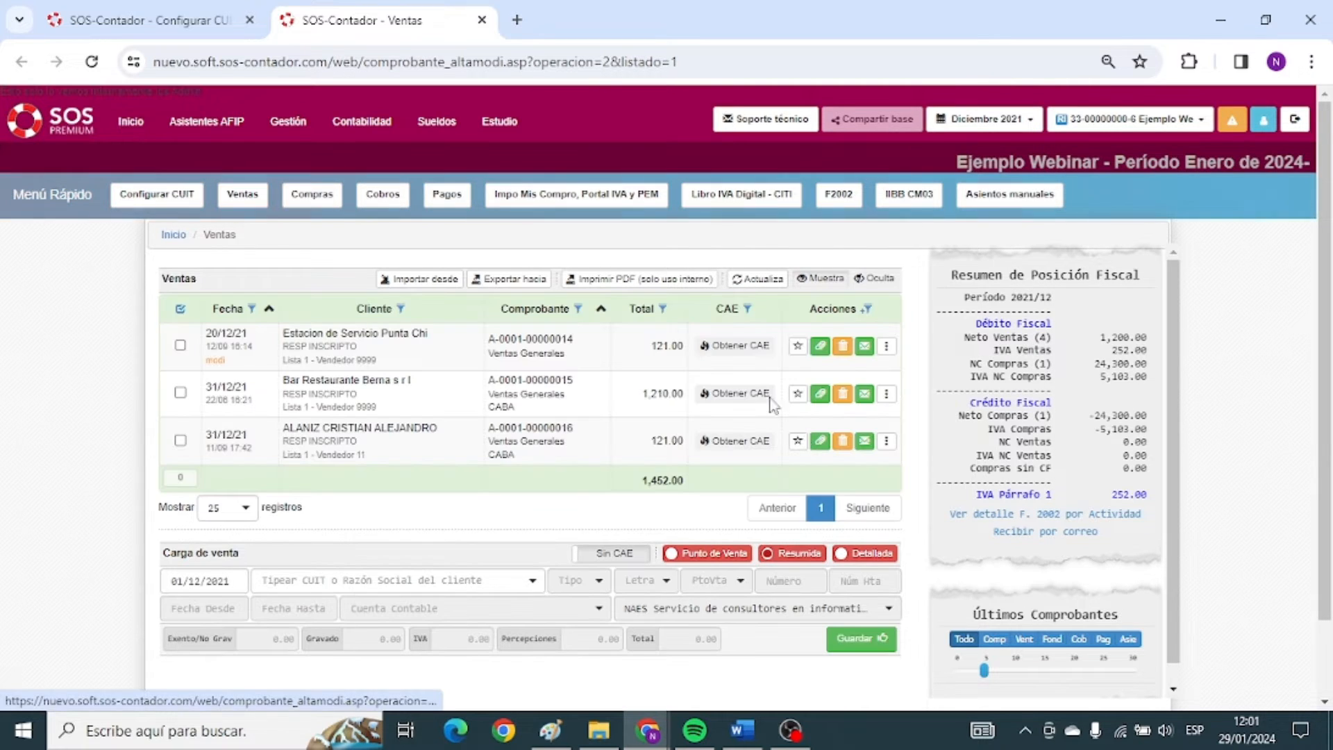
# View the Imprimir / WS / Mail (Beta) sending form for the first sale in the list and close it.
pyautogui.click(886, 348)
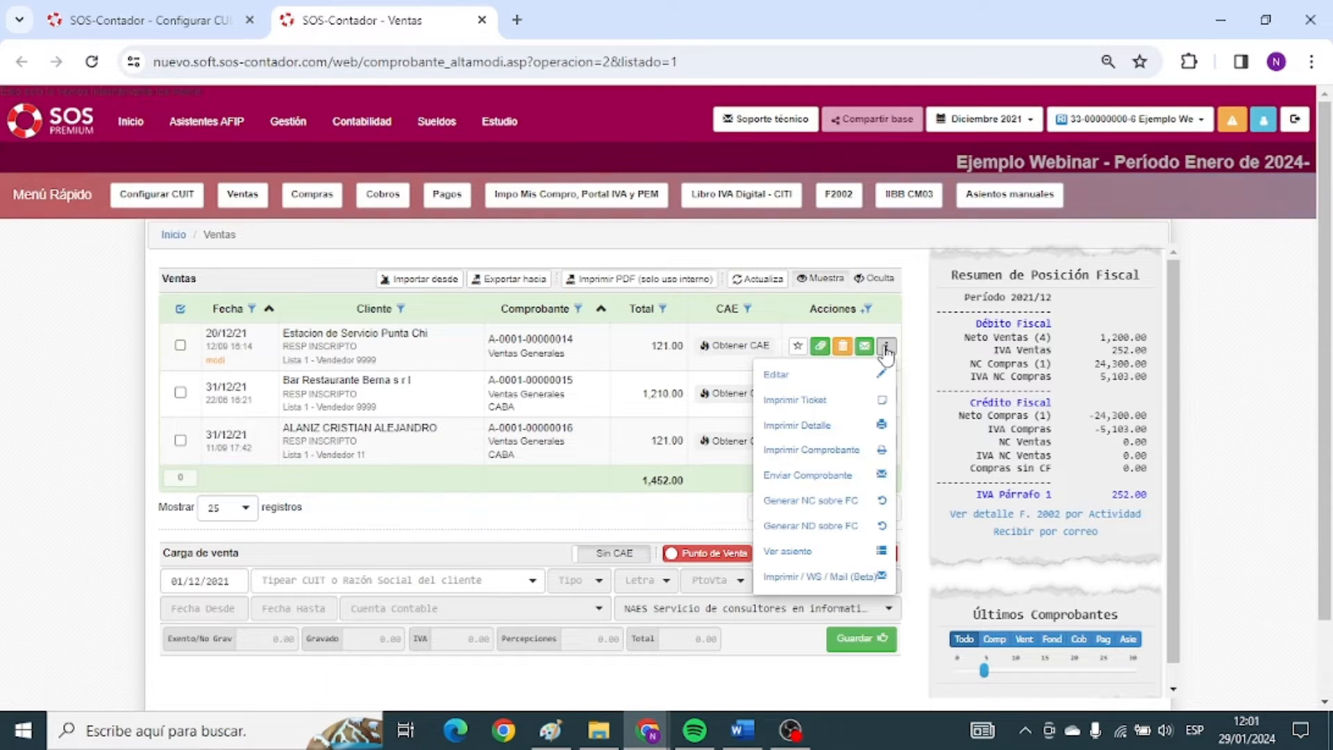
pyautogui.click(791, 578)
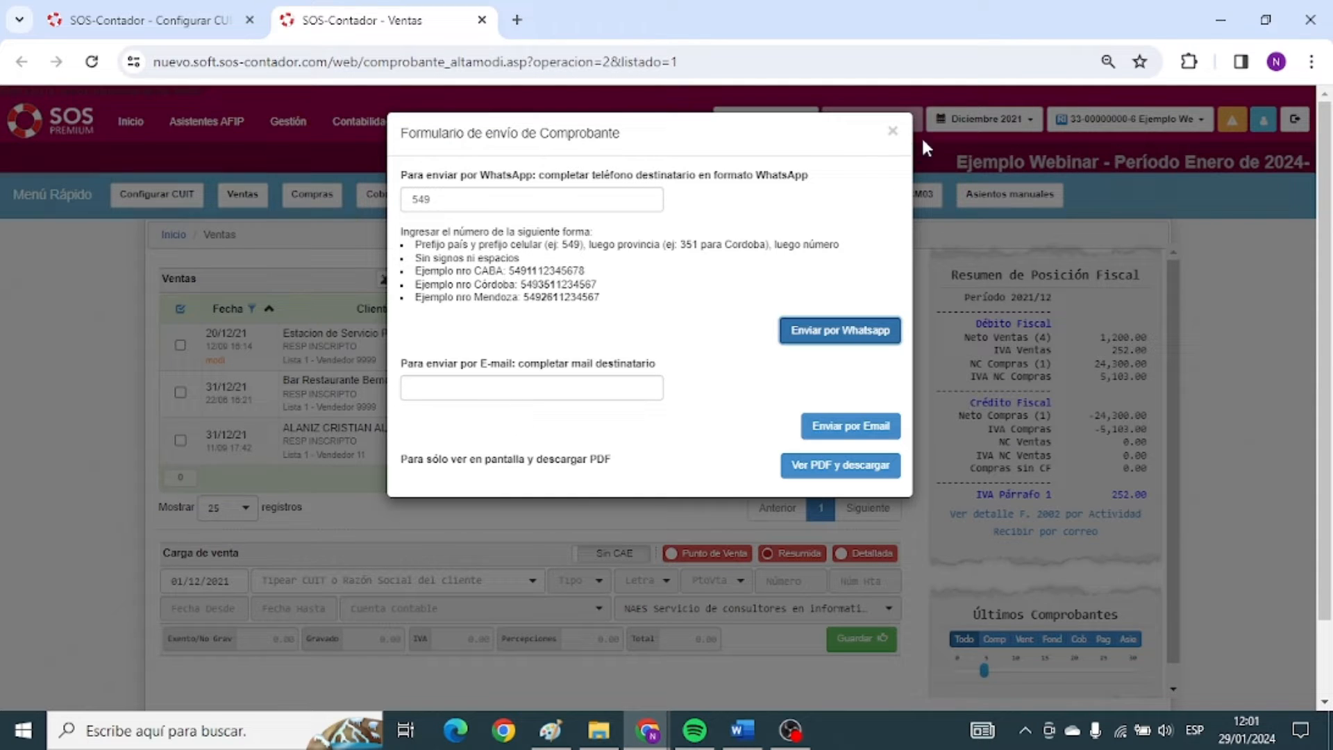
pyautogui.click(893, 131)
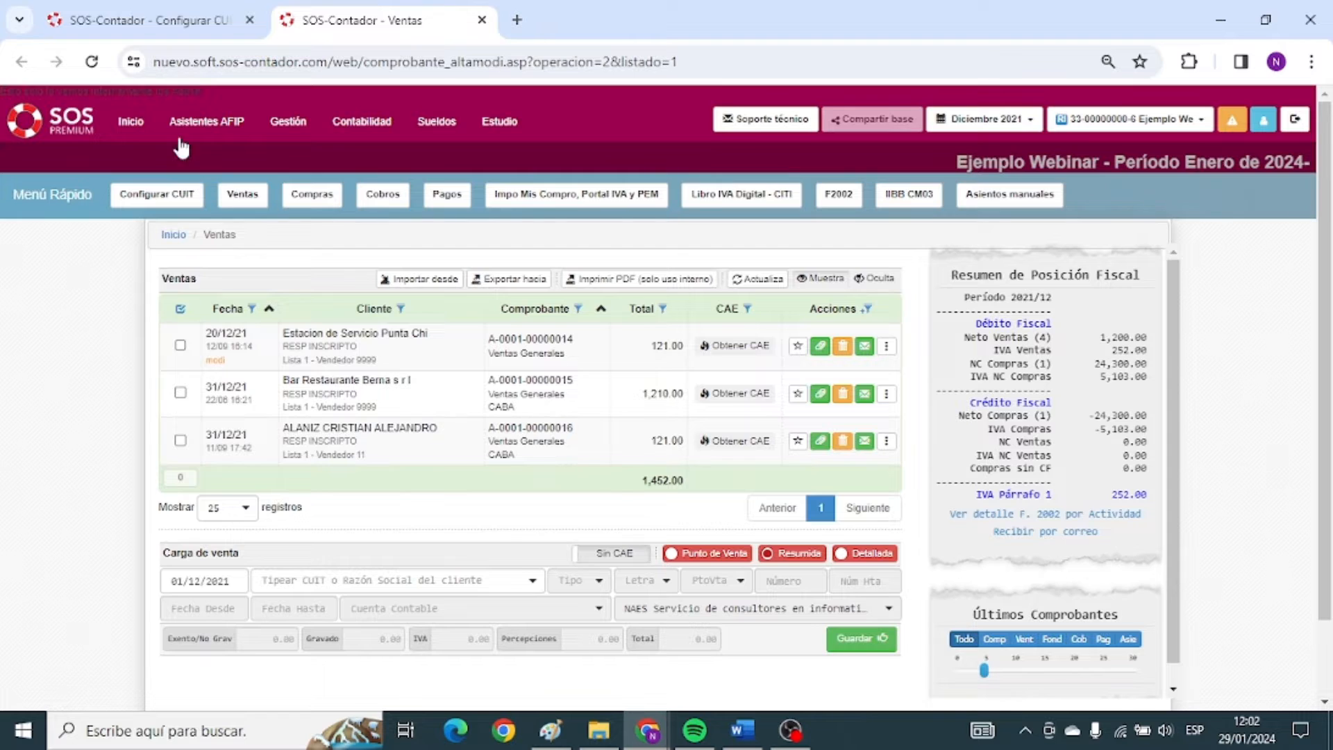
# Close the Ventas browser tab and highlight the CUIT configuration heading about sending vouchers and reminders by e-mail.
pyautogui.click(149, 20)
pyautogui.click(482, 19)
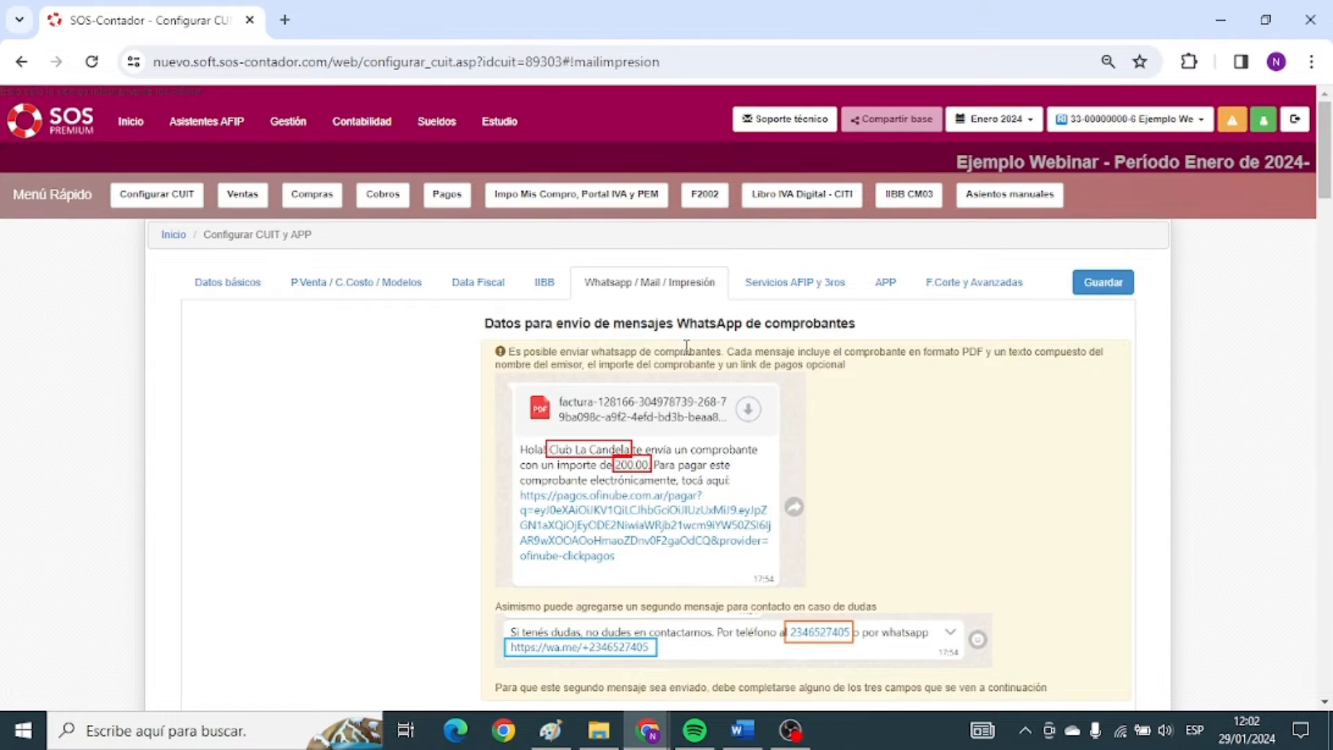
pyautogui.scroll(-6, 434, 308)
pyautogui.scroll(-3, 395, 340)
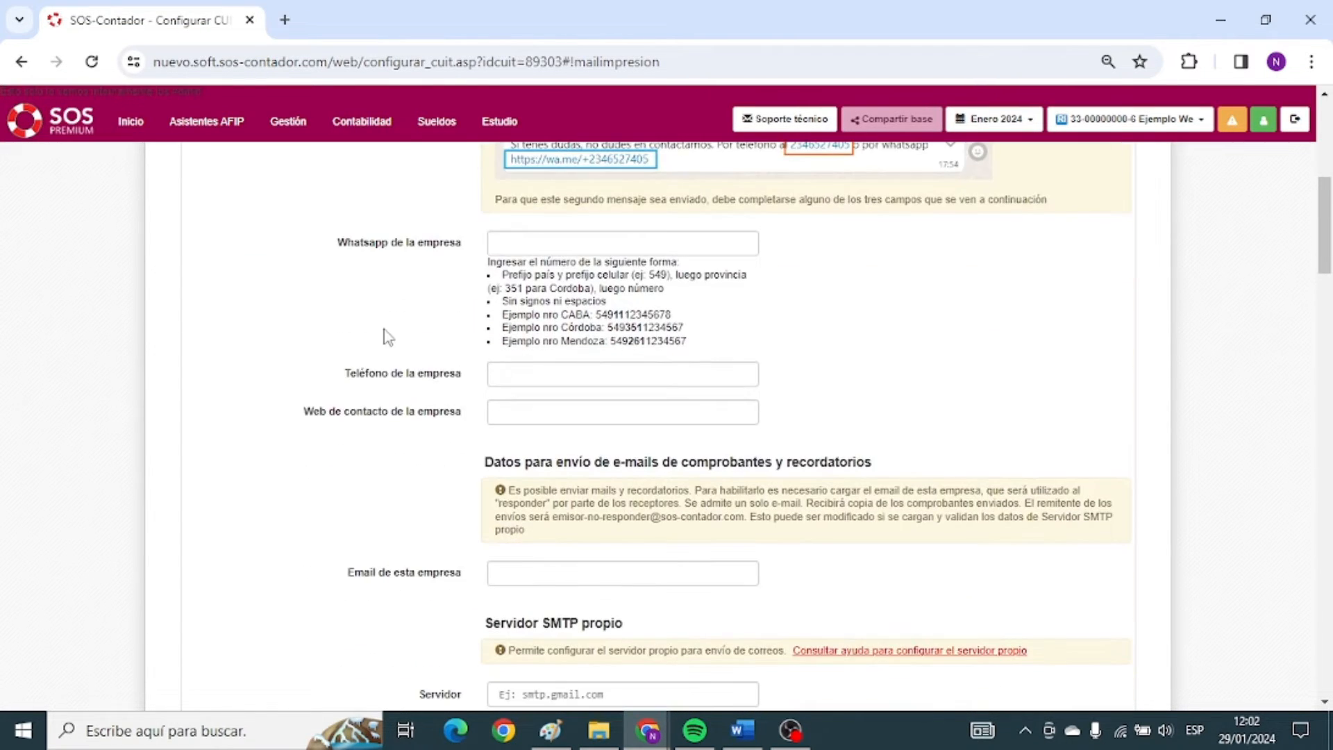
pyautogui.moveTo(546, 267); pyautogui.dragTo(878, 271)
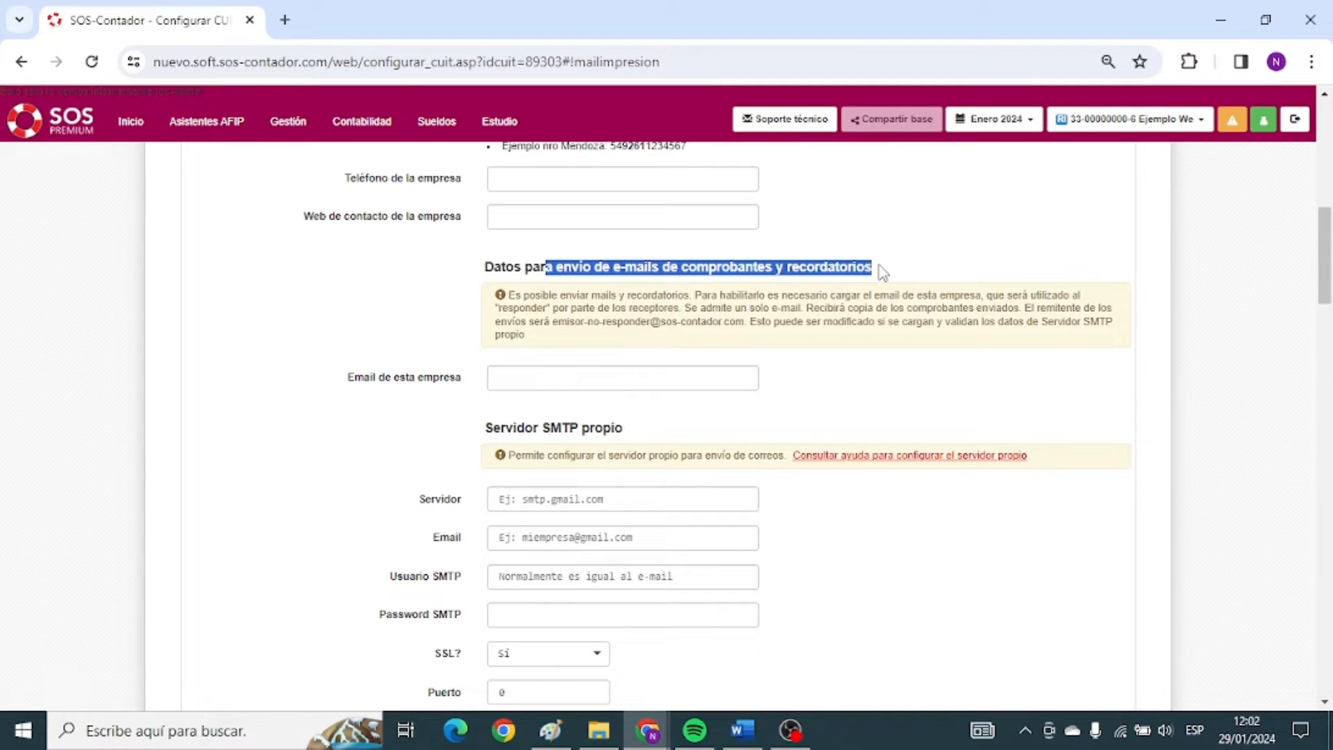
# Open the Ventas page again in a separate browser tab and switch to it.
pyautogui.click(130, 121)
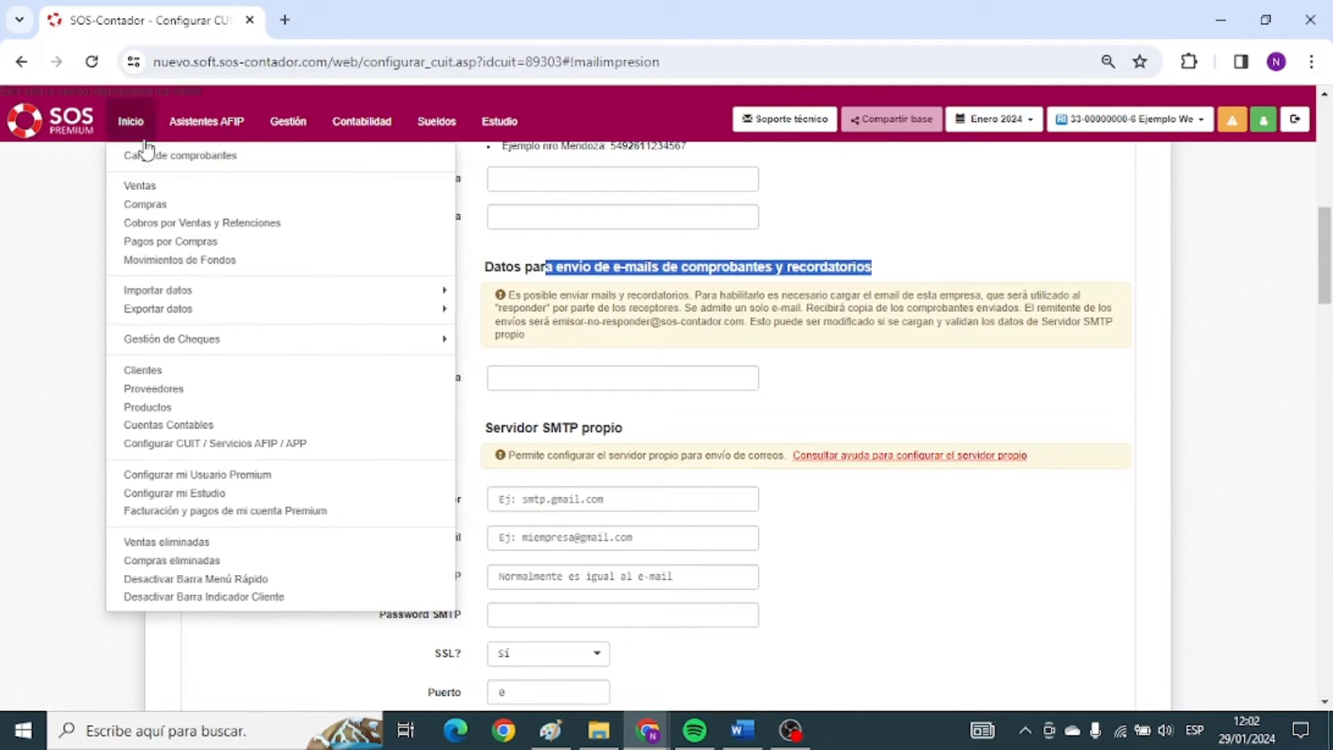
pyautogui.middleClick(154, 197)
pyautogui.click(336, 10)
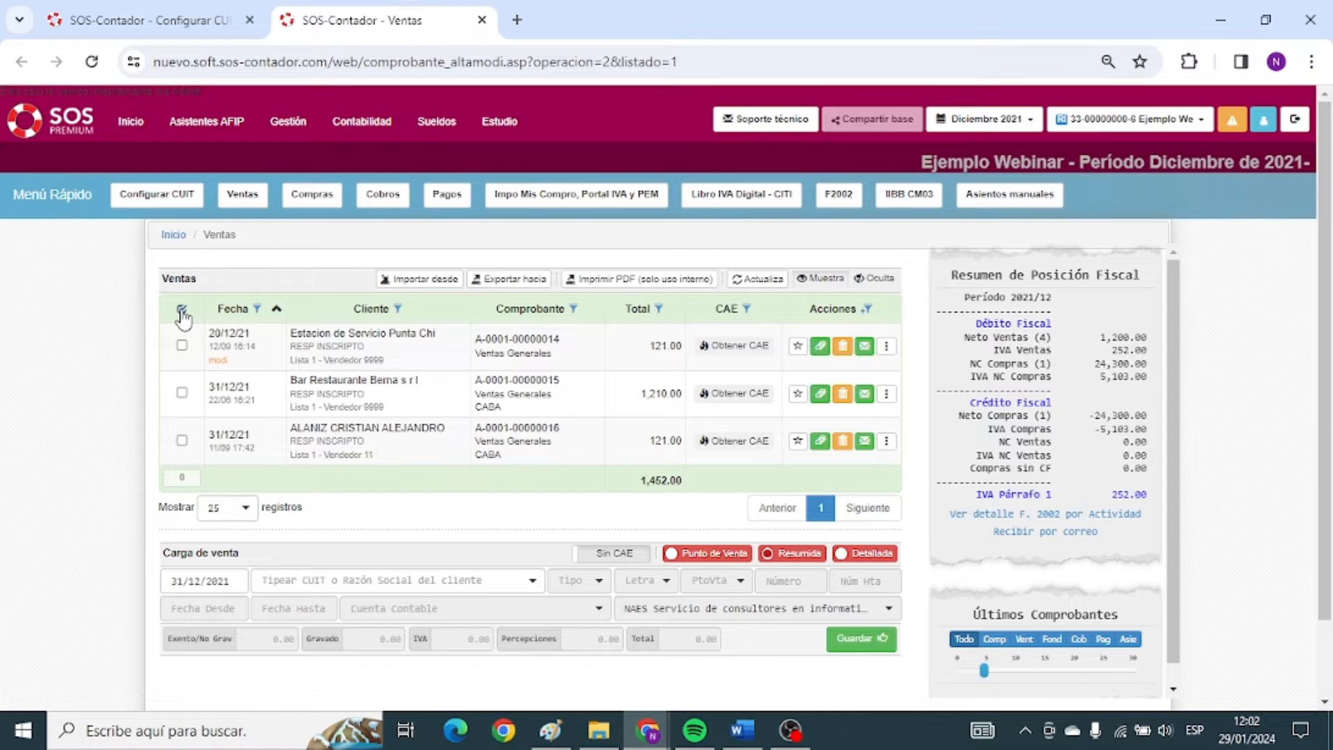
# Select all listed sales, show the e-mail sending option Solo los no enviados (verdes), and clear the selection.
pyautogui.click(182, 310)
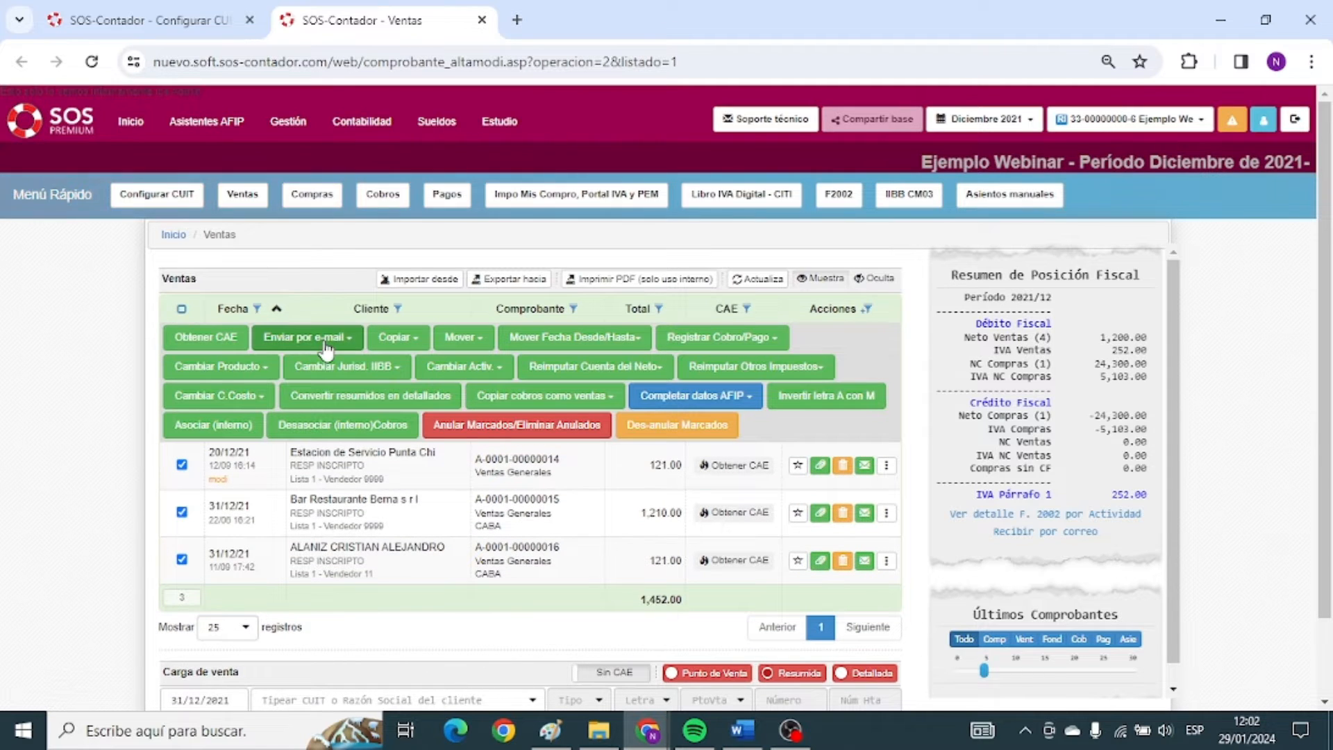
pyautogui.click(325, 340)
pyautogui.click(318, 372)
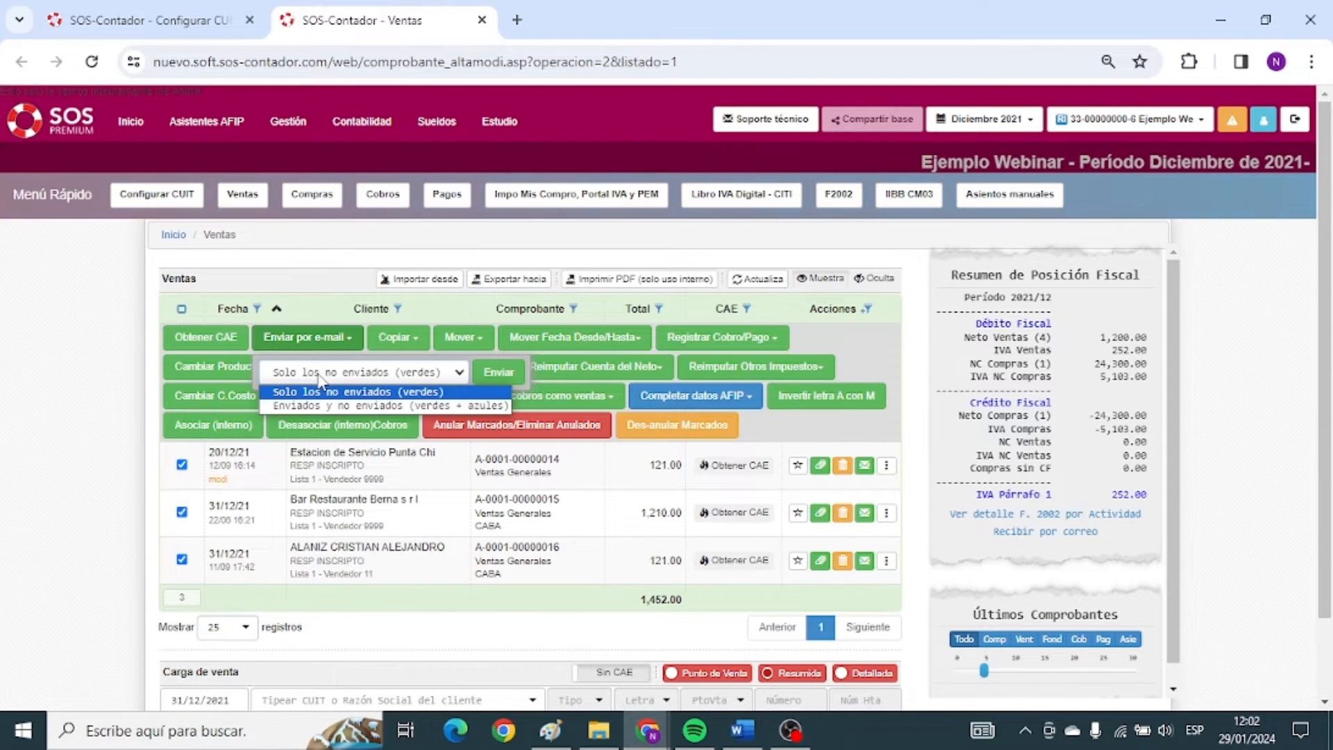
pyautogui.click(320, 391)
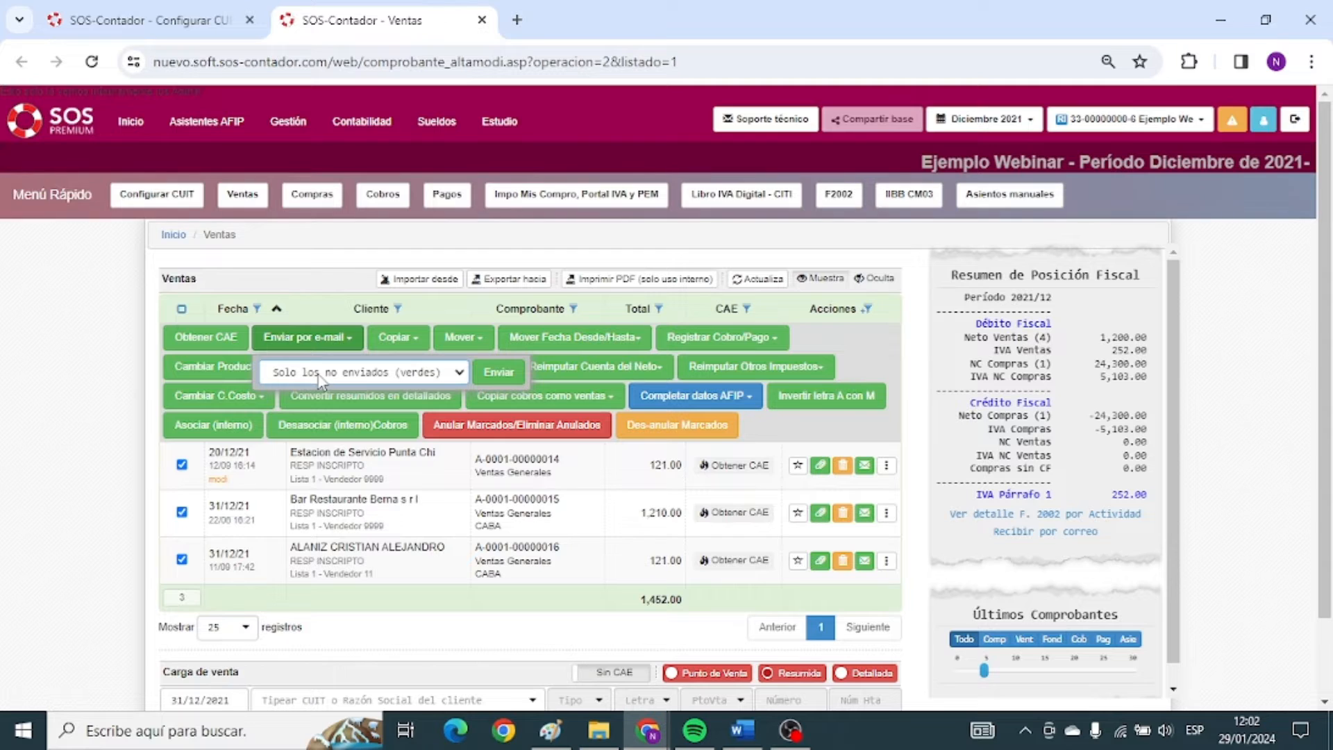
pyautogui.click(497, 373)
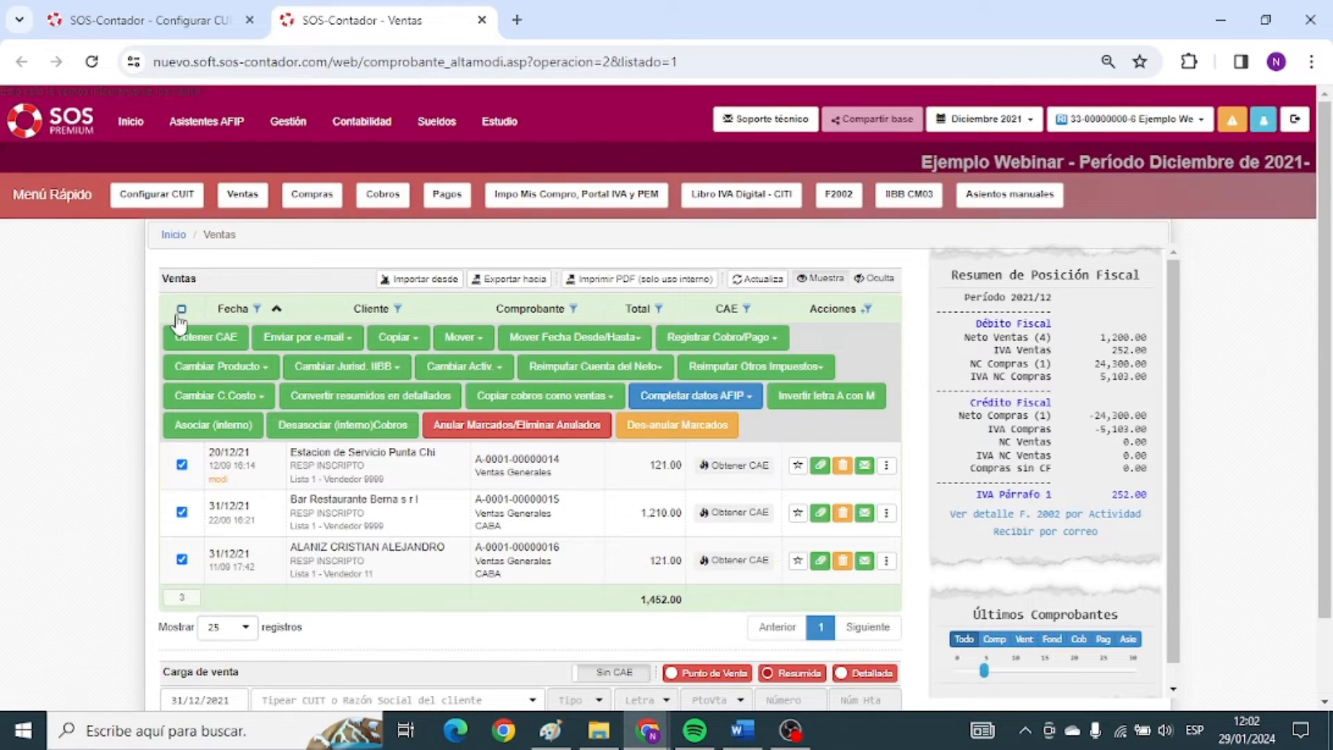
pyautogui.click(179, 310)
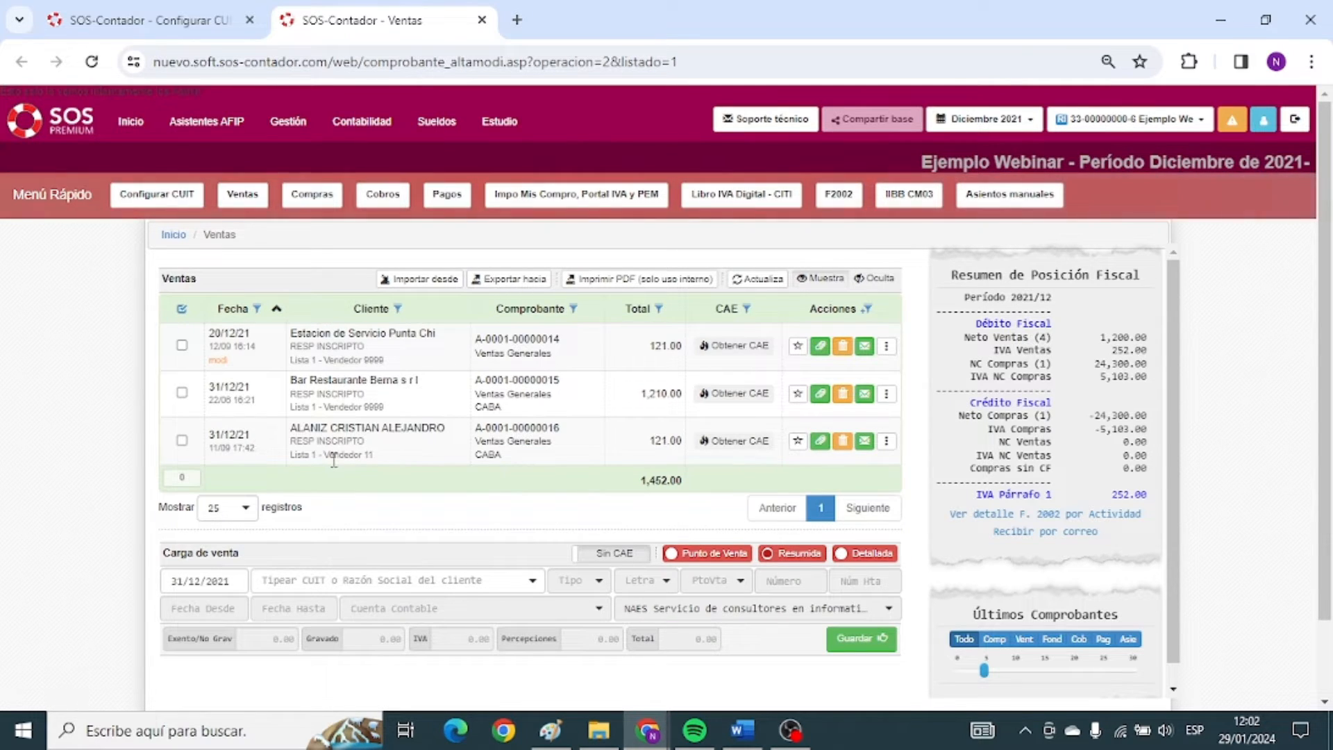
# Open the print preview of the first sale's voucher, look it over from the company header to the totals, and close it.
pyautogui.click(885, 346)
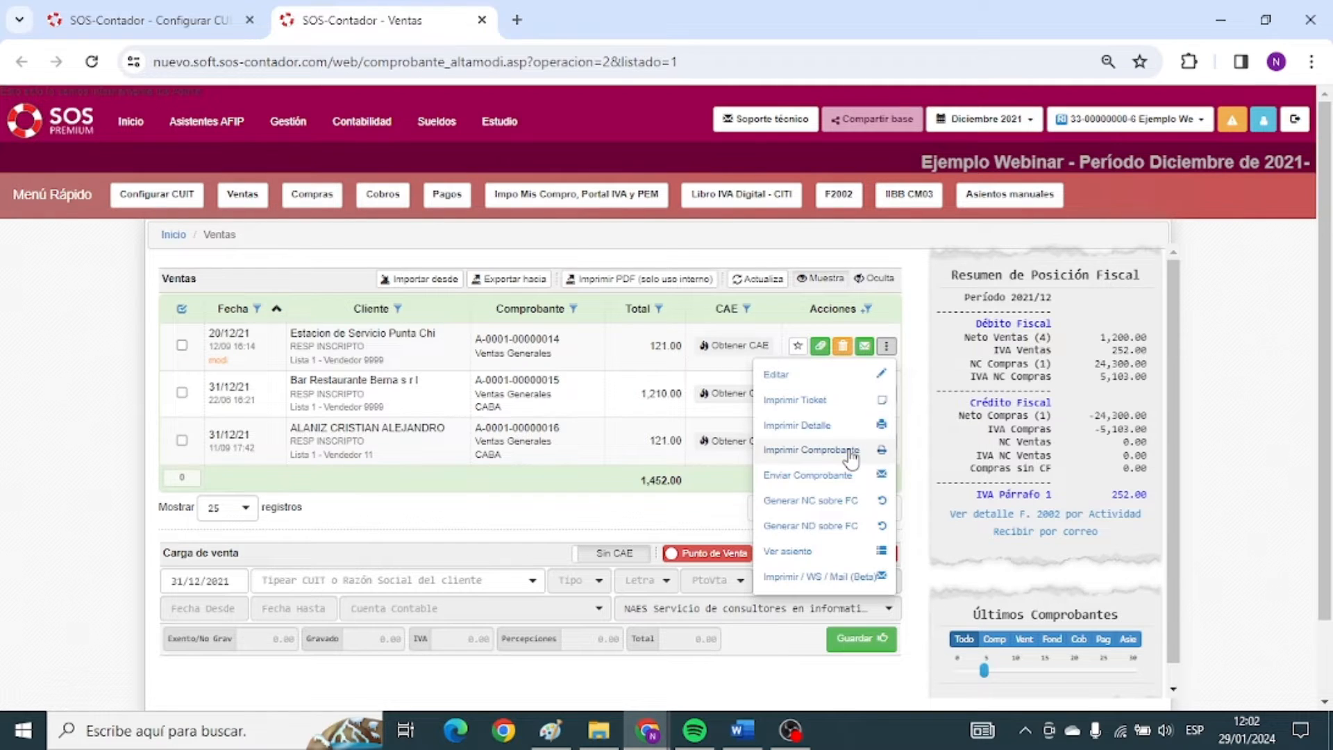
pyautogui.click(812, 450)
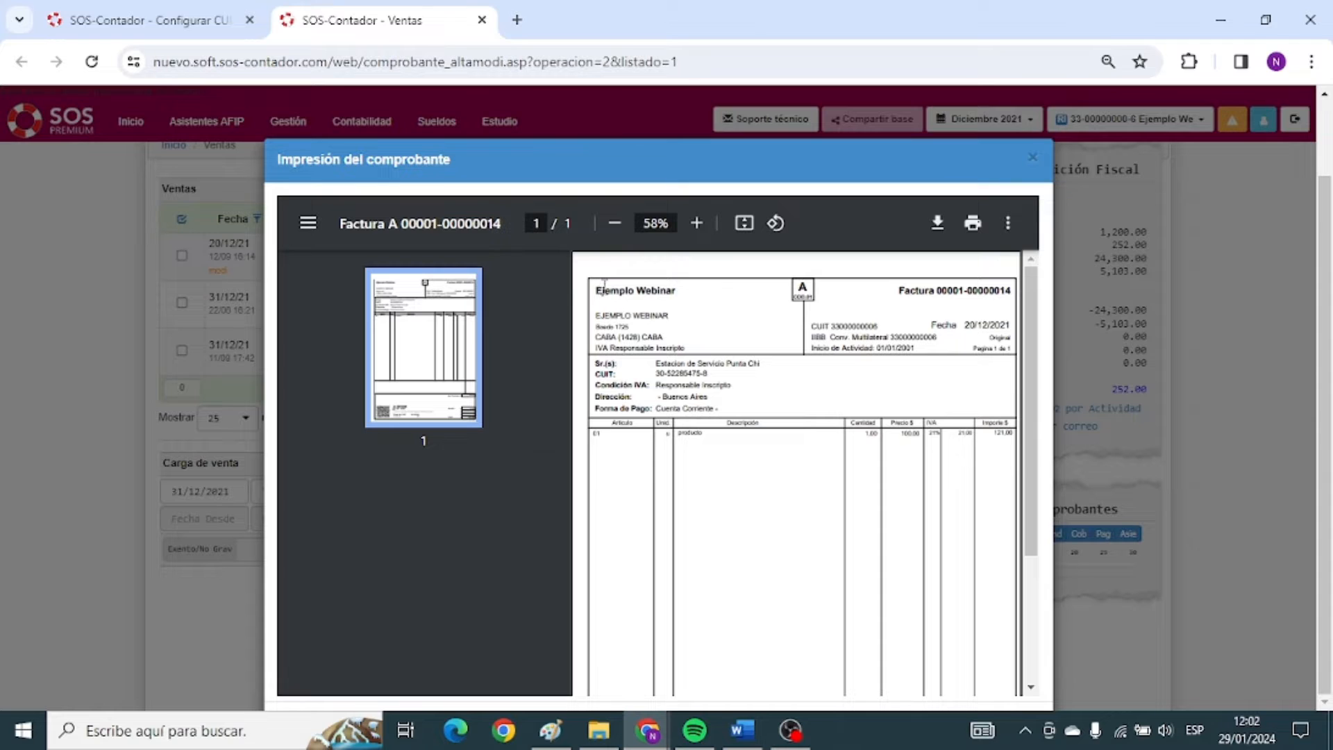
pyautogui.moveTo(599, 289); pyautogui.dragTo(717, 307)
pyautogui.click(665, 430)
pyautogui.scroll(-3, 774, 458)
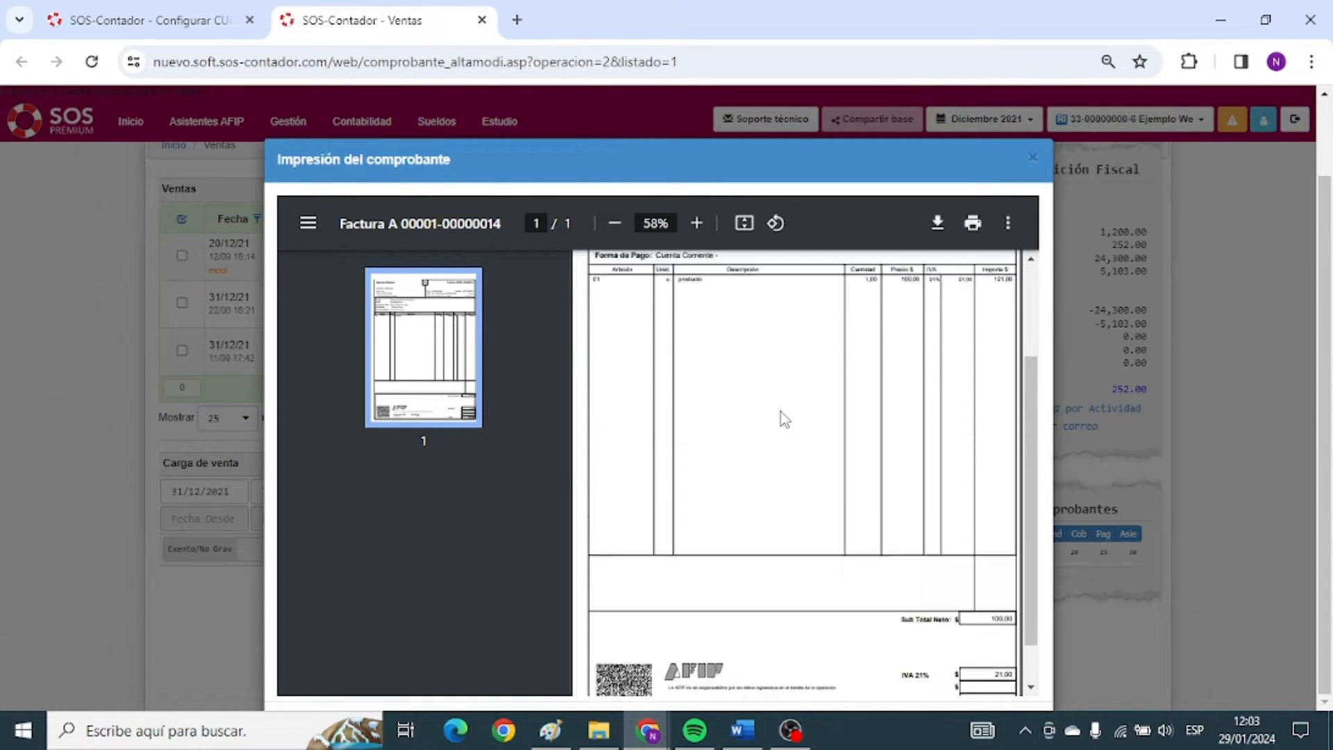
pyautogui.scroll(-1, 781, 411)
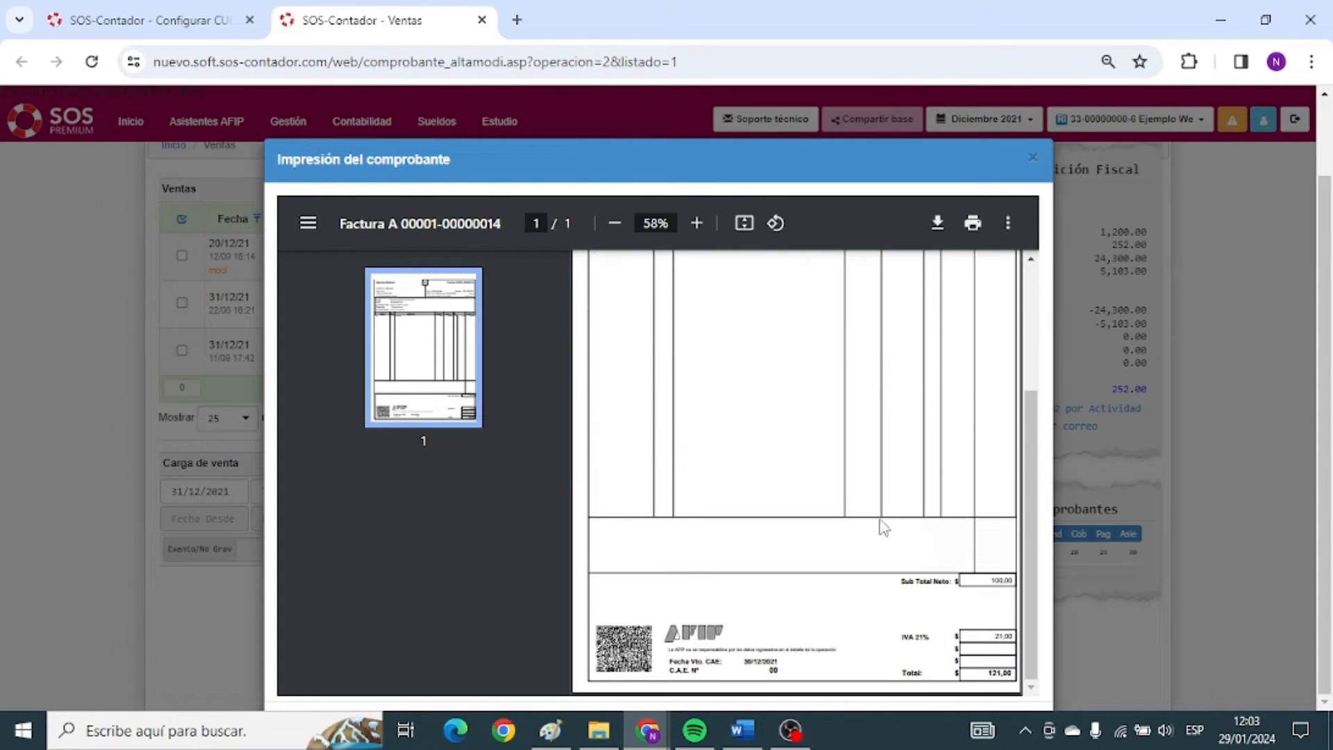
pyautogui.click(1032, 157)
# Return to the CUIT configuration tab, highlight the Servidor SMTP propio heading, and look over its mail server fields.
pyautogui.click(149, 19)
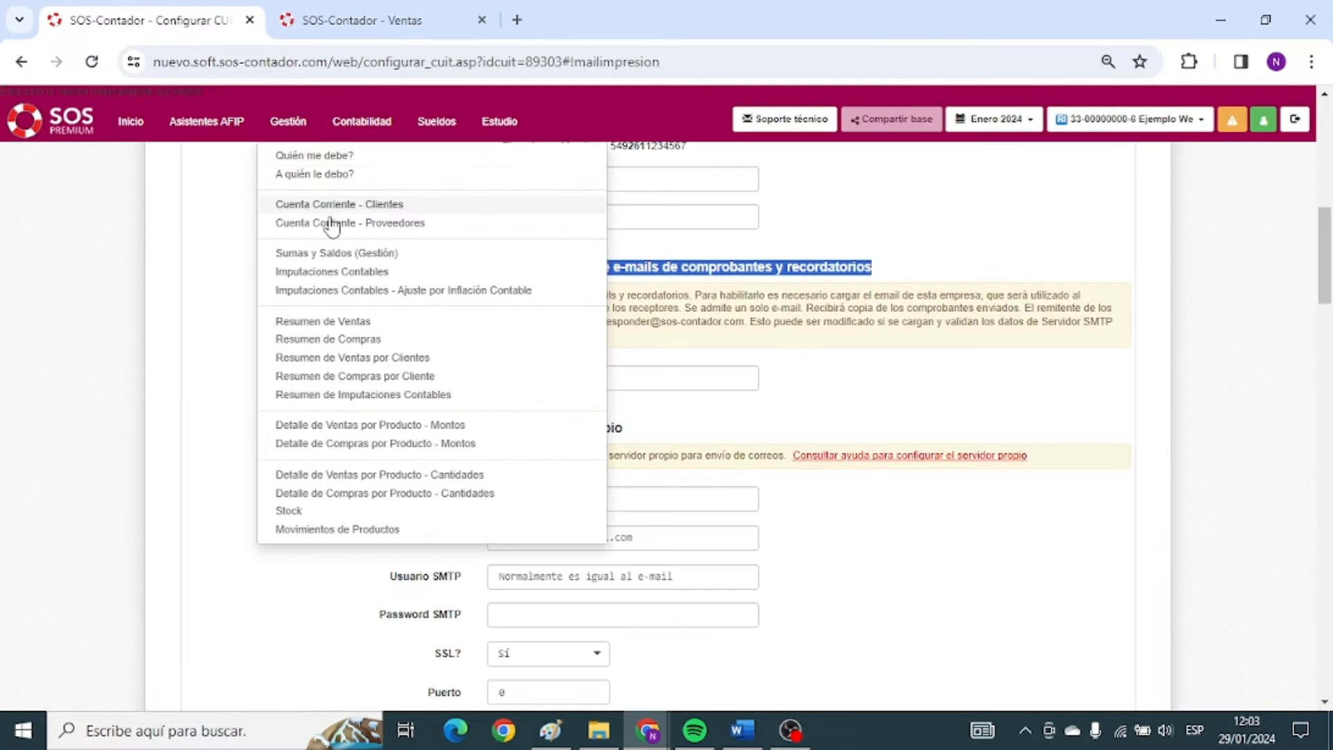
pyautogui.scroll(-2, 439, 357)
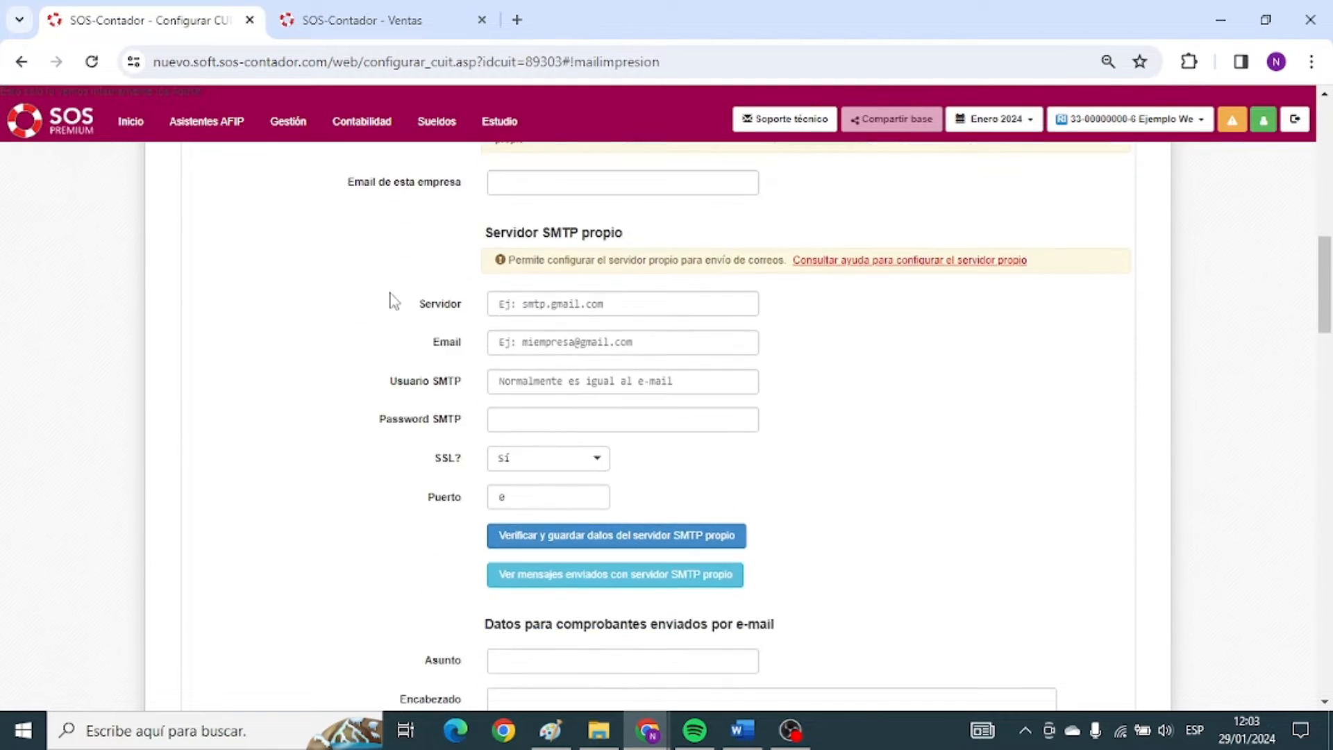
pyautogui.moveTo(464, 237); pyautogui.dragTo(579, 249)
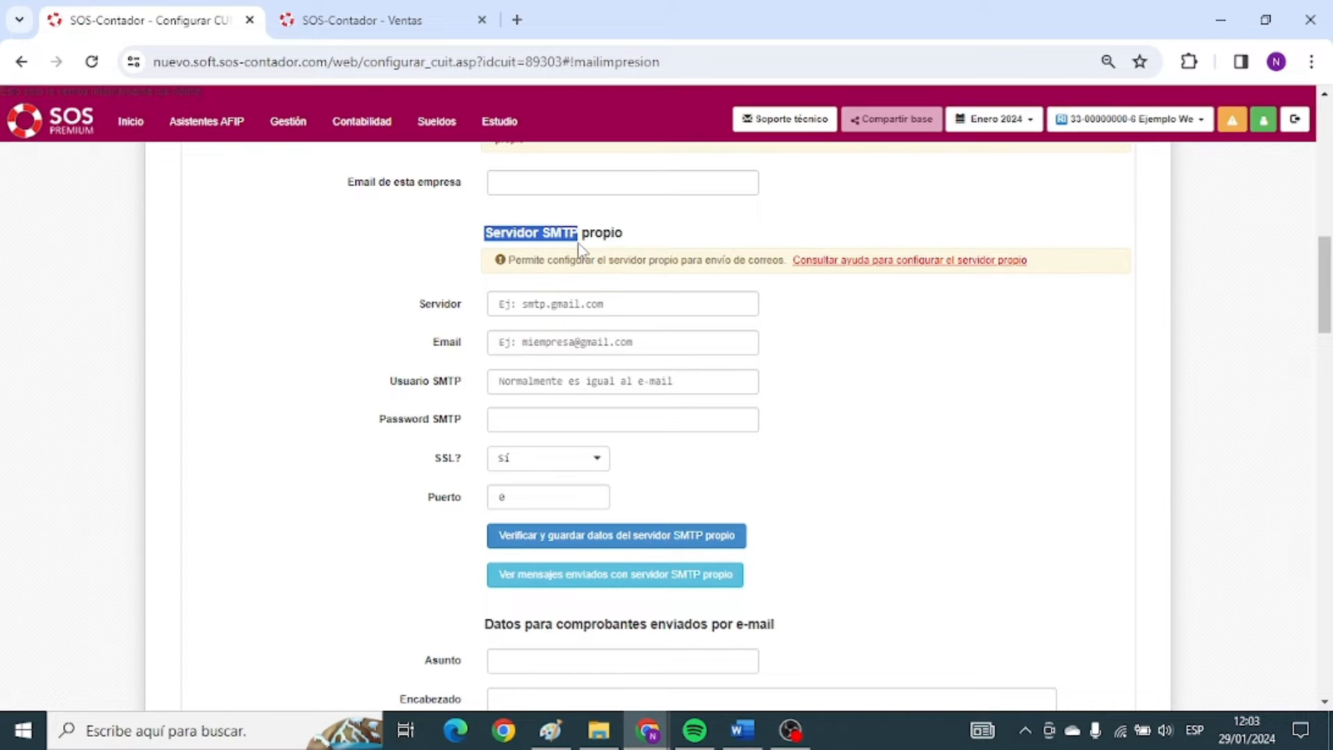
pyautogui.scroll(2, 578, 248)
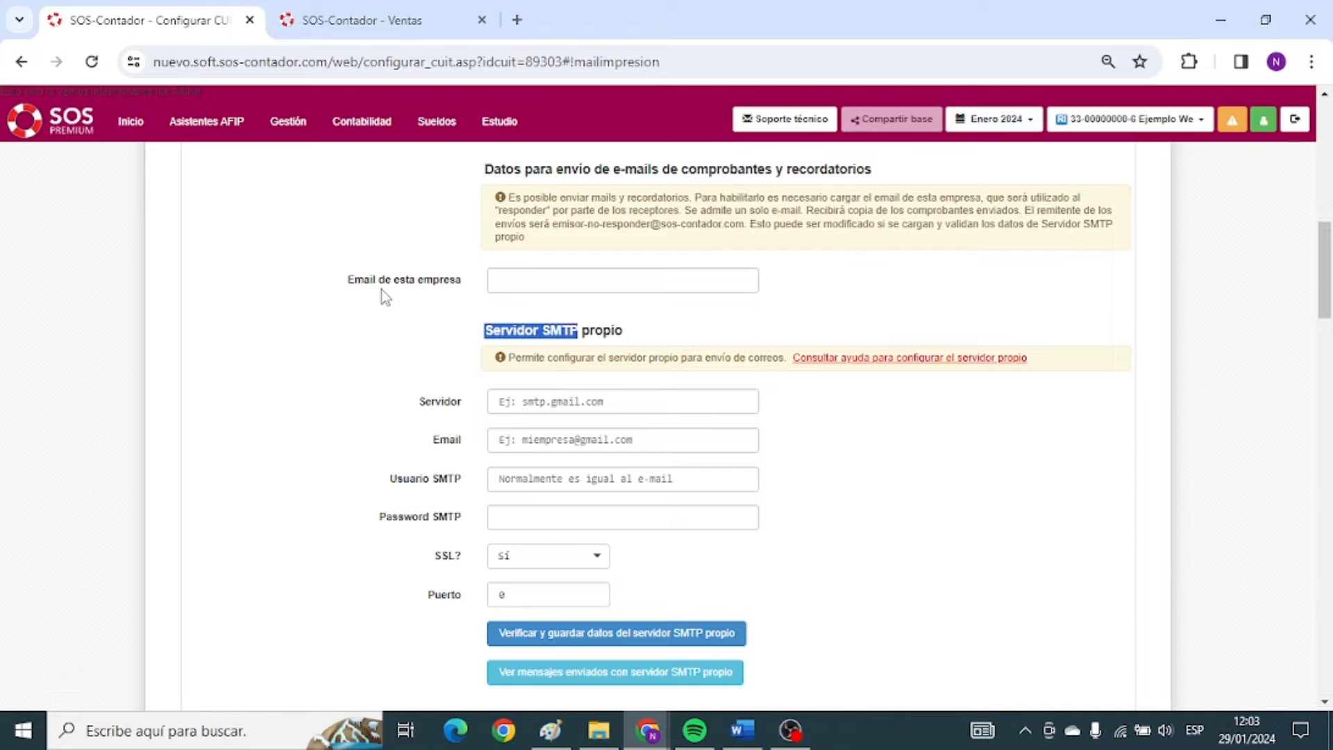
pyautogui.click(703, 335)
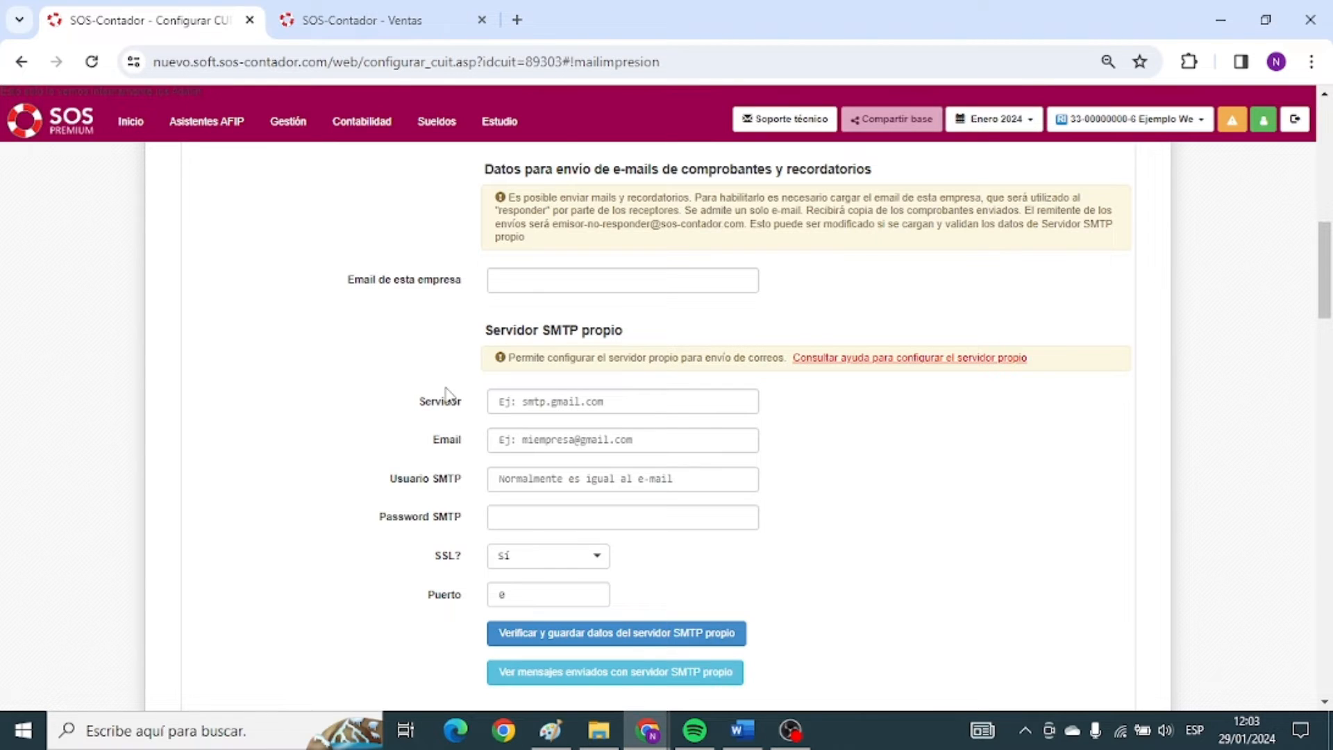
# Highlight the Datos para comprobantes enviados por e-mail heading above the subject, header and footer fields.
pyautogui.scroll(-1, 327, 419)
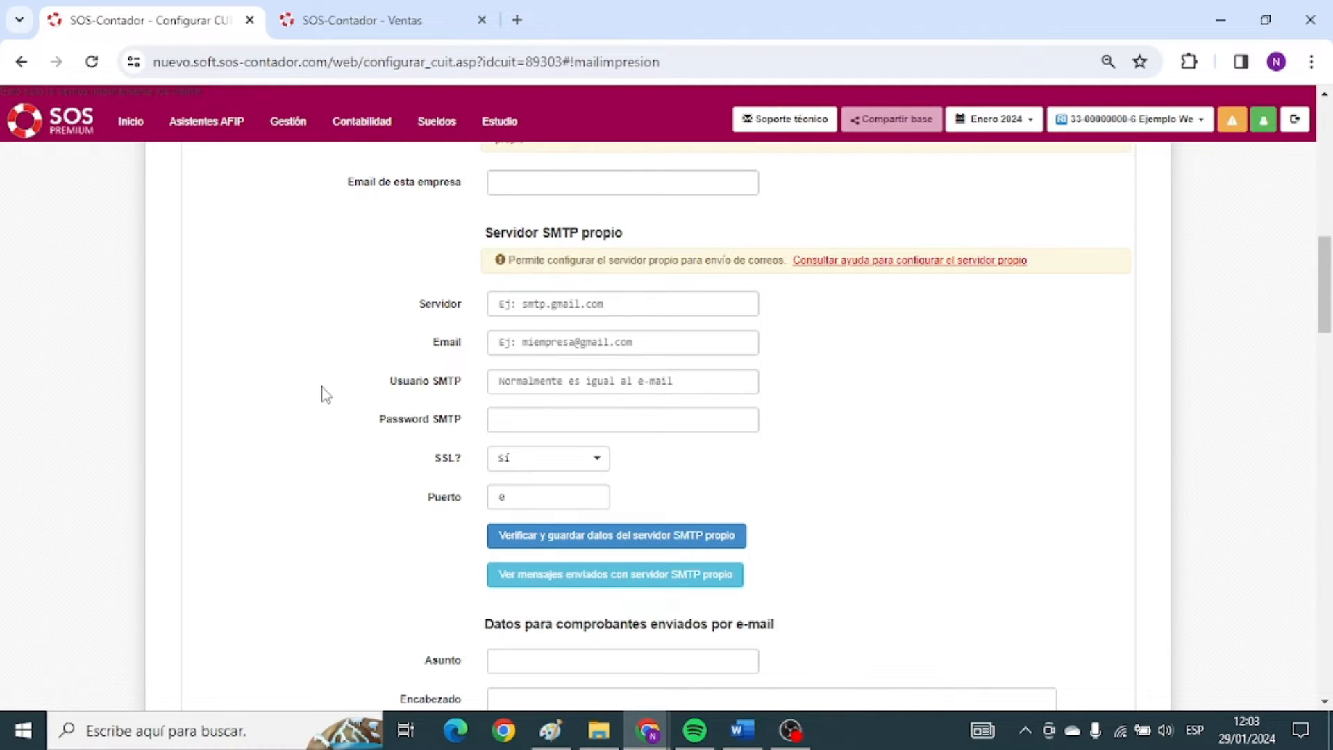
pyautogui.scroll(-5, 320, 406)
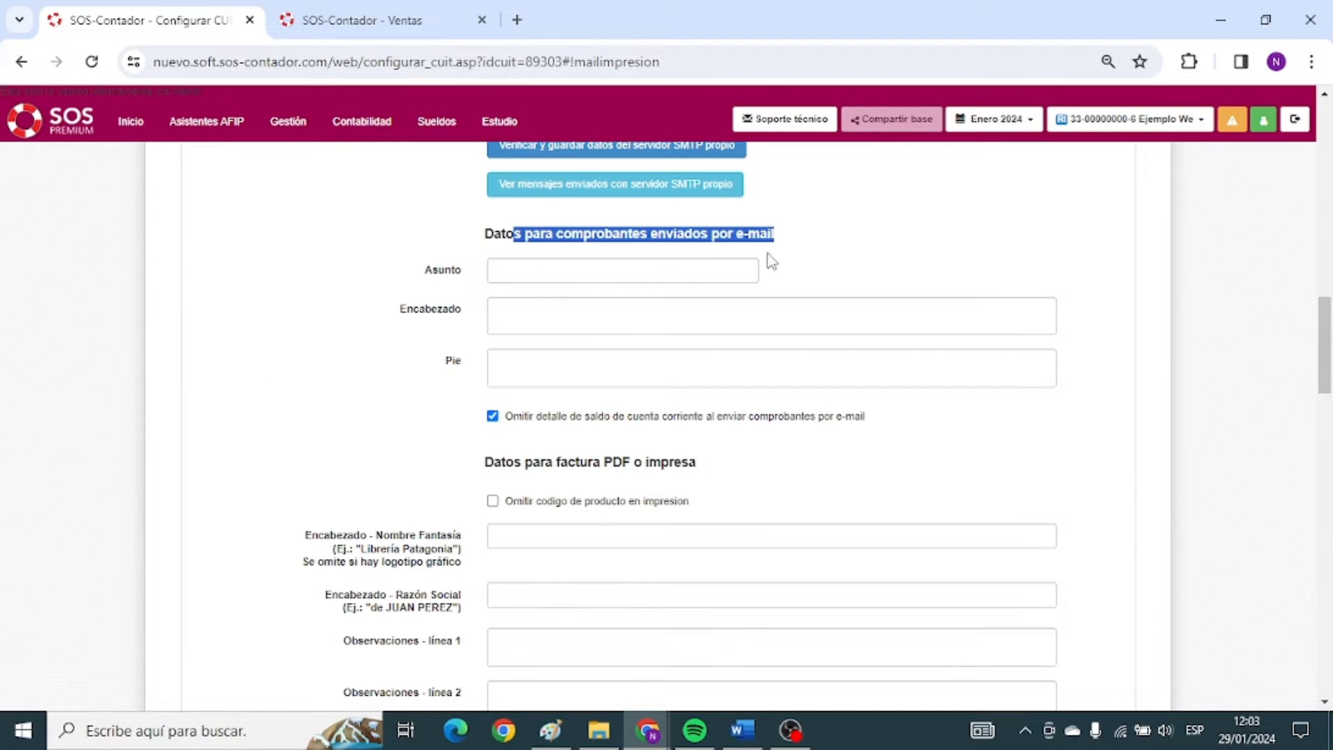
pyautogui.click(420, 269)
pyautogui.moveTo(496, 239); pyautogui.dragTo(794, 248)
pyautogui.click(796, 249)
pyautogui.moveTo(684, 238); pyautogui.dragTo(776, 238)
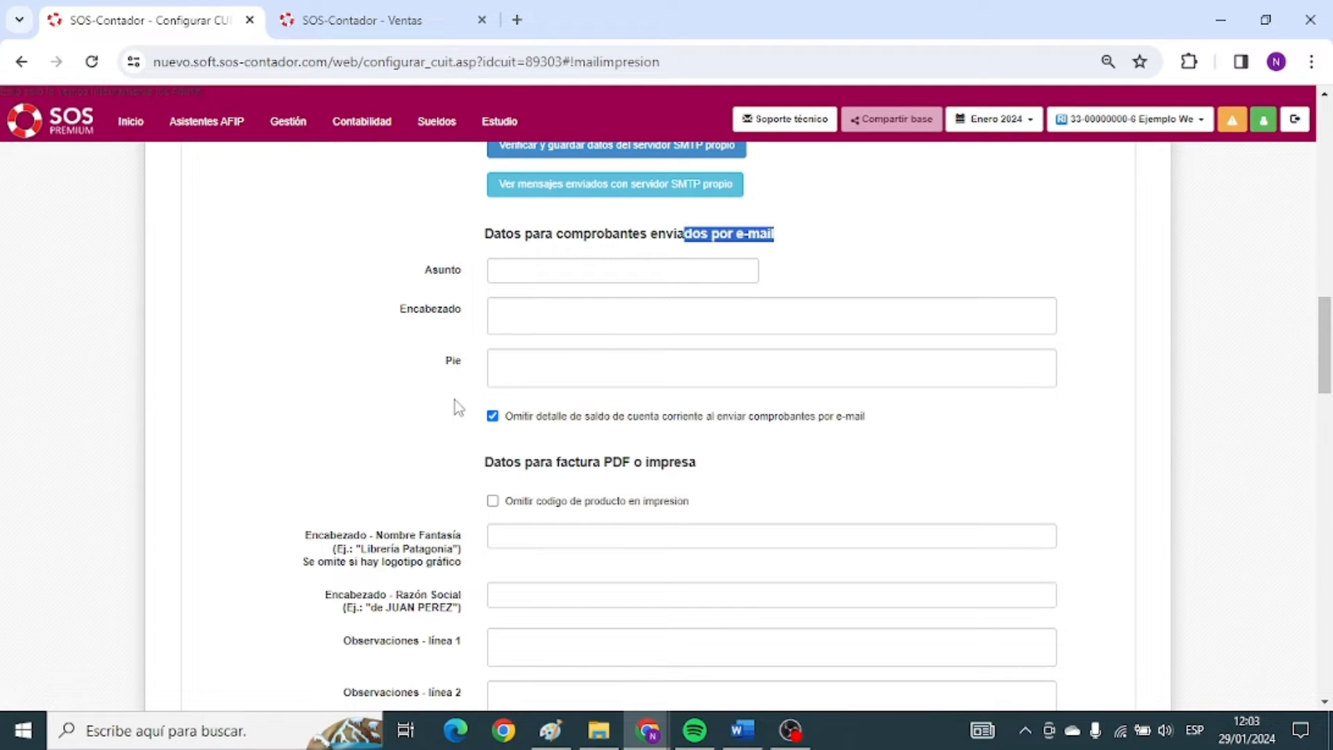
# Highlight the Datos para factura PDF o impresa heading.
pyautogui.scroll(-3, 456, 400)
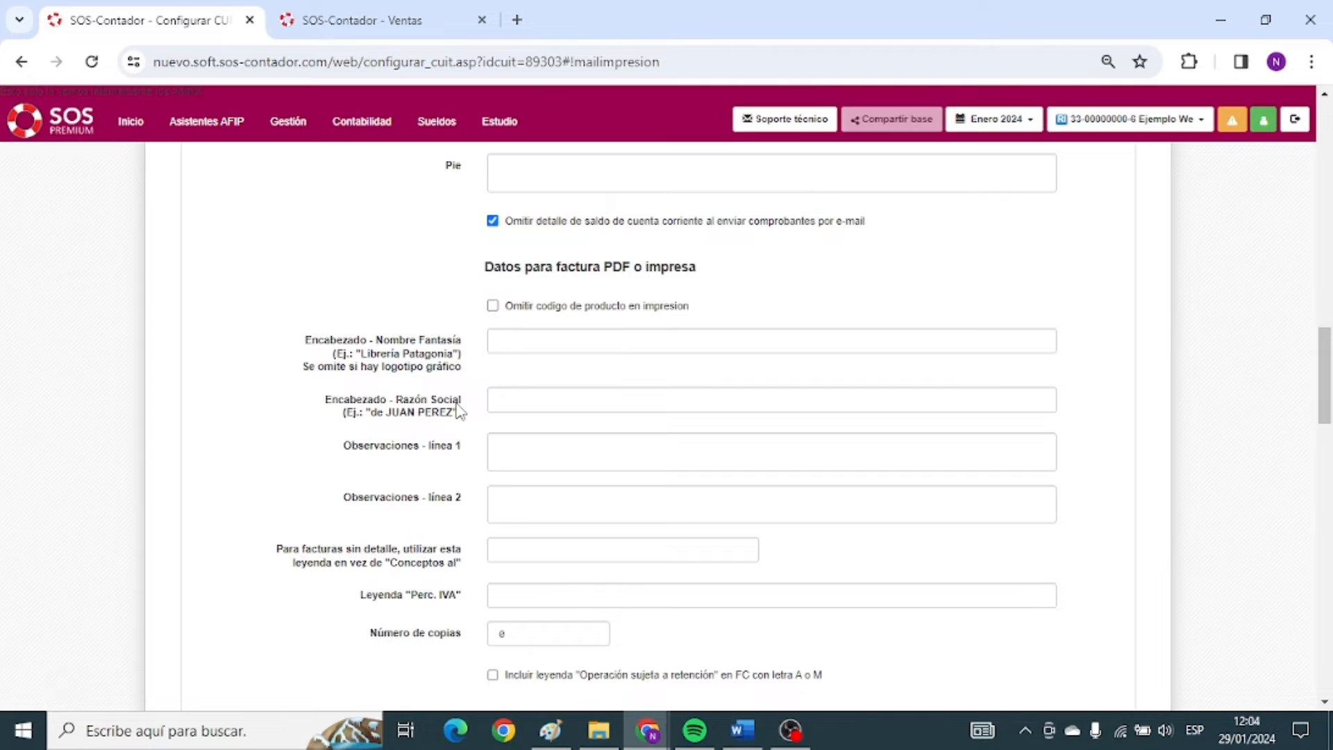
pyautogui.moveTo(493, 268); pyautogui.dragTo(683, 261)
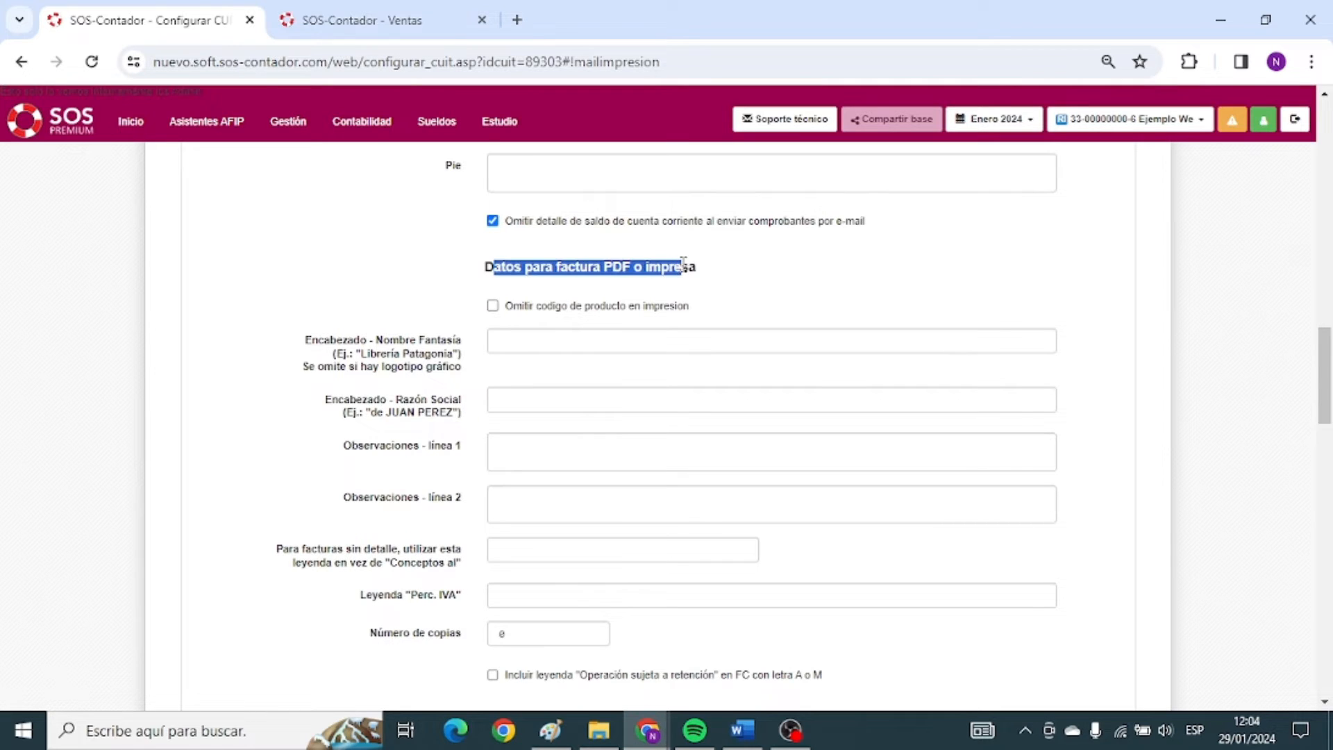
pyautogui.click(577, 288)
pyautogui.moveTo(560, 267); pyautogui.dragTo(702, 268)
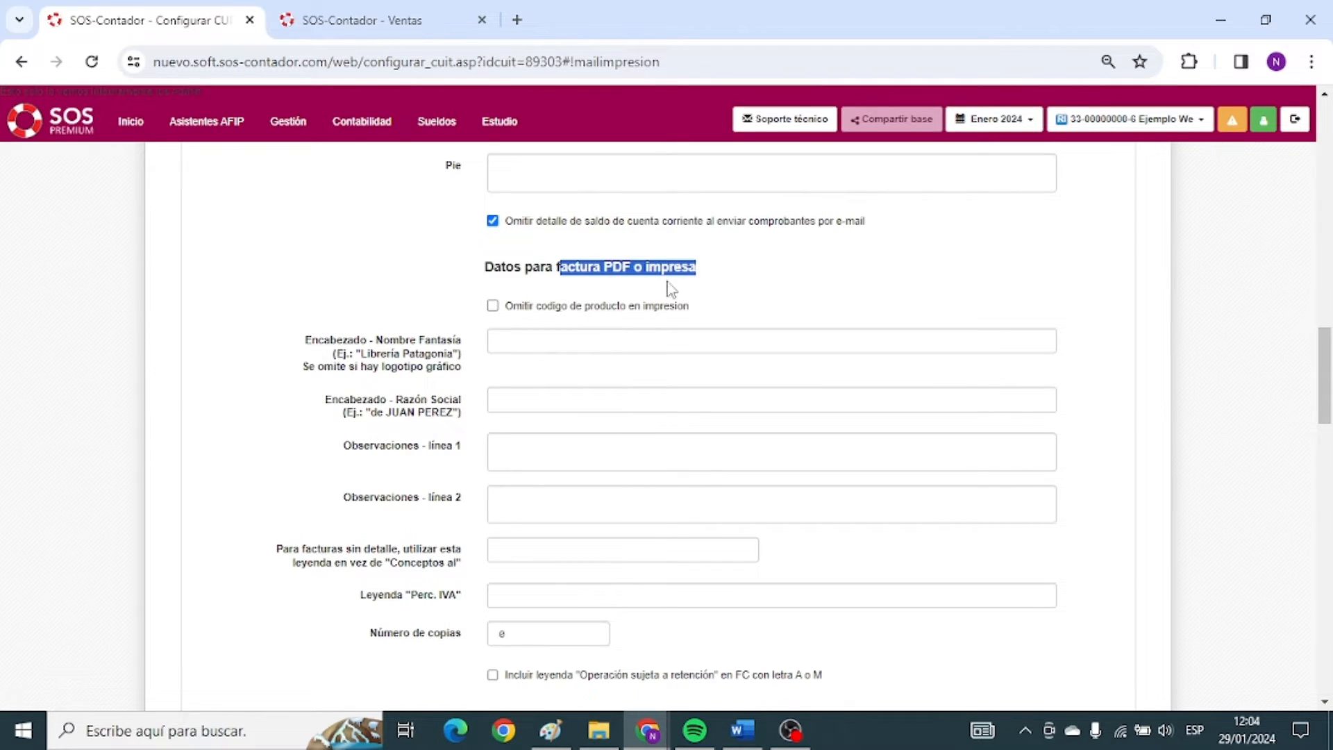
# Highlight the Nombre Fantasía, Observaciones - línea 1, Leyenda "Perc. IVA" and Número de copias labels in the invoice printing data.
pyautogui.scroll(-2, 428, 330)
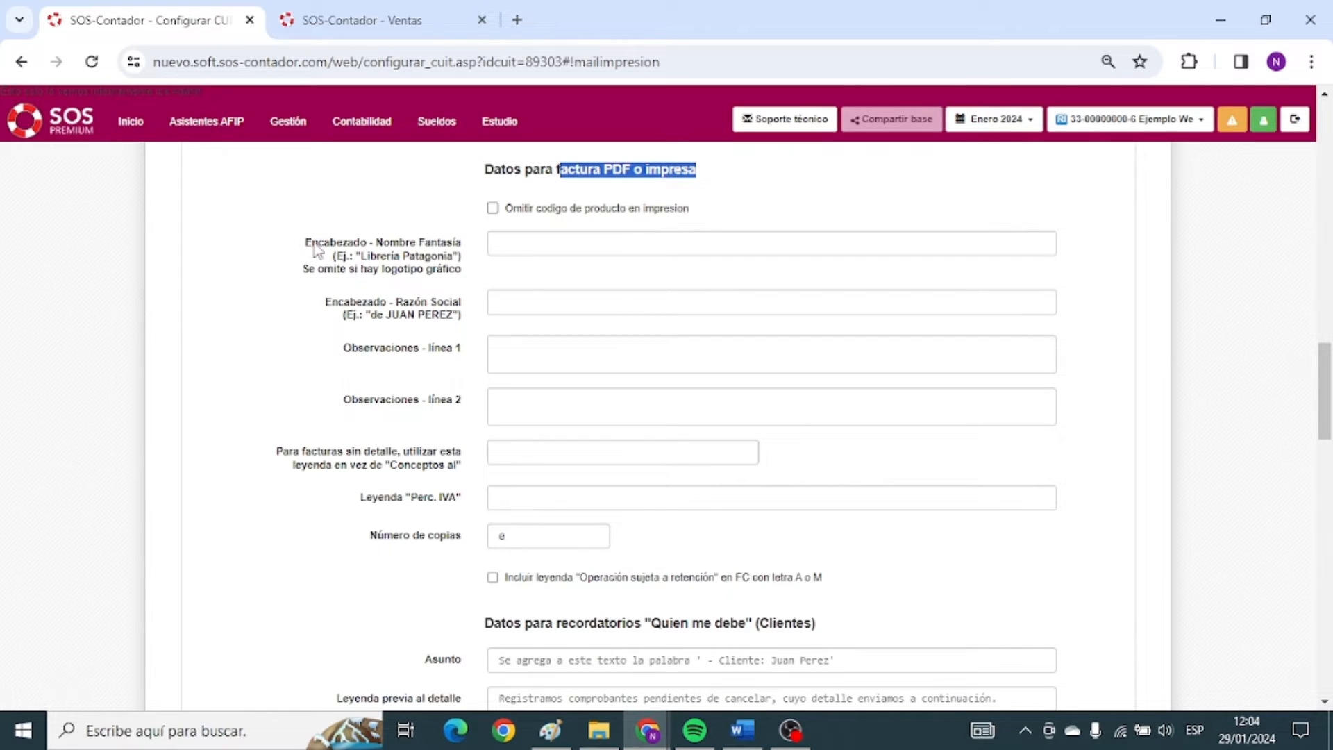
pyautogui.moveTo(316, 243); pyautogui.dragTo(400, 244)
pyautogui.moveTo(419, 347); pyautogui.dragTo(534, 352)
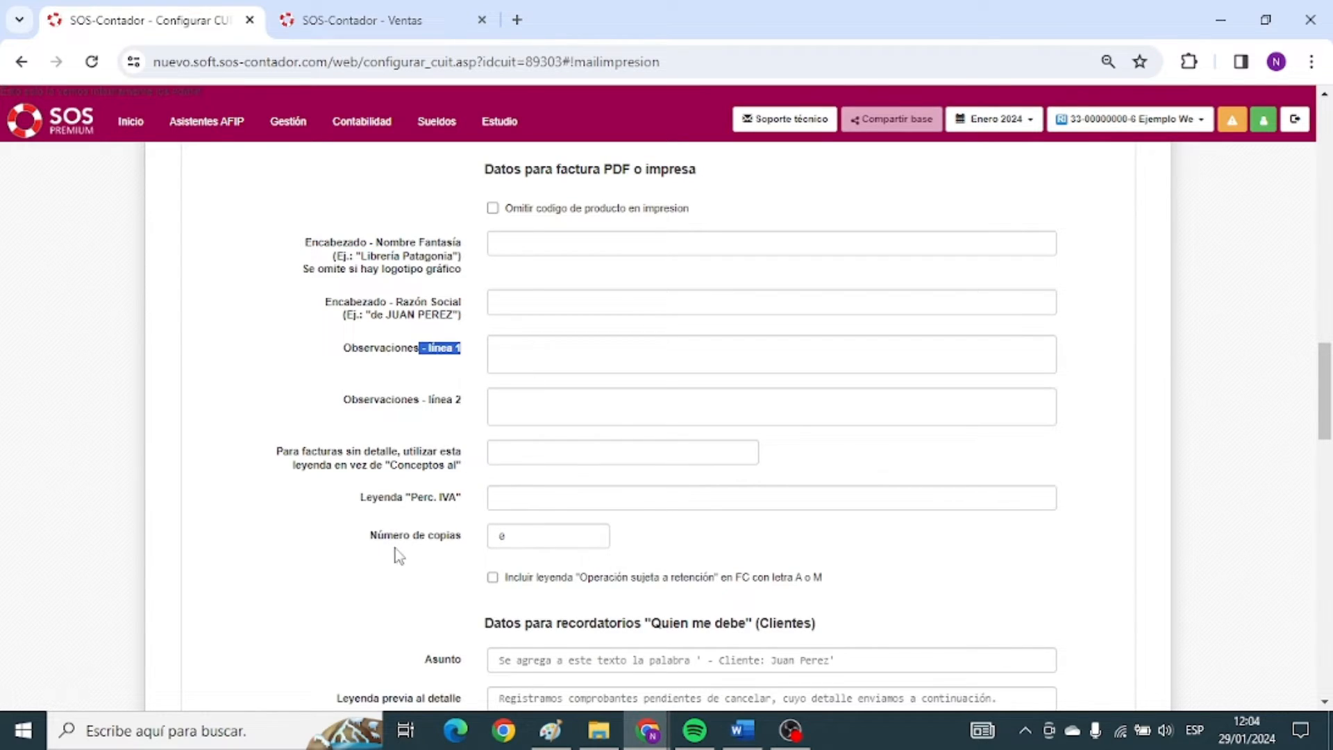
pyautogui.moveTo(349, 494); pyautogui.dragTo(434, 496)
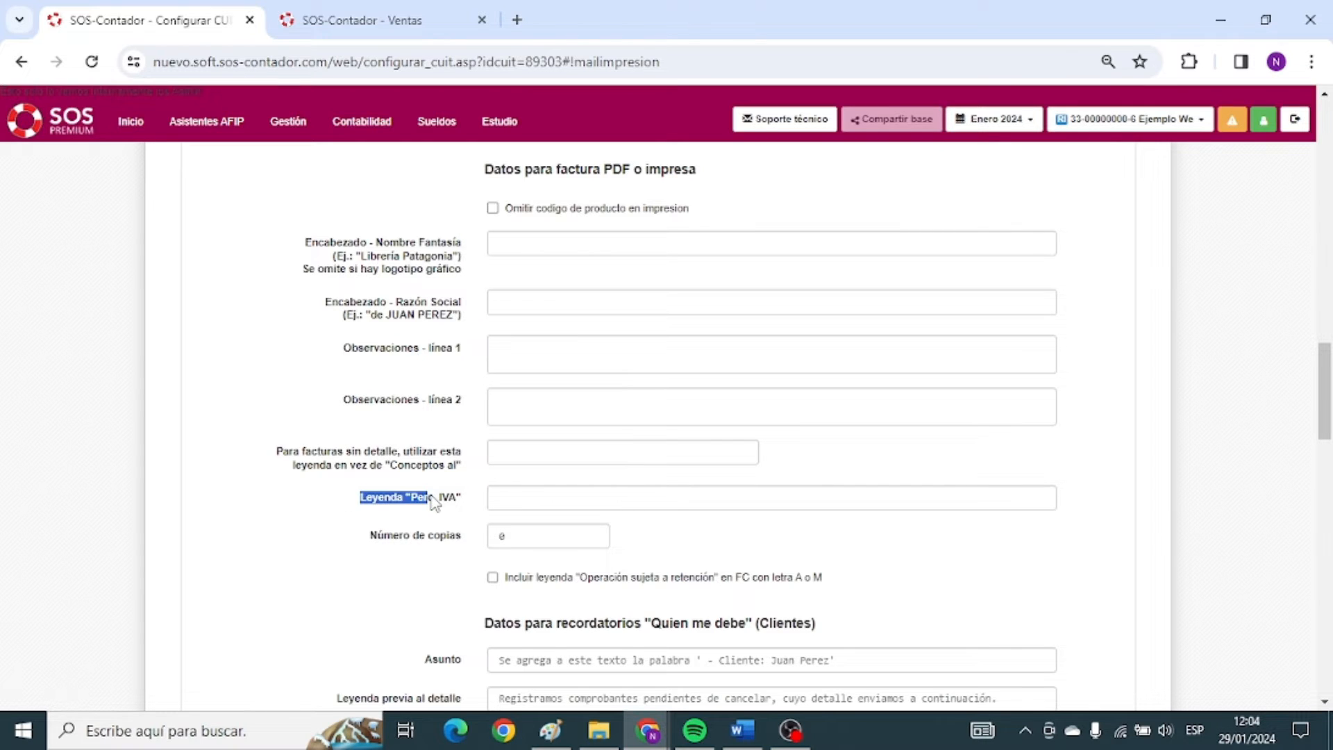
pyautogui.moveTo(378, 536); pyautogui.dragTo(455, 548)
pyautogui.scroll(-2, 408, 514)
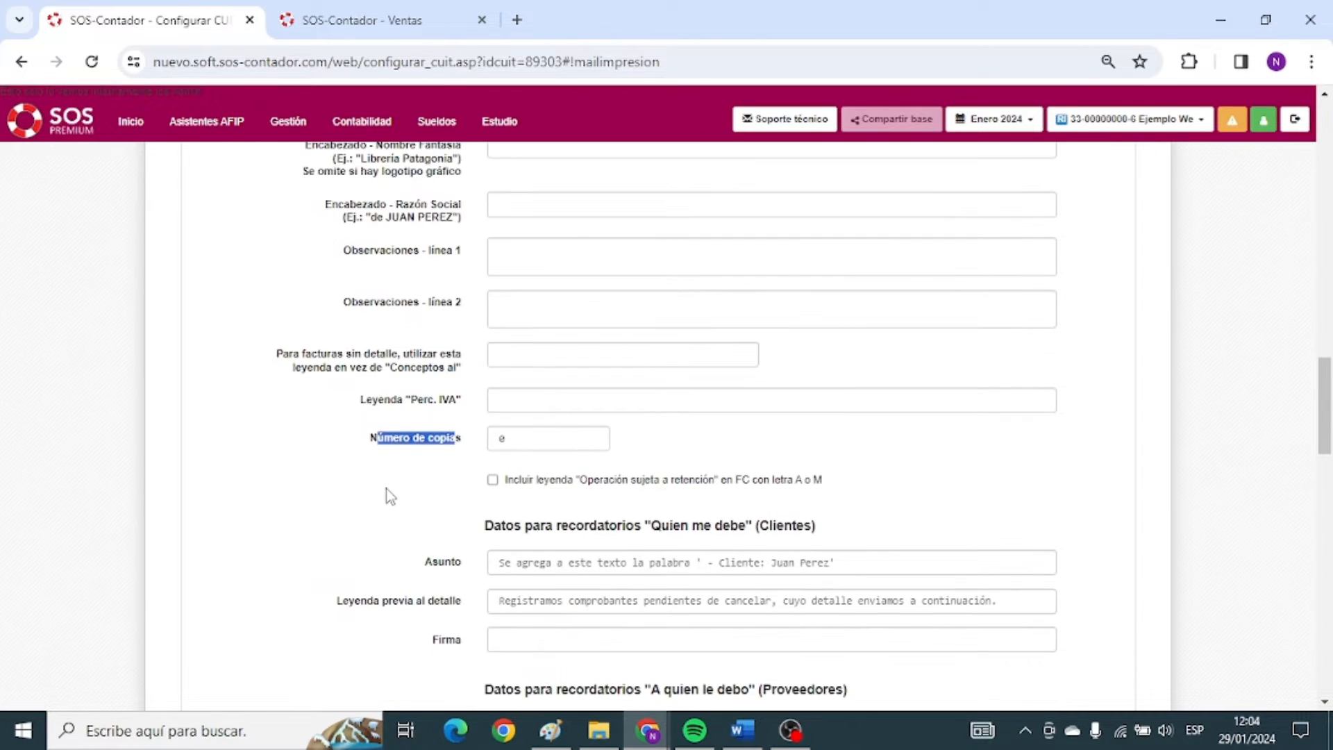
# Highlight the reminder data headings "Quien me debe" (Clientes) and "A quien le debo" (Proveedores).
pyautogui.scroll(-4, 386, 491)
pyautogui.scroll(-2, 384, 490)
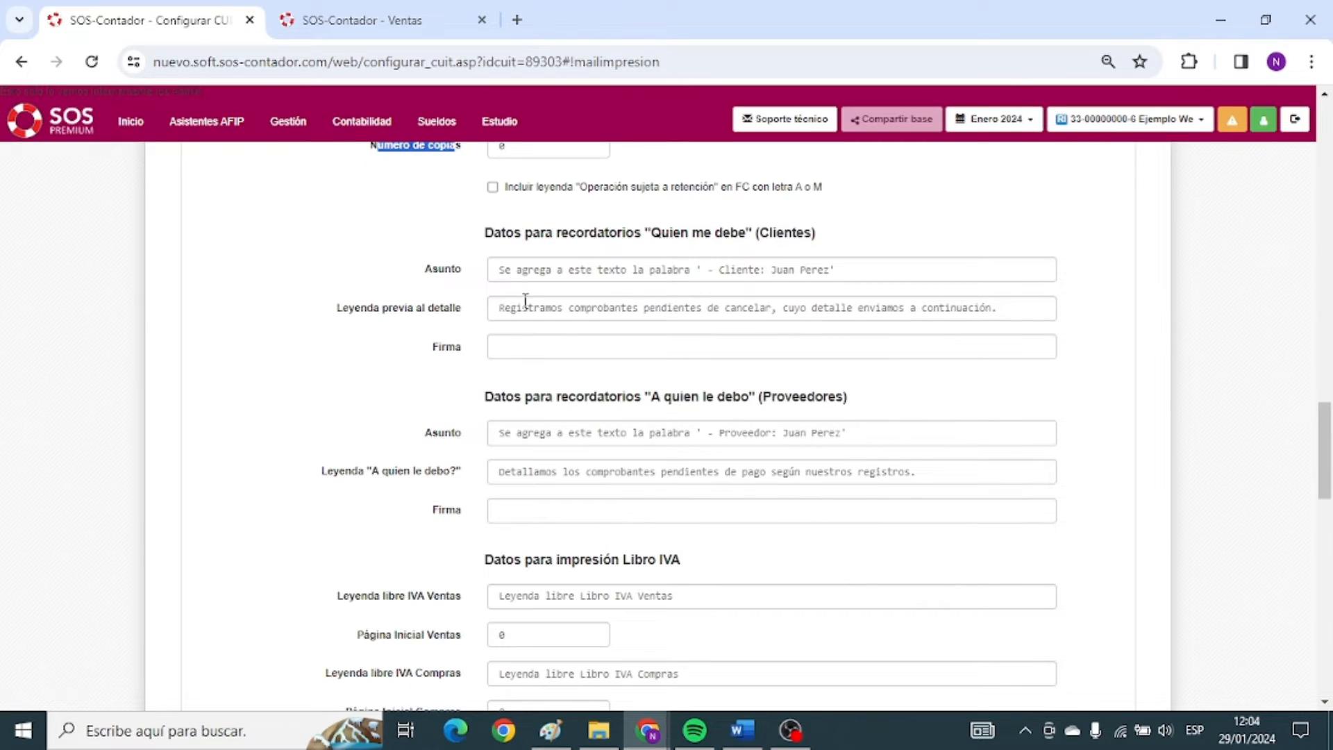
pyautogui.moveTo(484, 233); pyautogui.dragTo(822, 233)
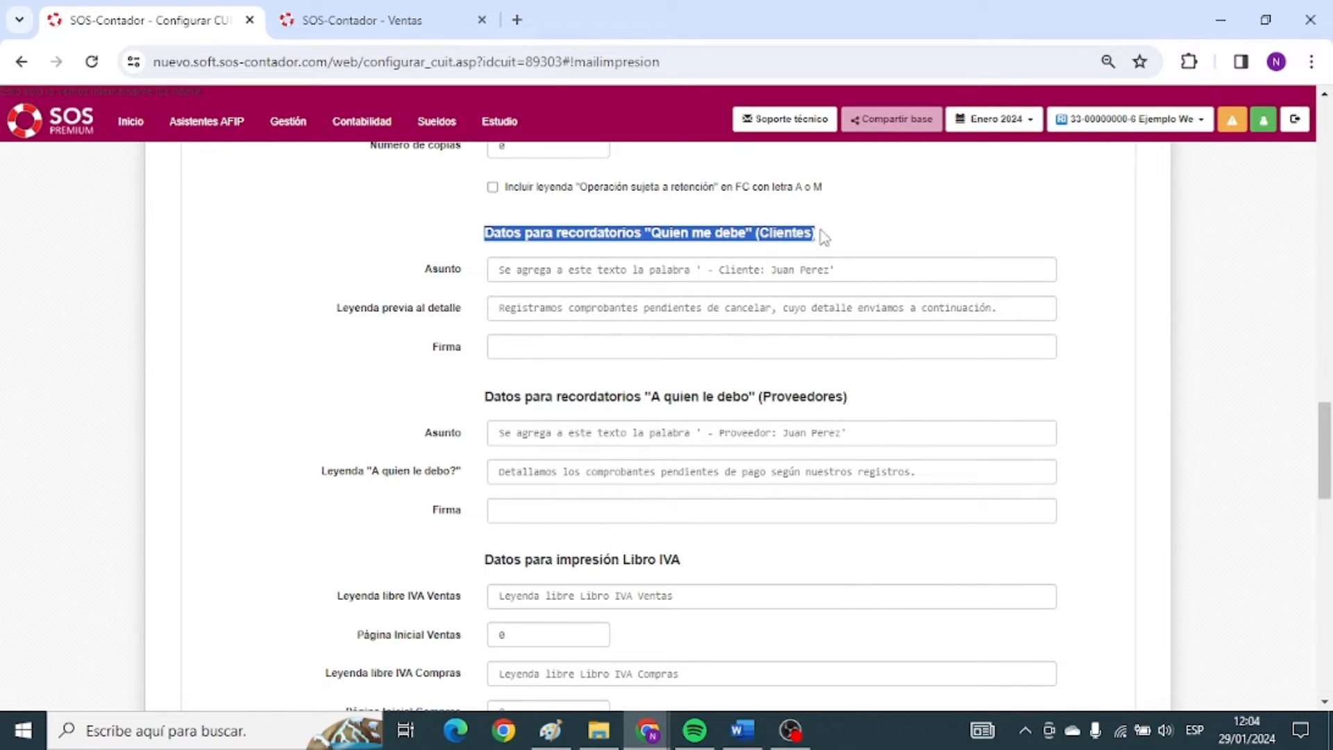
pyautogui.moveTo(663, 396); pyautogui.dragTo(876, 400)
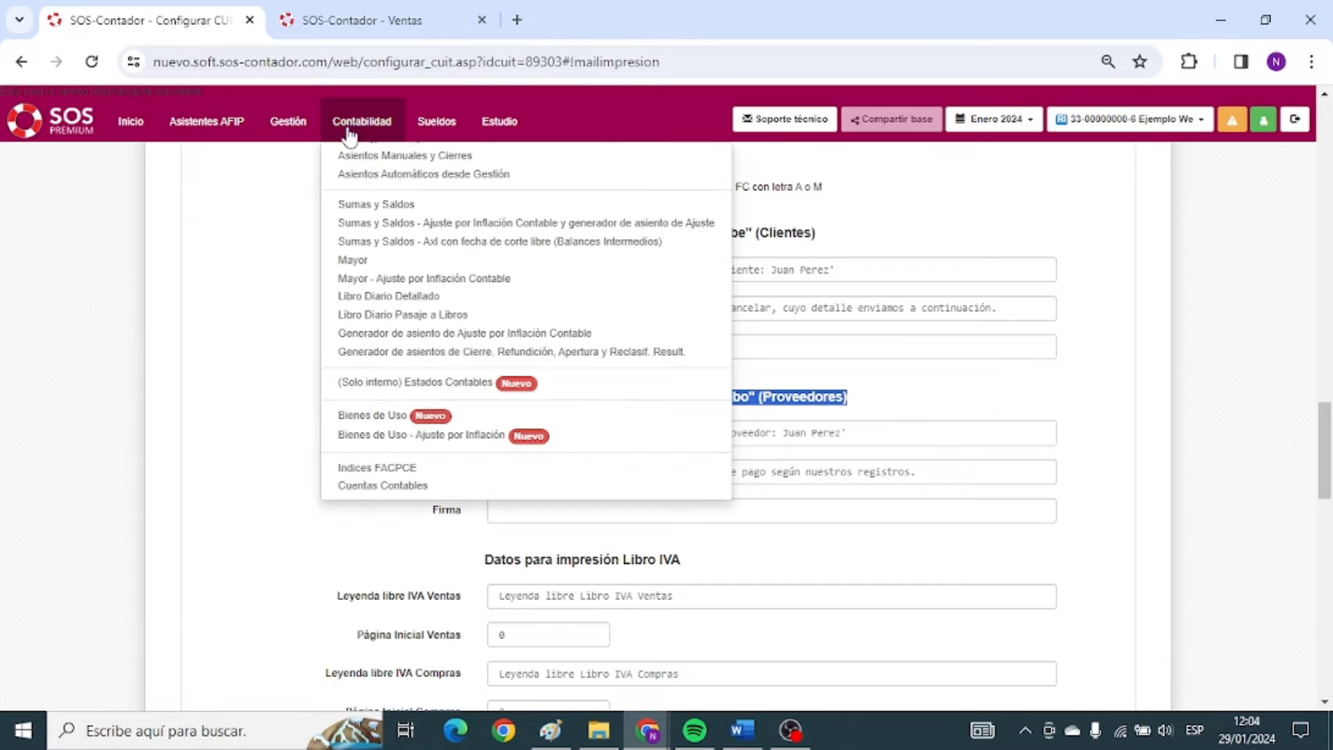
# Open the Quién me debe? and A quién le debo? reports in new browser tabs and switch to the clients' one.
pyautogui.moveTo(280, 123)
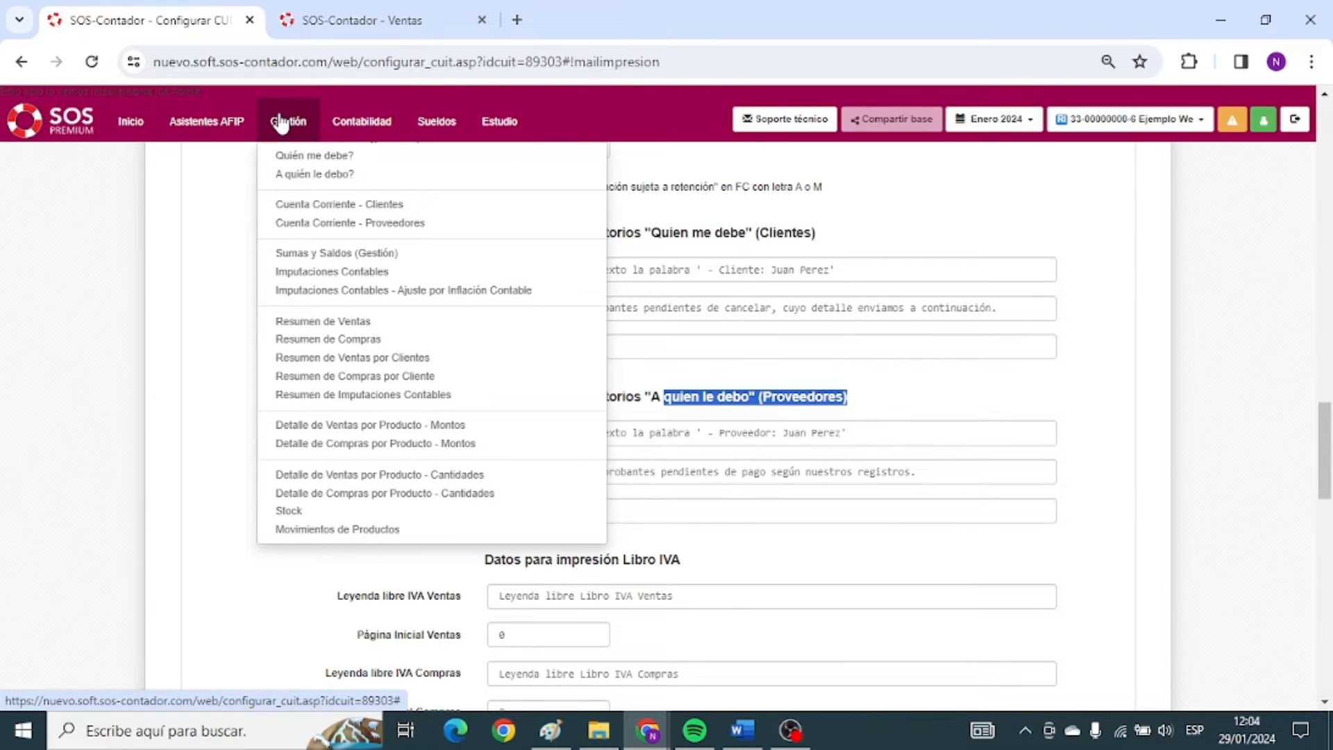
pyautogui.middleClick(345, 159)
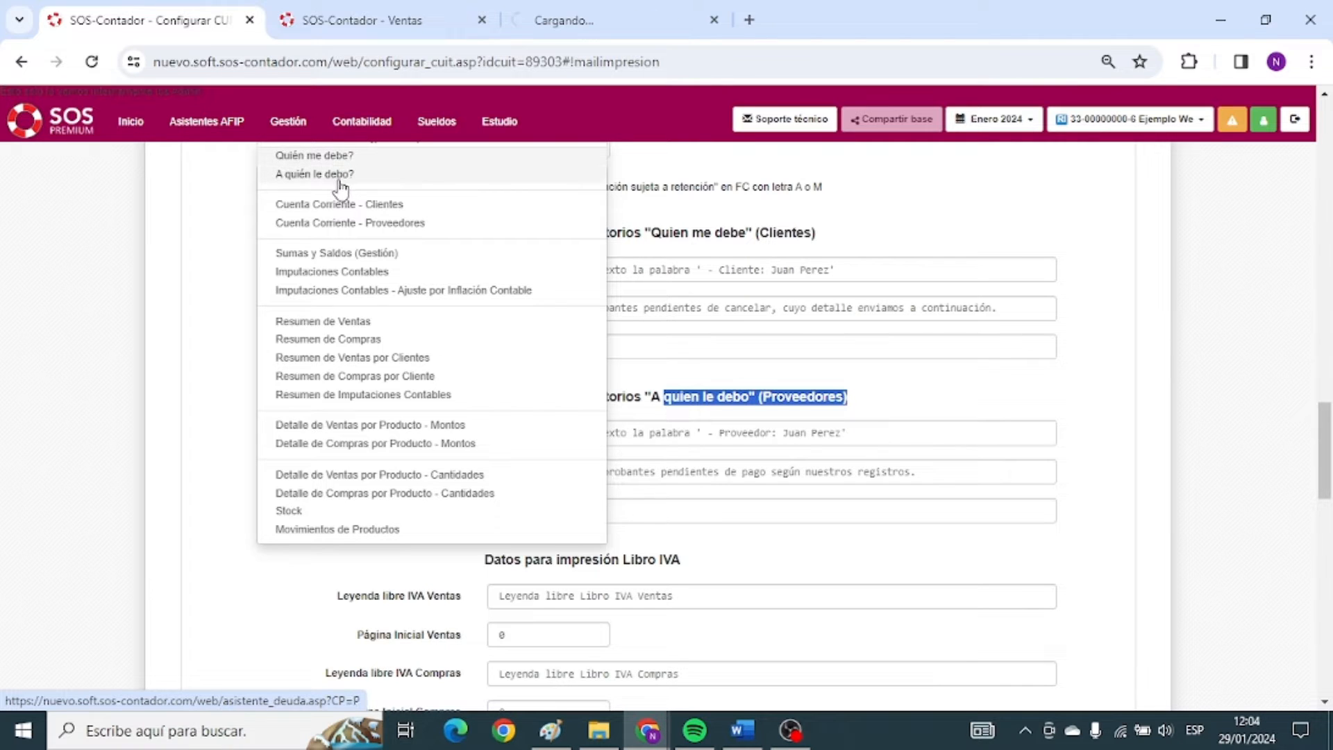
pyautogui.middleClick(335, 178)
pyautogui.click(553, 24)
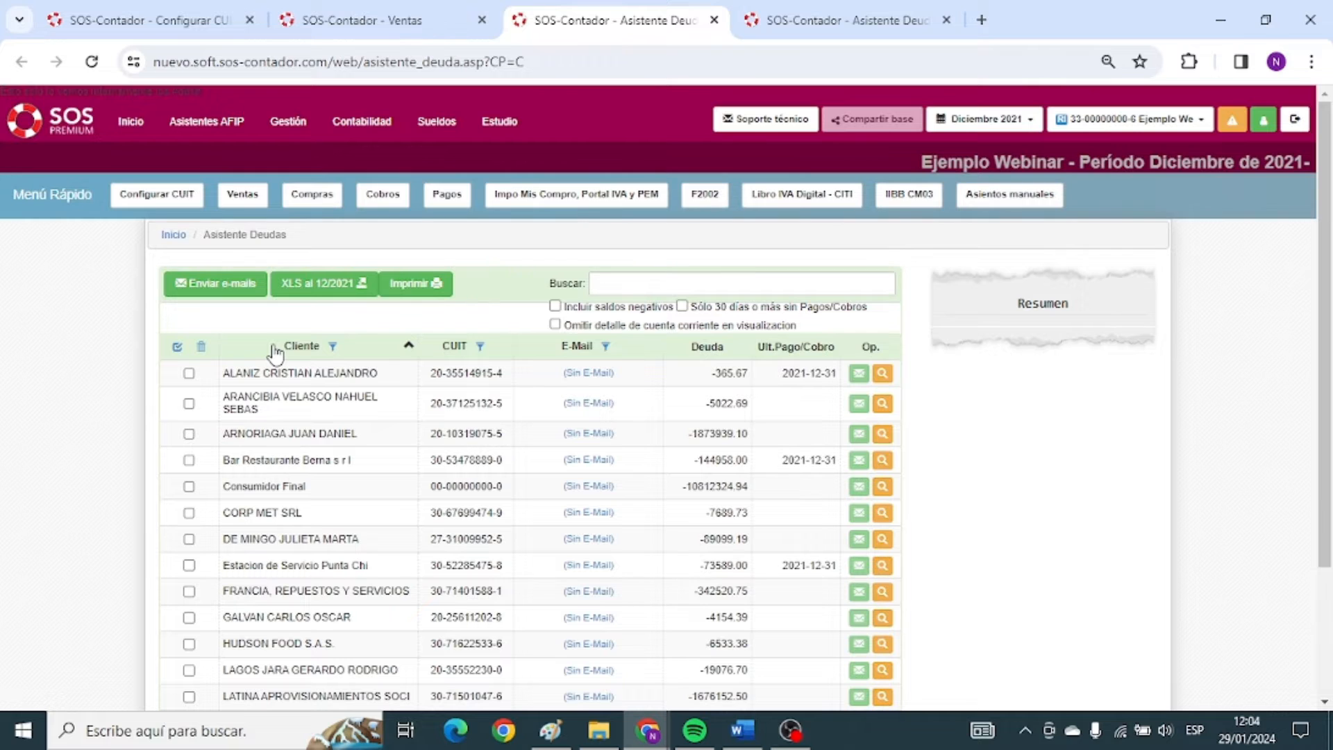
# View the account statement of the first client in the debt list and close it.
pyautogui.scroll(-2, 278, 351)
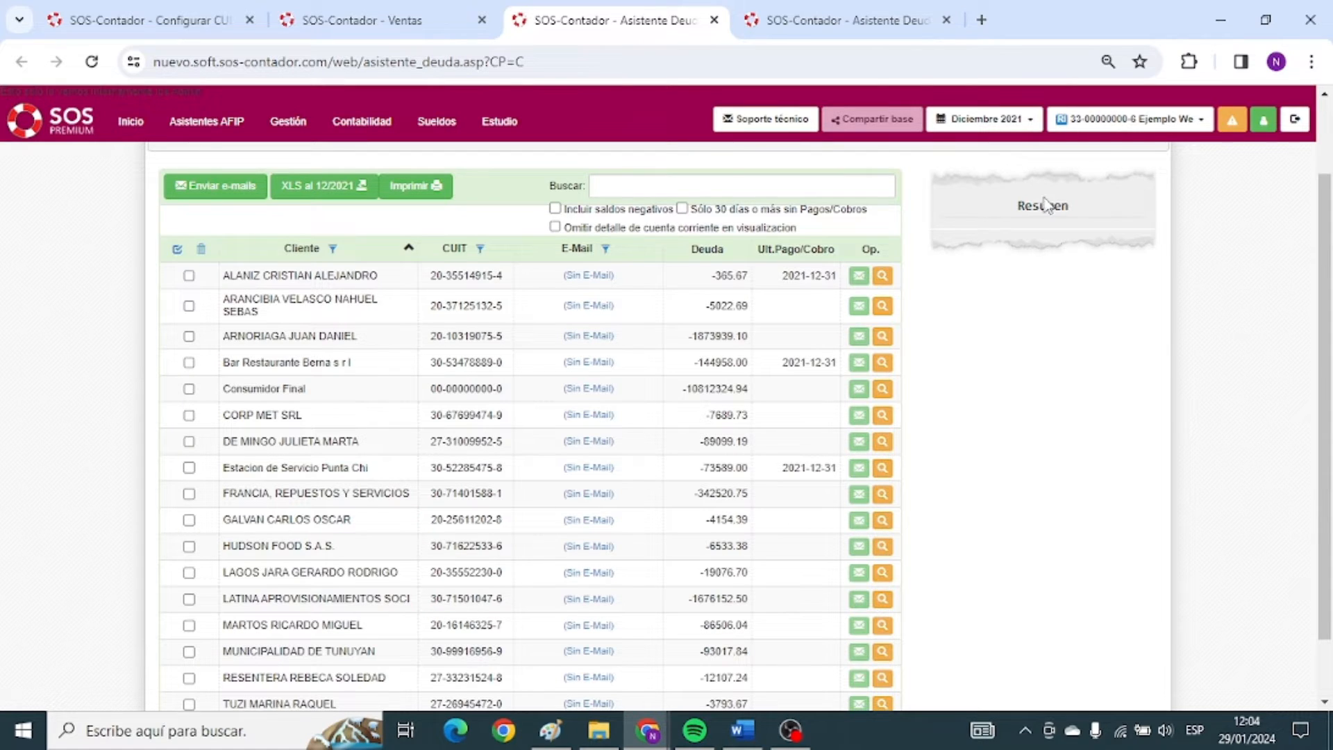
pyautogui.click(881, 277)
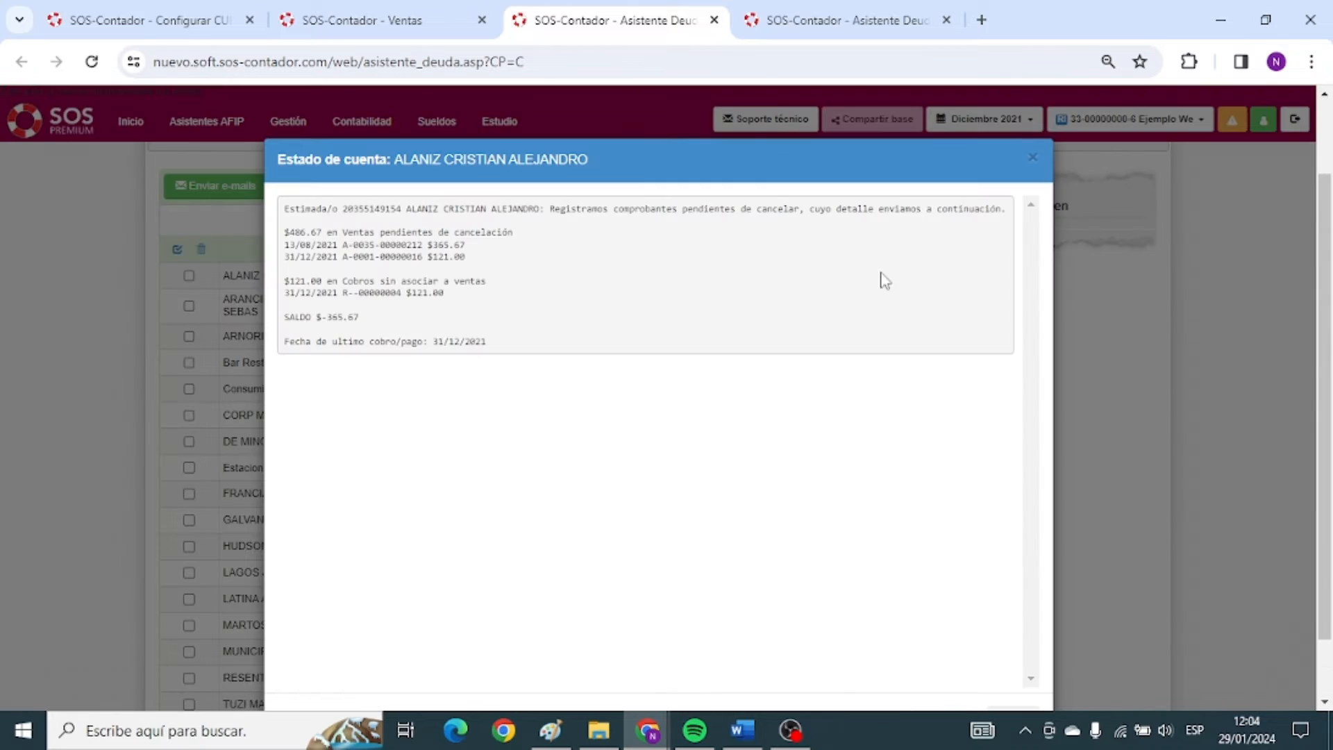
pyautogui.click(1031, 159)
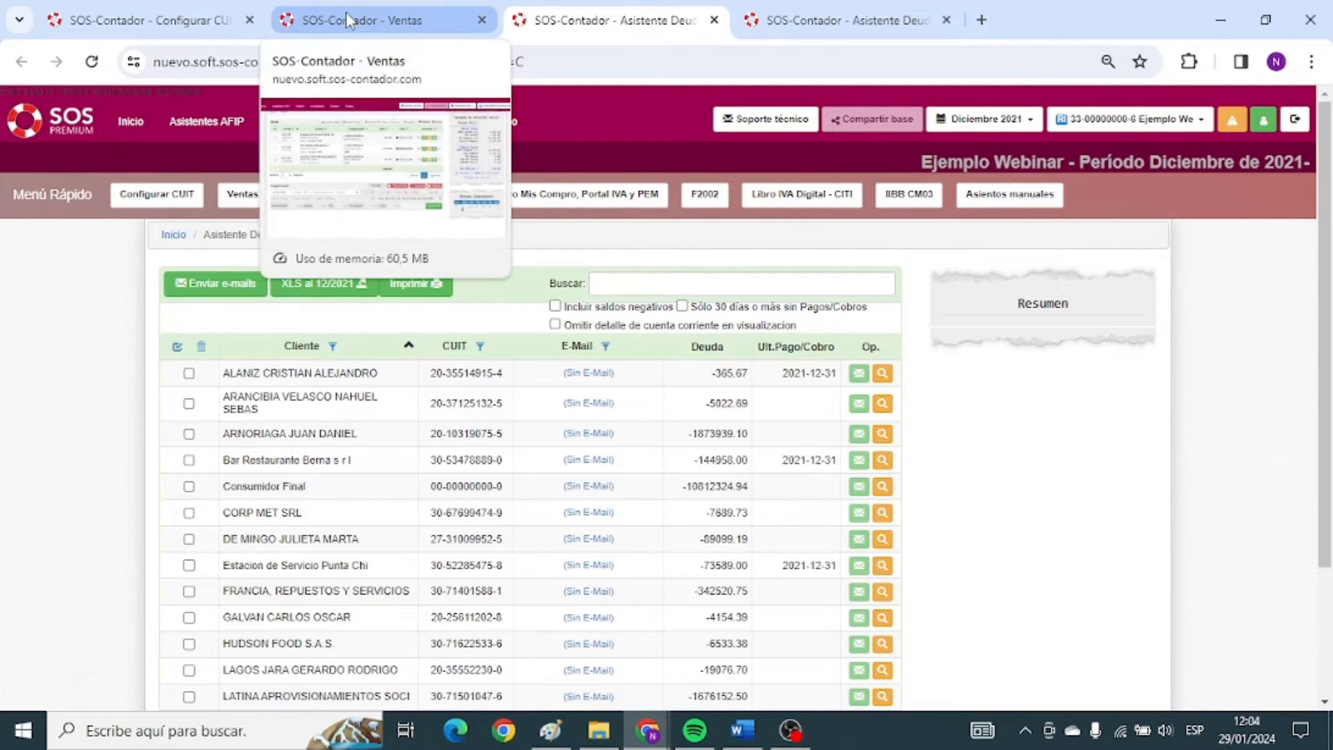
# Open the e-mail entry of the first client in the debt list and dismiss it without entering an address.
pyautogui.click(586, 378)
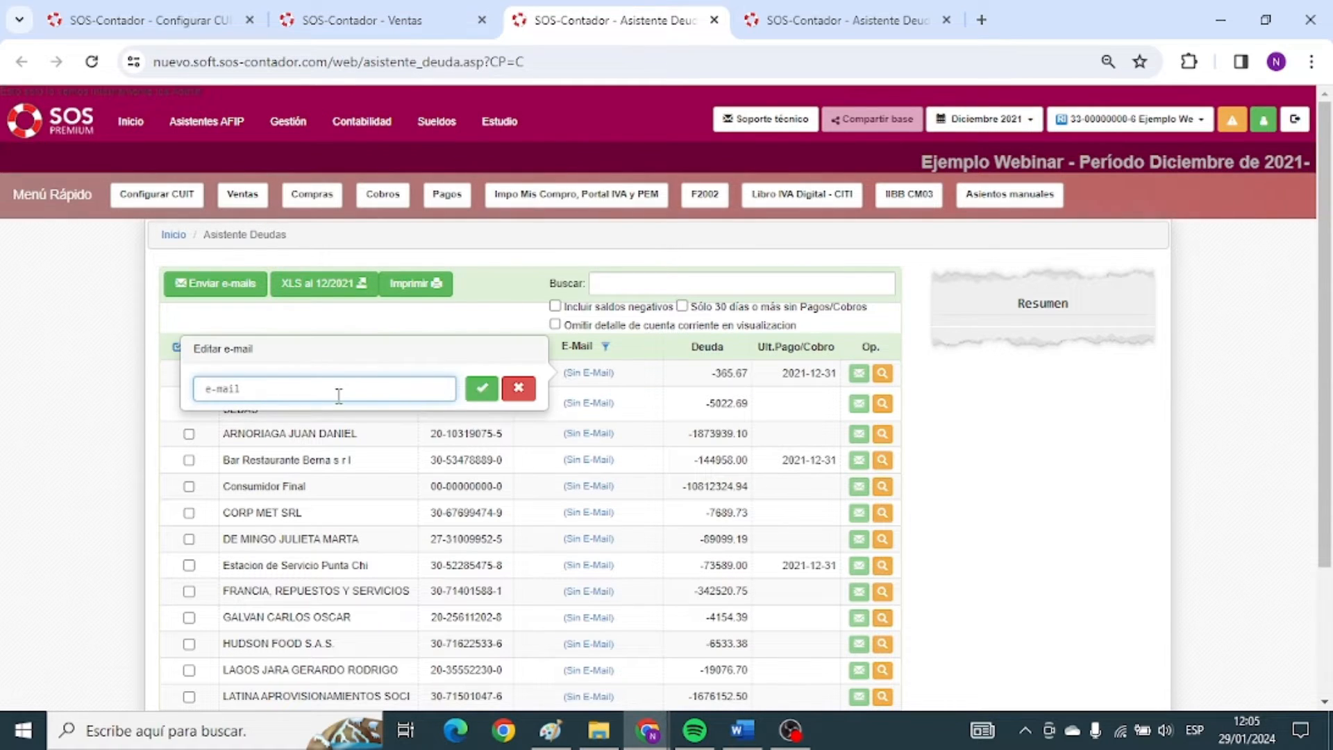
pyautogui.click(795, 382)
pyautogui.click(451, 119)
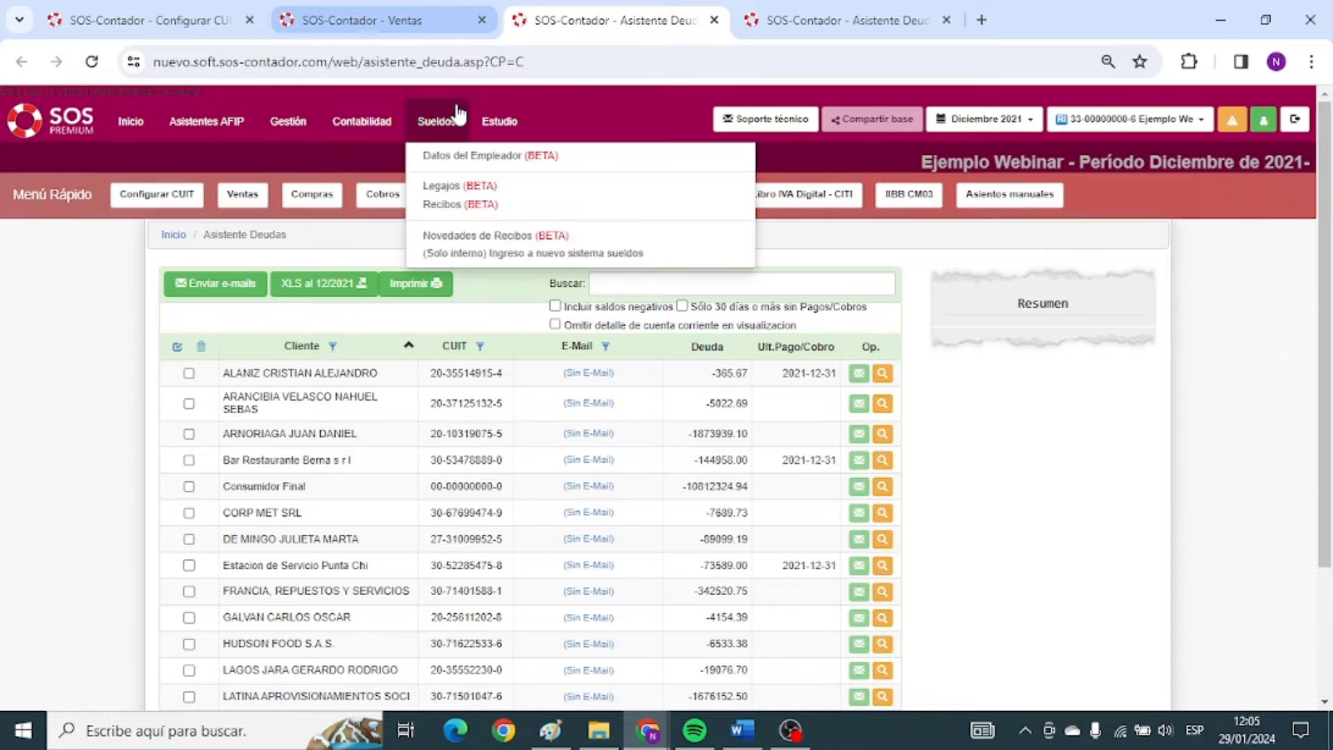
# Return to the CUIT configuration tab and highlight the "A quien le debo" (Proveedores) heading and its Asunto and Firma labels.
pyautogui.click(139, 19)
pyautogui.moveTo(501, 397); pyautogui.dragTo(814, 396)
pyautogui.scroll(-1, 416, 424)
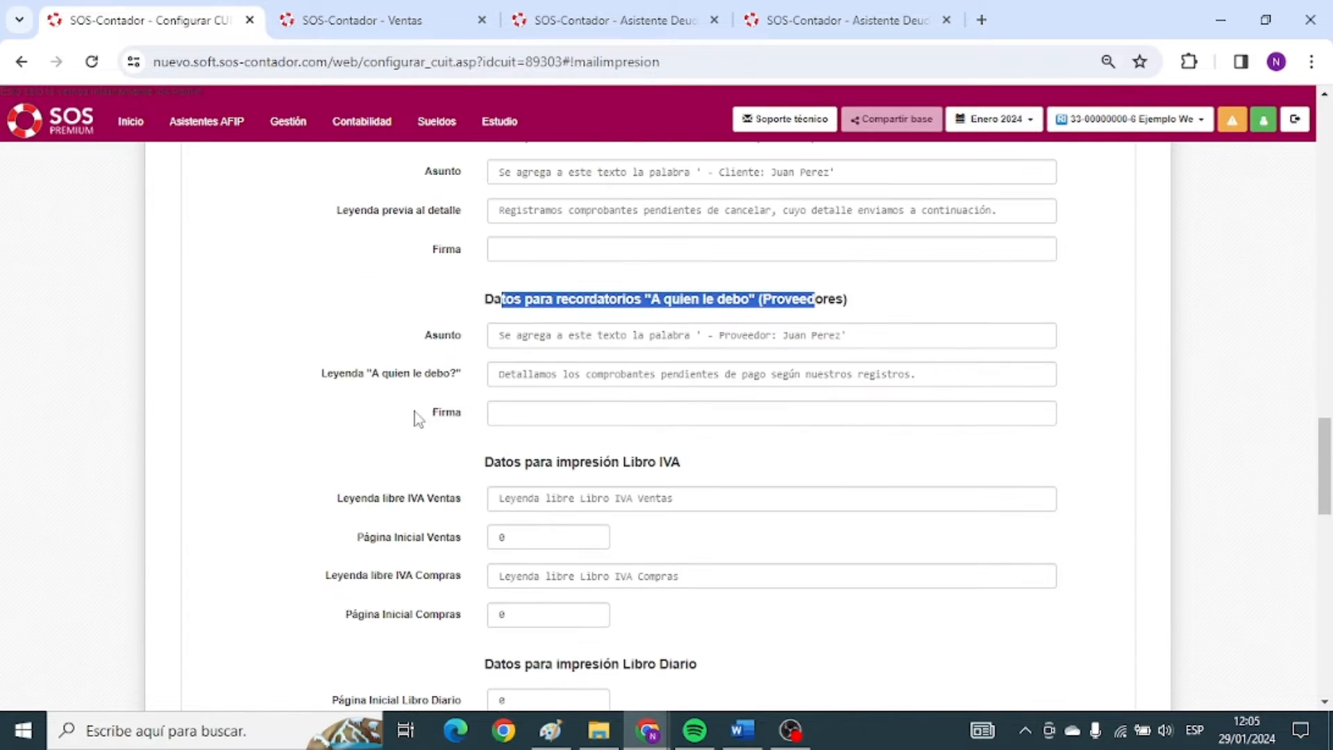
pyautogui.moveTo(399, 334); pyautogui.dragTo(464, 336)
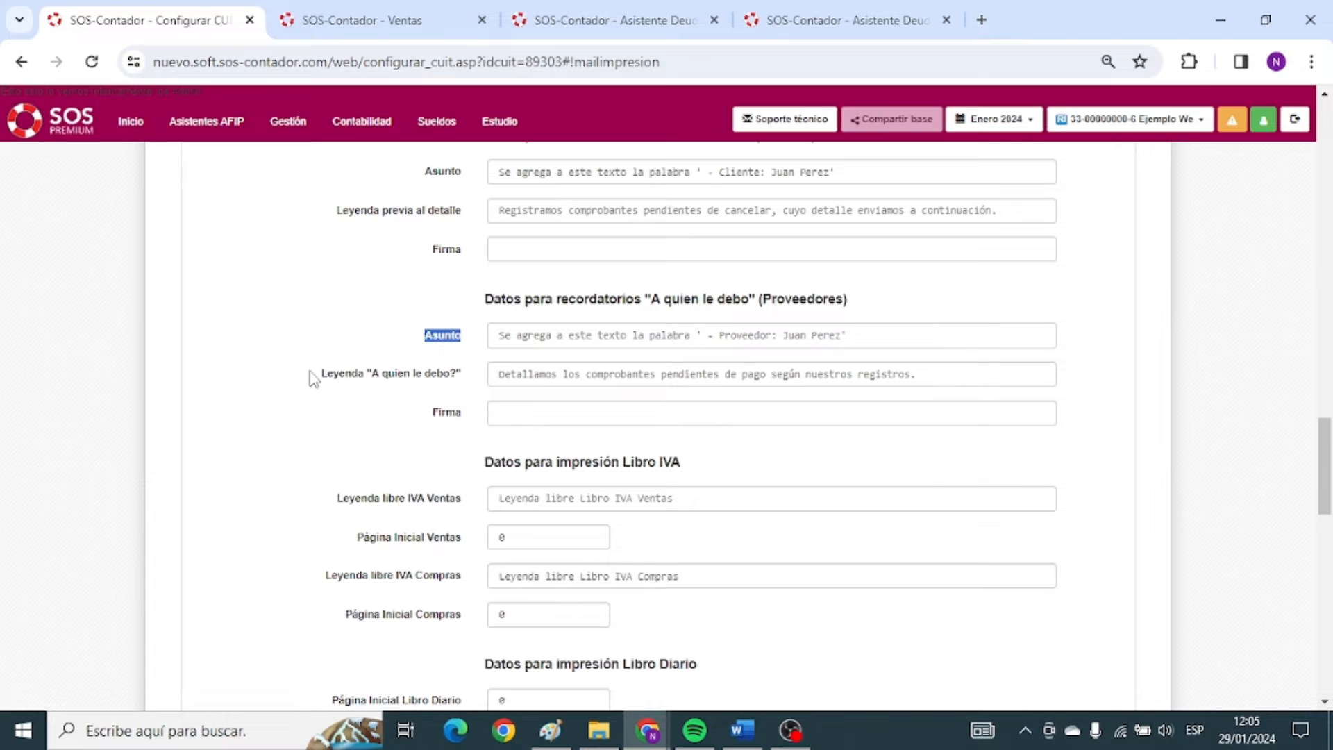
pyautogui.moveTo(313, 370); pyautogui.dragTo(515, 413)
# Highlight the Datos para impresión Libro IVA heading and locate Libro IVA Ventas among the AFIP assistants without opening it.
pyautogui.scroll(-4, 379, 392)
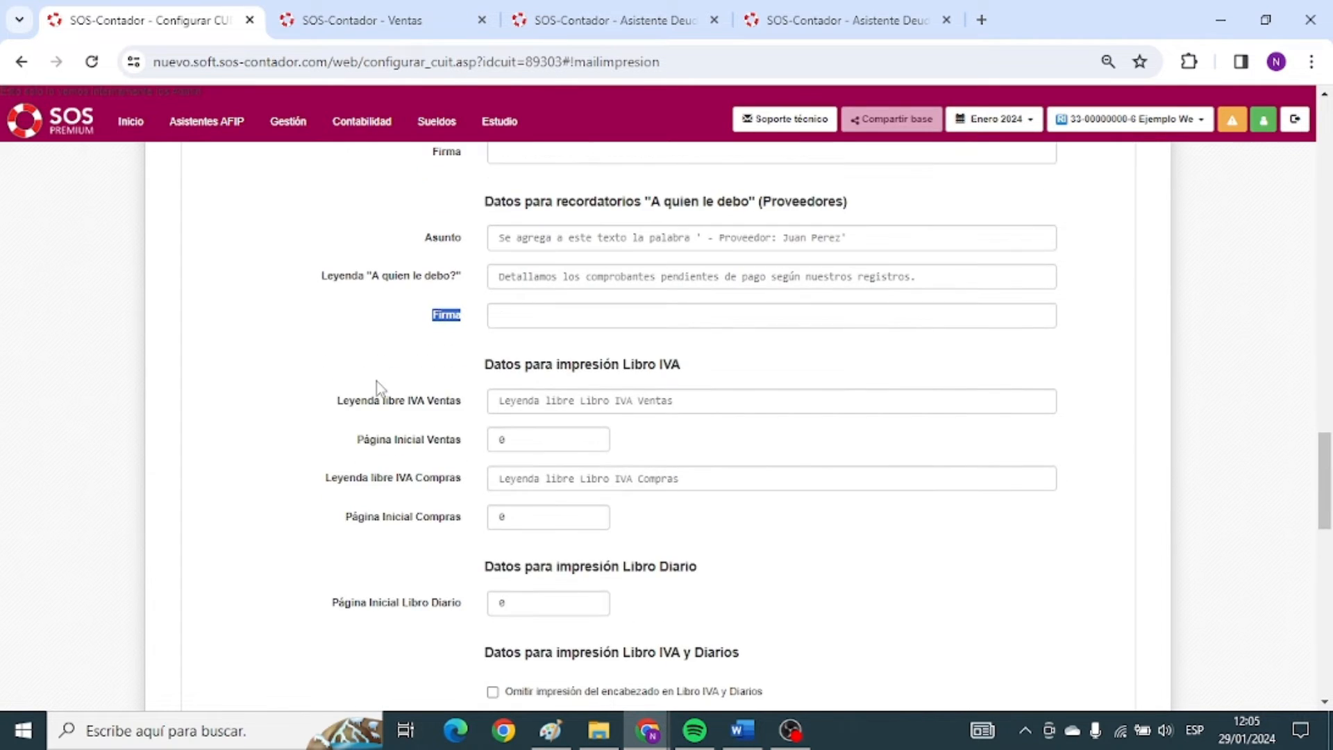
pyautogui.scroll(1, 486, 319)
pyautogui.moveTo(494, 266); pyautogui.dragTo(991, 277)
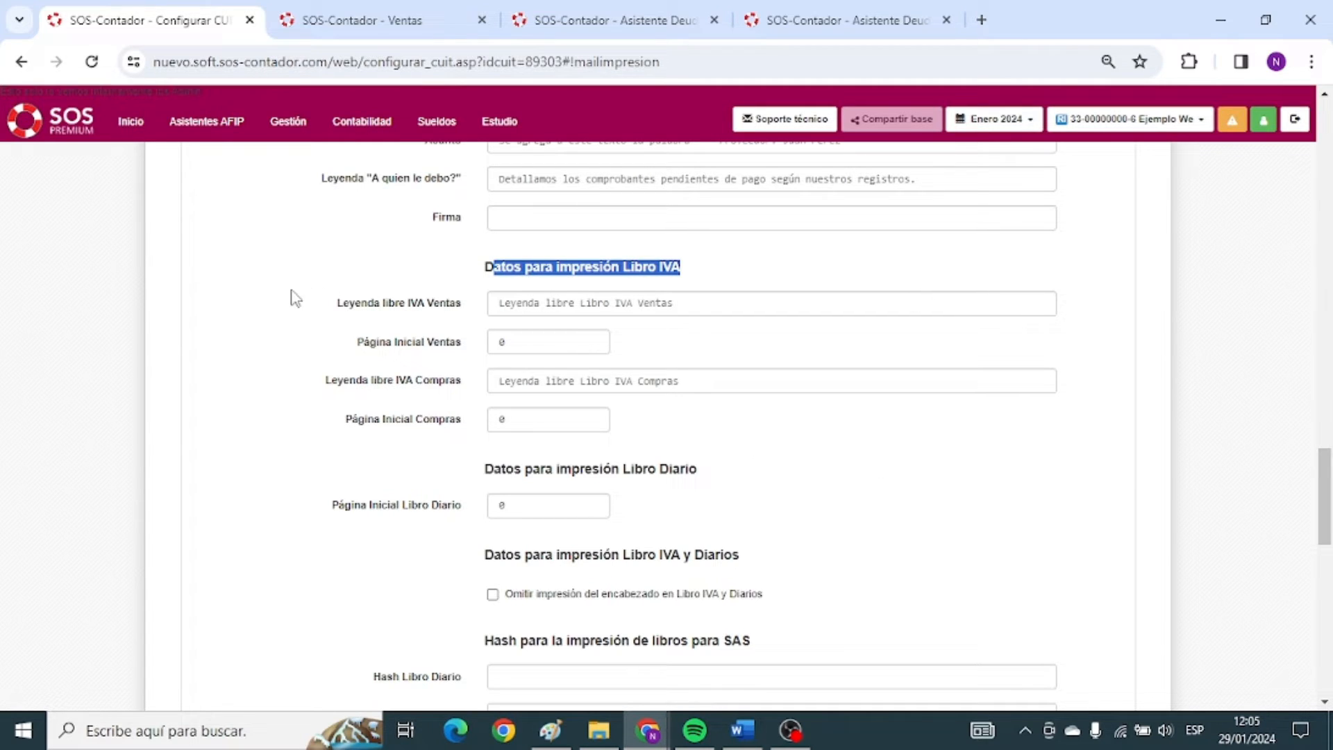
pyautogui.click(206, 121)
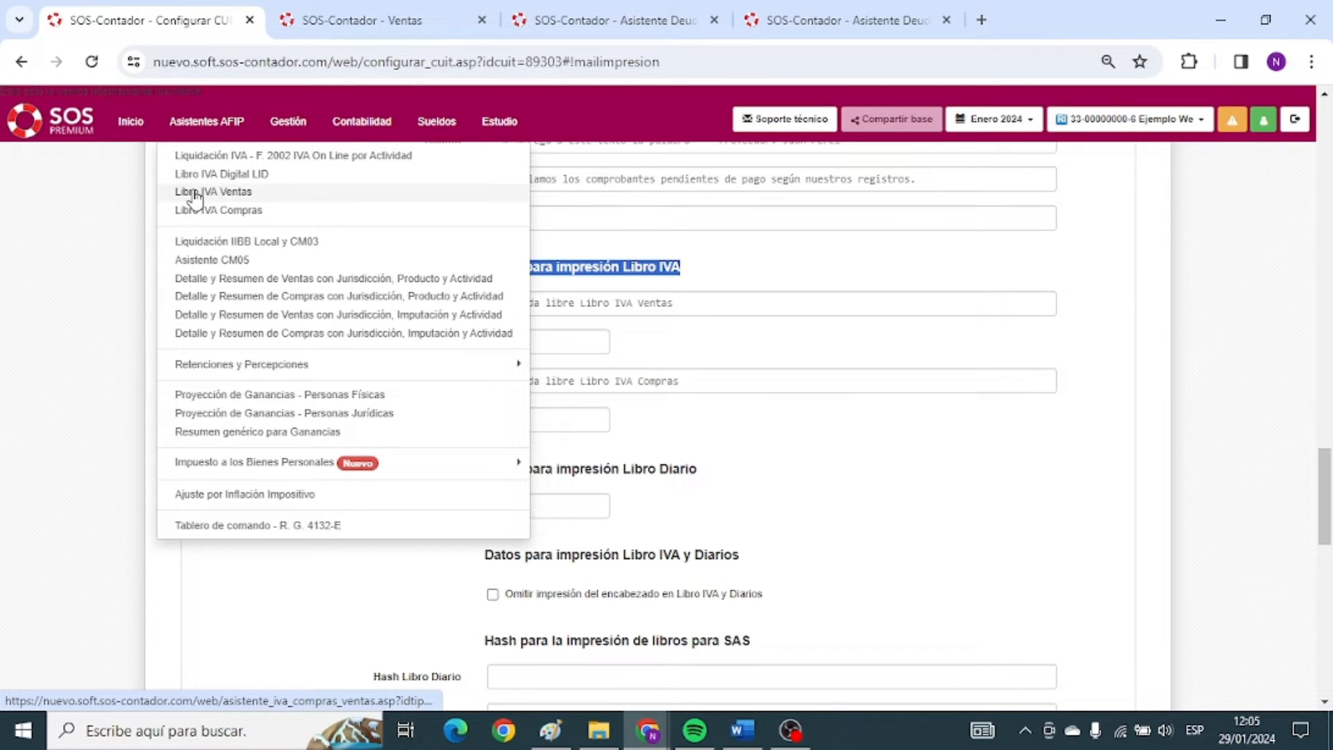
pyautogui.click(73, 210)
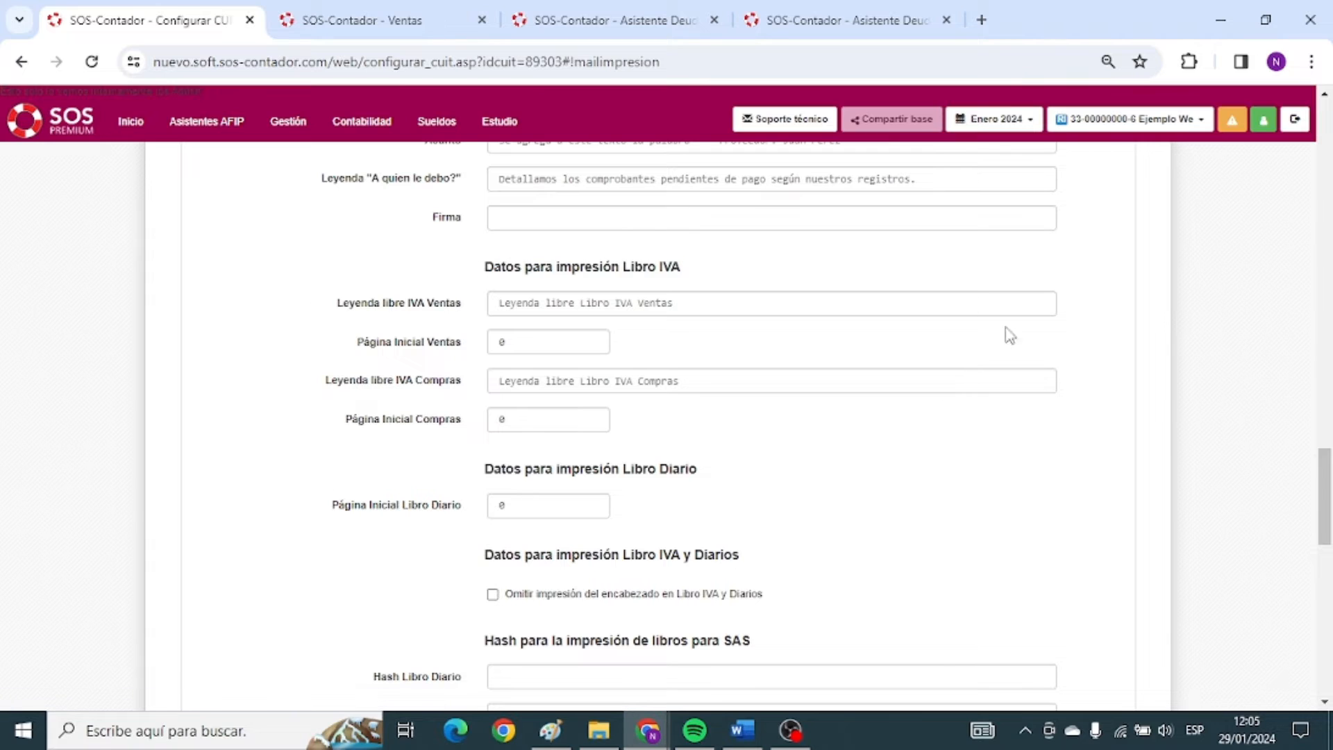
# Highlight the Leyenda libre IVA Ventas and Página Inicial Ventas labels in the Libro IVA printing data.
pyautogui.moveTo(355, 304); pyautogui.dragTo(447, 304)
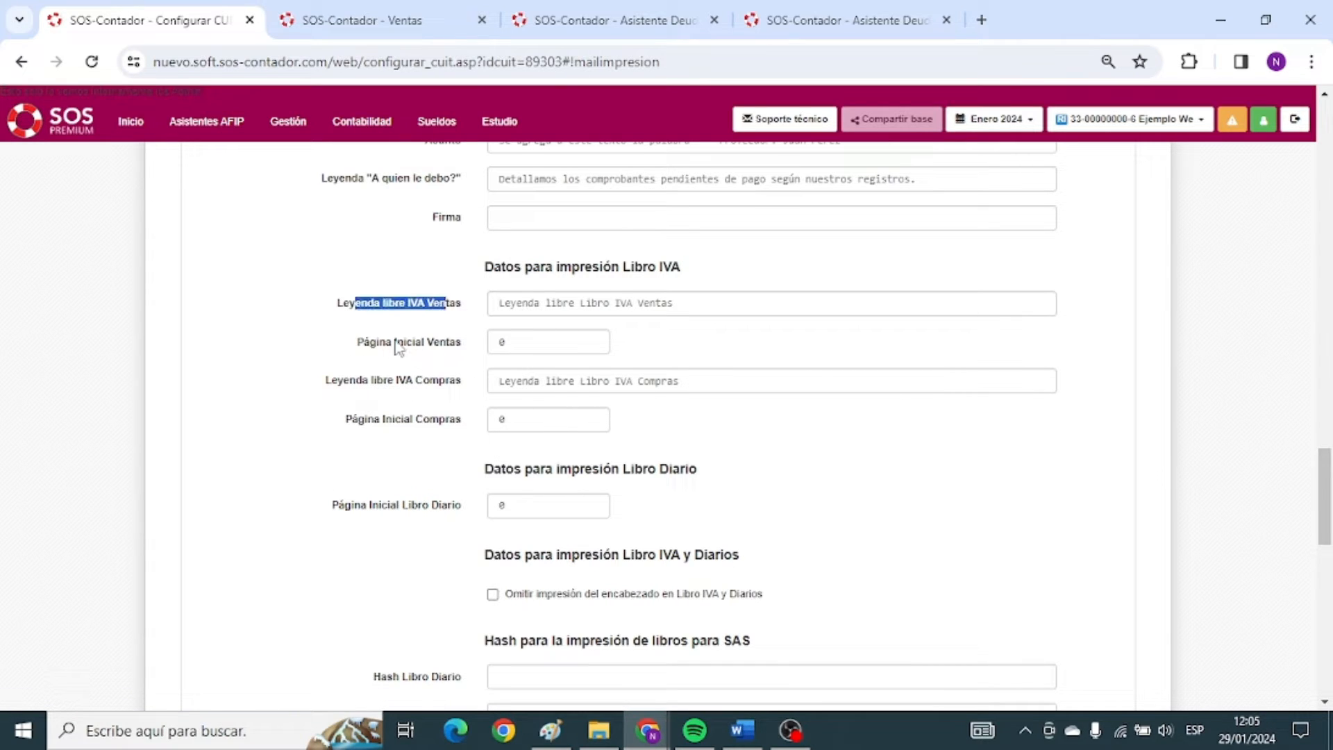
pyautogui.moveTo(357, 343); pyautogui.dragTo(434, 345)
pyautogui.scroll(-1, 351, 401)
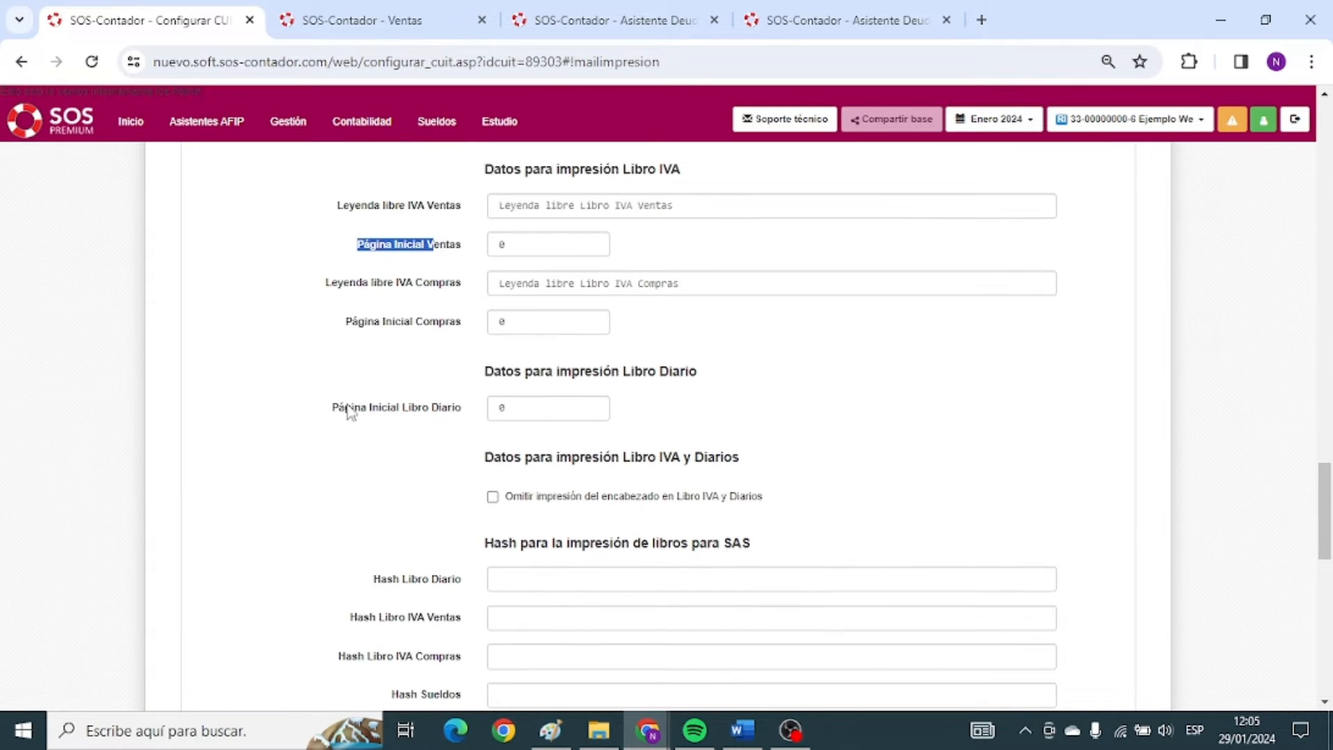
# Highlight the Datos para impresión Libro Diario heading and place the cursor in its Página Inicial Libro Diario field.
pyautogui.scroll(-1, 348, 410)
pyautogui.scroll(-1, 416, 347)
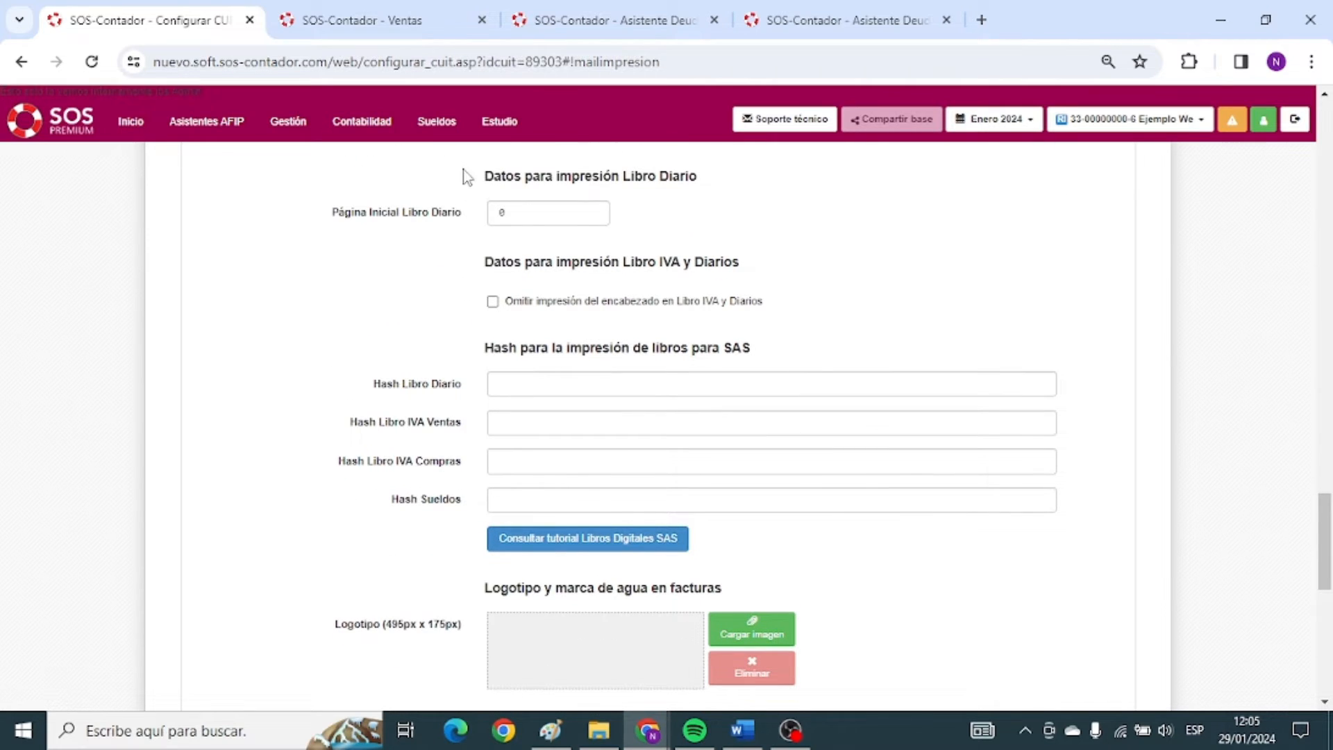
pyautogui.moveTo(465, 176); pyautogui.dragTo(753, 185)
pyautogui.click(643, 202)
pyautogui.click(508, 217)
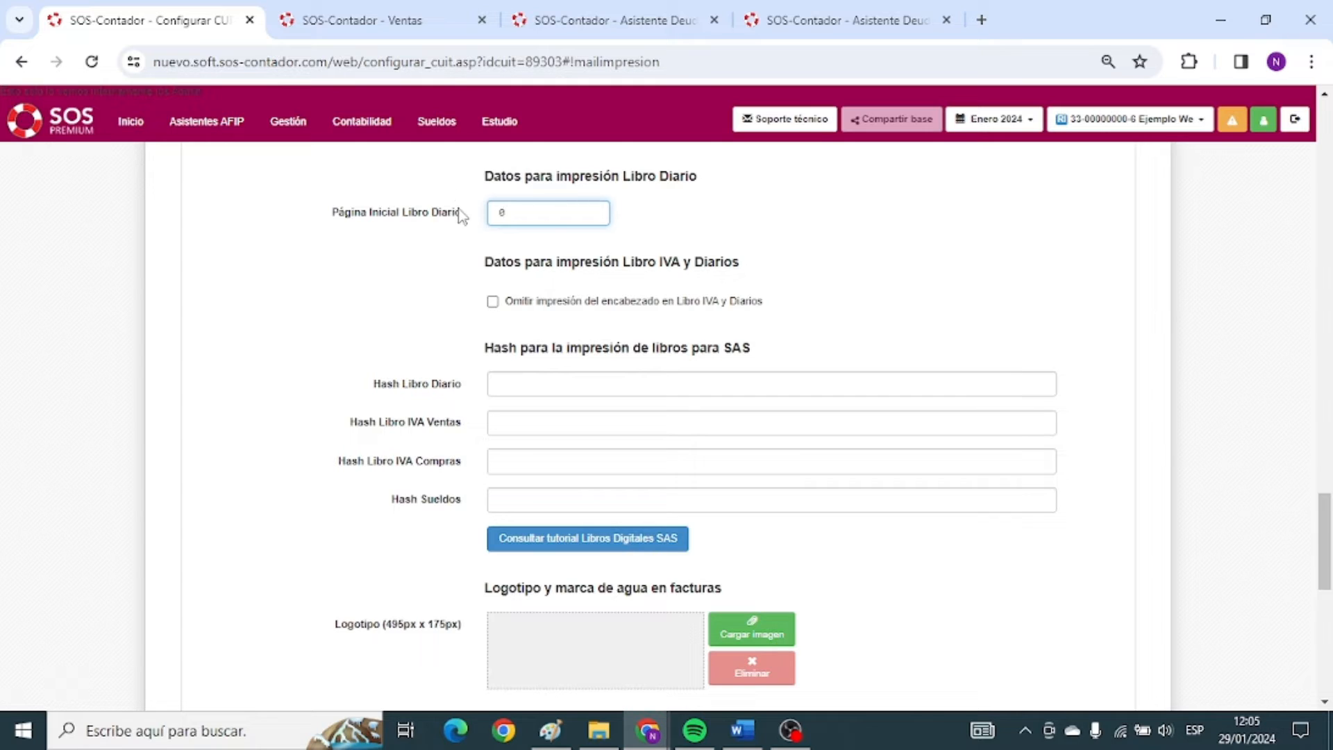
# Highlight the Datos para impresión Libro IVA y Diarios heading and open Libro IVA Ventas and Libro Diario Detallado in new tabs.
pyautogui.moveTo(515, 273); pyautogui.dragTo(744, 266)
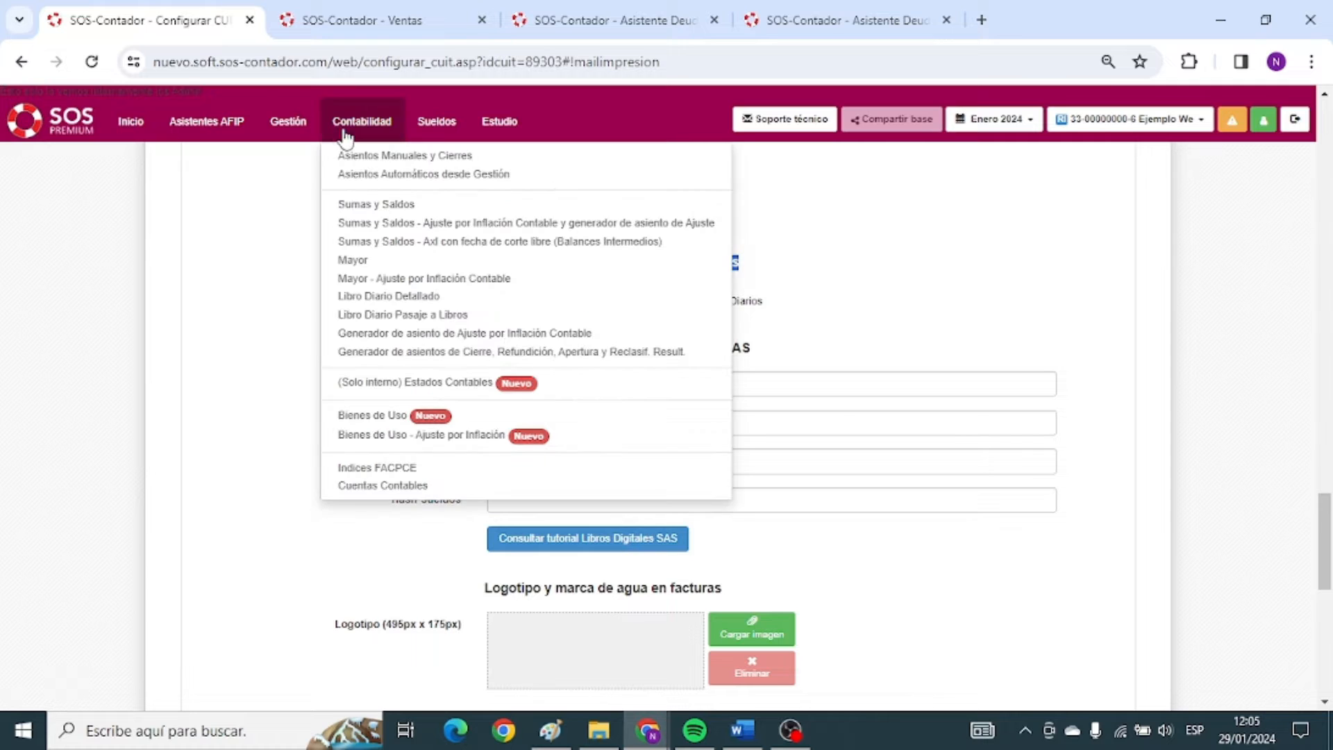
pyautogui.moveTo(205, 125)
pyautogui.middleClick(214, 197)
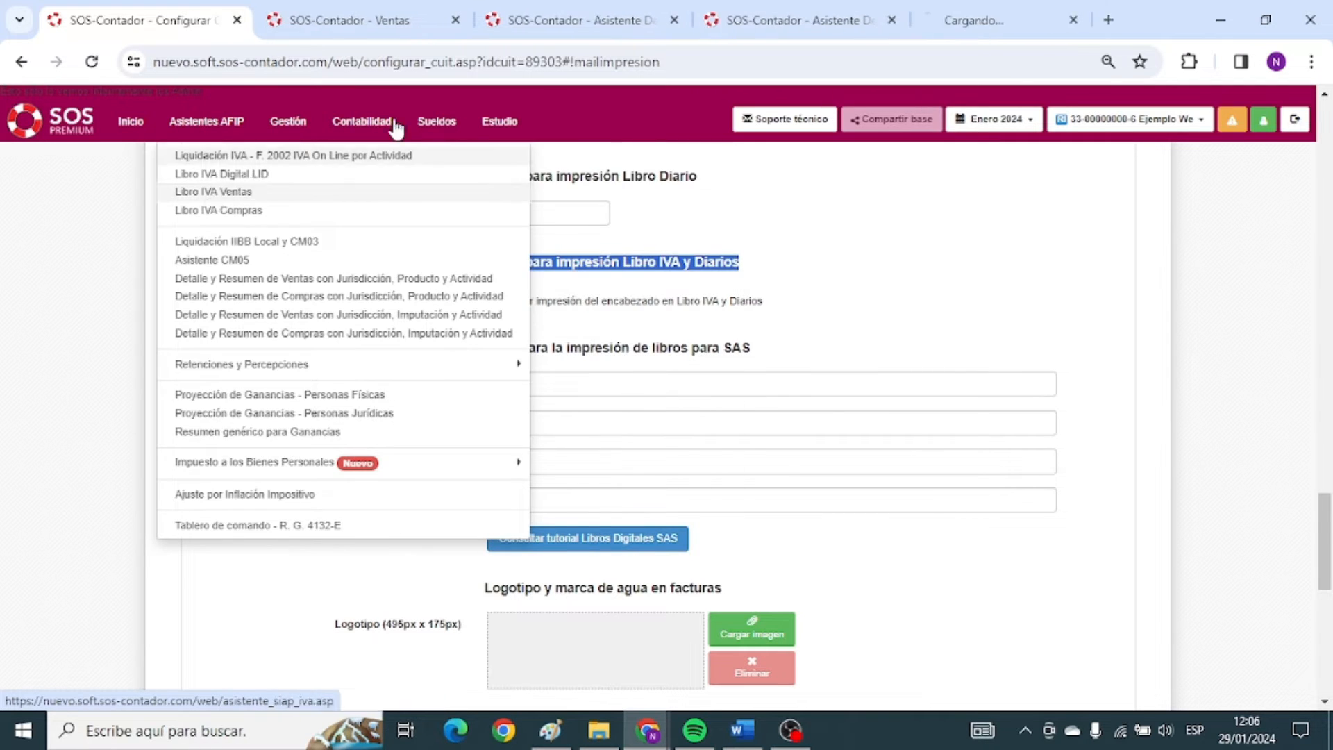
pyautogui.moveTo(394, 126)
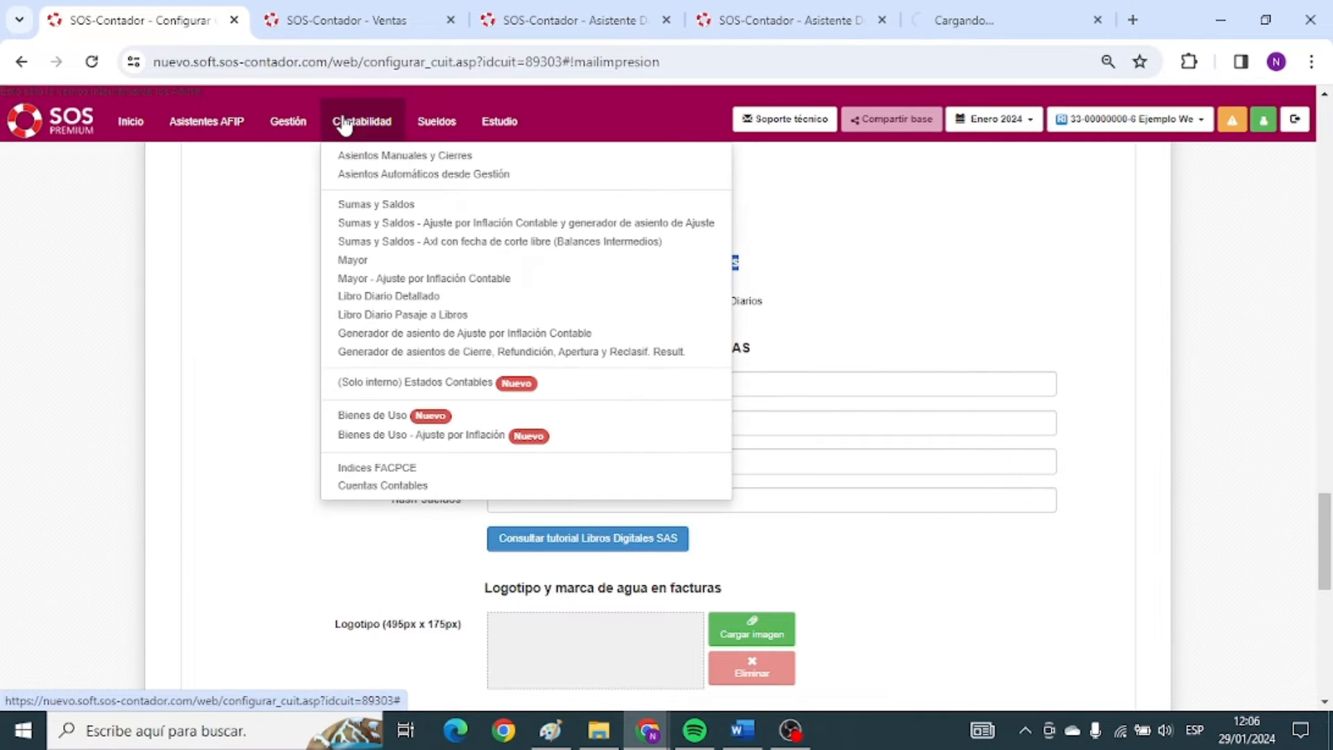
pyautogui.middleClick(378, 296)
# Close the Ventas, debt assistant and Libro IVA Ventas tabs, and display the entries of the Libro Diario Detallado.
pyautogui.click(379, 23)
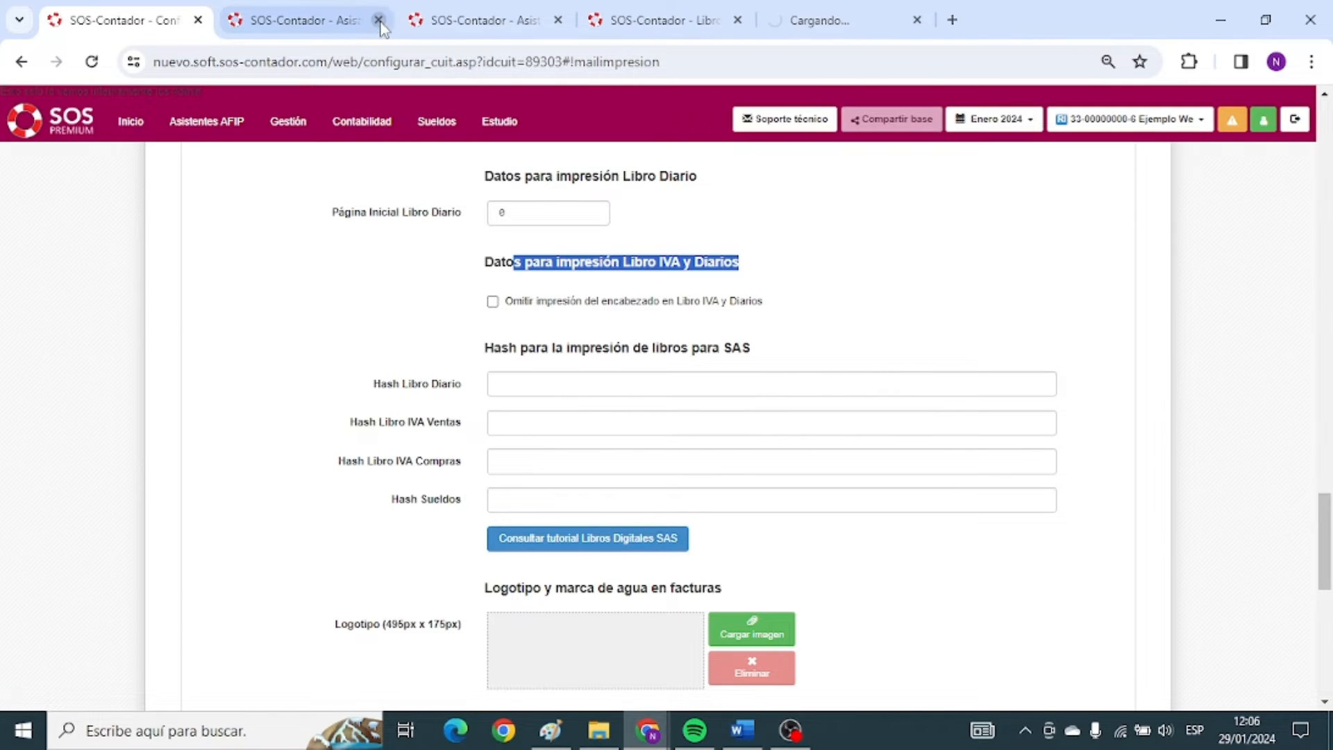
pyautogui.click(379, 23)
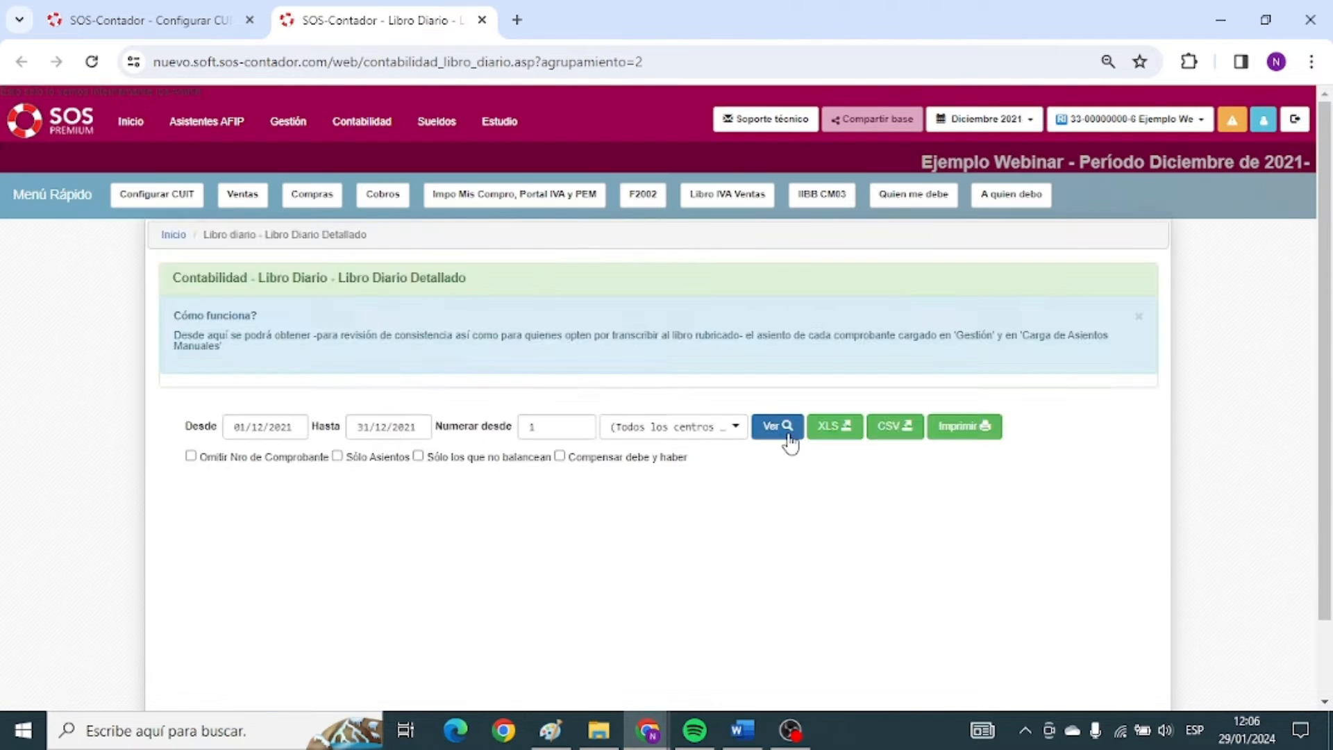
pyautogui.click(785, 432)
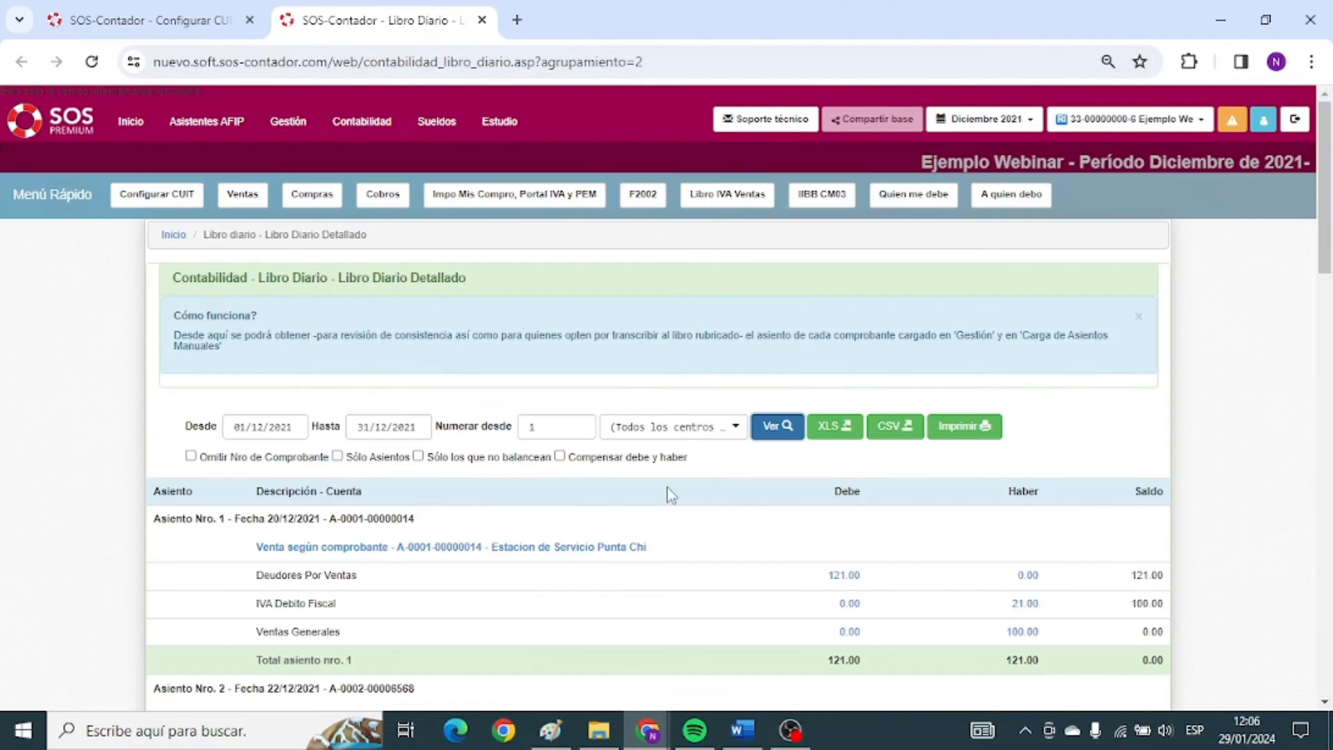
pyautogui.scroll(-1, 669, 491)
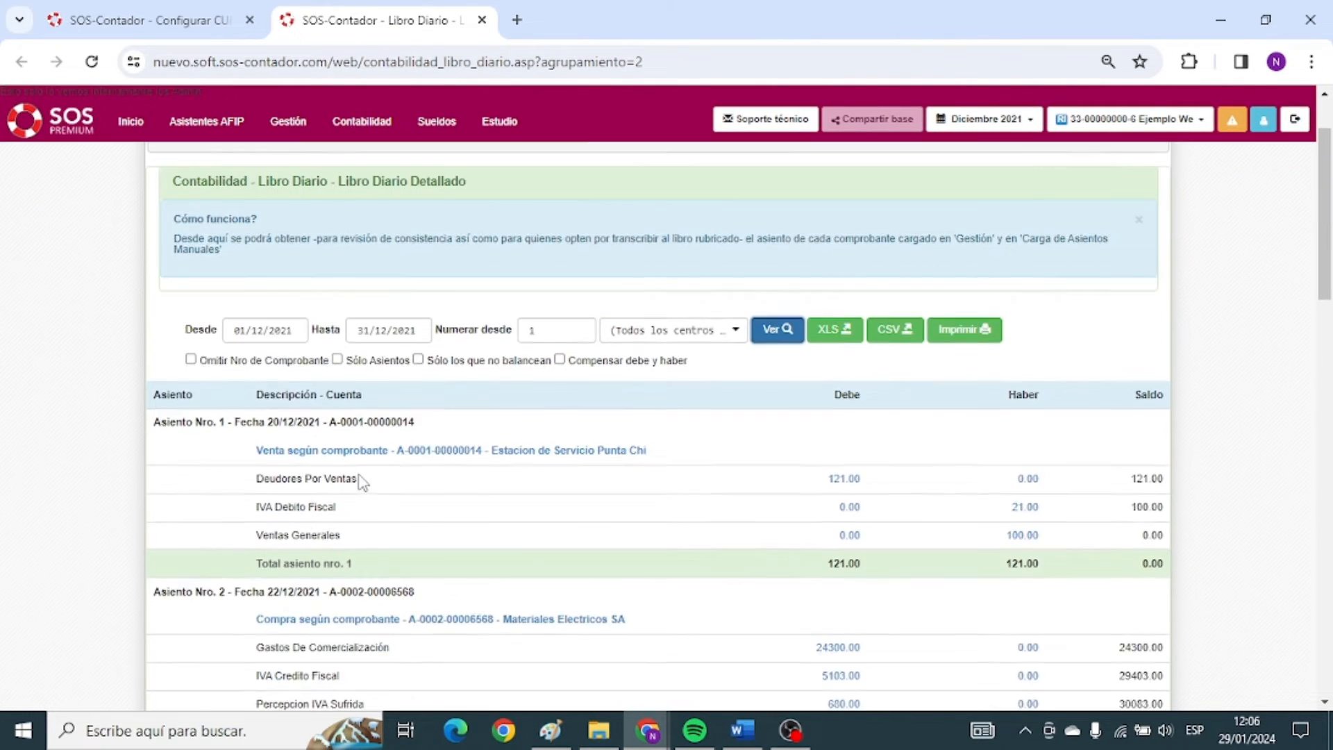
# Open the printable PDF of the Libro Diario Detallado, highlight the header block on its first page, and close it.
pyautogui.click(945, 334)
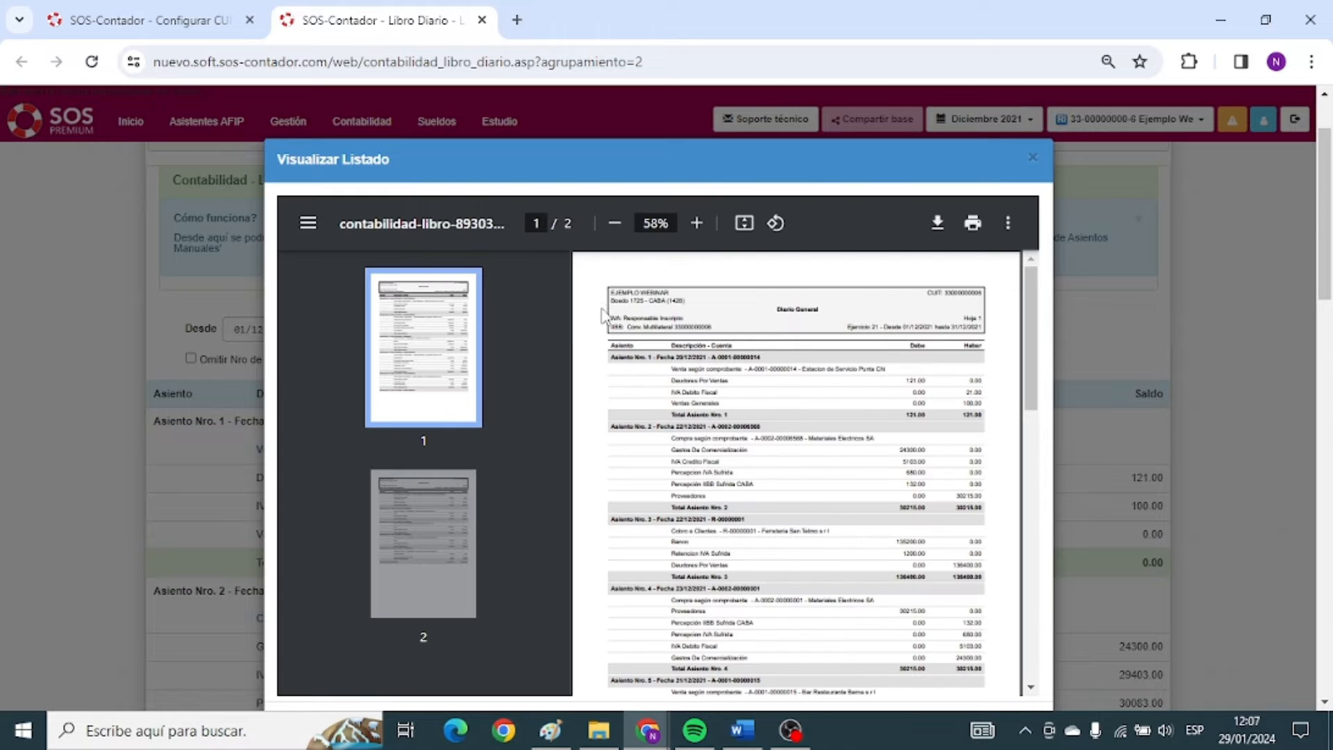
pyautogui.moveTo(608, 289); pyautogui.dragTo(975, 312)
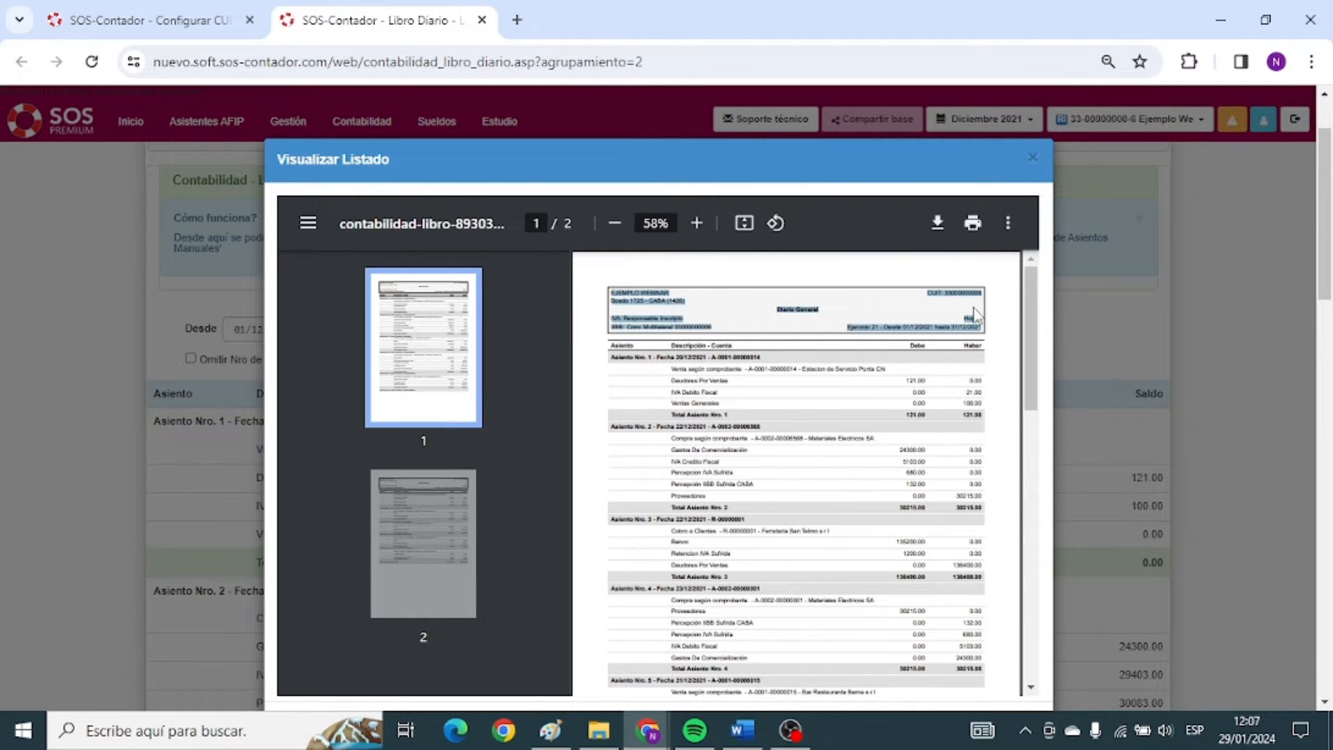
pyautogui.click(1033, 157)
# Return to the CUIT configuration tab and look over the SAS book hash, invoice logo, watermark and digitized signature sections.
pyautogui.click(229, 21)
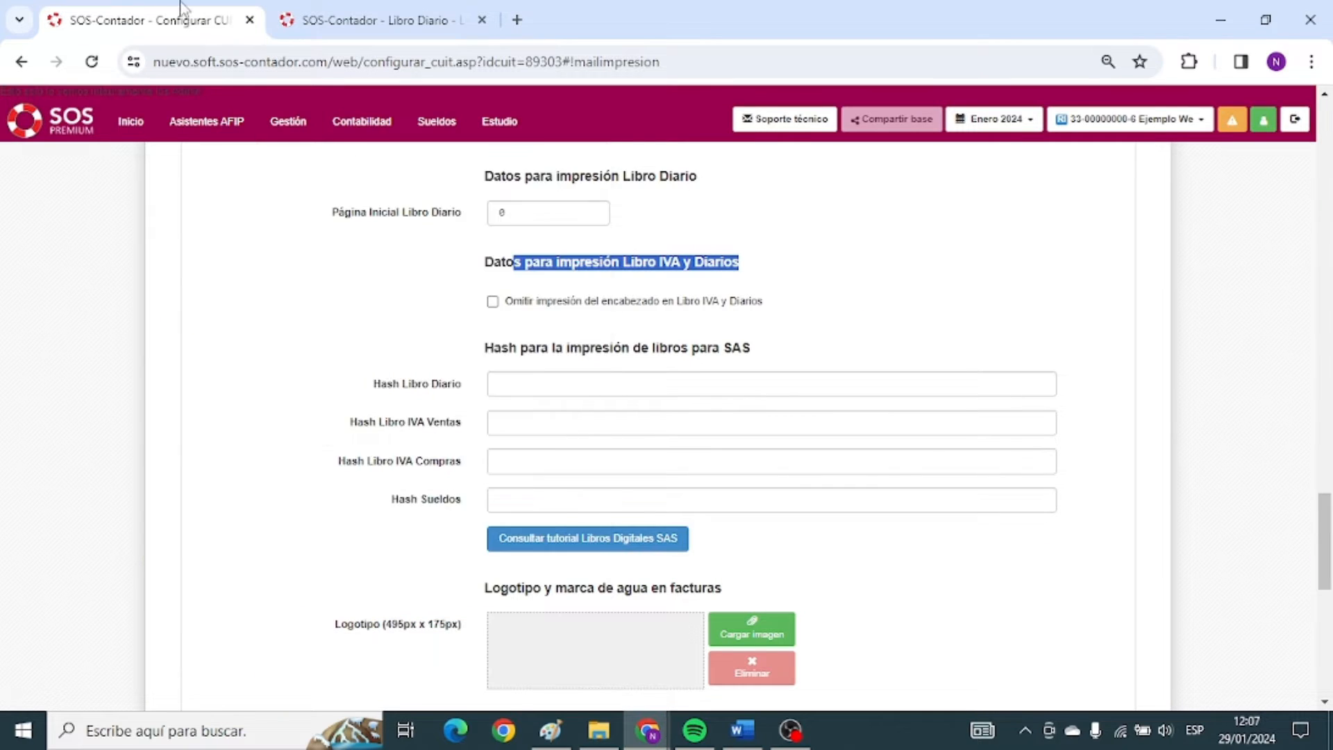
pyautogui.scroll(-1, 507, 344)
pyautogui.scroll(-1, 505, 343)
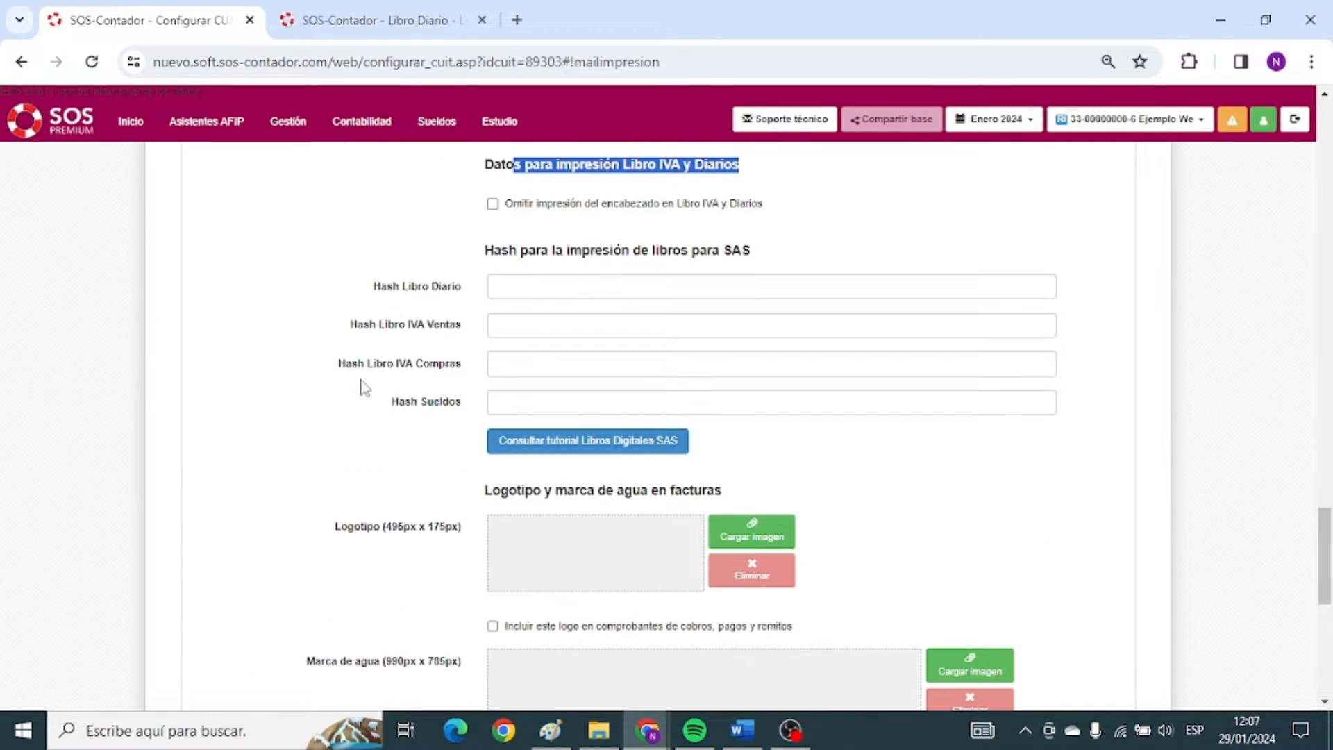
pyautogui.scroll(-8, 306, 446)
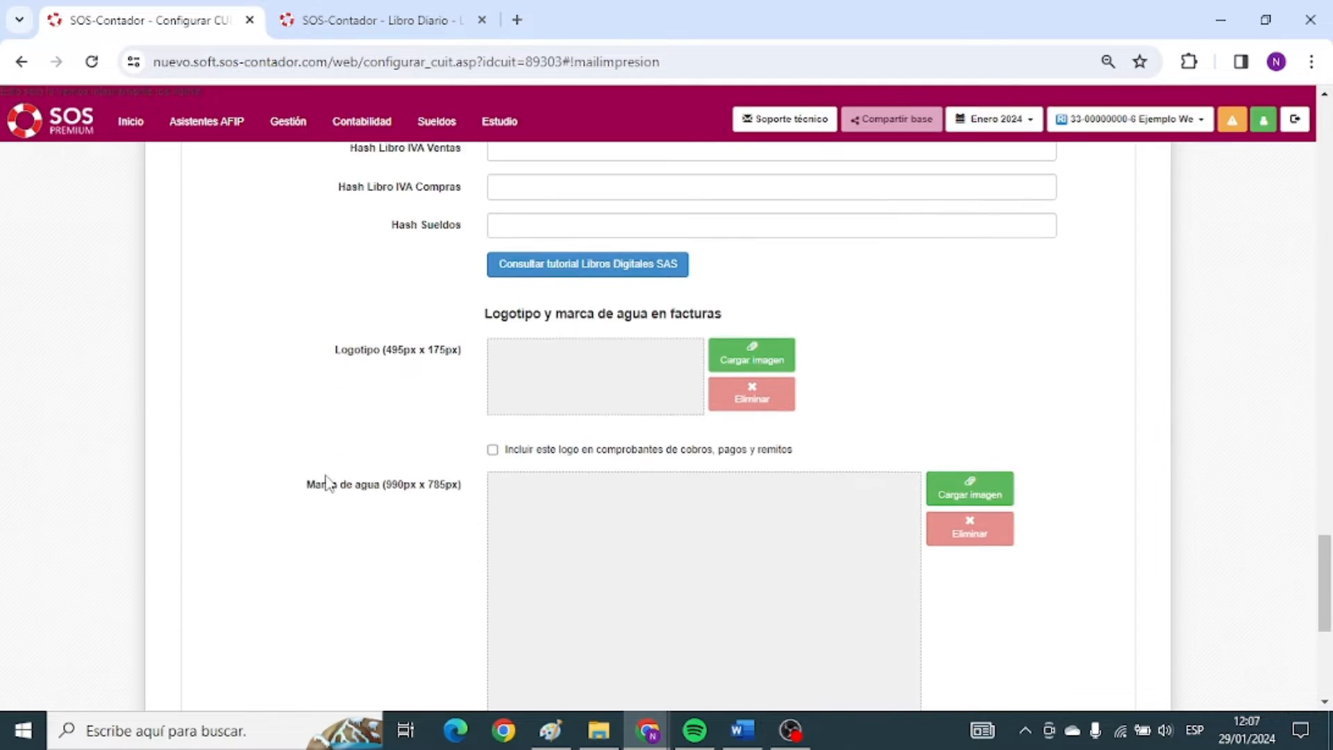
pyautogui.scroll(5, 481, 455)
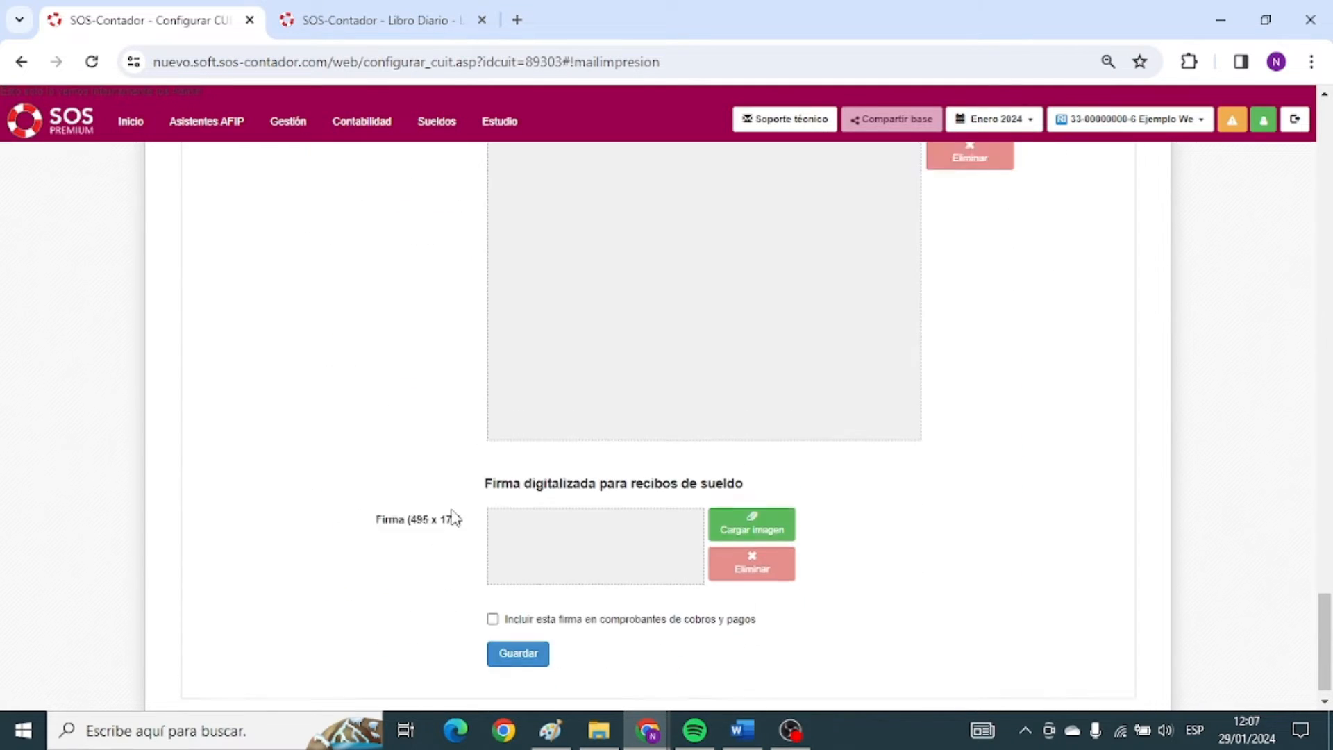
pyautogui.scroll(6, 423, 524)
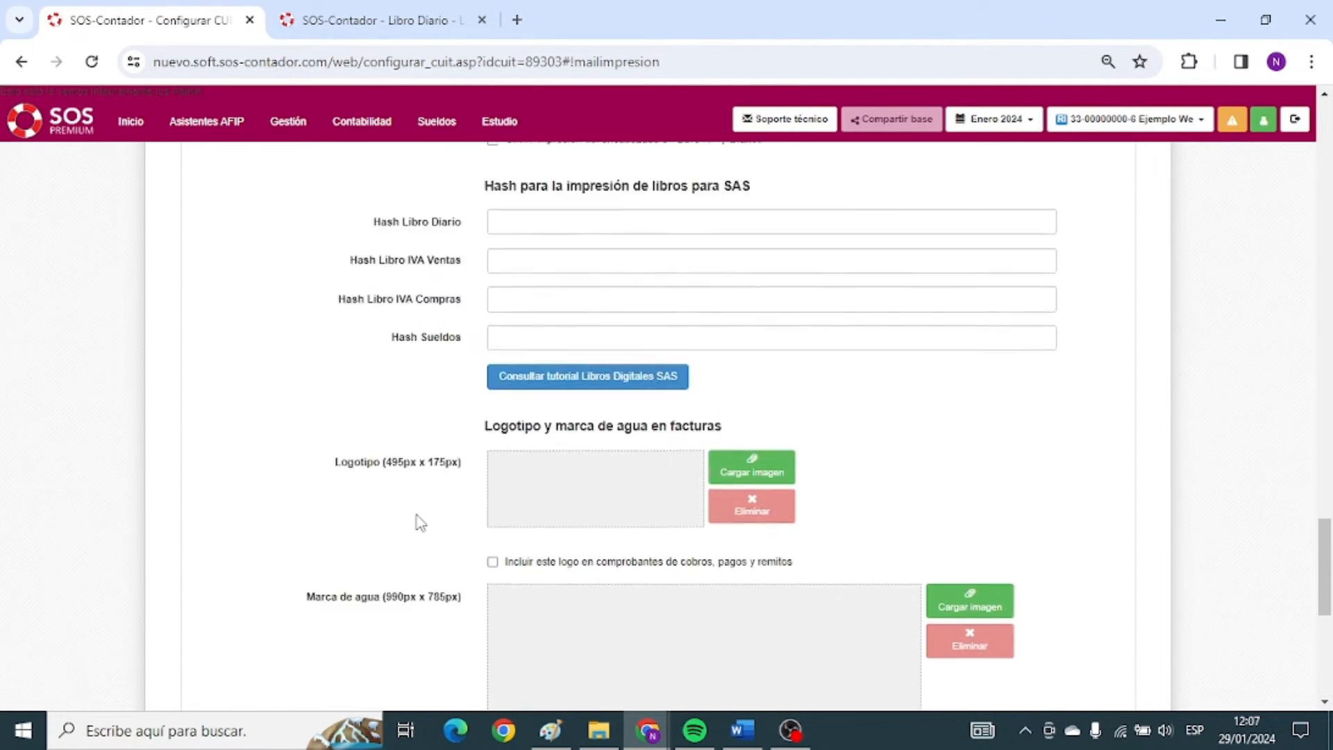
# Highlight the invoice logo and watermark heading, the required logo and watermark pixel sizes, and the heading for the digitized payslip signature.
pyautogui.scroll(-2, 406, 372)
pyautogui.scroll(-4, 405, 368)
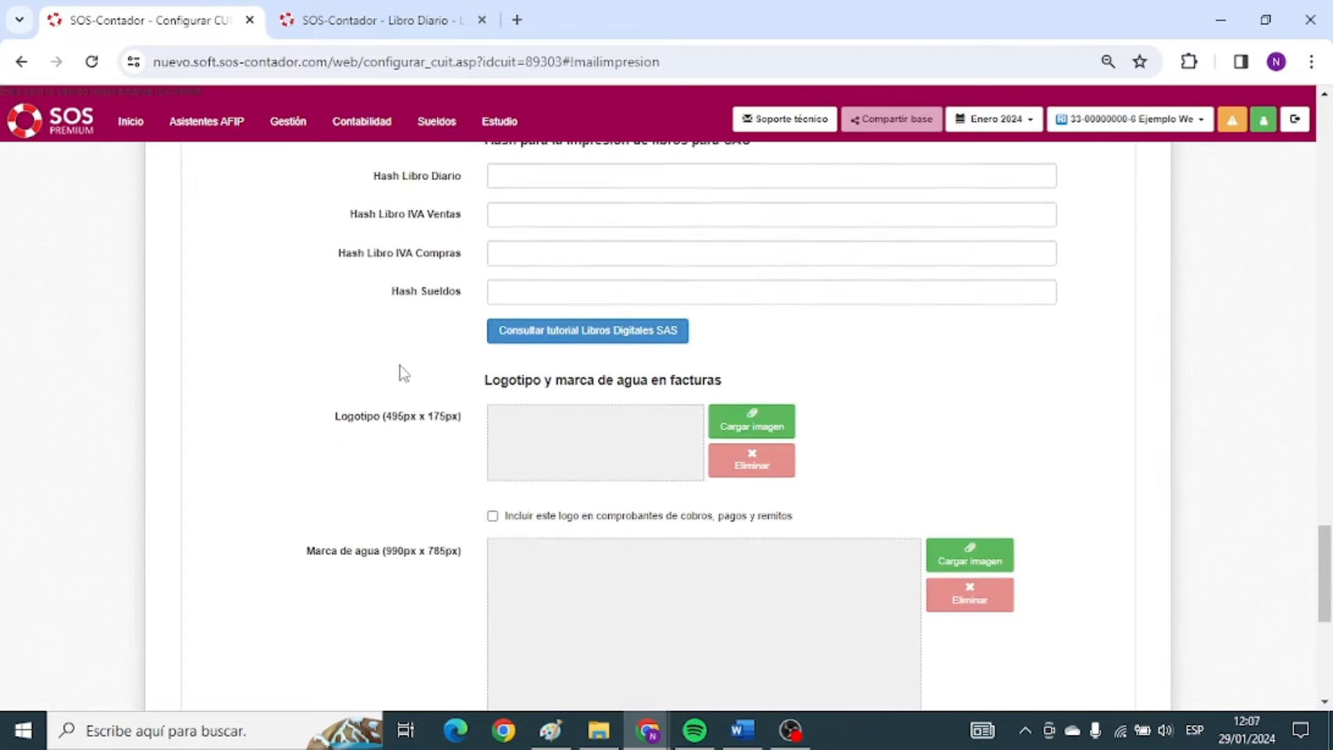
pyautogui.moveTo(509, 207); pyautogui.dragTo(769, 202)
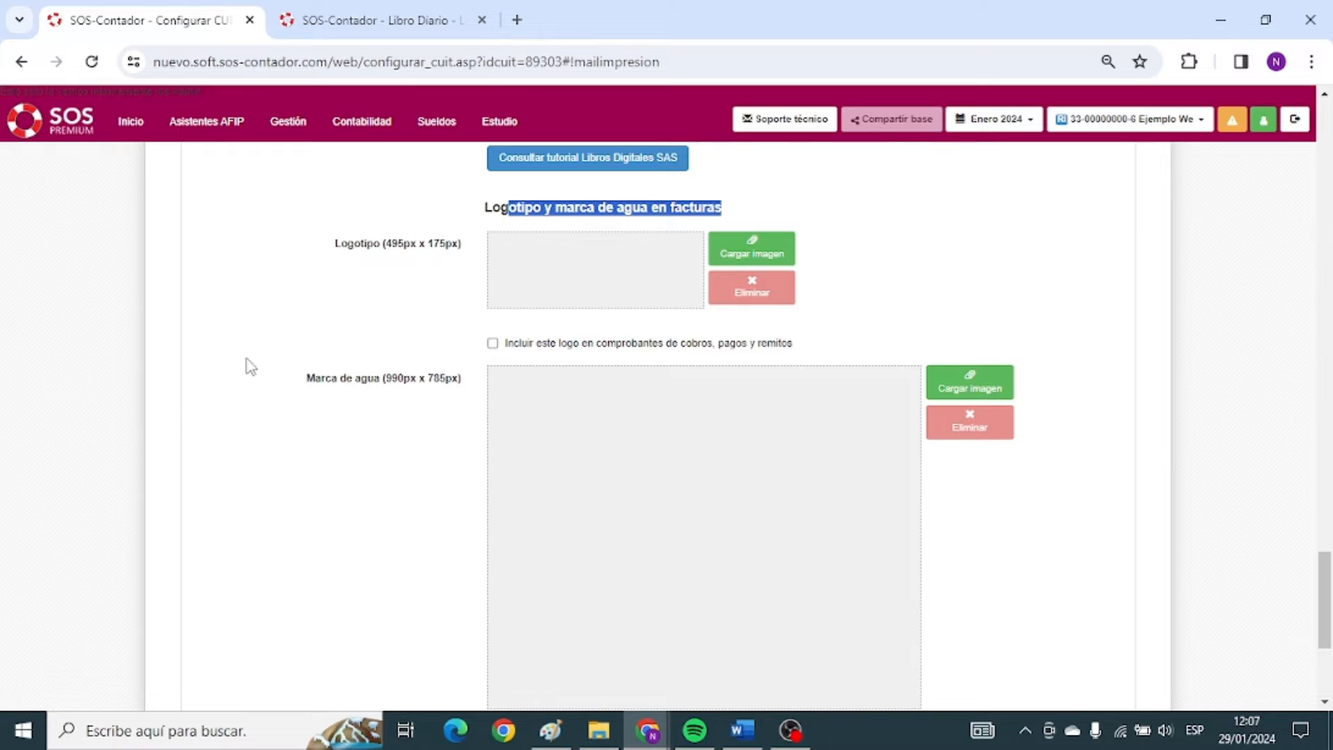
pyautogui.moveTo(383, 244); pyautogui.dragTo(460, 248)
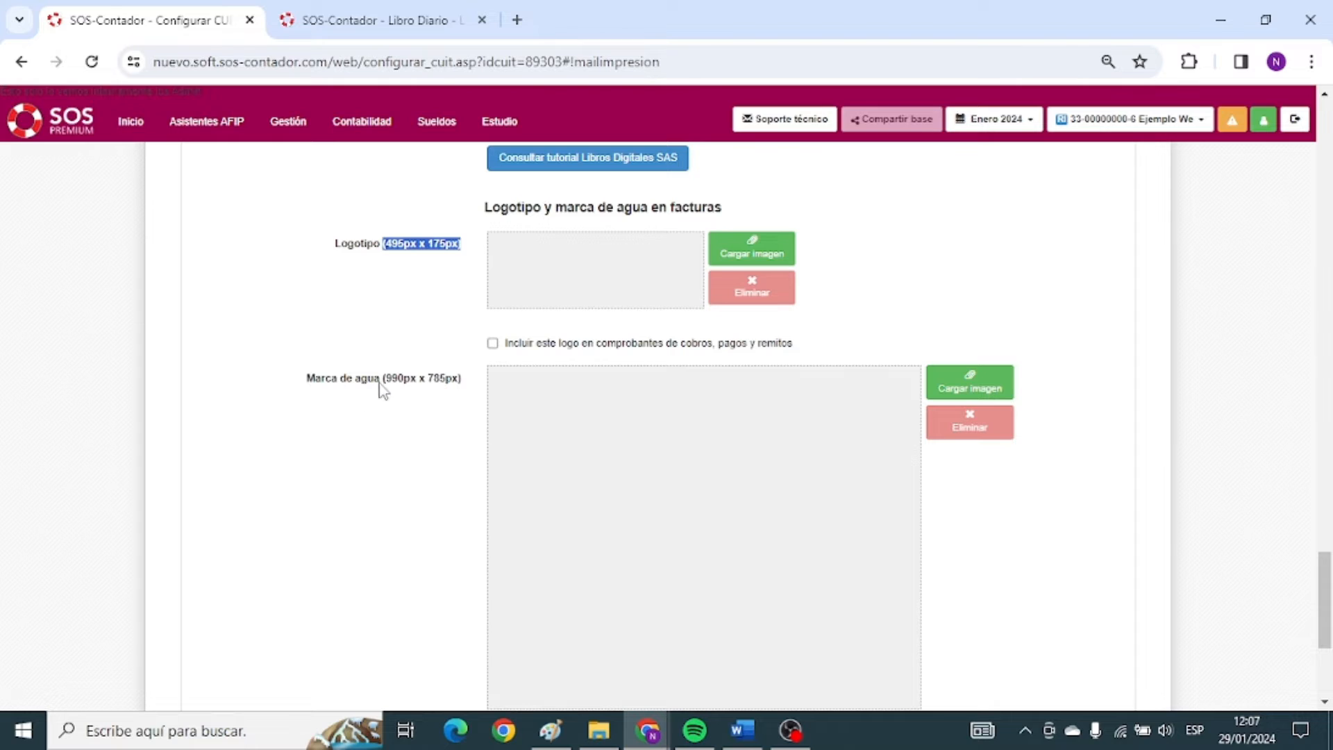
pyautogui.moveTo(382, 381); pyautogui.dragTo(460, 383)
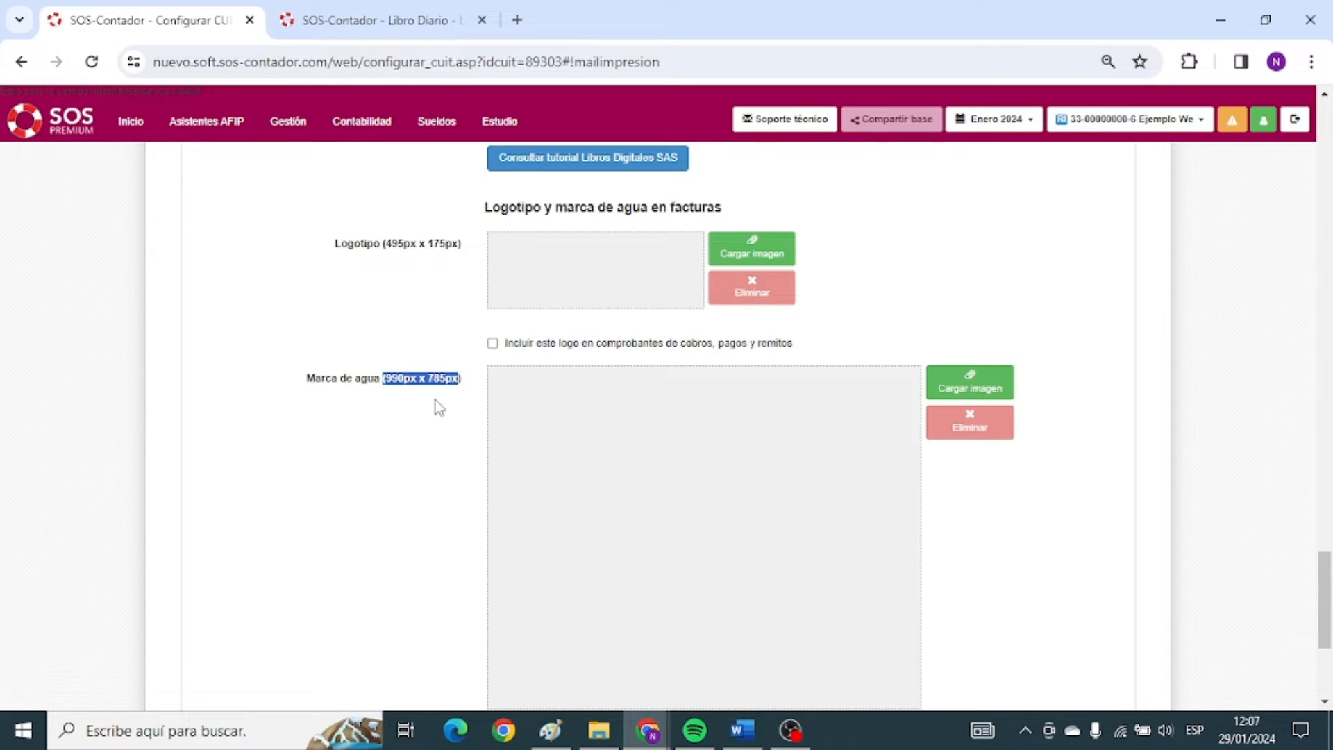
pyautogui.scroll(-5, 423, 354)
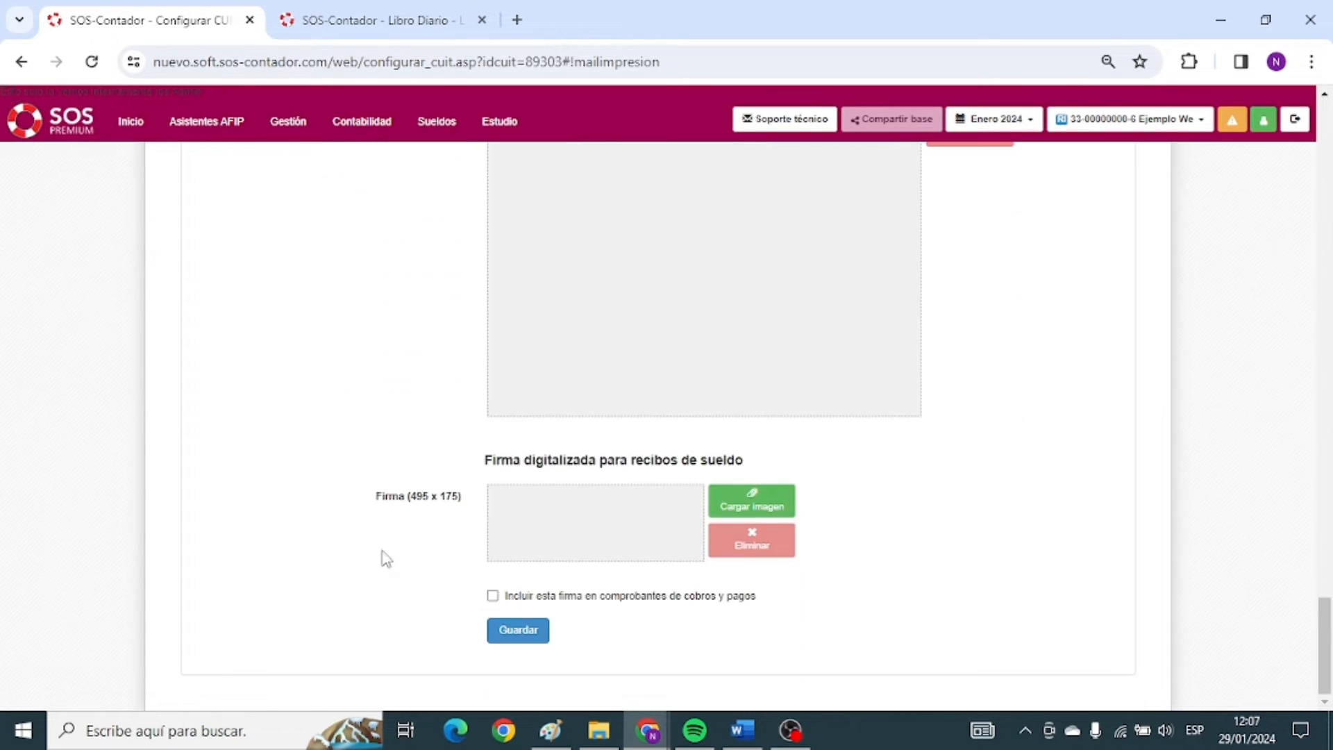
pyautogui.moveTo(514, 459); pyautogui.dragTo(771, 472)
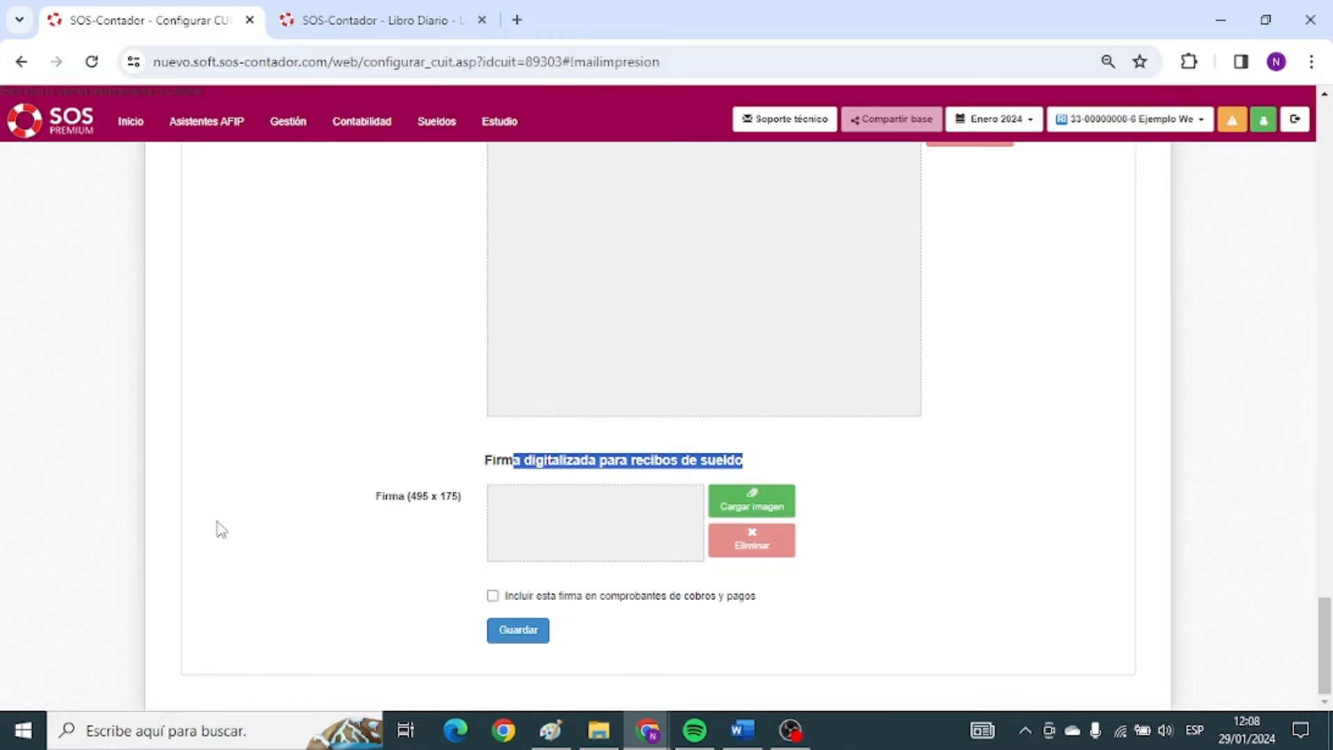
# Open the Servicios AFIP y 3ros settings and highlight Servicio de Facturación Electrónica in the service delegation table.
pyautogui.scroll(8, 606, 595)
pyautogui.scroll(15, 606, 595)
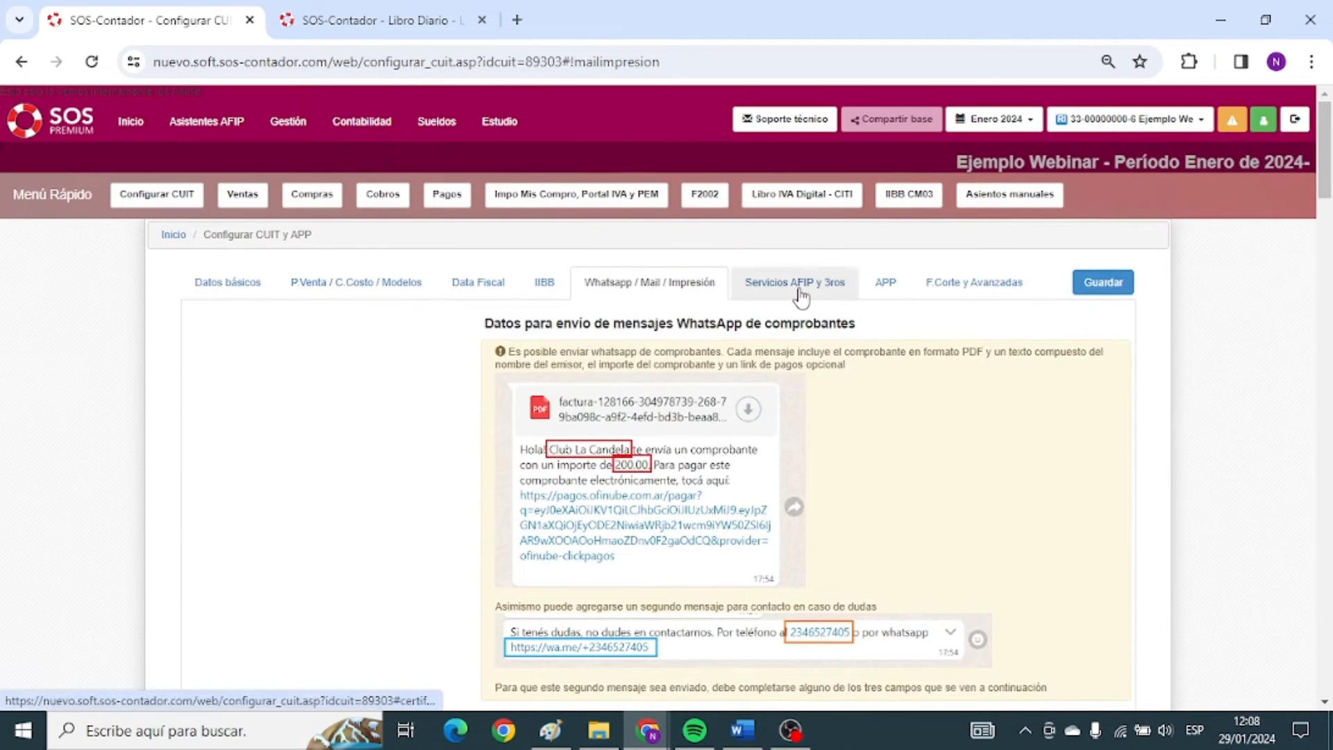
pyautogui.click(801, 297)
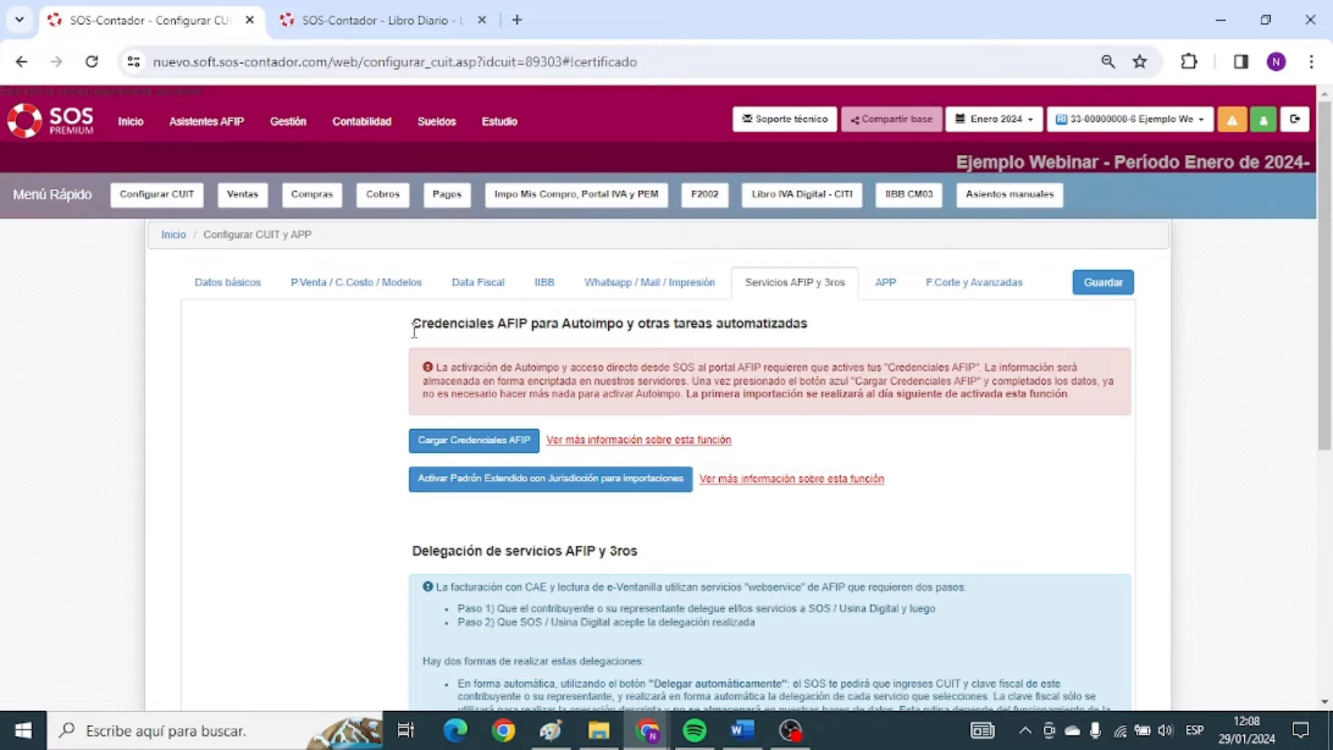
pyautogui.scroll(-5, 399, 337)
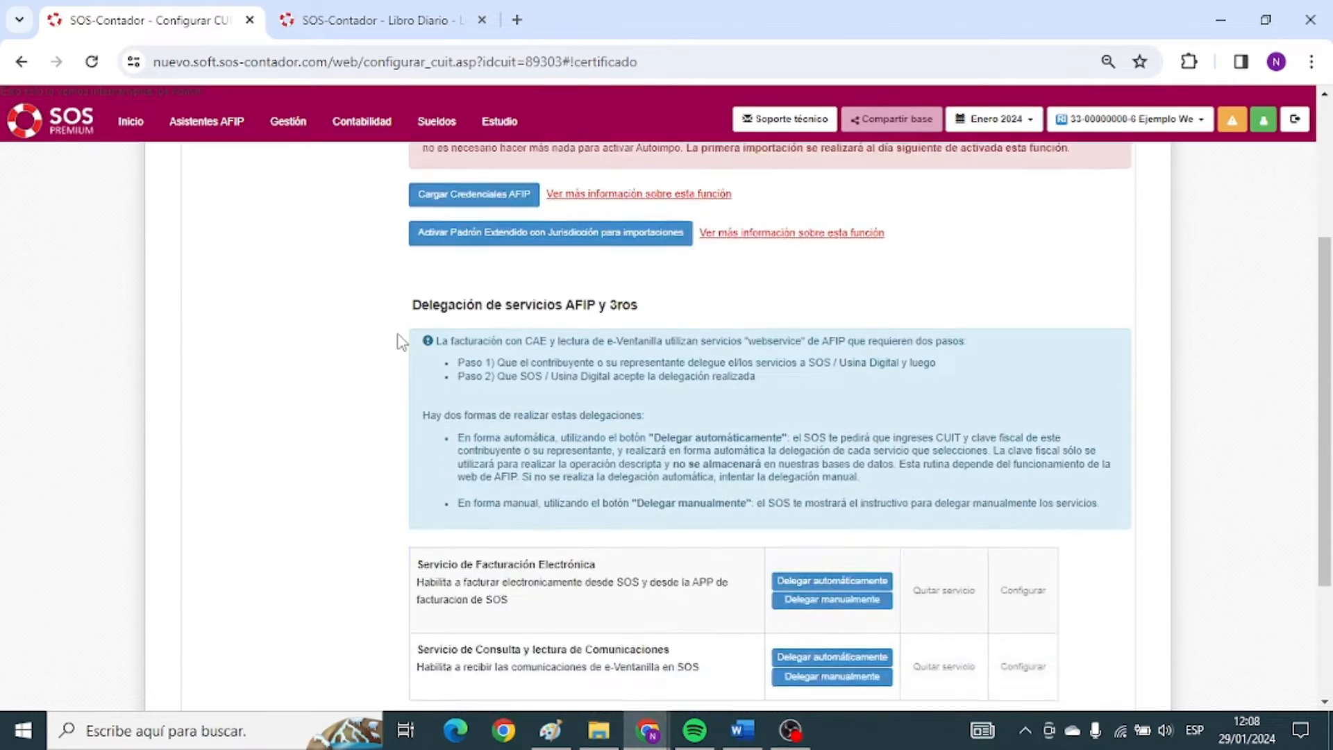
pyautogui.moveTo(423, 420); pyautogui.dragTo(596, 420)
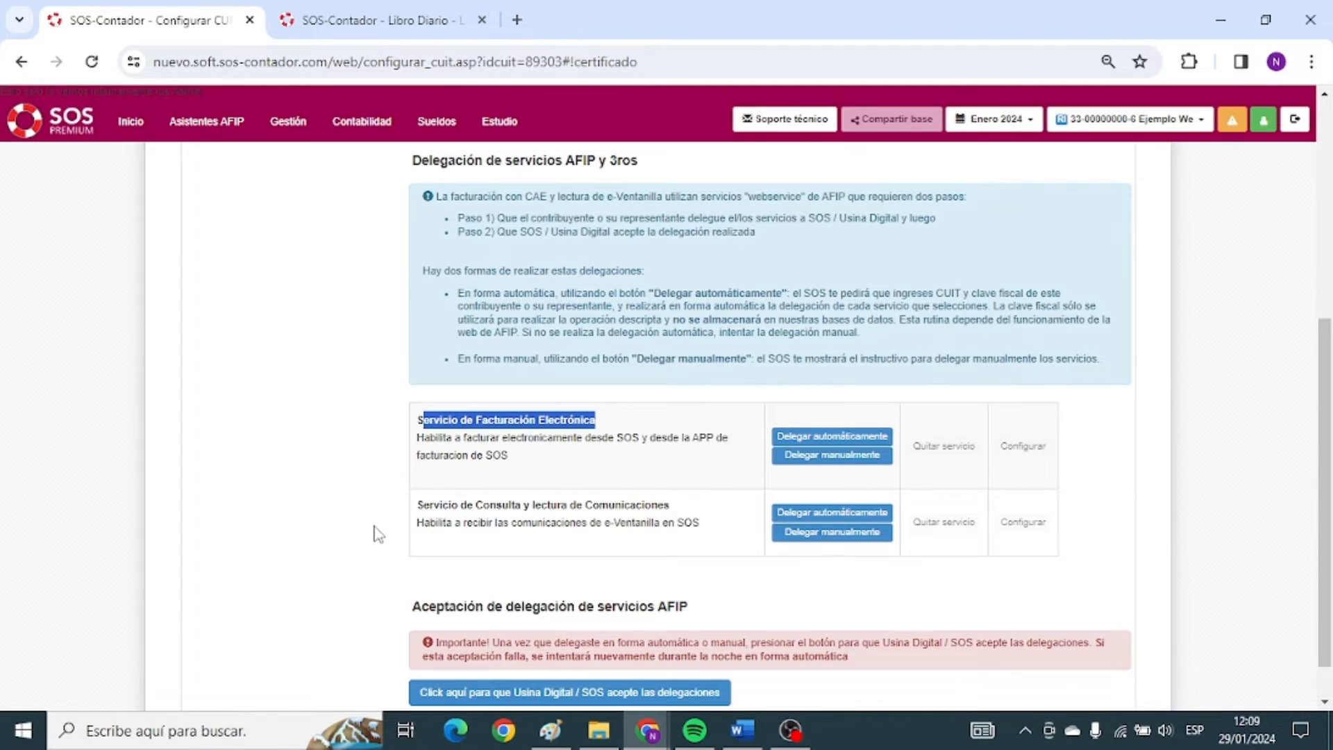
# Check the CUIT selector and review the AFIP credentials, service delegation and delegation acceptance sections.
pyautogui.scroll(1, 347, 514)
pyautogui.scroll(-1, 291, 496)
pyautogui.click(1180, 129)
pyautogui.click(1180, 129)
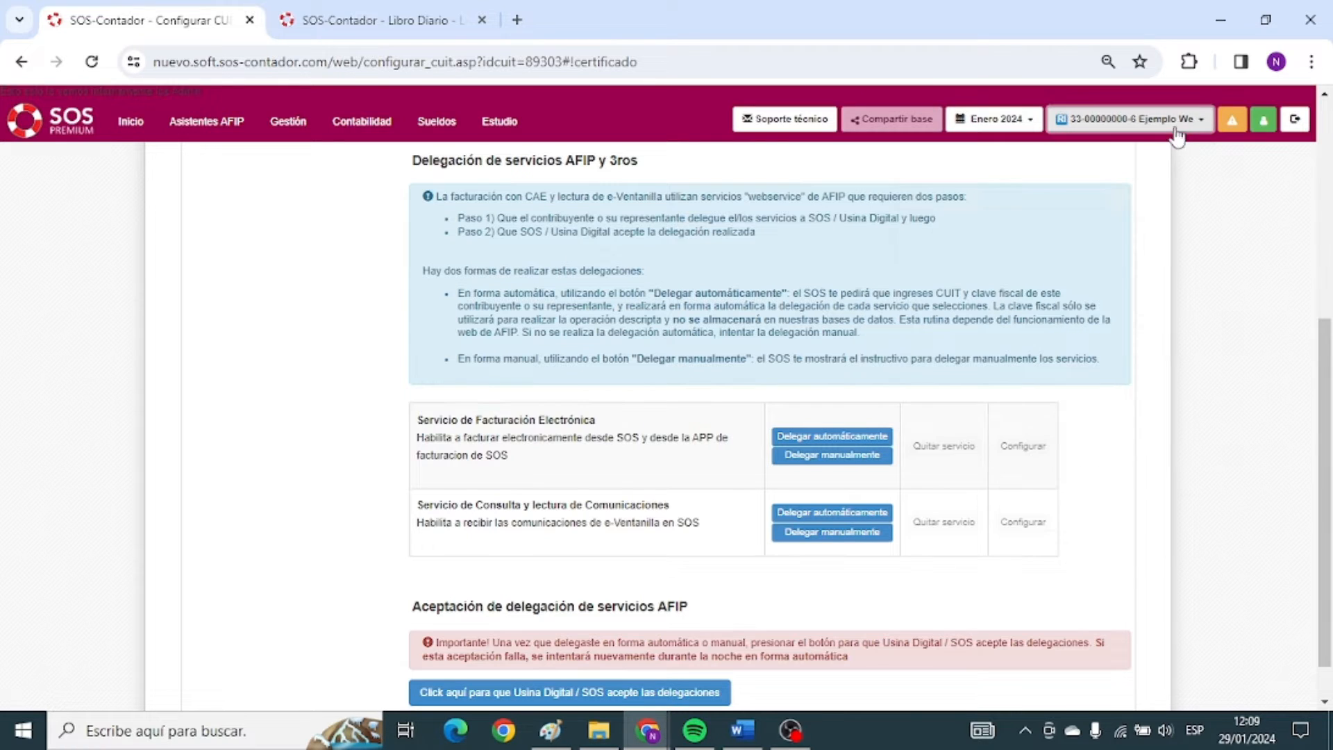
pyautogui.click(1137, 126)
pyautogui.click(1128, 125)
pyautogui.scroll(-1, 223, 413)
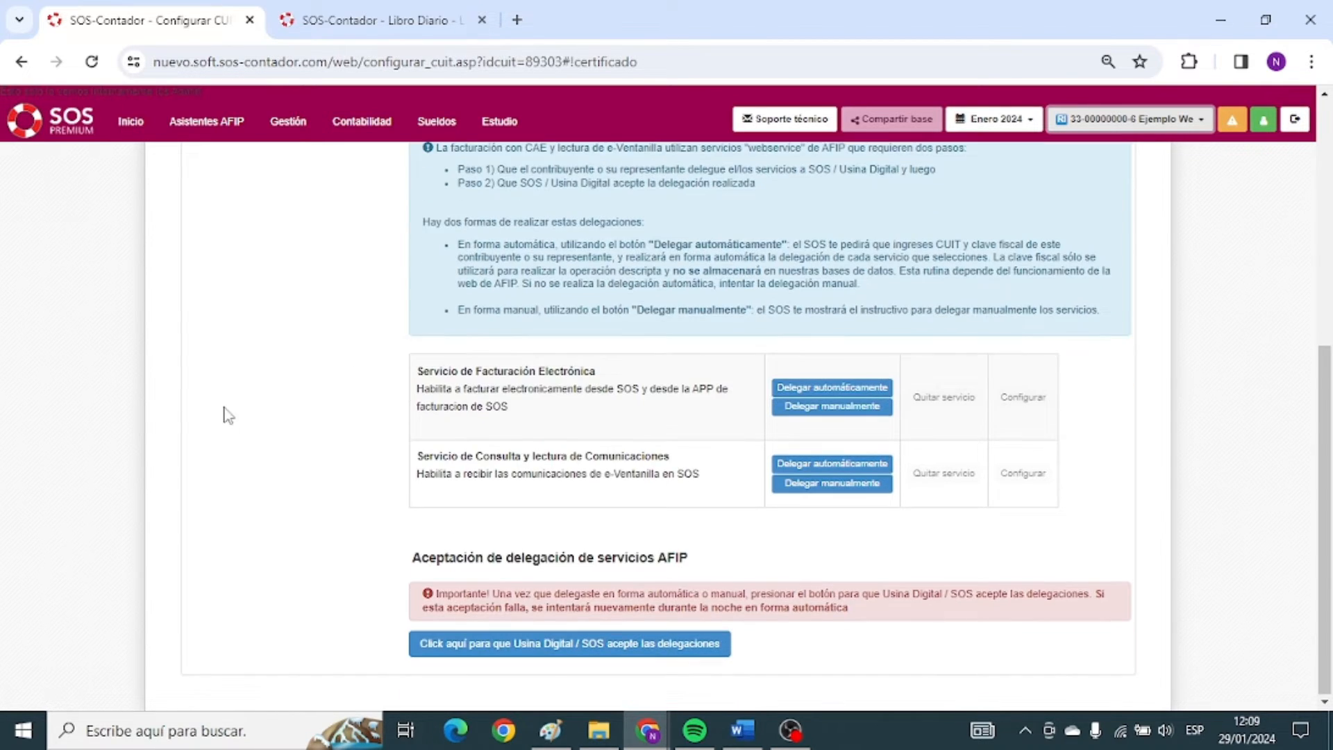
pyautogui.scroll(6, 220, 456)
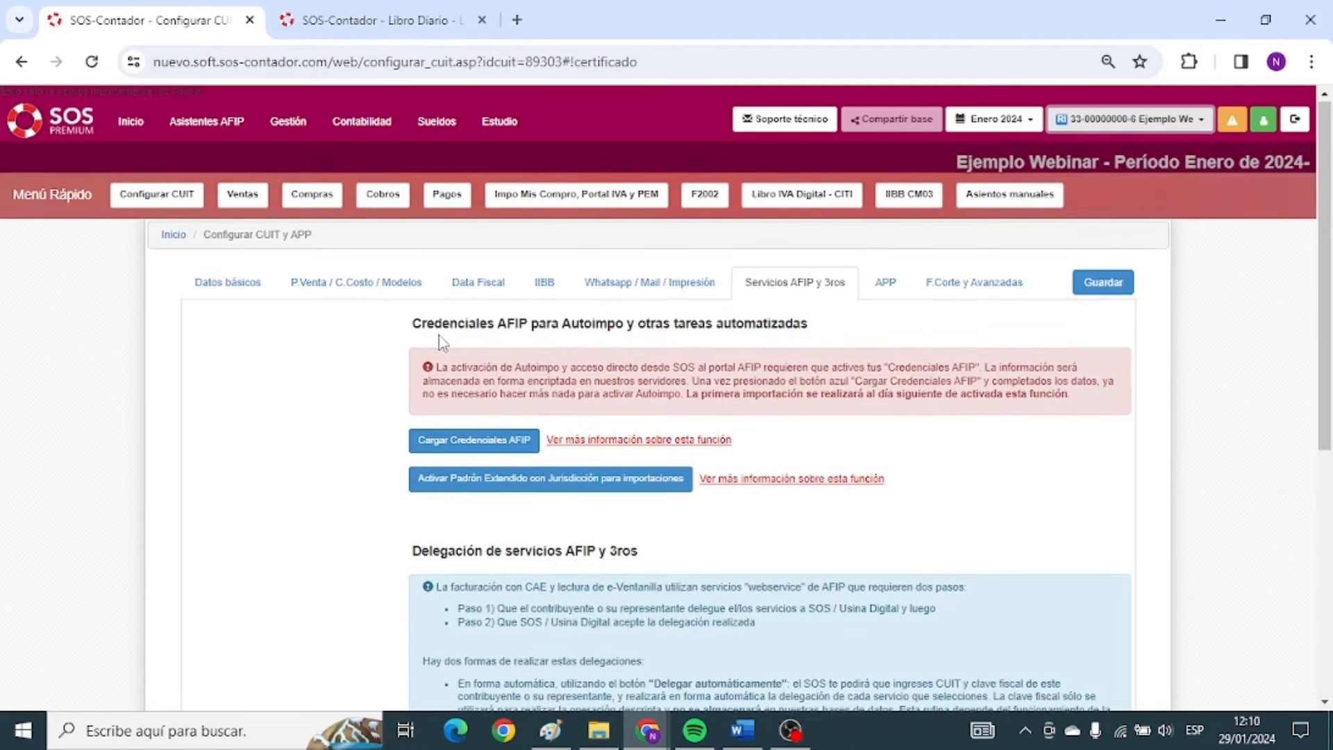
pyautogui.scroll(-6, 396, 416)
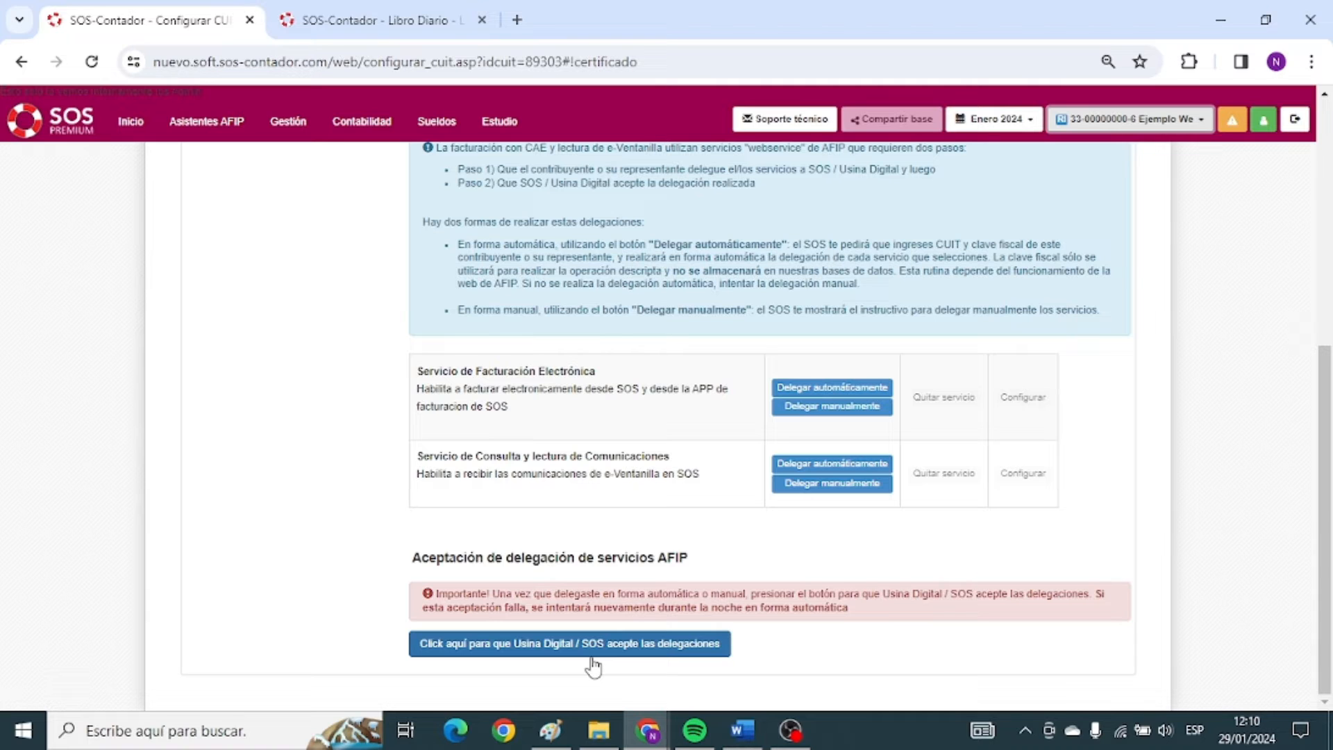
pyautogui.click(591, 653)
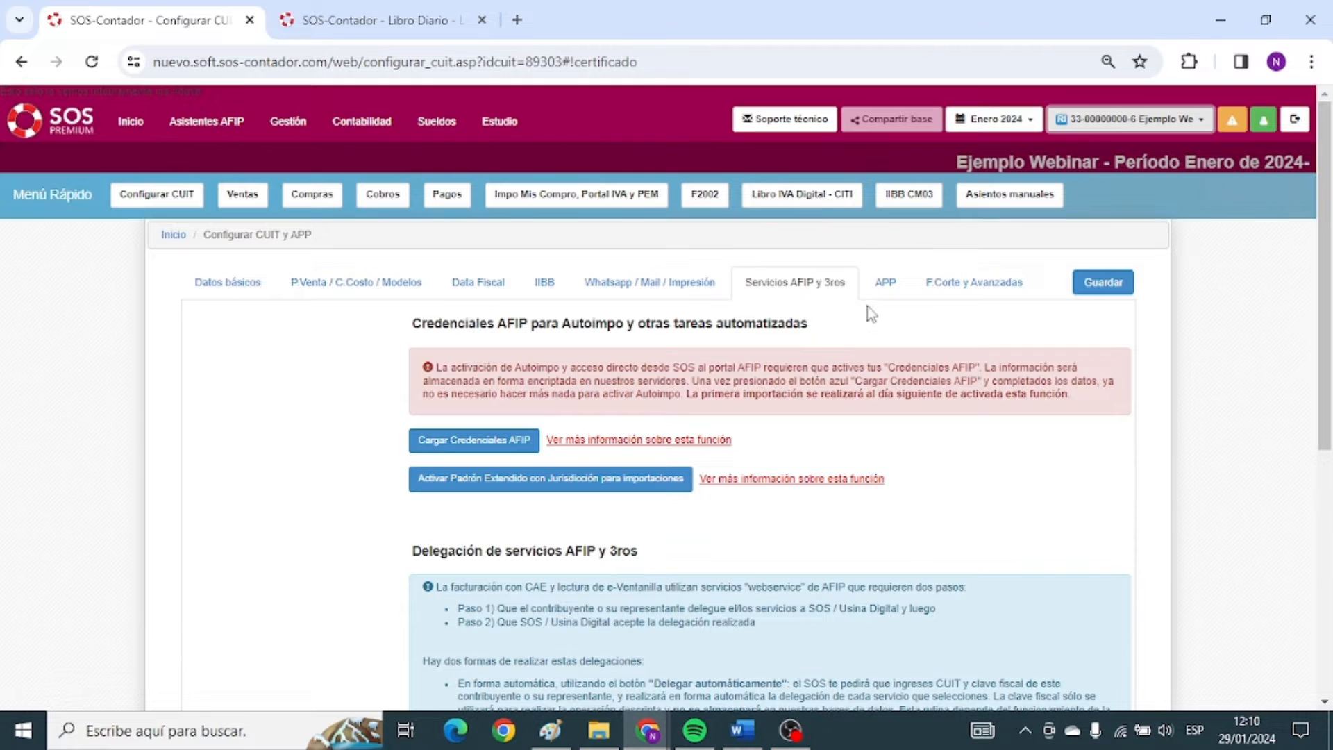
# Open the APP settings and highlight the mobile invoicing defaults heading, the Centro de Costo label and the Cuentas Contables para Cobros heading.
pyautogui.click(883, 290)
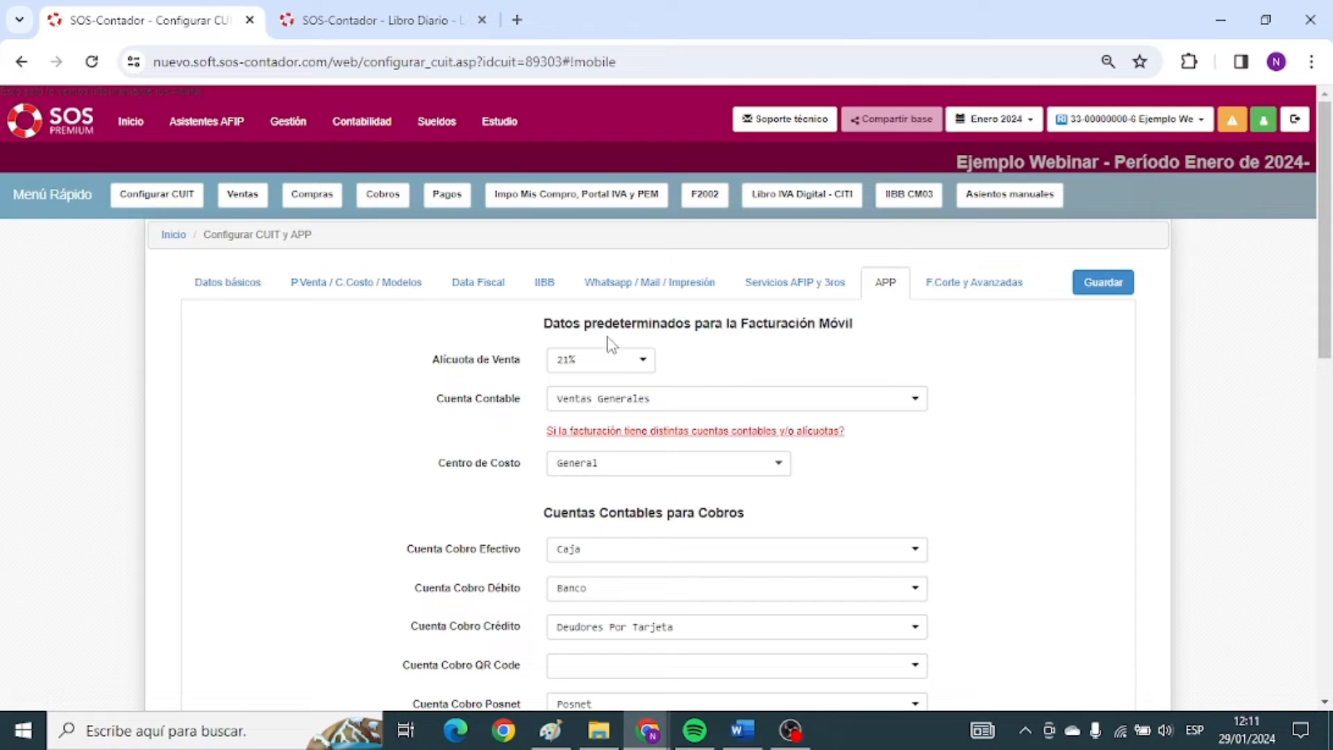
pyautogui.moveTo(604, 323); pyautogui.dragTo(788, 339)
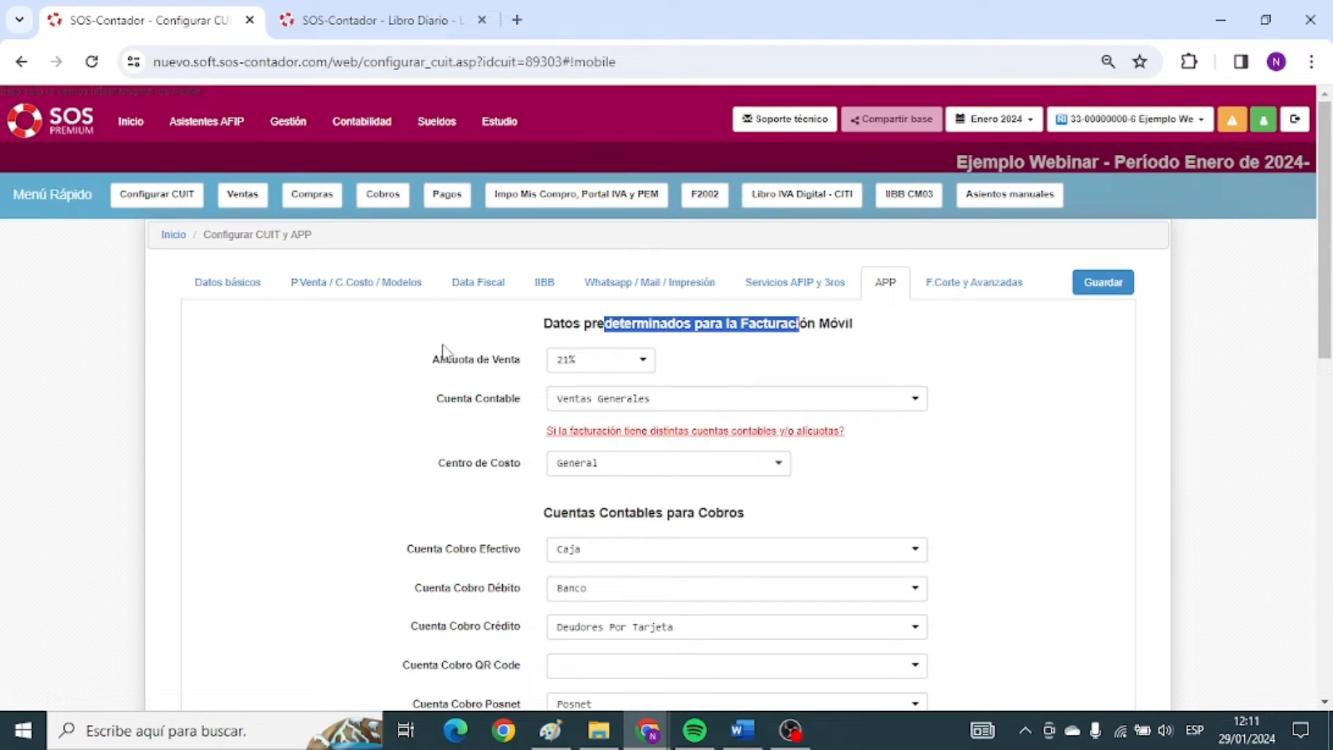
pyautogui.moveTo(451, 367); pyautogui.dragTo(483, 379)
pyautogui.scroll(-1, 450, 435)
pyautogui.scroll(-2, 455, 431)
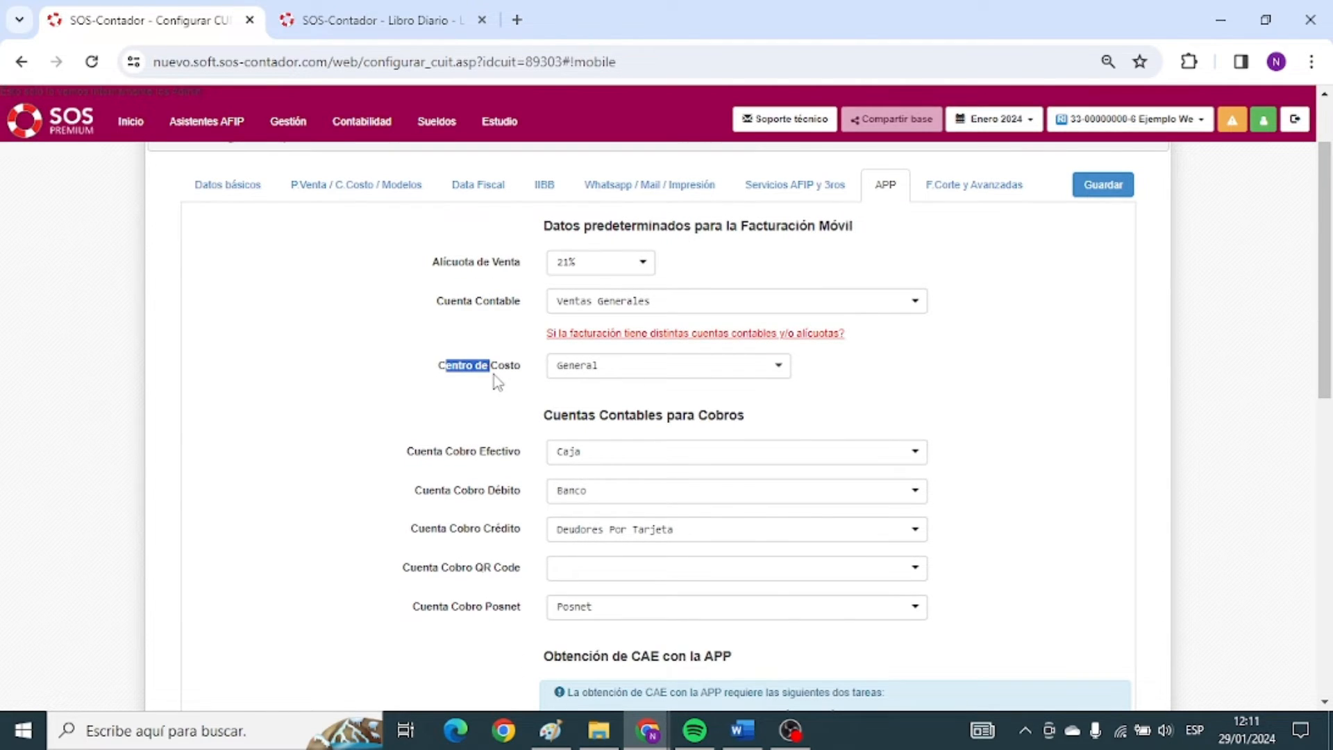
pyautogui.moveTo(561, 415); pyautogui.dragTo(789, 431)
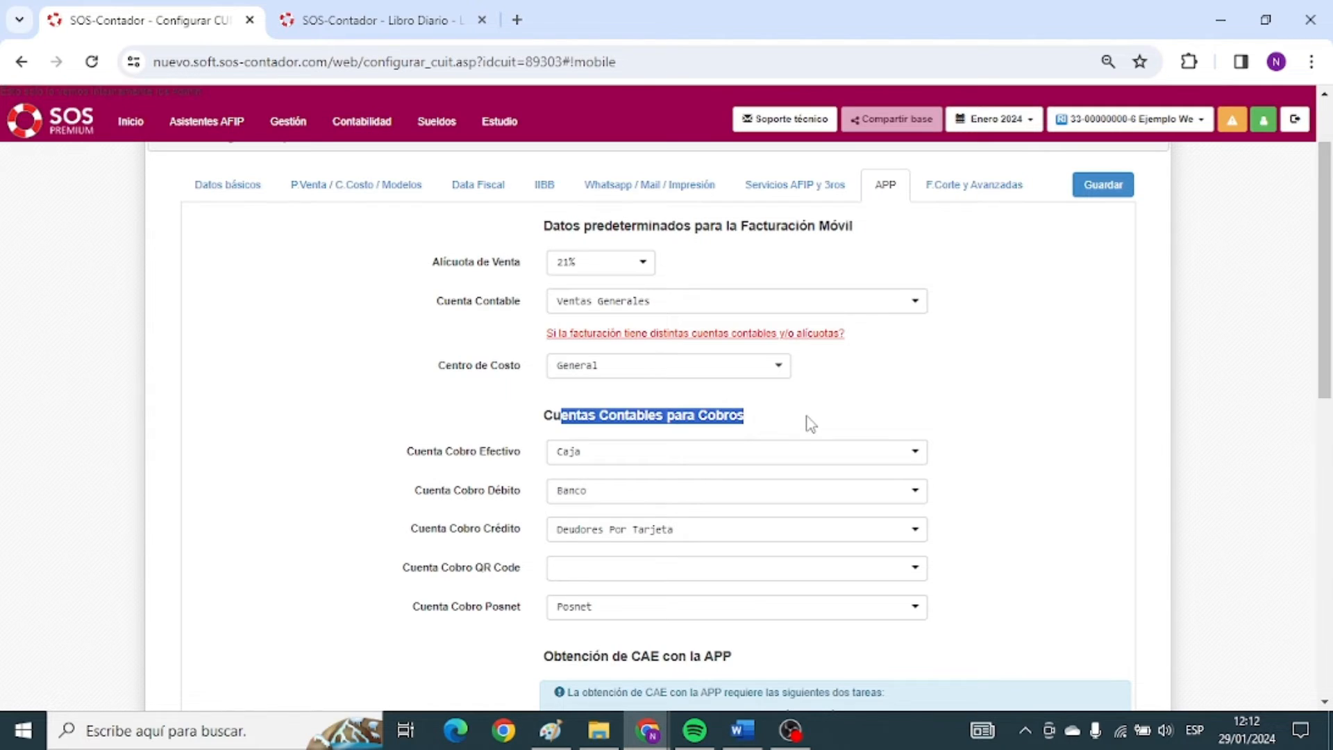
# Look over the APP sections for obtaining the CAE and for configuring the logo, ticket and pre-ticket.
pyautogui.scroll(-5, 810, 423)
pyautogui.scroll(-1, 622, 417)
pyautogui.scroll(3, 512, 434)
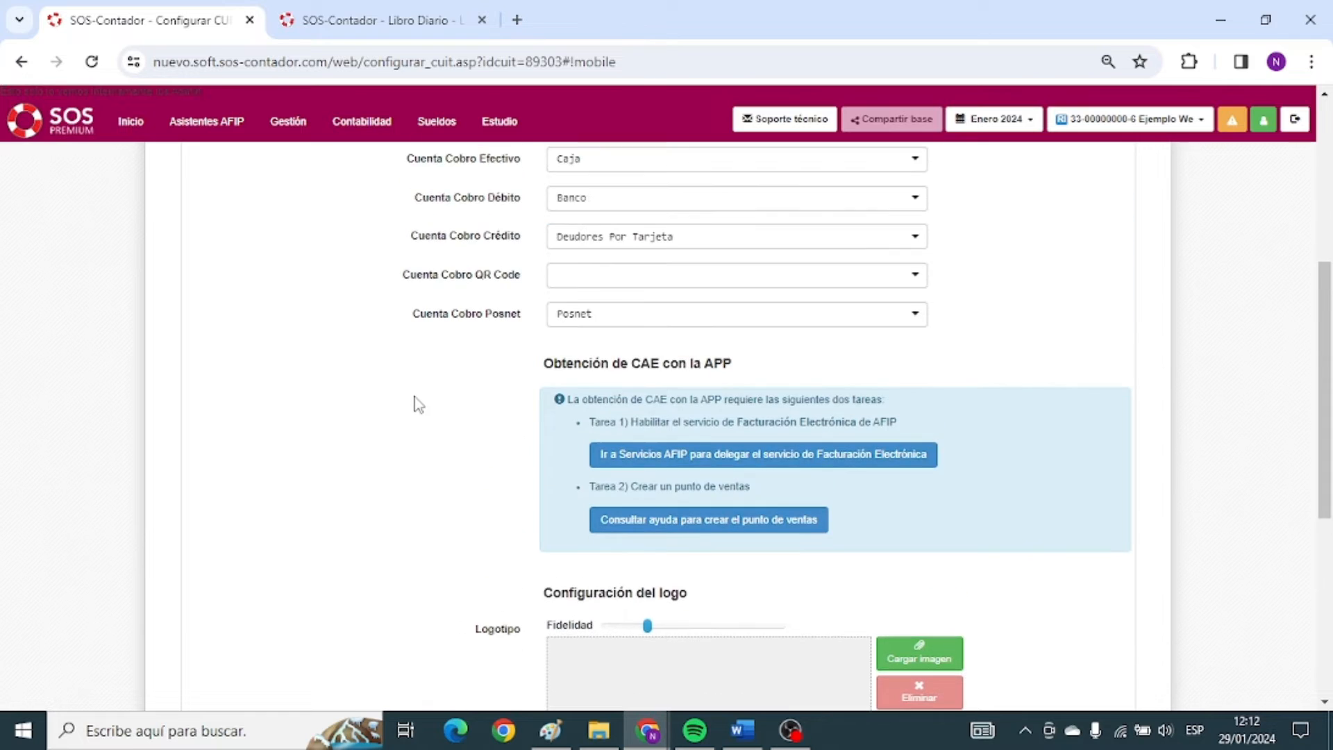
pyautogui.scroll(-4, 593, 306)
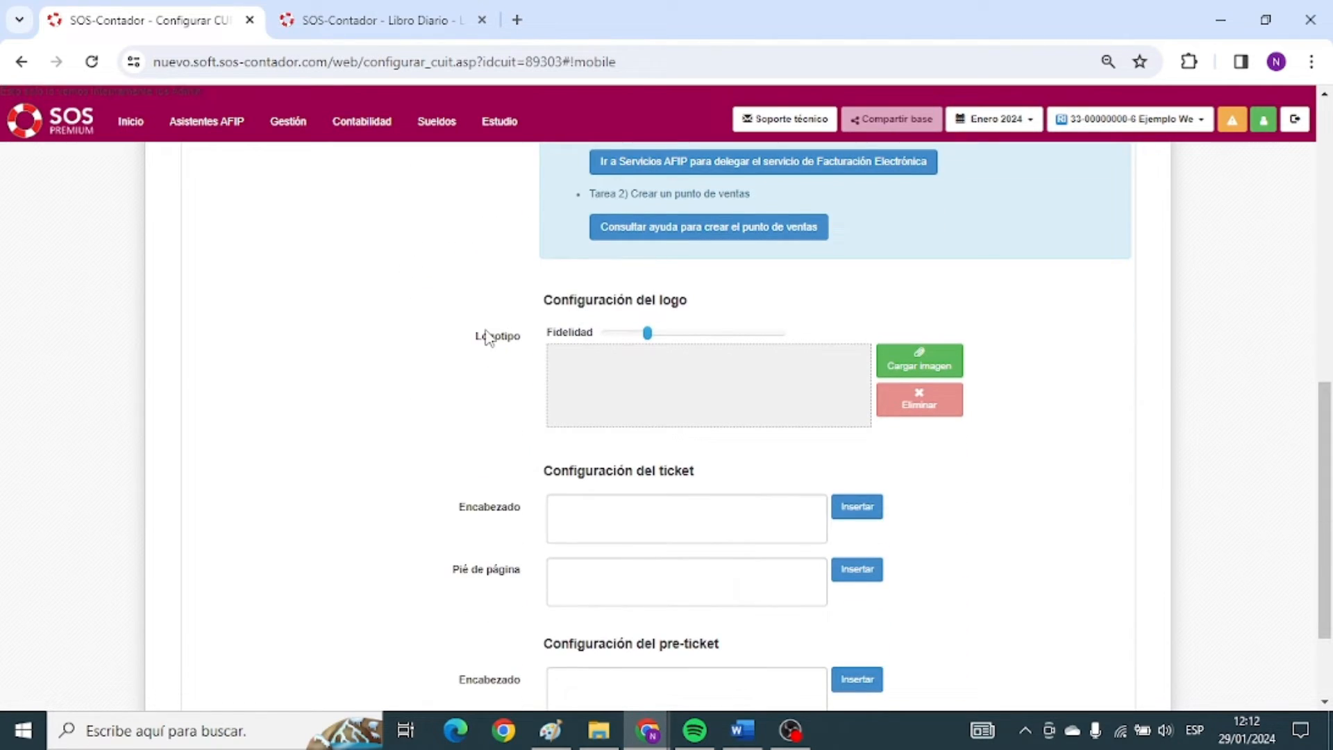
pyautogui.scroll(-2, 455, 351)
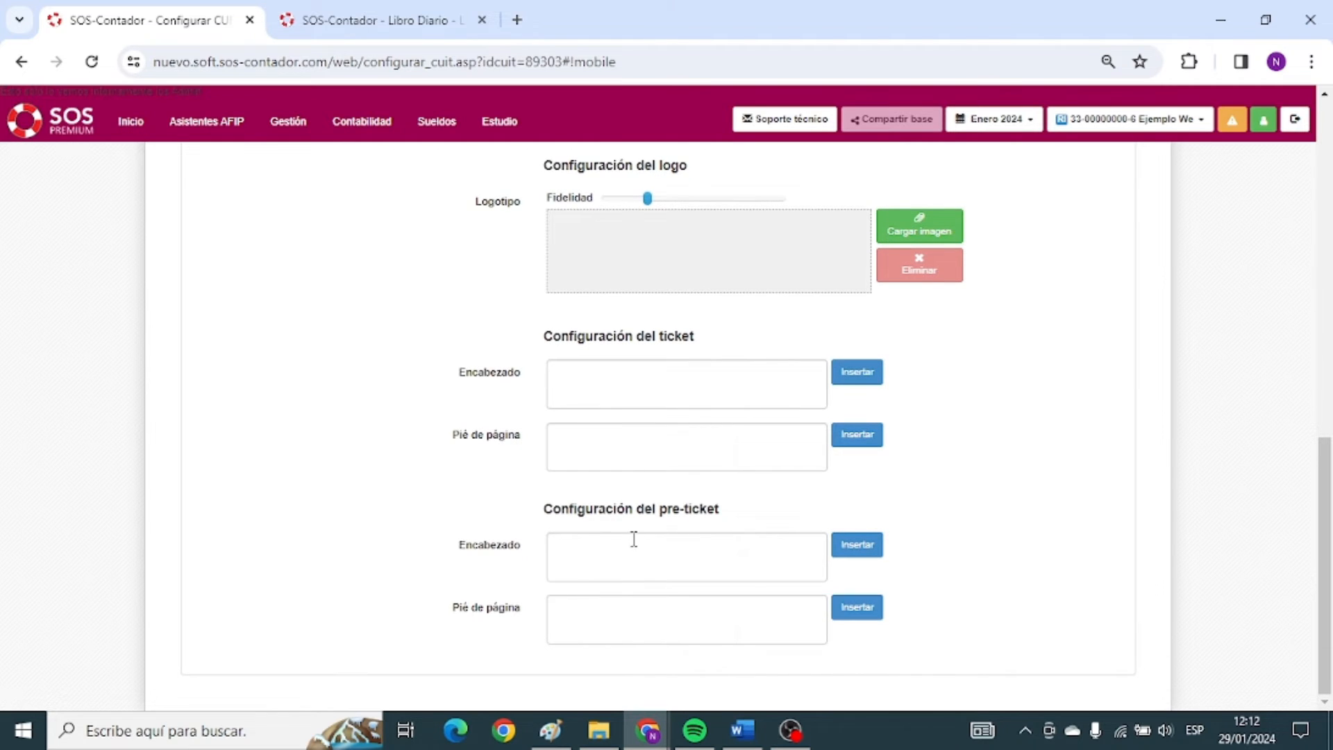
pyautogui.scroll(9, 634, 539)
pyautogui.scroll(2, 634, 548)
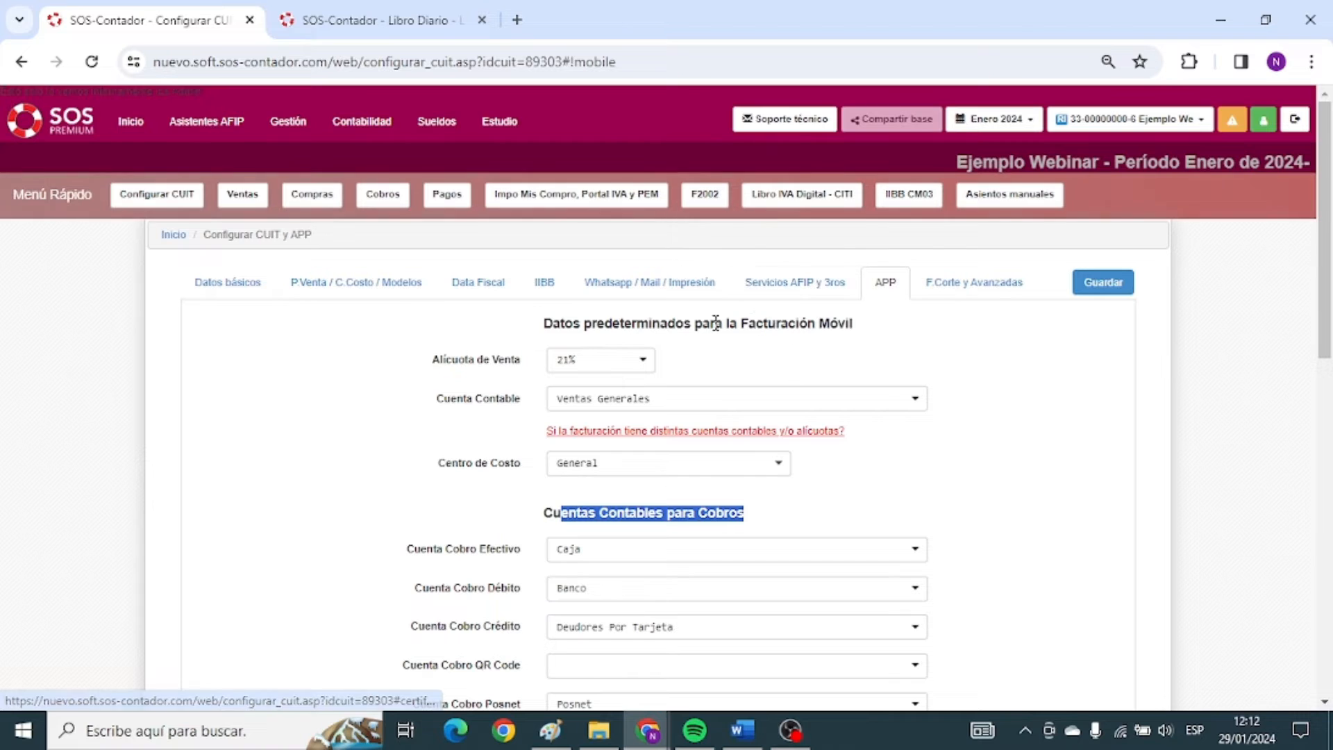
# Open the F.Corte y Avanzadas settings and highlight the Fecha de corte Gestión and Fecha de corte Contable labels.
pyautogui.click(970, 290)
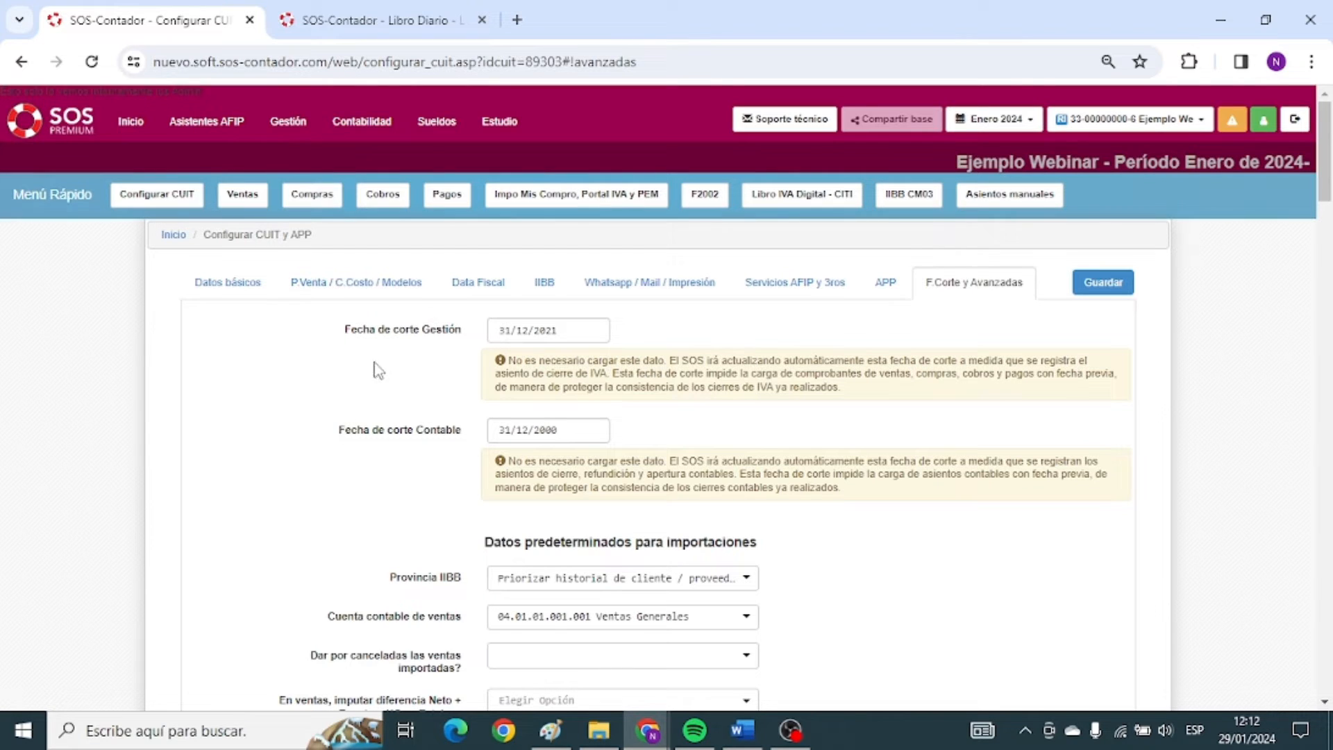
pyautogui.moveTo(342, 330); pyautogui.dragTo(441, 337)
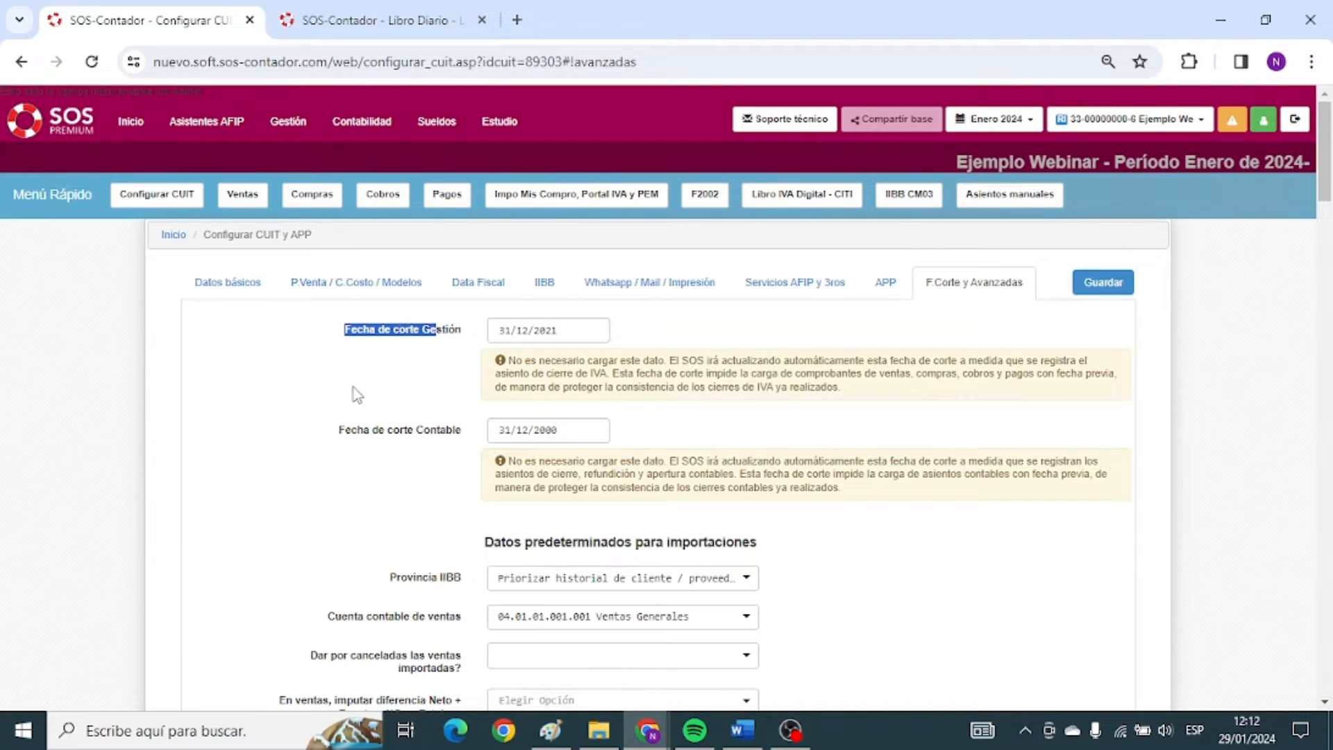
pyautogui.moveTo(459, 431); pyautogui.dragTo(351, 431)
pyautogui.moveTo(350, 340)
pyautogui.mouseDown()
pyautogui.moveTo(455, 336)
pyautogui.moveTo(358, 341)
pyautogui.mouseUp()
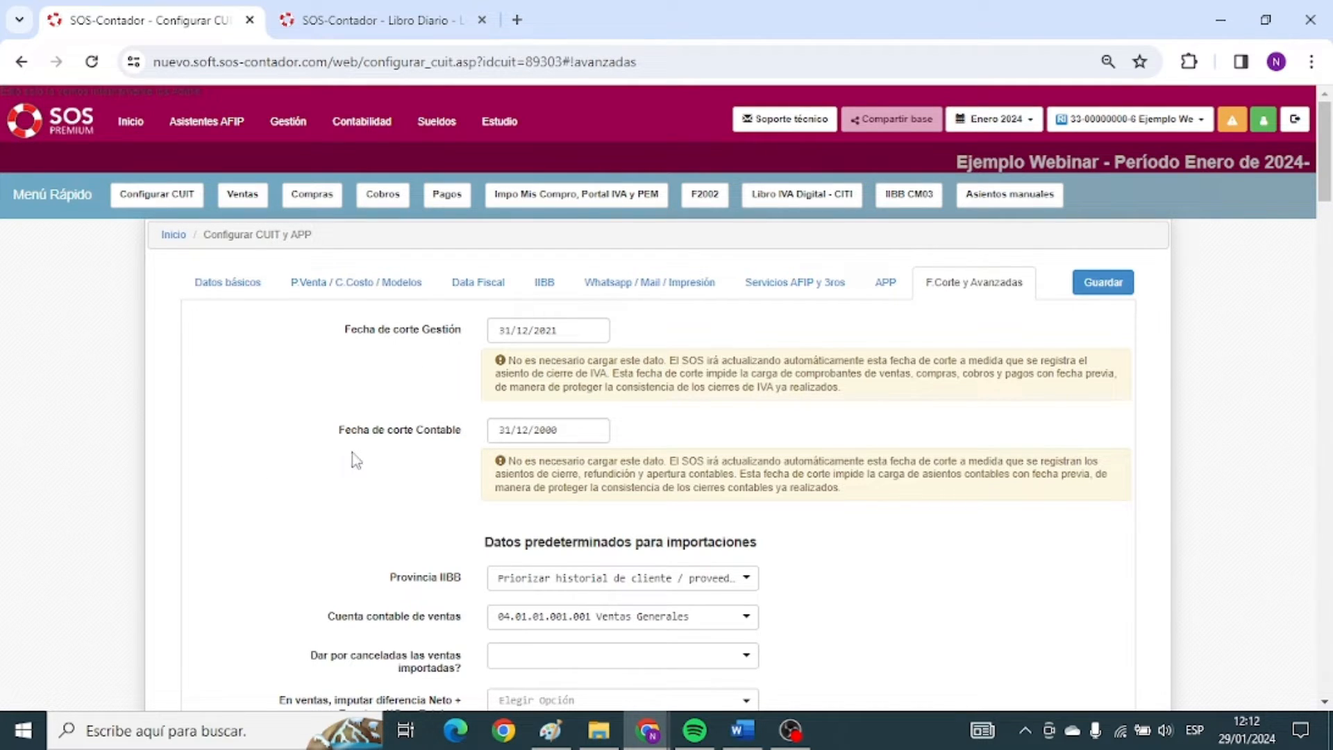
pyautogui.moveTo(356, 431); pyautogui.dragTo(468, 432)
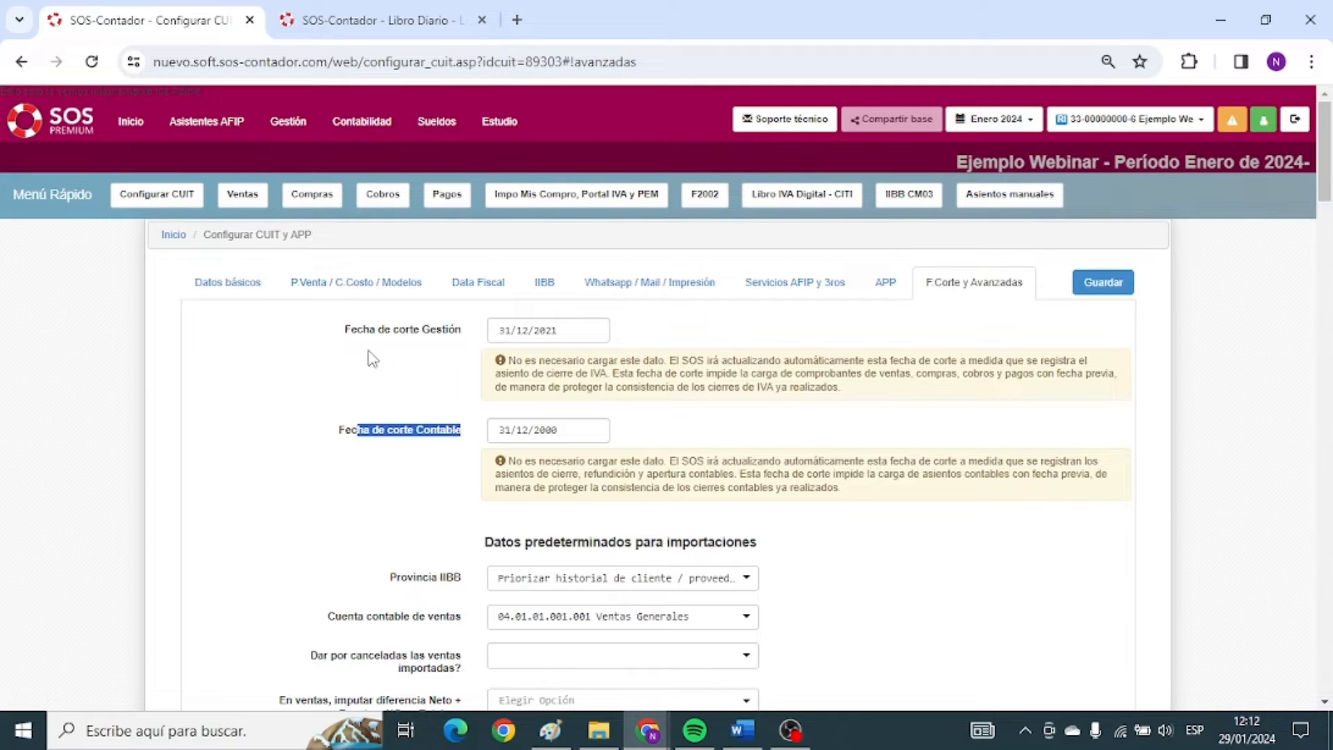
pyautogui.moveTo(352, 335); pyautogui.dragTo(465, 332)
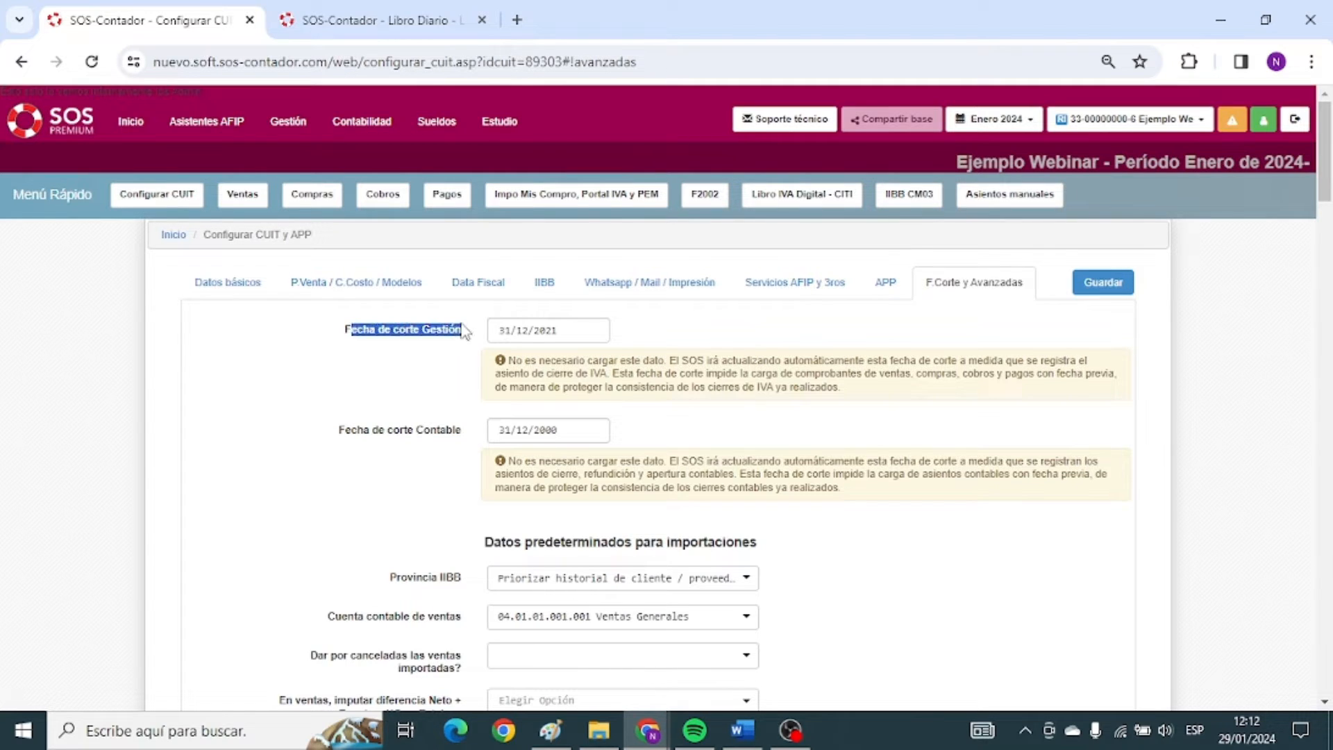
pyautogui.click(366, 371)
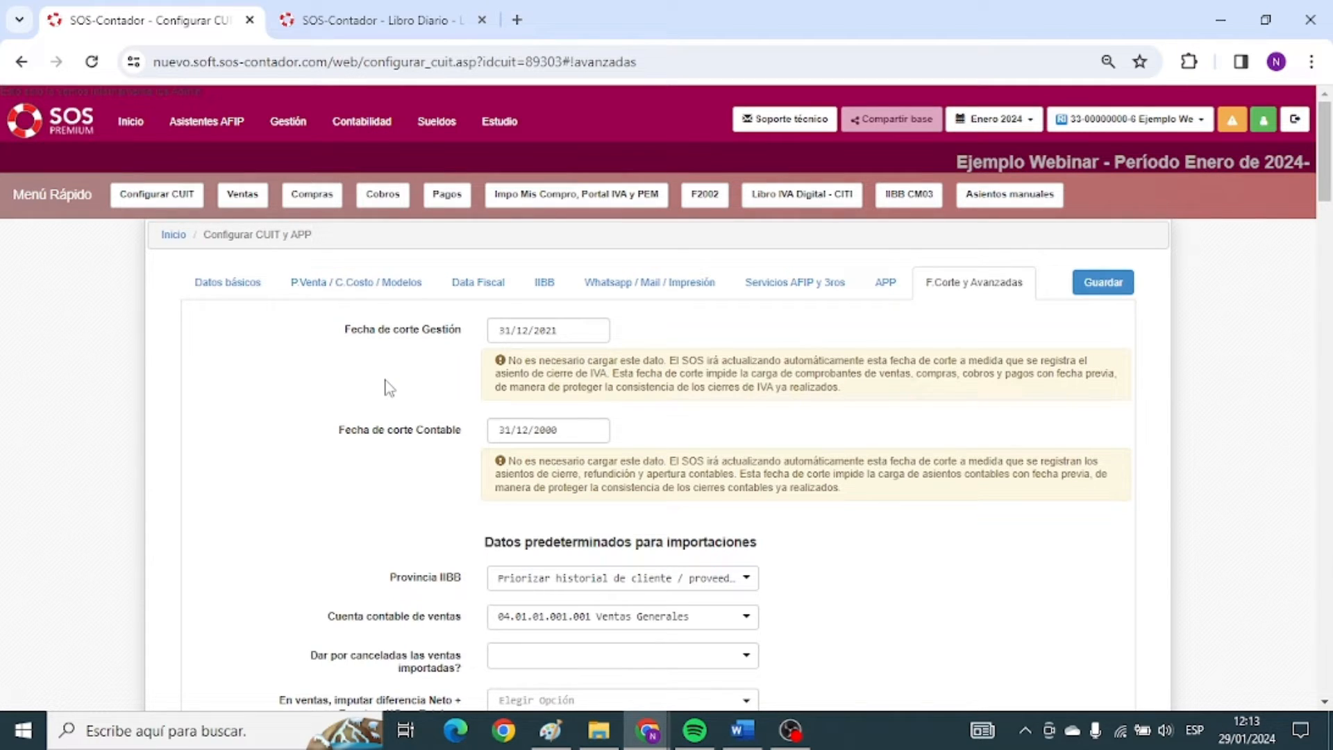
# Change the Fecha de corte Gestión to 31/12/2020 and set it back to 31/12/2021.
pyautogui.click(555, 329)
pyautogui.press('BackSpace')
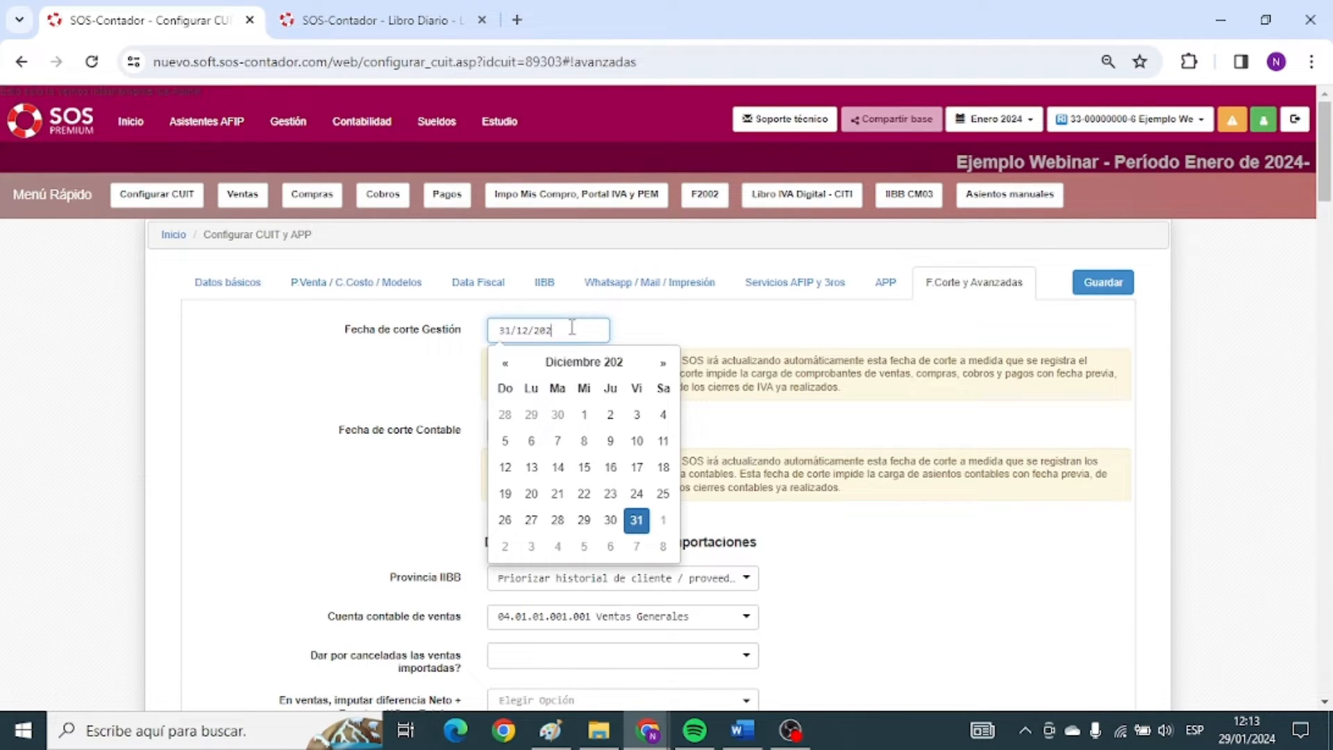
pyautogui.write('0')
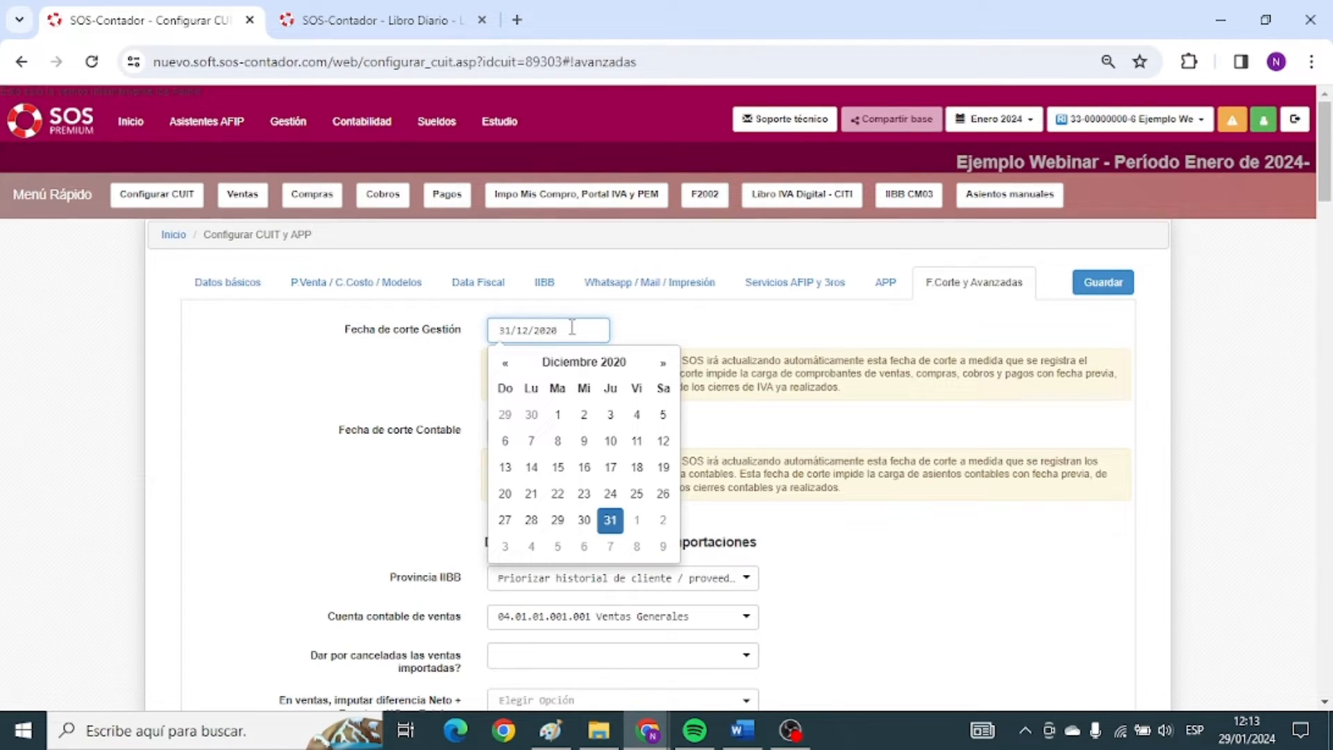
pyautogui.click(649, 334)
pyautogui.click(605, 331)
pyautogui.press('BackSpace')
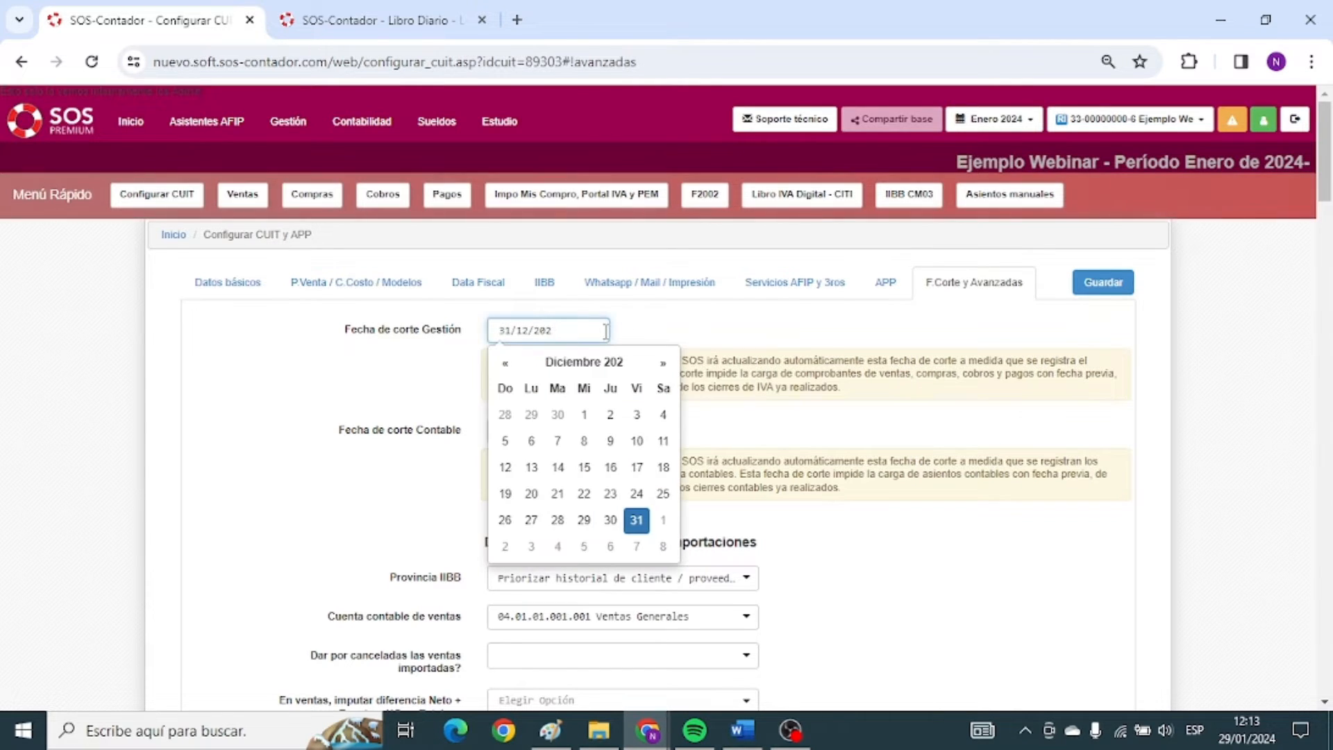
pyautogui.write('1')
pyautogui.click(740, 350)
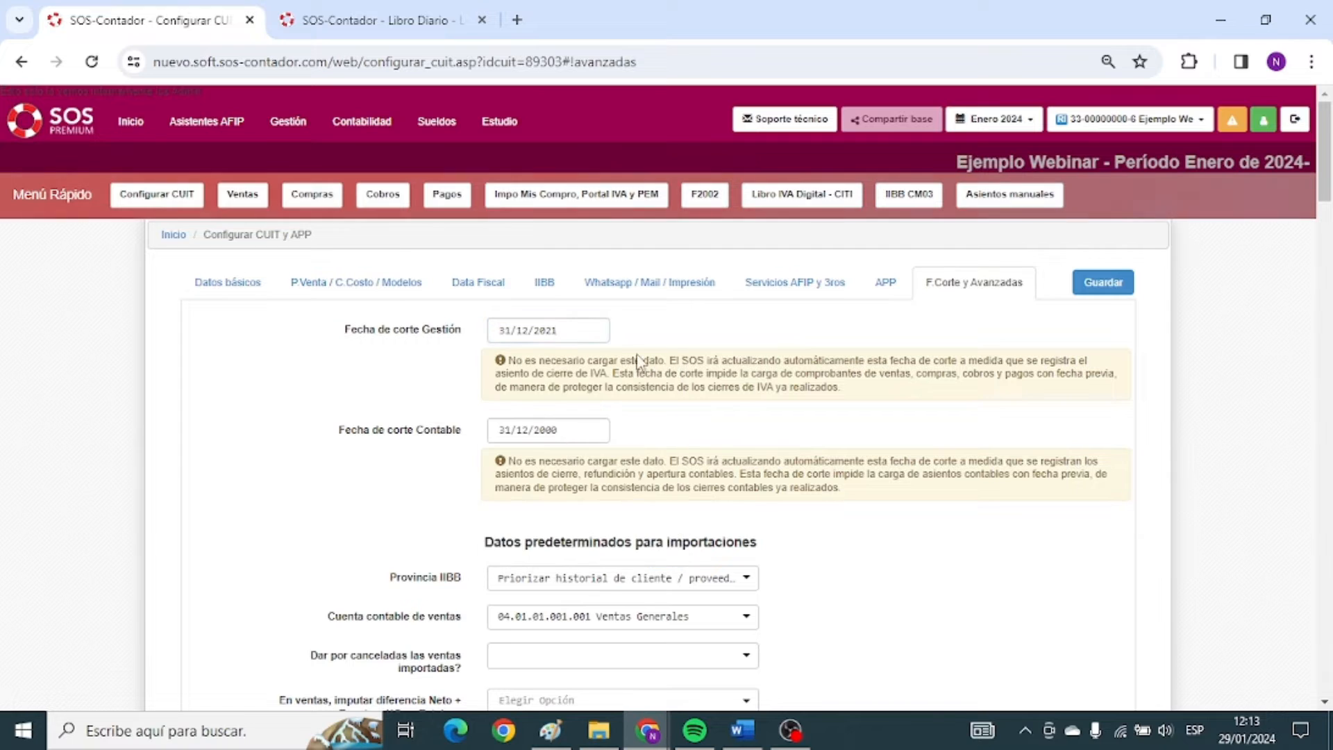
# Point out both cut-off date labels again and display the Datos predeterminados para importaciones section.
pyautogui.moveTo(444, 330); pyautogui.dragTo(413, 379)
pyautogui.click(398, 391)
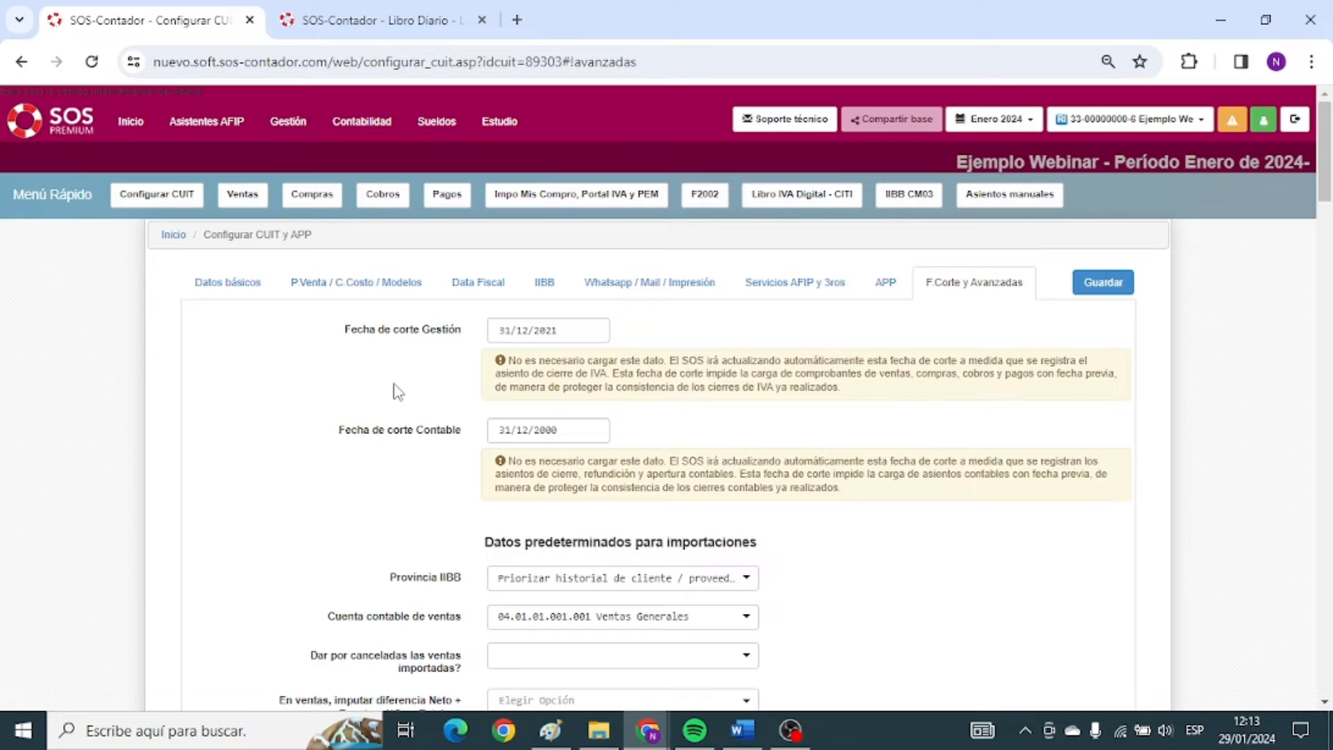
pyautogui.moveTo(379, 431); pyautogui.dragTo(439, 431)
pyautogui.scroll(-4, 440, 484)
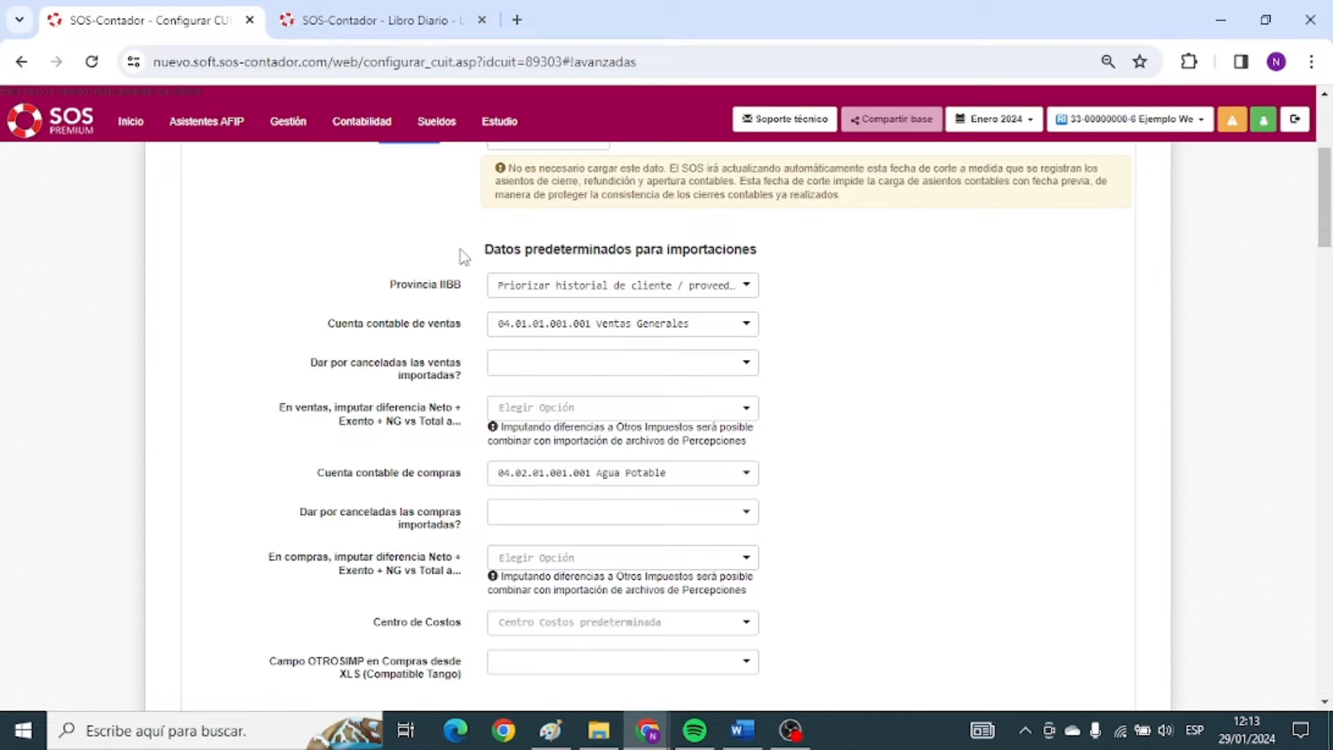
# Highlight the Datos predeterminados para importaciones heading and open the AFIP import page Múltiple desde Mis Comprobantes, Portal IVA XLS y CSV.
pyautogui.moveTo(461, 252); pyautogui.dragTo(798, 247)
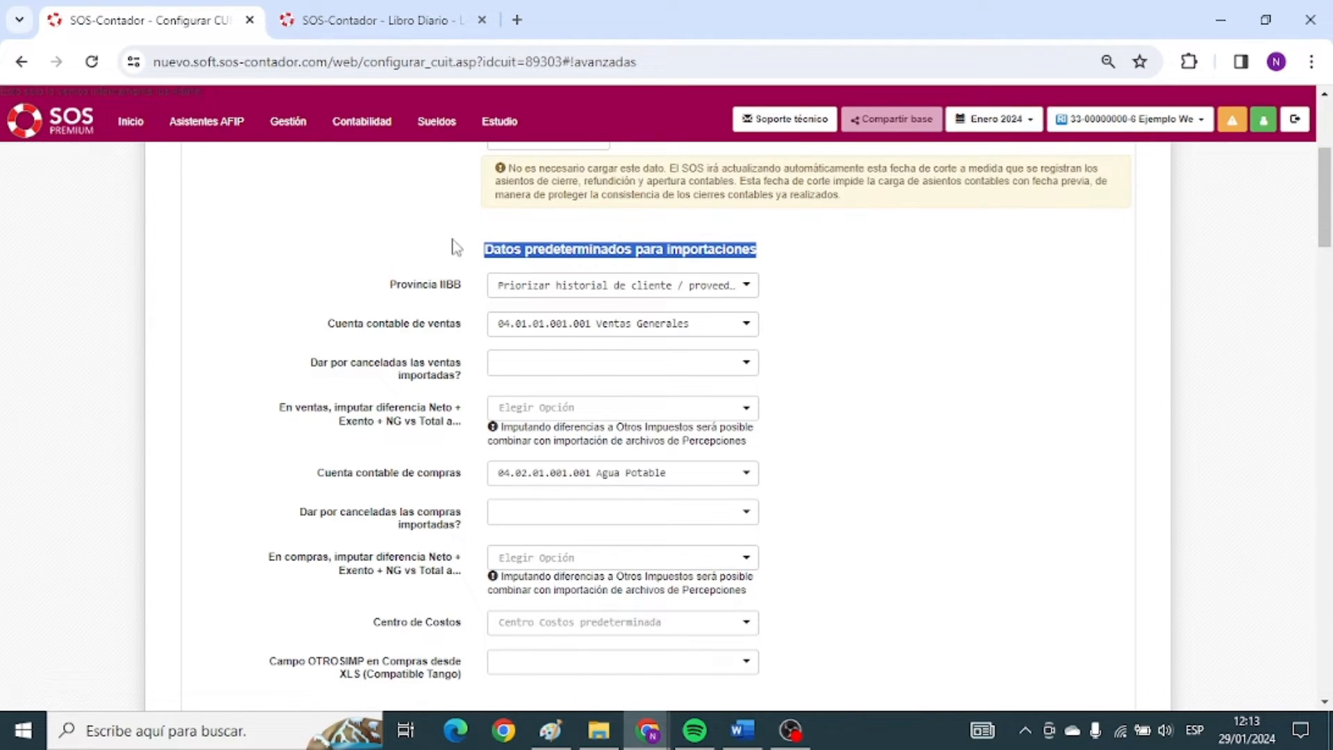
pyautogui.moveTo(452, 248); pyautogui.dragTo(776, 257)
pyautogui.click(171, 120)
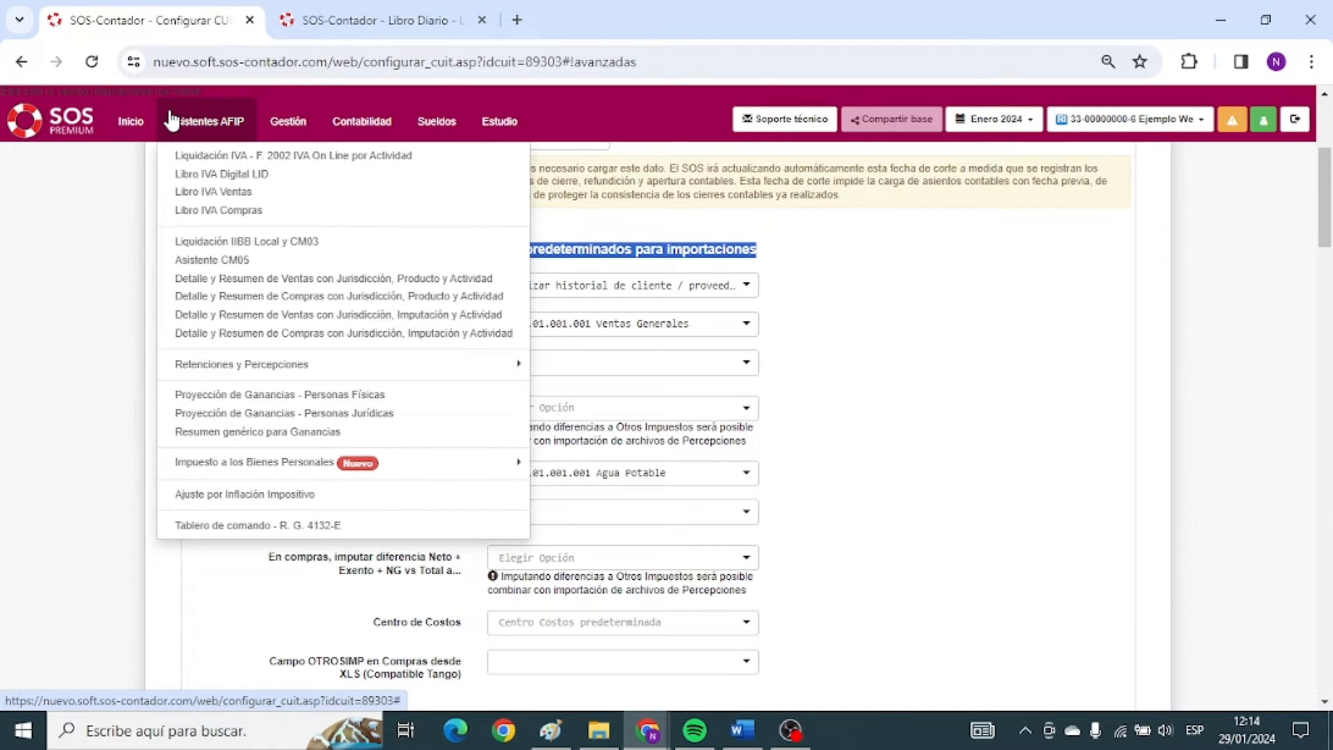
pyautogui.click(131, 120)
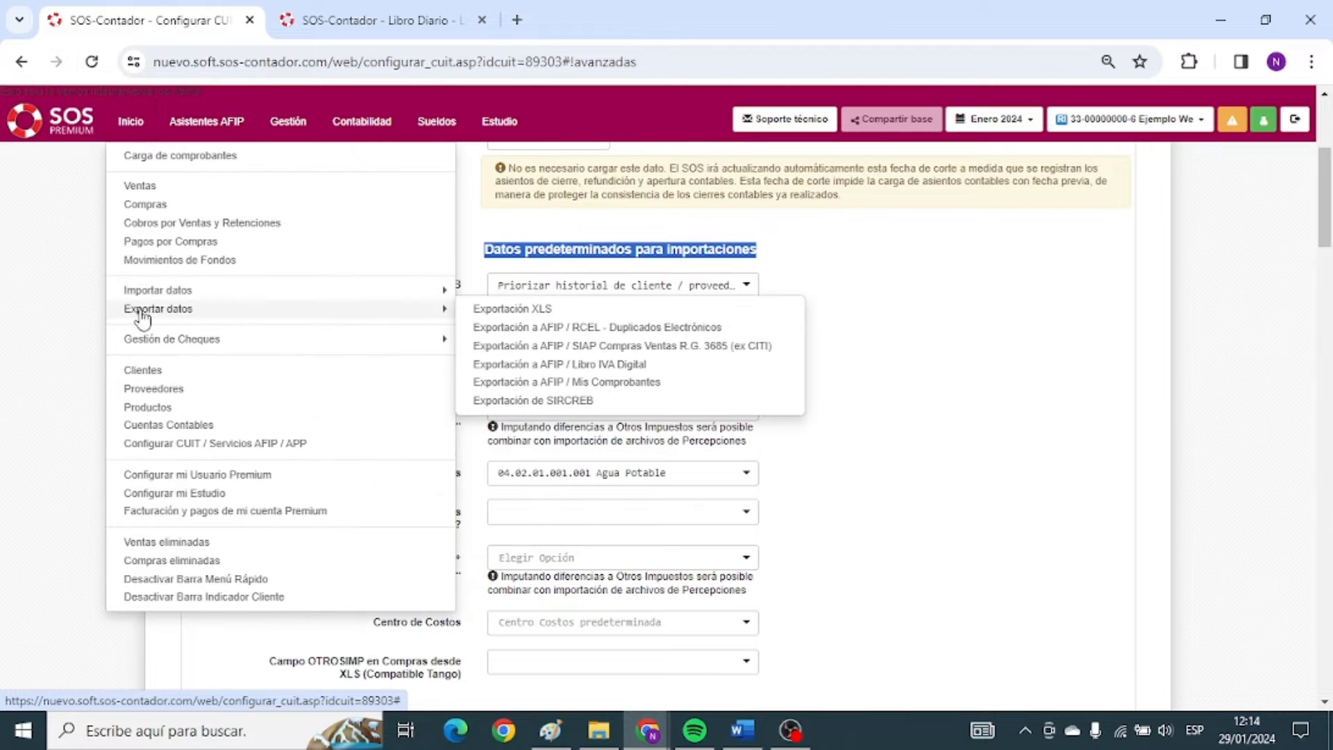
pyautogui.moveTo(177, 291)
pyautogui.moveTo(516, 291)
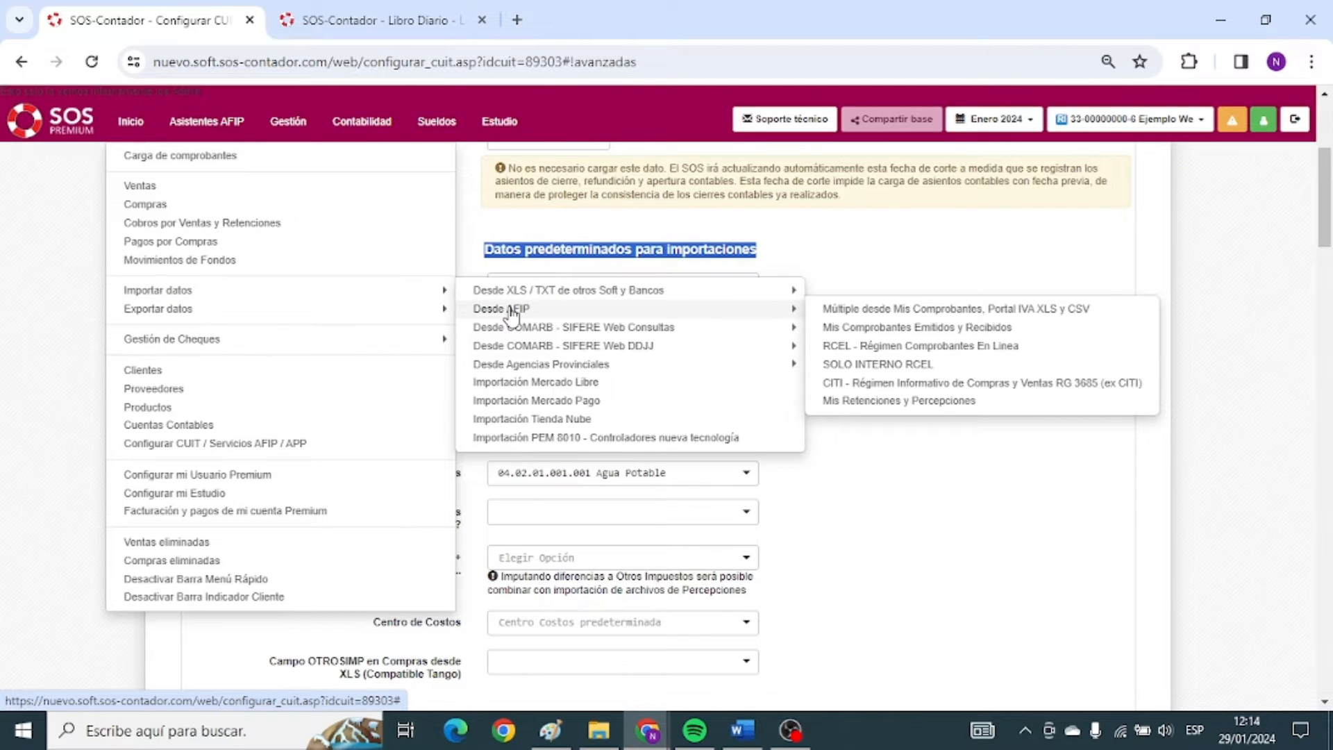
pyautogui.click(852, 318)
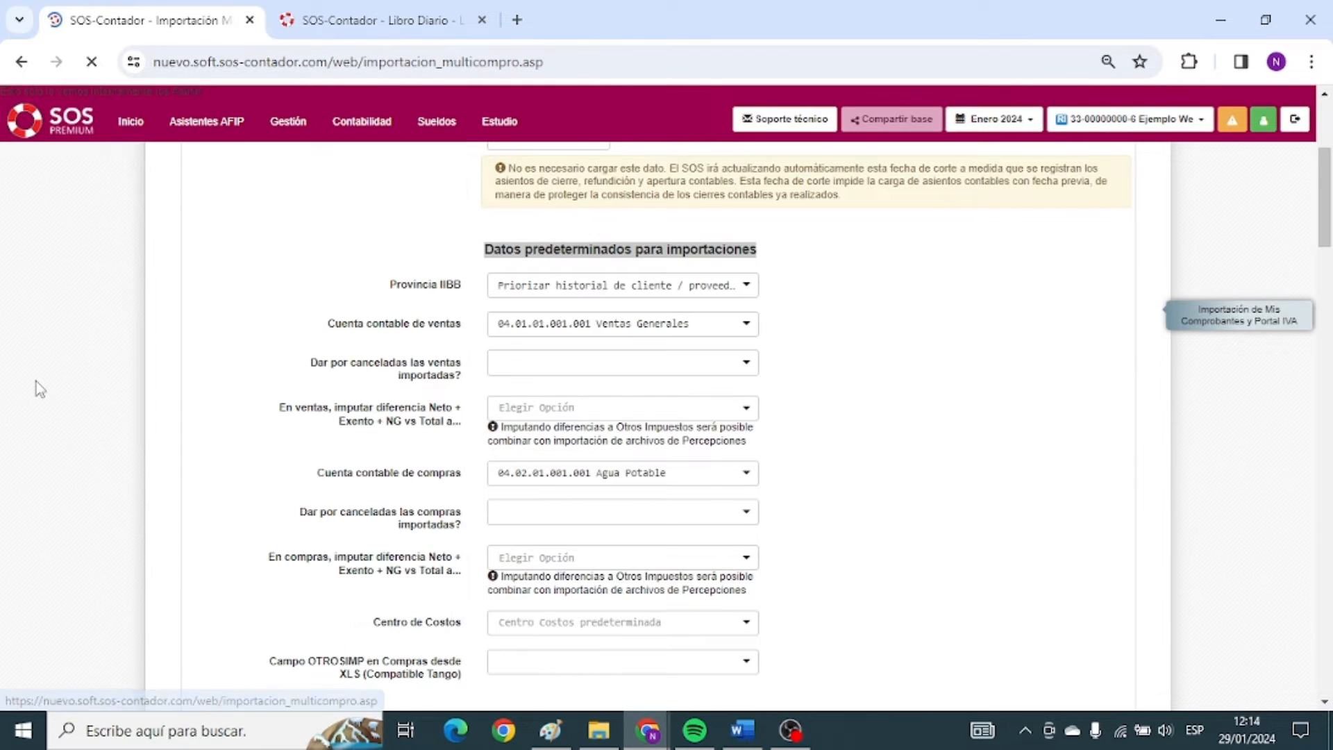
# Look over the multiple import page and highlight the Portal IVA CSV and Portal IVA XLS file types in the comparison table.
pyautogui.scroll(-15, 36, 395)
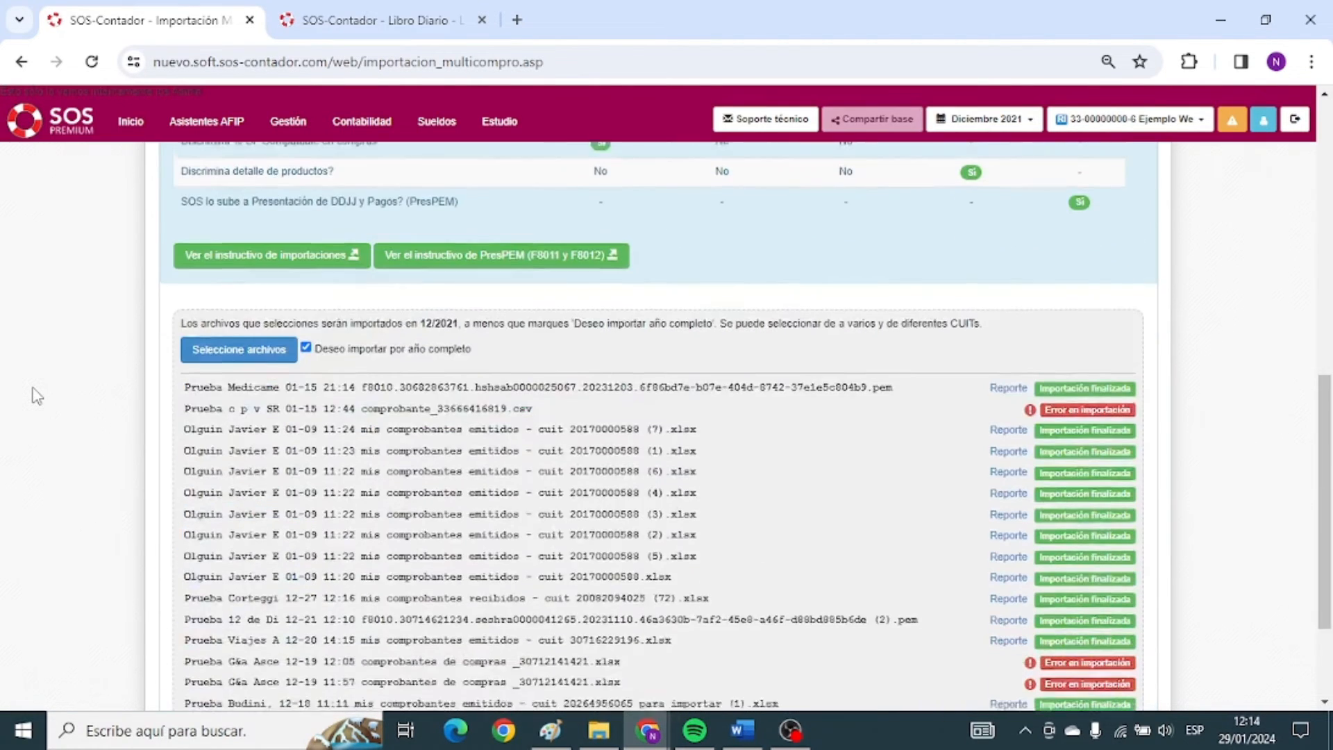
pyautogui.scroll(7, 36, 396)
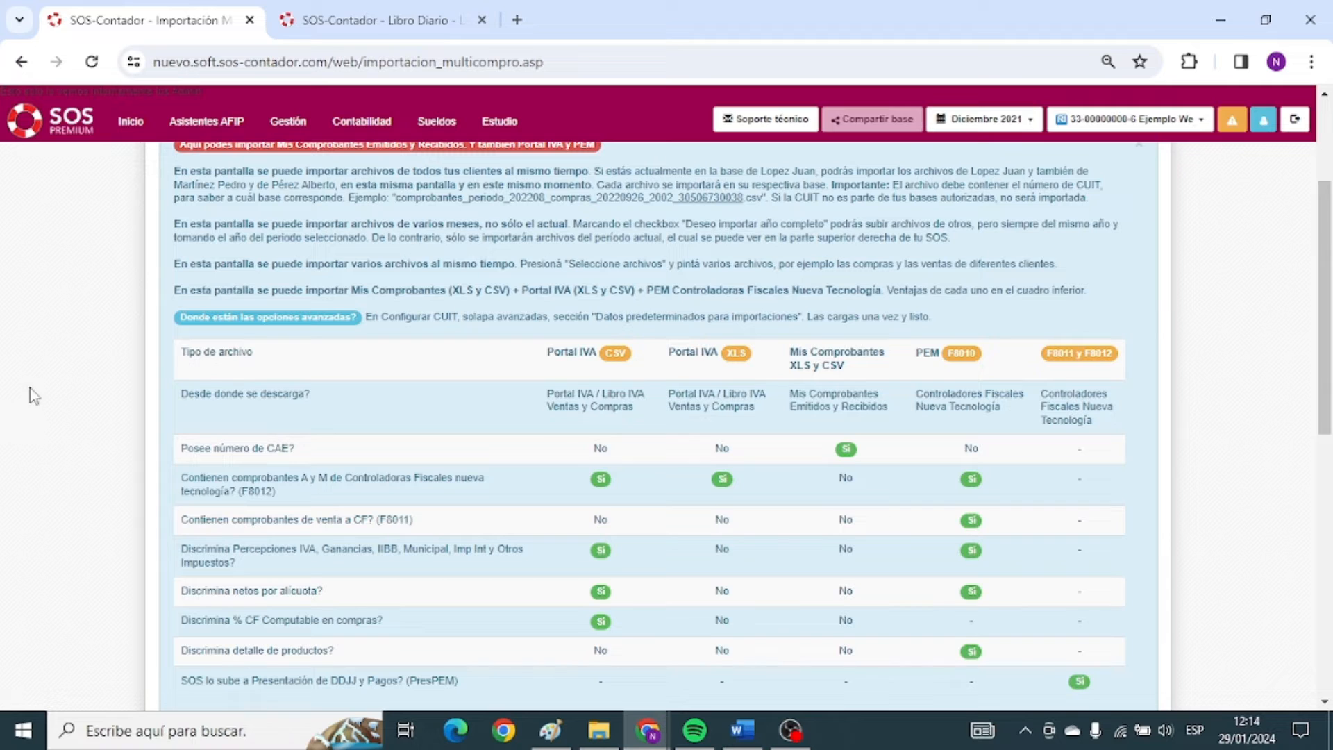
pyautogui.moveTo(545, 353); pyautogui.dragTo(629, 356)
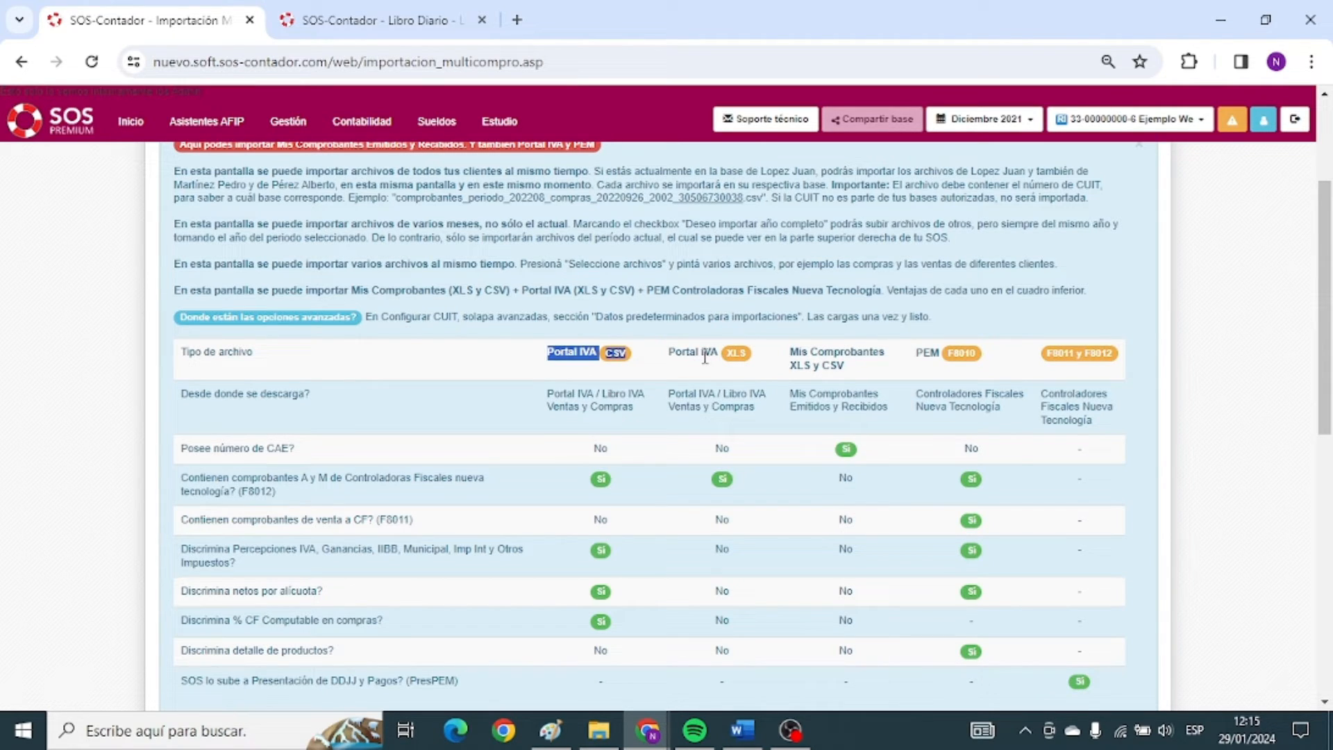
pyautogui.moveTo(686, 352); pyautogui.dragTo(718, 354)
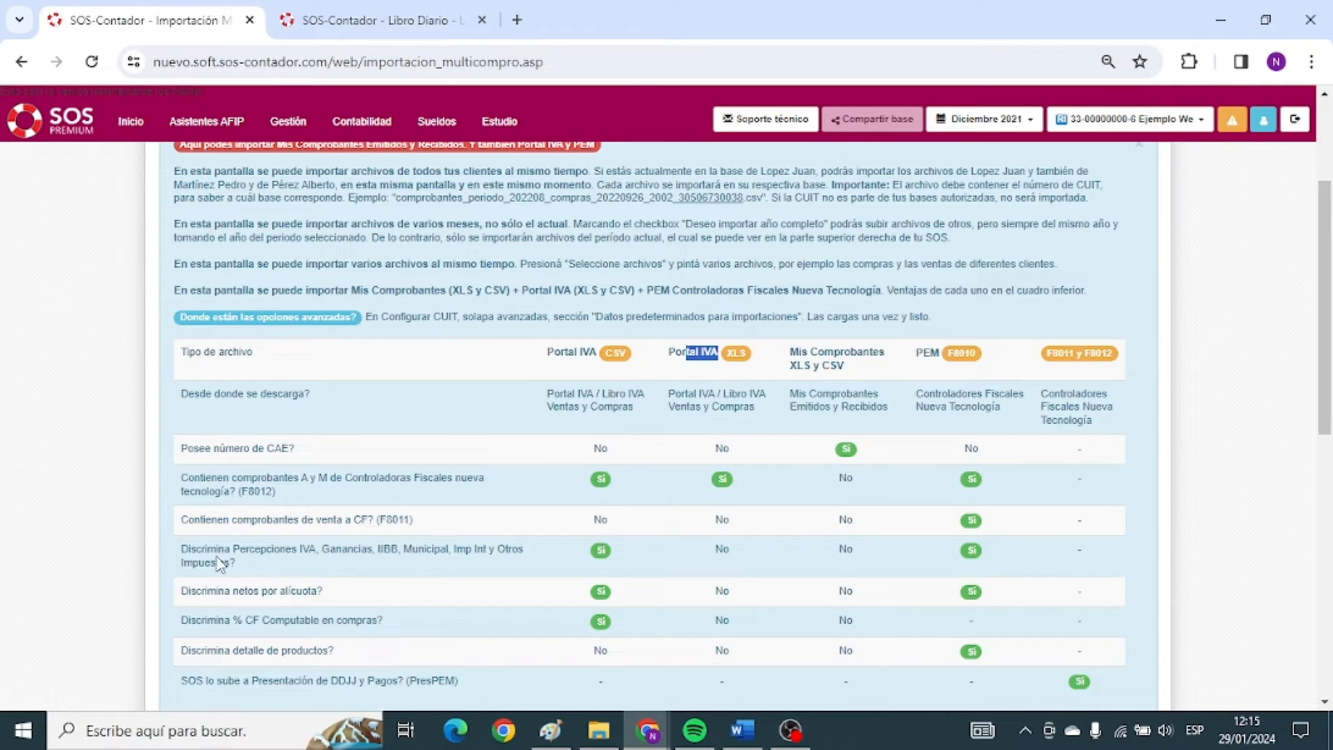
# Point out the perceptions, netos por alícuota and % CF Computable rows and the PEM F8010 column, and glance over the imported files list.
pyautogui.moveTo(236, 550); pyautogui.dragTo(329, 552)
pyautogui.click(253, 594)
pyautogui.moveTo(196, 592); pyautogui.dragTo(420, 587)
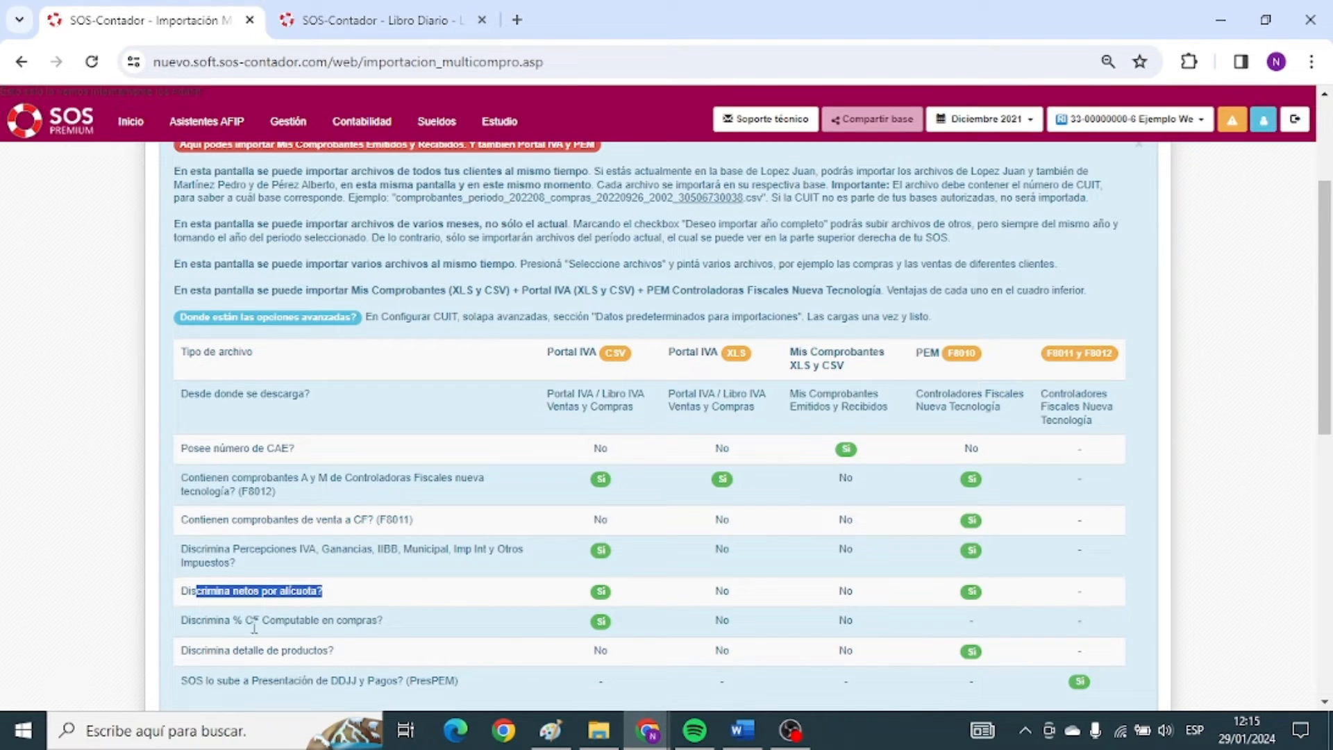
pyautogui.moveTo(233, 619); pyautogui.dragTo(410, 624)
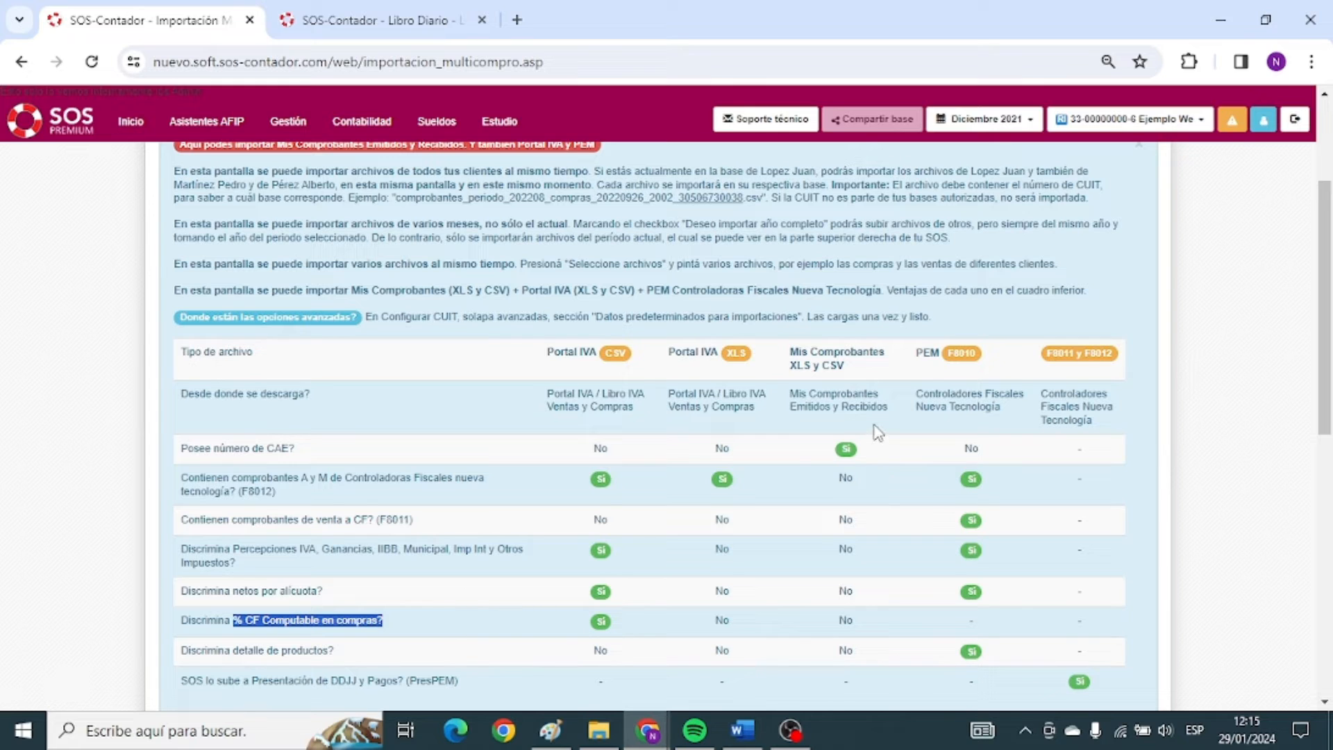
pyautogui.moveTo(916, 354); pyautogui.dragTo(978, 347)
pyautogui.click(990, 345)
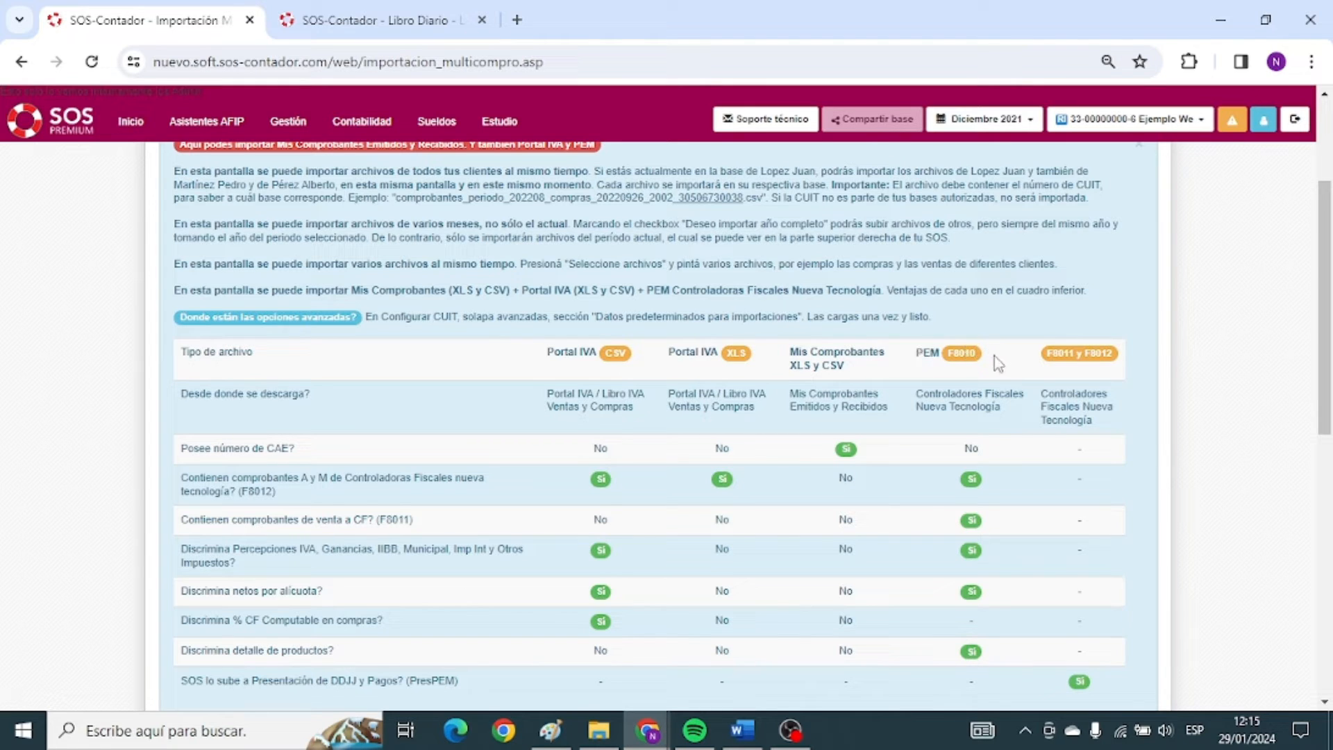
pyautogui.scroll(-8, 996, 360)
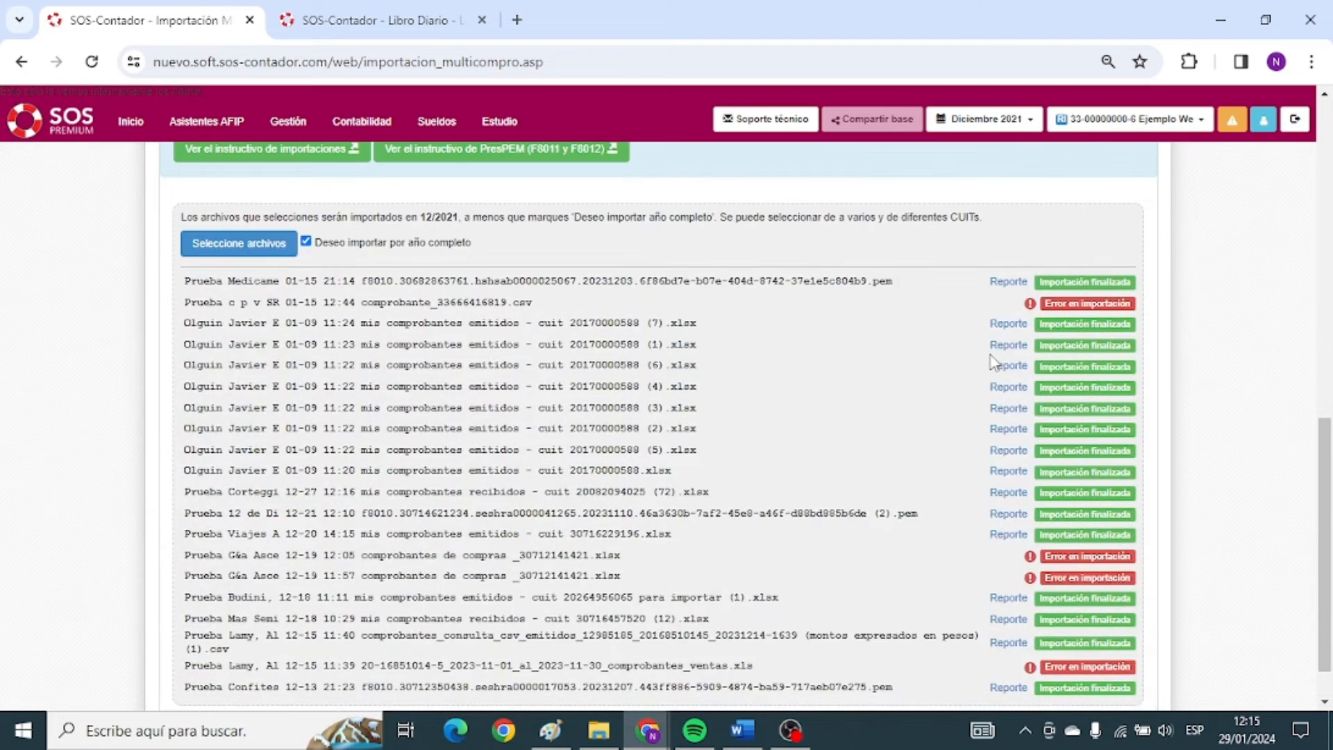
pyautogui.scroll(8, 997, 360)
pyautogui.scroll(5, 661, 482)
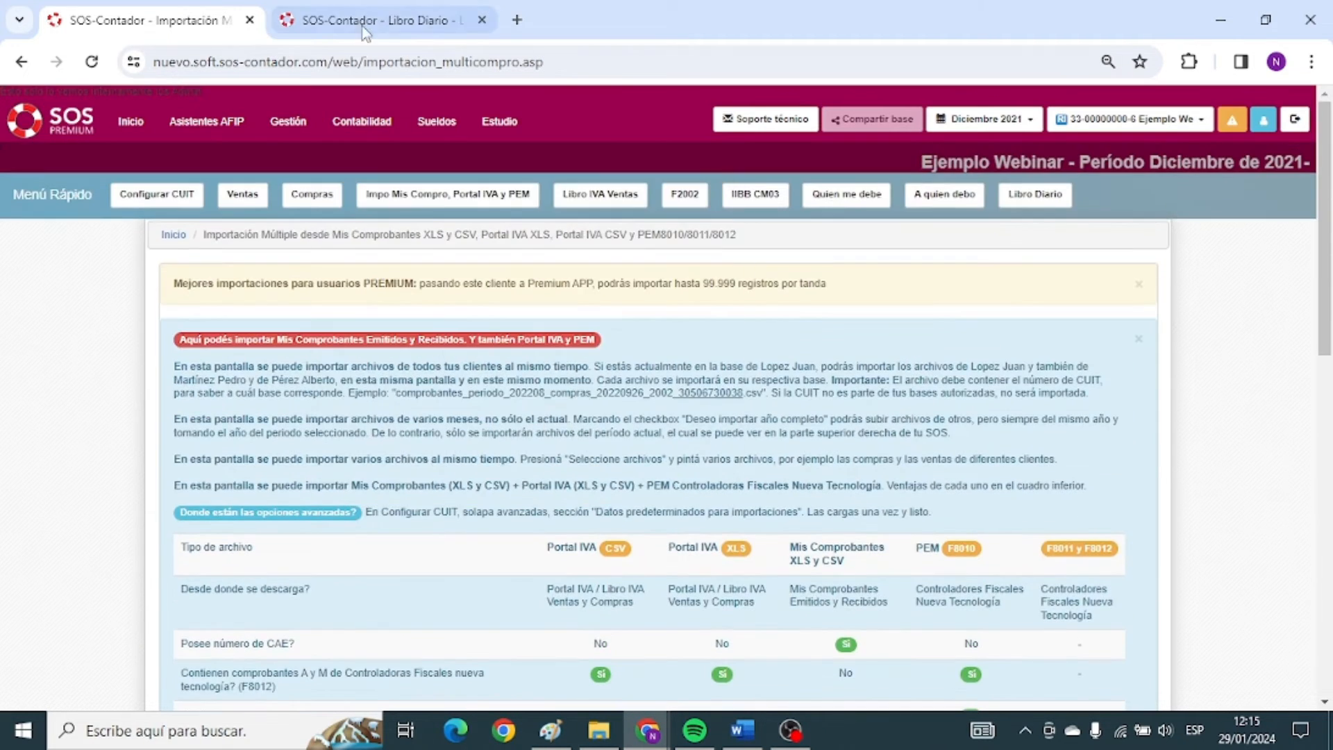
# Close the Libro Diario browser tab, keeping the import page open.
pyautogui.click(361, 23)
pyautogui.click(139, 20)
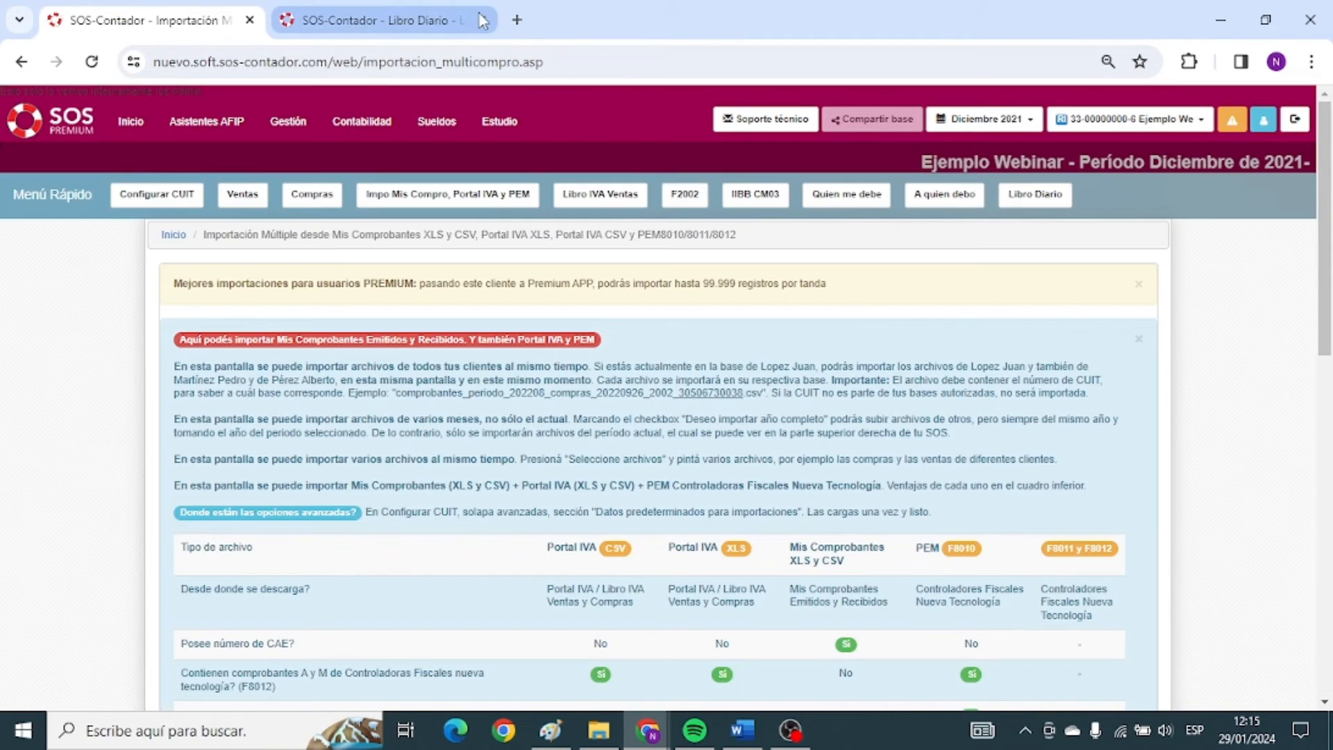
pyautogui.click(482, 20)
# Return to the CUIT configuration's F.Corte y Avanzadas settings and highlight the Datos predeterminados para importaciones heading.
pyautogui.click(127, 197)
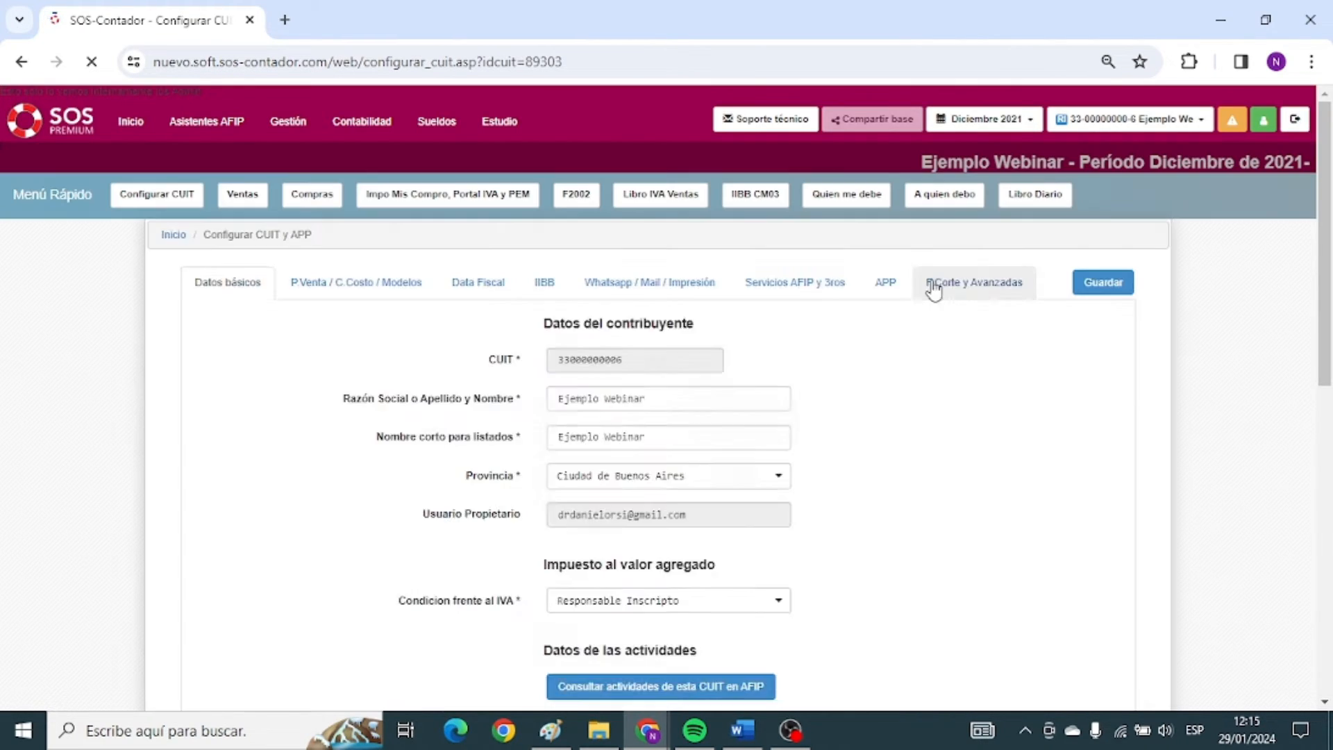
pyautogui.click(934, 283)
pyautogui.scroll(-5, 590, 467)
pyautogui.scroll(3, 563, 467)
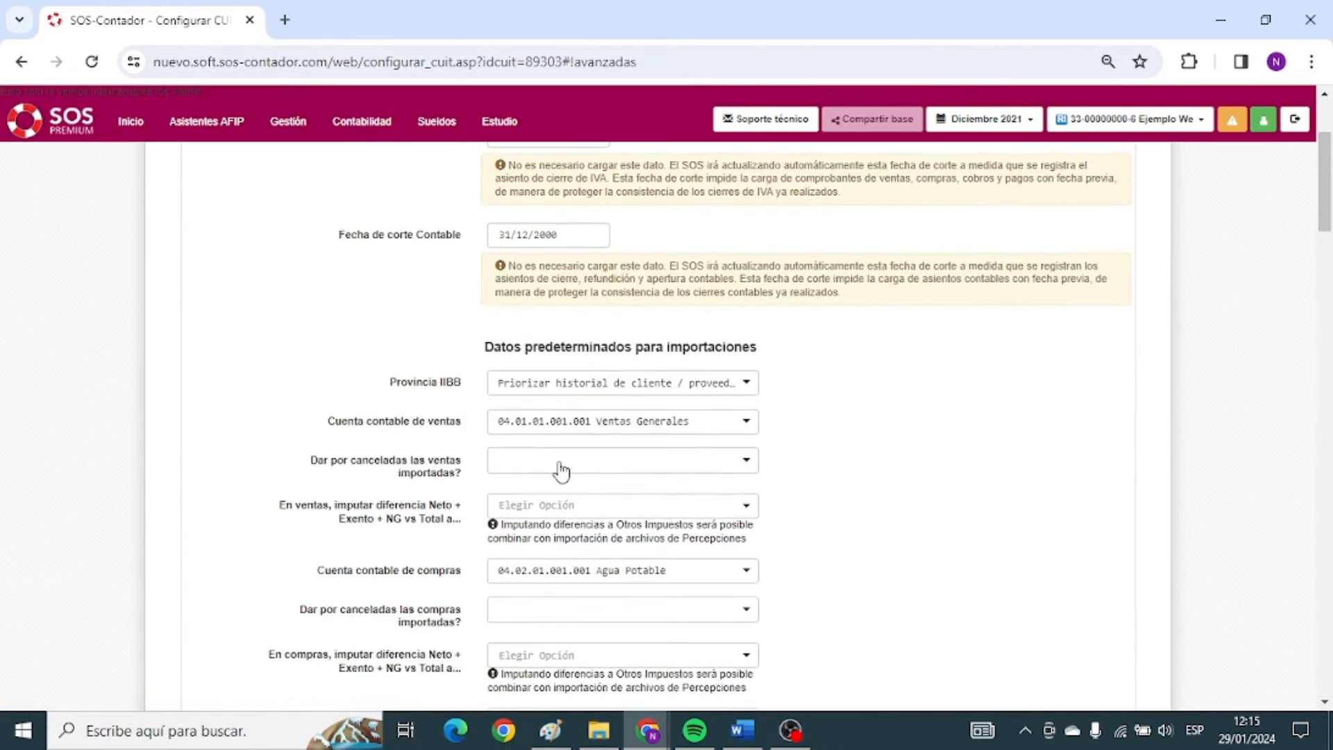
pyautogui.scroll(-1, 541, 412)
pyautogui.moveTo(502, 250); pyautogui.dragTo(786, 257)
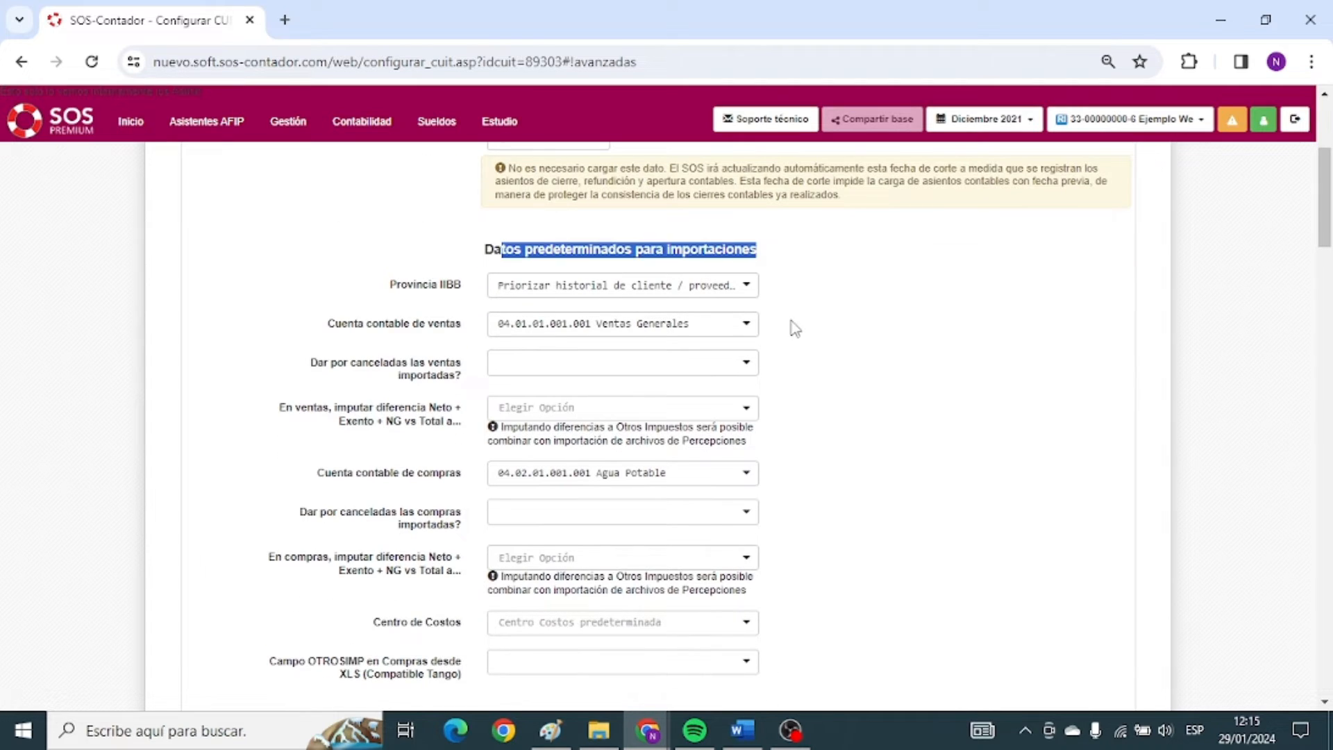
# Point out the import defaults Provincia IIBB and Cuenta contable de ventas, and check the Dar por canceladas las ventas importadas options.
pyautogui.click(361, 286)
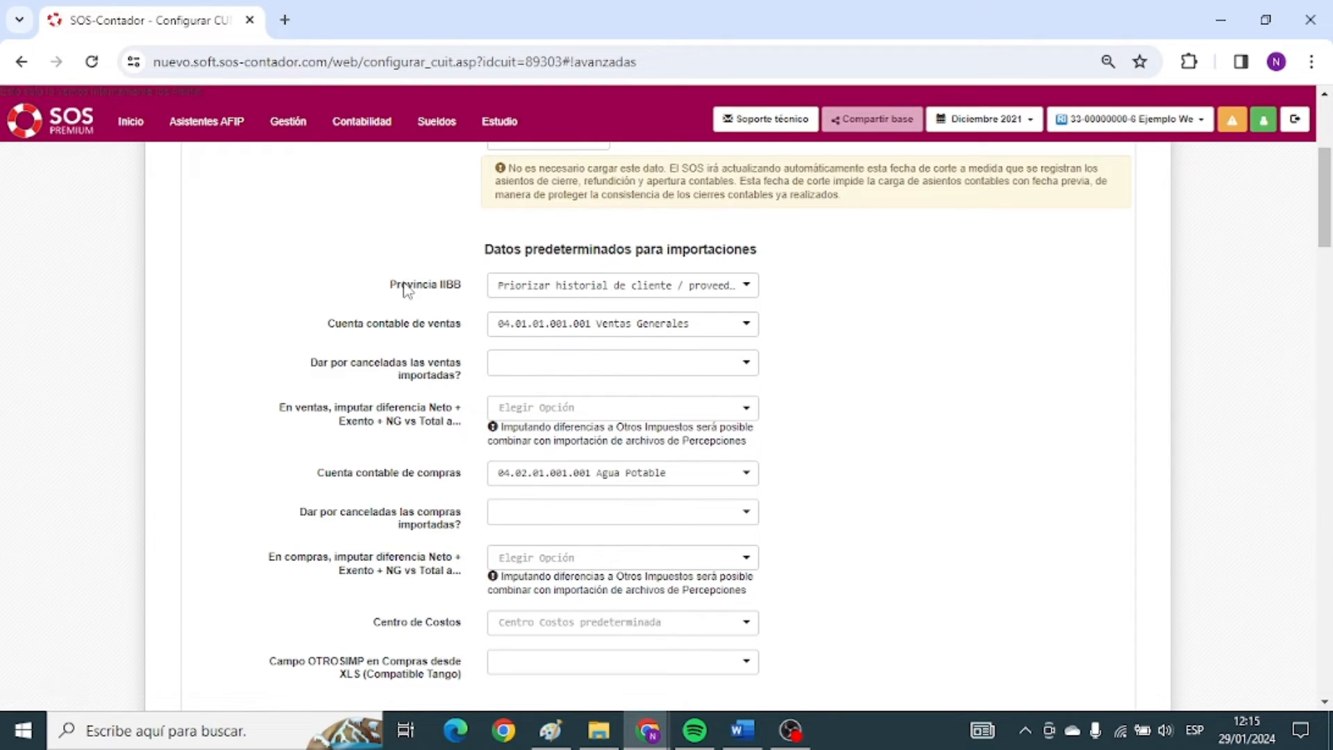
pyautogui.moveTo(389, 286); pyautogui.dragTo(462, 287)
pyautogui.moveTo(347, 324); pyautogui.dragTo(448, 324)
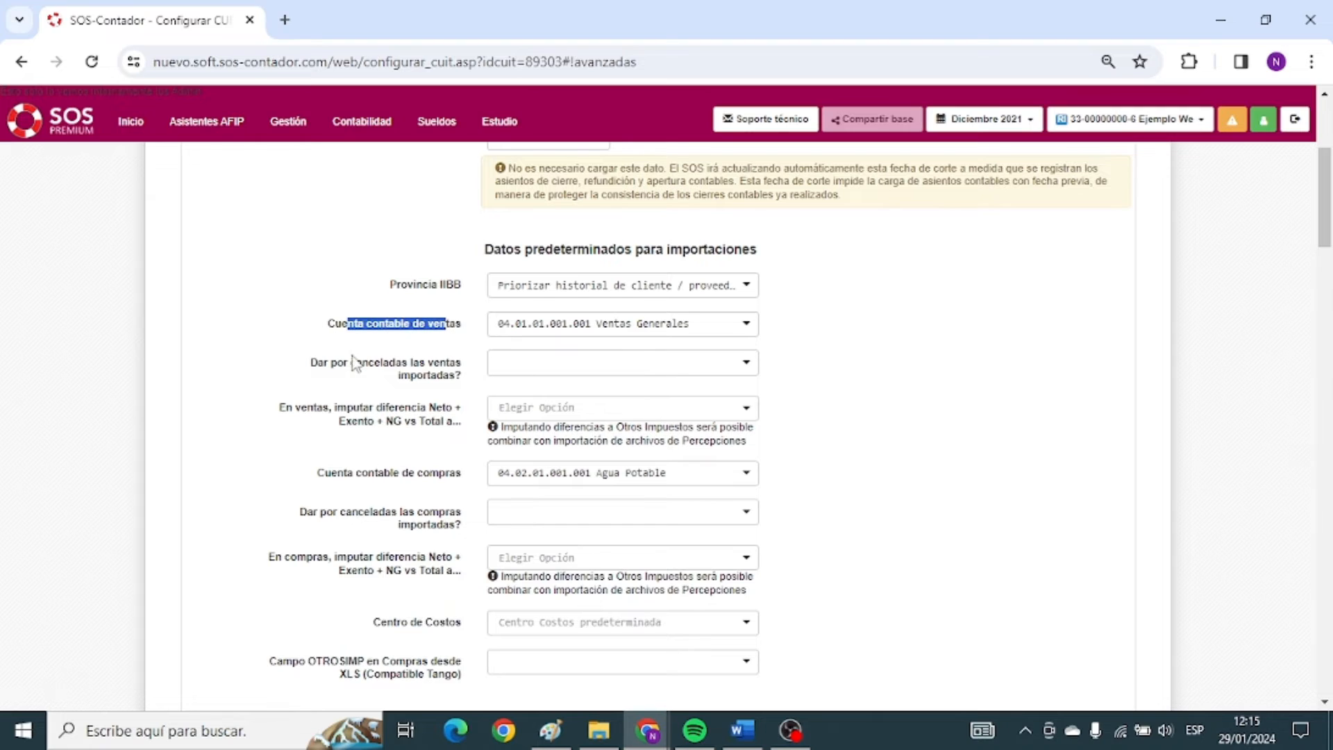
pyautogui.moveTo(400, 362); pyautogui.dragTo(583, 359)
pyautogui.click(361, 354)
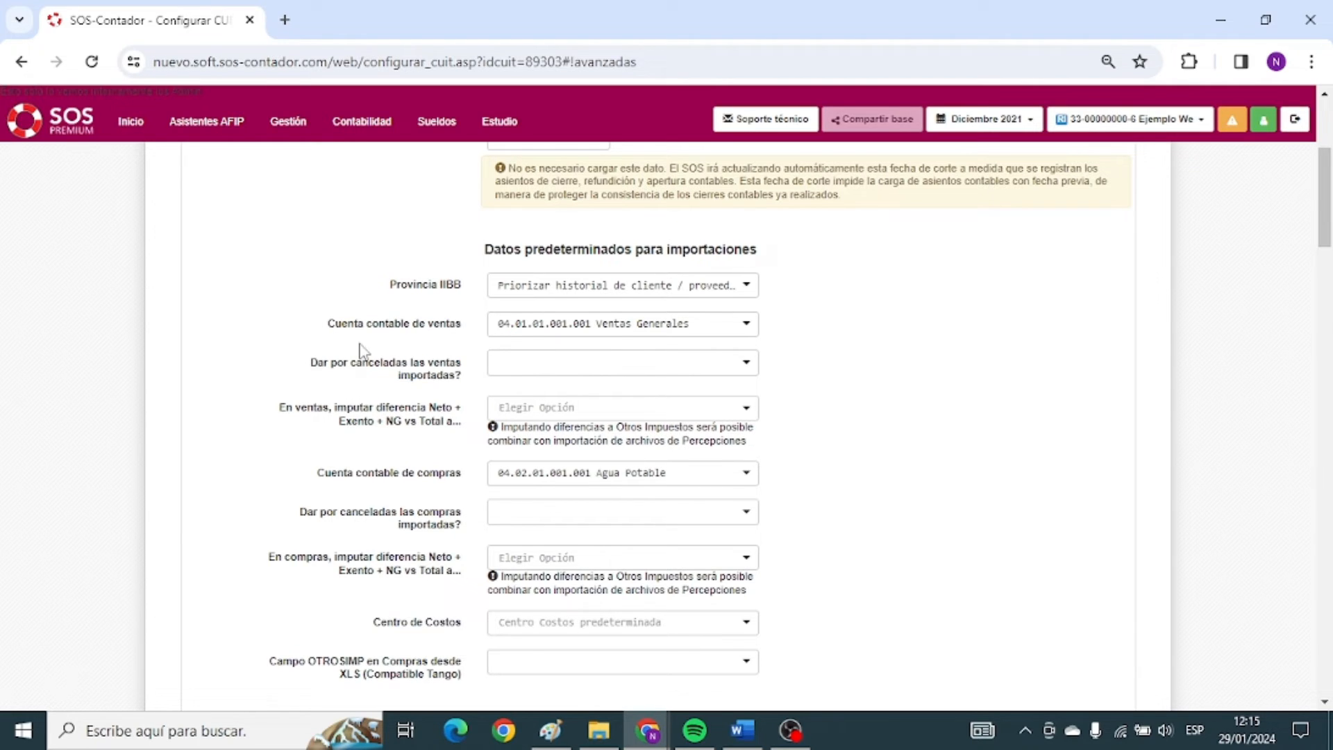
pyautogui.click(533, 366)
pyautogui.click(238, 406)
# Display the Mailings SOS section and highlight its heading and the Mailing avisos vencimiento label.
pyautogui.scroll(-3, 208, 417)
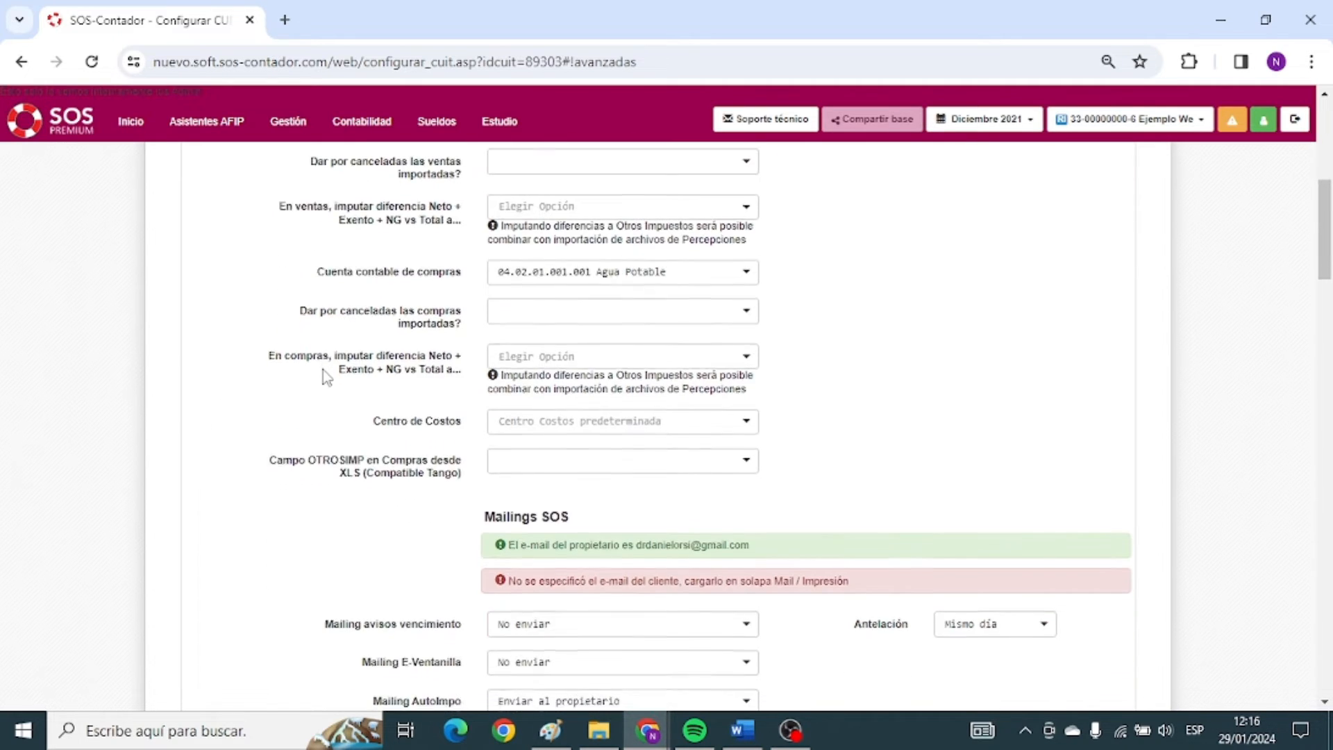
pyautogui.scroll(-4, 323, 368)
pyautogui.moveTo(471, 231); pyautogui.dragTo(585, 227)
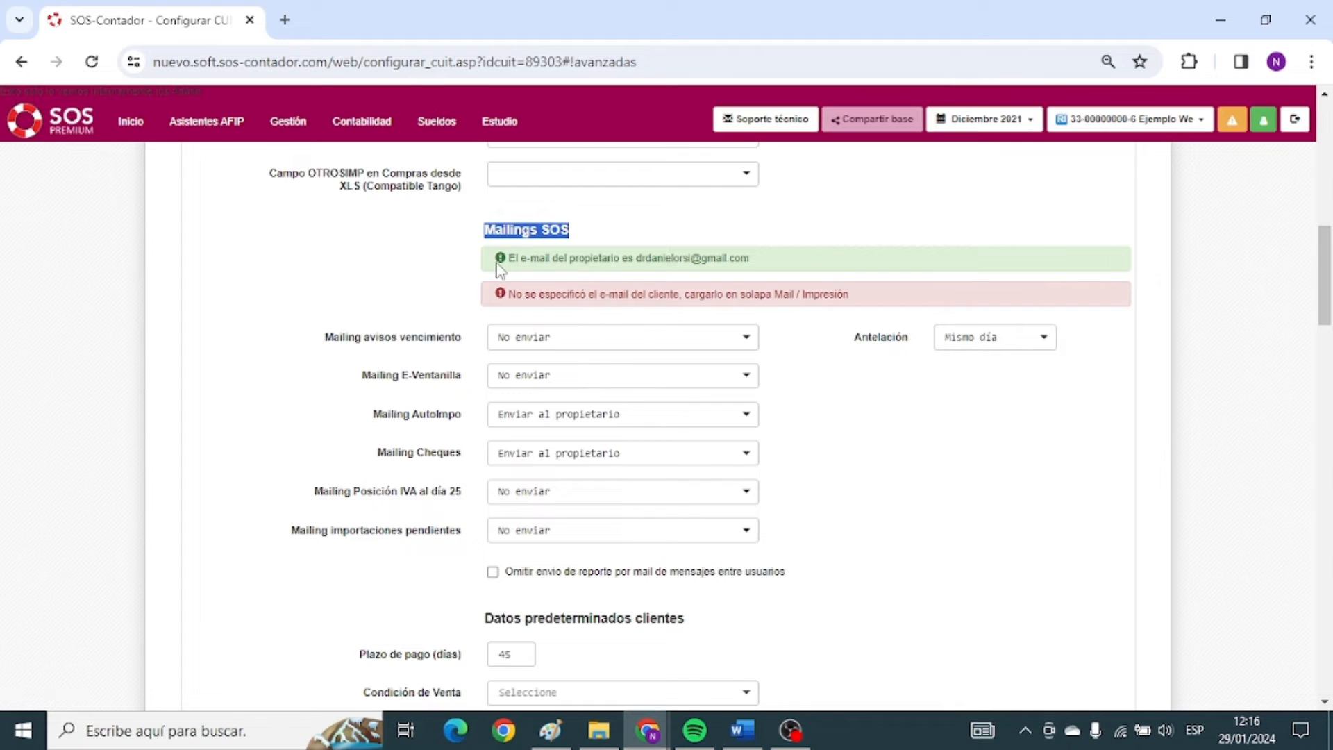
pyautogui.scroll(-1, 569, 257)
pyautogui.scroll(1, 568, 259)
pyautogui.moveTo(324, 338); pyautogui.dragTo(454, 344)
pyautogui.click(365, 370)
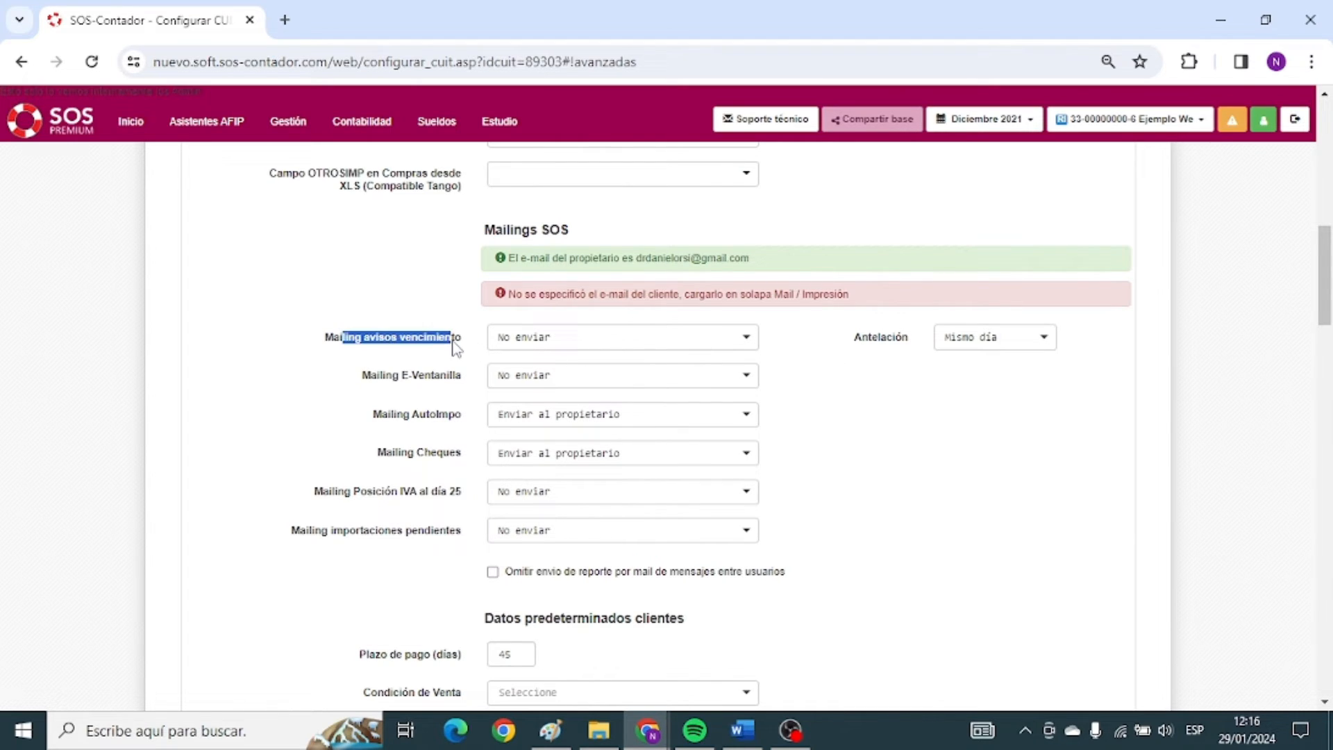
pyautogui.click(408, 366)
pyautogui.moveTo(369, 338); pyautogui.dragTo(461, 340)
# Highlight the Mailing E-Ventanilla, AutoImpo and Cheques labels and show the recipient options for Mailing Cheques.
pyautogui.moveTo(360, 375); pyautogui.dragTo(463, 383)
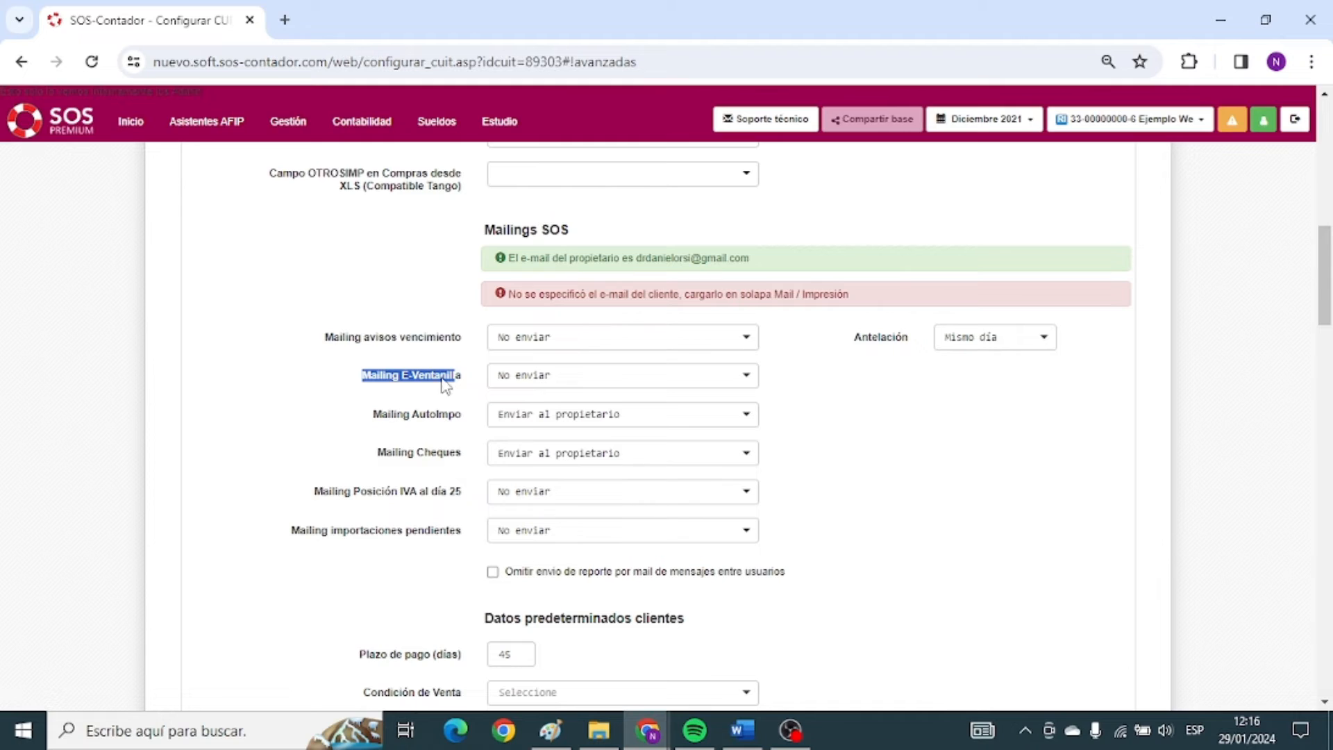
pyautogui.moveTo(394, 416); pyautogui.dragTo(479, 416)
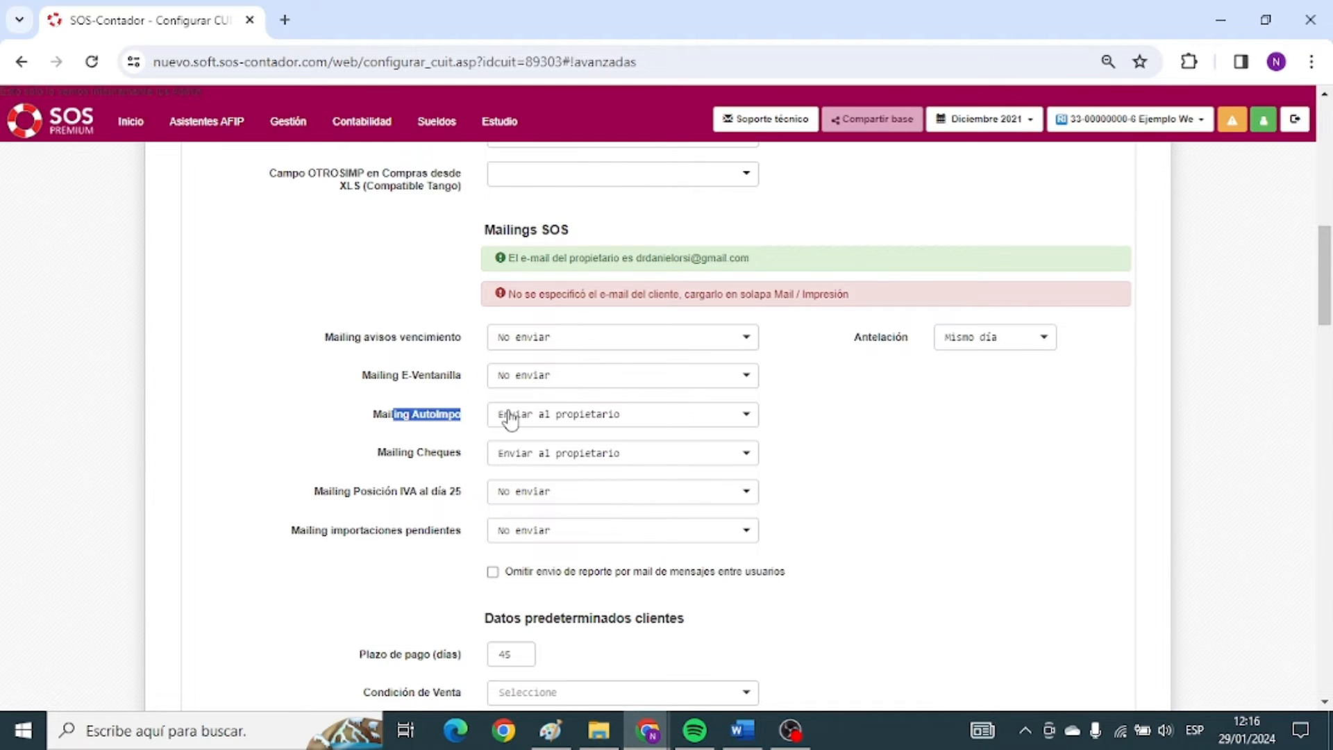
pyautogui.moveTo(377, 458); pyautogui.dragTo(463, 465)
pyautogui.click(384, 463)
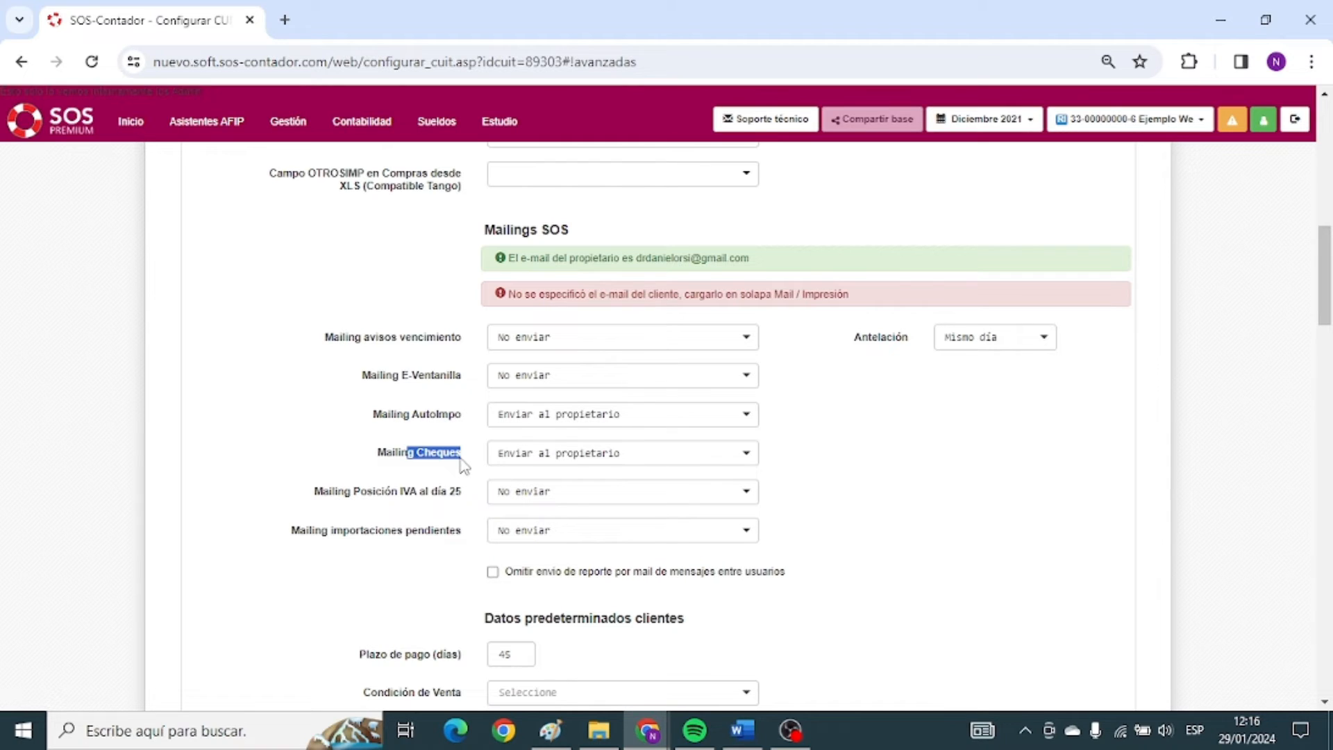
pyautogui.click(550, 453)
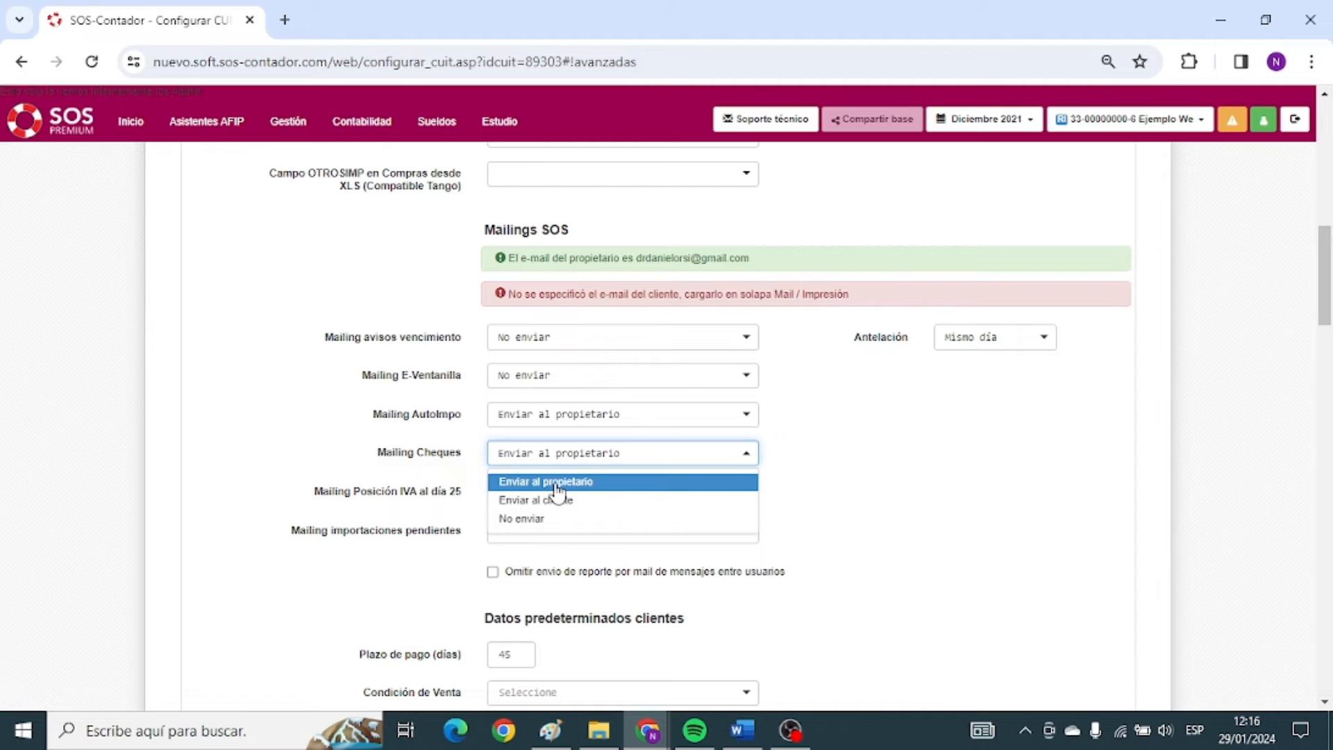
# Review the Mailings SOS recipient options for checks, the day 25 IVA position and pending imports.
pyautogui.click(292, 450)
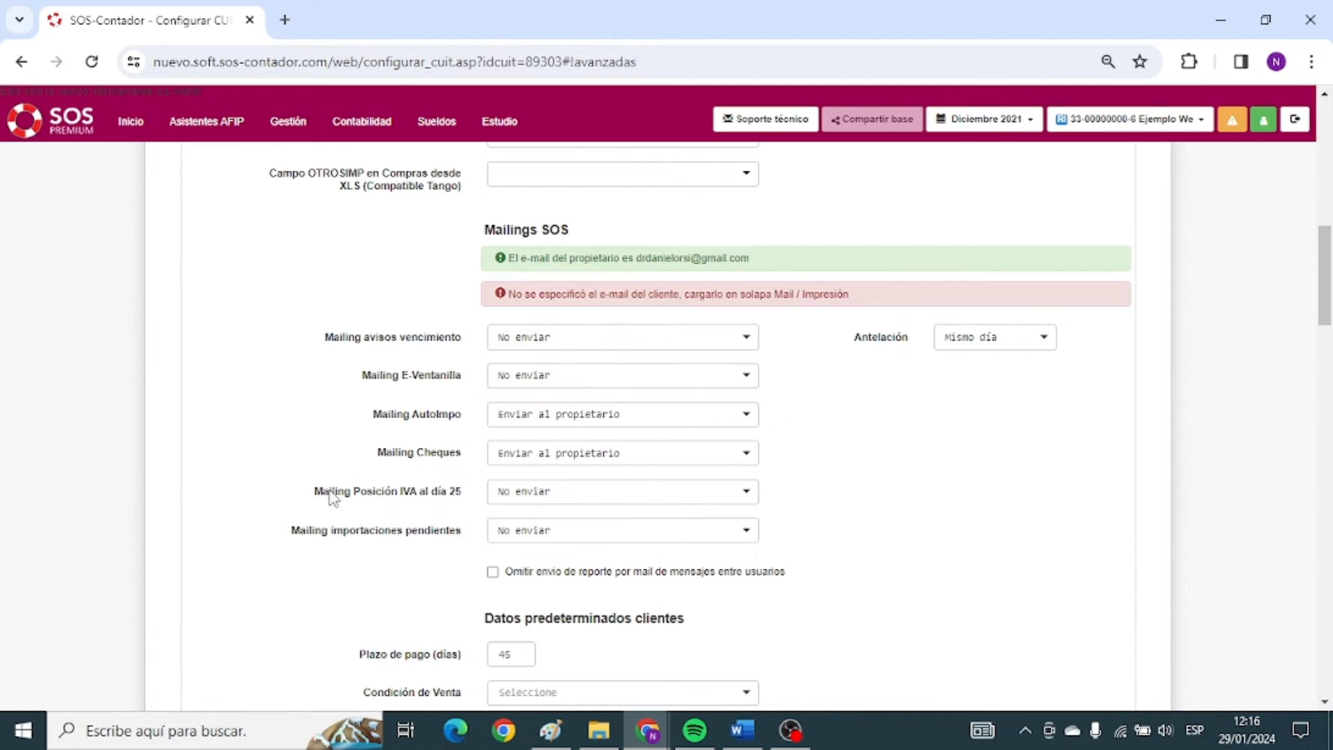
pyautogui.moveTo(332, 493); pyautogui.dragTo(443, 491)
pyautogui.moveTo(283, 539); pyautogui.dragTo(466, 538)
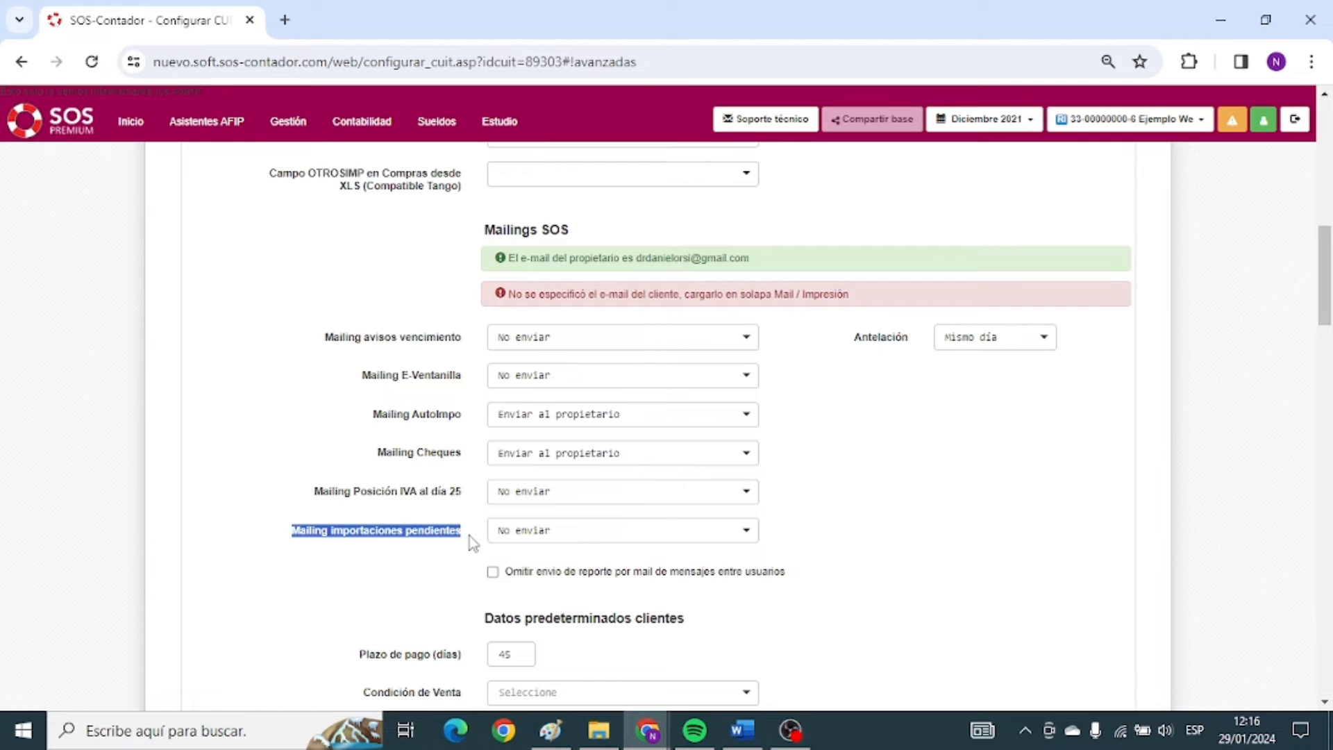
pyautogui.click(289, 474)
# Set the default Condición de Venta for clients to Cuenta Corriente.
pyautogui.scroll(-1, 288, 476)
pyautogui.scroll(-5, 288, 476)
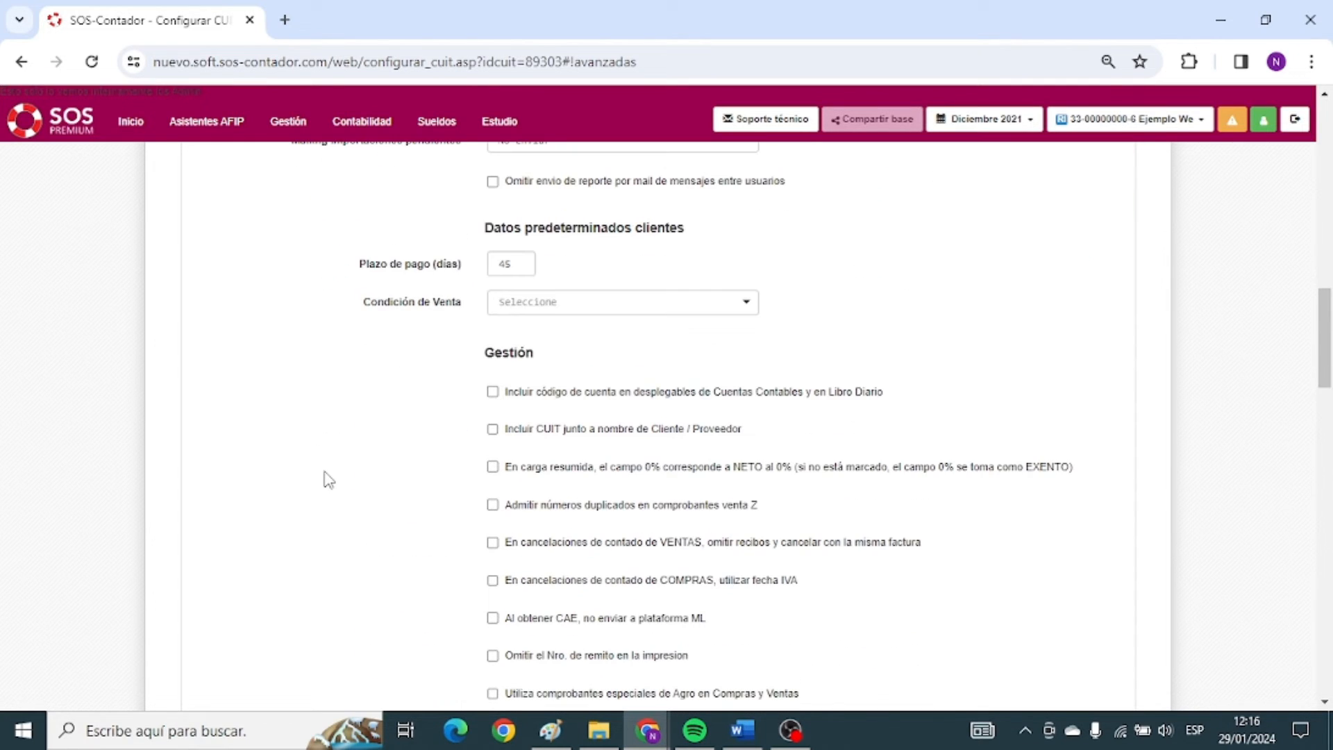
pyautogui.moveTo(484, 227); pyautogui.dragTo(701, 230)
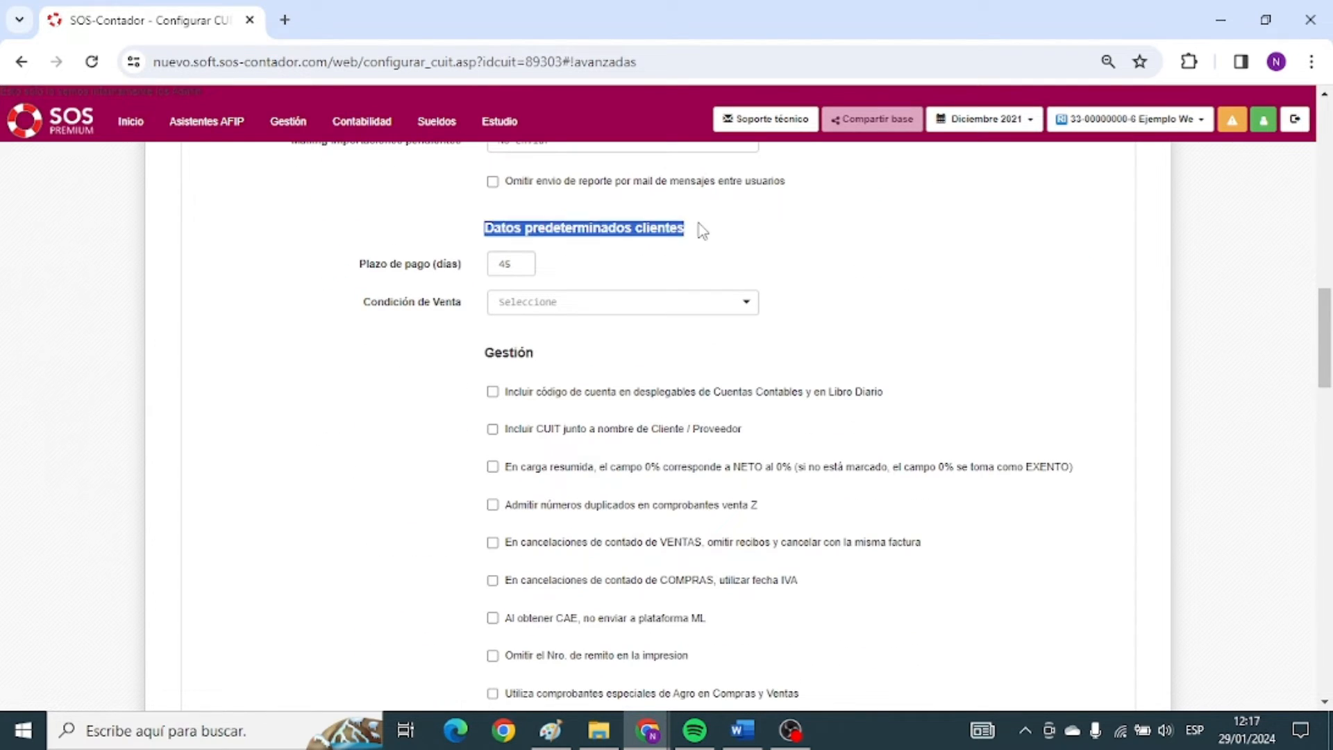
pyautogui.moveTo(359, 264); pyautogui.dragTo(484, 274)
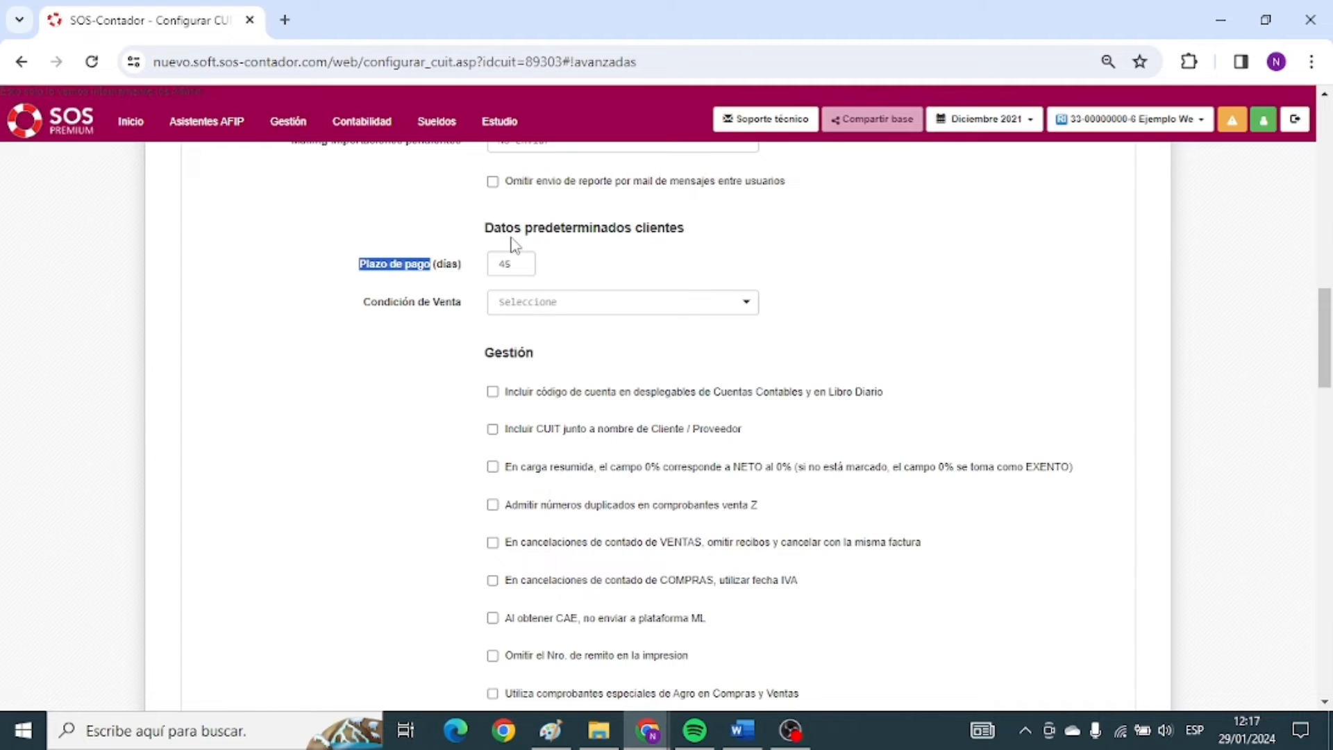
pyautogui.click(551, 299)
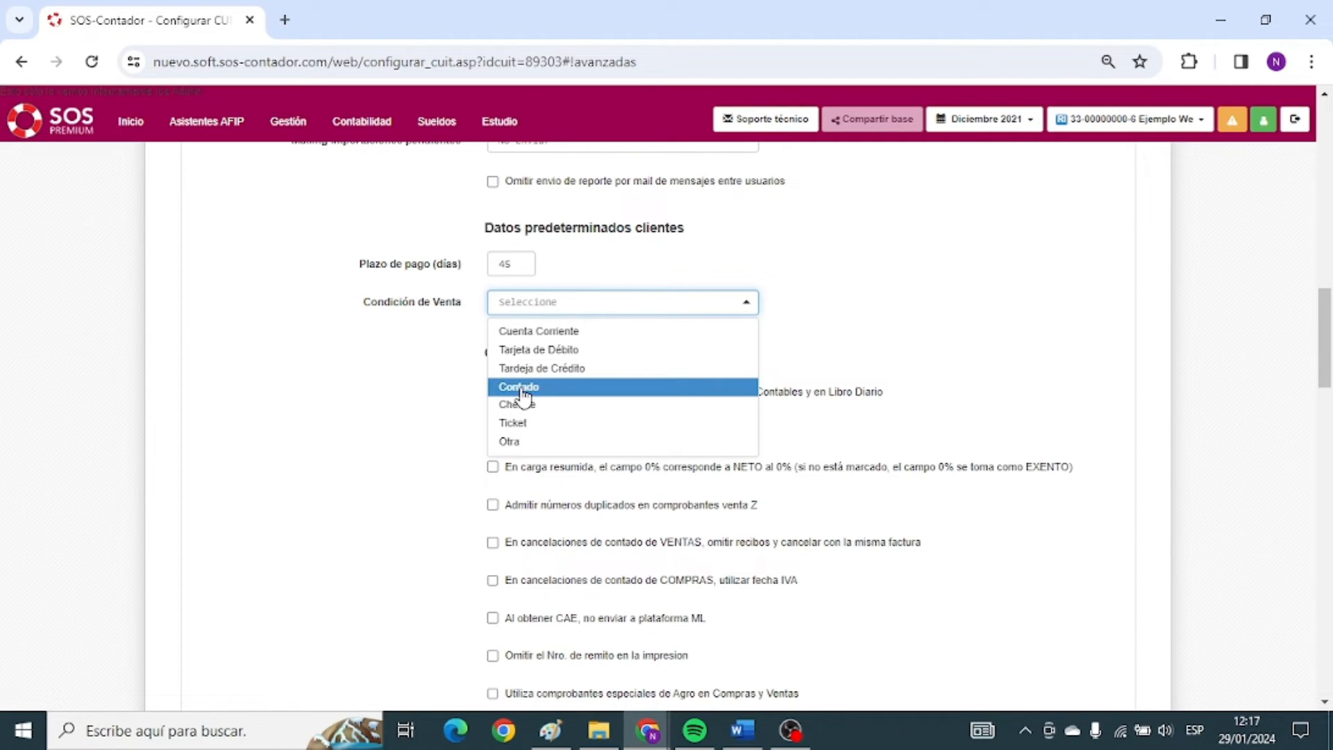
pyautogui.click(529, 331)
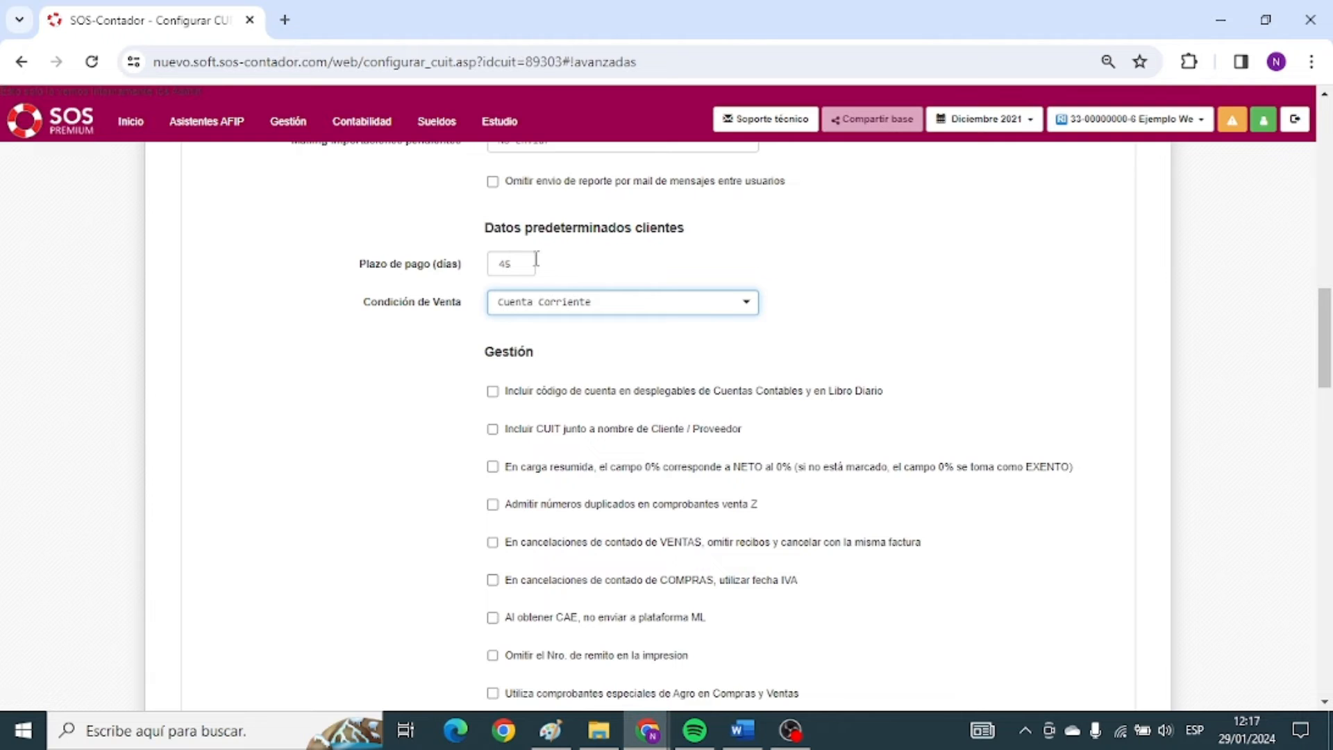
# Examine the checkbox options in the Gestión section of the advanced CUIT settings.
pyautogui.scroll(-3, 560, 278)
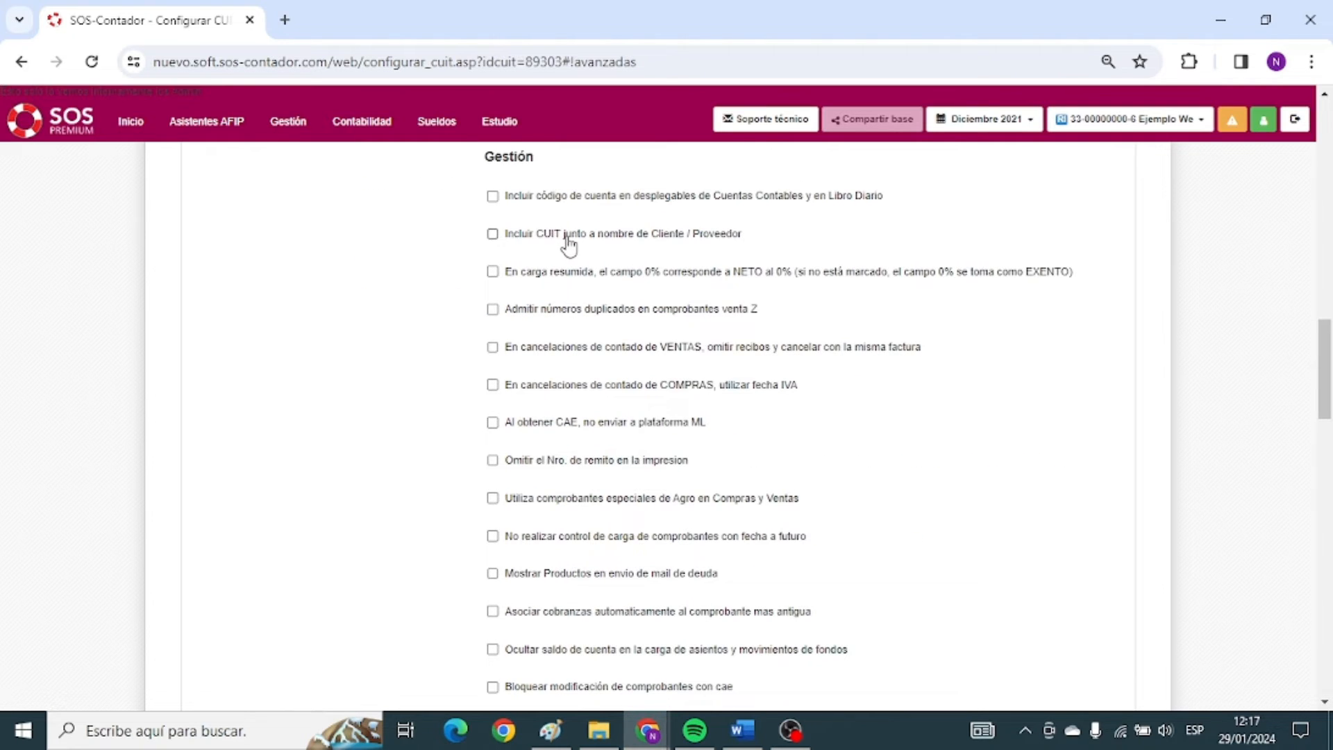
pyautogui.scroll(-2, 576, 486)
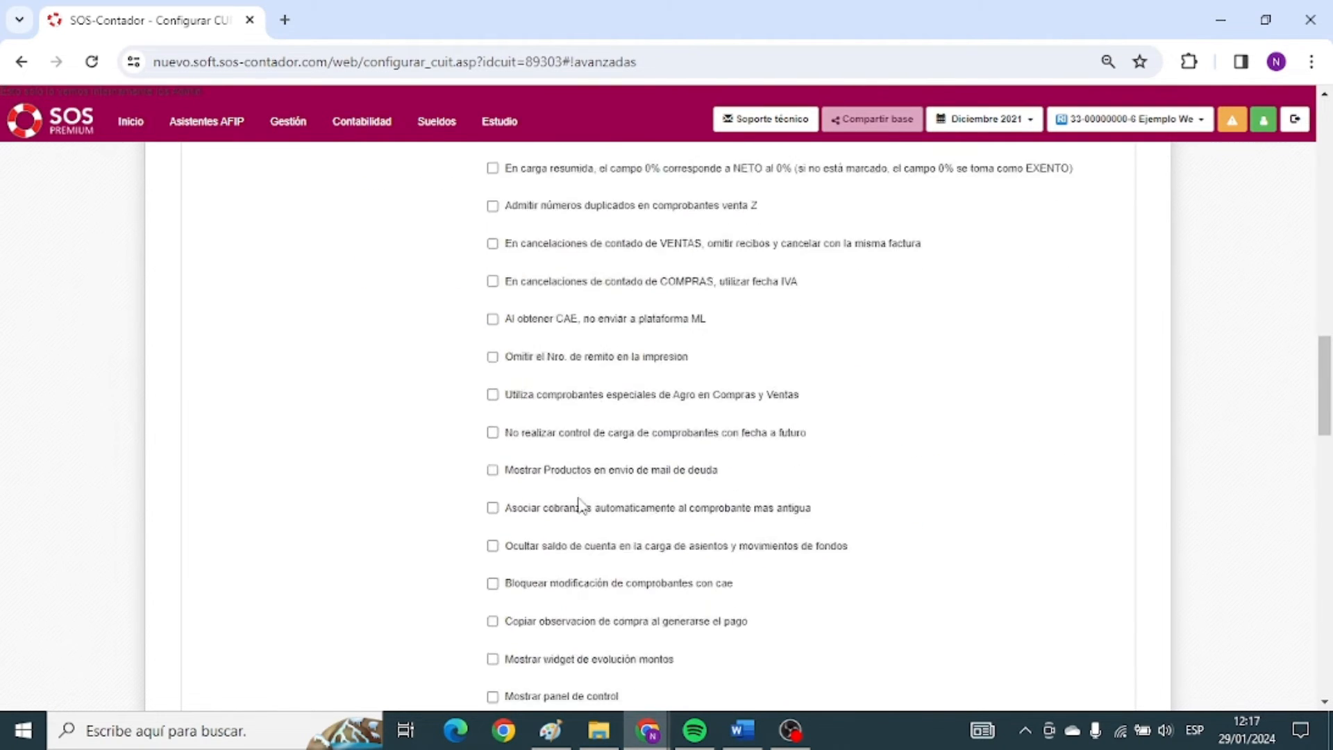
pyautogui.scroll(5, 578, 506)
pyautogui.scroll(-2, 548, 416)
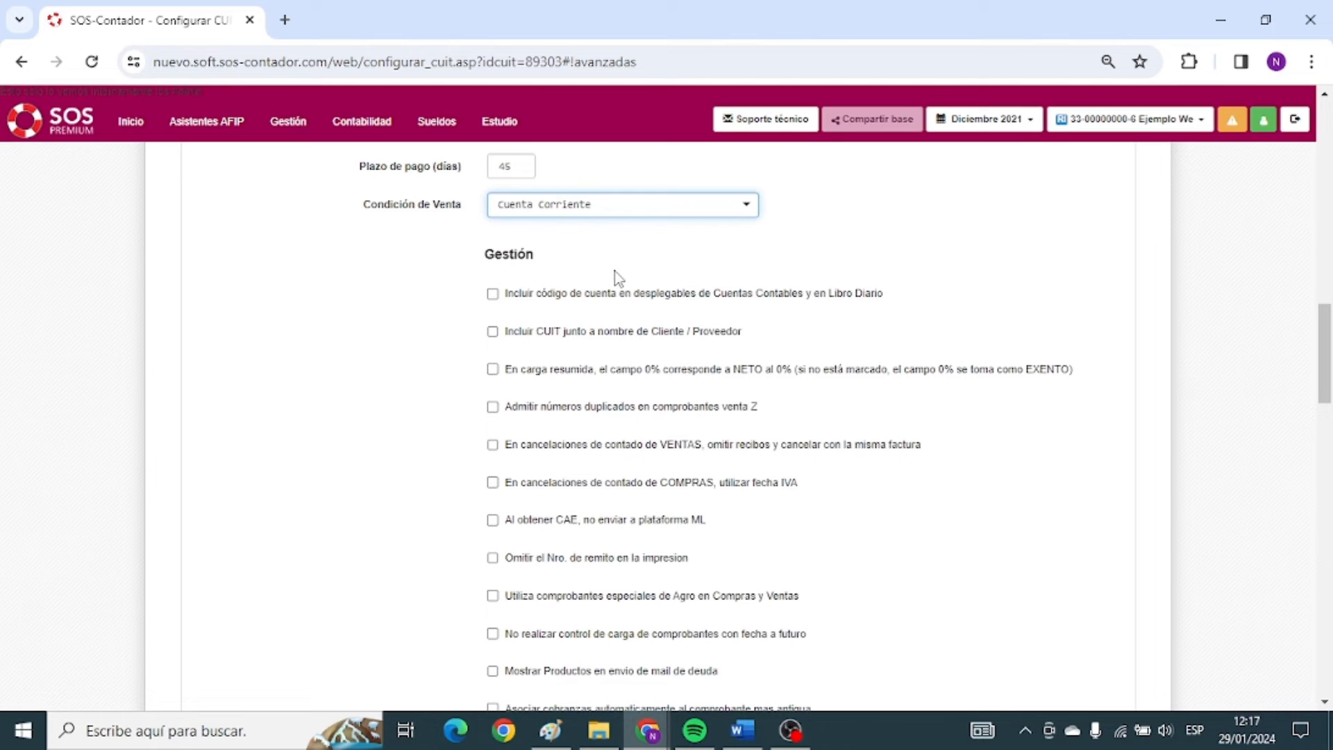
pyautogui.moveTo(461, 256); pyautogui.dragTo(559, 271)
pyautogui.scroll(-10, 494, 269)
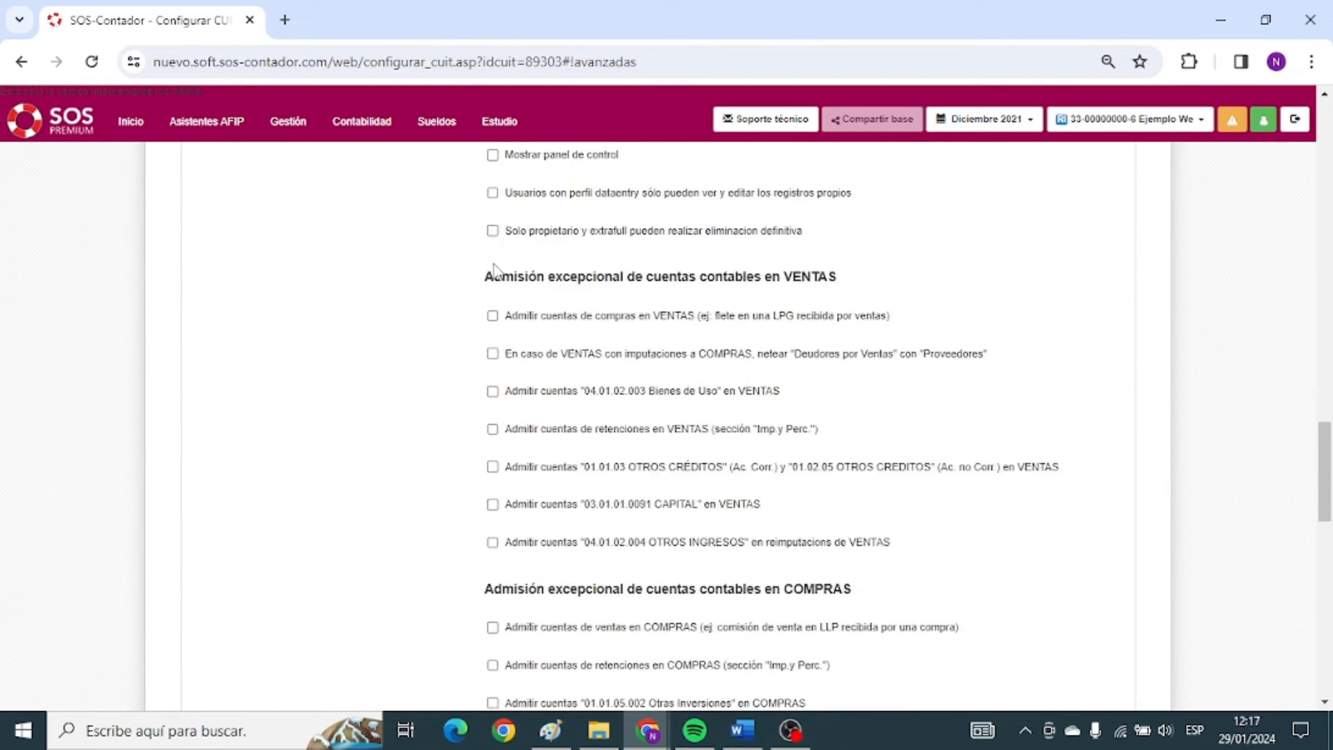
pyautogui.scroll(1, 495, 269)
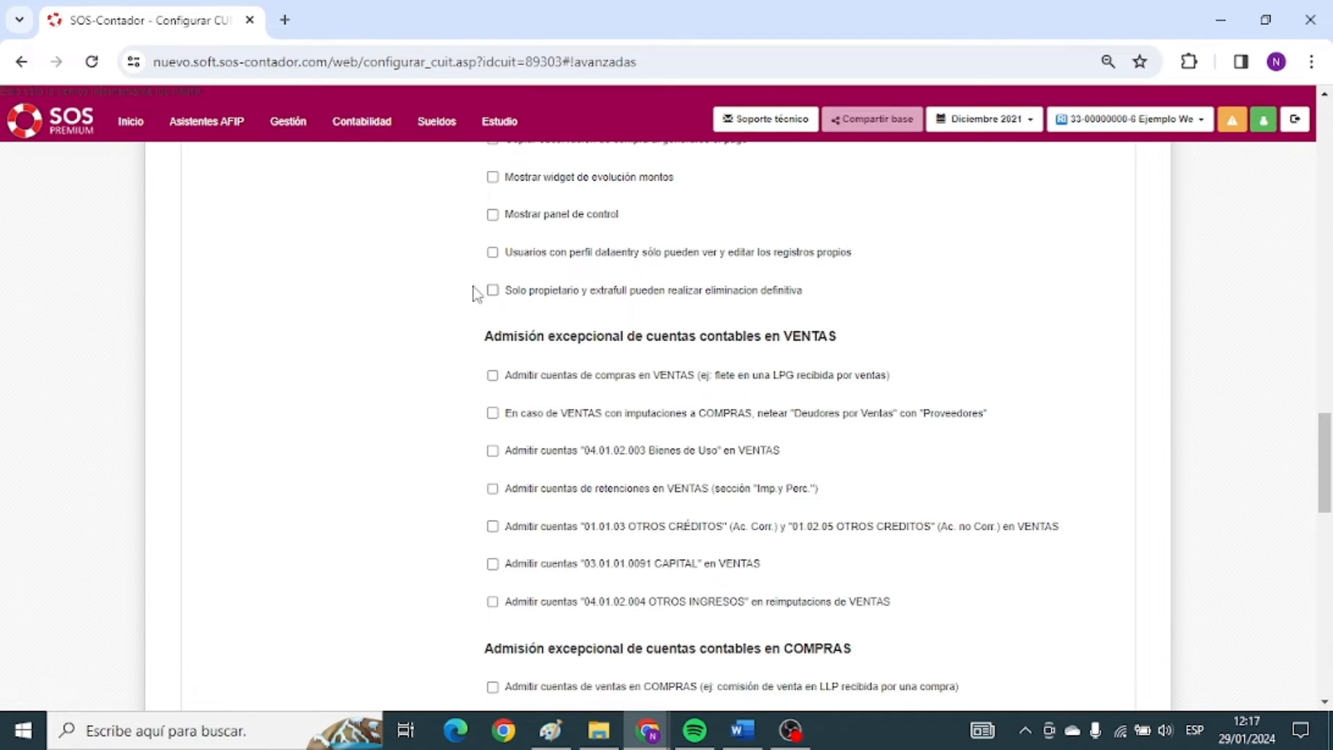
# Examine the exceptional account admission options for VENTAS, COMPRAS, and COBROS y PAGOS.
pyautogui.scroll(-1, 455, 332)
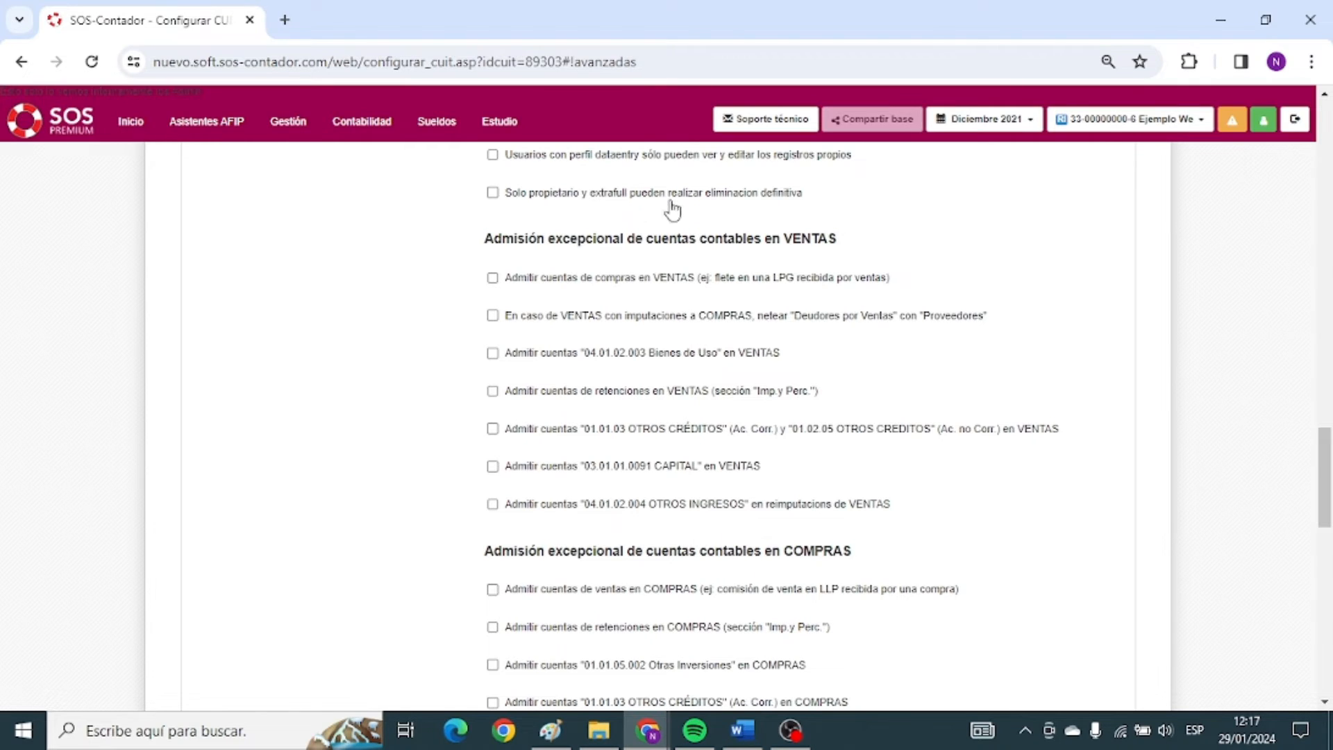
pyautogui.moveTo(666, 240); pyautogui.dragTo(951, 244)
pyautogui.moveTo(785, 552); pyautogui.dragTo(1023, 538)
pyautogui.scroll(-7, 1023, 528)
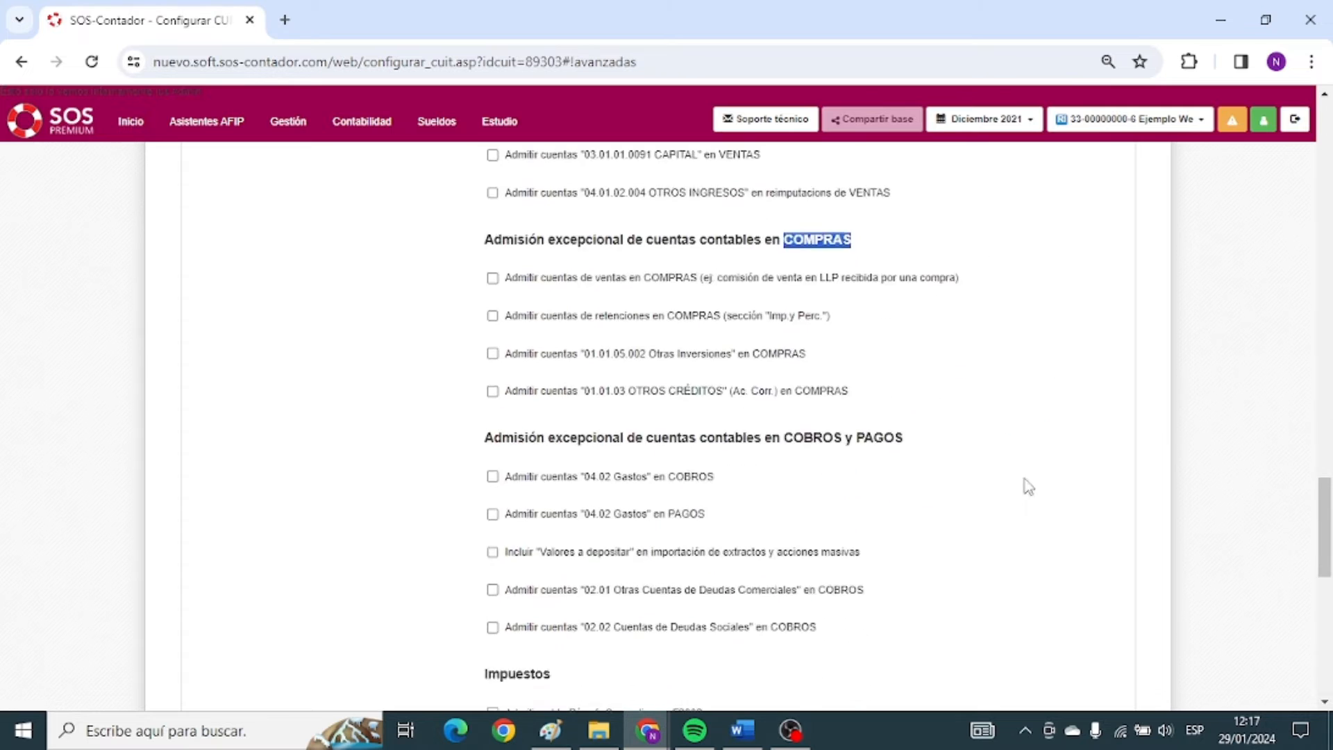
pyautogui.moveTo(735, 261); pyautogui.dragTo(909, 253)
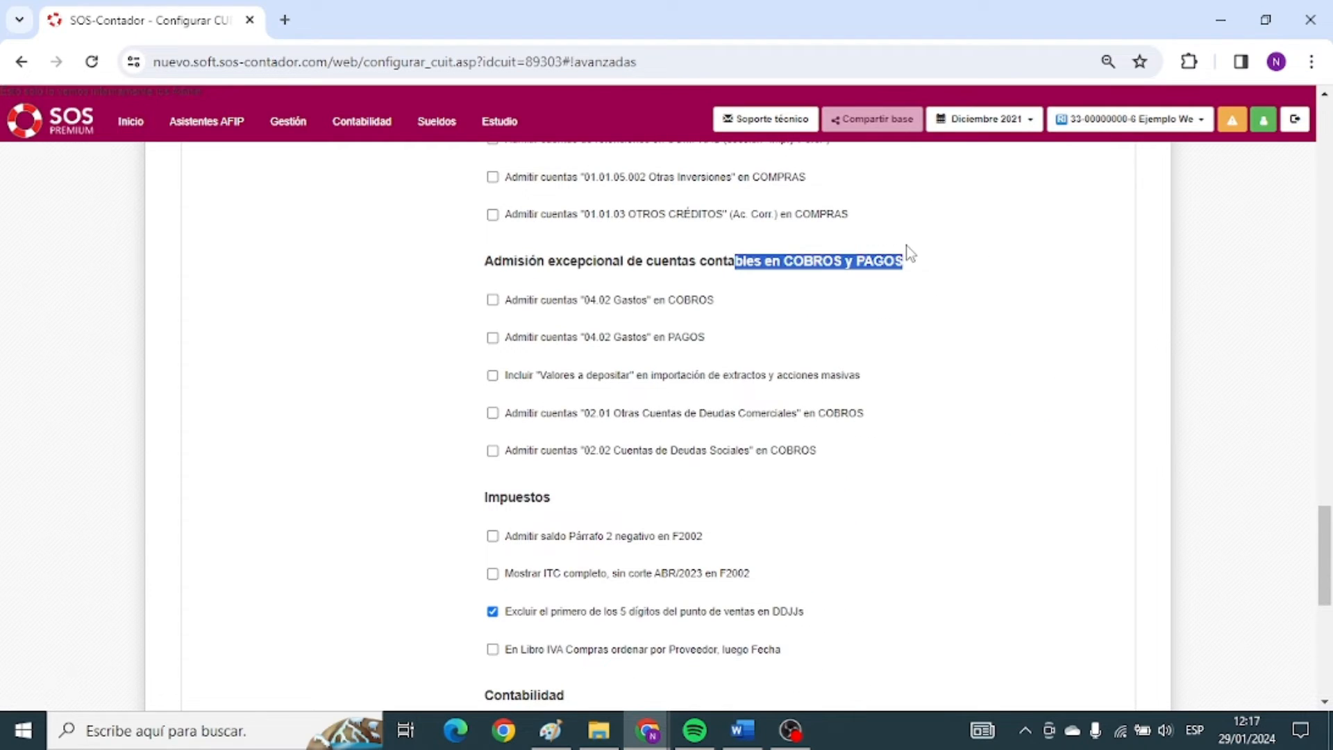
pyautogui.scroll(3, 611, 223)
pyautogui.scroll(-4, 521, 247)
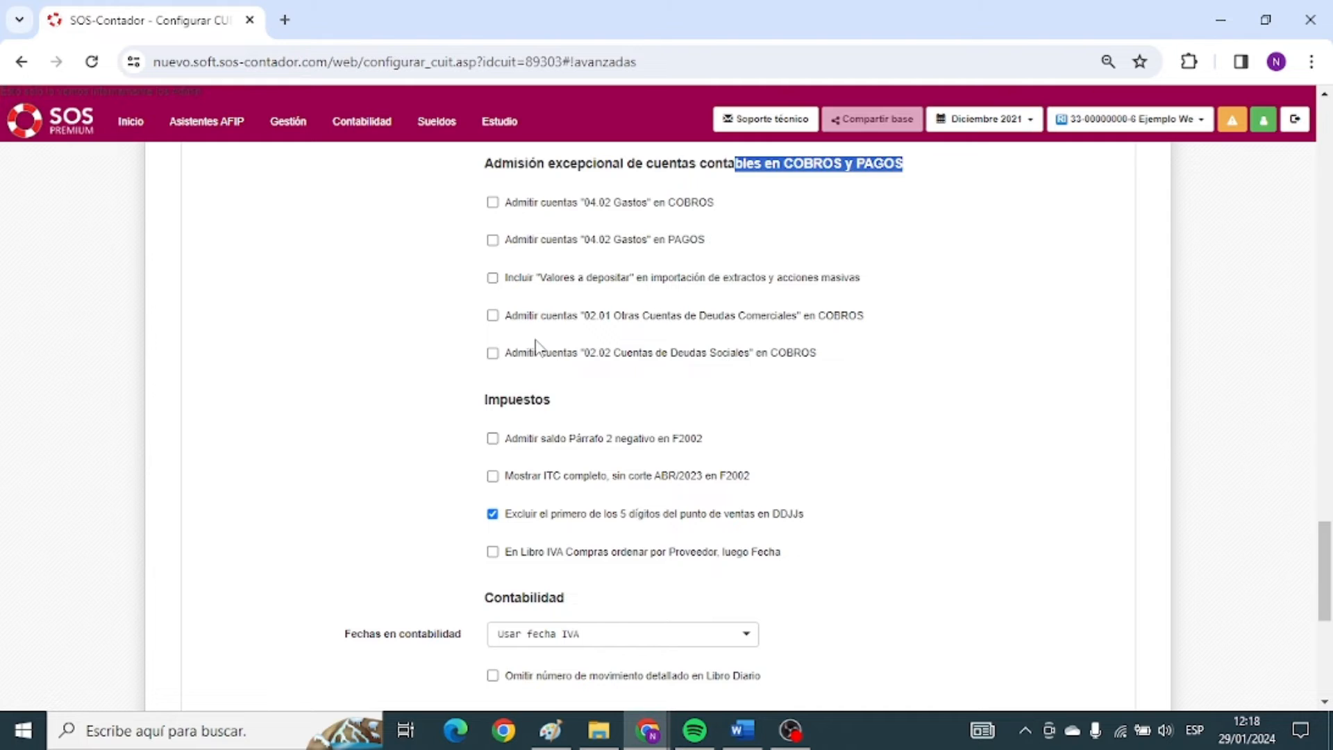
# Review the Impuestos options and the choices available for Fechas en contabilidad.
pyautogui.scroll(-2, 536, 345)
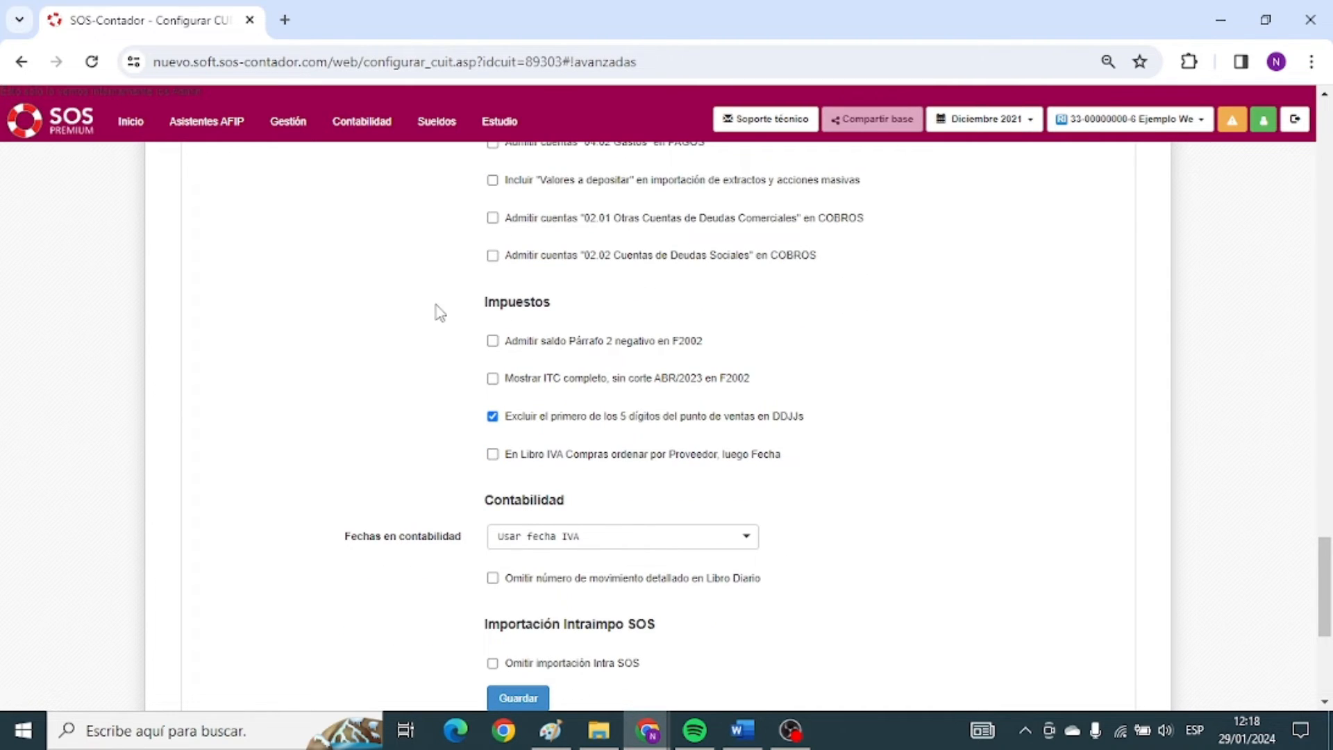
pyautogui.scroll(-1, 444, 305)
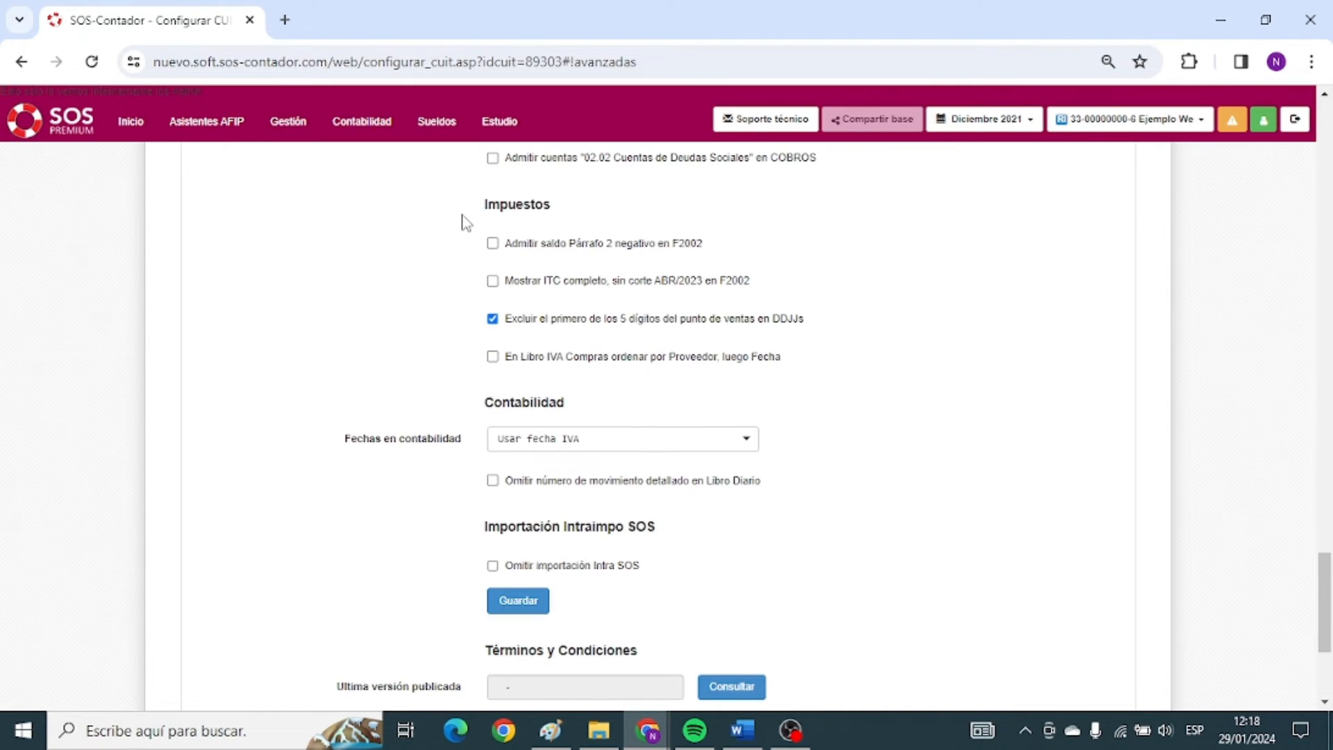
pyautogui.doubleClick(532, 201)
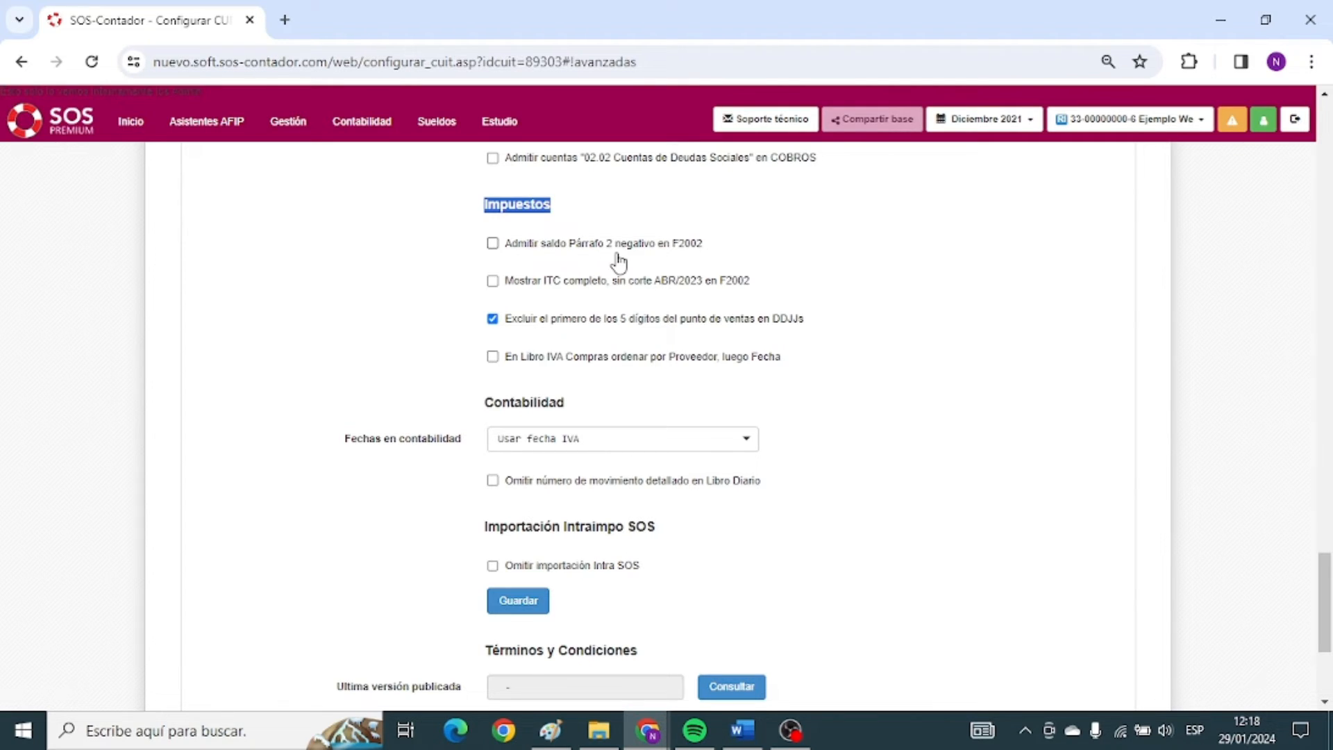
pyautogui.scroll(-3, 444, 347)
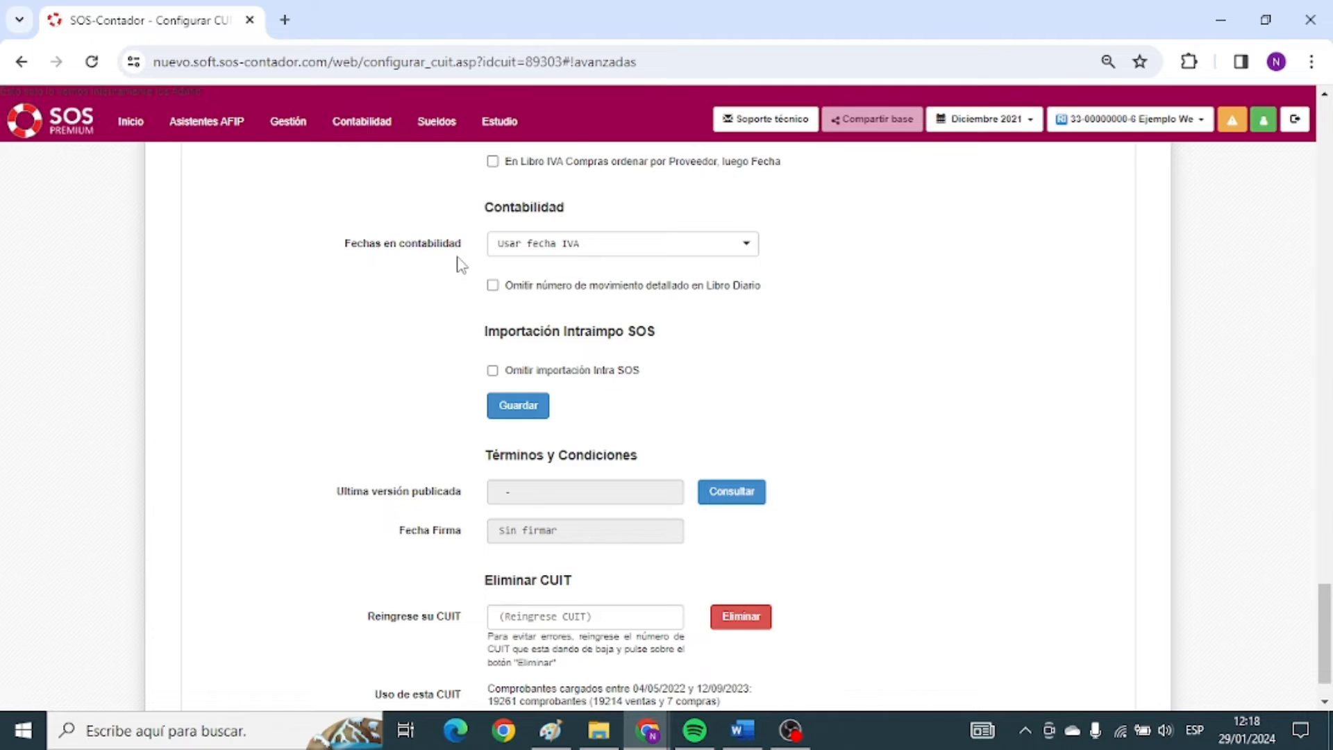
pyautogui.click(523, 240)
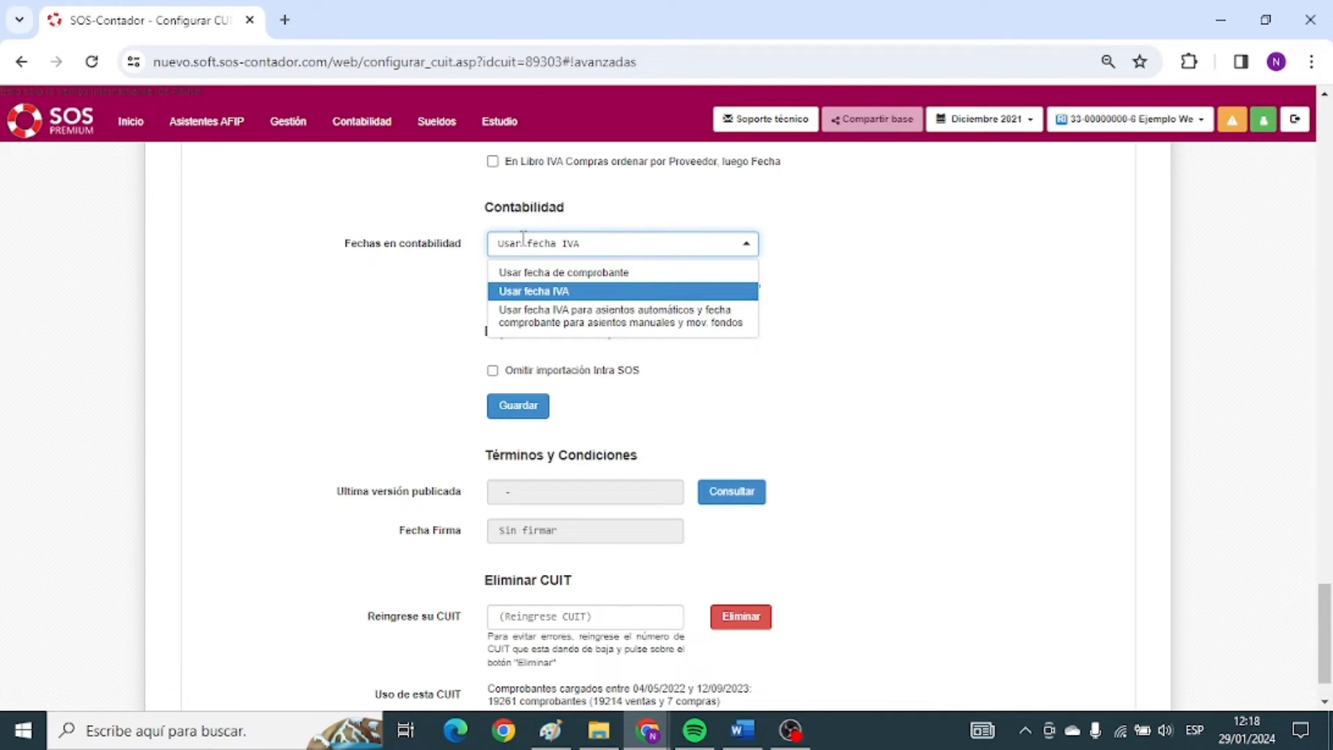
pyautogui.click(524, 243)
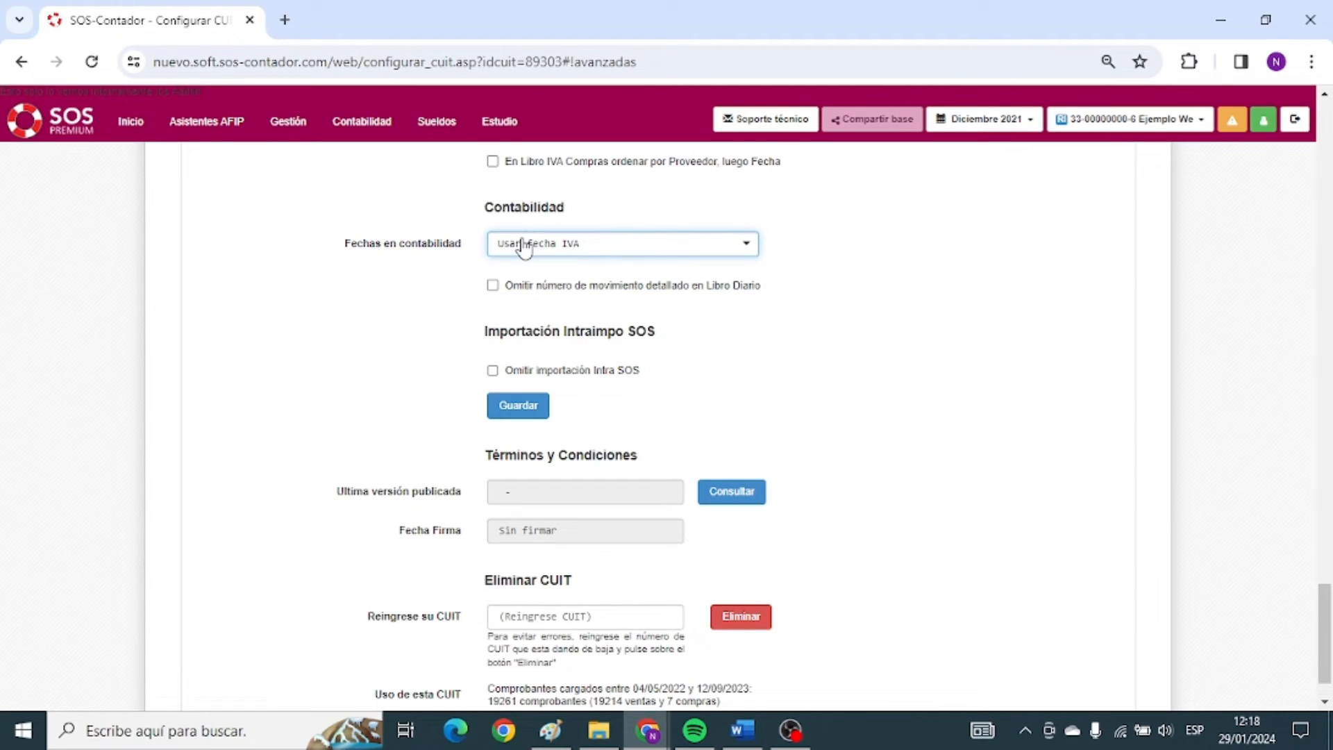
pyautogui.scroll(-1, 524, 248)
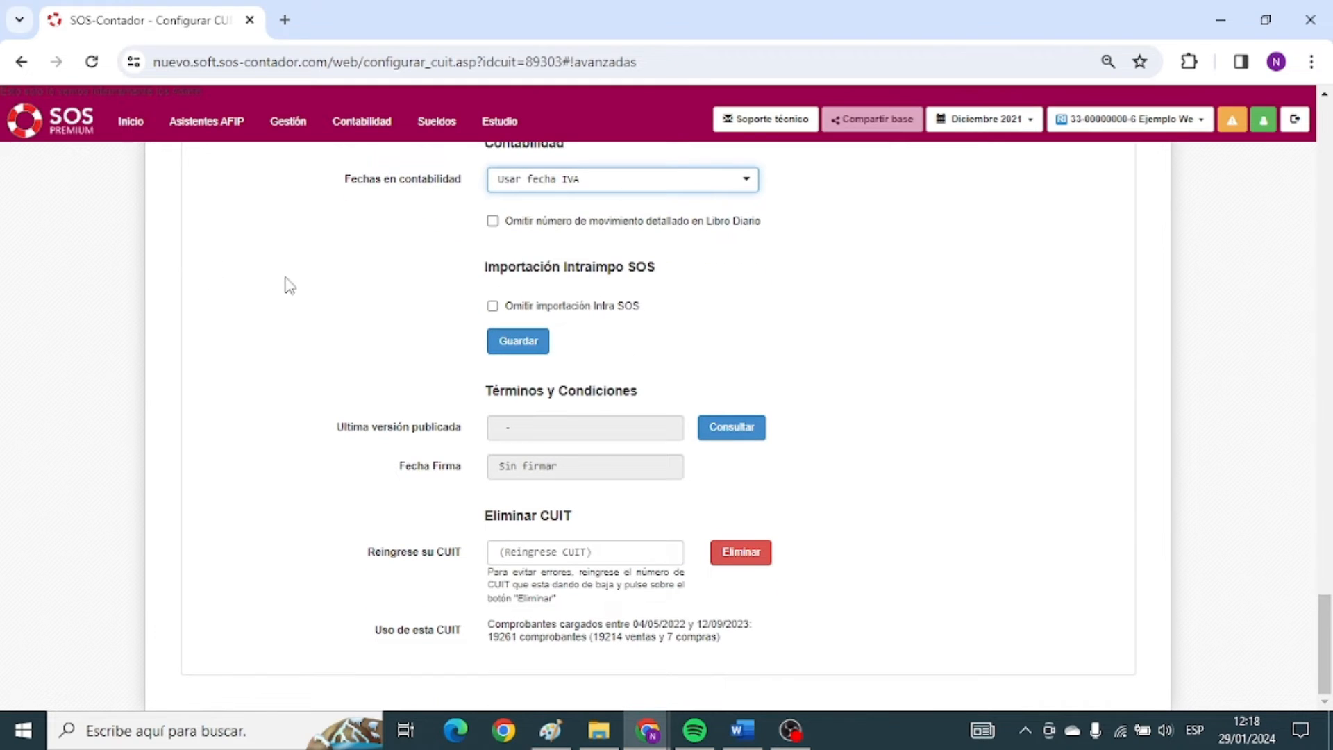
# Review the Importación Intraimpo SOS and Eliminar CUIT sections, including the field for re-entering the CUIT.
pyautogui.moveTo(495, 262); pyautogui.dragTo(768, 291)
pyautogui.click(770, 285)
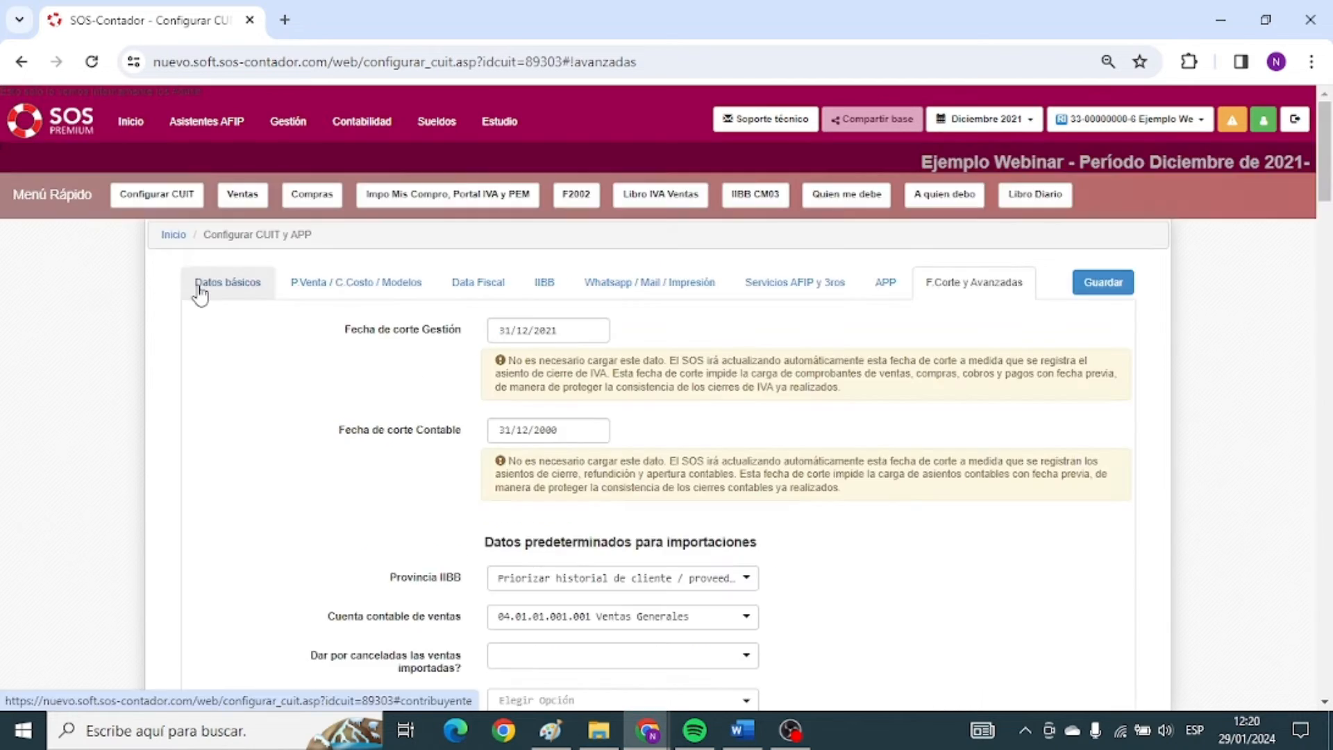
pyautogui.click(201, 293)
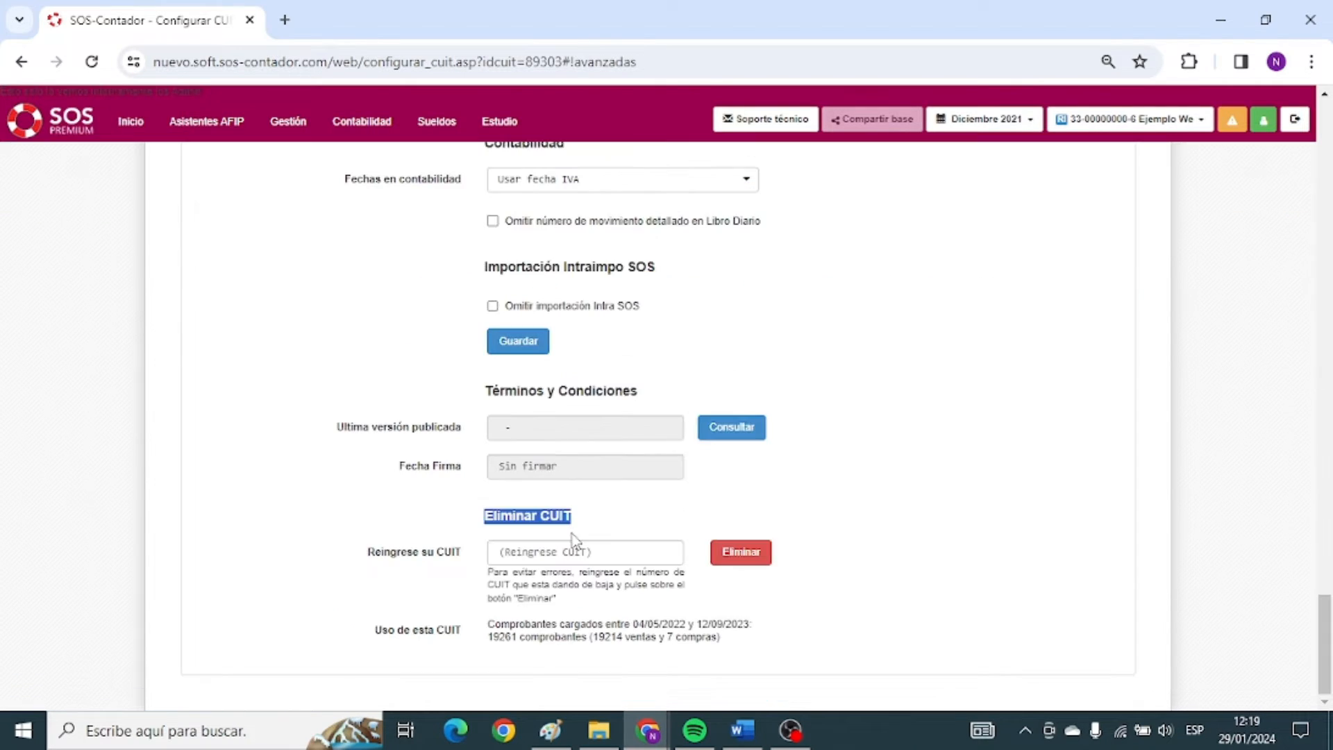
pyautogui.click(544, 550)
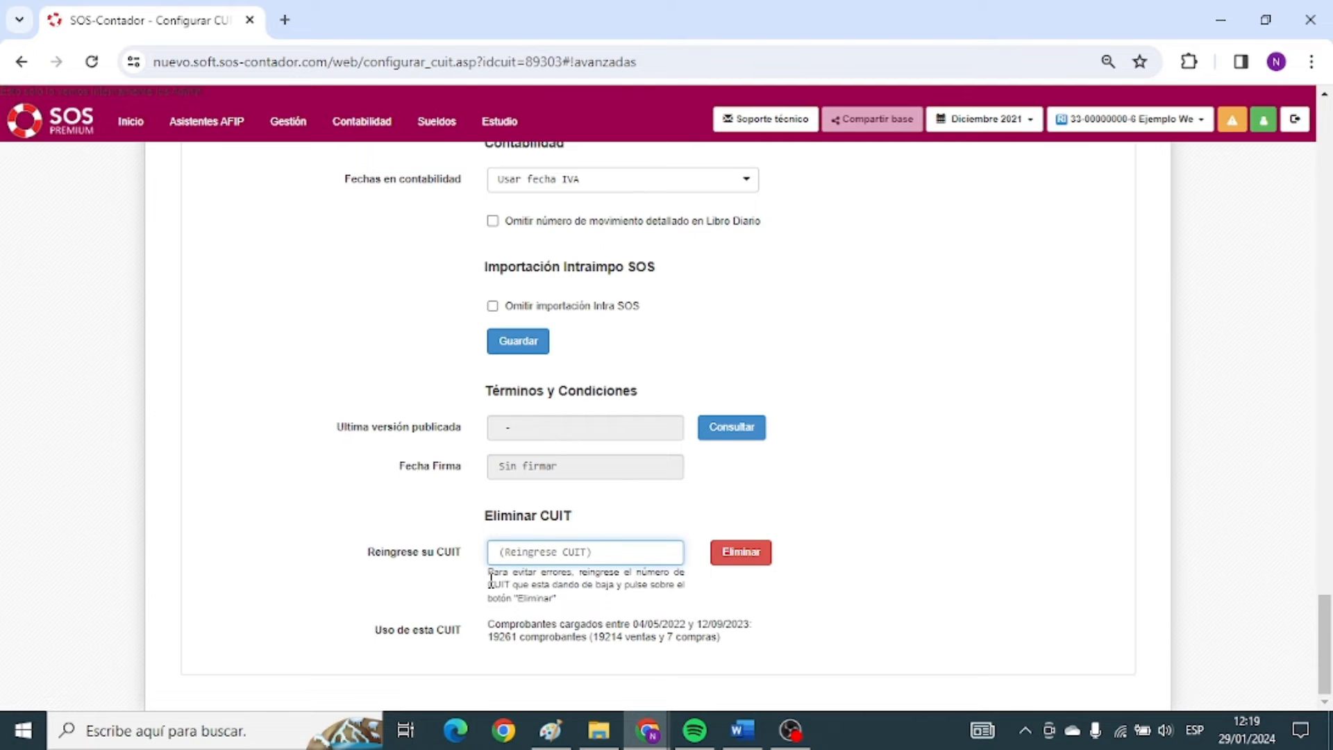
pyautogui.scroll(20, 1119, 431)
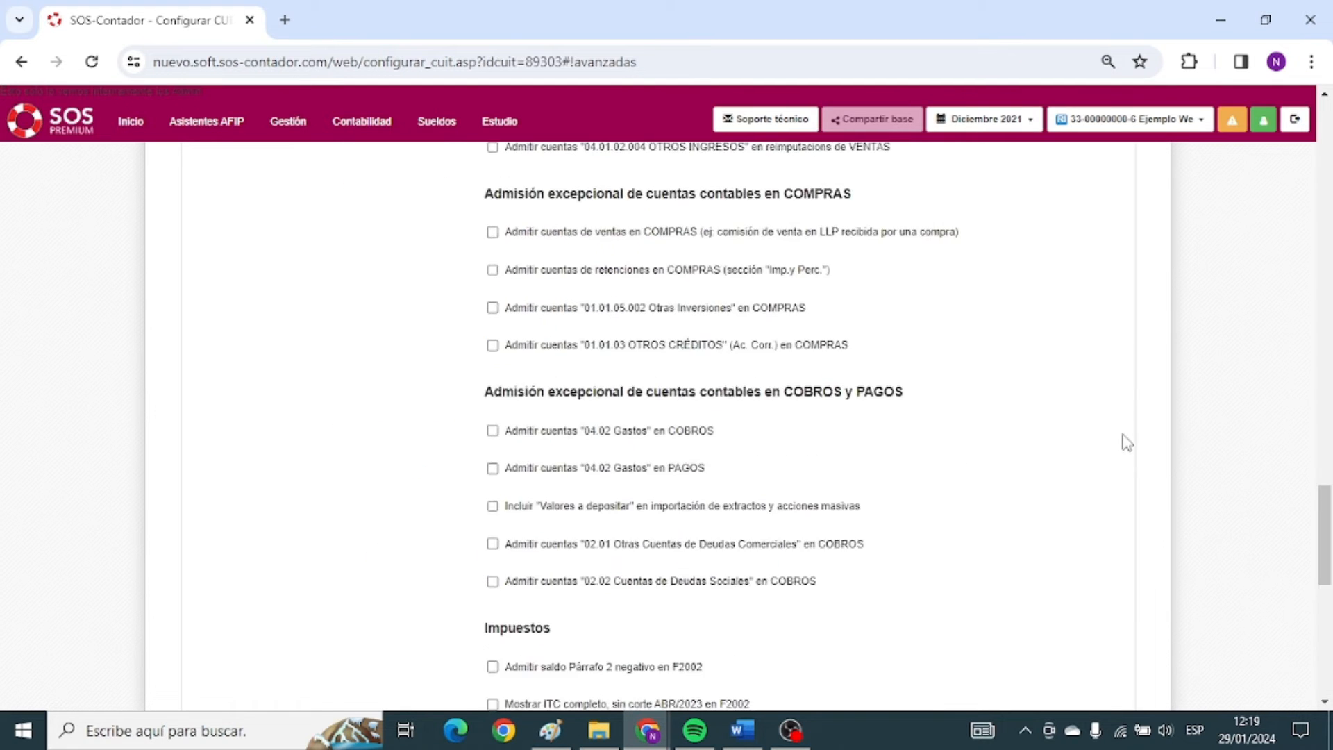
pyautogui.scroll(3, 1132, 566)
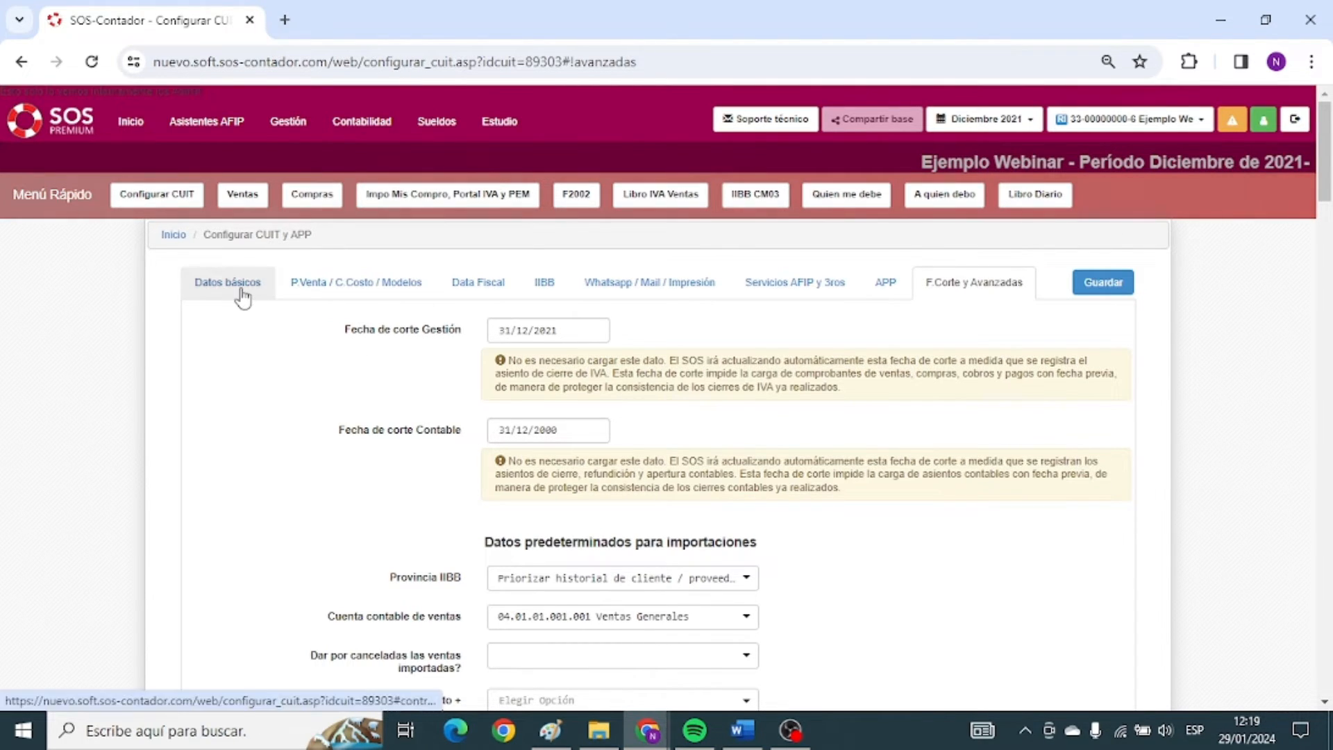
pyautogui.click(201, 290)
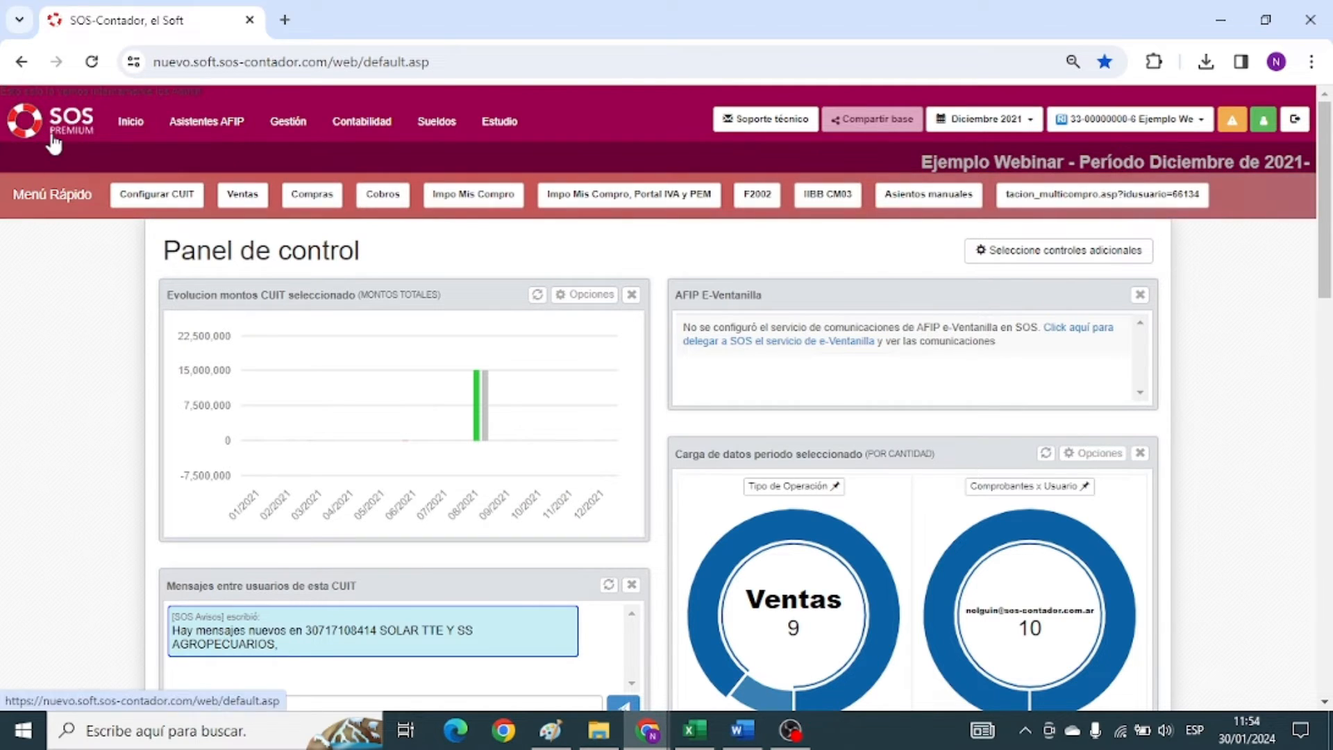
# Open Carga de comprobantes and choose the first existing client for a summarized sale.
pyautogui.click(127, 124)
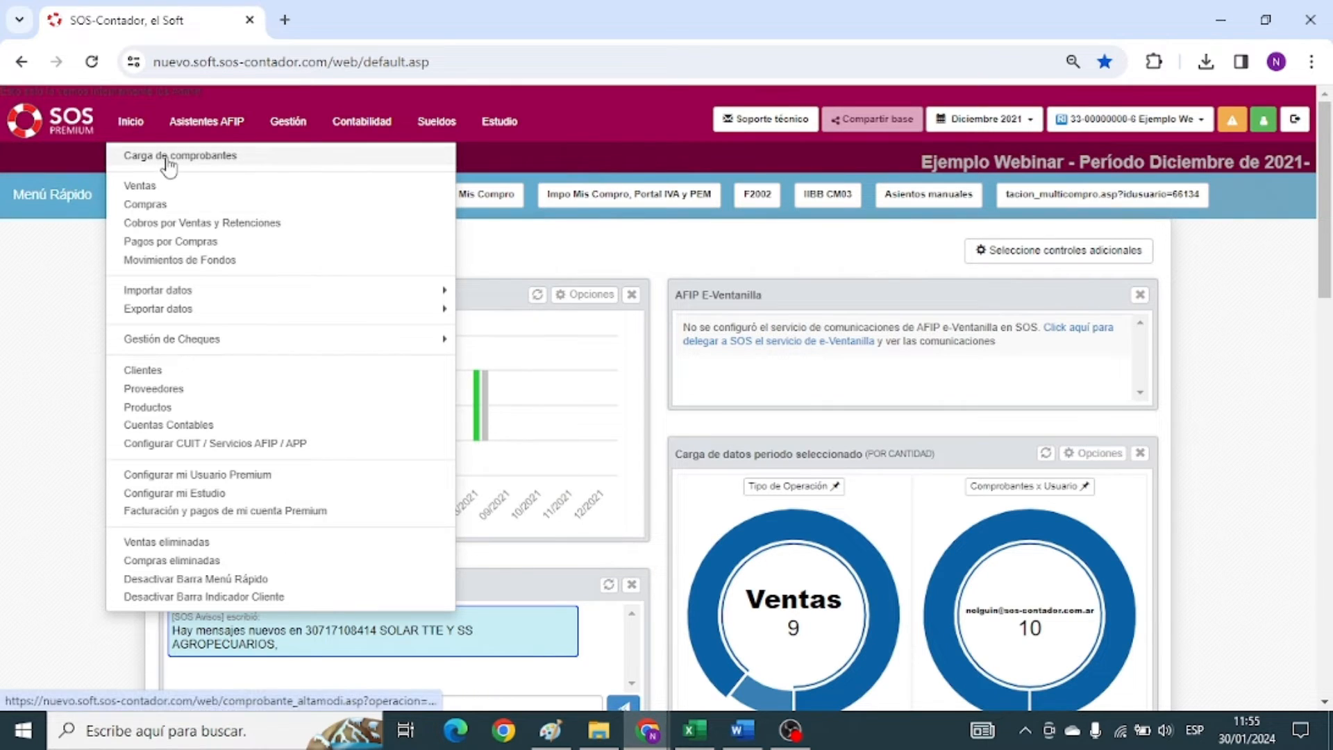
pyautogui.click(178, 163)
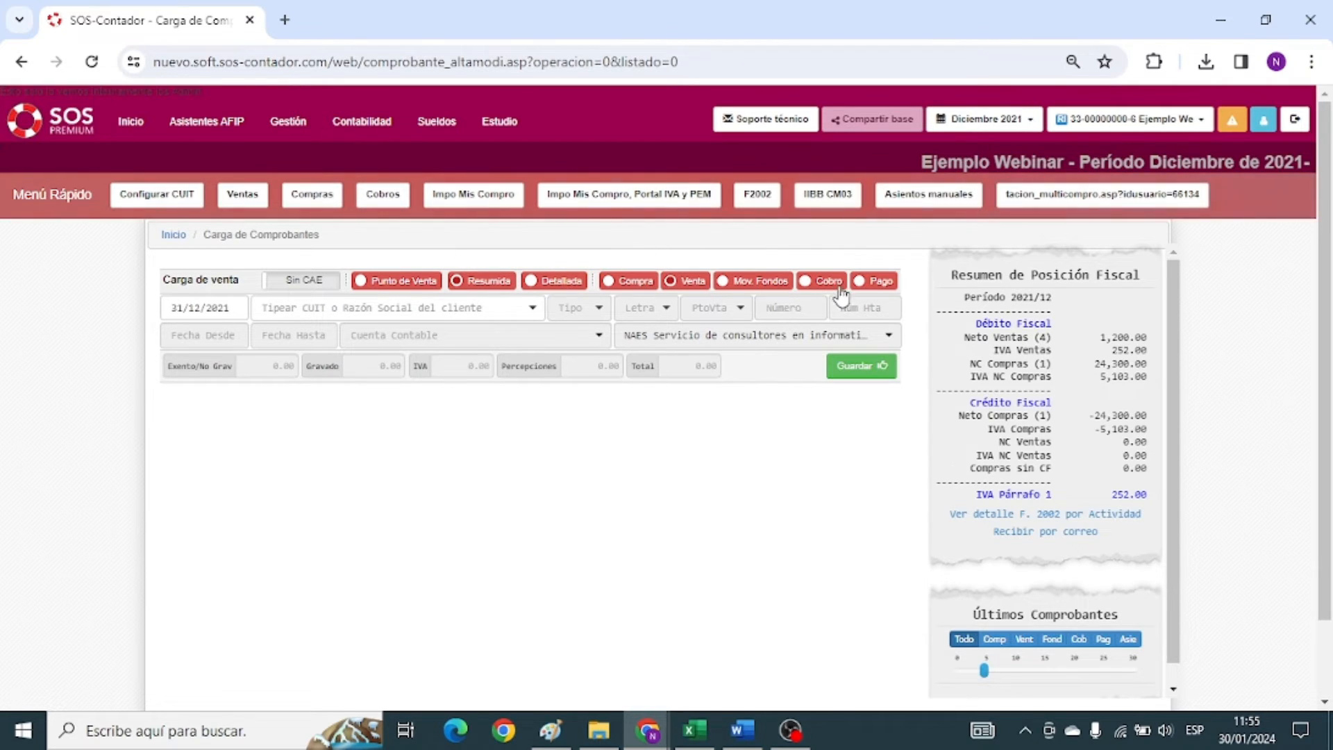
pyautogui.click(416, 309)
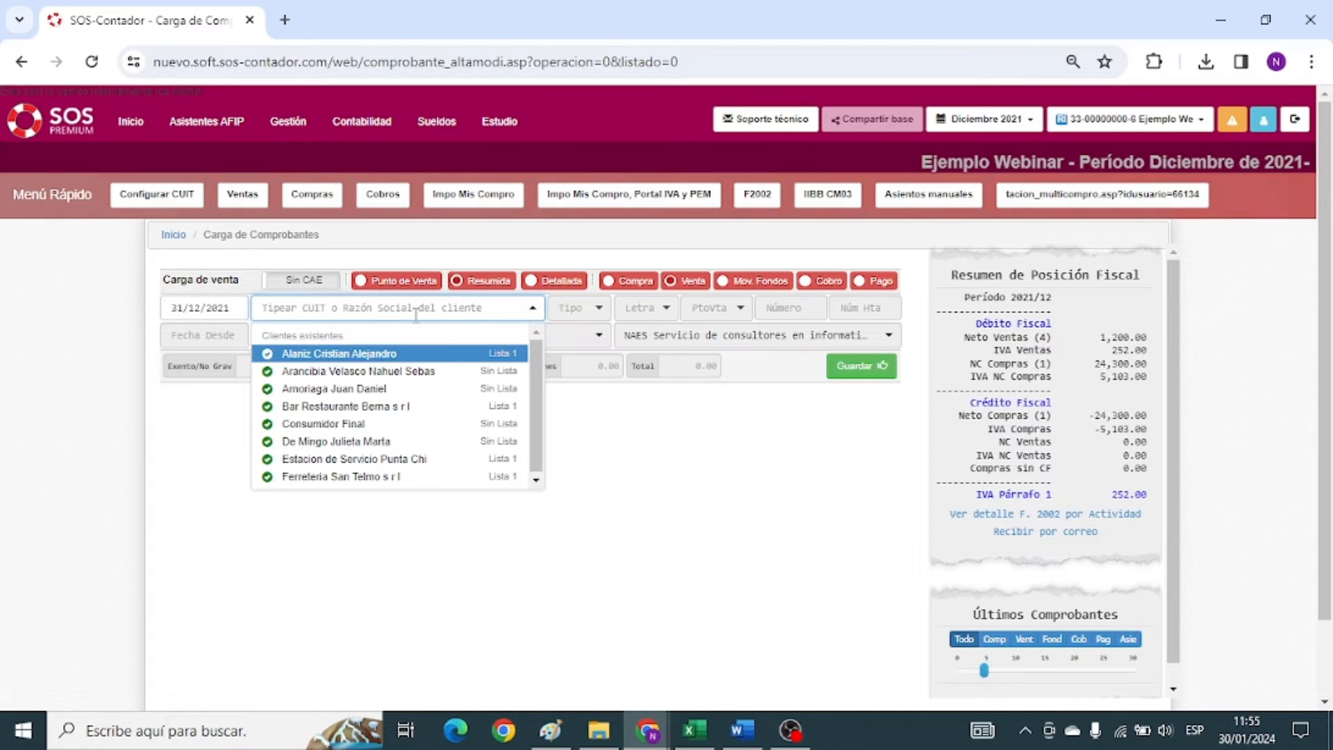
pyautogui.press('Return')
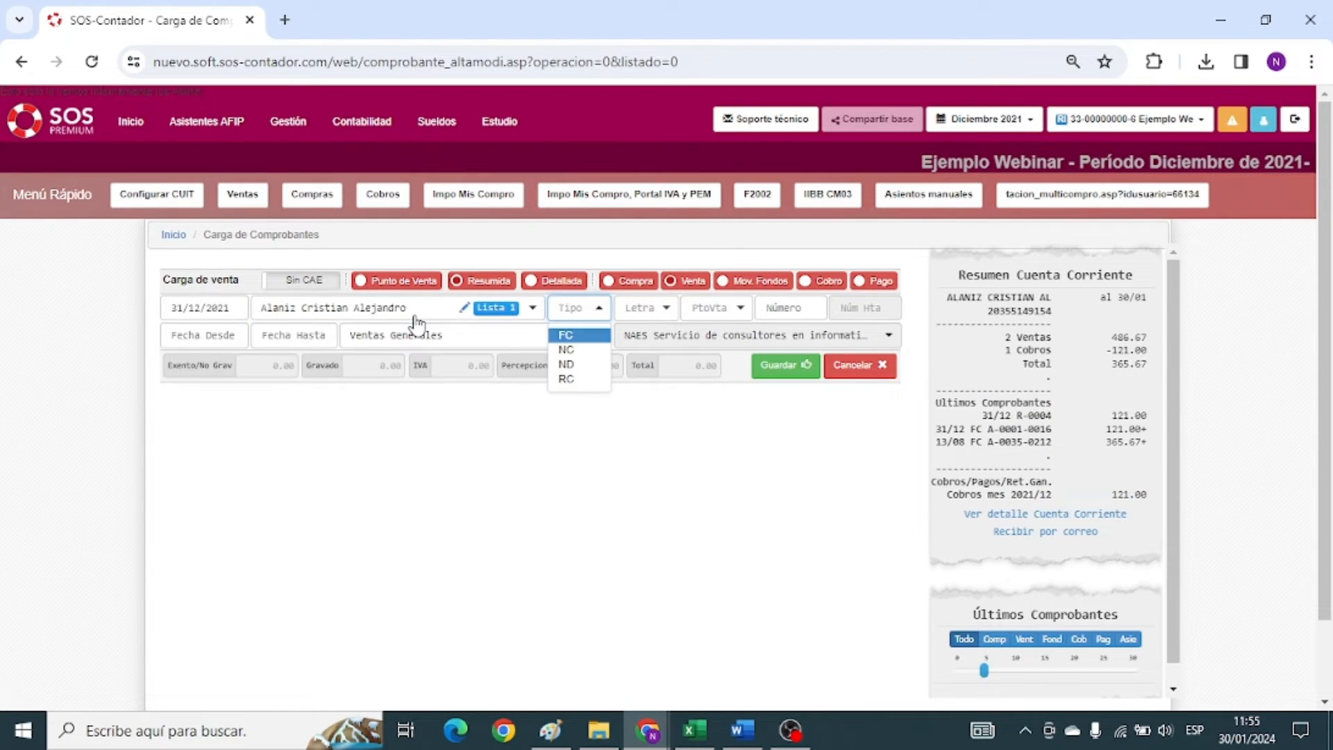
pyautogui.press('Return')
pyautogui.press('Return')
pyautogui.press('Return')
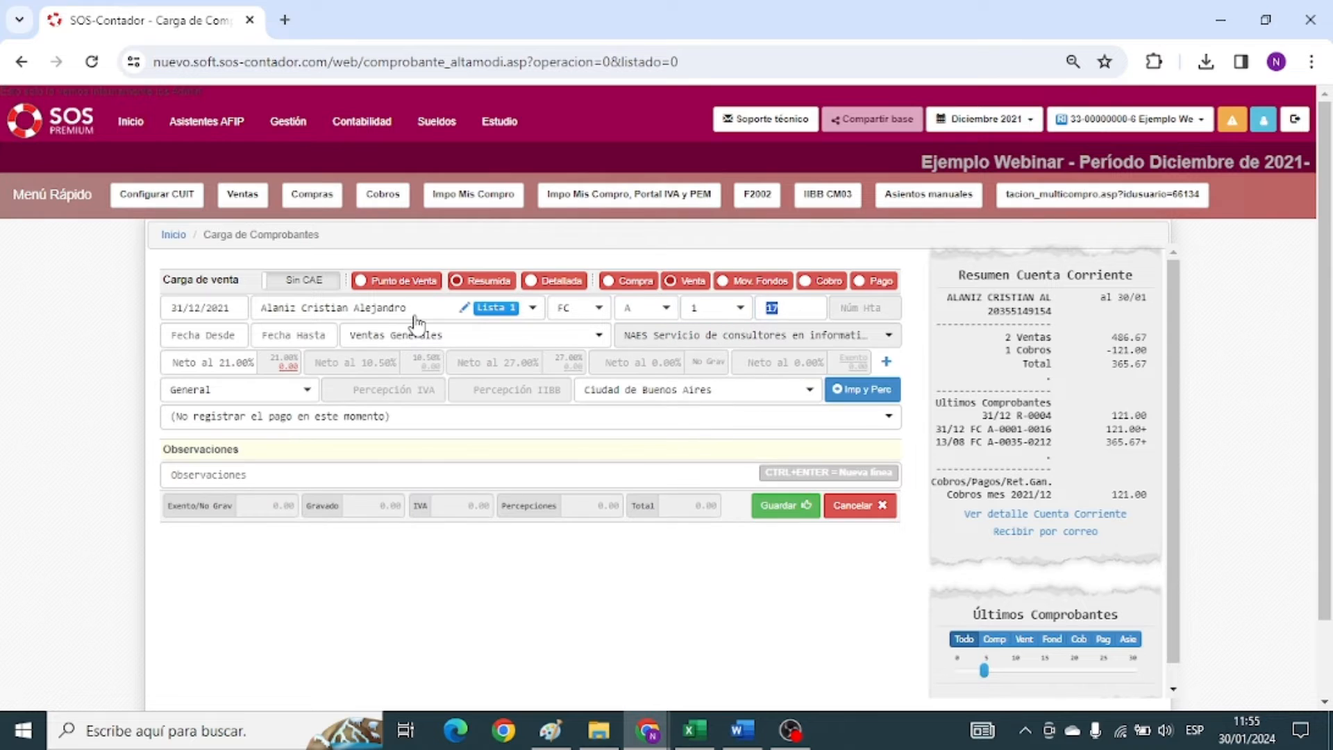
pyautogui.press('Return')
pyautogui.press('Return')
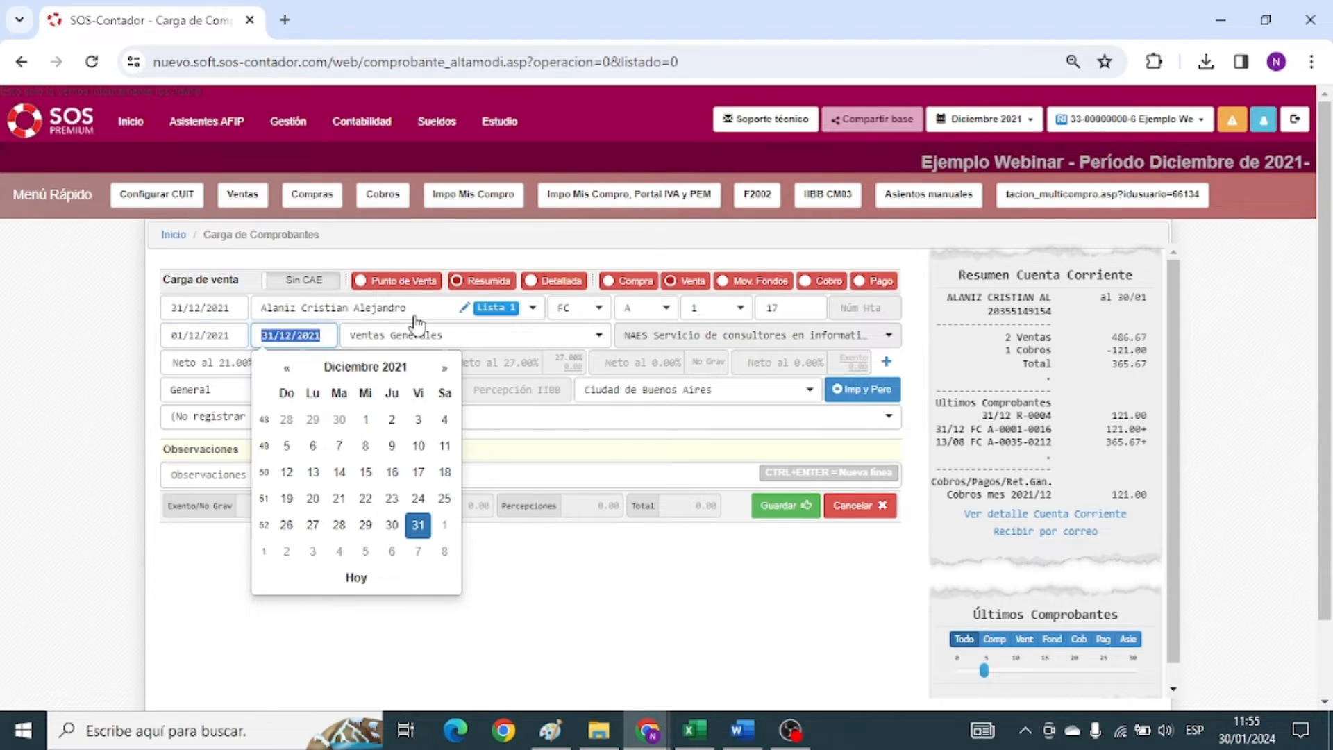
pyautogui.press('Return')
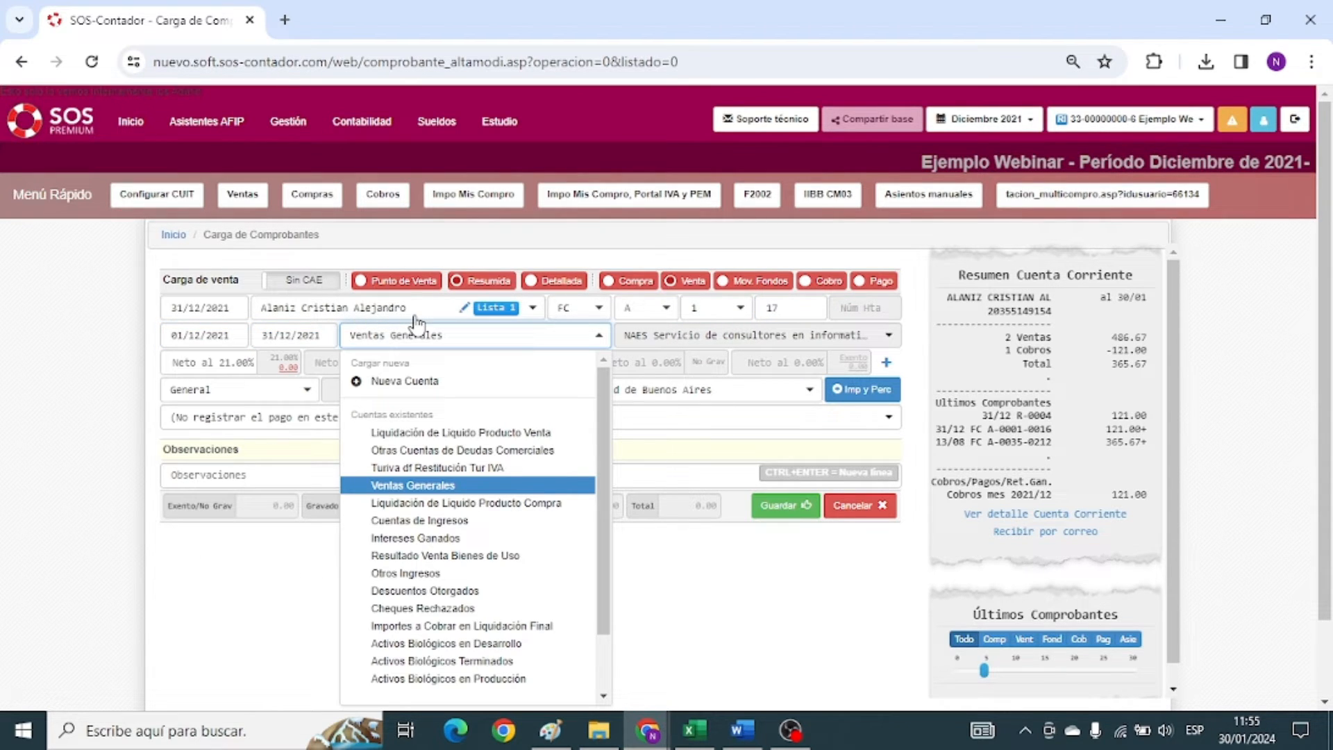
pyautogui.press('Return')
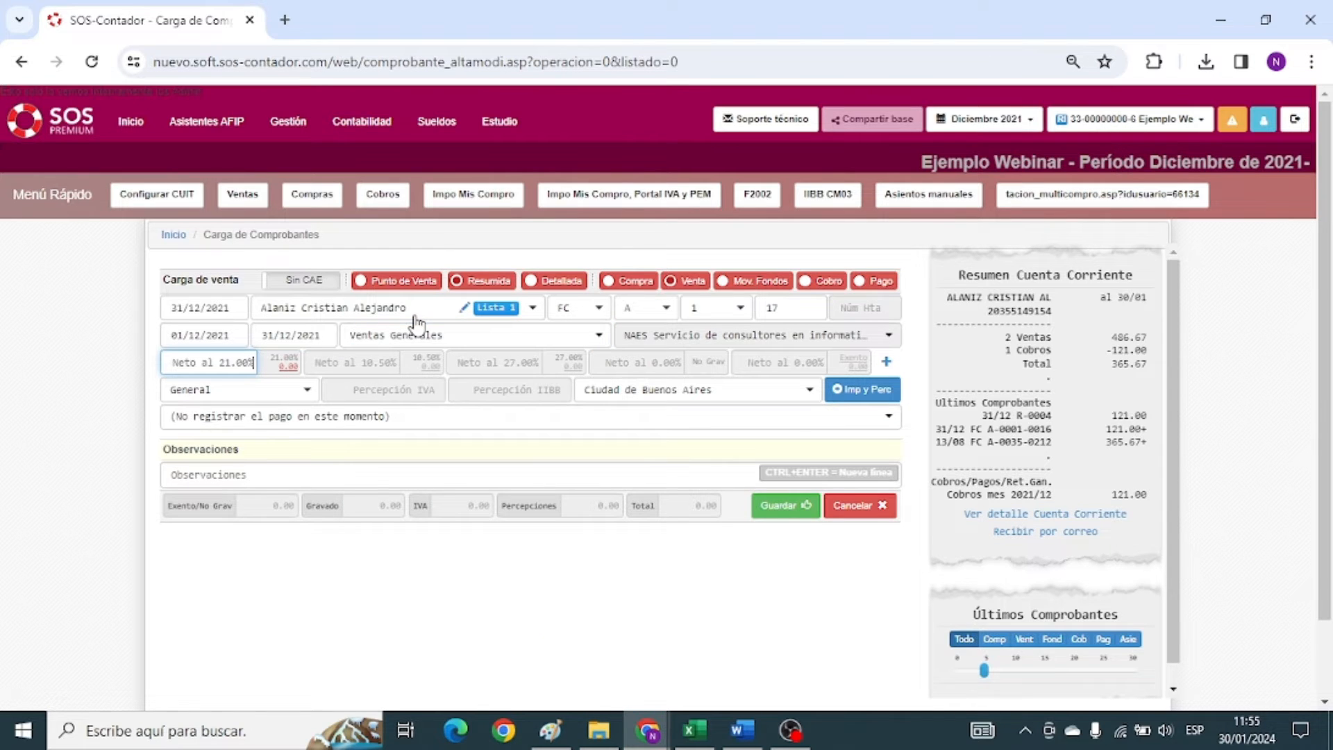
pyautogui.write('54')
pyautogui.press('BackSpace')
pyautogui.press('BackSpace')
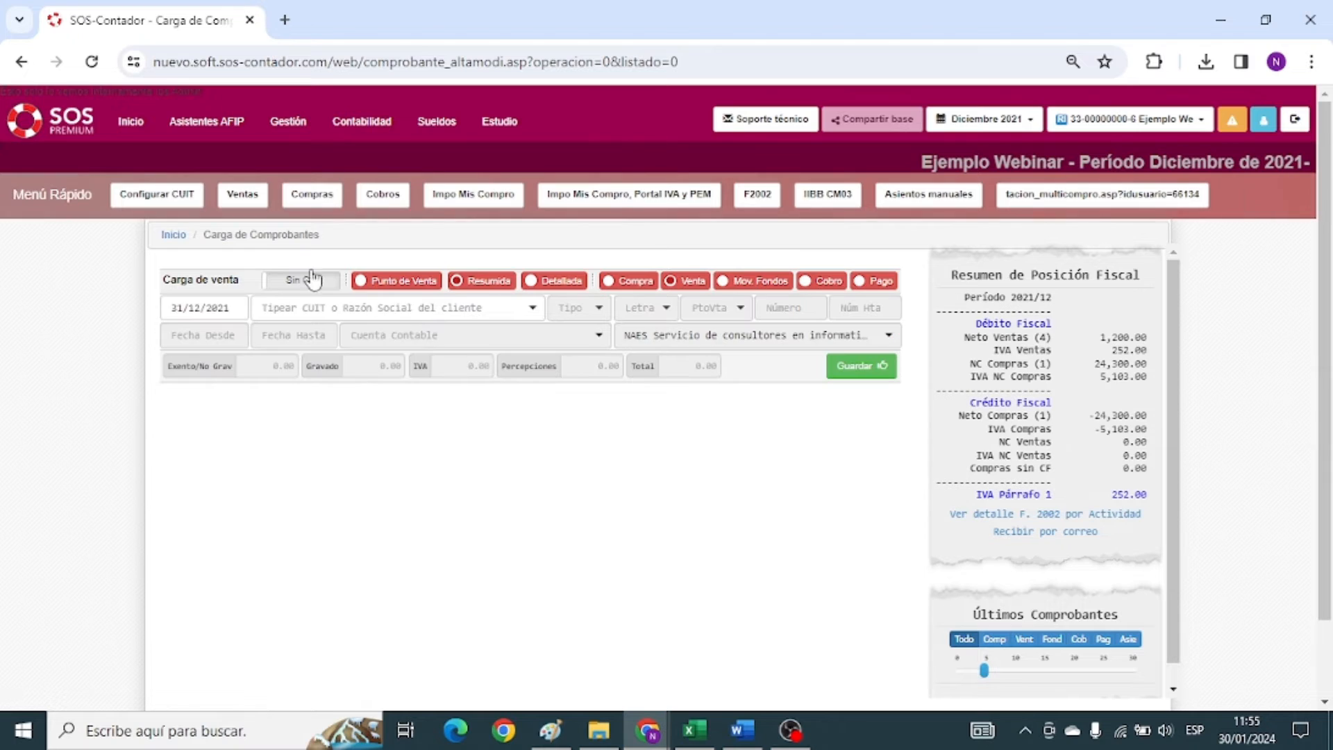
# Open the Ventas listing for December 2021 and highlight the Comprobante details of the last sale.
pyautogui.click(131, 121)
pyautogui.click(143, 186)
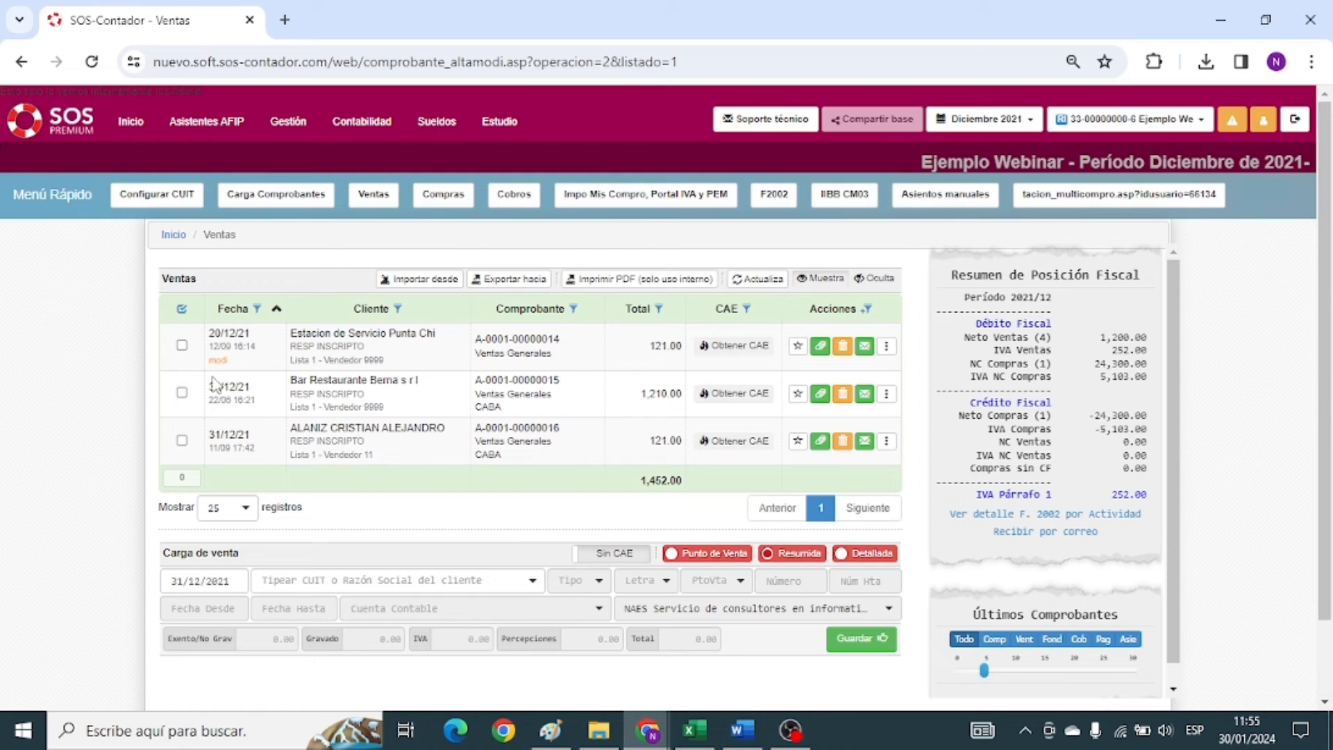
pyautogui.moveTo(477, 425); pyautogui.dragTo(578, 471)
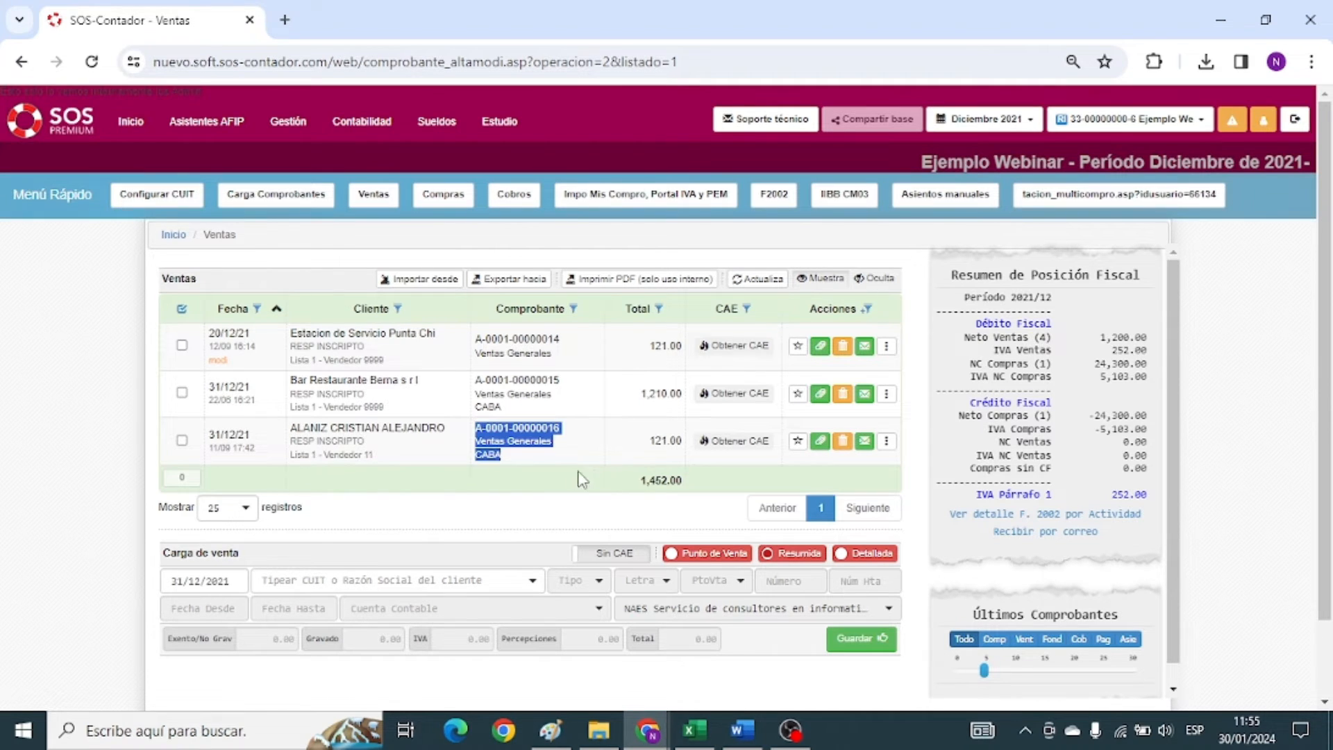
# Start a summarized FC A sale for the first existing client with point of sale 1, number 17, period 01/12/2021 to 31/12/2021 and Ventas Generales.
pyautogui.click(291, 578)
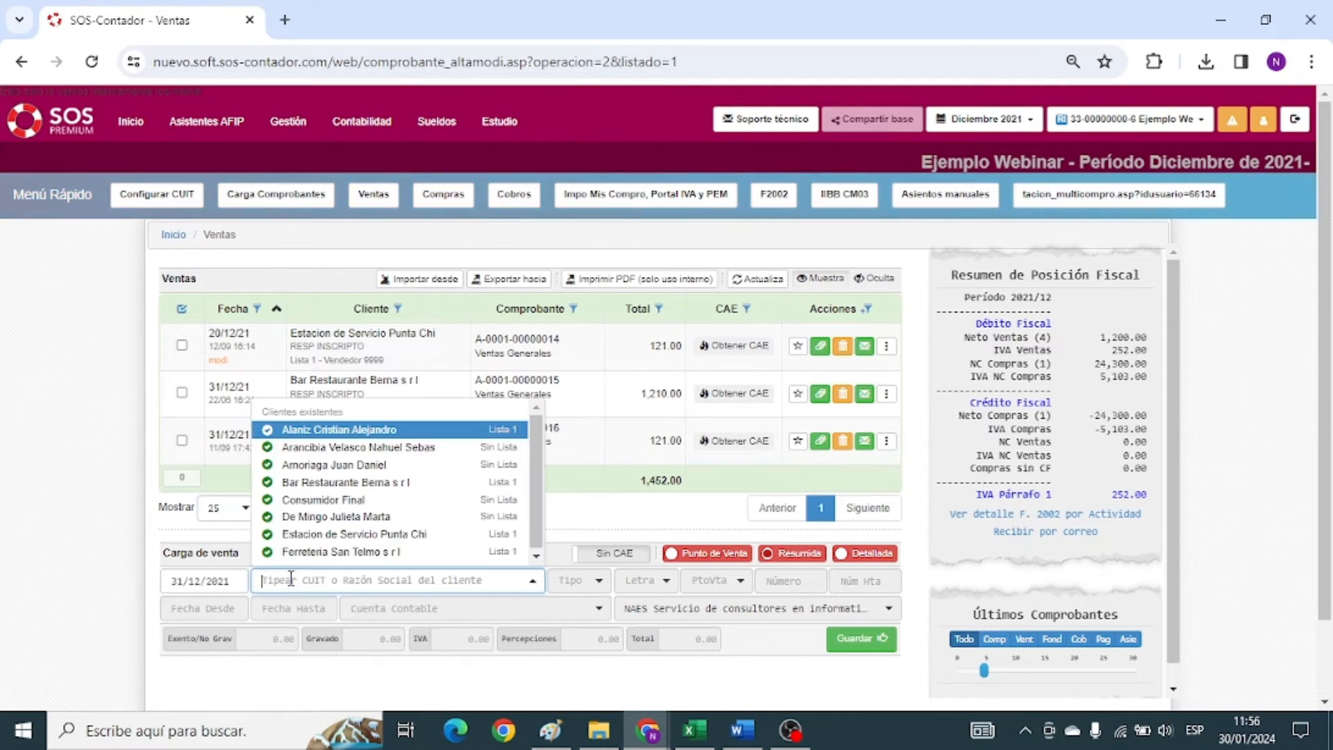
pyautogui.press('Return')
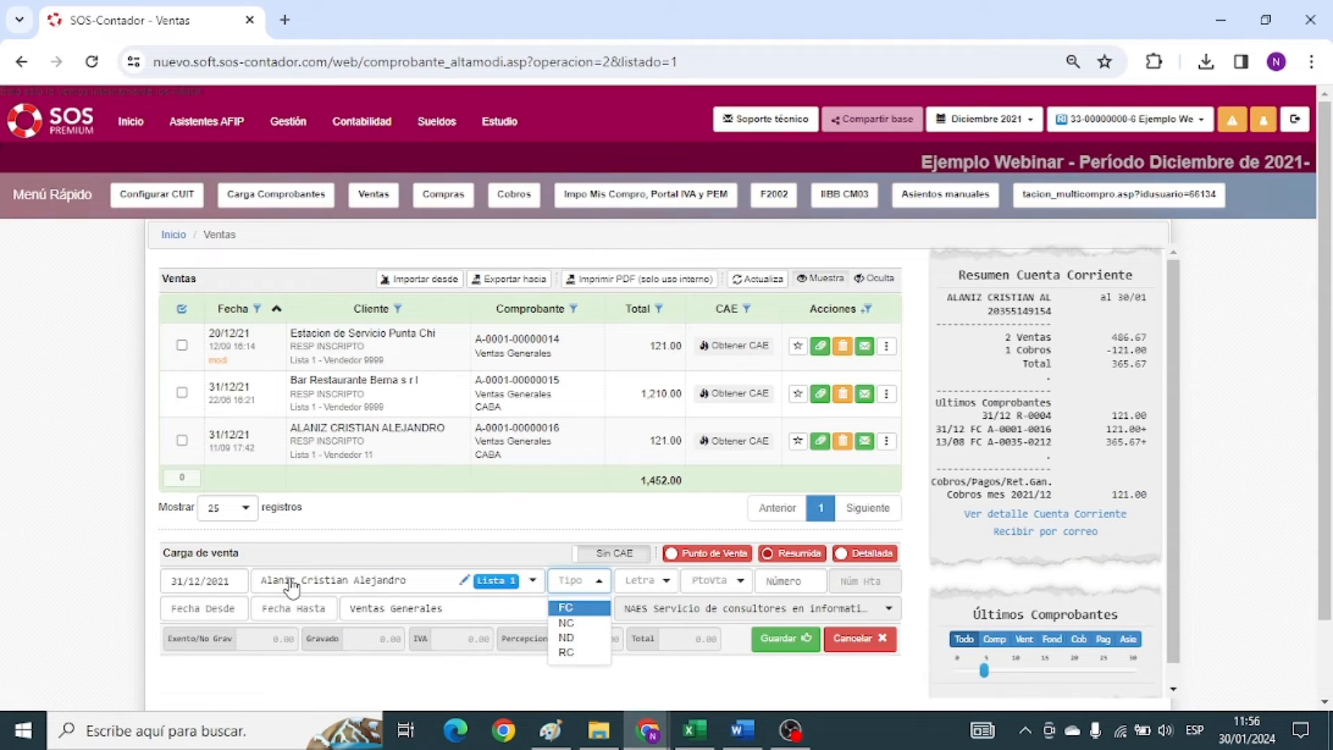
pyautogui.press('Return')
pyautogui.press('Return')
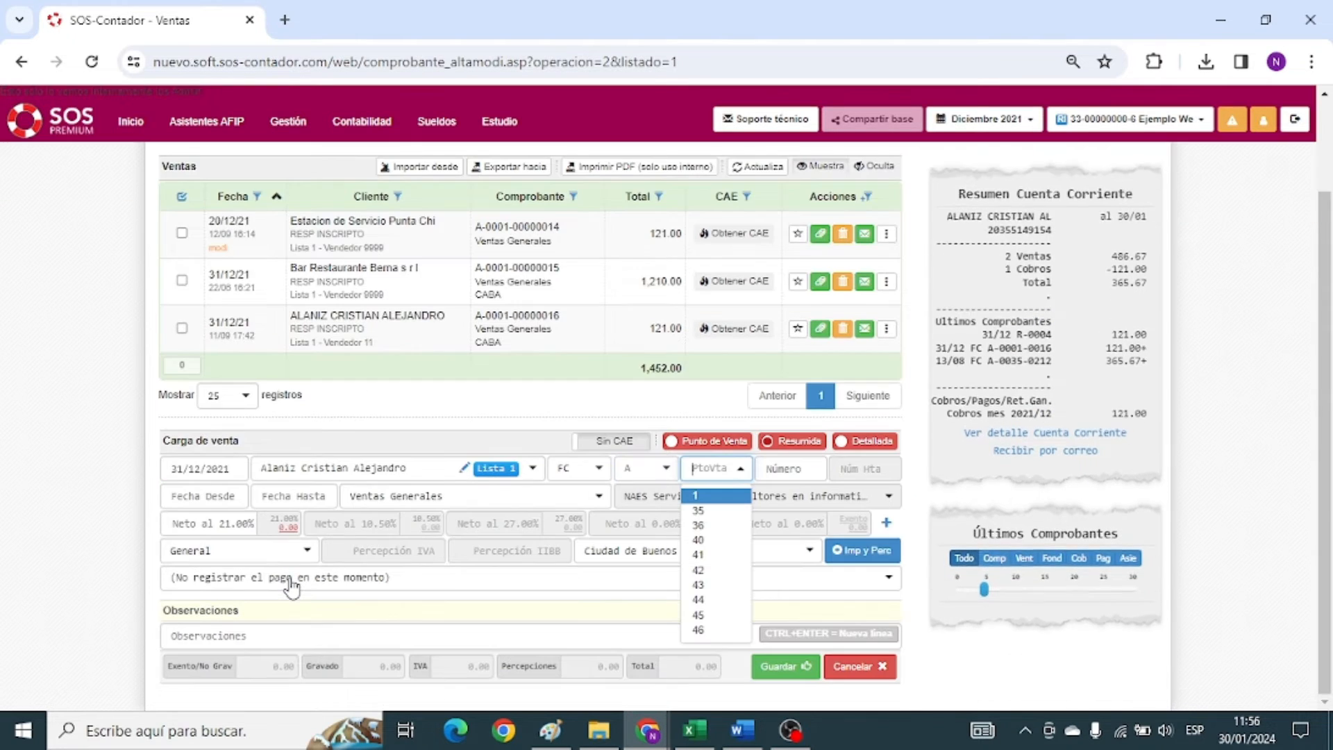
pyautogui.press('Return')
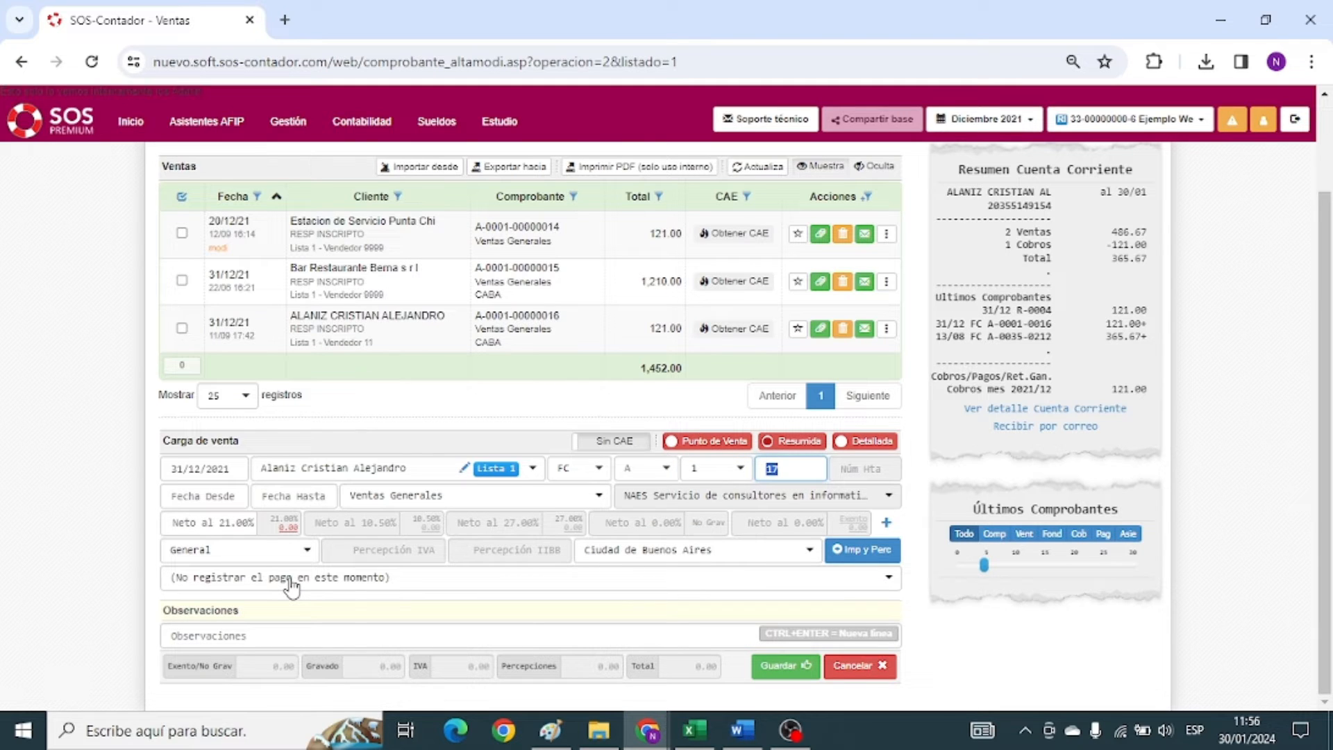
pyautogui.press('Return')
pyautogui.press('Return')
pyautogui.press('Return')
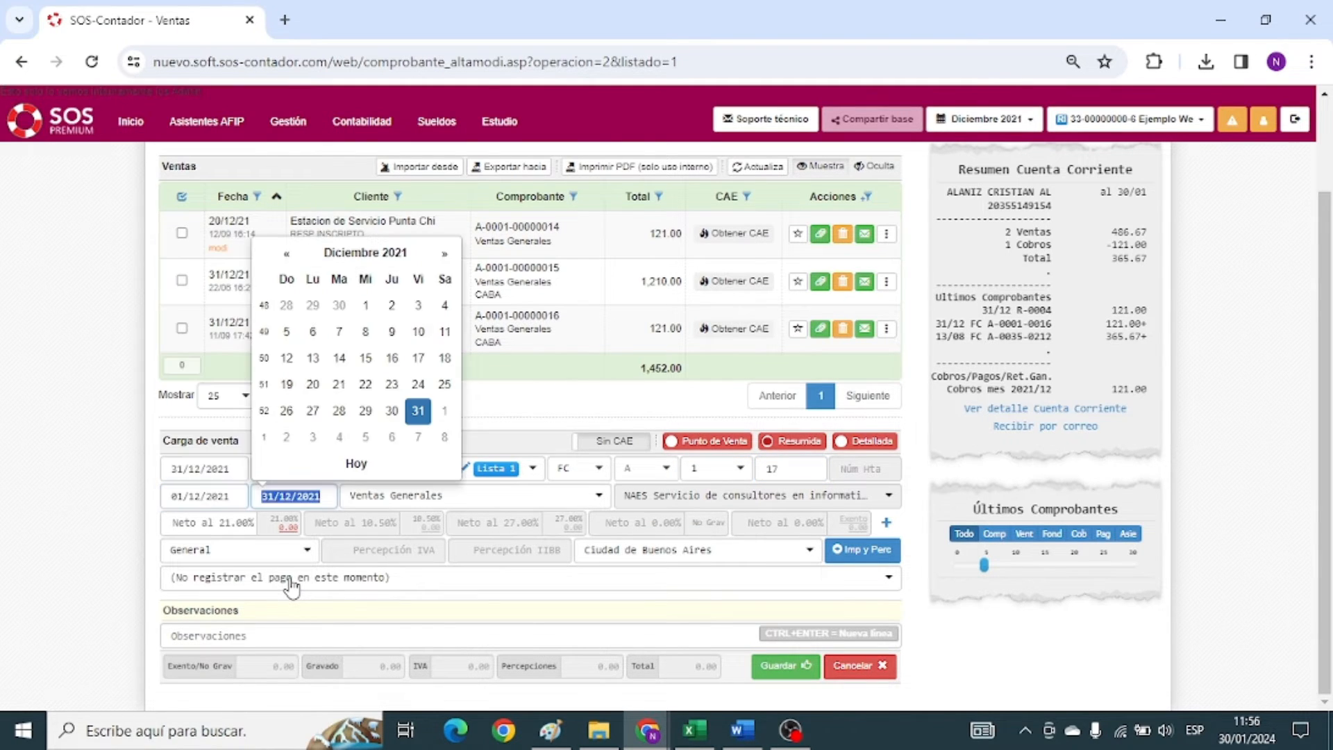
pyautogui.press('Return')
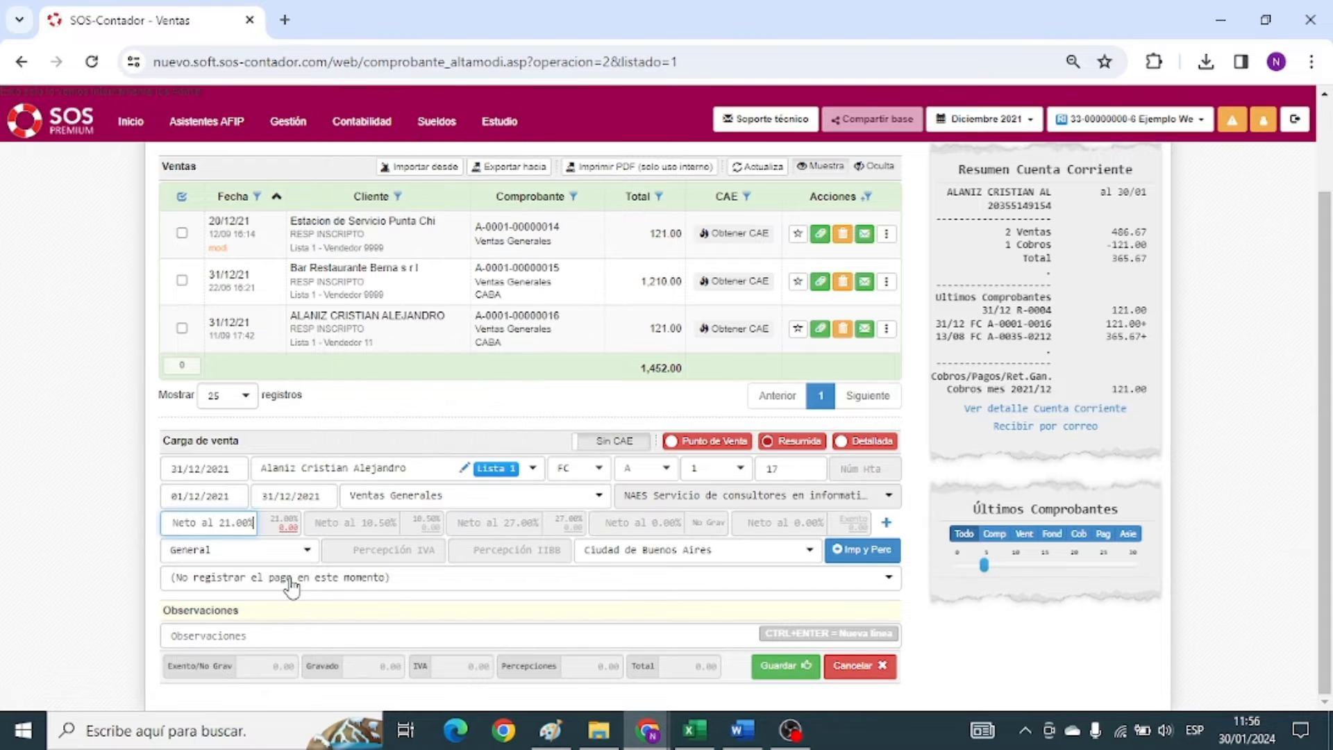
# Enter a net amount of 100 at 21% with cost centre General and jurisdiction Ciudad de Buenos Aires.
pyautogui.write('100')
pyautogui.press('Return')
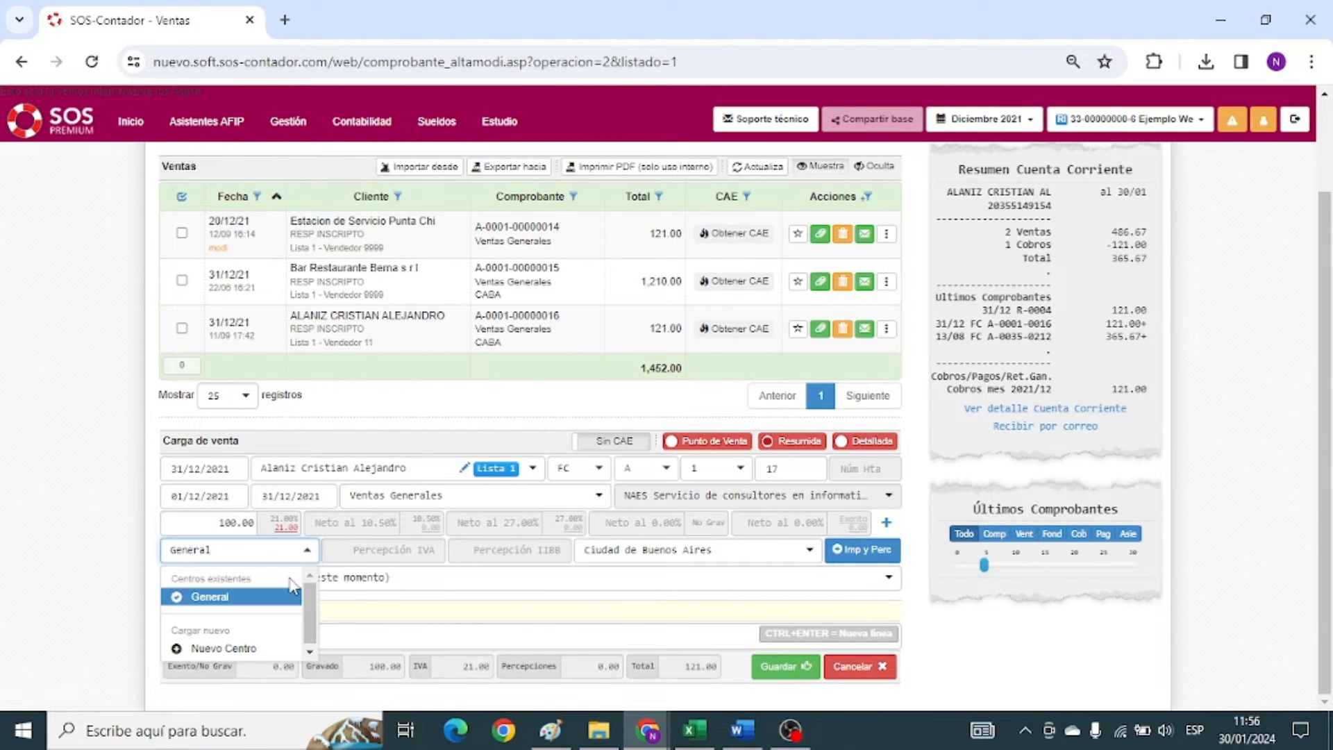
pyautogui.press('Return')
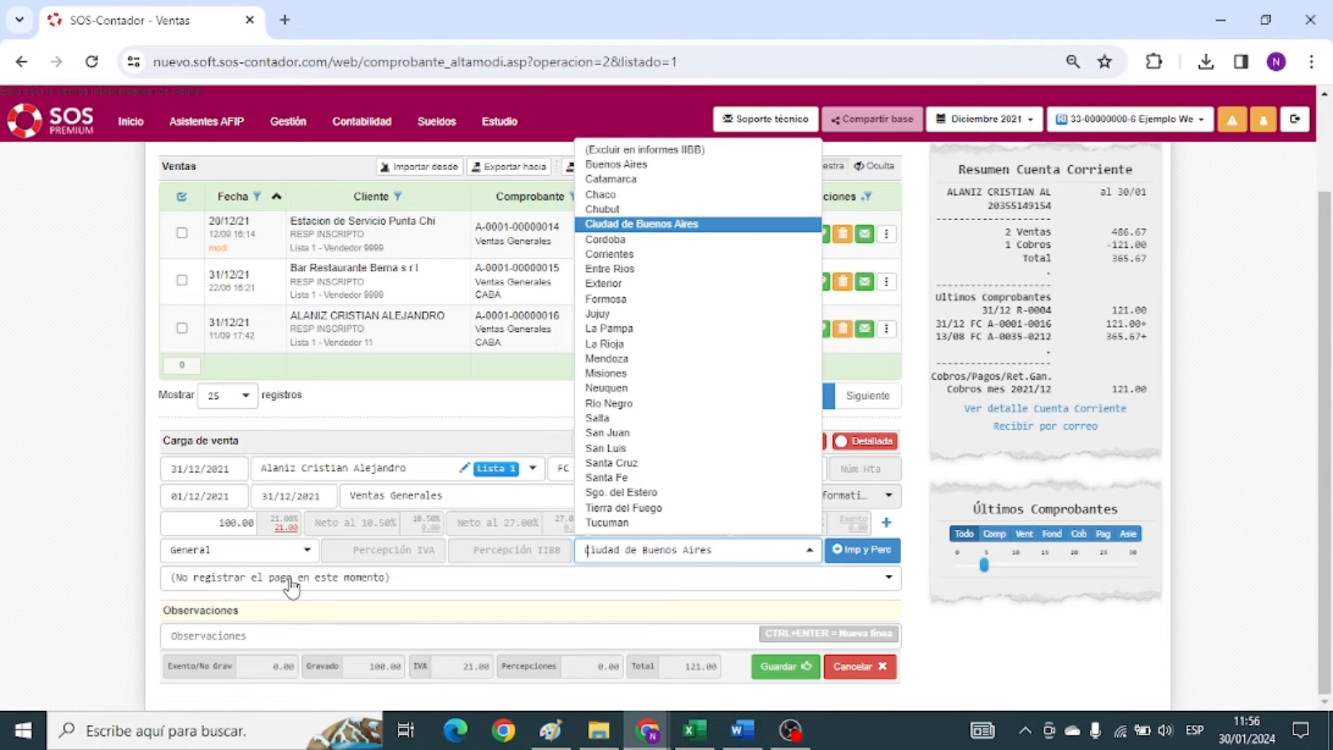
pyautogui.press('Return')
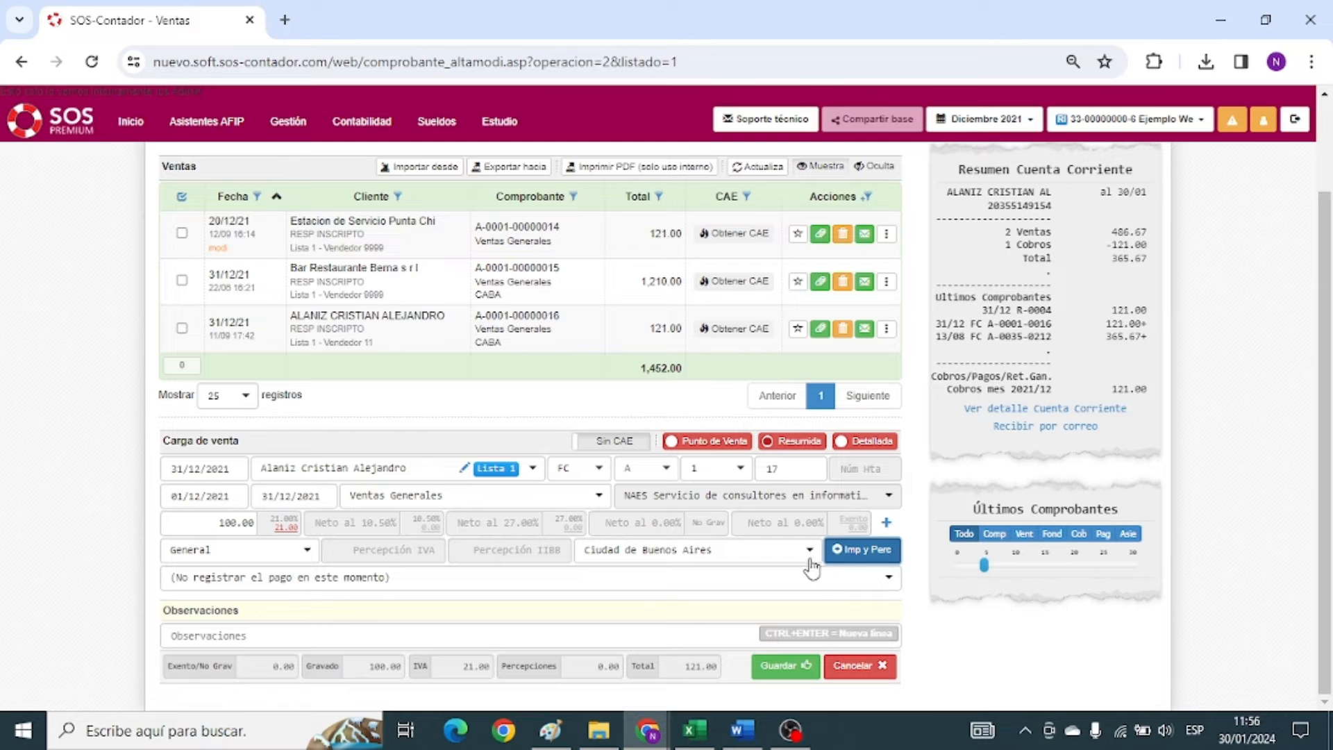
# Add a Percepción IIBB a Pagar Buenos Aires line with a value of 10, and discard the unsaved sale.
pyautogui.click(845, 551)
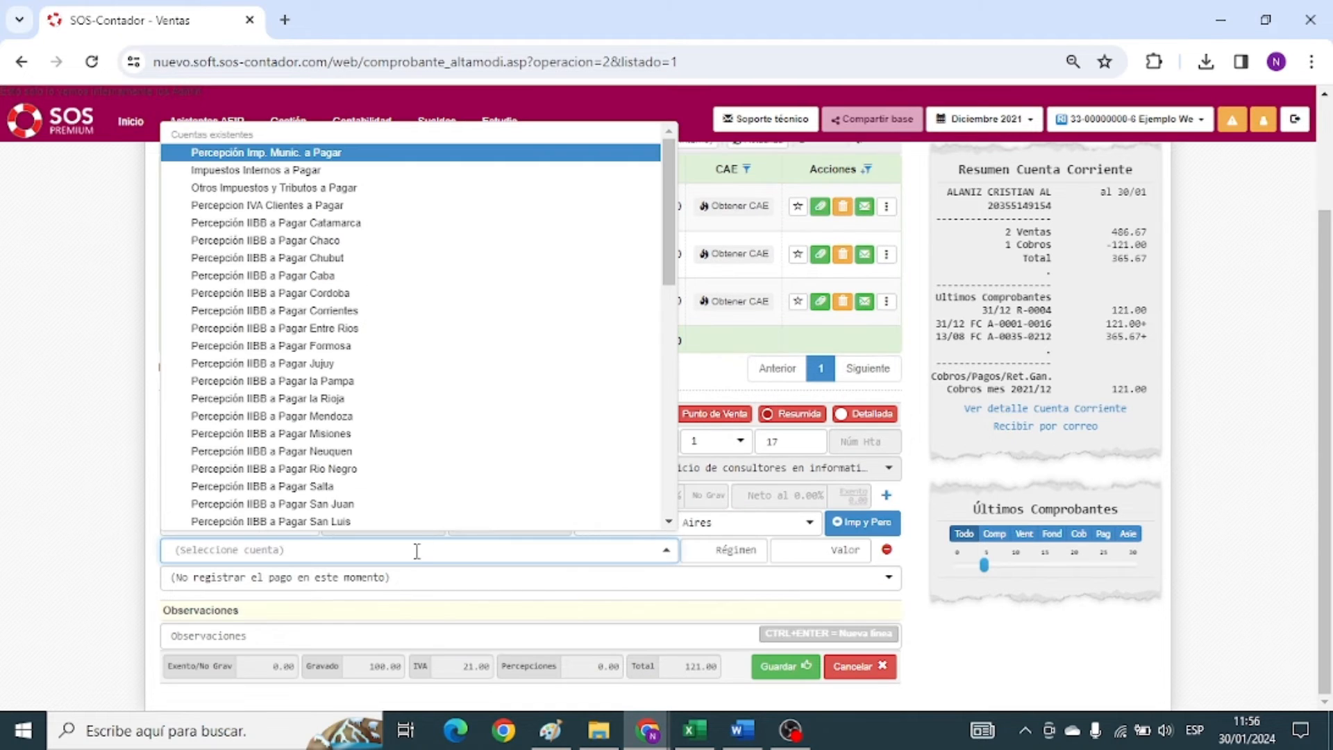
pyautogui.click(36, 544)
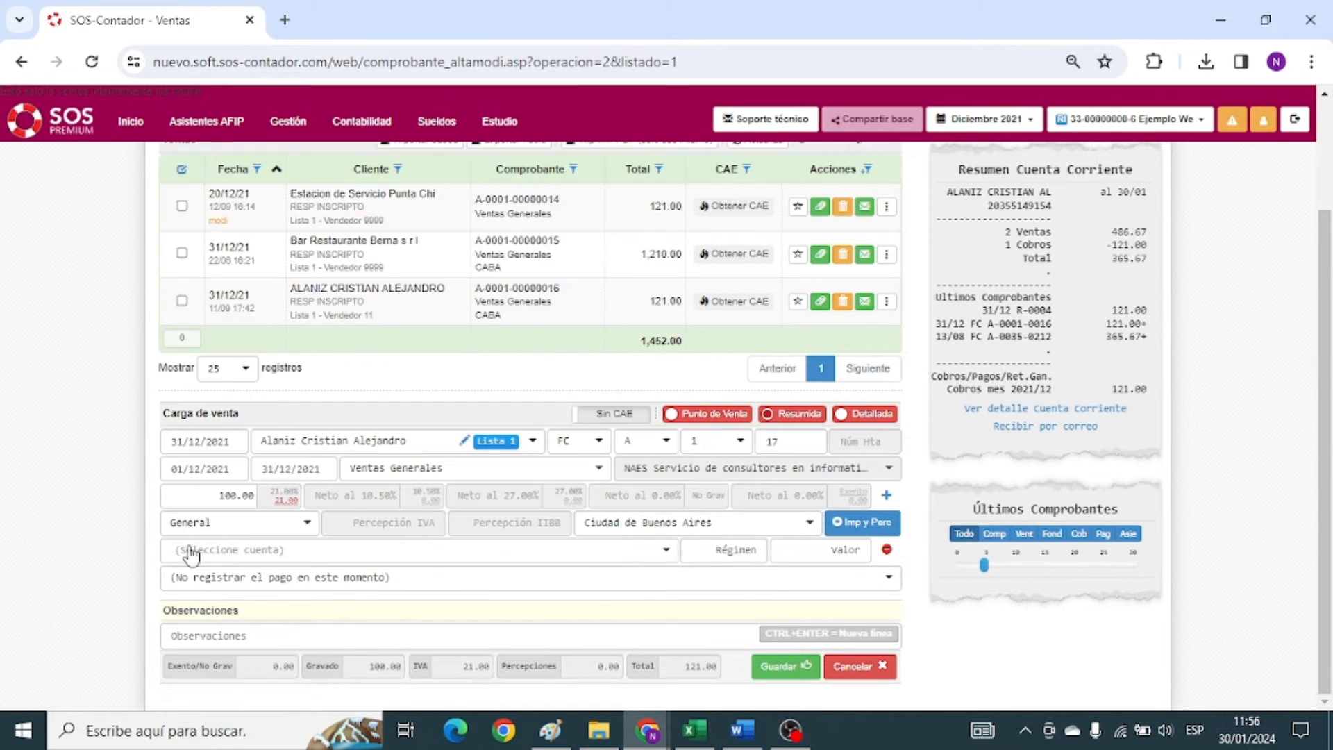
pyautogui.click(191, 554)
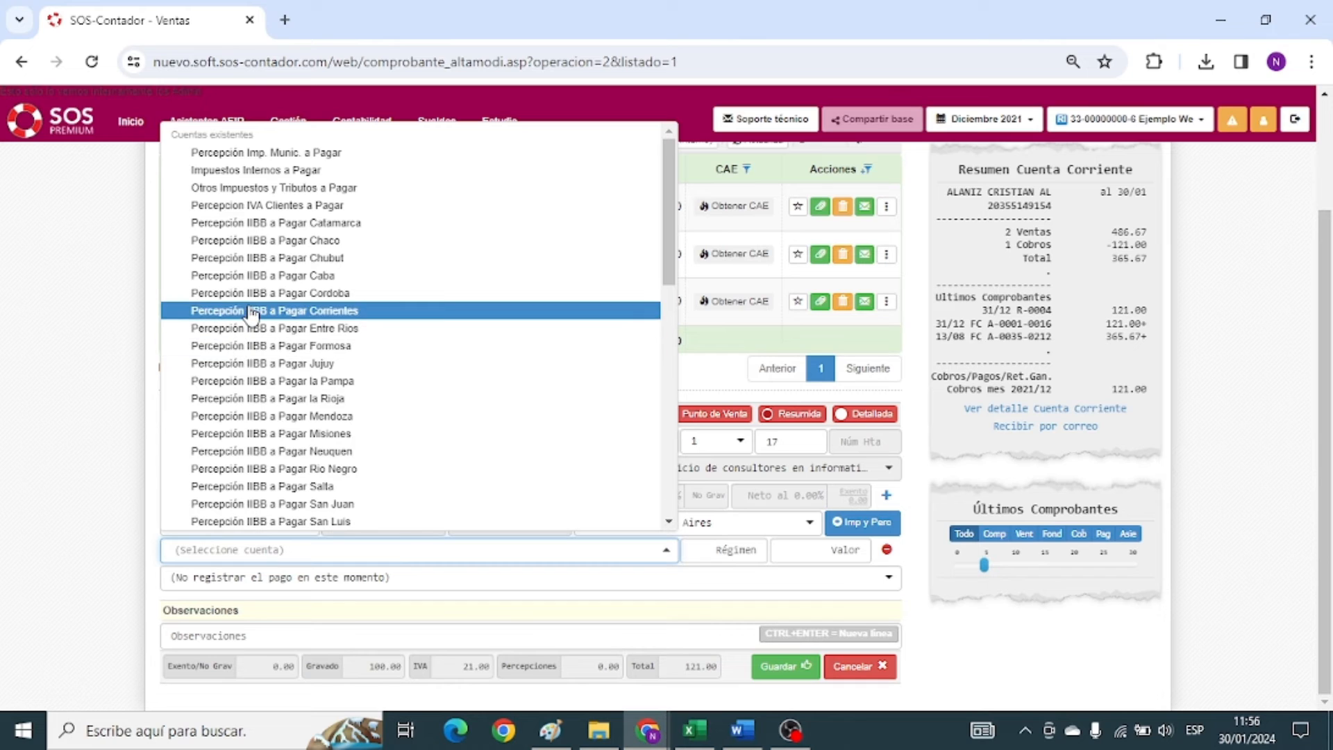
pyautogui.write('bueno')
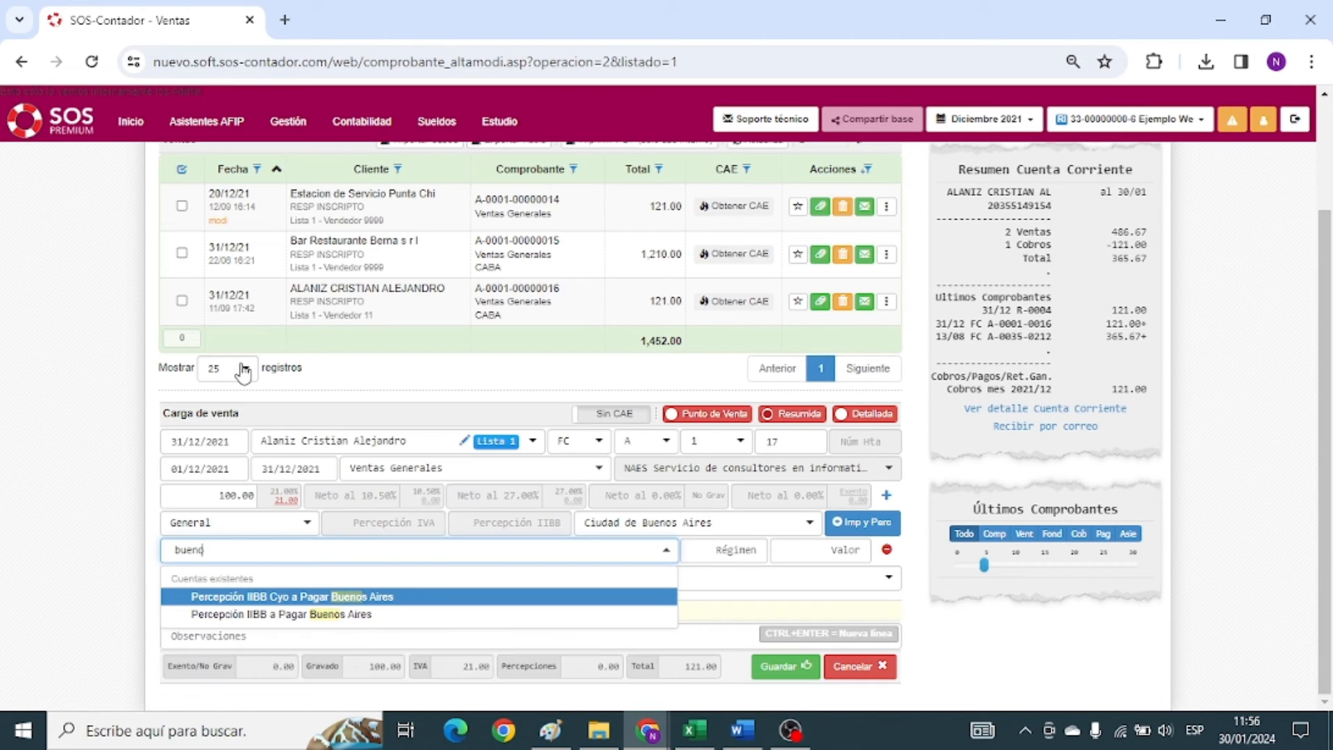
pyautogui.click(268, 614)
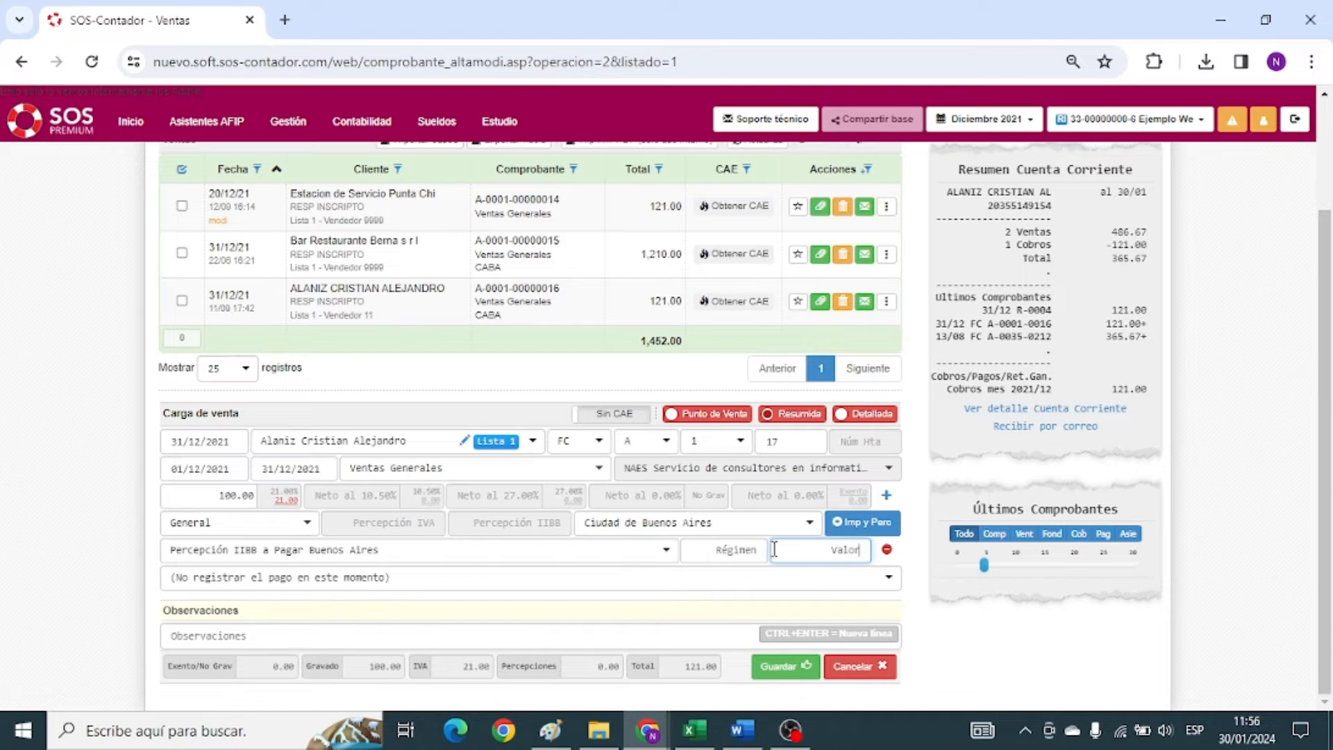
pyautogui.write('10')
pyautogui.click(731, 550)
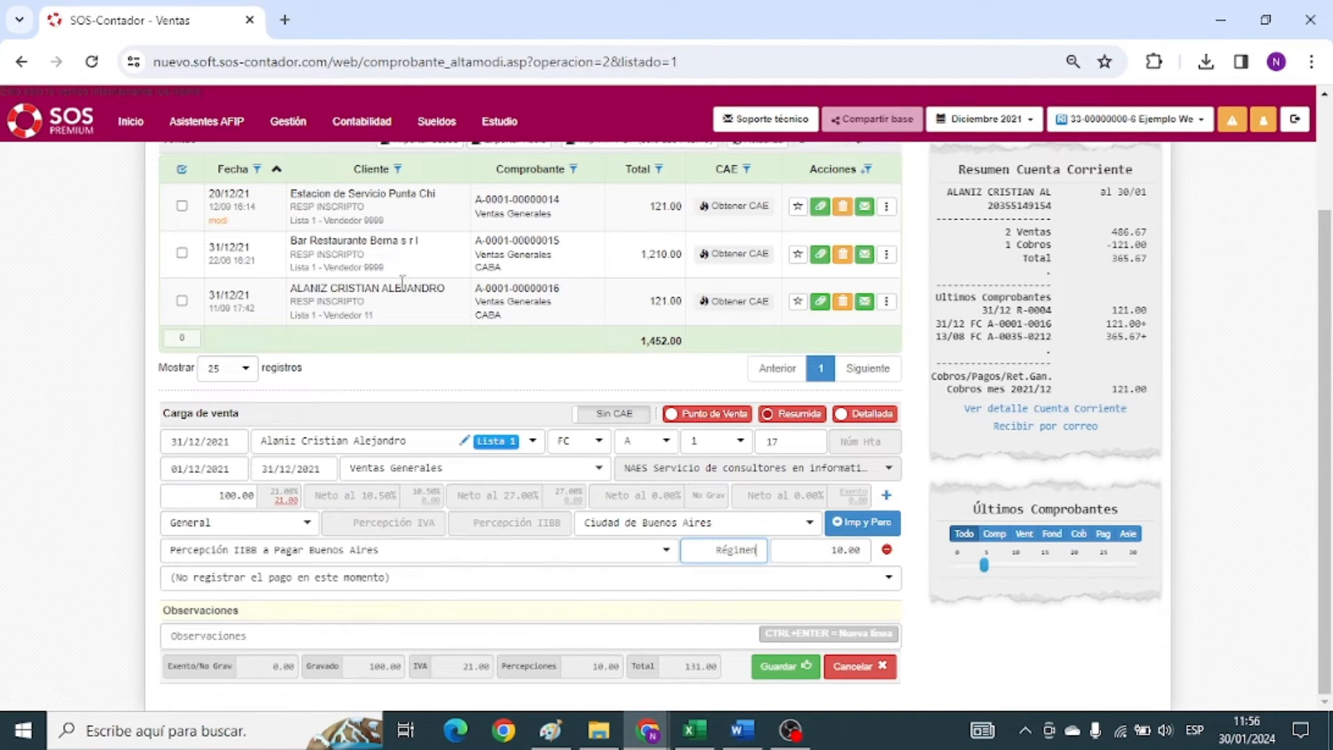
pyautogui.click(859, 667)
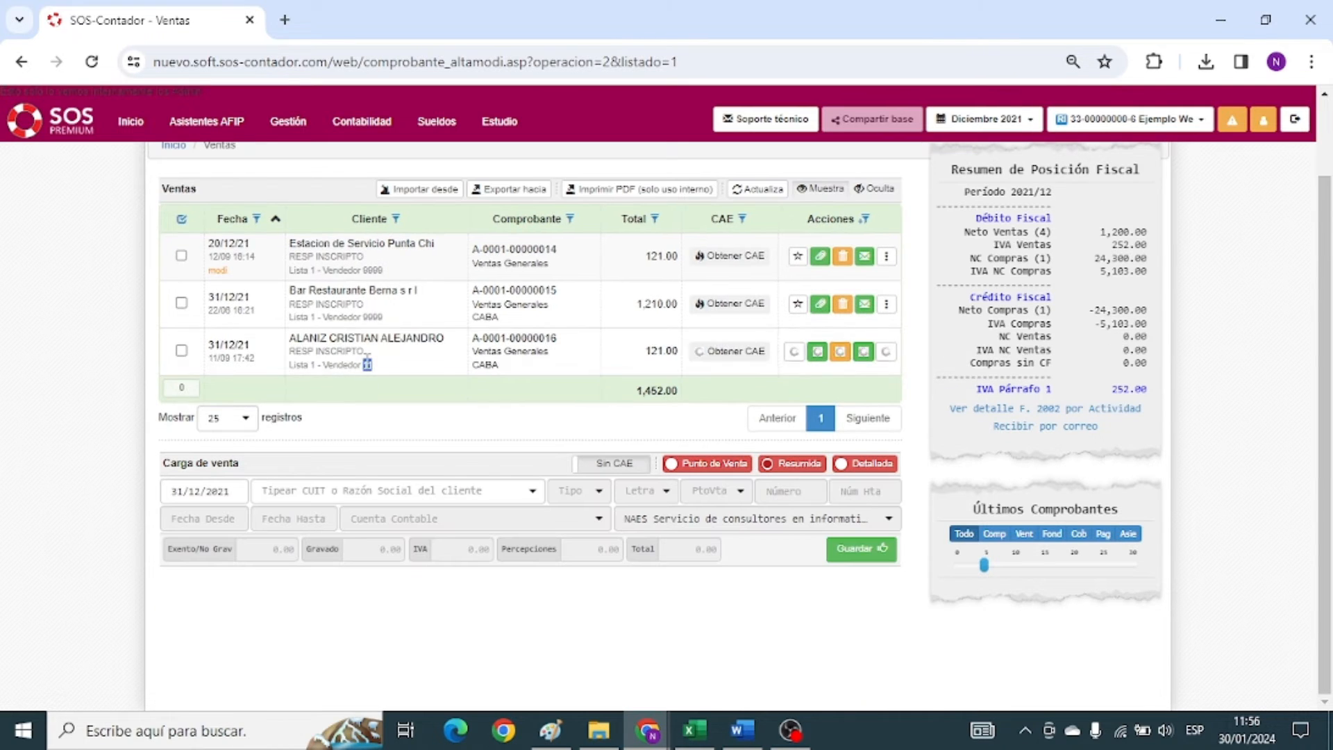
# Open the last recorded sale in the Ventas listing to inspect its details, and close it without saving.
pyautogui.click(366, 367)
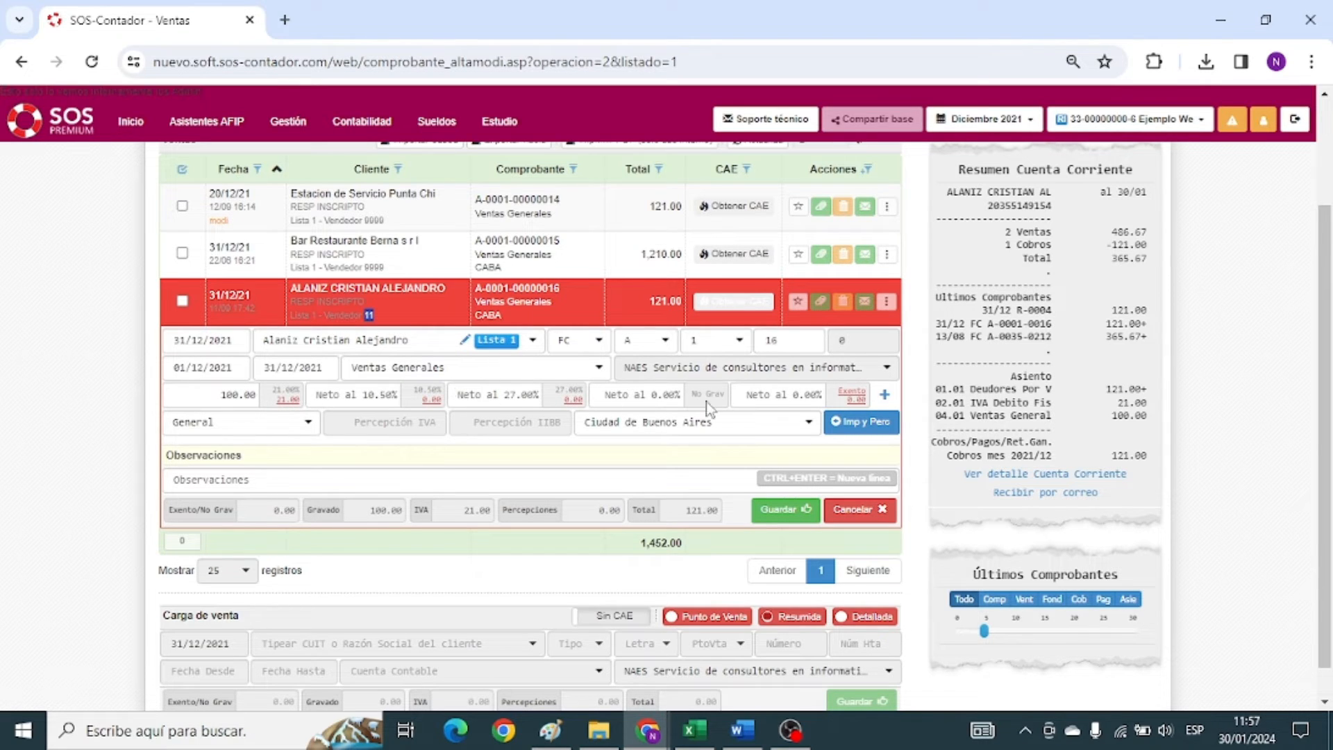
pyautogui.click(850, 511)
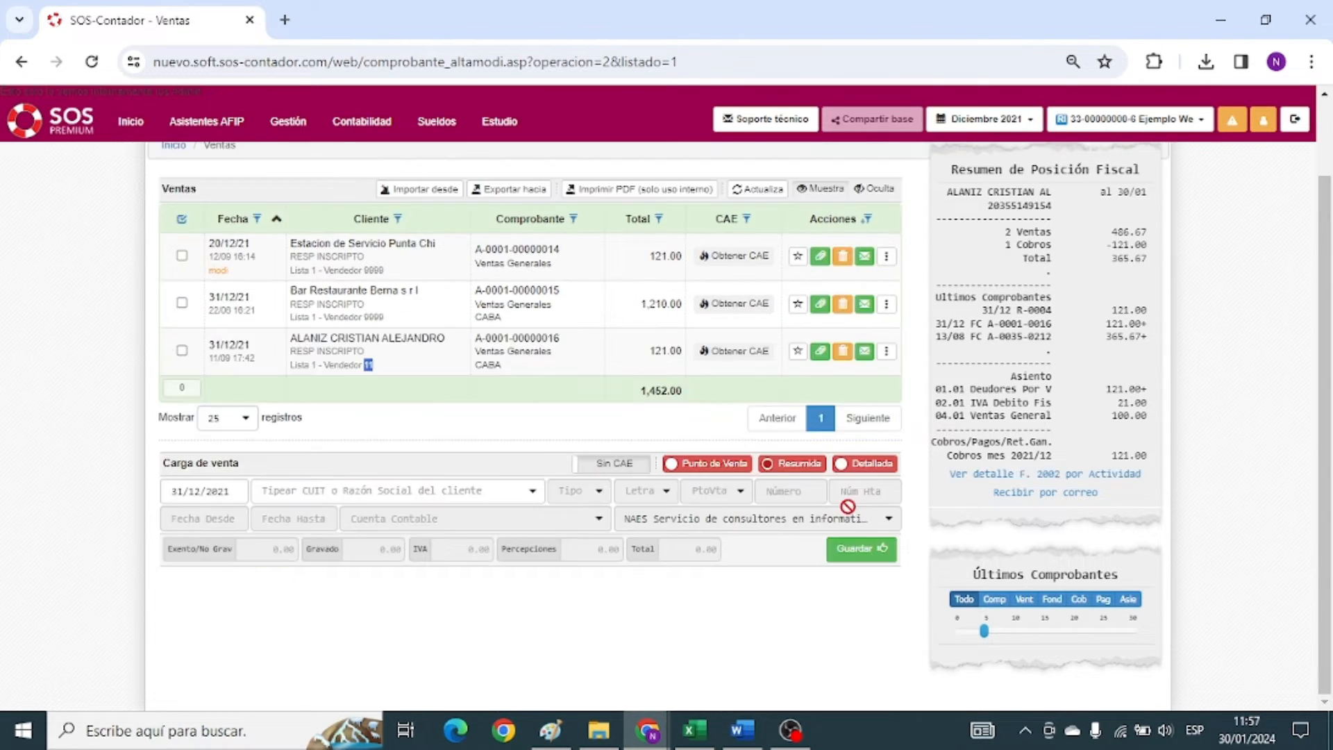
# Start another FC A sale for the first existing client at point of sale 1, enable the VAT and exempt amounts for editing, and discard it.
pyautogui.click(432, 490)
pyautogui.click(392, 542)
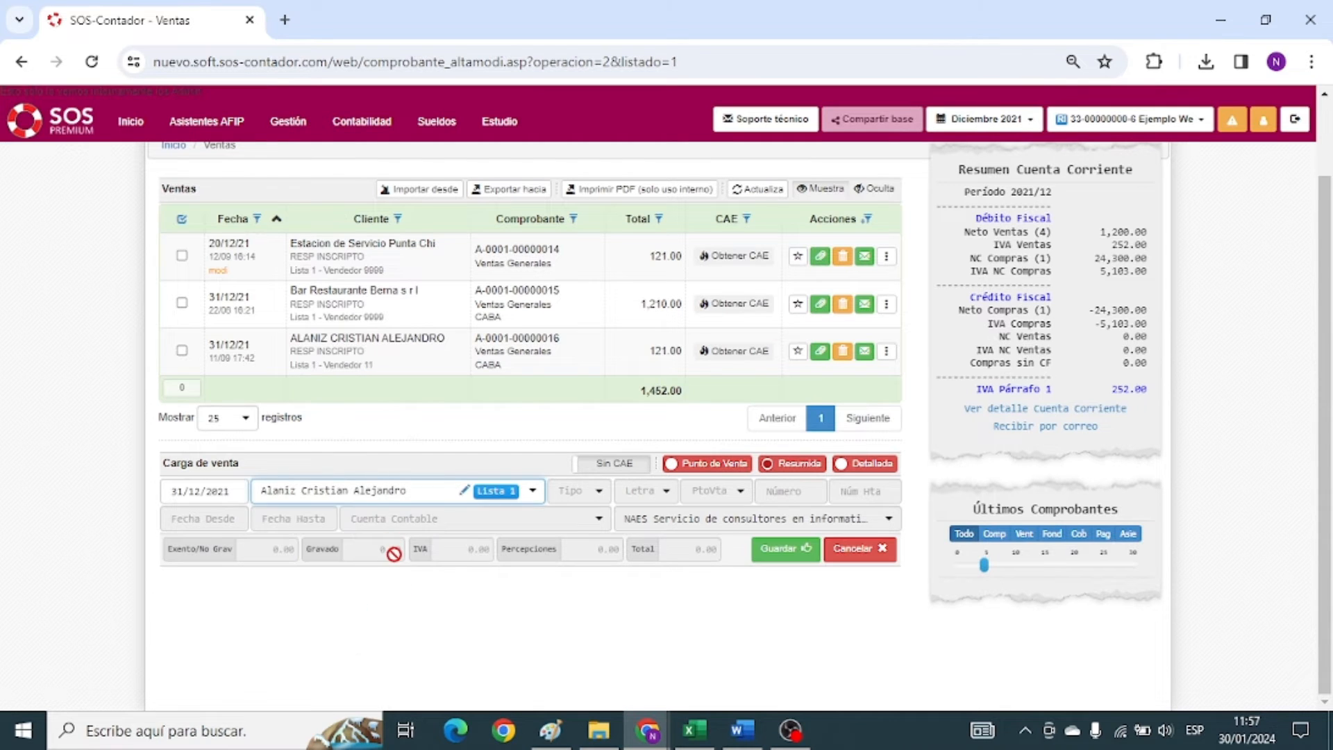
pyautogui.press('Return')
pyautogui.press('Return')
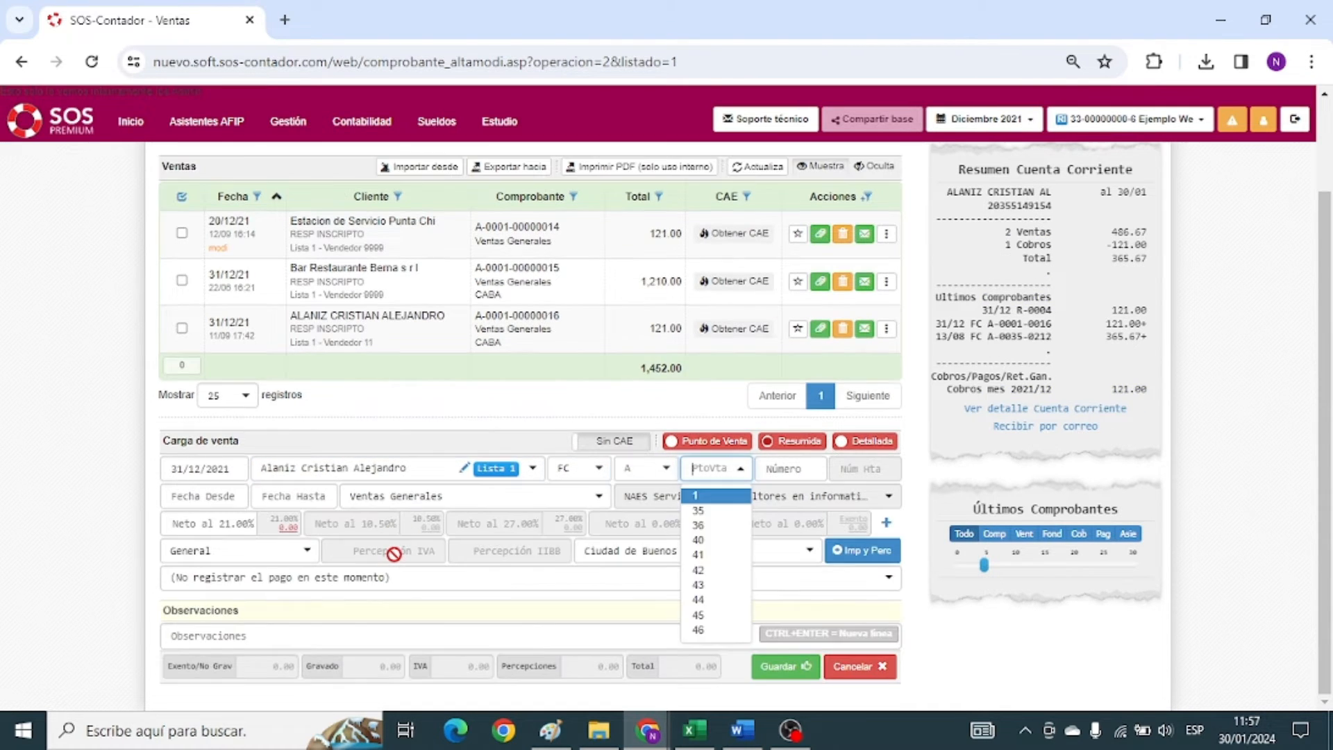
pyautogui.press('Return')
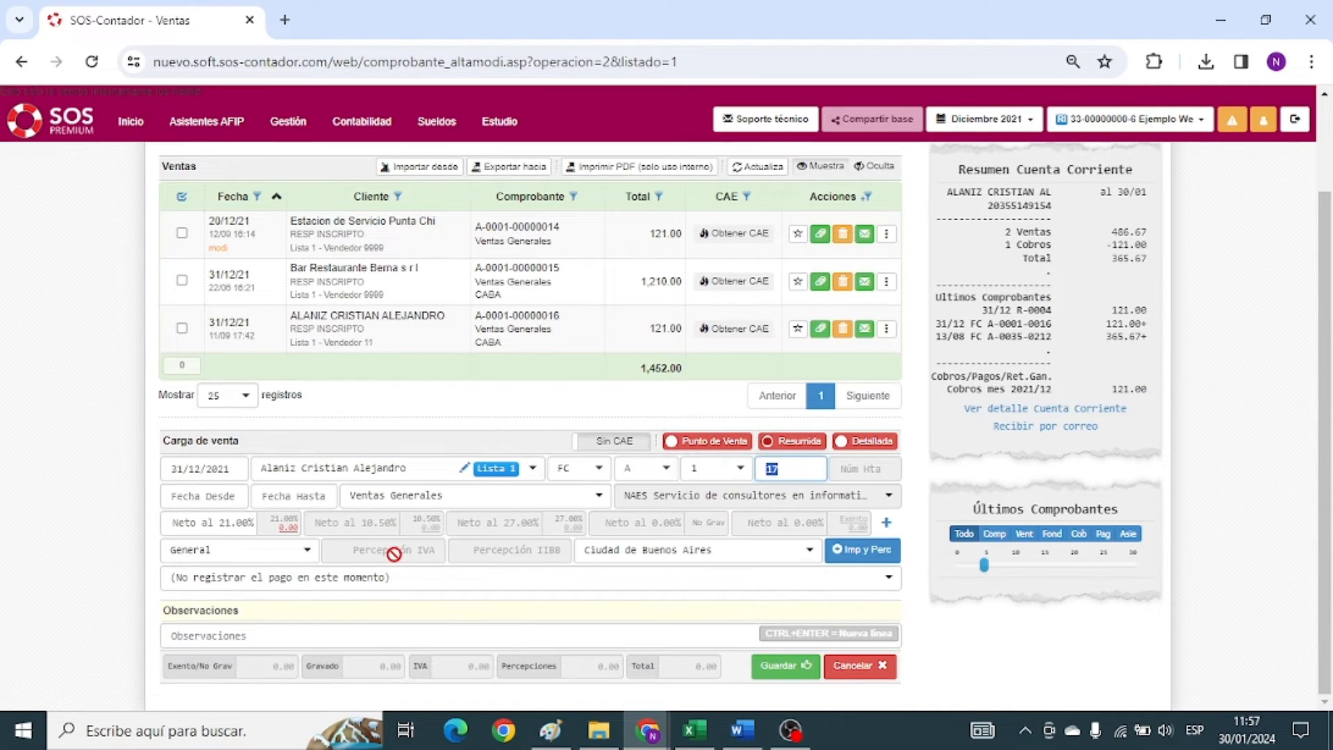
pyautogui.click(886, 524)
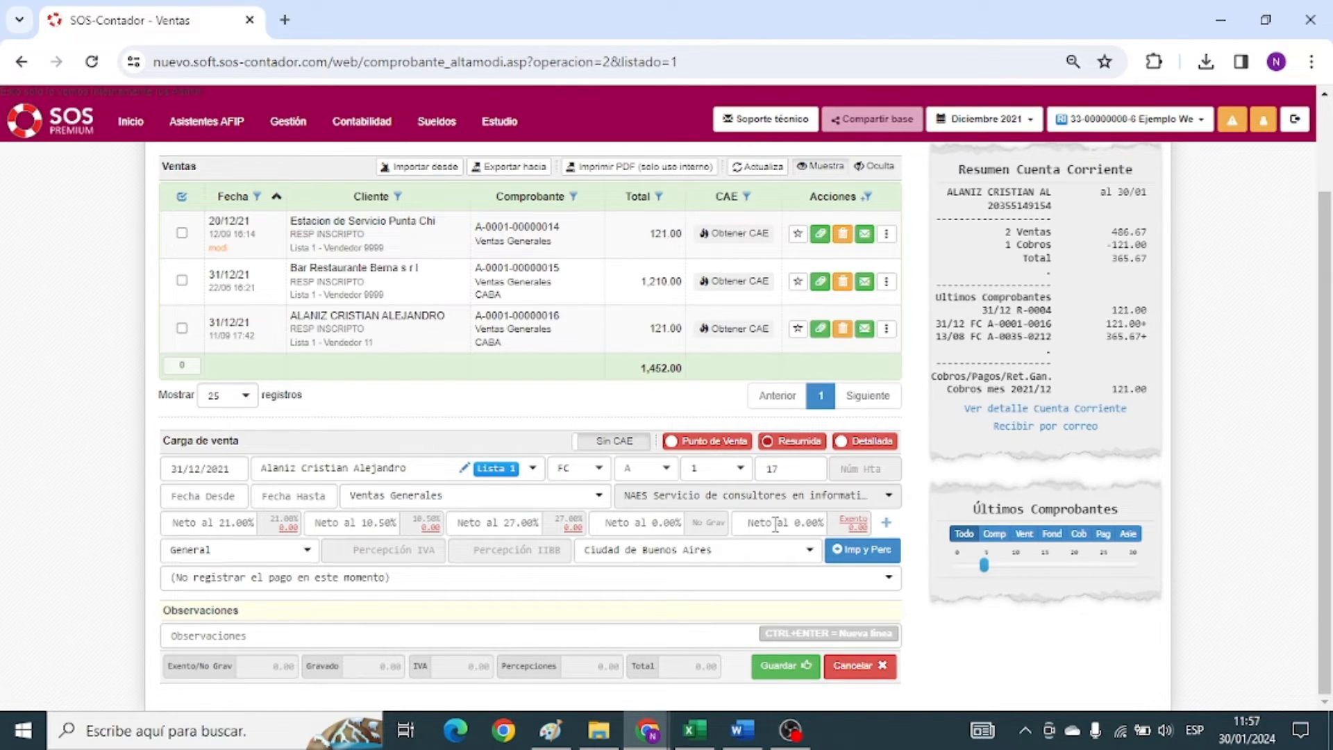
pyautogui.click(867, 672)
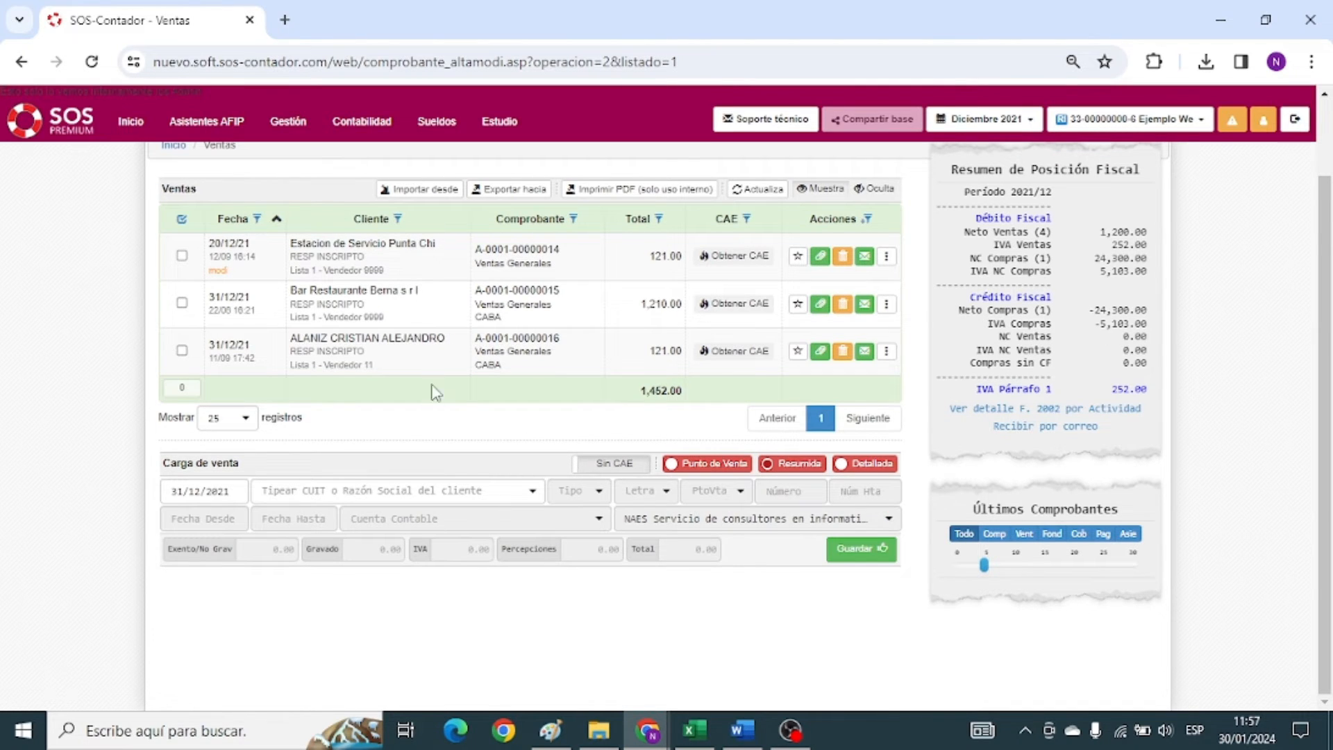
# Reopen the last recorded sale to check its editable fields, and close it without saving.
pyautogui.click(373, 360)
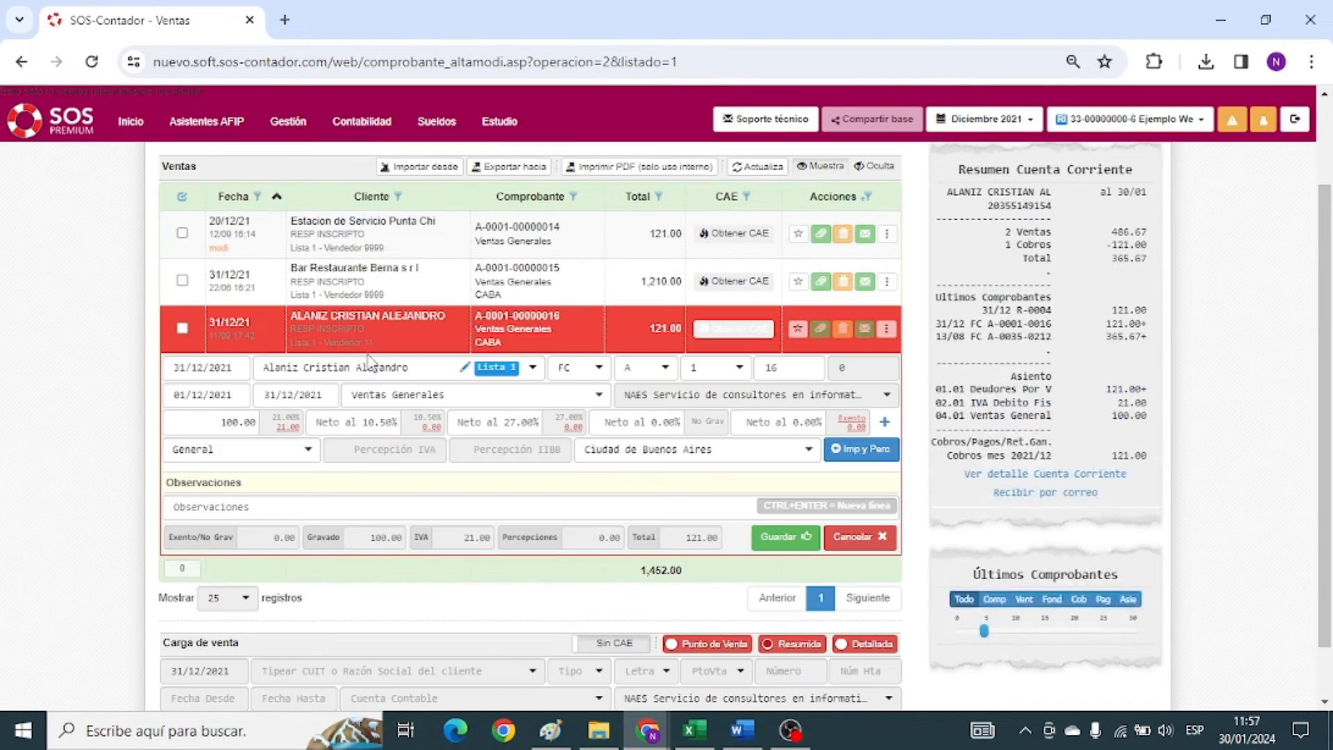
pyautogui.click(859, 538)
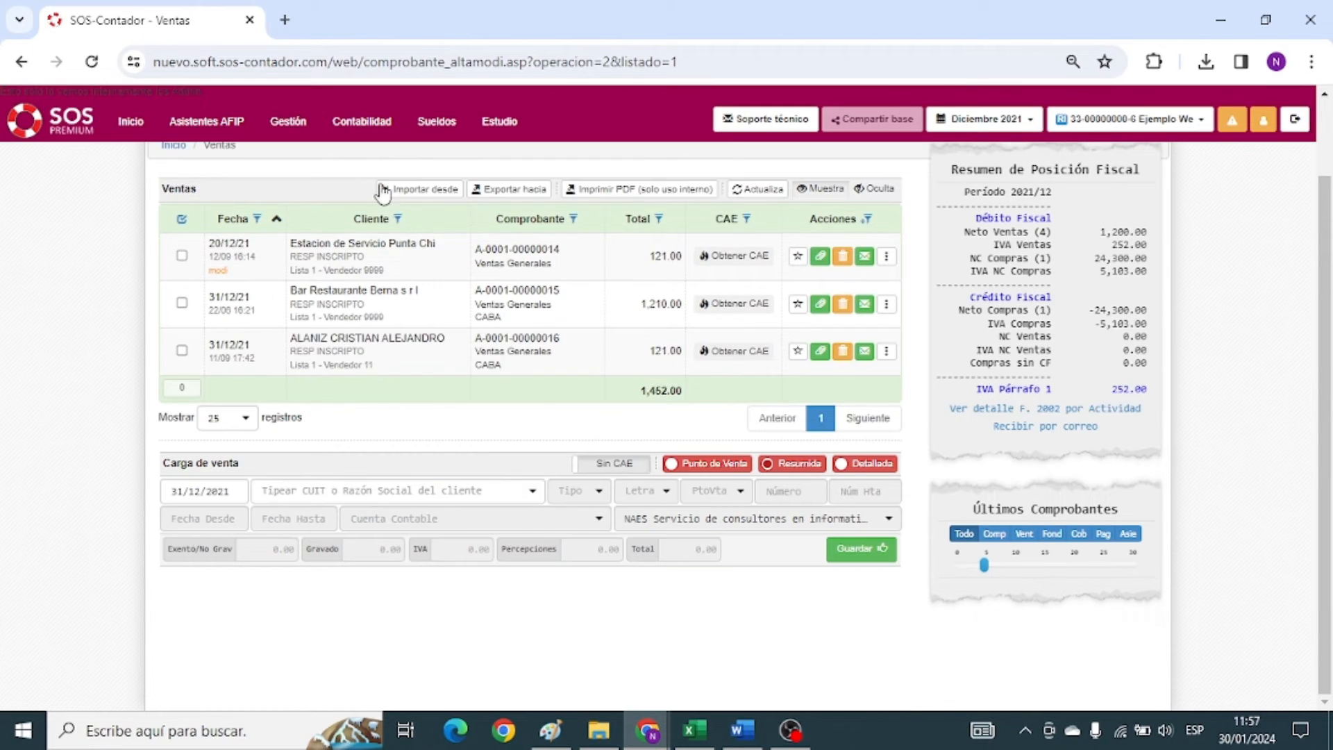
# Open Asientos Automáticos desde Gestión and review the automatic accounting entries for December 2021.
pyautogui.moveTo(310, 129)
pyautogui.moveTo(310, 339); pyautogui.dragTo(415, 342)
pyautogui.moveTo(362, 122)
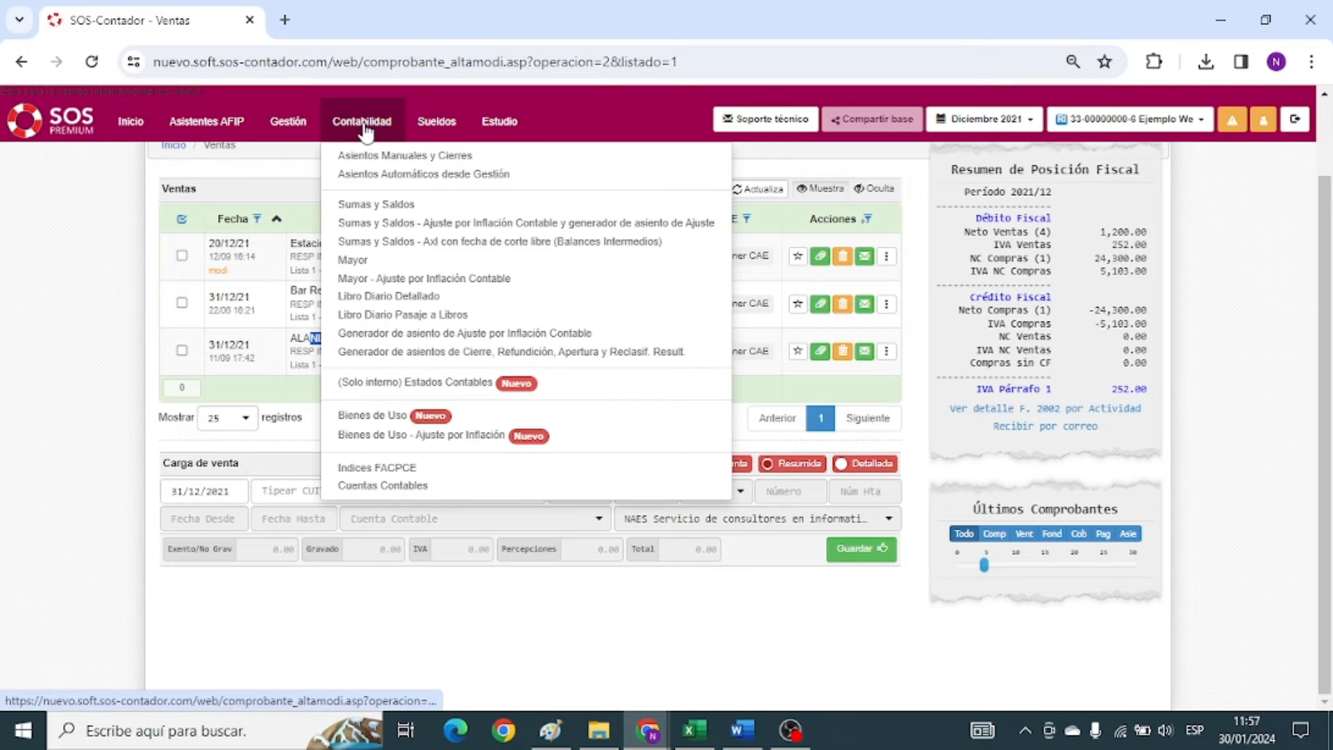
pyautogui.click(374, 182)
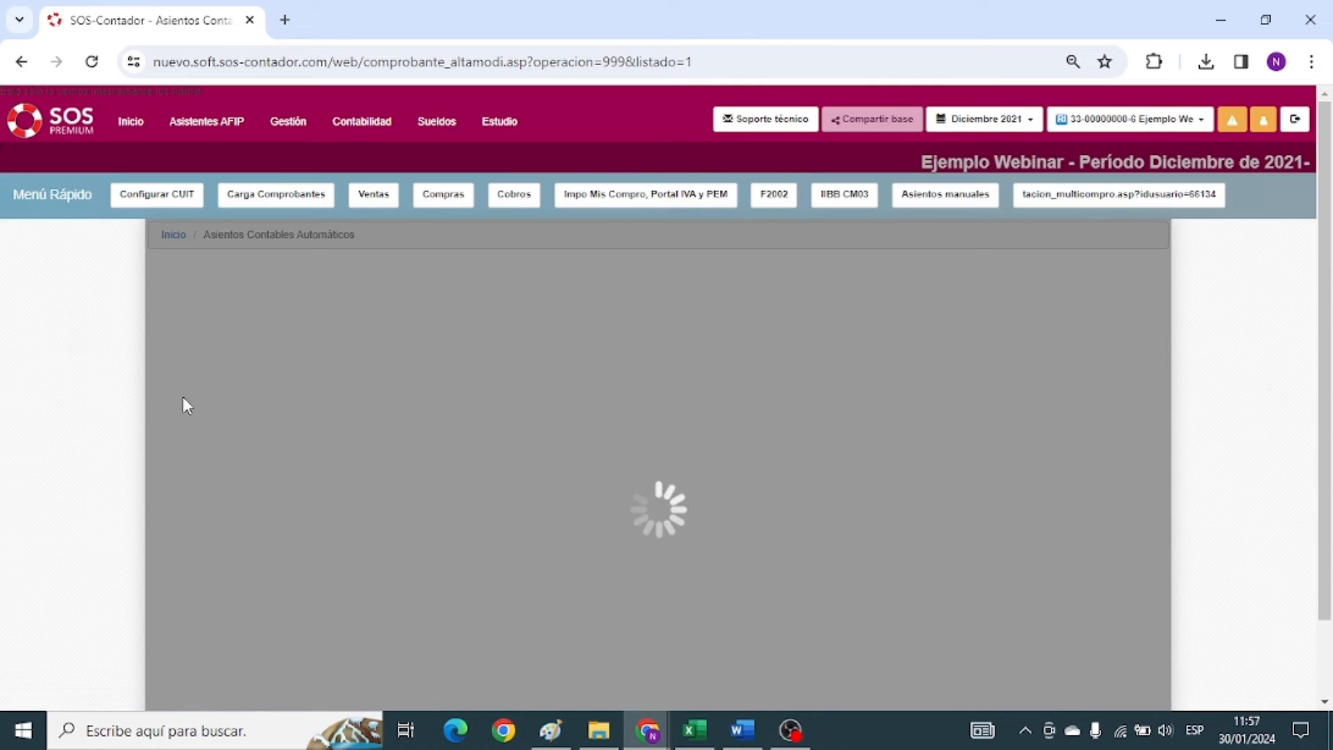
pyautogui.scroll(-1, 375, 361)
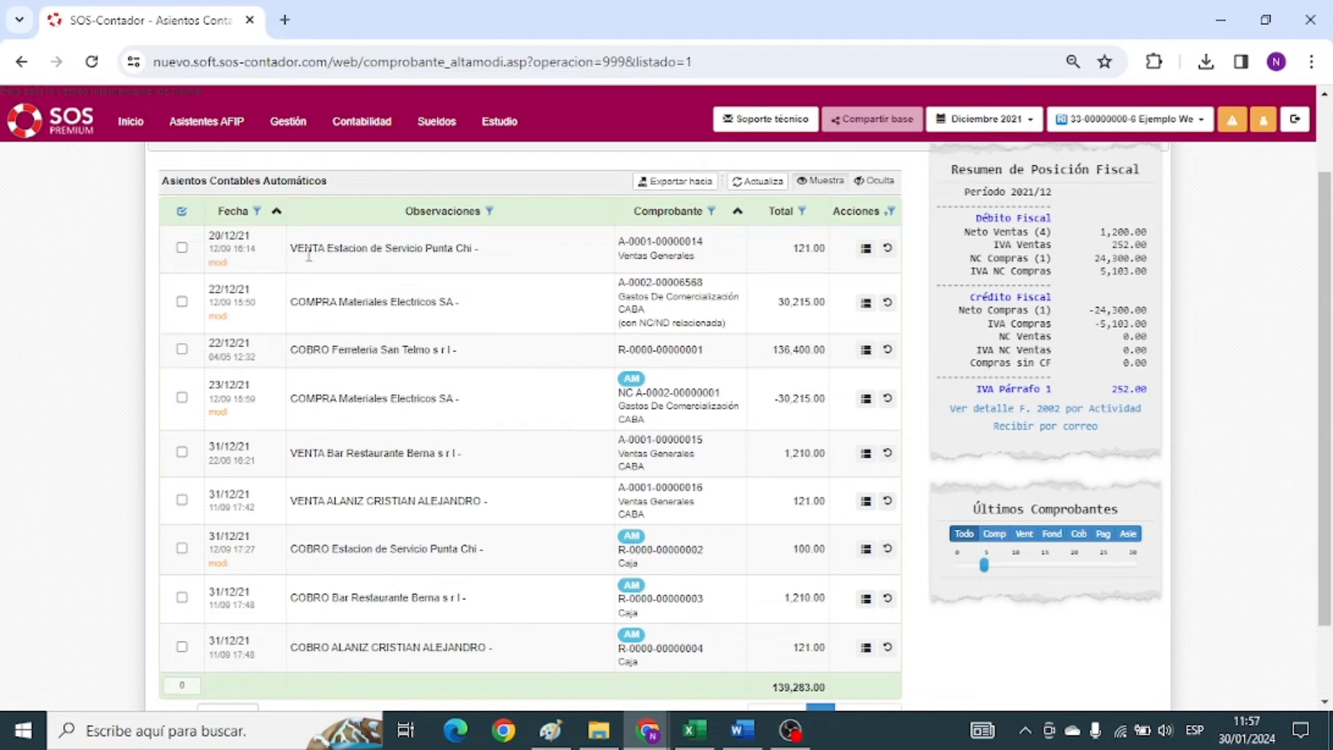
pyautogui.click(865, 250)
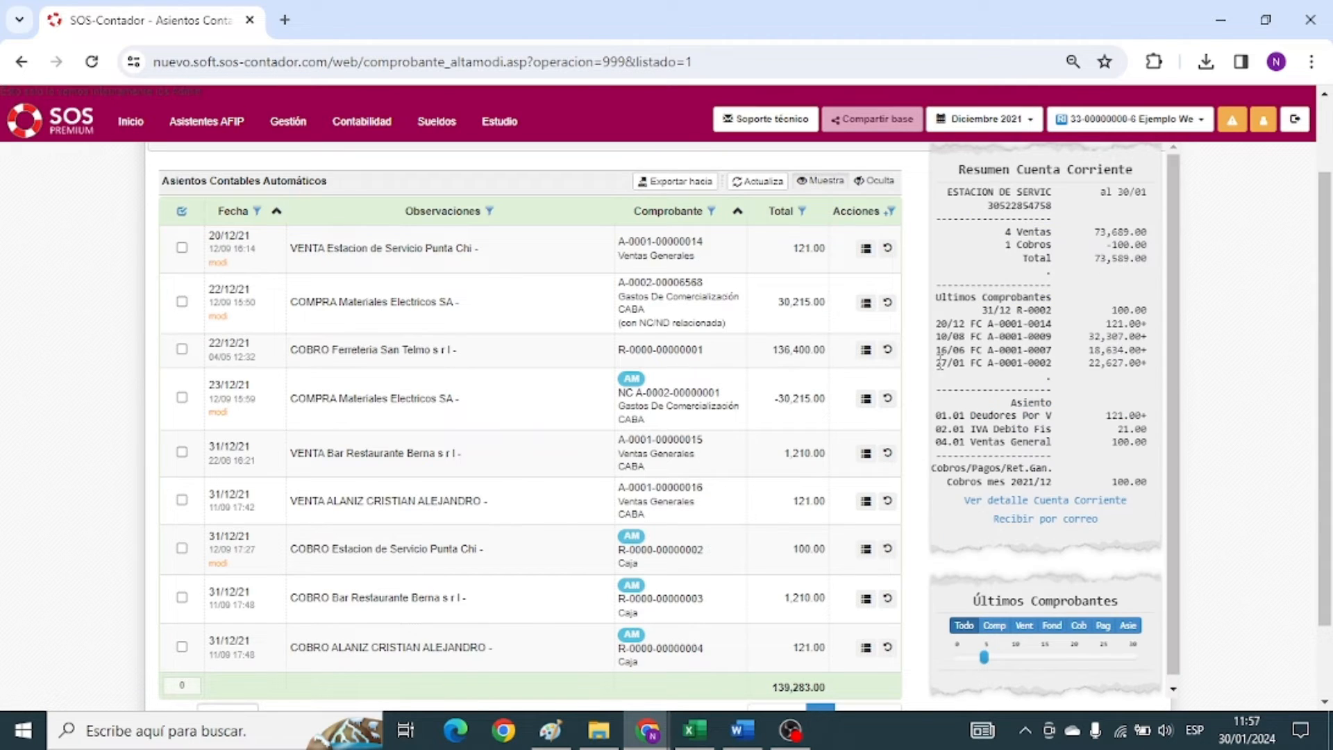
pyautogui.moveTo(941, 394); pyautogui.dragTo(1052, 452)
pyautogui.click(1052, 452)
# Open the last sale in the Ventas listing, review its current-account summary, entry and collections, and close it without saving.
pyautogui.moveTo(131, 121)
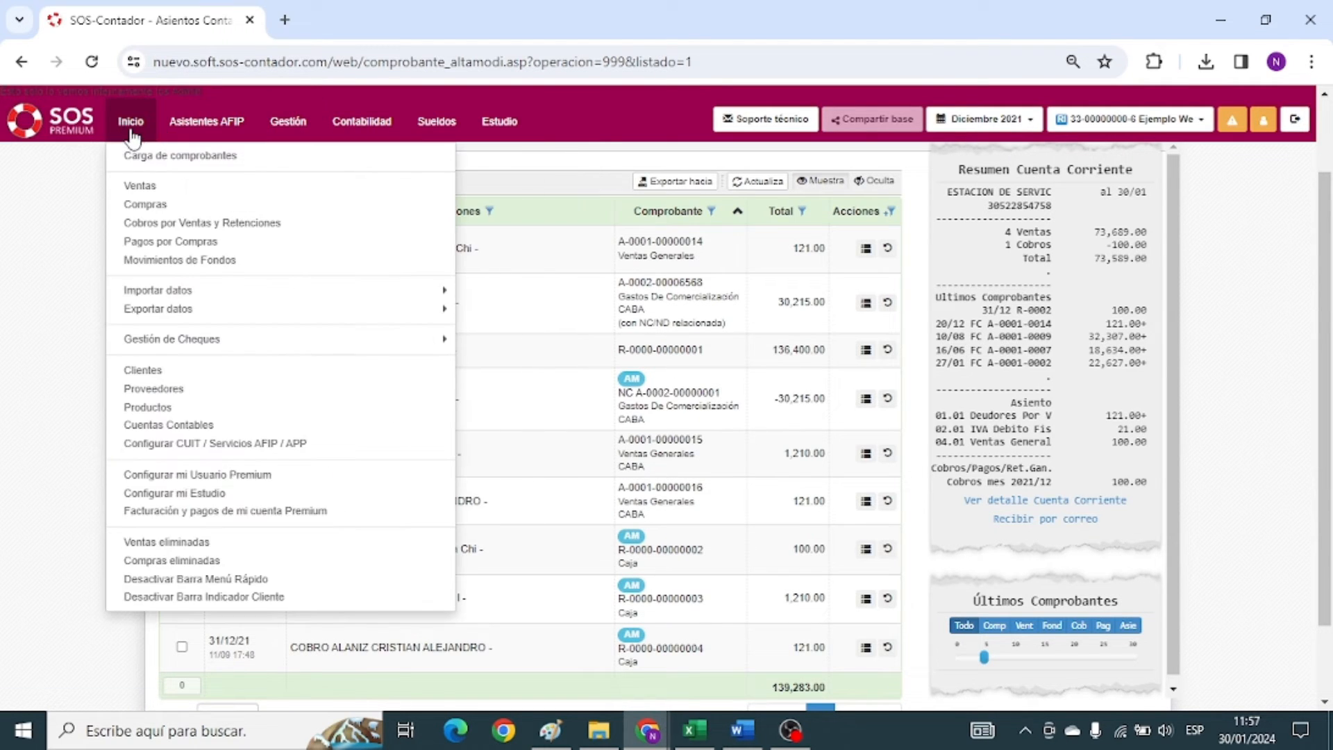
pyautogui.click(138, 185)
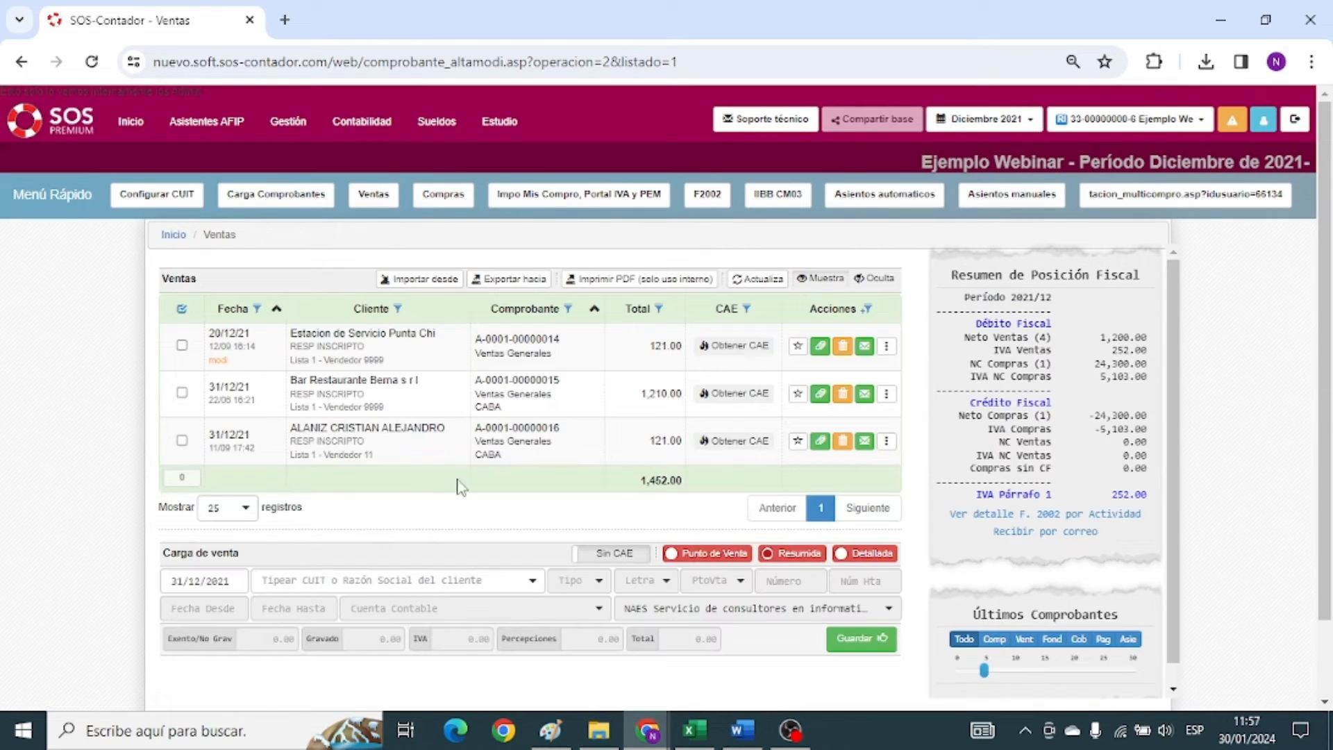
pyautogui.click(419, 445)
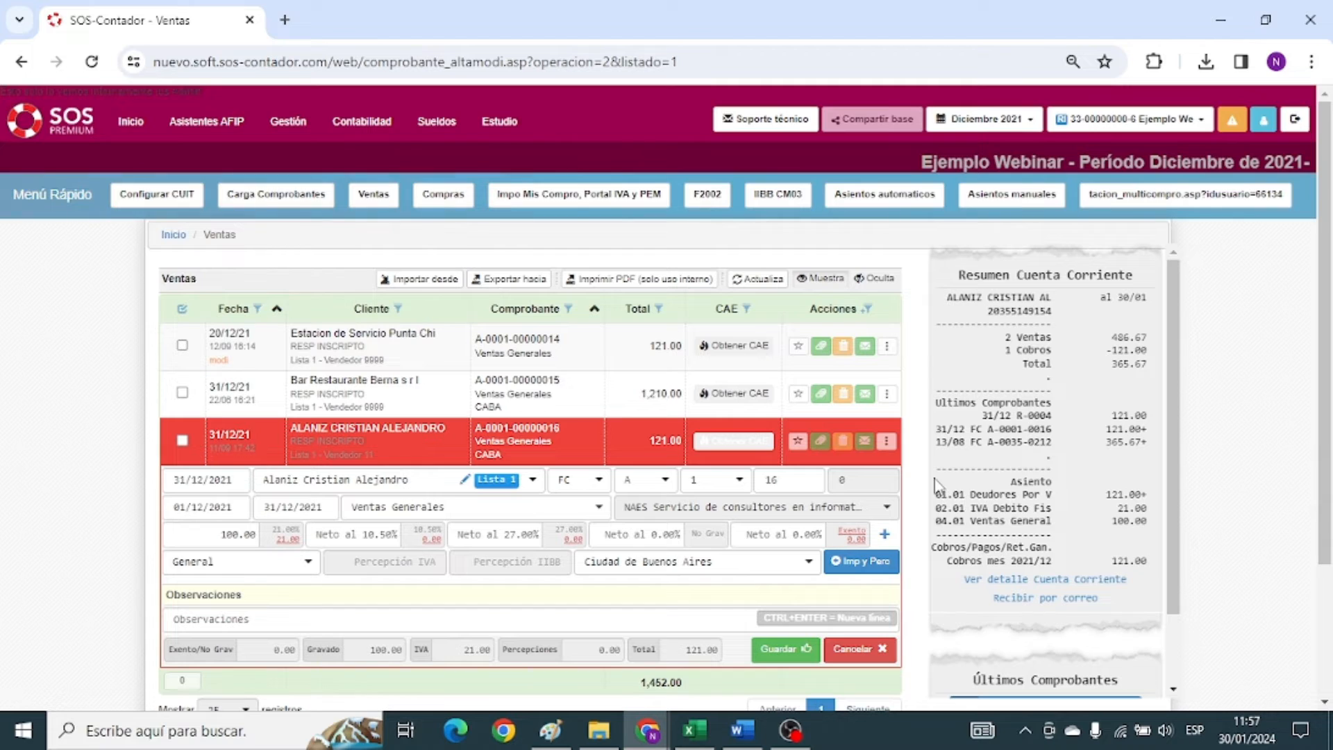
pyautogui.moveTo(946, 469); pyautogui.dragTo(1158, 528)
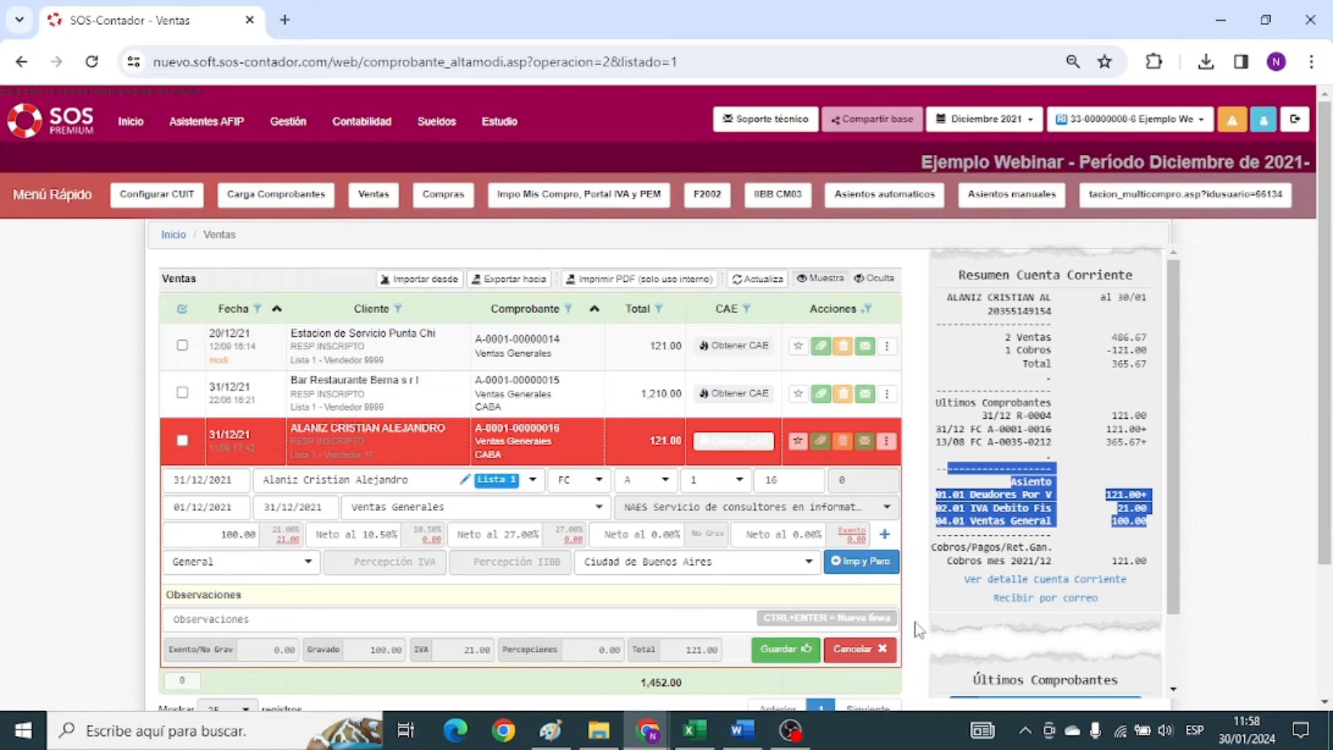
pyautogui.moveTo(976, 560); pyautogui.dragTo(1050, 556)
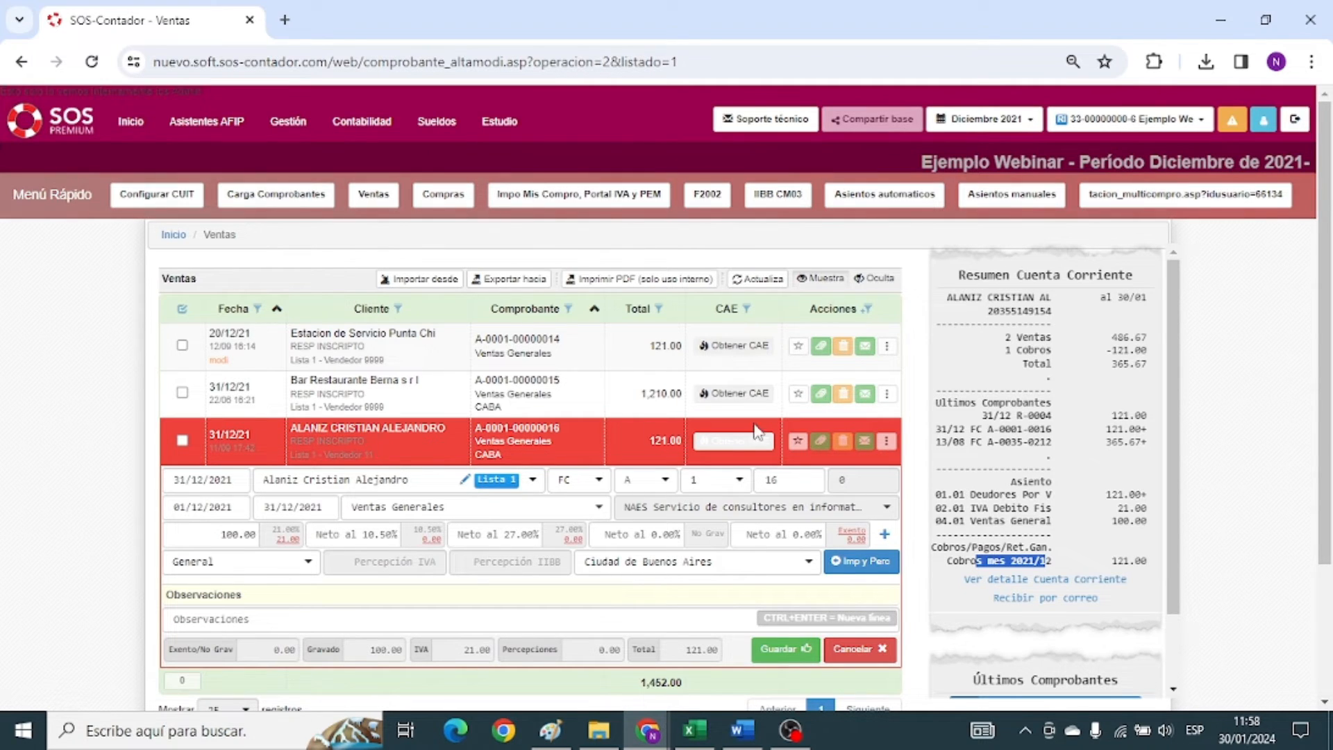
pyautogui.moveTo(977, 275); pyautogui.dragTo(1130, 276)
pyautogui.scroll(-3, 1007, 431)
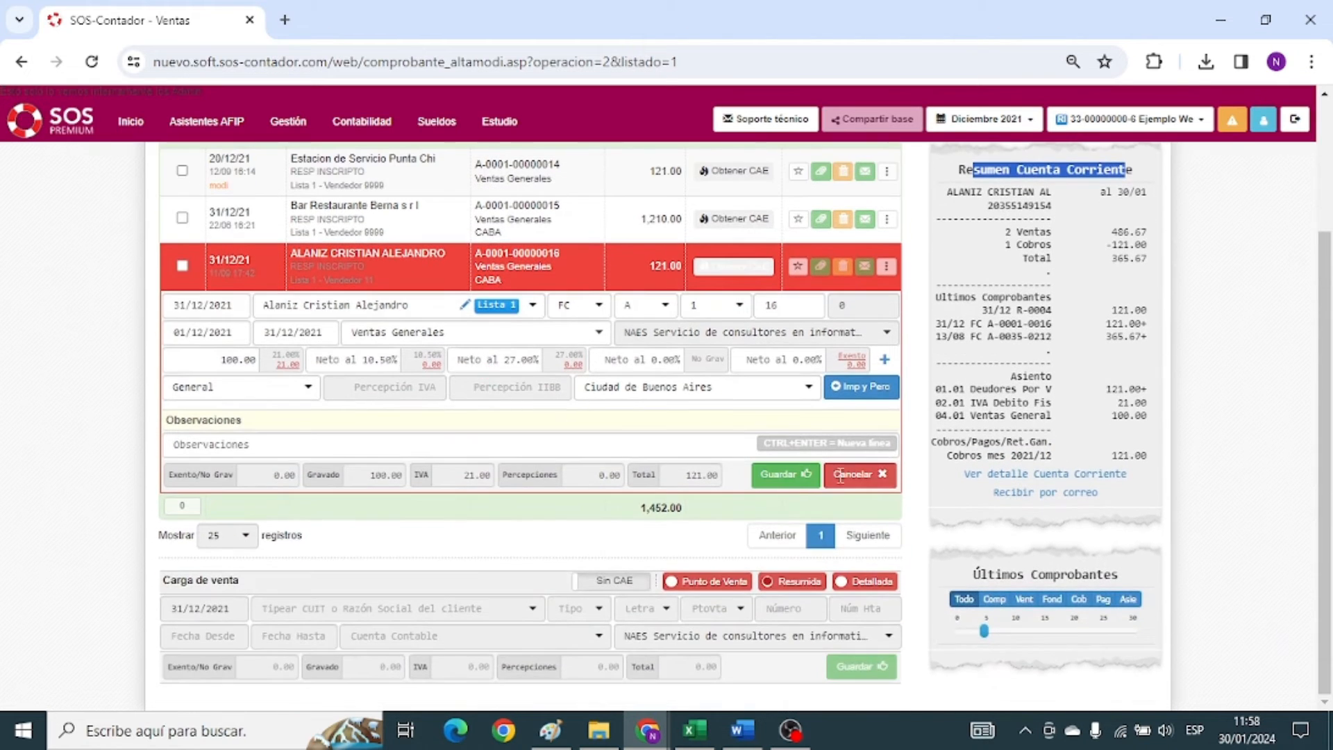
pyautogui.click(880, 477)
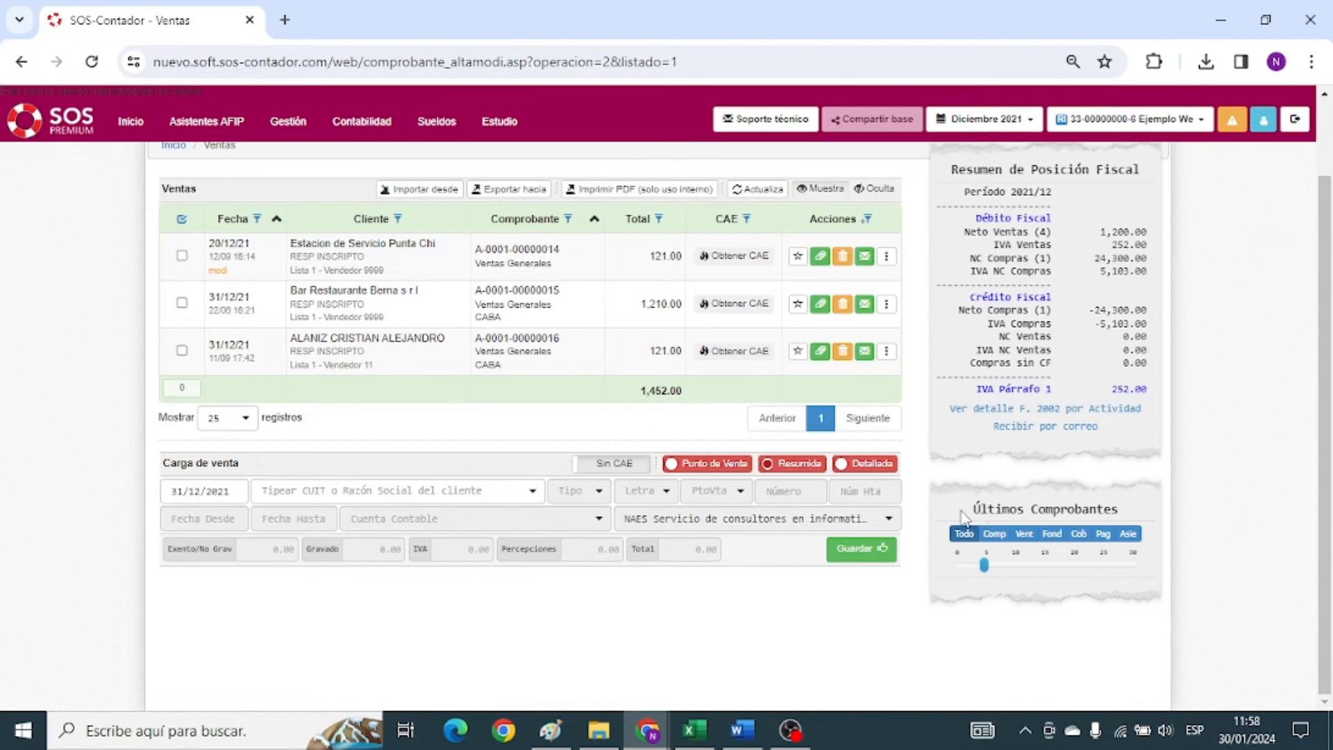
# Review the Últimos Comprobantes summary, the records-per-page choices and the export formats of the sales listing without choosing any.
pyautogui.moveTo(962, 518); pyautogui.dragTo(1125, 512)
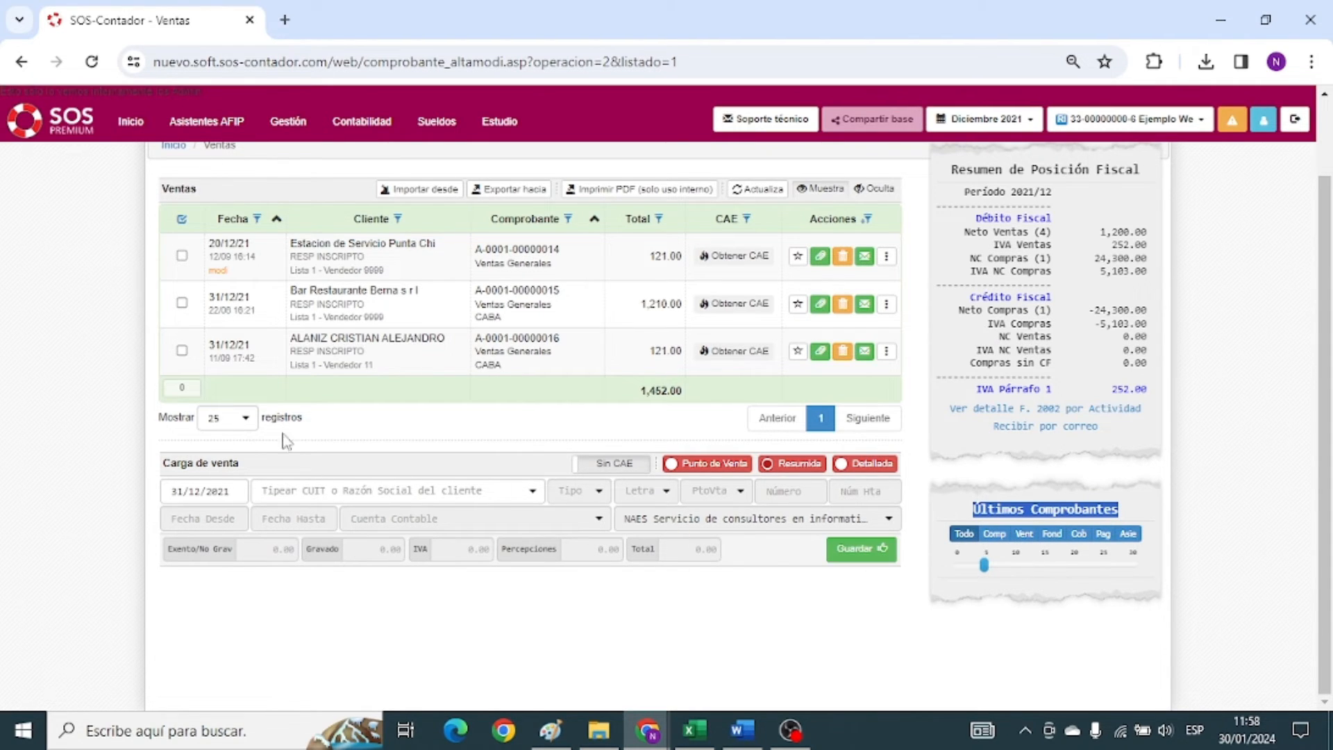
pyautogui.click(227, 417)
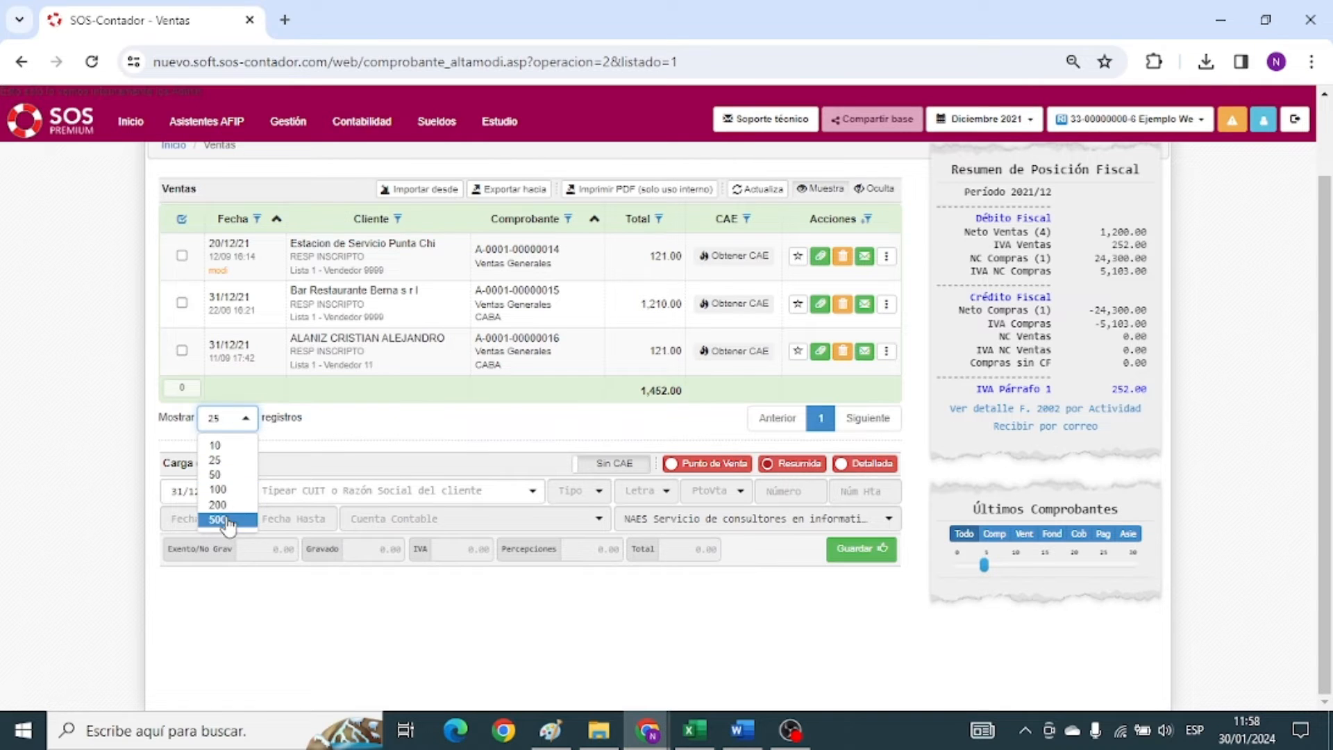
pyautogui.click(412, 432)
pyautogui.scroll(2, 384, 450)
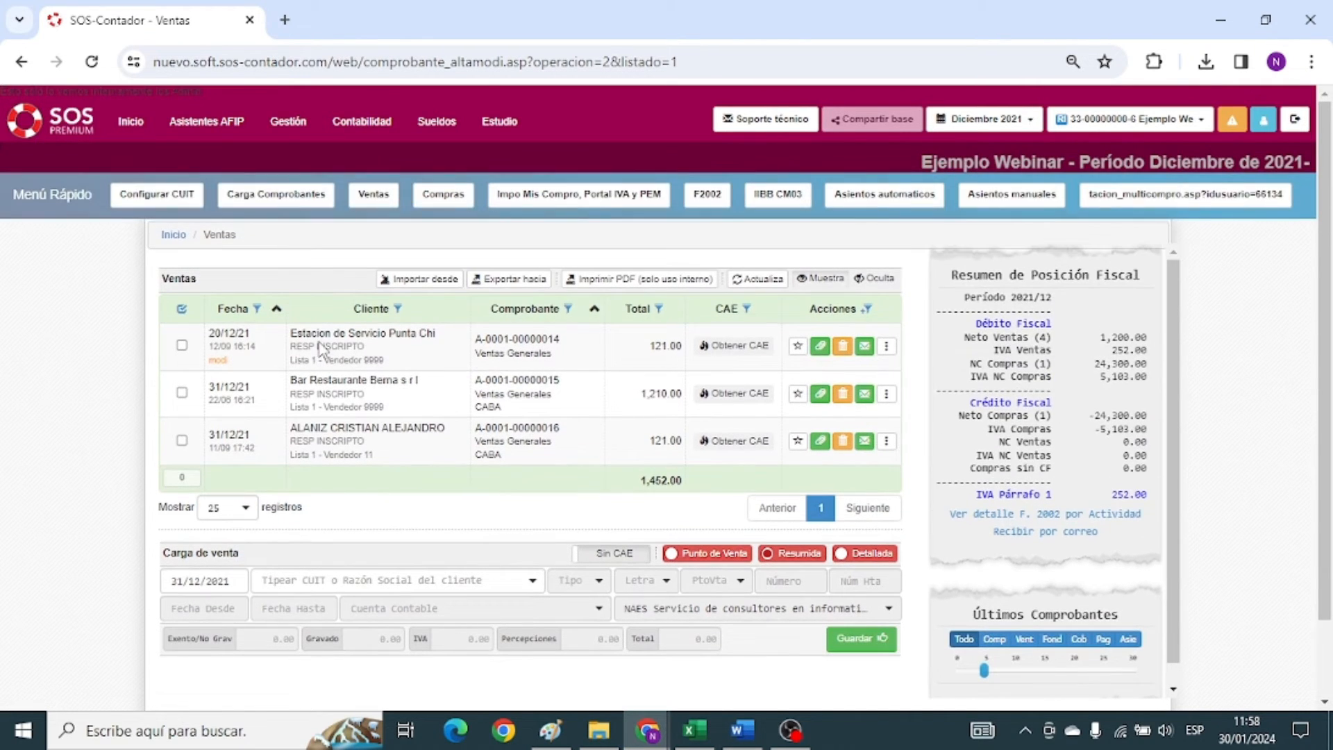
pyautogui.click(516, 281)
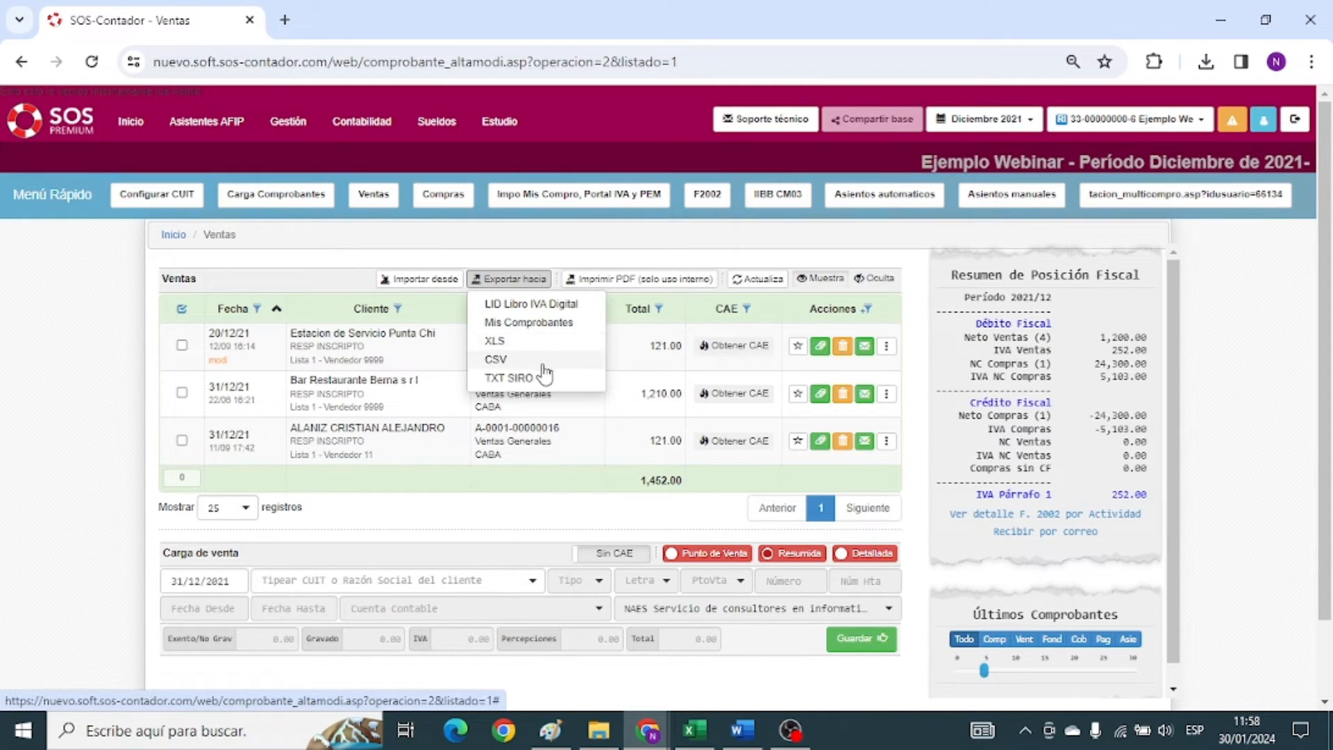
pyautogui.click(479, 233)
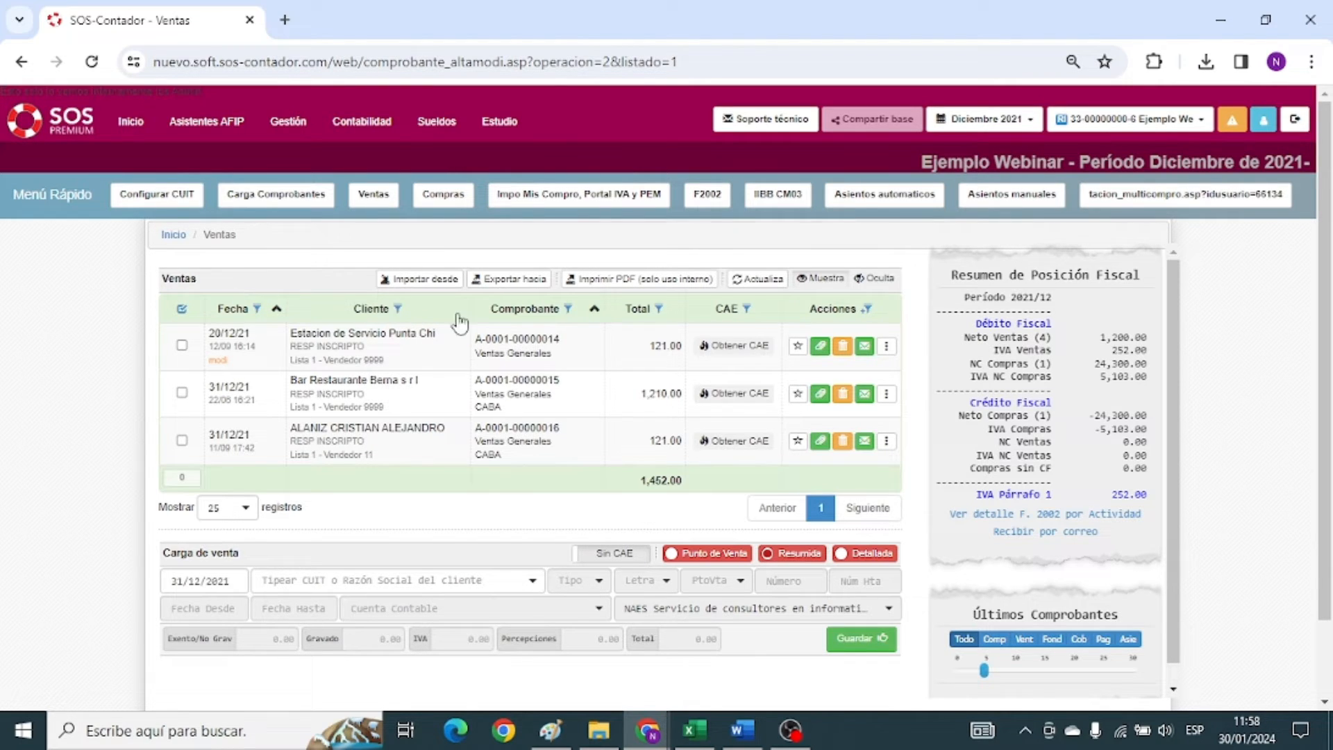
# Filter the sales listing by date from 01/12/2020 to 31/12/2021, and reset the date filter after reviewing the vouchers.
pyautogui.click(258, 309)
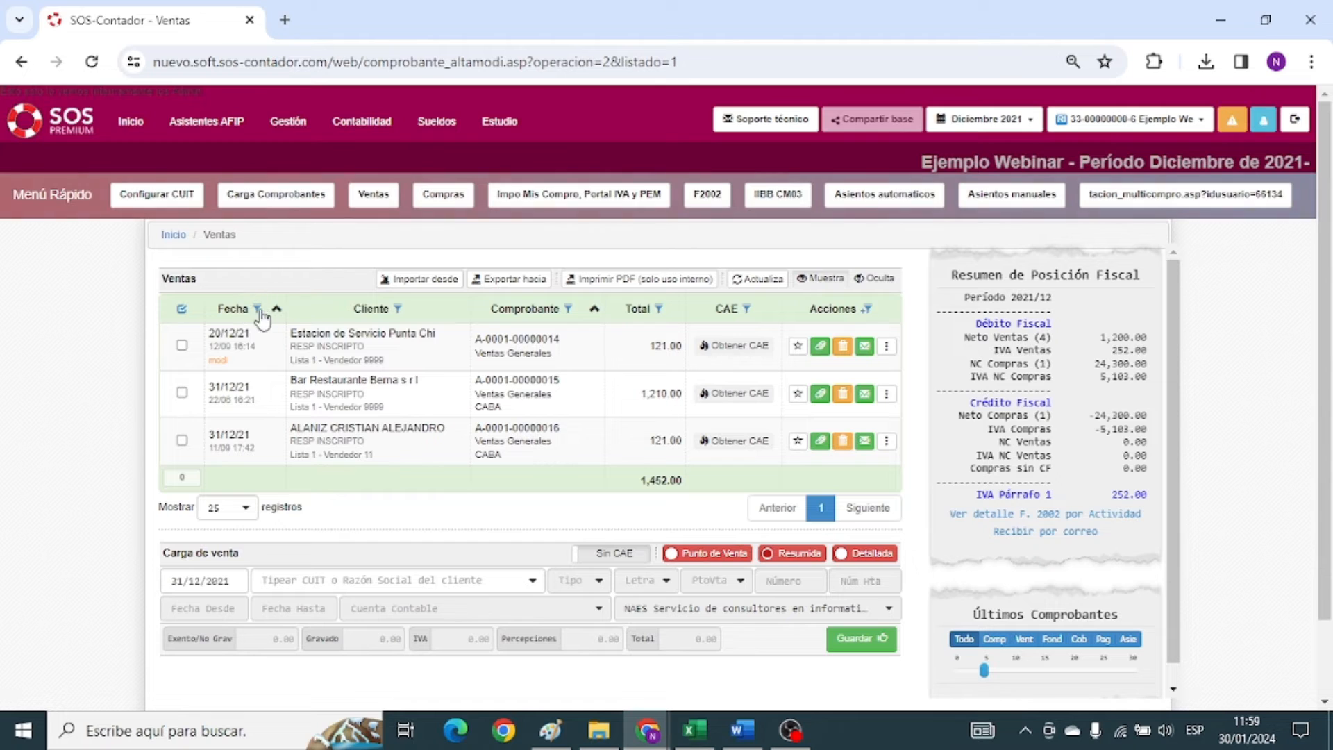
pyautogui.moveTo(261, 313)
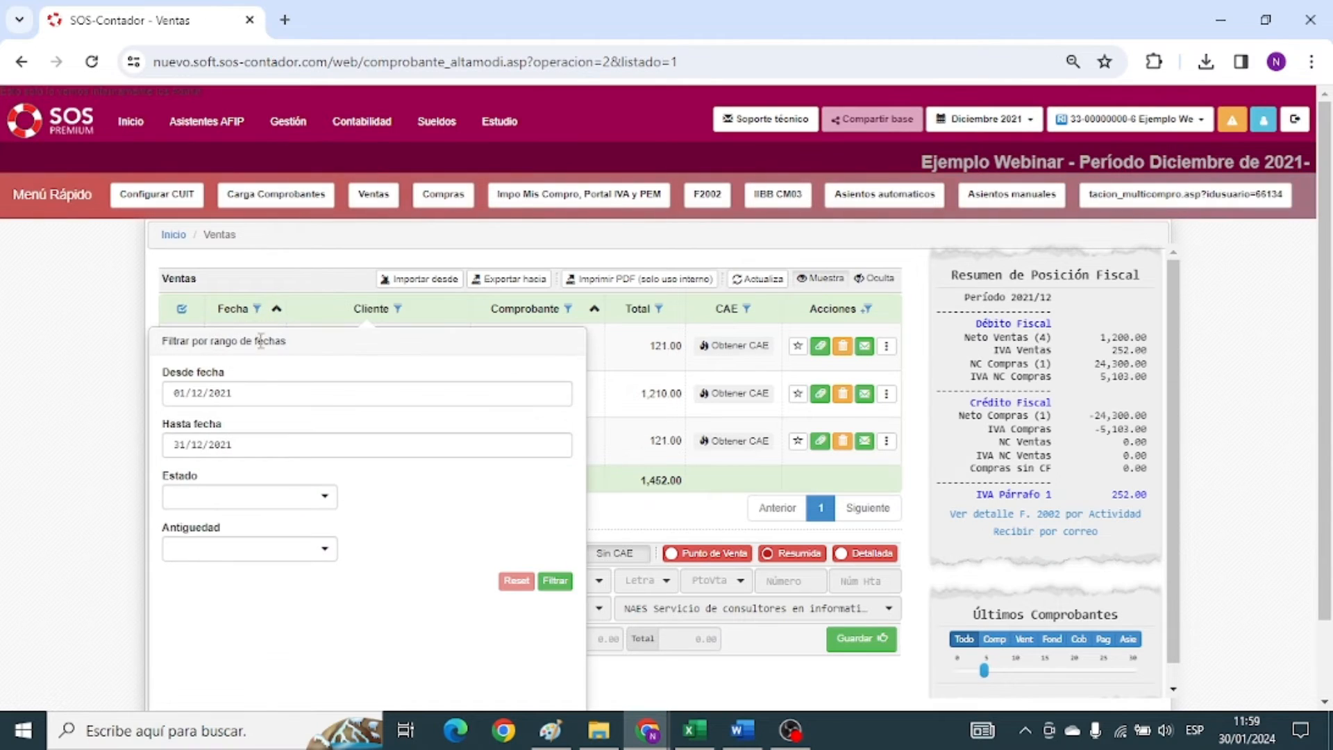
pyautogui.click(242, 392)
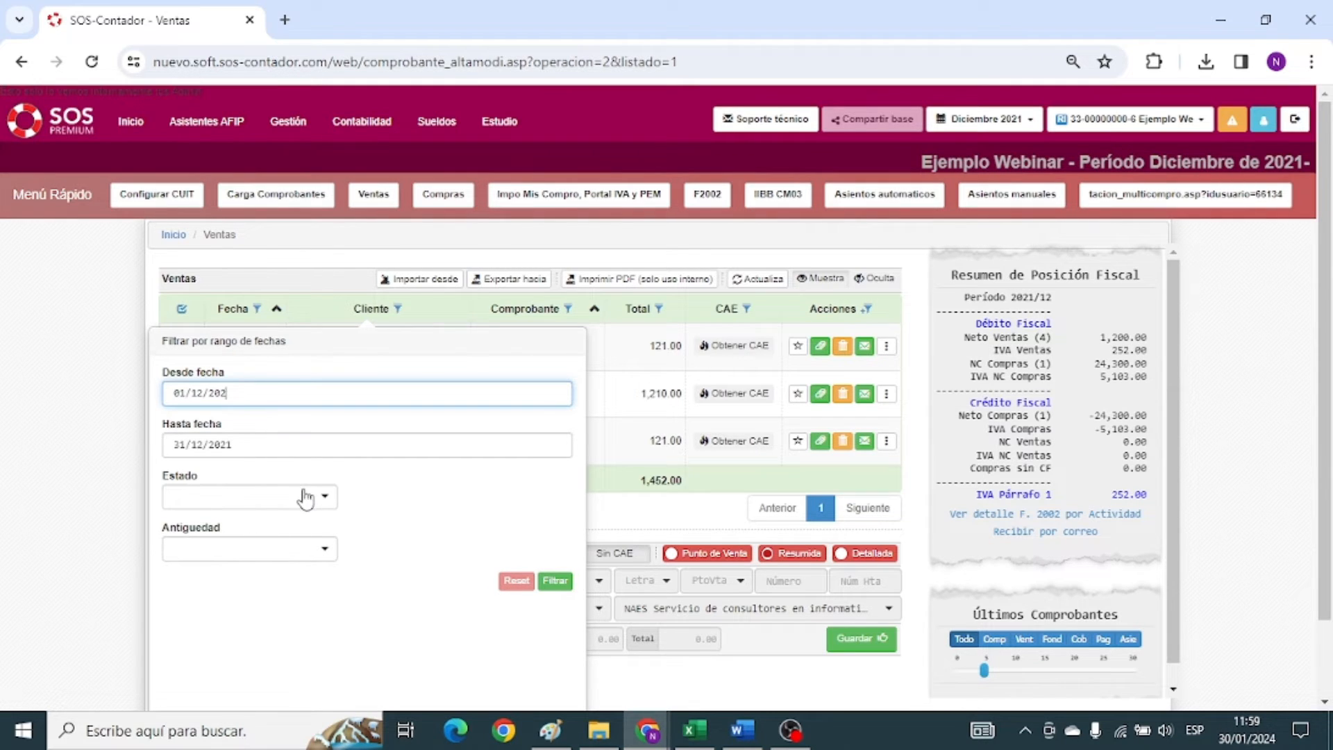
pyautogui.click(555, 580)
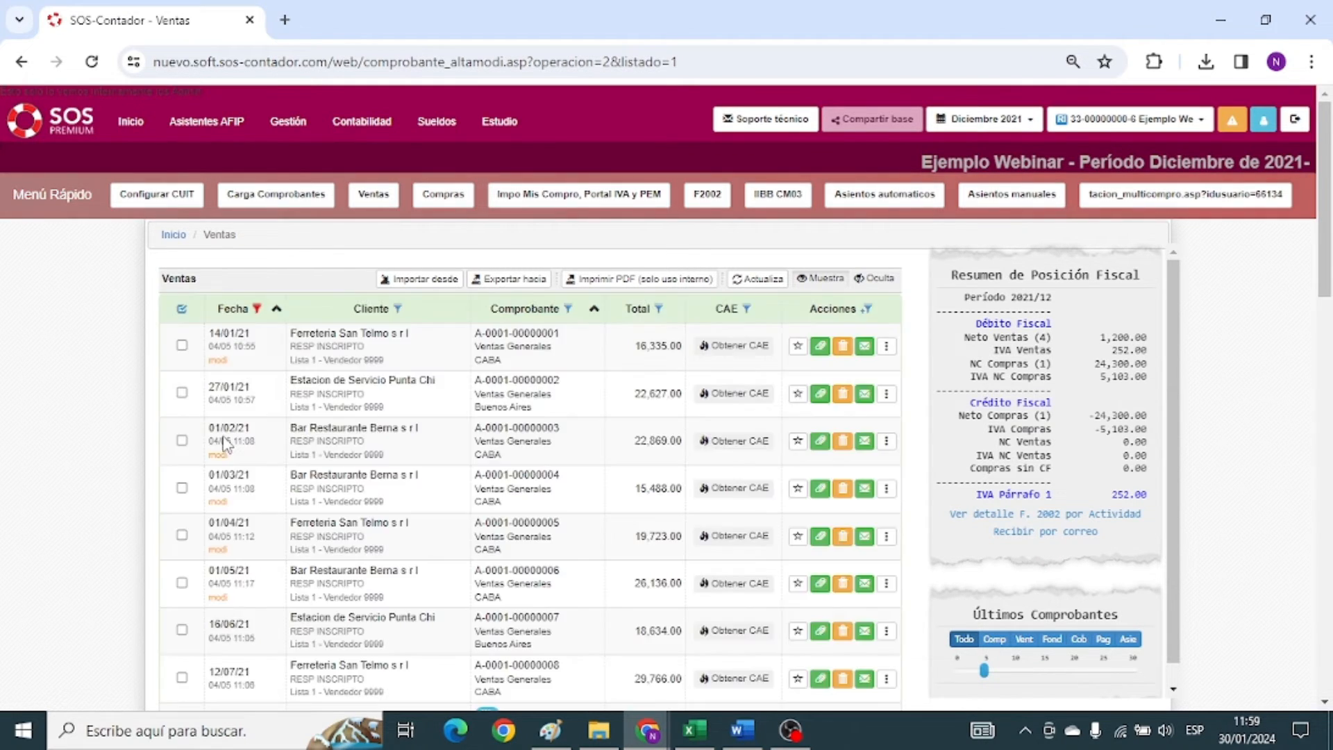
pyautogui.scroll(-10, 377, 357)
pyautogui.scroll(-9, 371, 361)
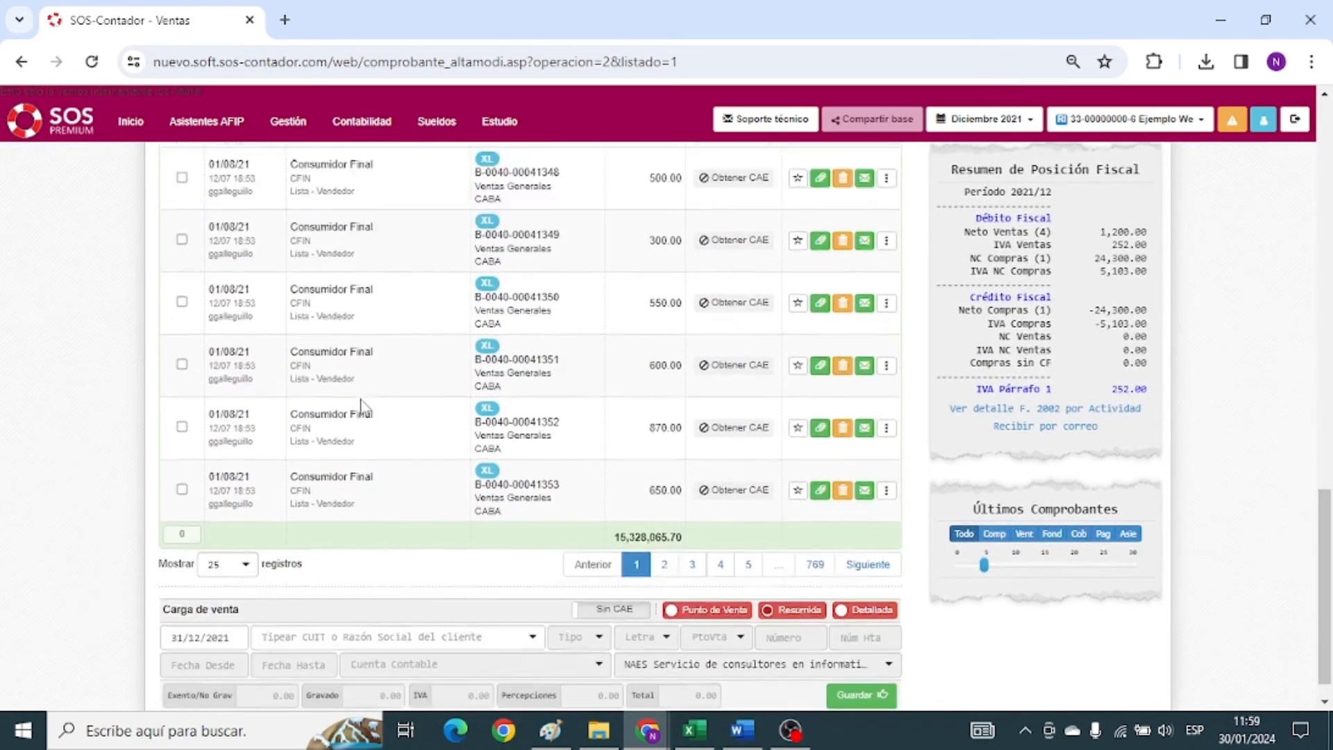
pyautogui.scroll(18, 363, 403)
pyautogui.click(258, 309)
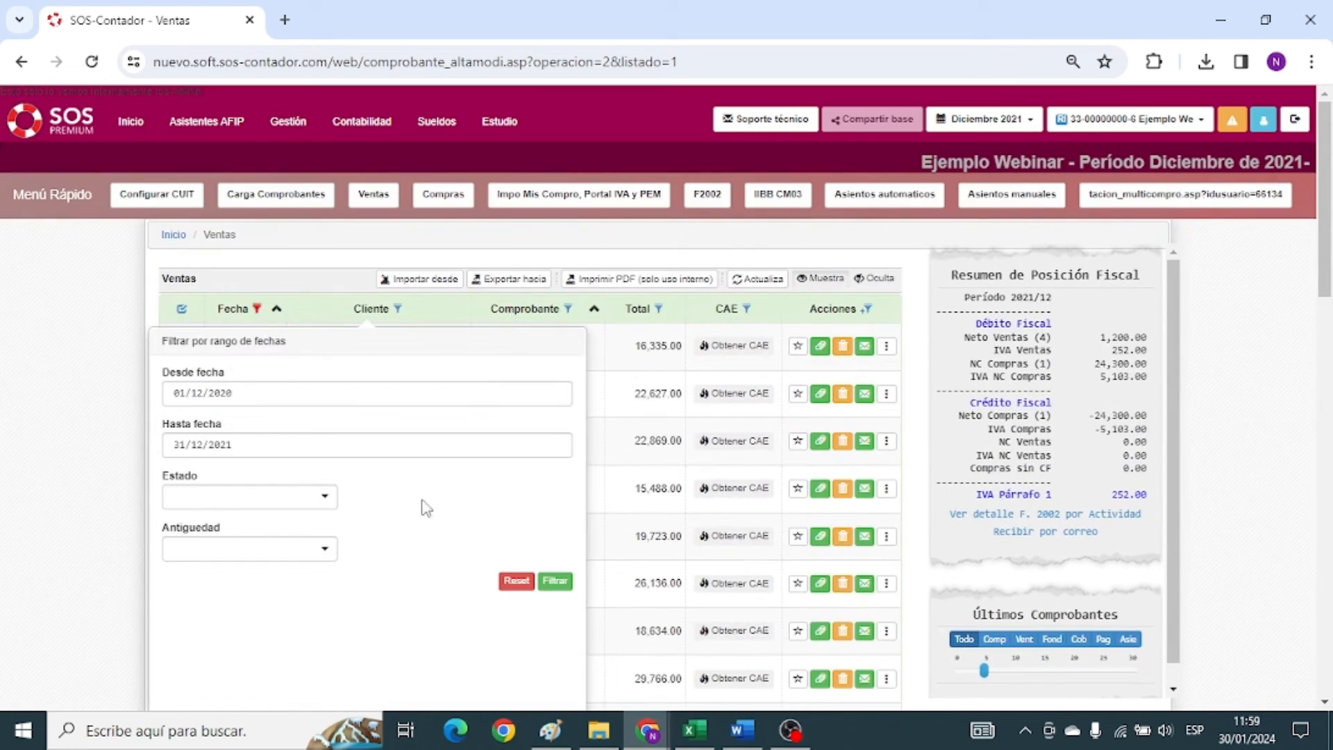
pyautogui.click(516, 578)
# Filter the sales listing by the client of the last sale, and reset the client filter.
pyautogui.moveTo(292, 428); pyautogui.dragTo(420, 429)
pyautogui.click(378, 341)
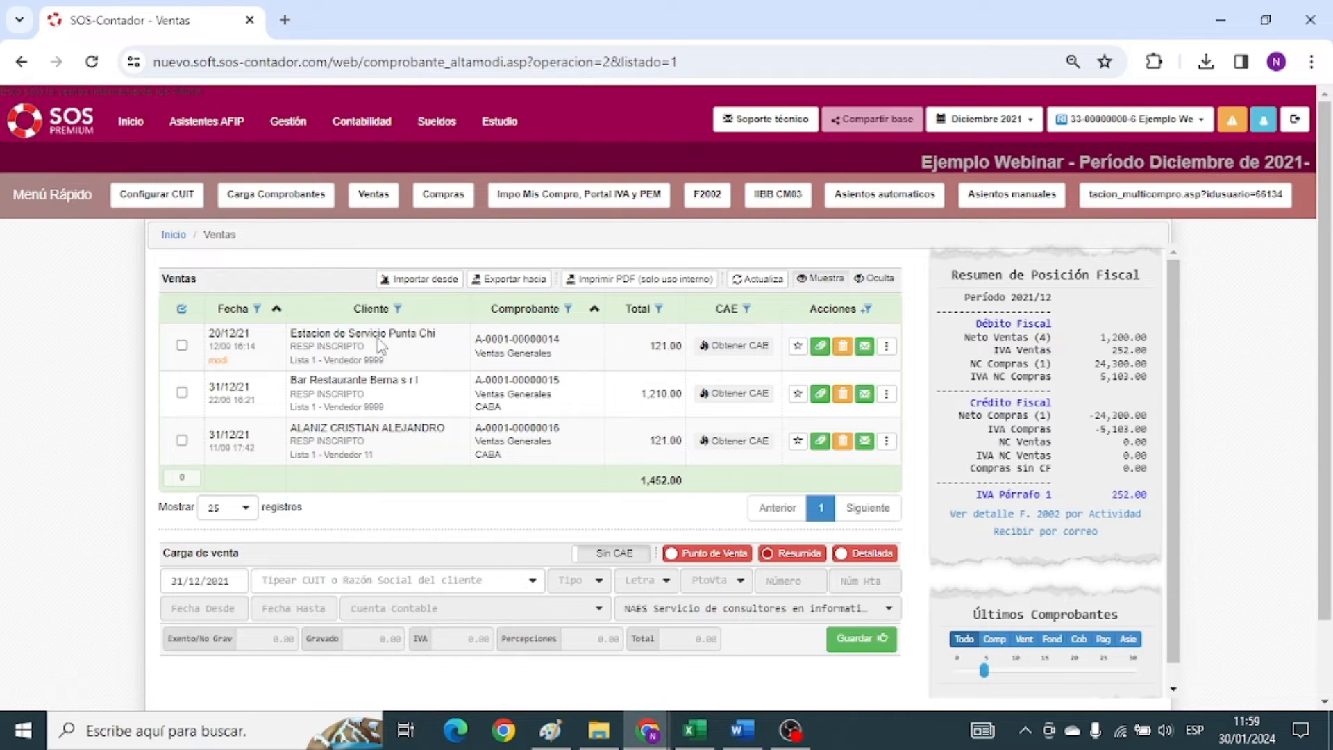
pyautogui.click(397, 308)
pyautogui.click(305, 391)
pyautogui.write('a')
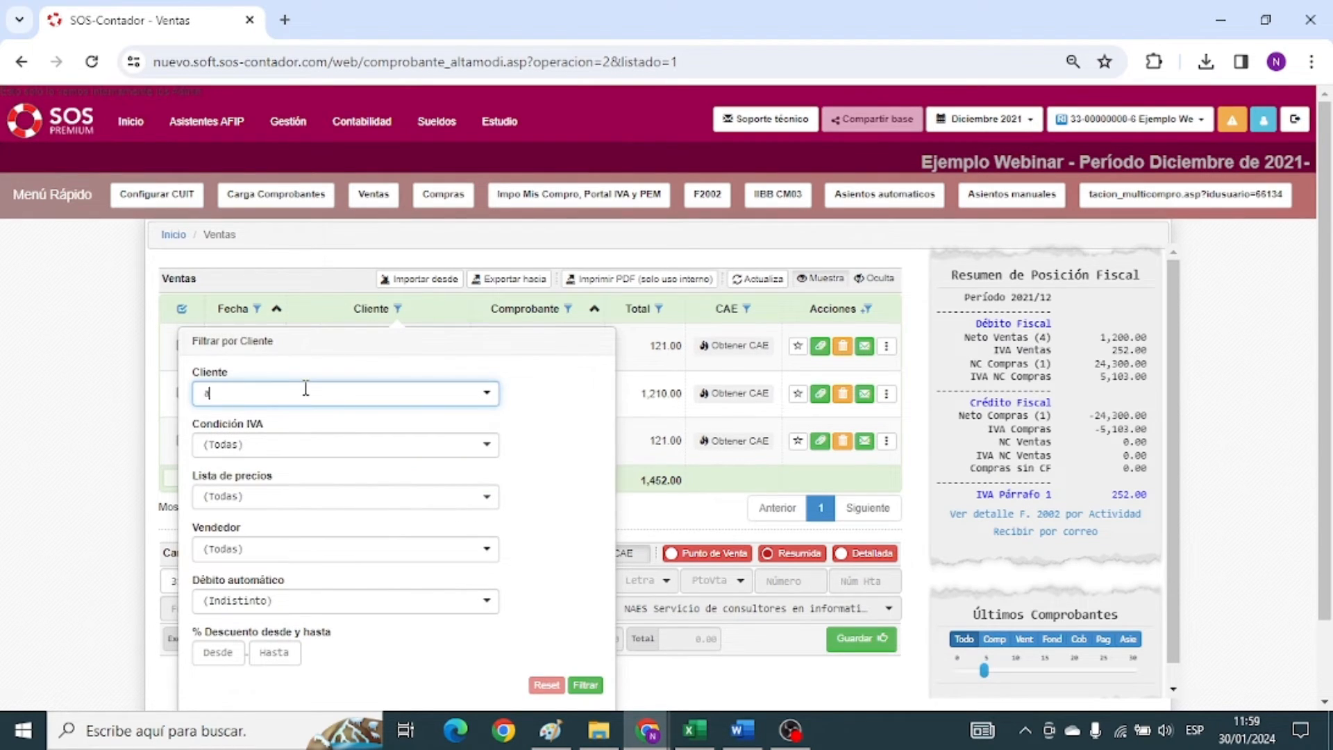
pyautogui.write('lan')
pyautogui.click(309, 427)
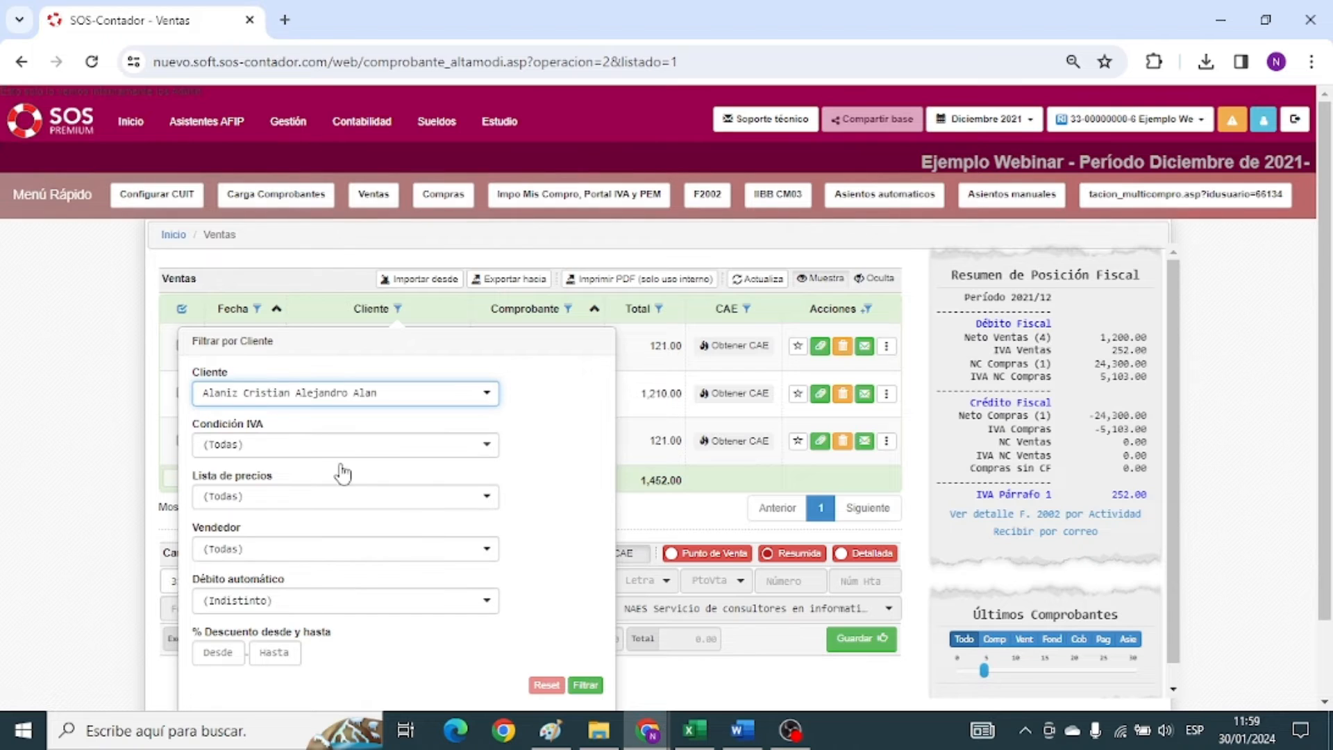
pyautogui.click(585, 685)
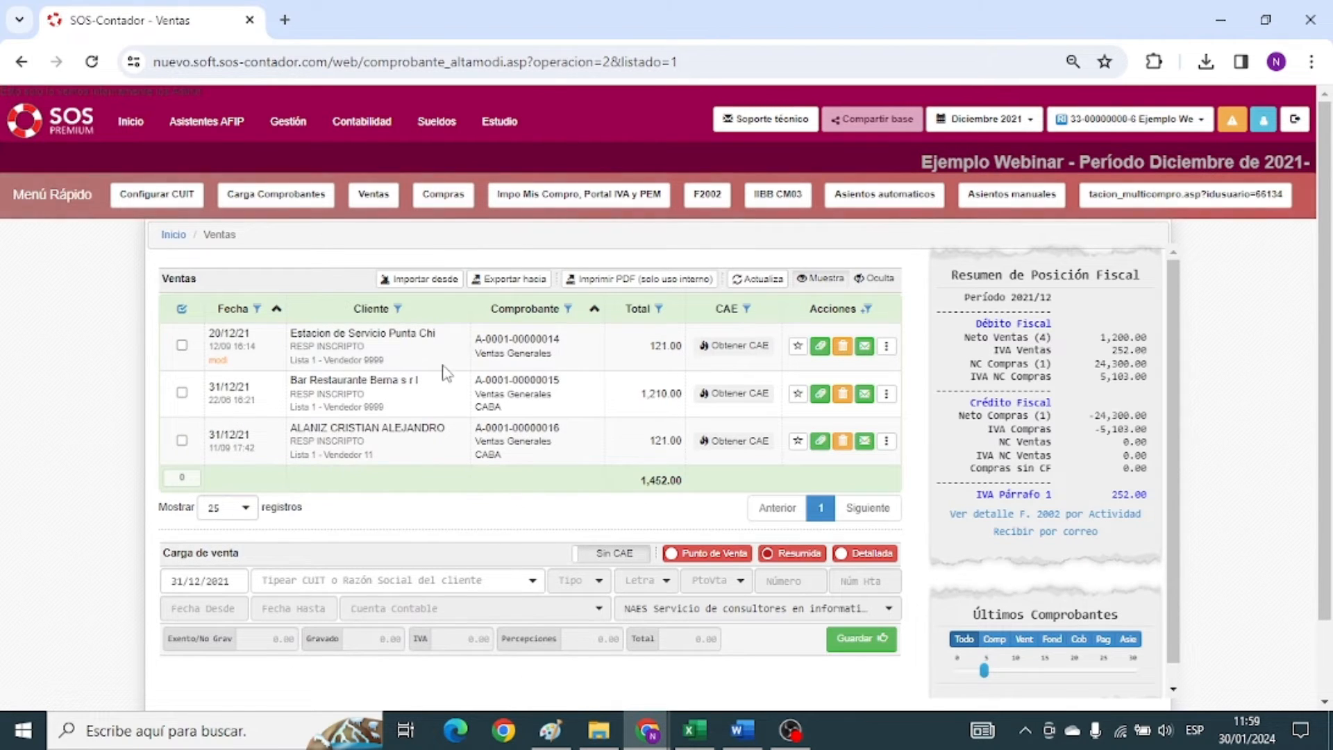
pyautogui.click(397, 308)
pyautogui.click(583, 686)
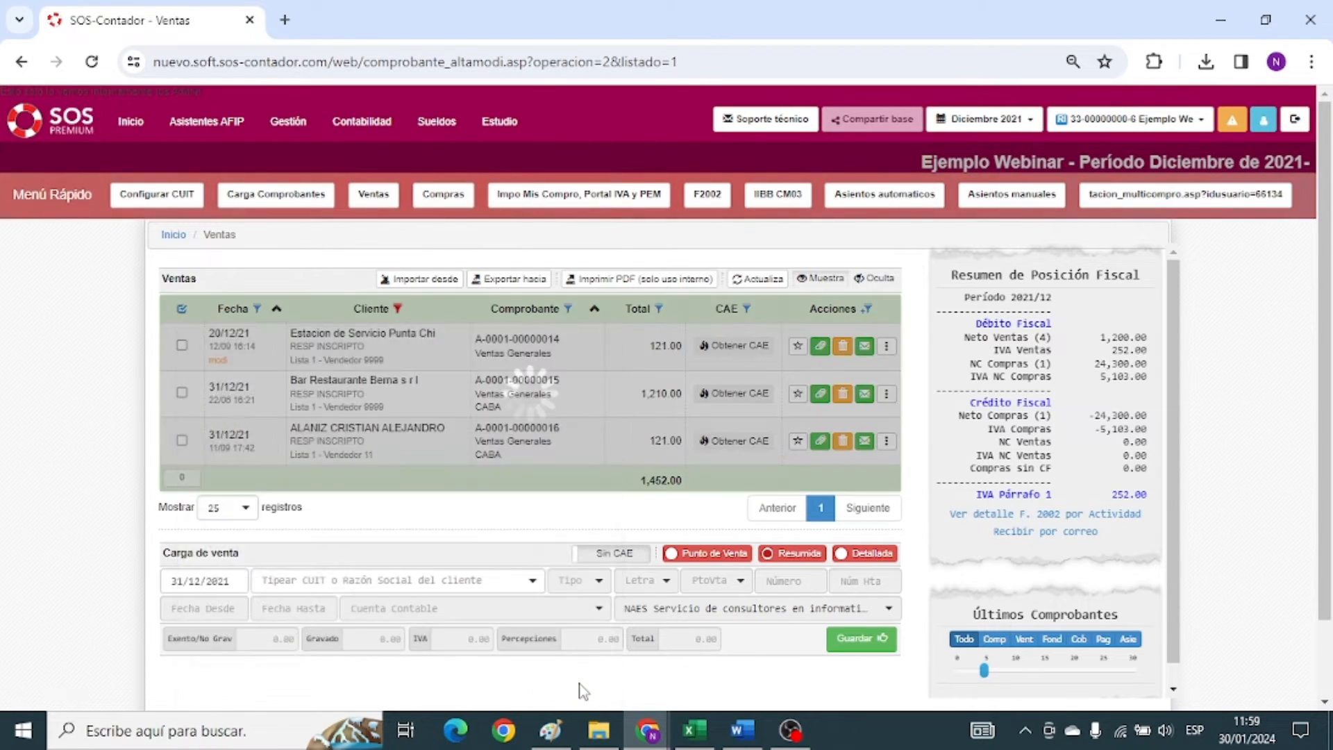
pyautogui.click(397, 308)
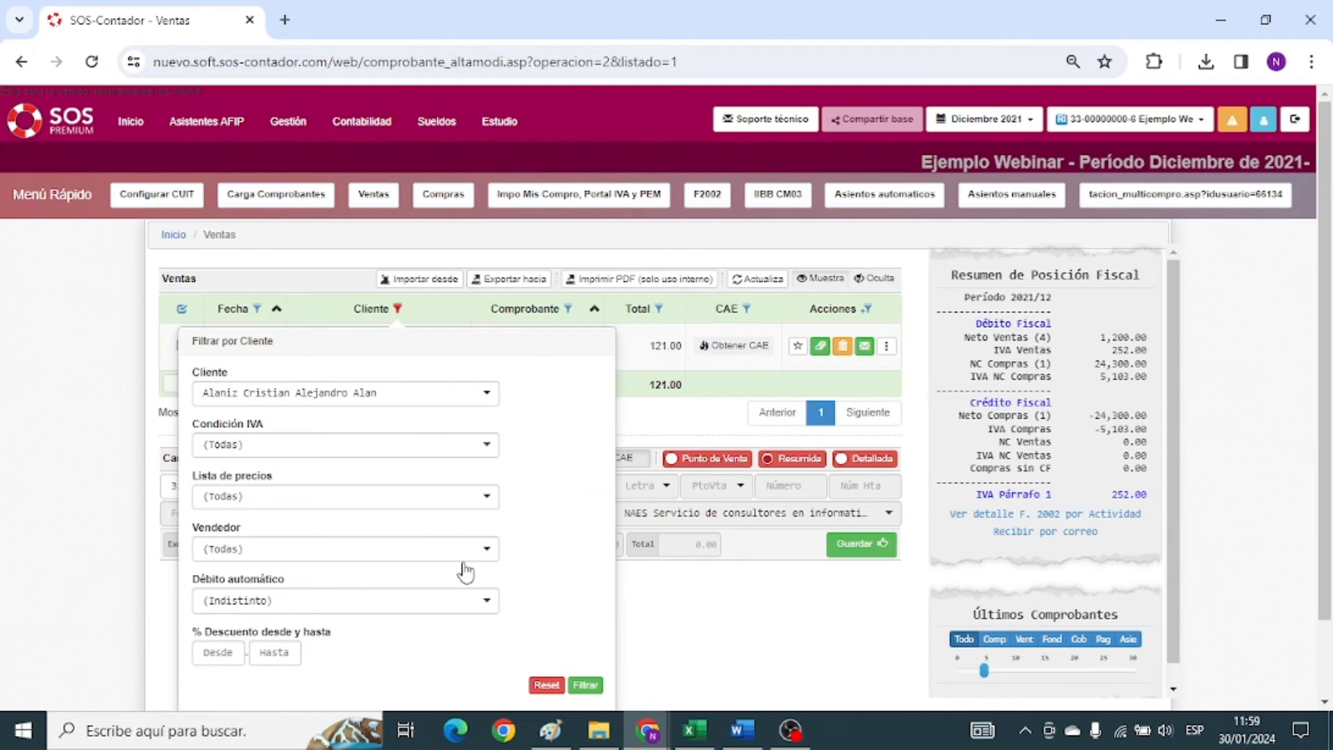
pyautogui.click(546, 685)
# Examine the voucher type, letter, total value and CAE filter options of the sales listing without applying any.
pyautogui.click(568, 308)
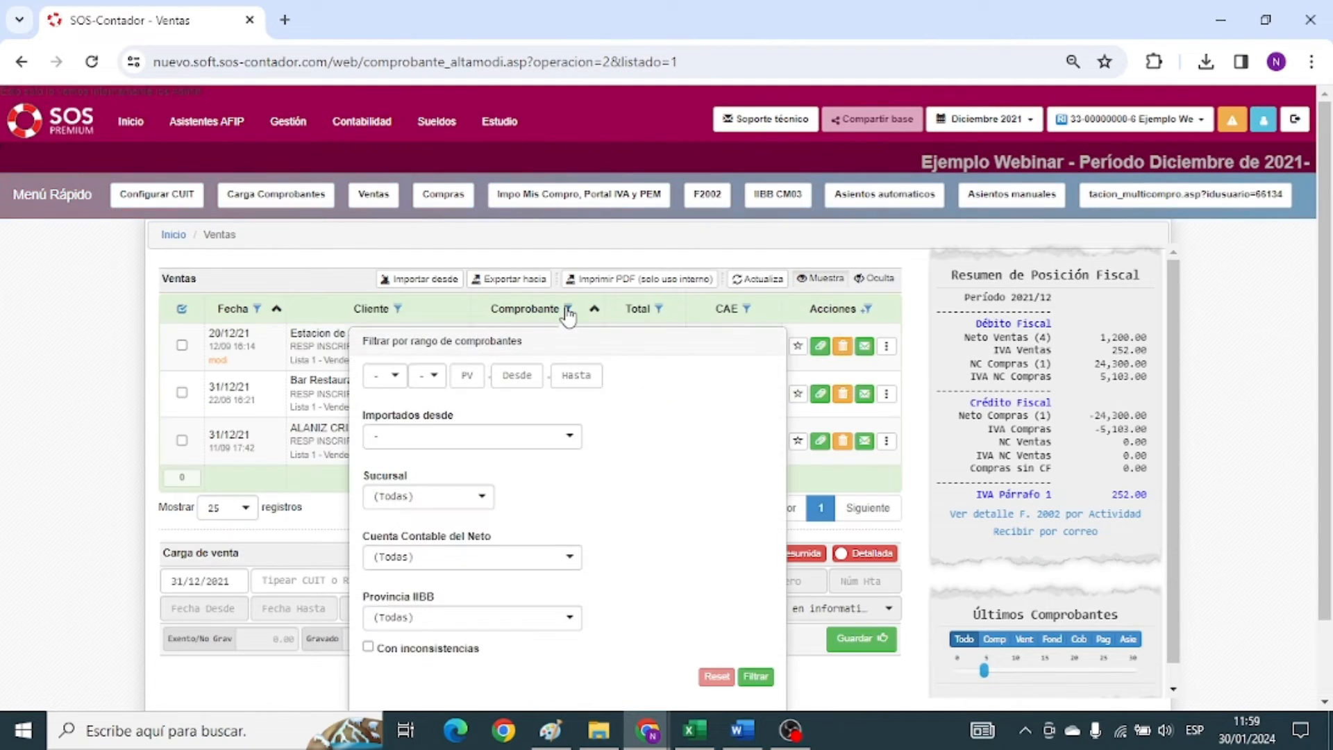
pyautogui.click(382, 376)
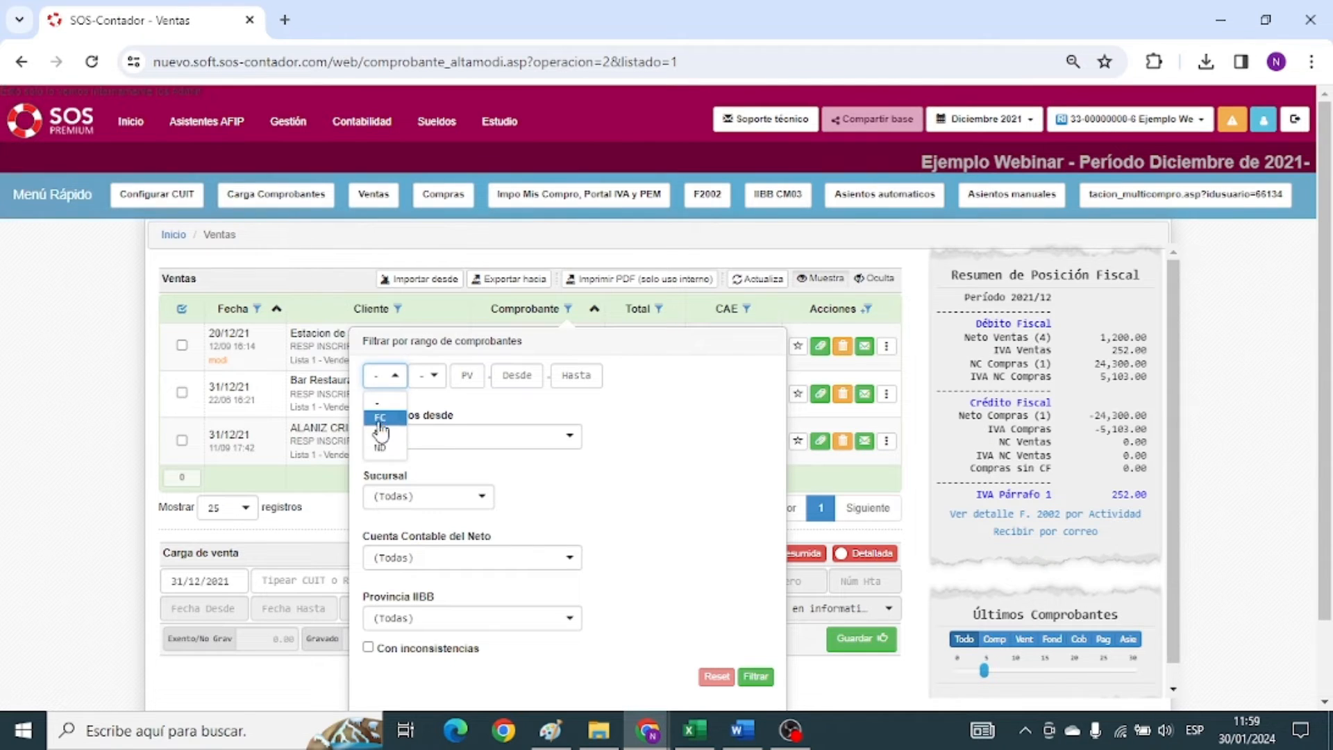
pyautogui.click(377, 403)
pyautogui.click(427, 376)
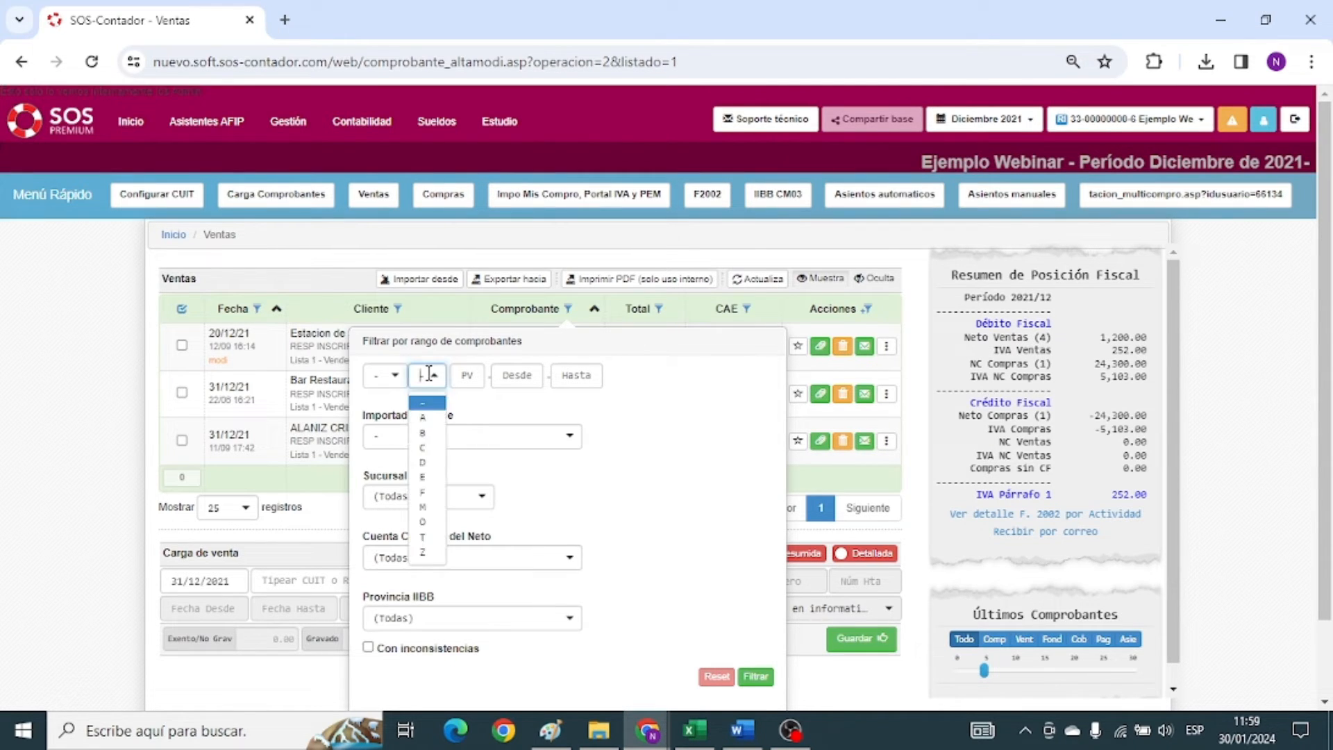
pyautogui.click(641, 458)
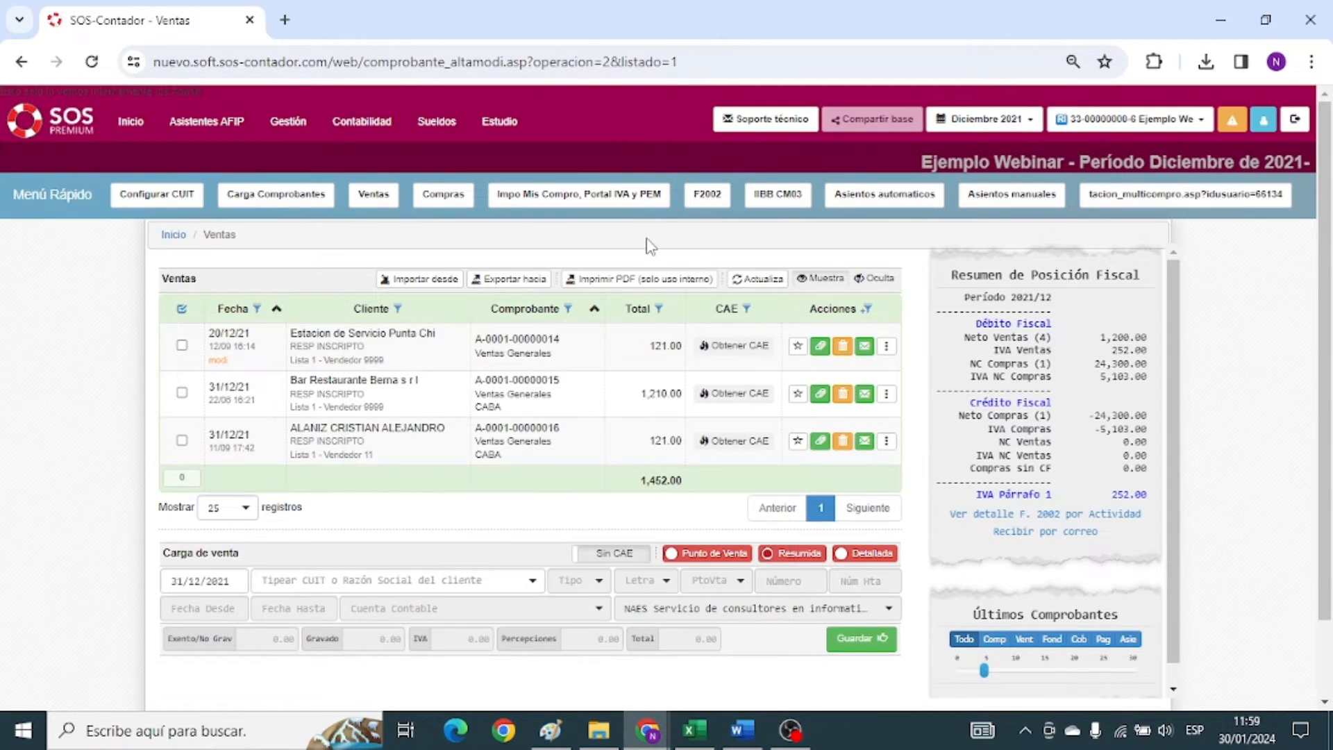
pyautogui.click(660, 309)
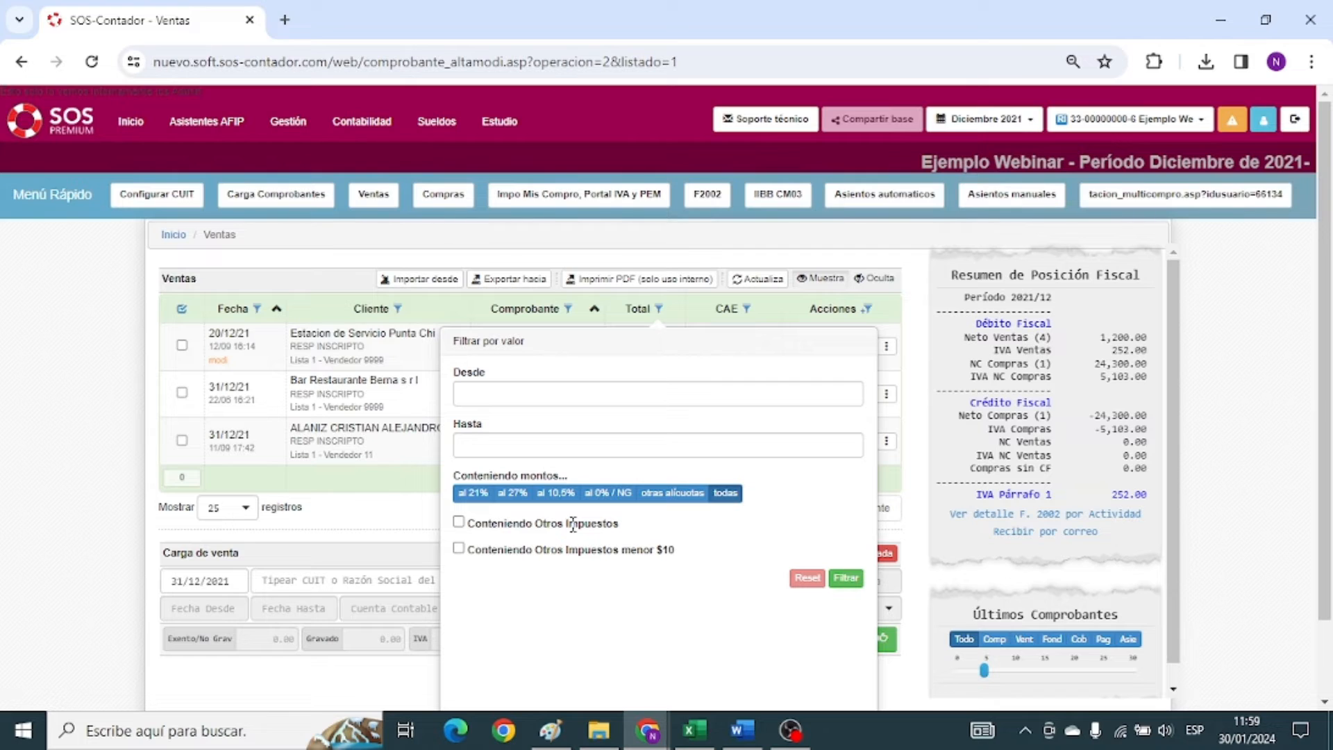
pyautogui.click(746, 309)
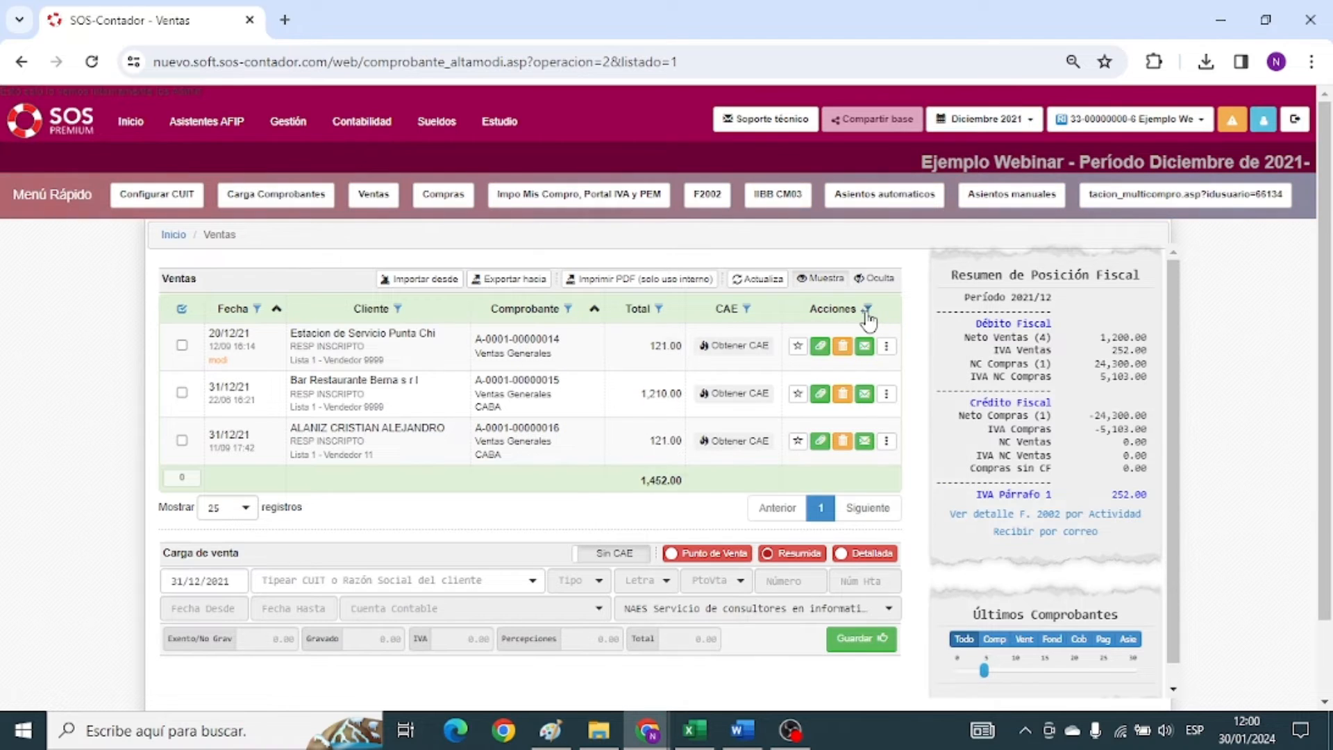
# Examine the Estado de Asociación choices among the additional filters, close them unapplied, and highlight the first sale's total.
pyautogui.click(867, 311)
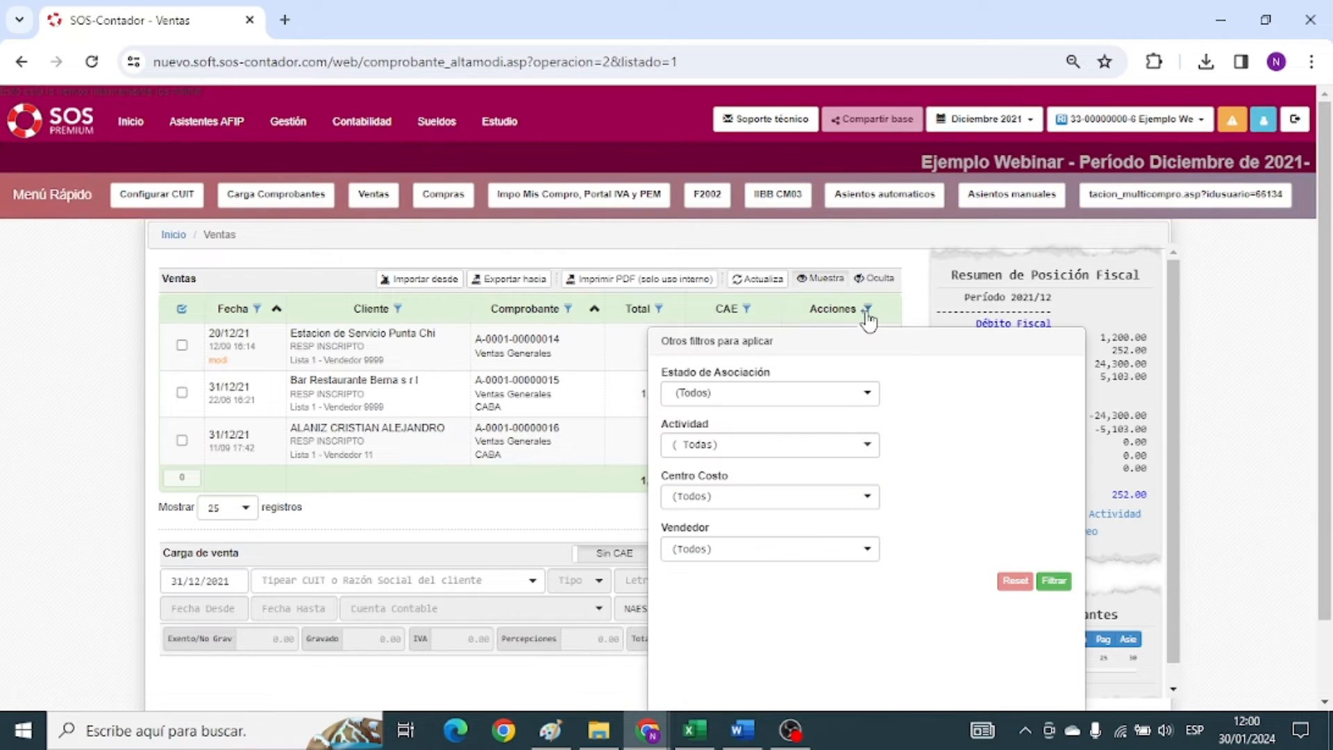
pyautogui.click(830, 391)
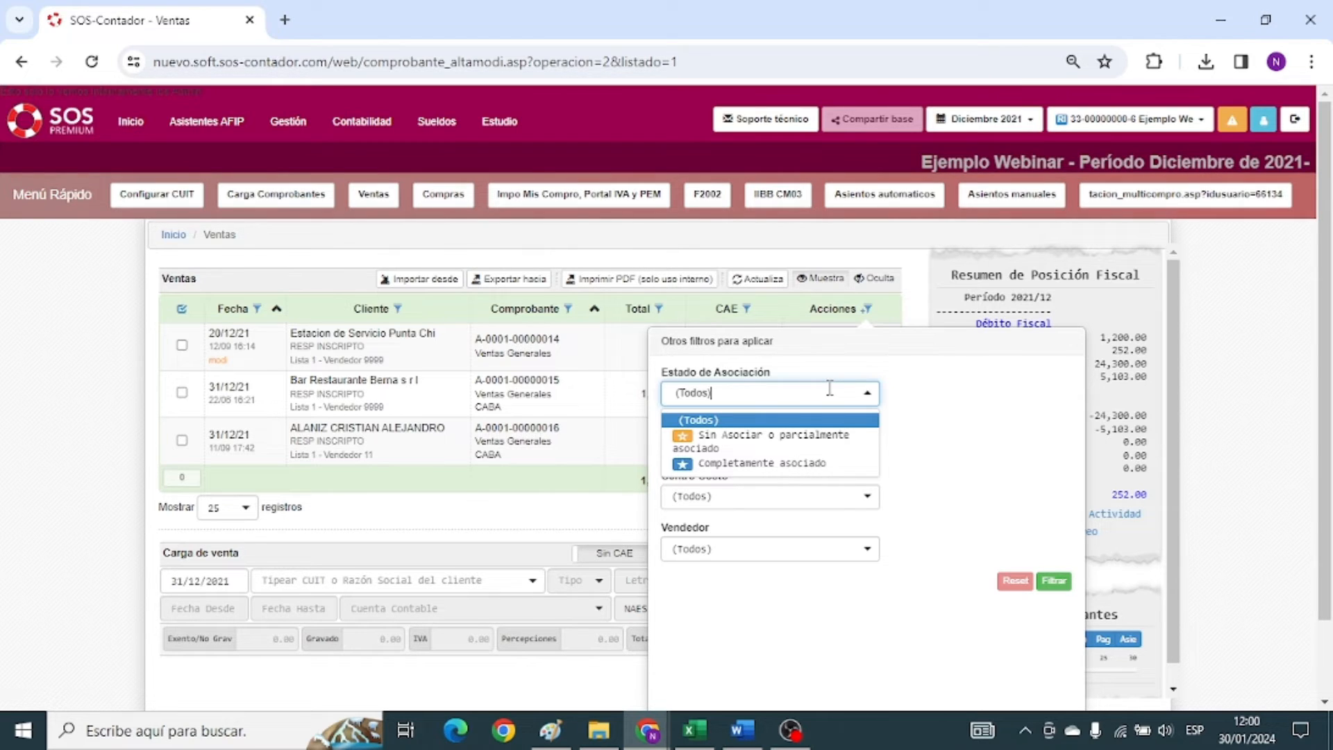
pyautogui.click(681, 232)
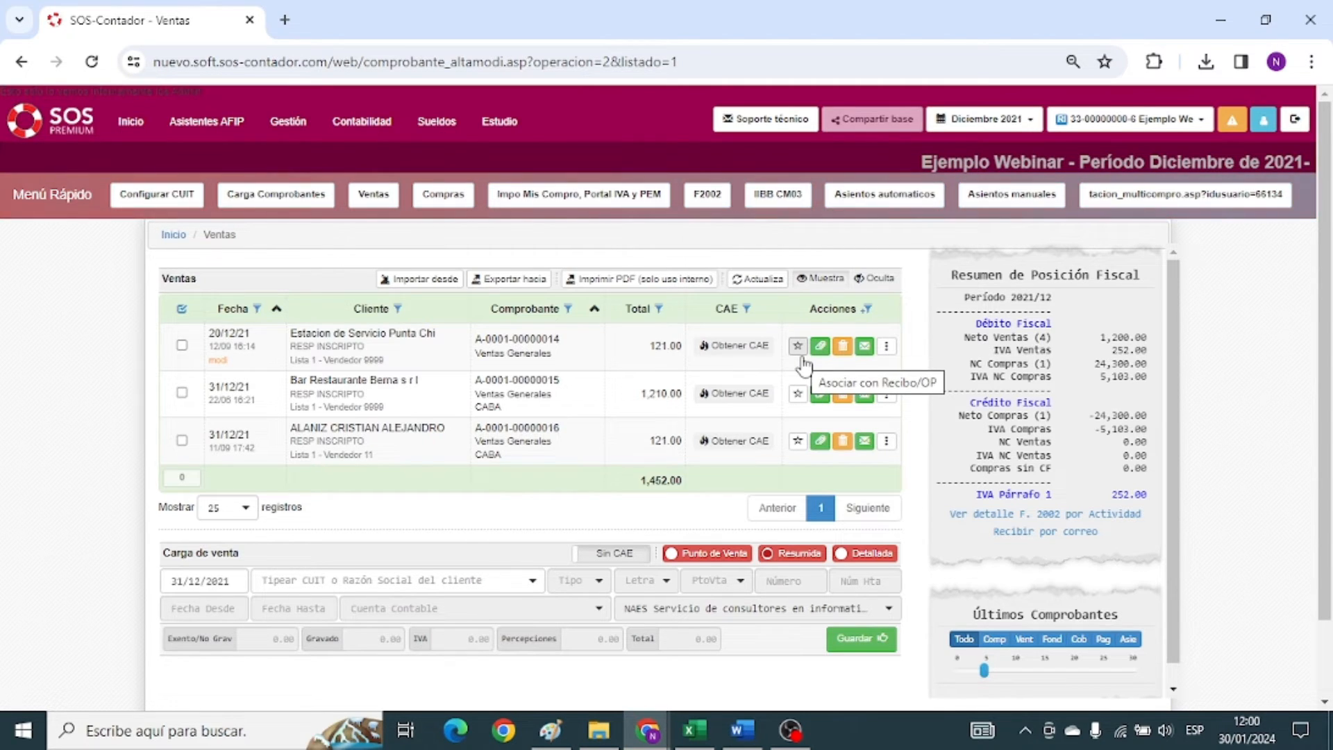
pyautogui.moveTo(640, 347); pyautogui.dragTo(691, 347)
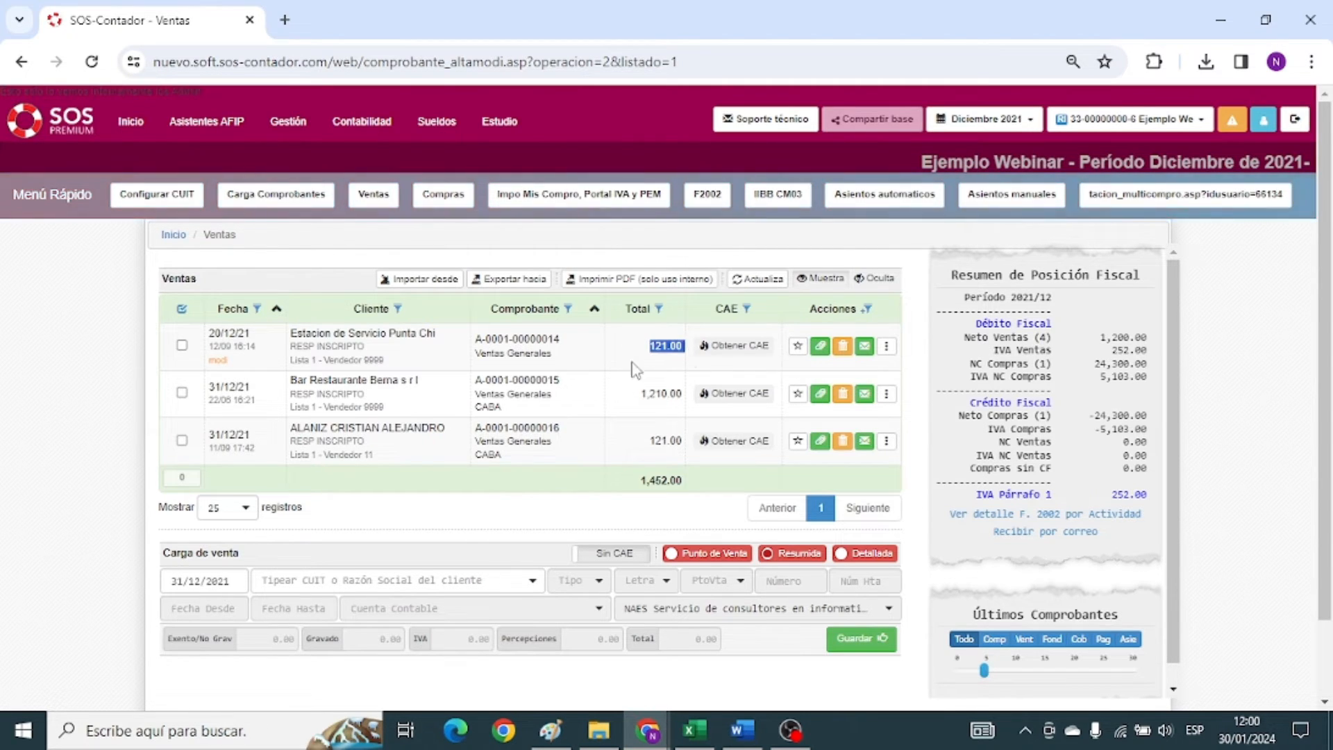
# Register a collection for the first sale from the mass actions, with 0 days and the Caja account.
pyautogui.click(341, 355)
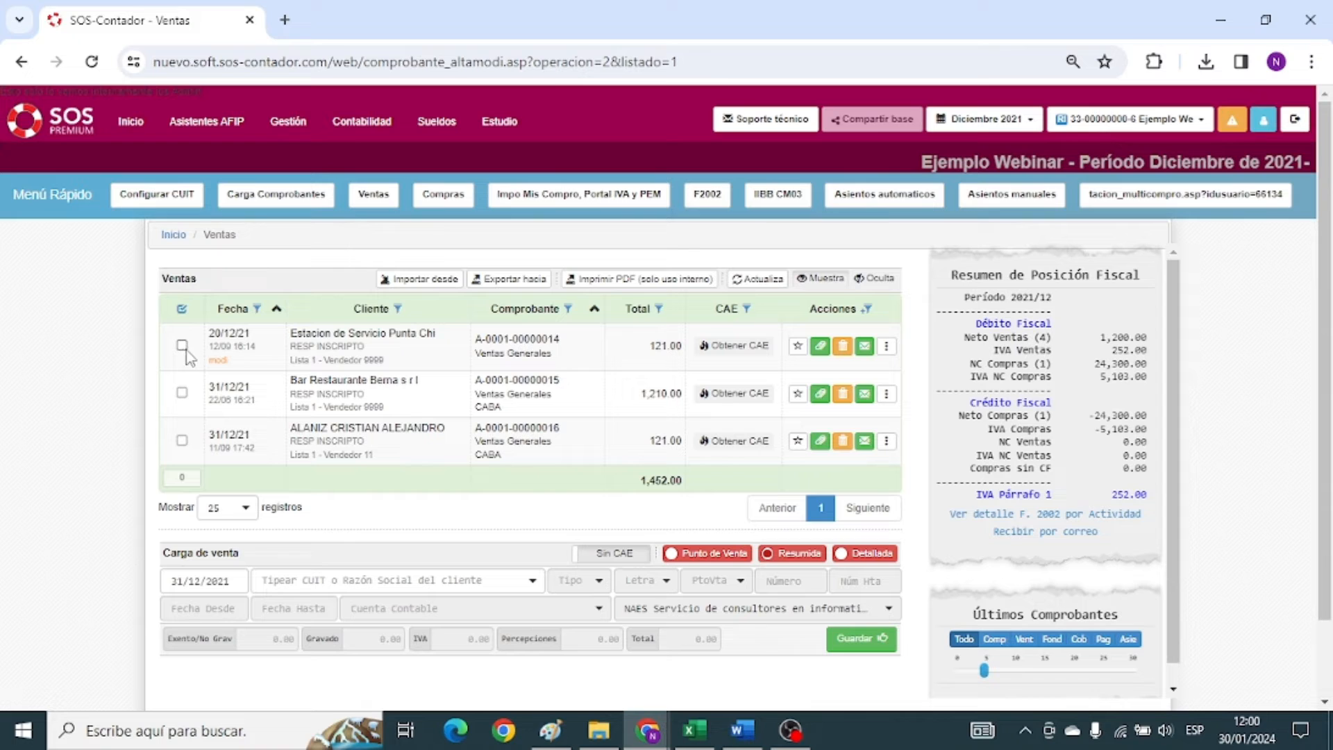
pyautogui.click(181, 347)
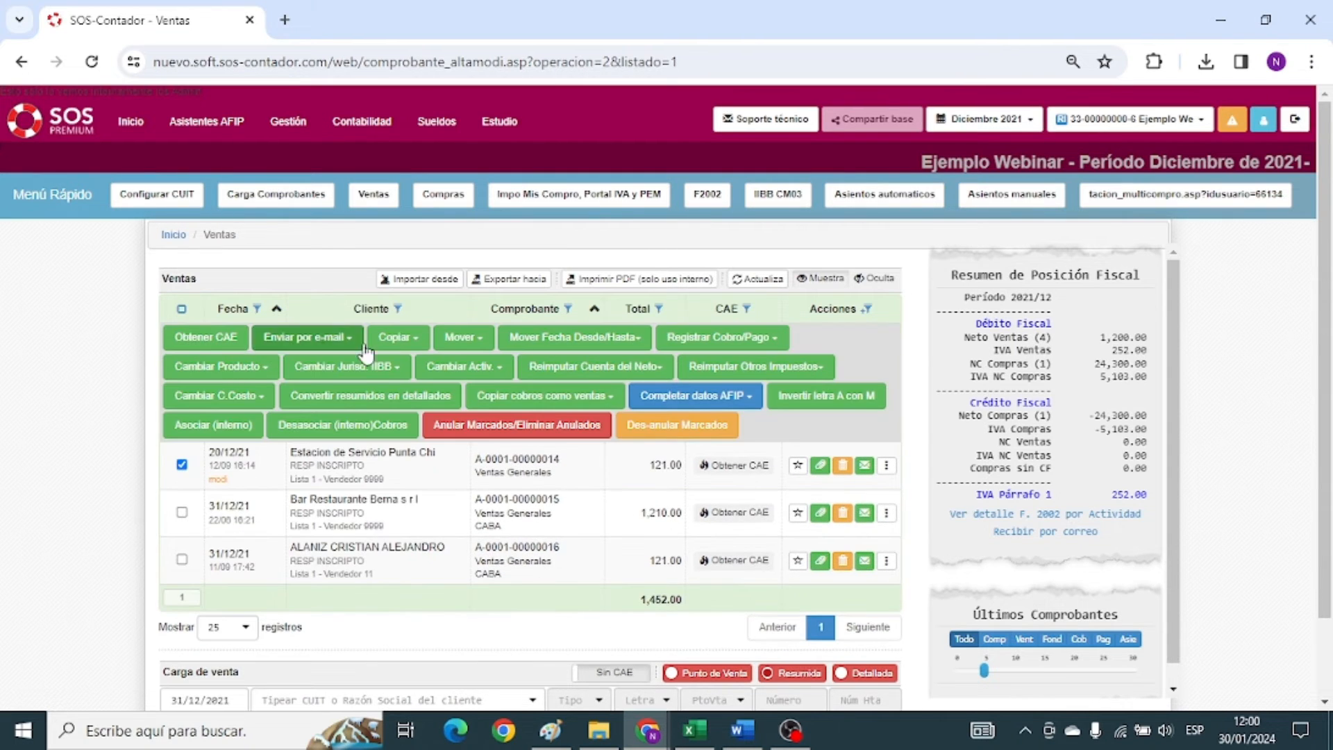
pyautogui.click(743, 340)
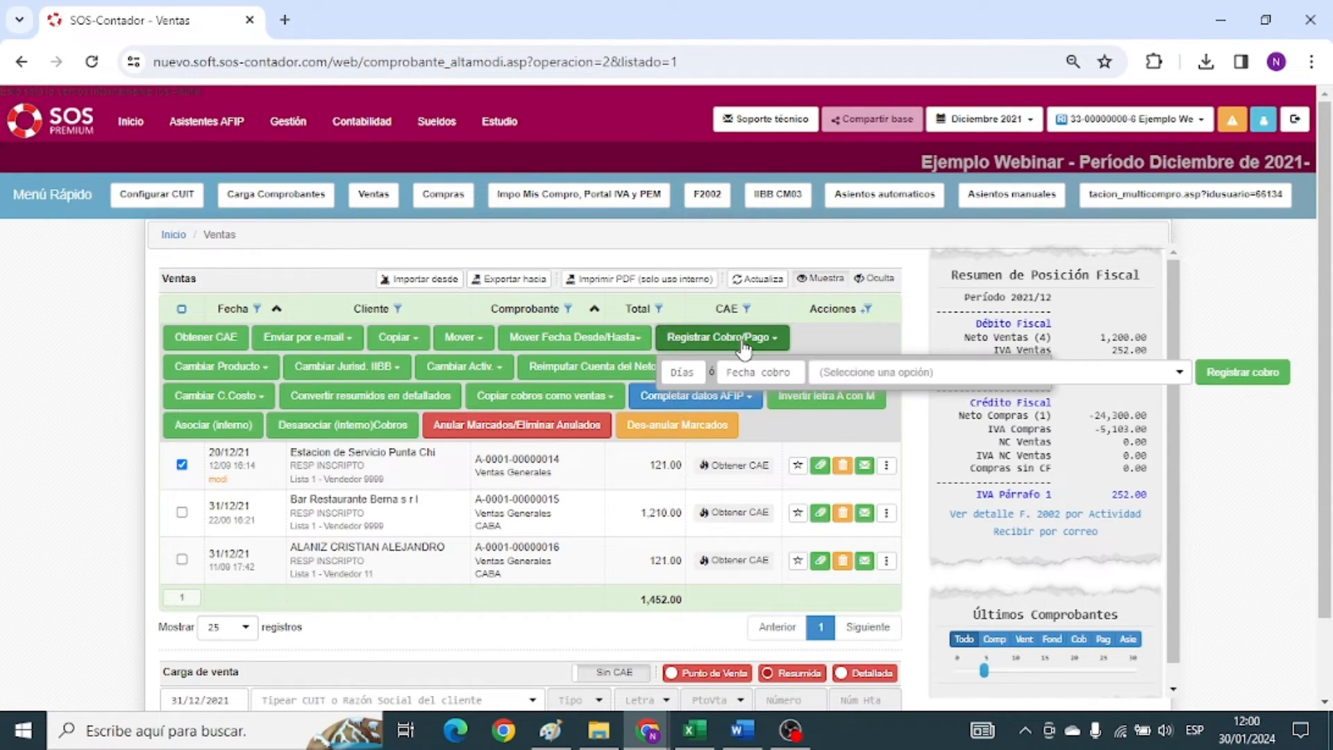
pyautogui.click(684, 368)
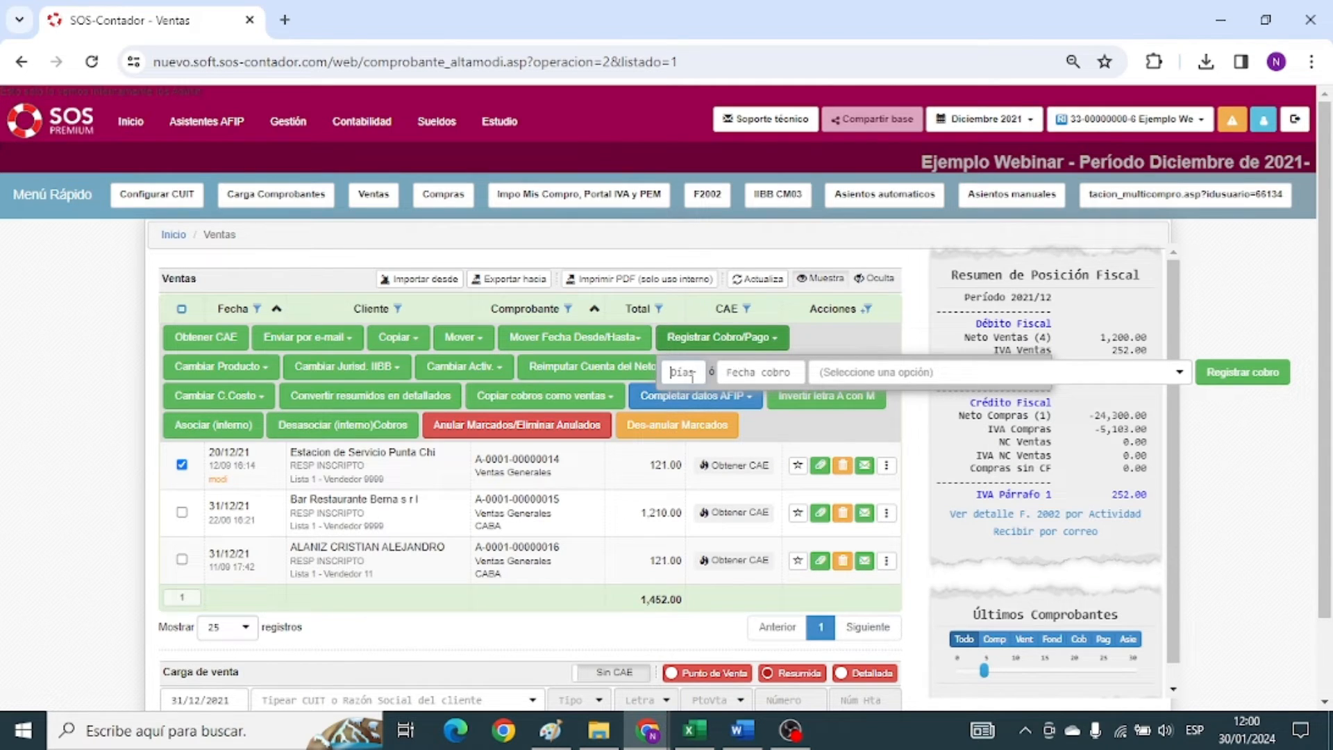
pyautogui.write('0')
pyautogui.click(974, 372)
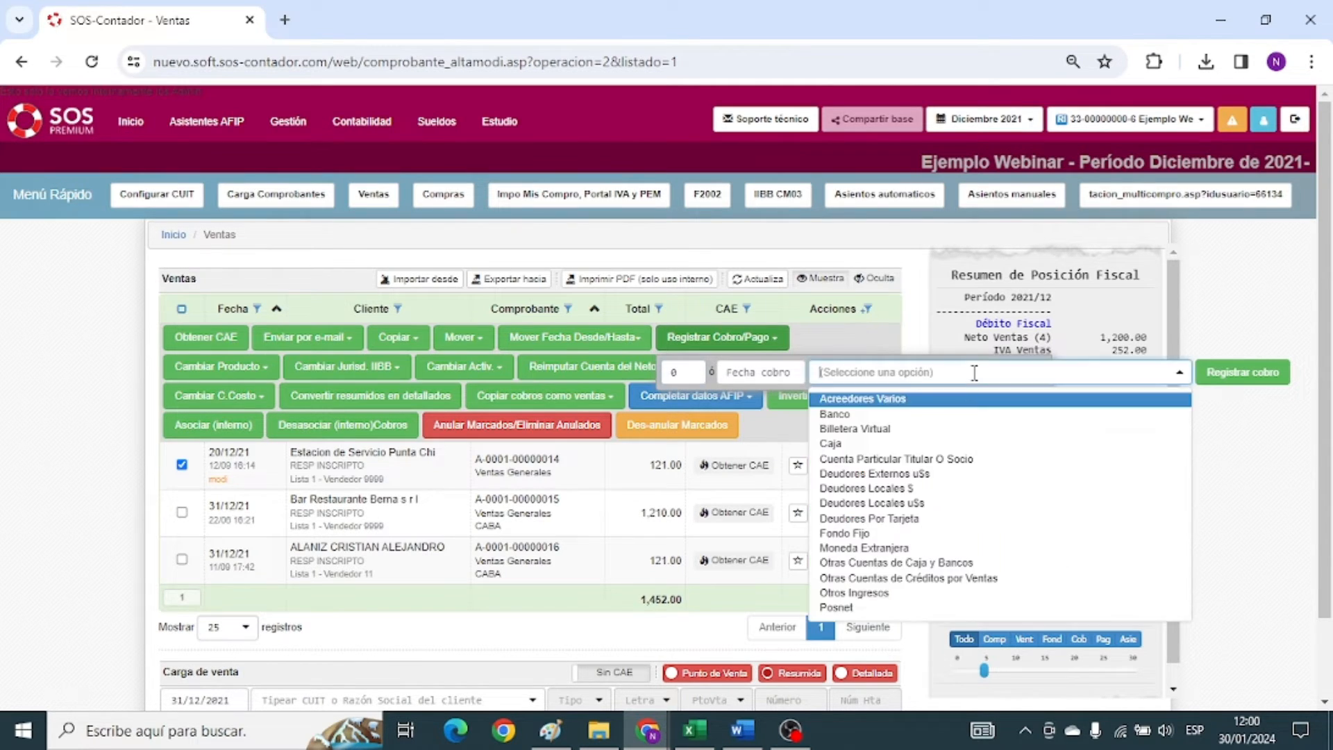
pyautogui.click(957, 444)
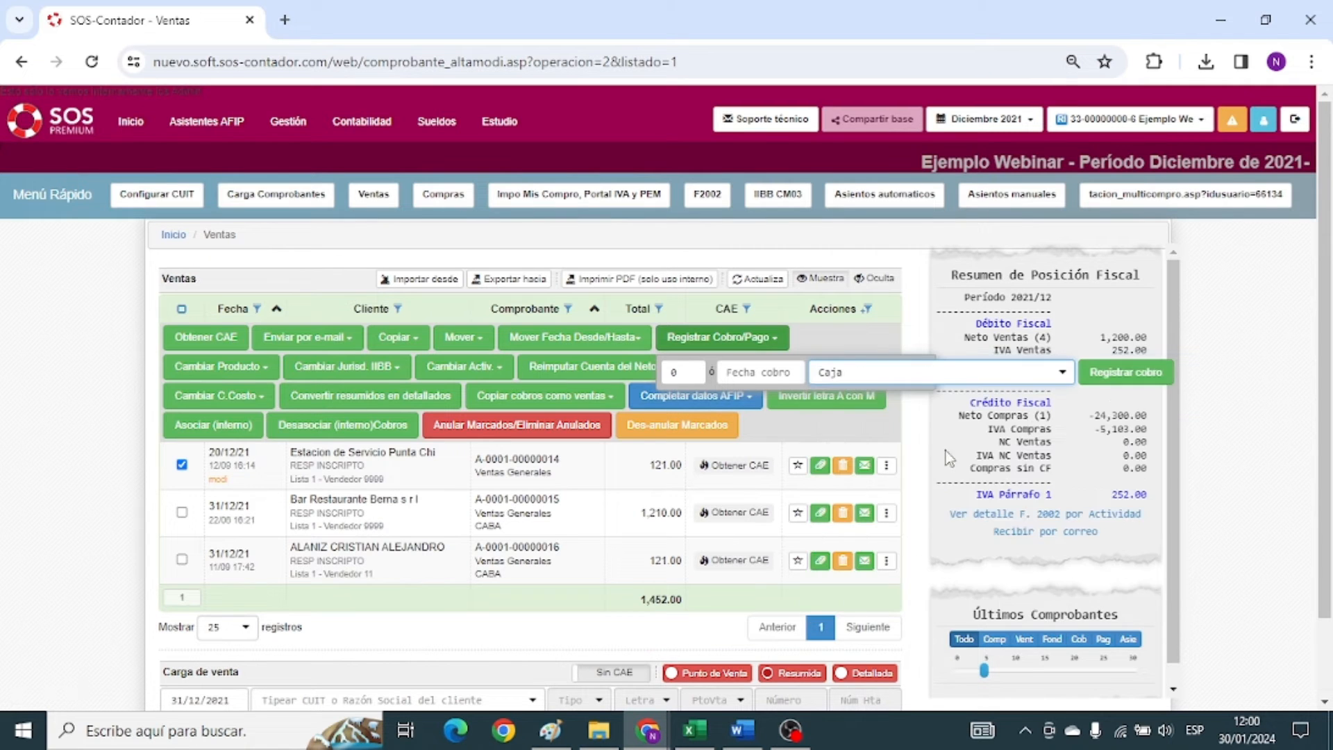
pyautogui.click(1115, 375)
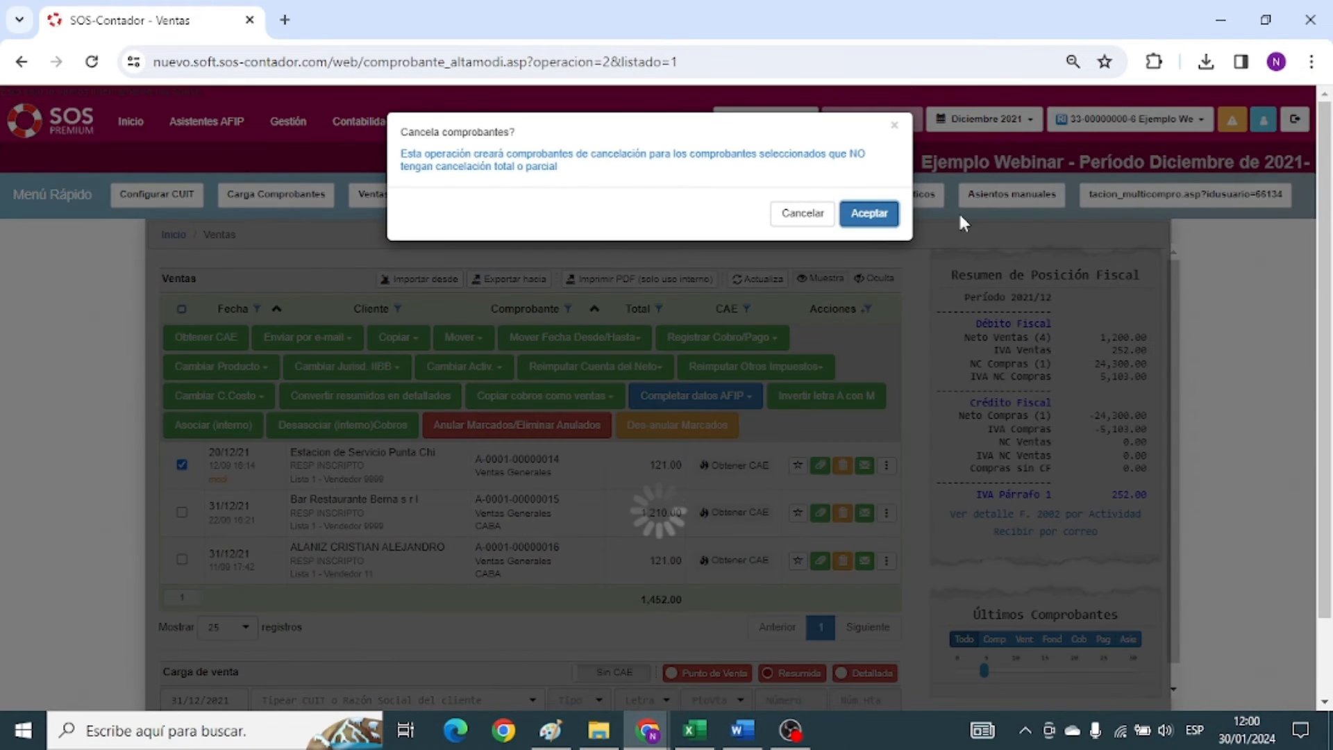
pyautogui.click(867, 214)
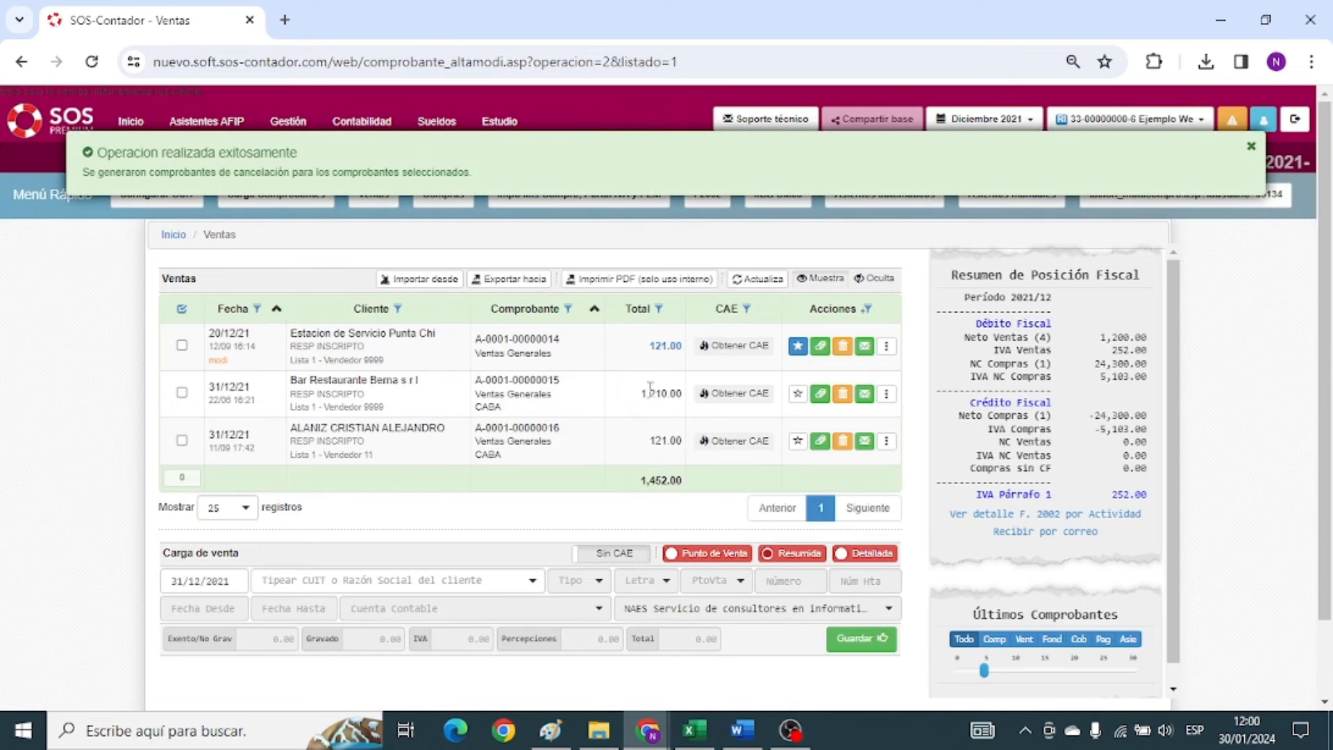
pyautogui.moveTo(123, 148); pyautogui.dragTo(333, 148)
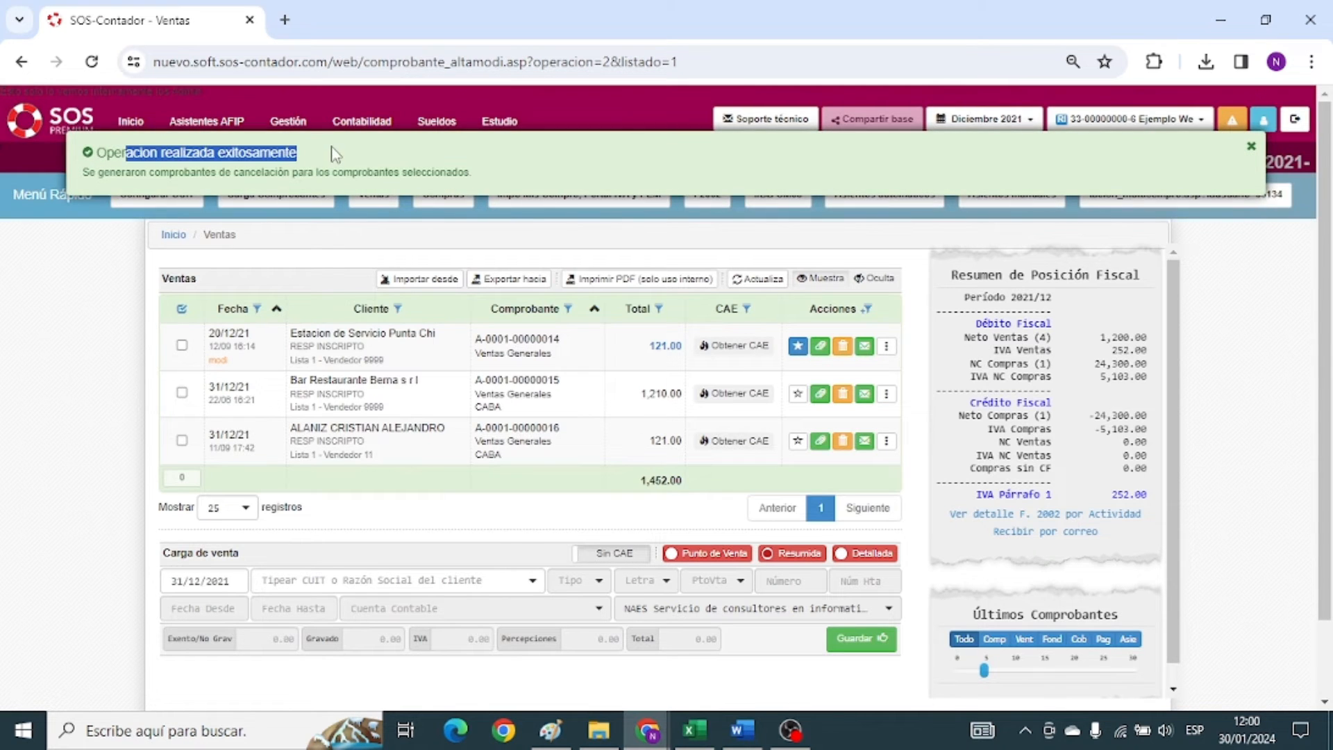
# Check the new receipt's AM tag in the Cobros por Ventas y Retenciones listing in a separate browser tab, and close that tab.
pyautogui.moveTo(128, 125)
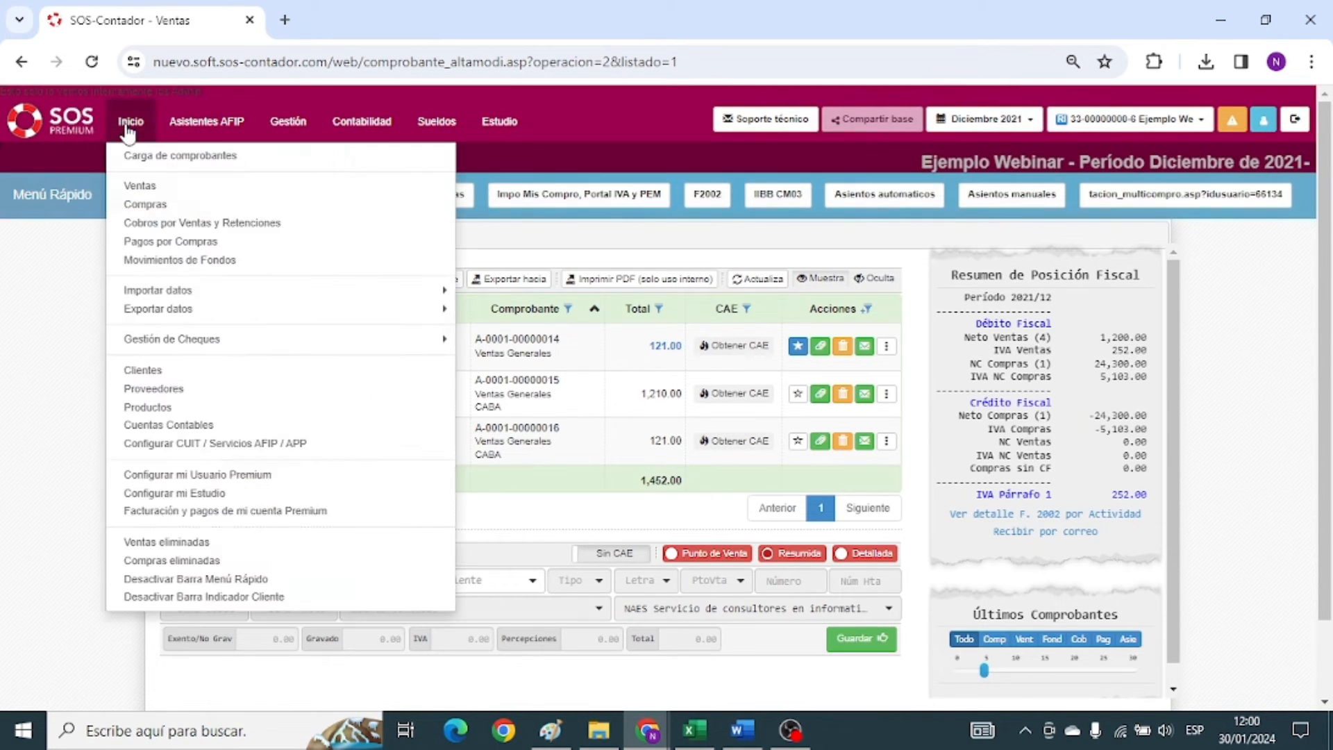
pyautogui.middleClick(144, 226)
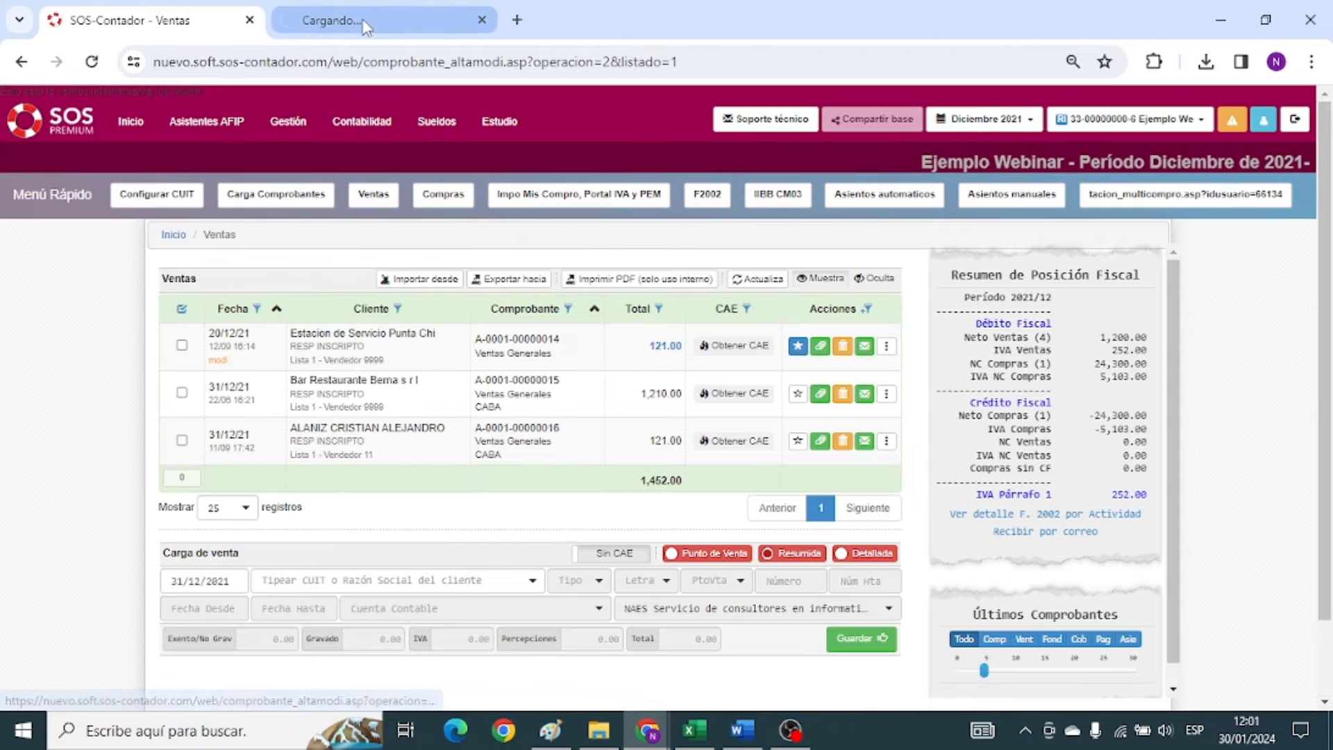
pyautogui.click(363, 22)
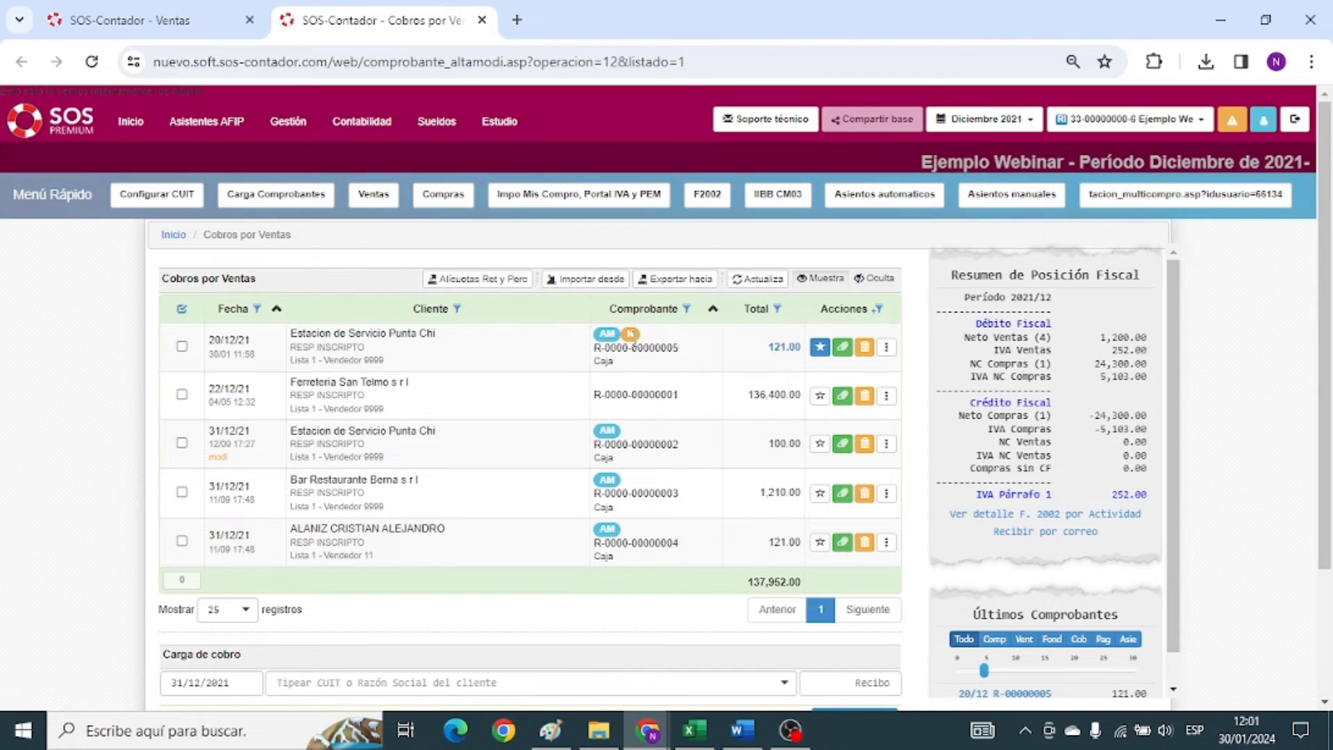
pyautogui.moveTo(609, 327)
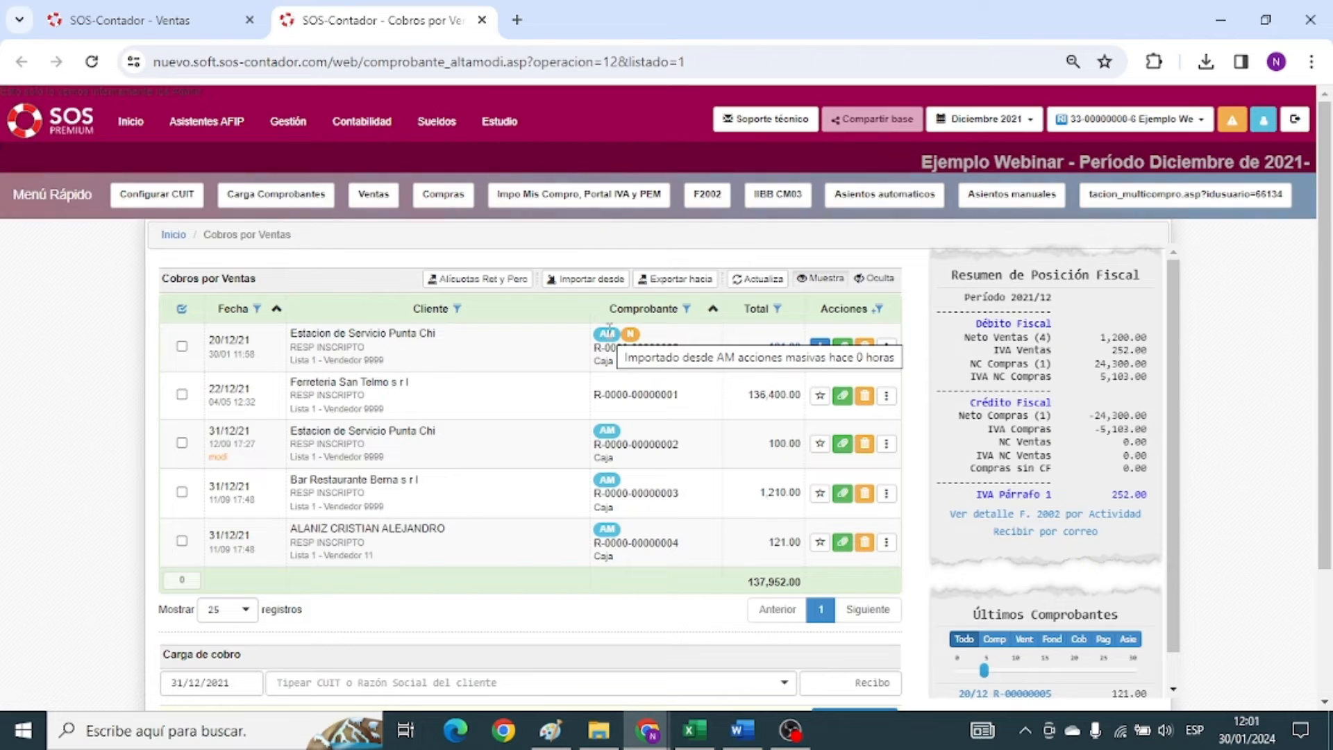
pyautogui.click(167, 20)
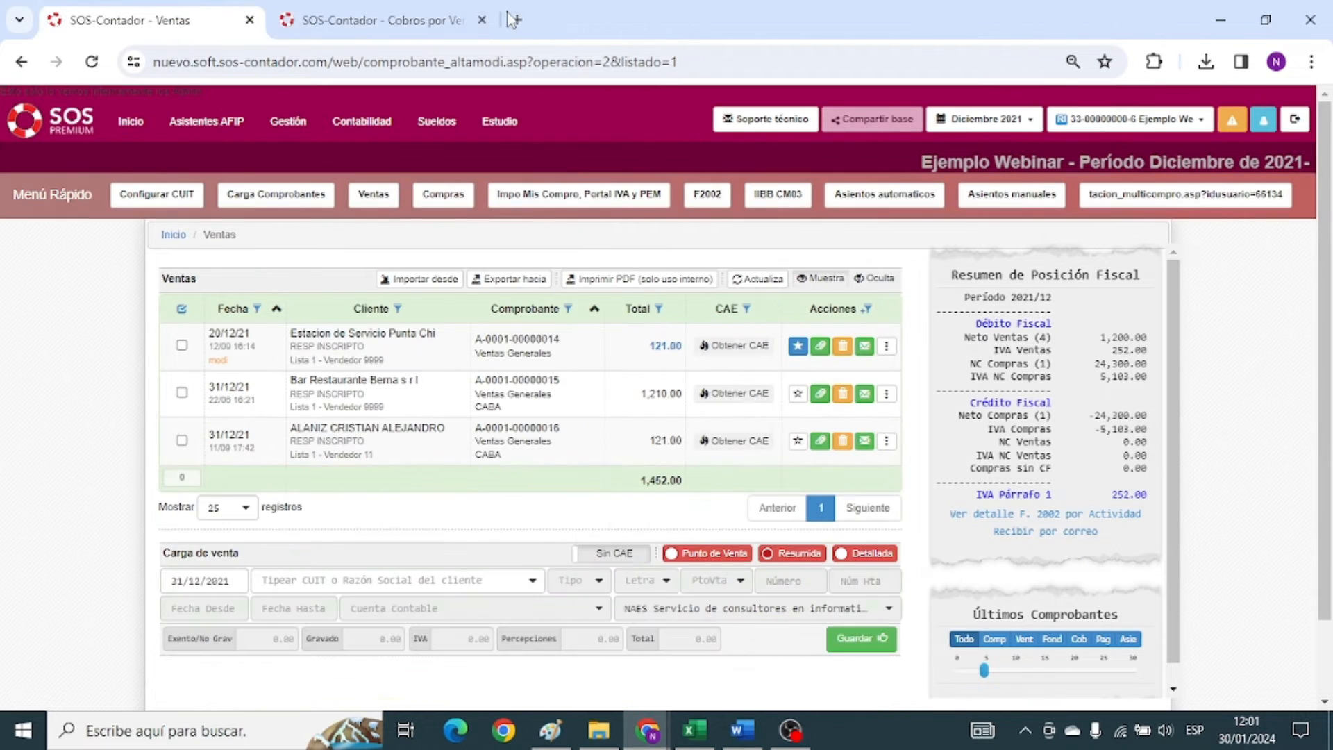
pyautogui.click(482, 20)
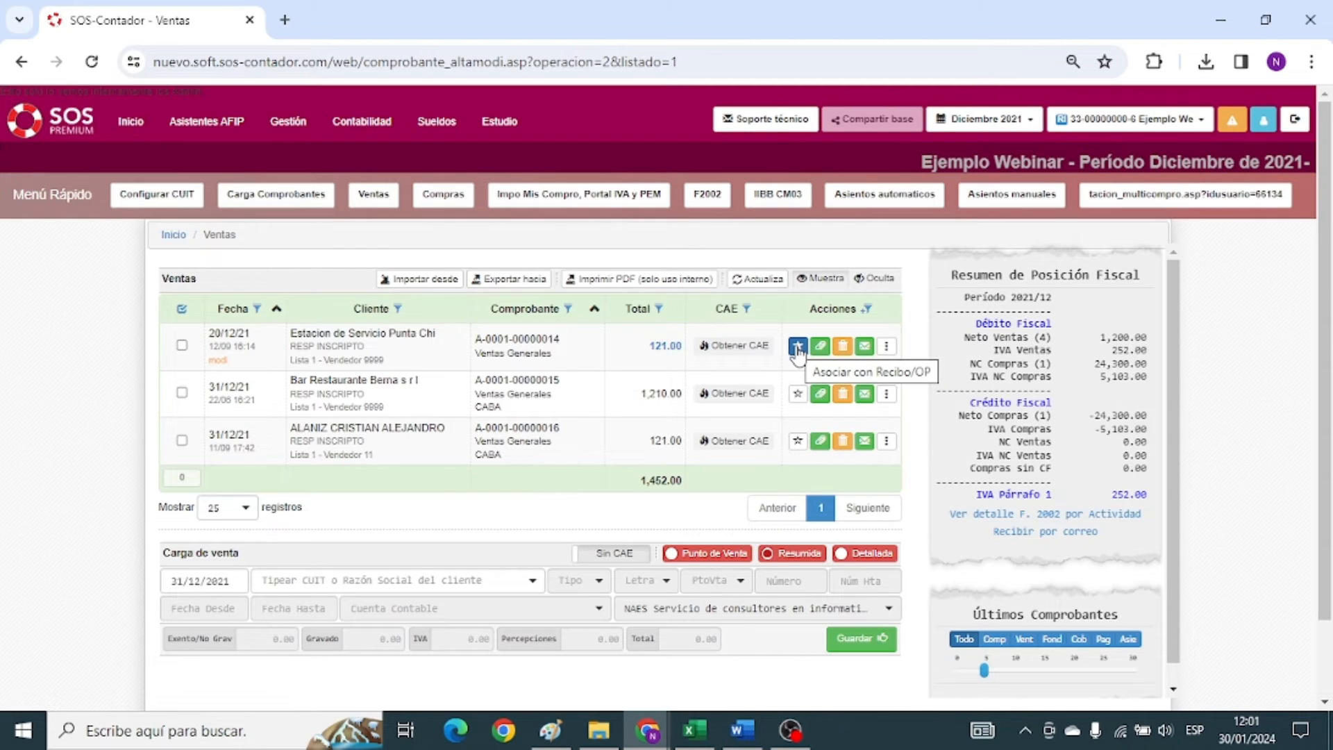
# Examine the receipt association of the first sale and close it without changes.
pyautogui.click(797, 349)
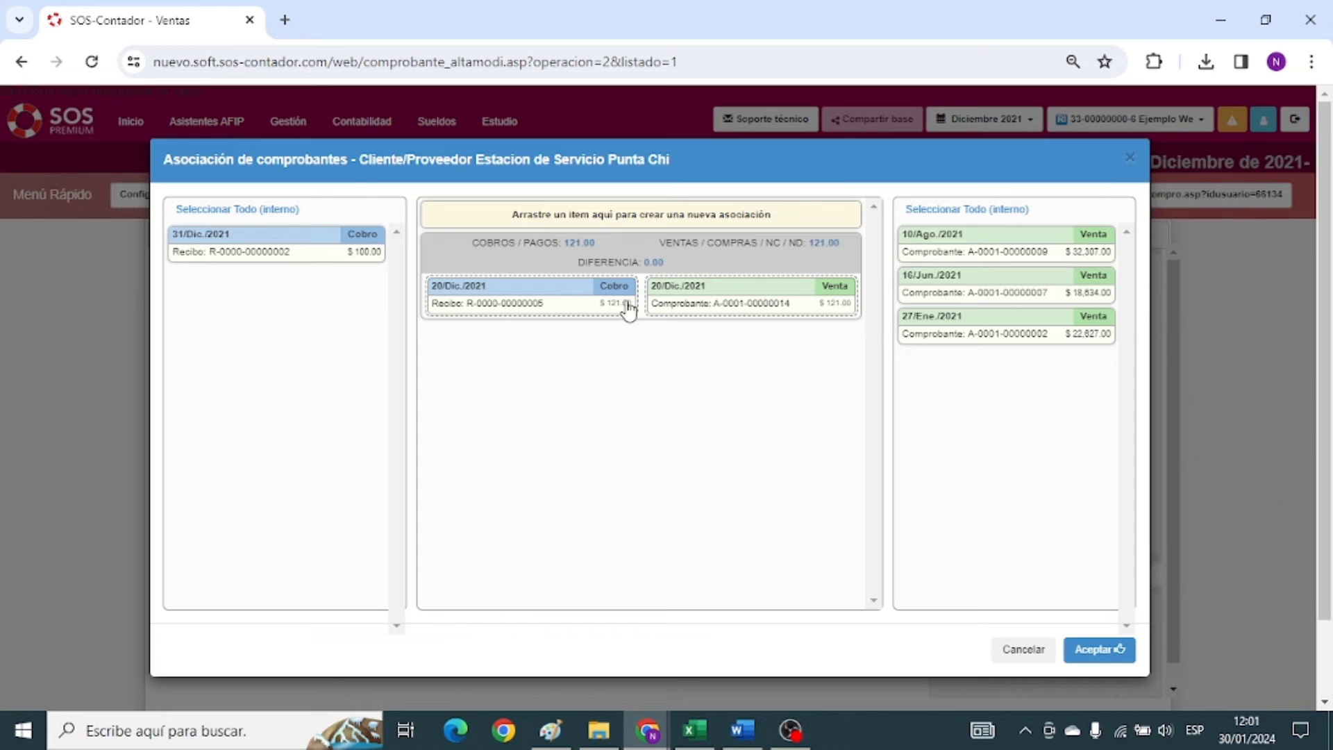
pyautogui.click(1130, 158)
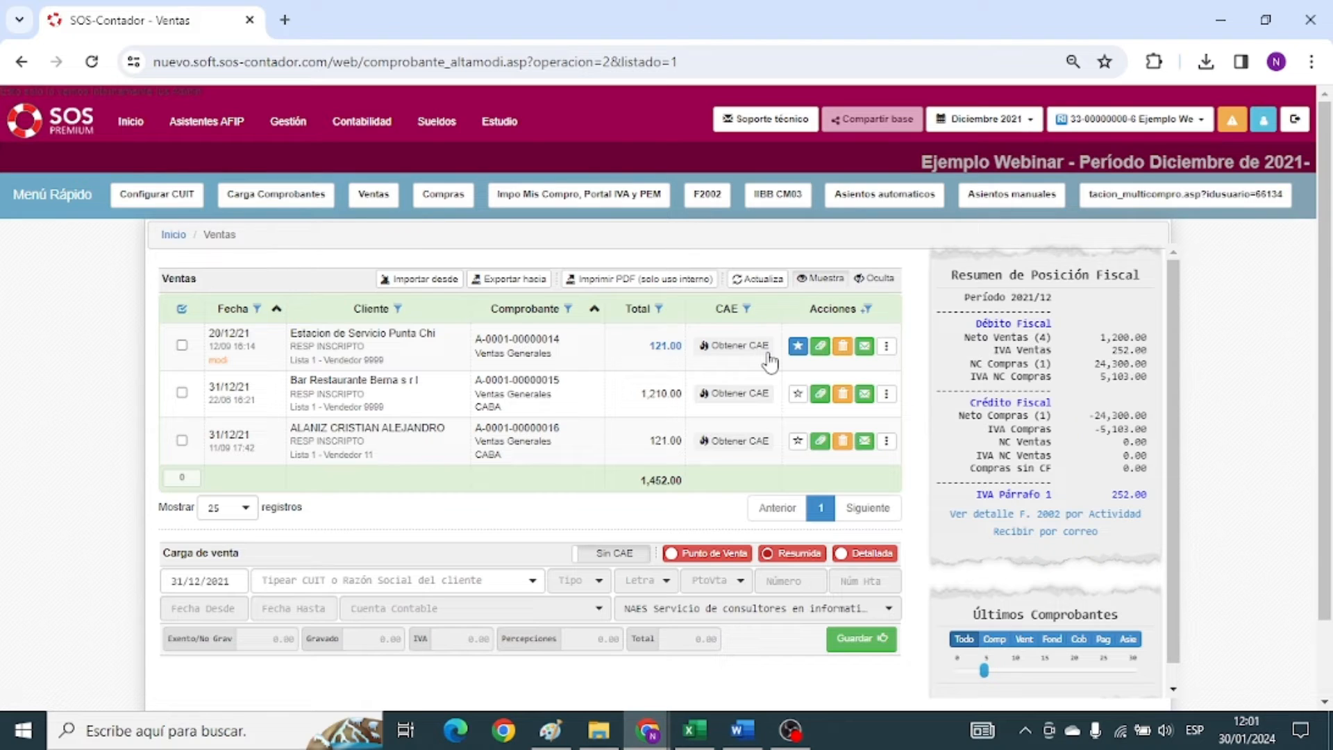
pyautogui.click(397, 308)
pyautogui.click(118, 300)
# Select all sales, examine the Copiar, Mover, Mover Fecha Desde/Hasta and Registrar Cobro/Pago mass actions without applying any, and clear the selection.
pyautogui.click(182, 309)
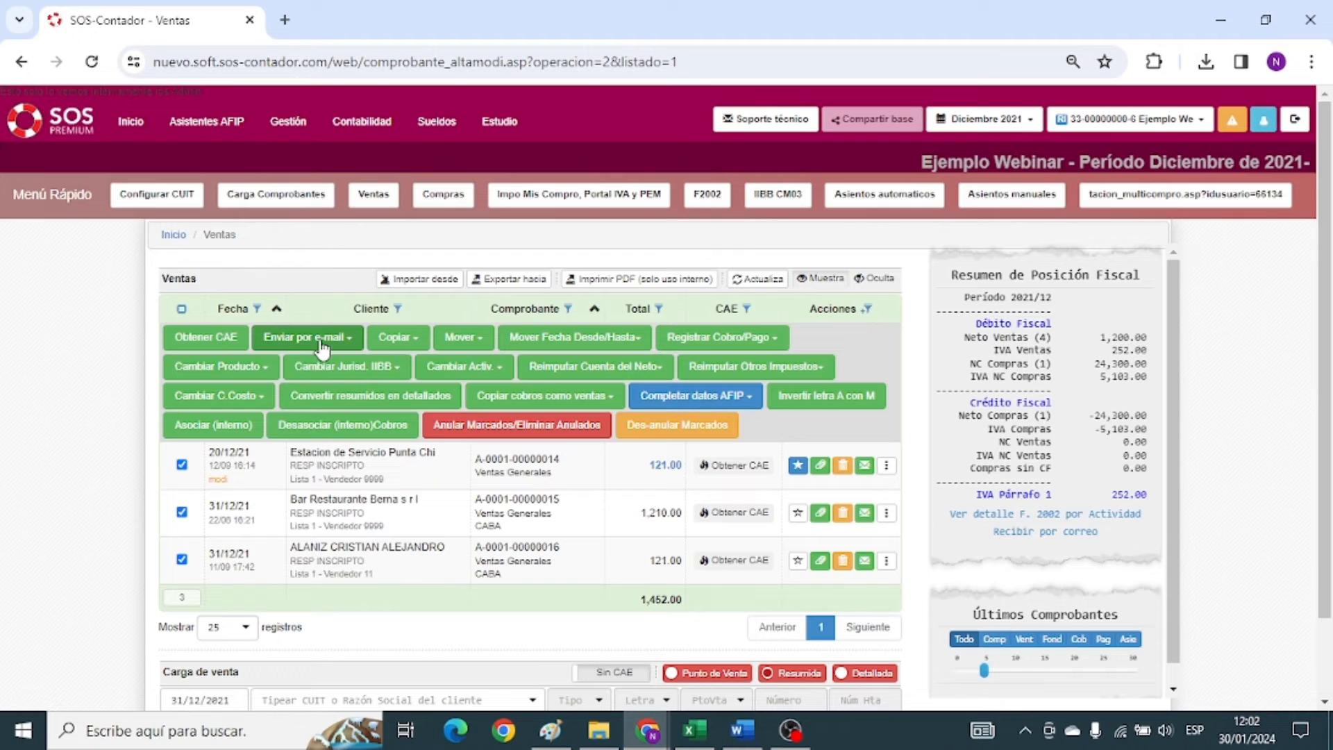
pyautogui.click(415, 339)
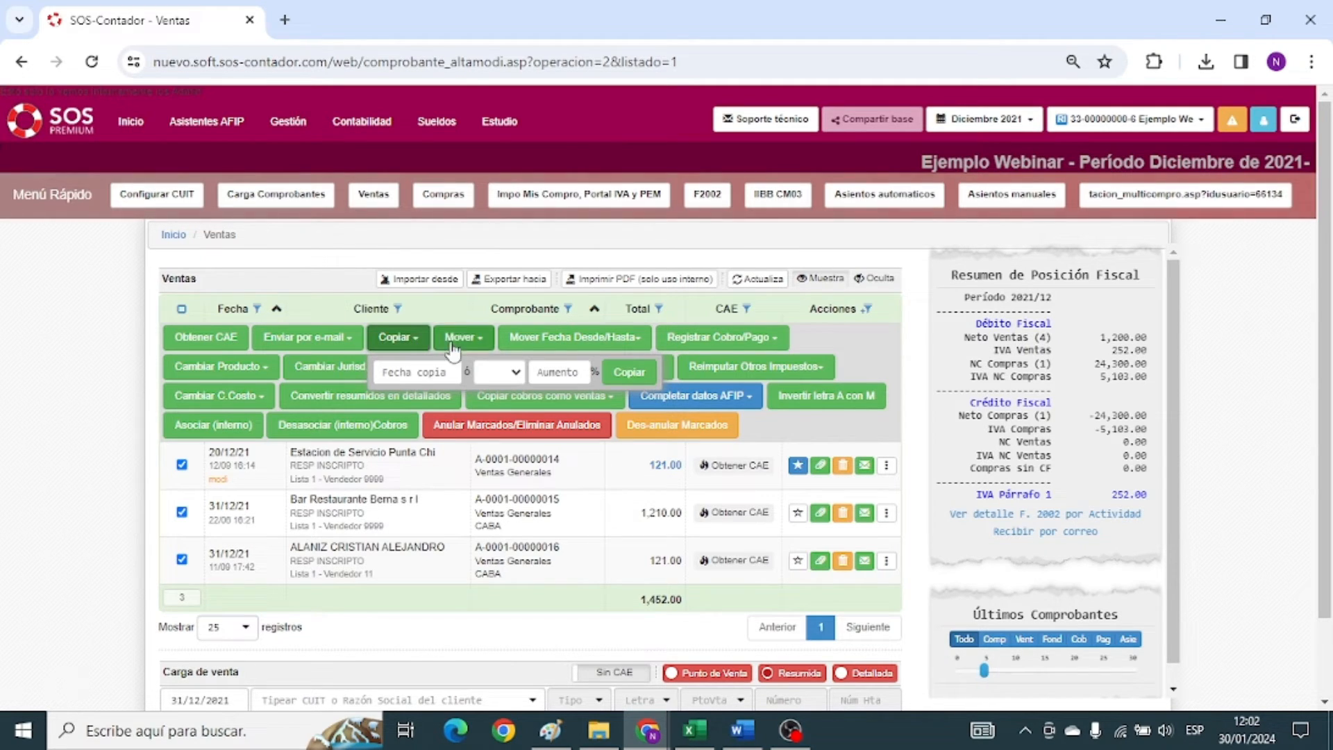
pyautogui.click(557, 366)
pyautogui.click(466, 338)
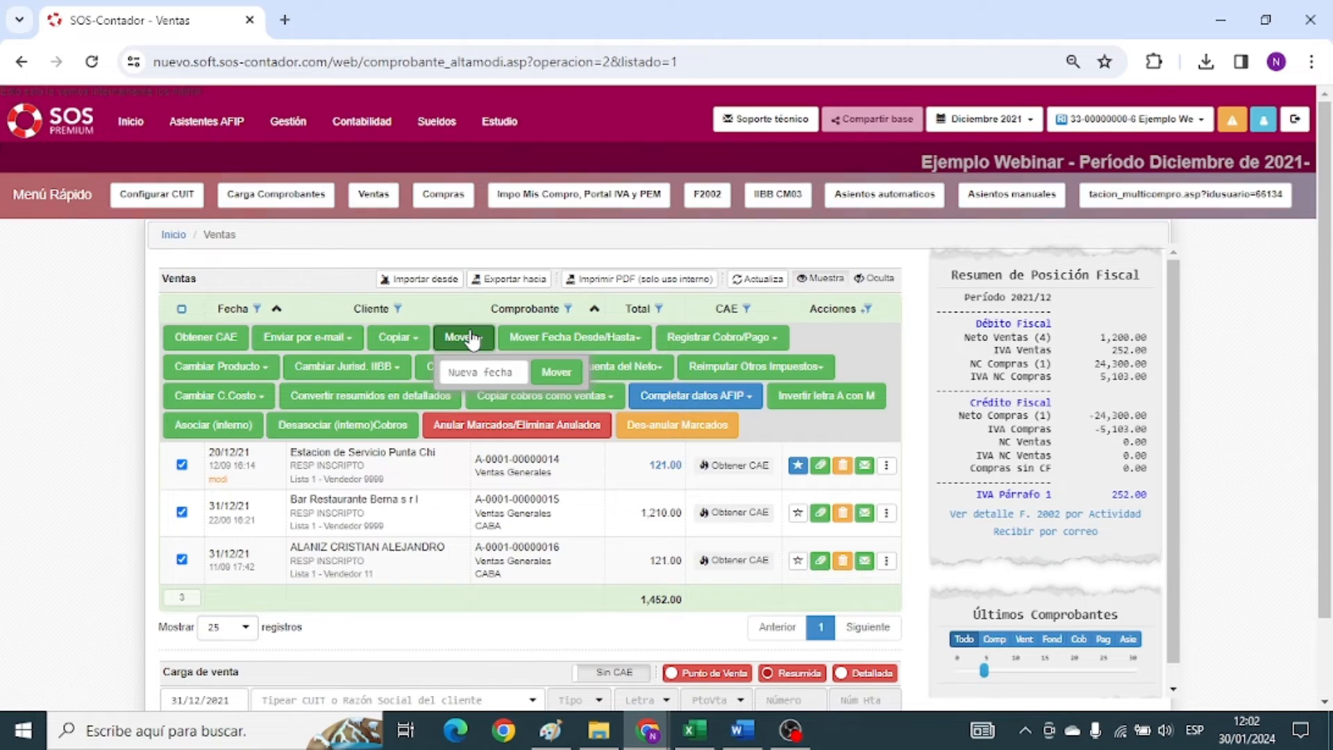
pyautogui.click(475, 340)
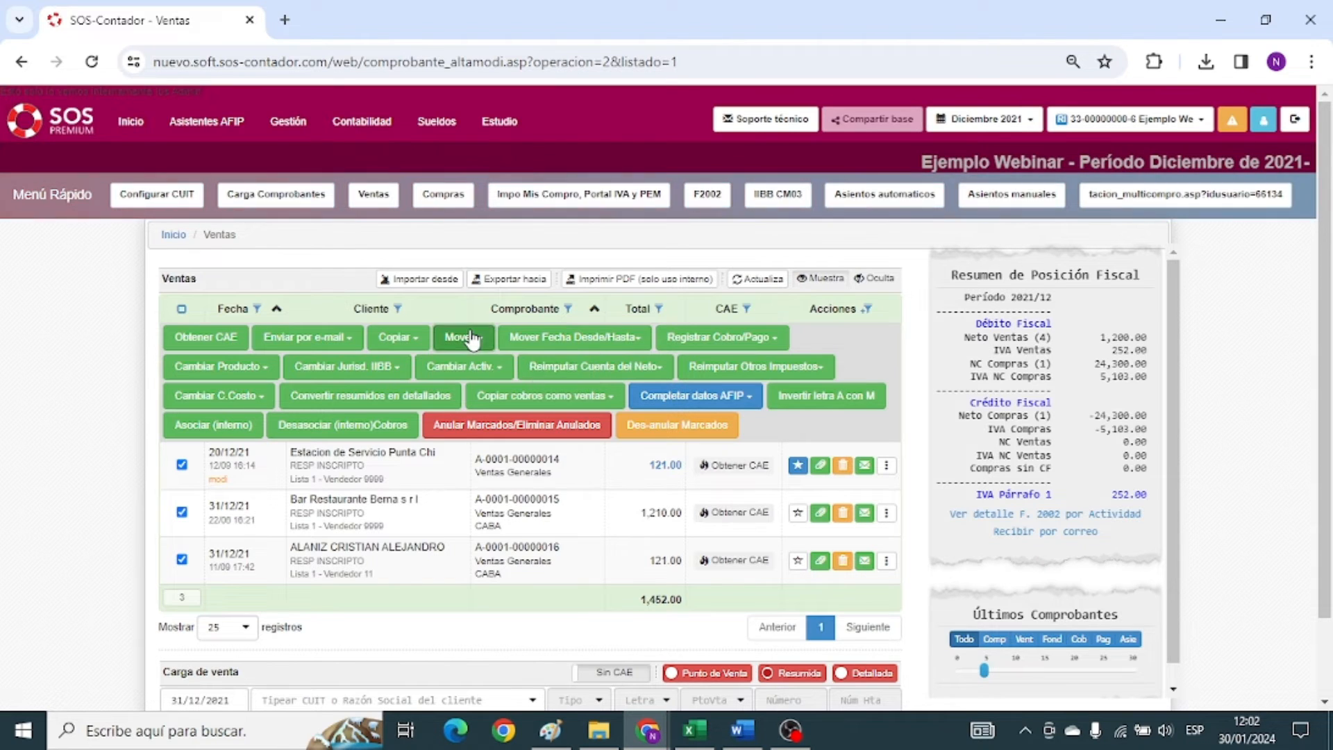
pyautogui.click(623, 341)
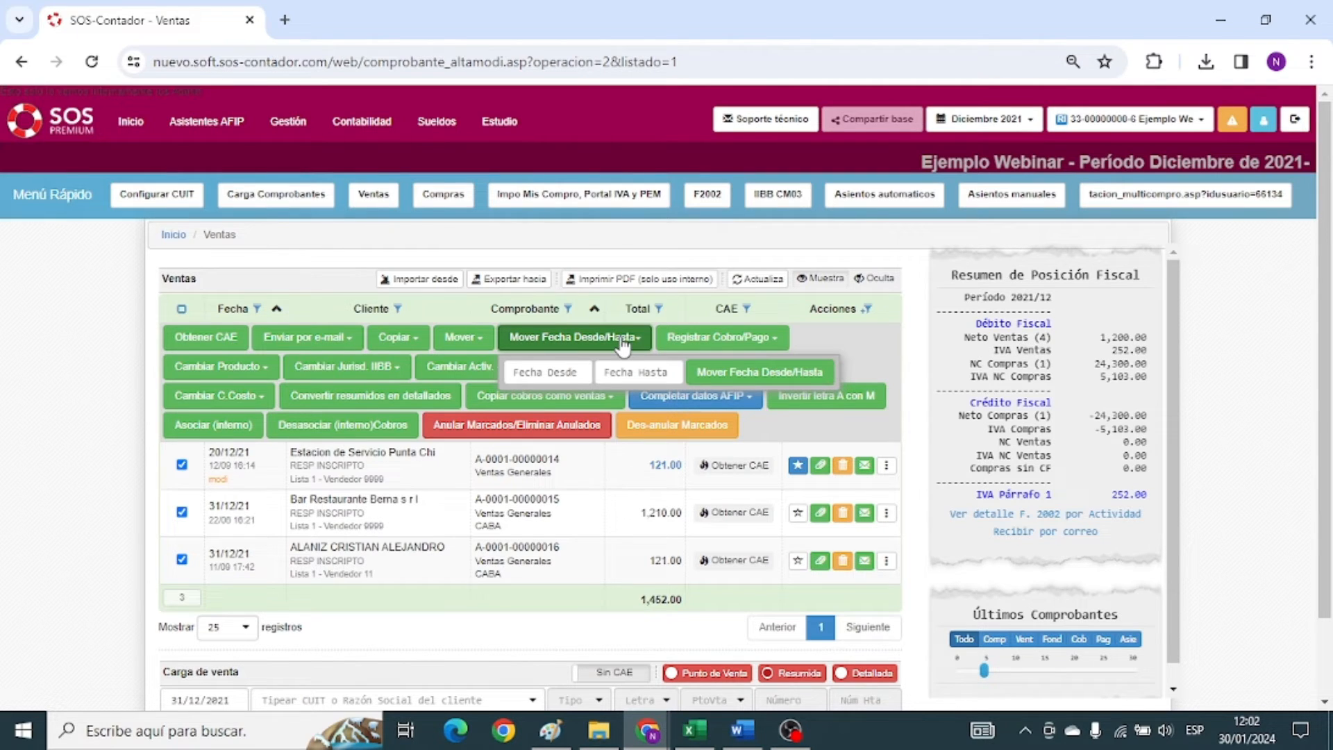
pyautogui.click(621, 340)
pyautogui.click(677, 340)
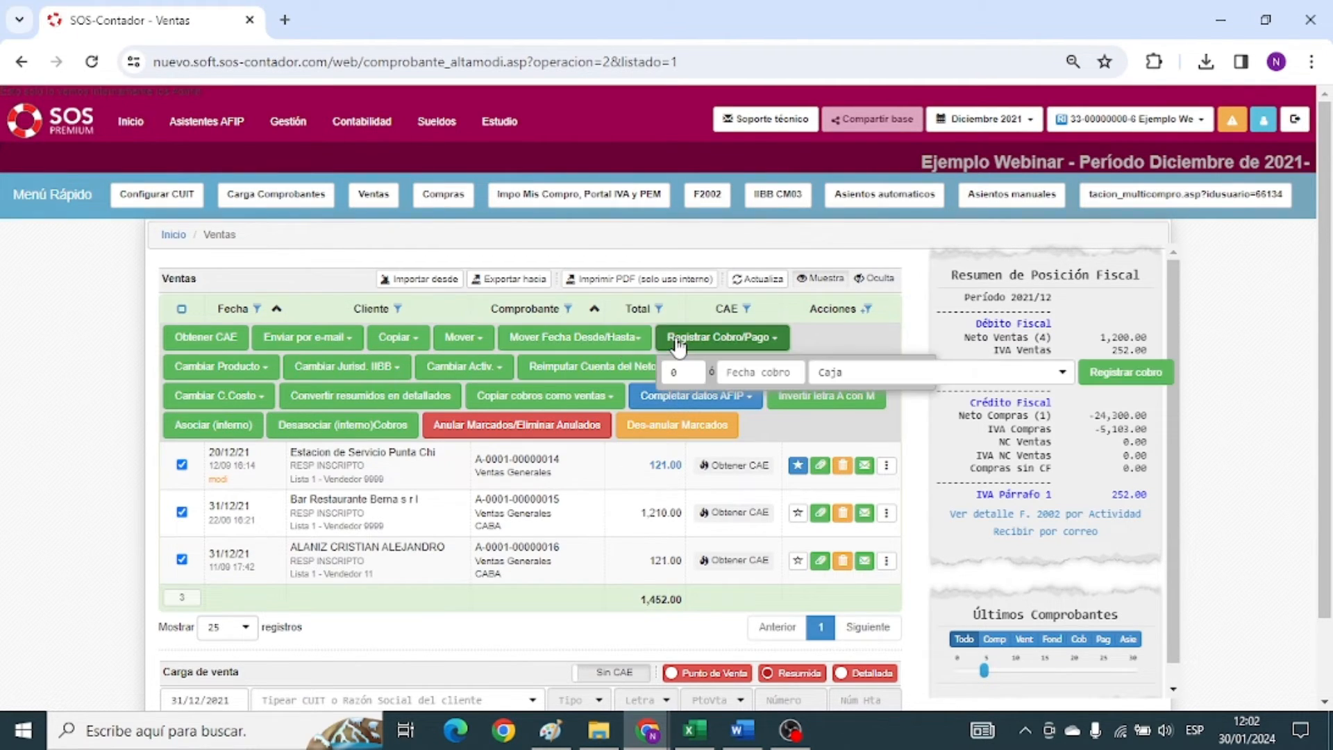
pyautogui.click(677, 340)
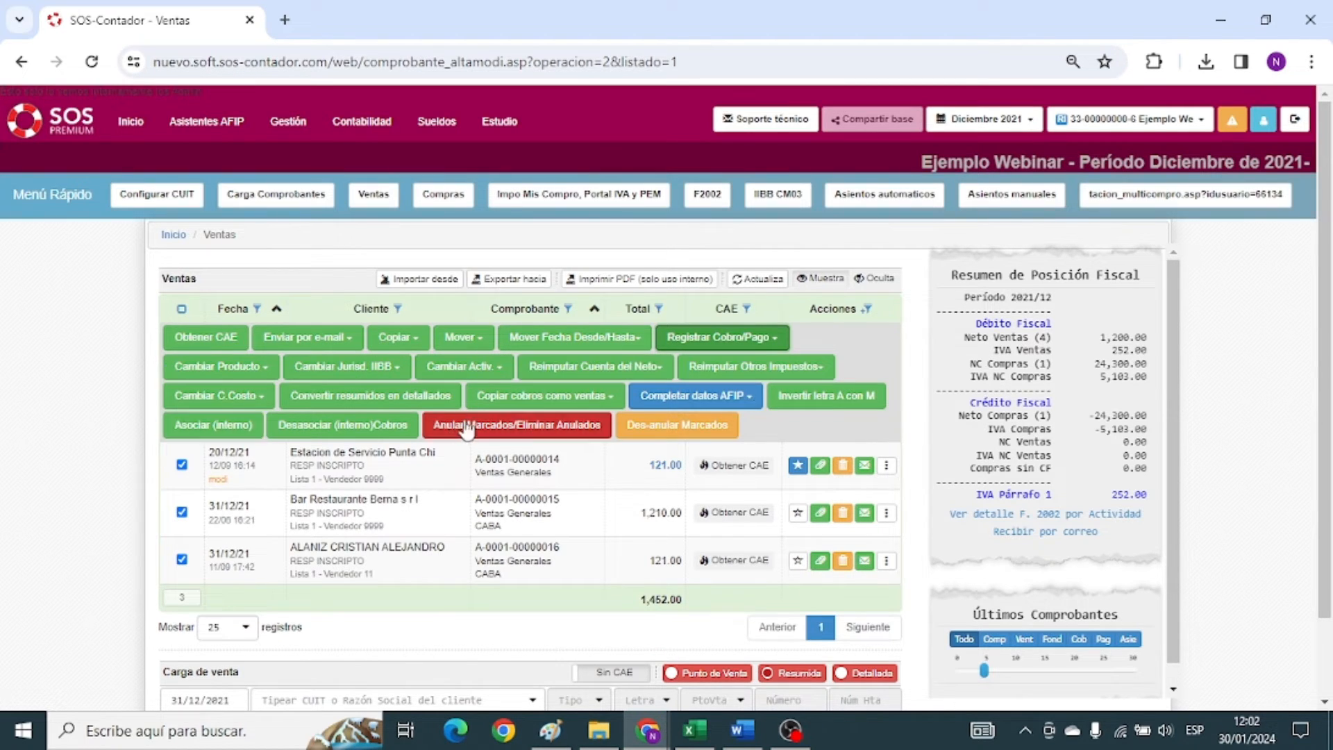
pyautogui.click(181, 309)
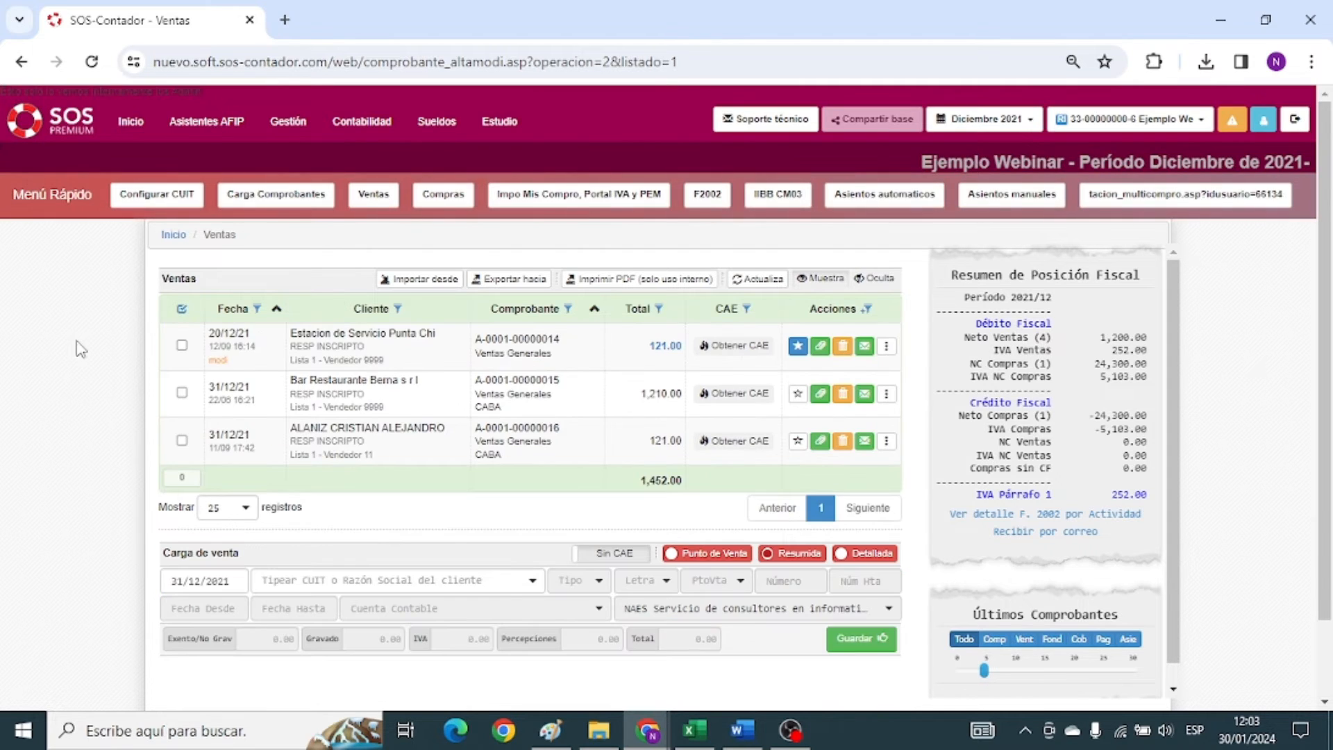
# Review the data import options and open the AFIP import assistant for Mis Comprobantes Emitidos y Recibidos at its import settings.
pyautogui.click(130, 122)
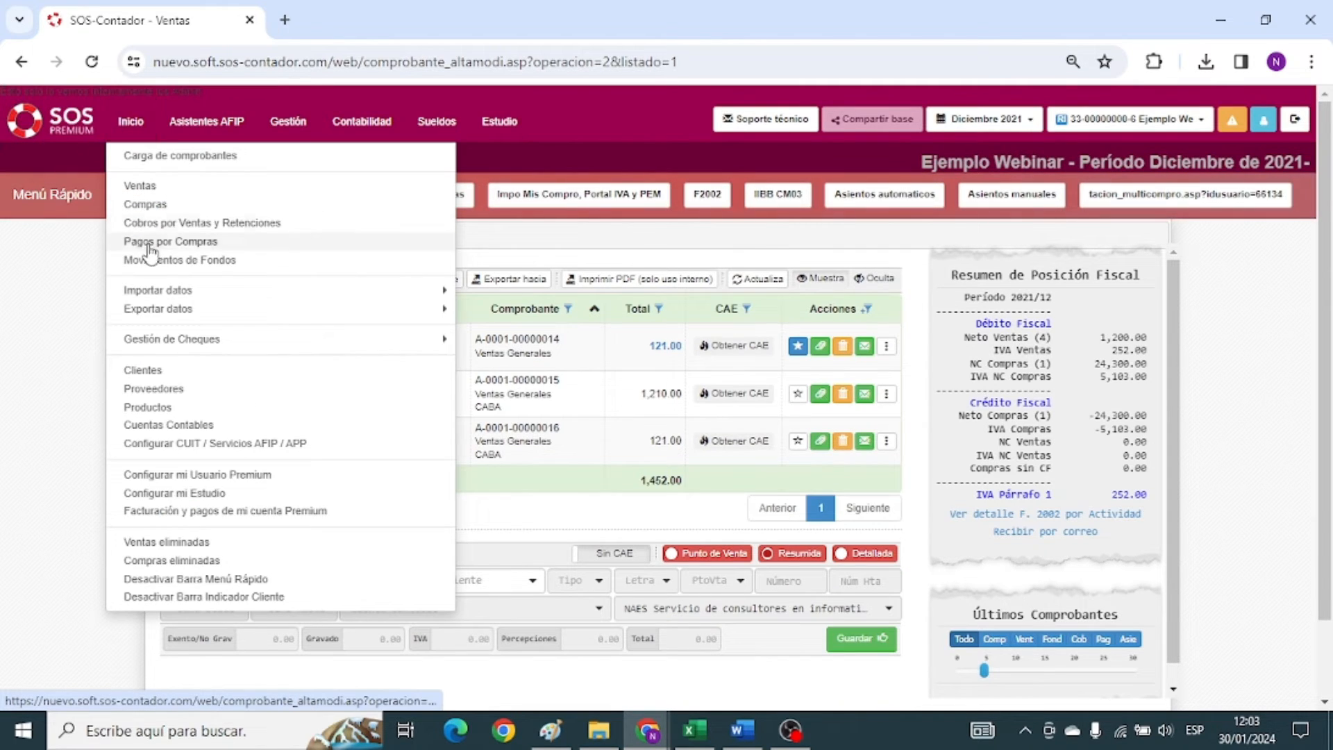
pyautogui.click(43, 327)
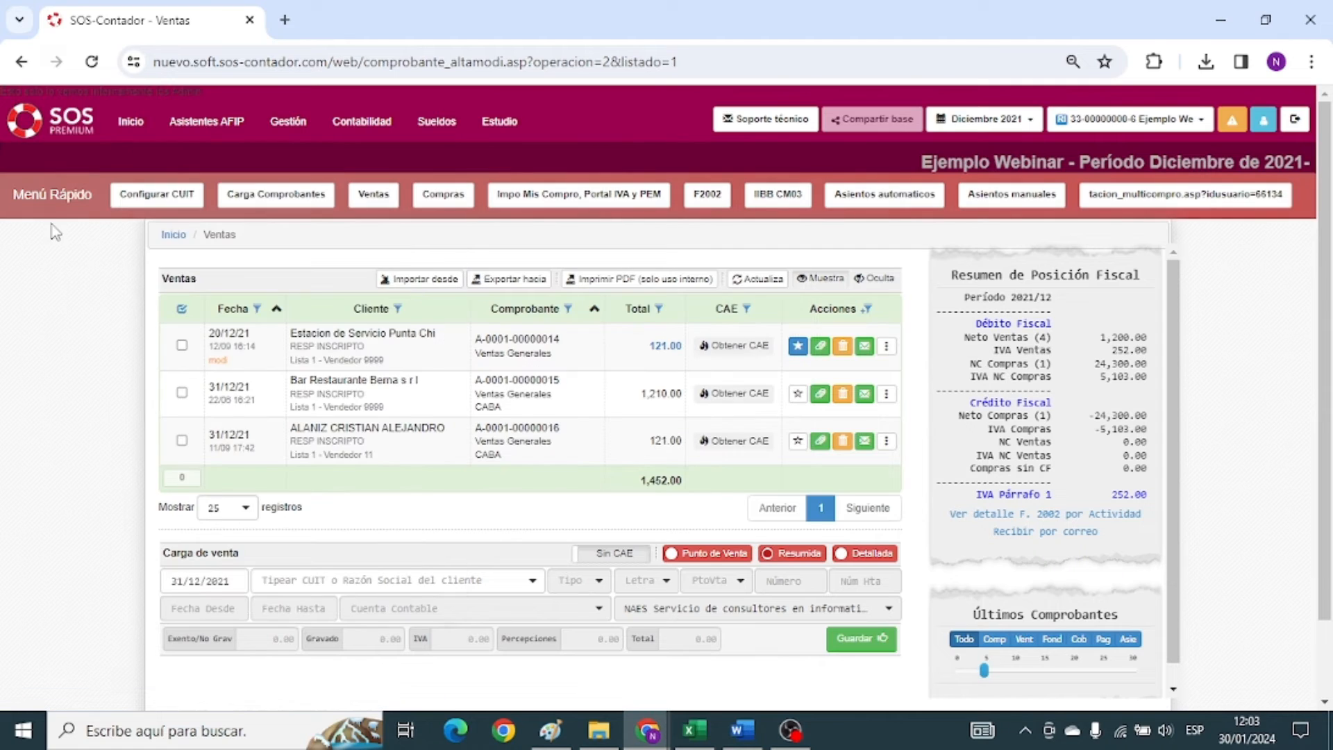
pyautogui.click(130, 122)
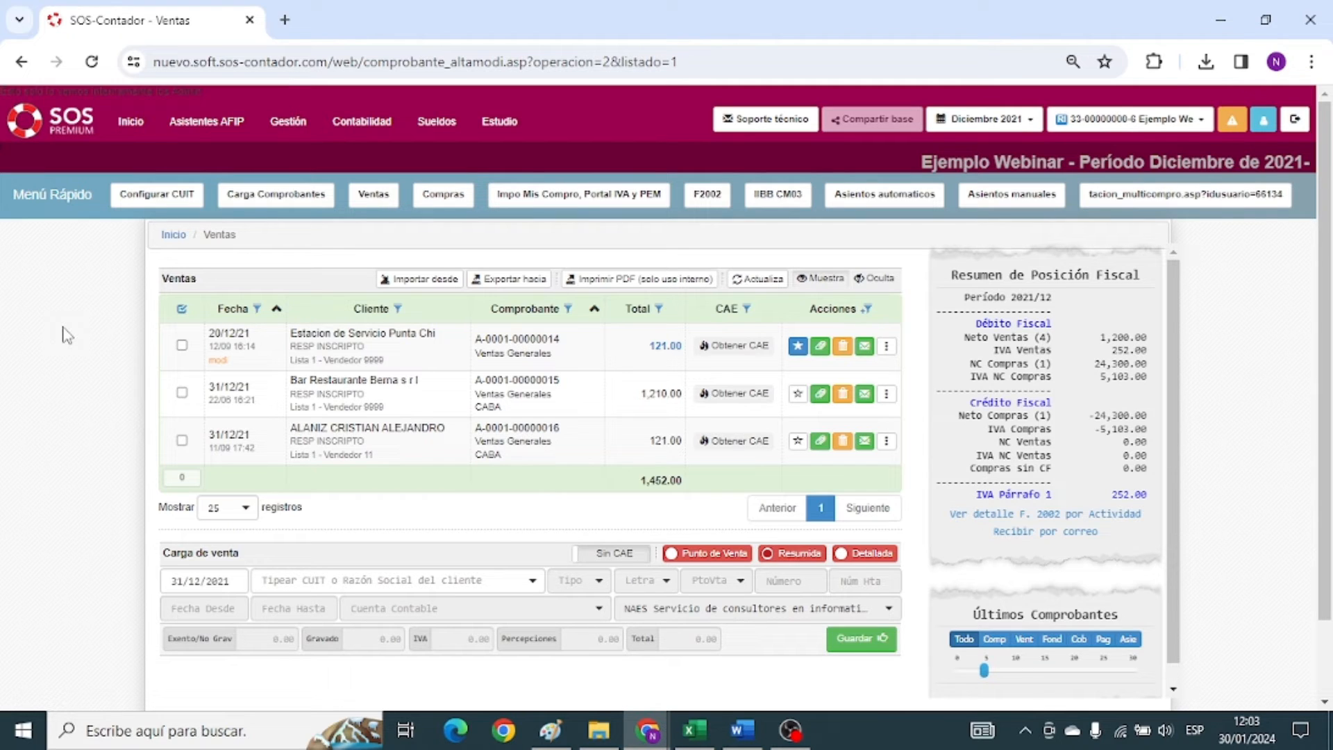
pyautogui.click(131, 121)
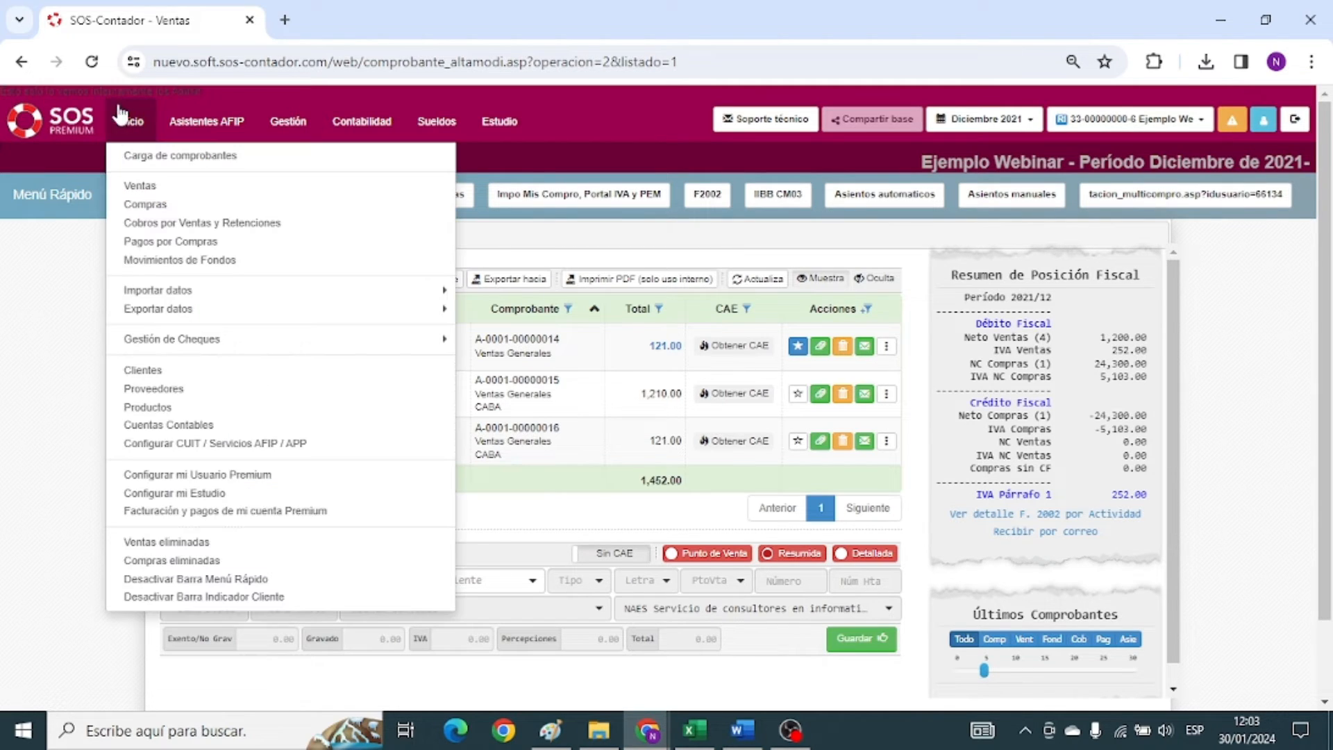
pyautogui.moveTo(177, 291)
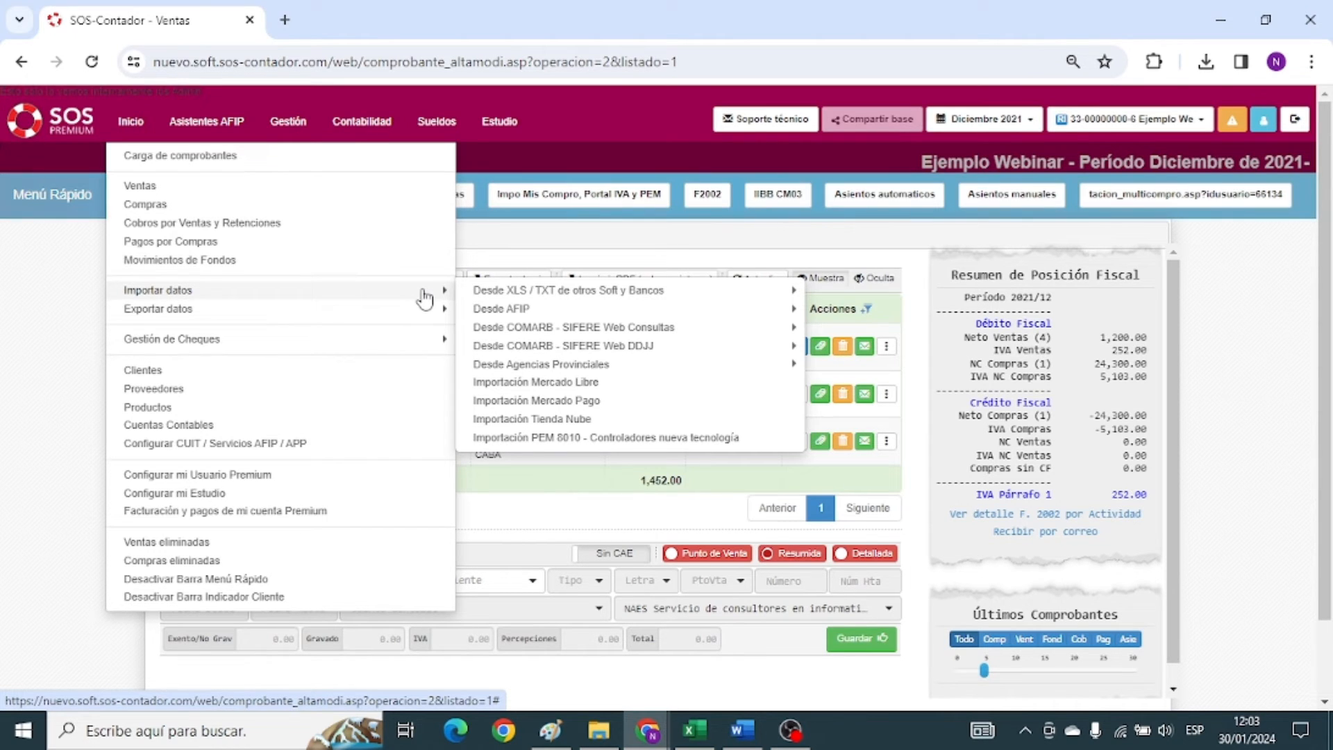
pyautogui.moveTo(560, 297)
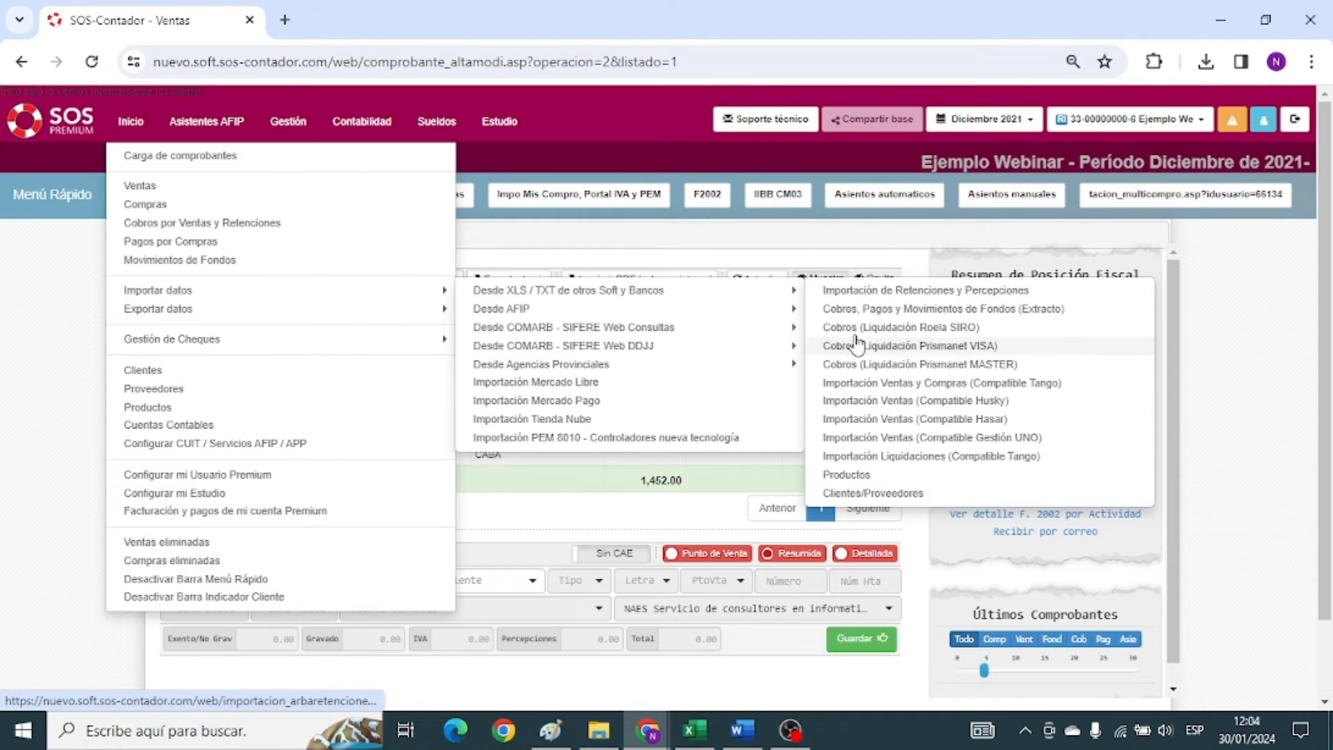
pyautogui.moveTo(684, 306)
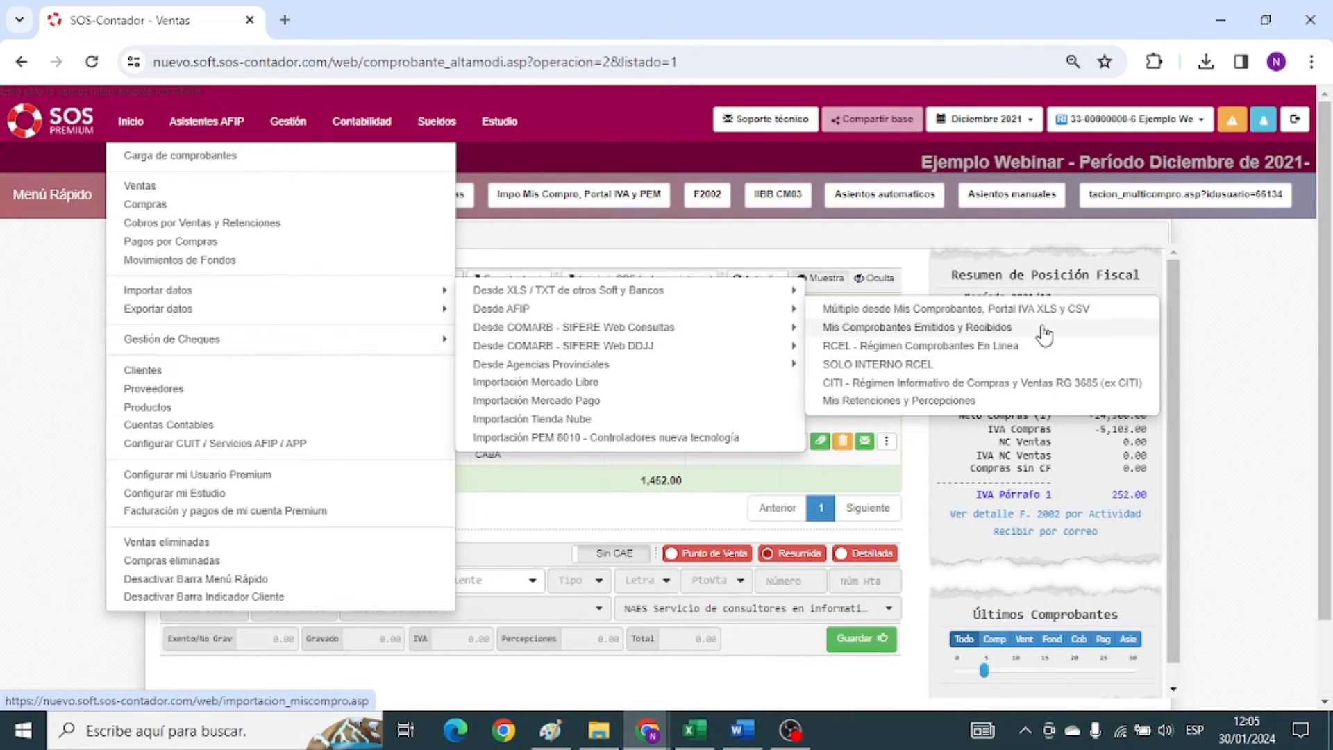
pyautogui.click(933, 340)
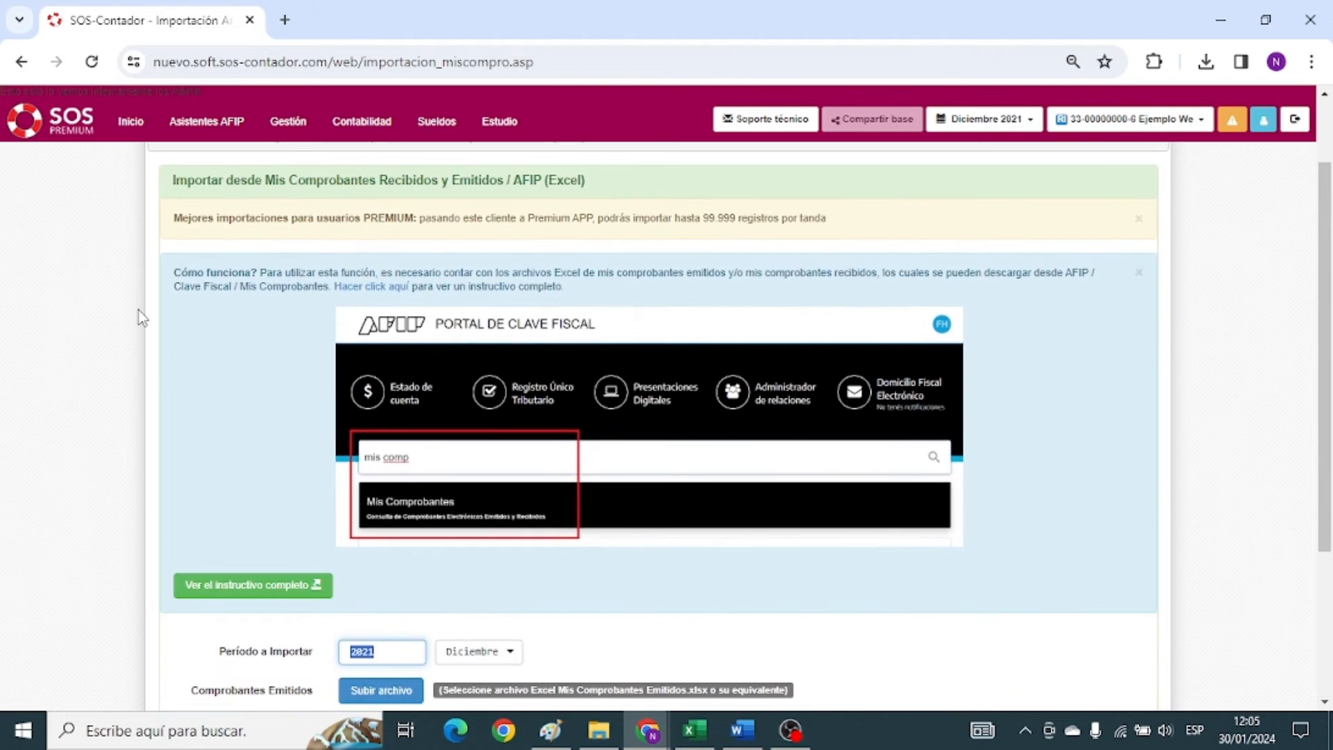
pyautogui.scroll(5, 143, 318)
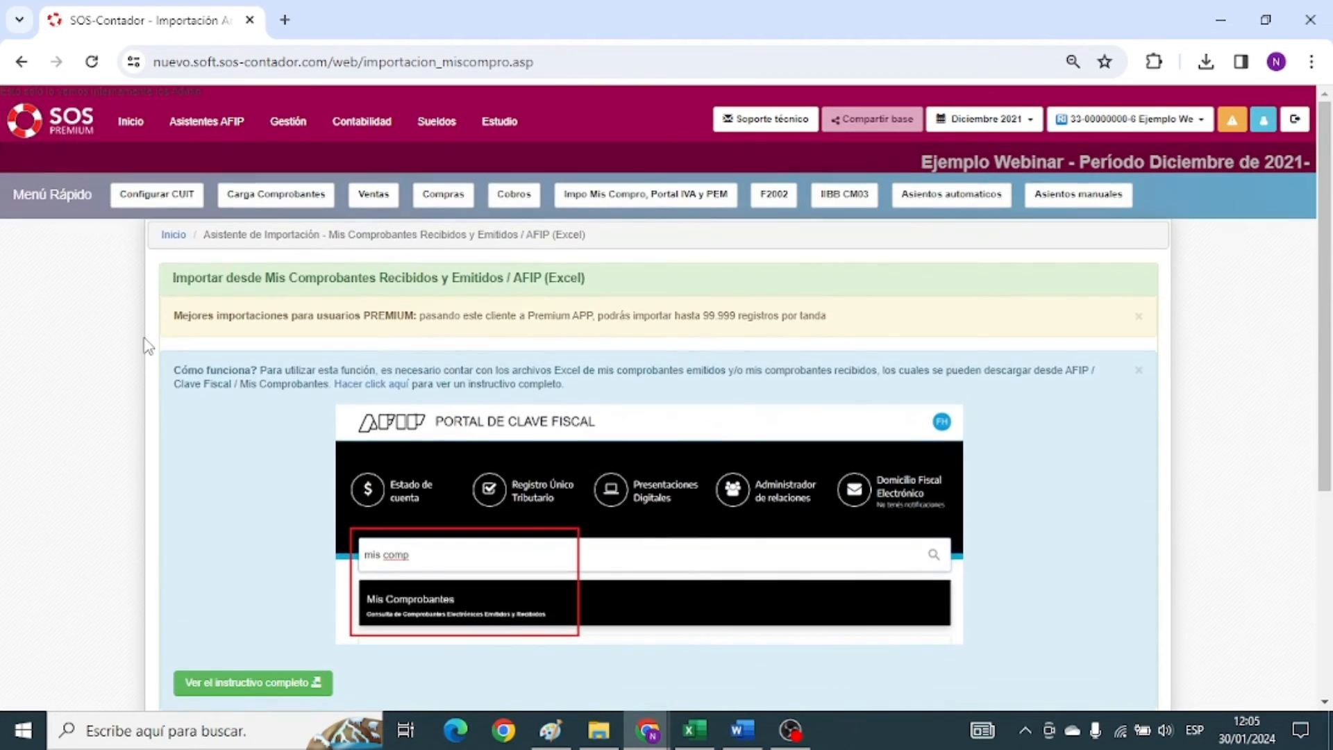
pyautogui.scroll(-5, 149, 343)
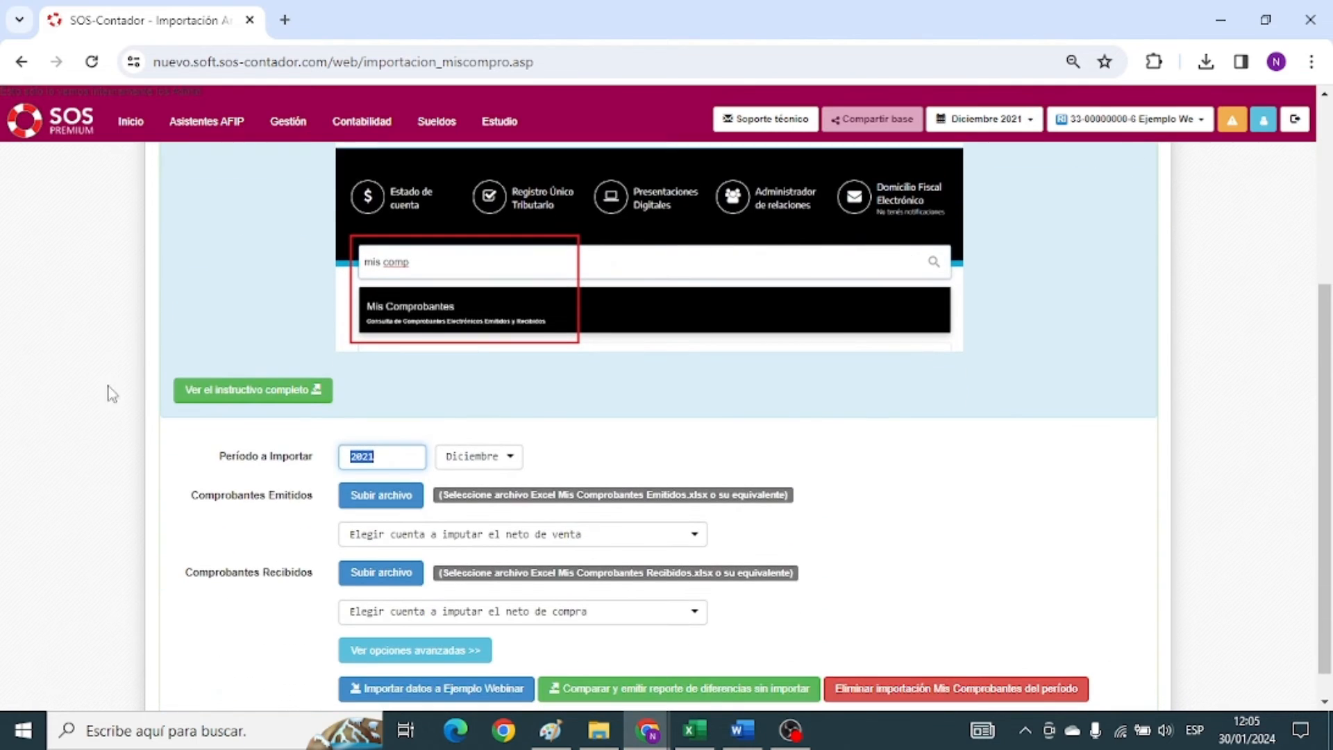
# Set the period to import to Diciembre 2021, checking the Comprobantes Emitidos upload setting.
pyautogui.click(227, 436)
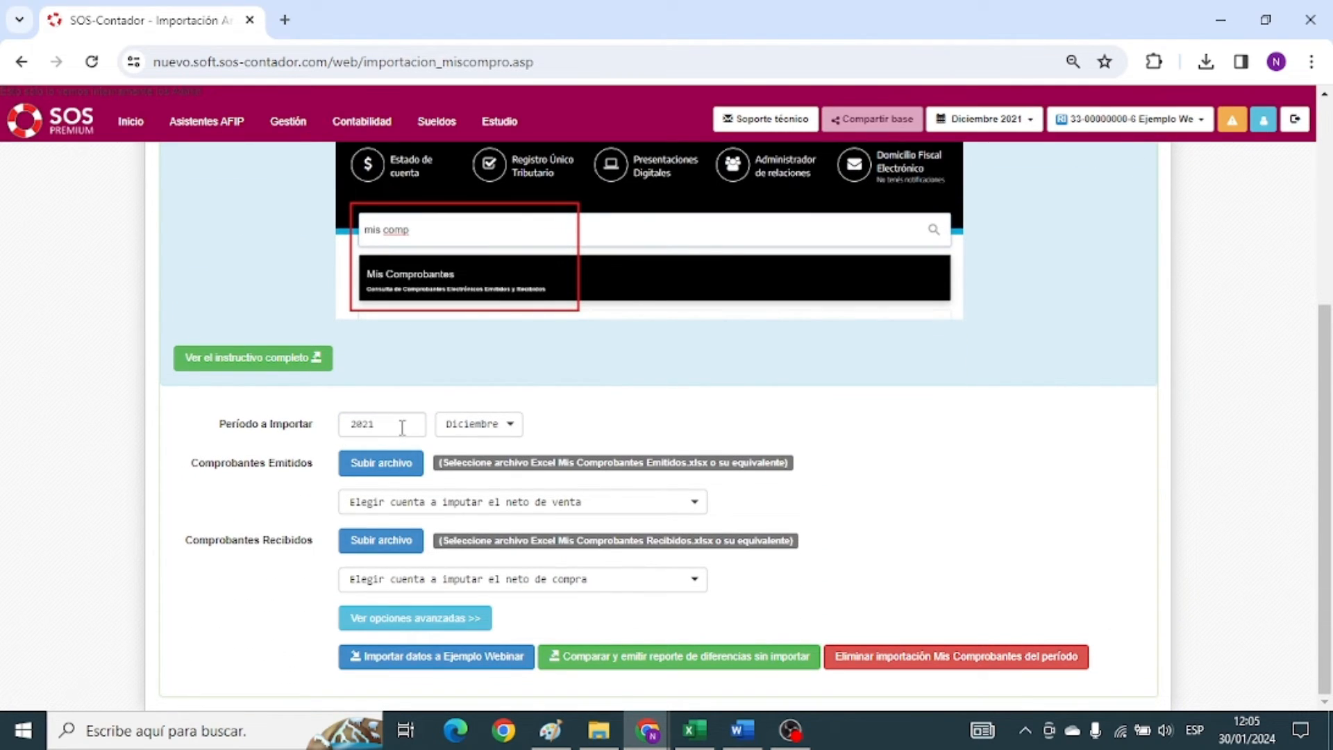
pyautogui.click(490, 425)
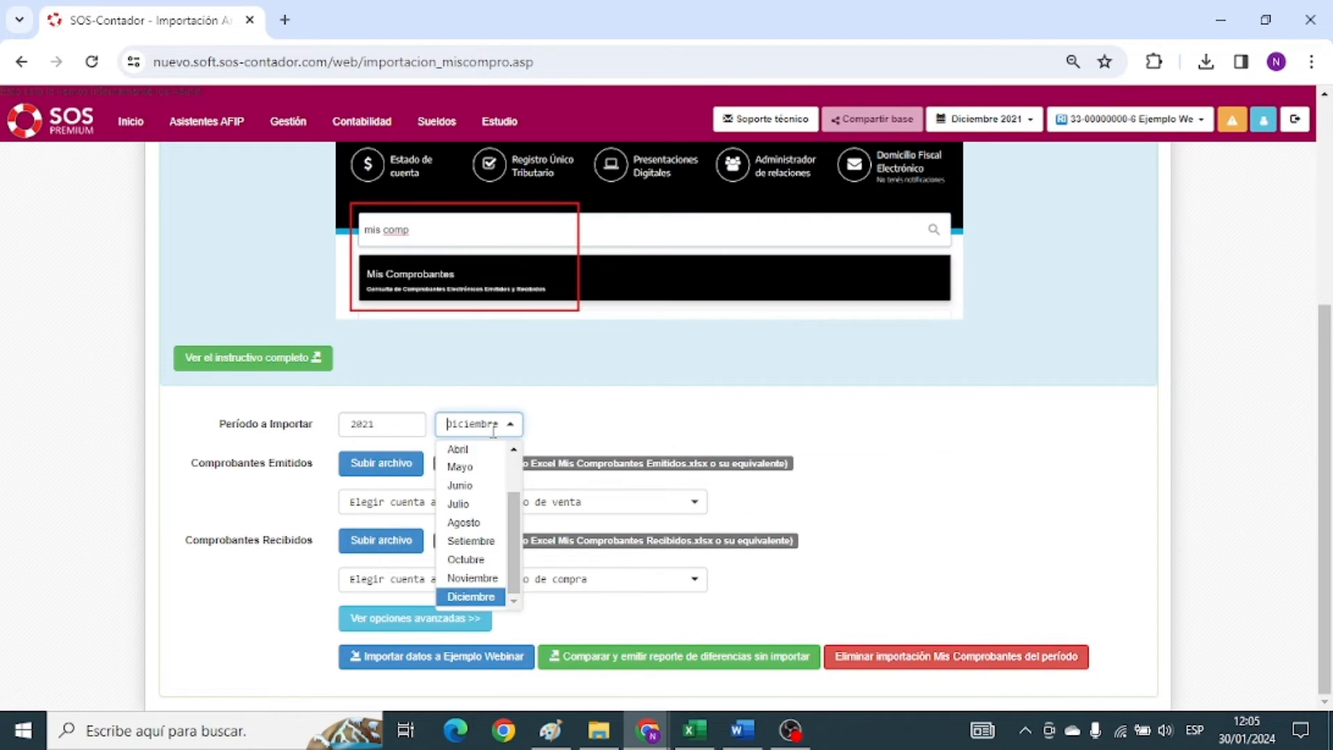
pyautogui.click(486, 598)
pyautogui.moveTo(193, 465); pyautogui.dragTo(368, 466)
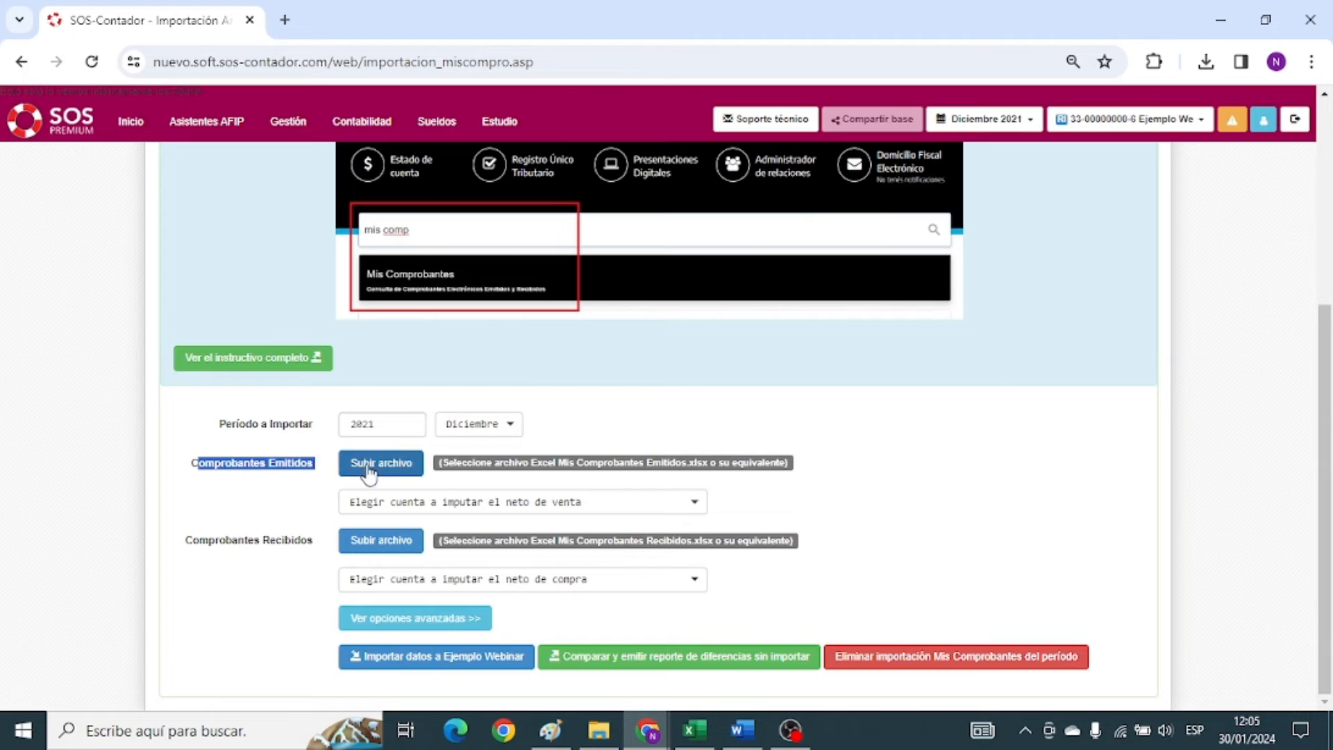
pyautogui.click(247, 500)
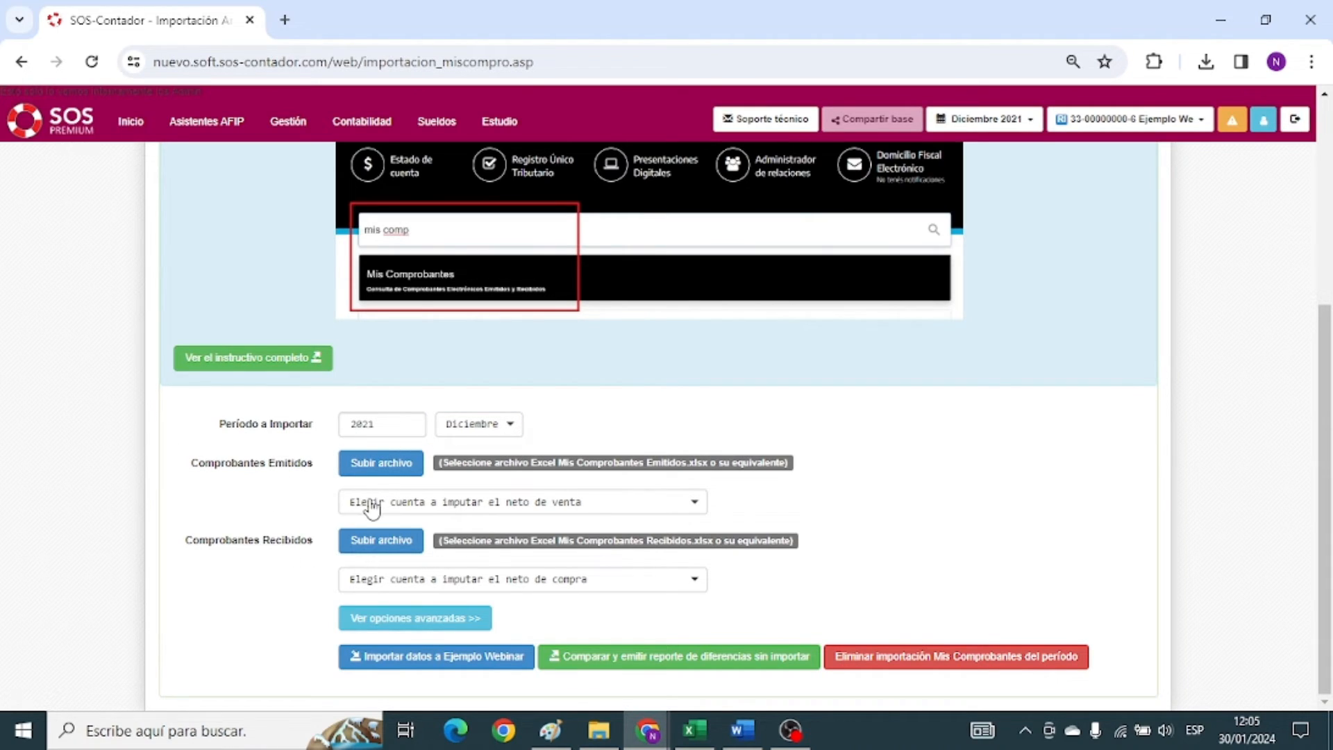
# Choose the Excel file 'Mis Comprobantes Emitidos - Modelo (agregar CUIT).xlsx' for Comprobantes Emitidos and read the notice about its name.
pyautogui.click(376, 464)
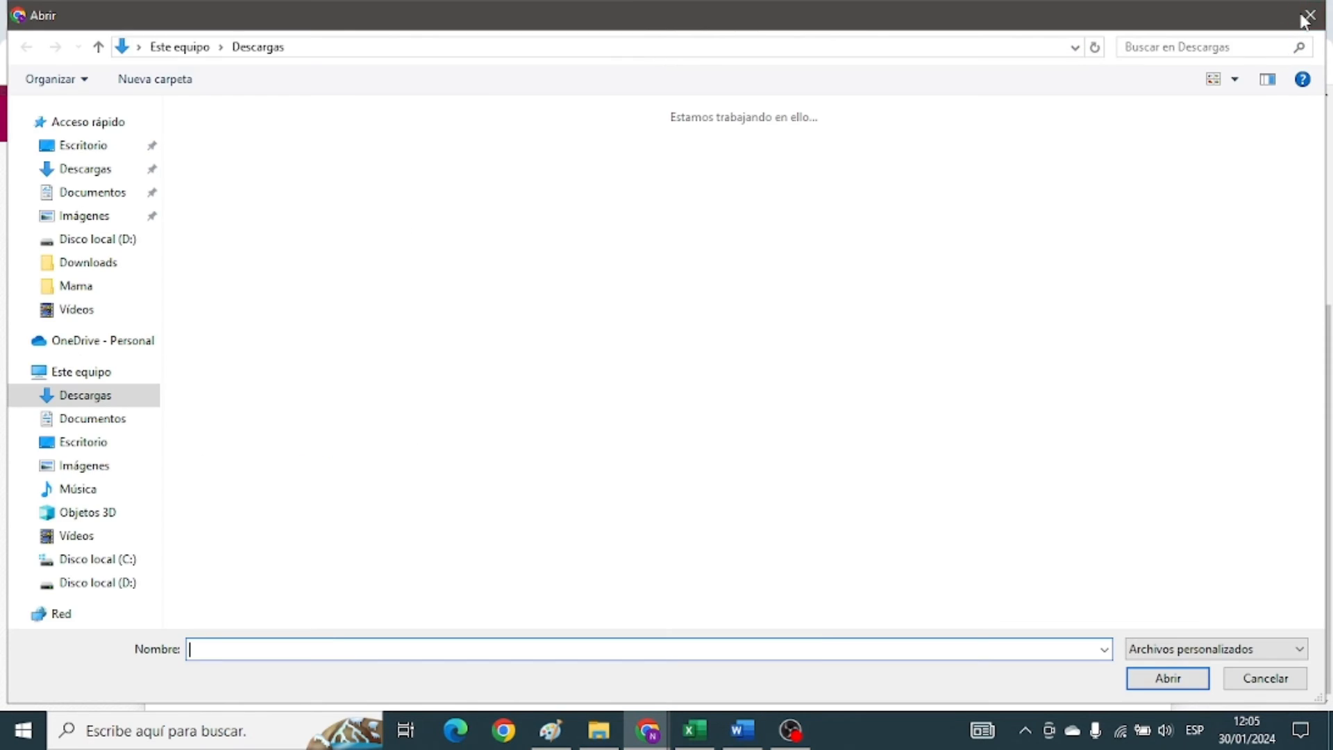
pyautogui.click(1307, 15)
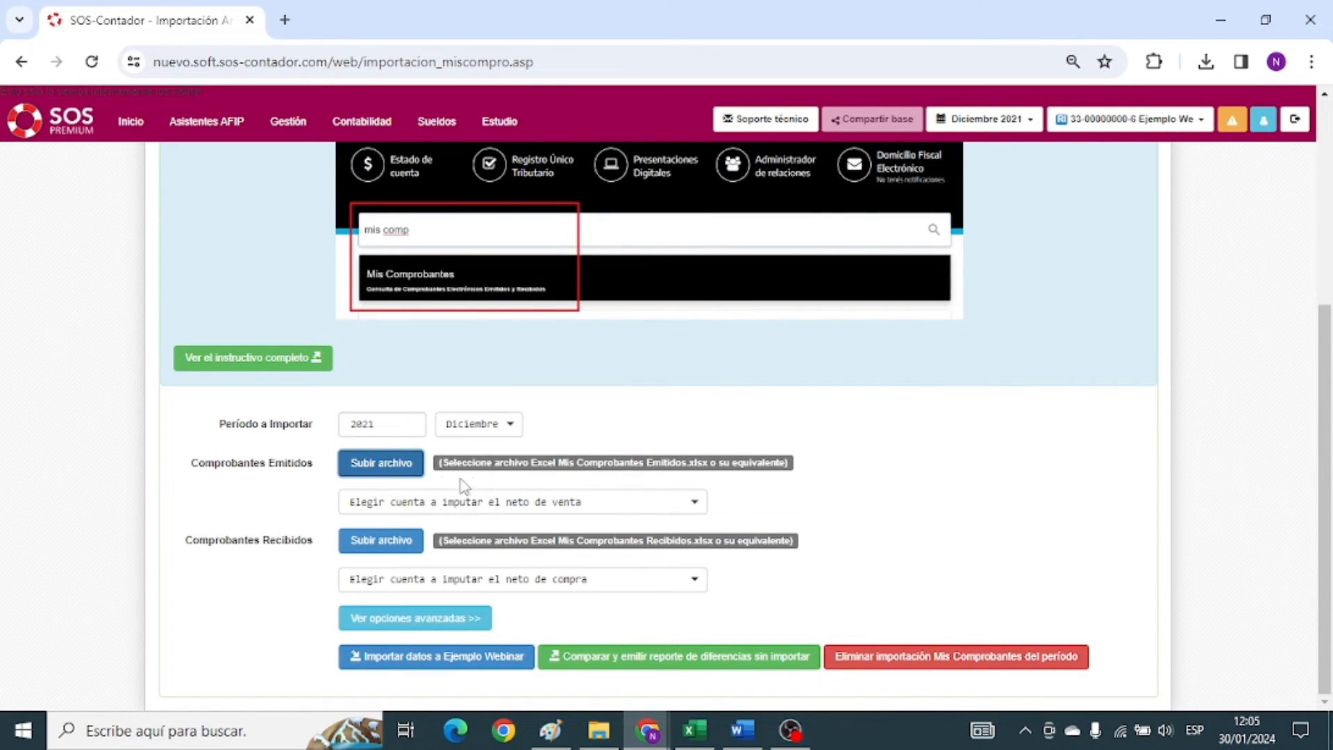
pyautogui.click(389, 466)
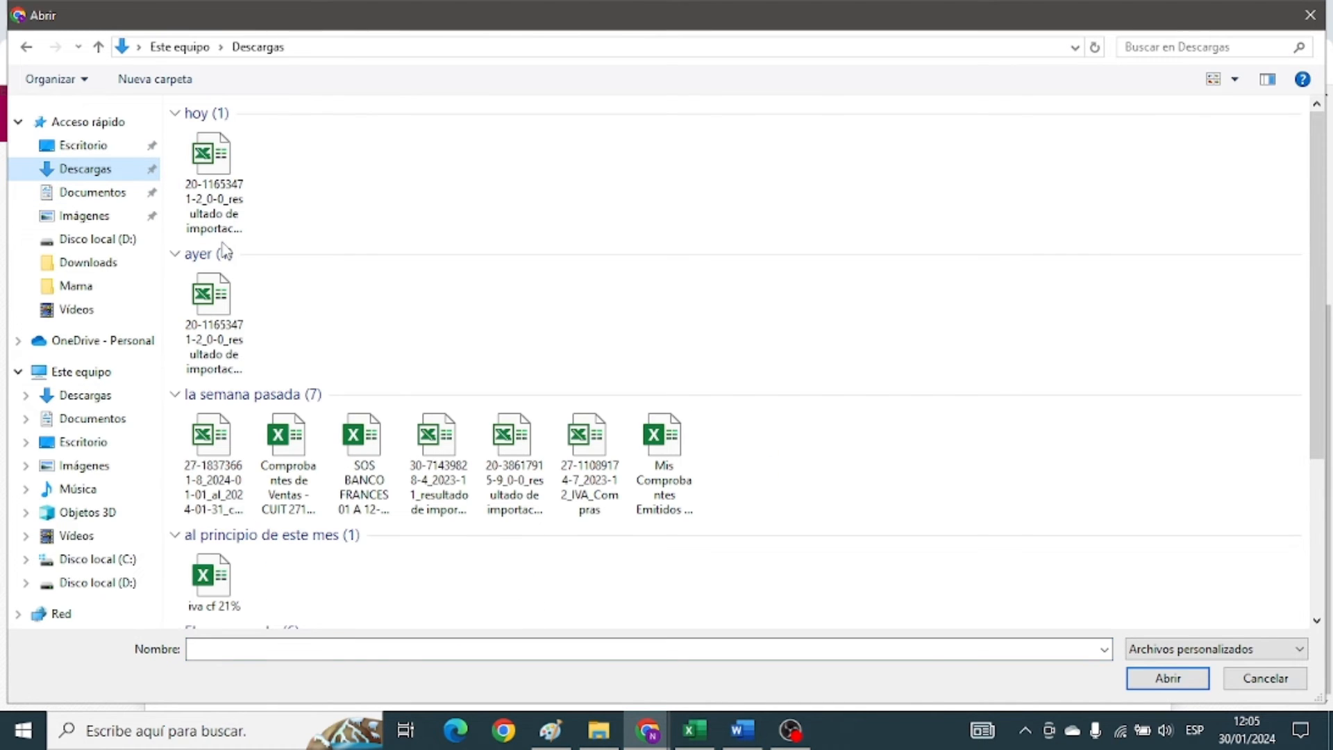
pyautogui.scroll(-3, 220, 465)
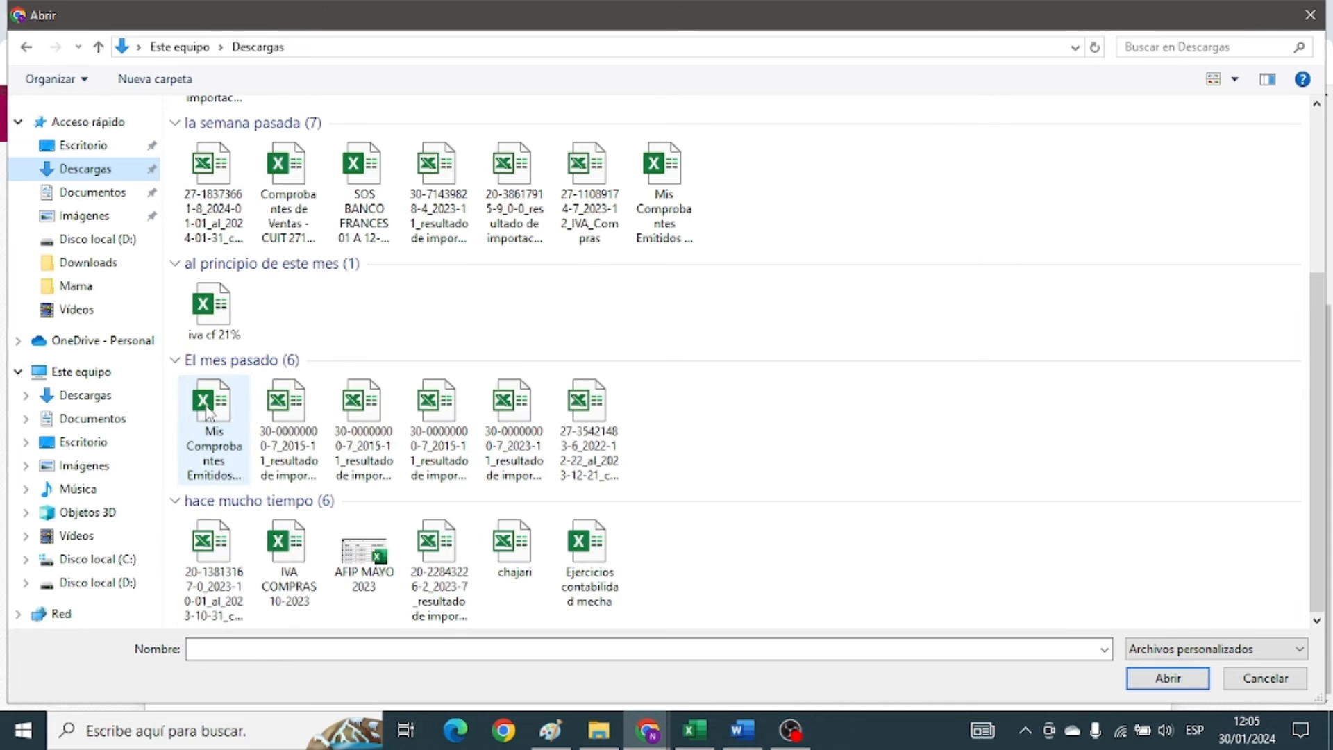
pyautogui.doubleClick(222, 467)
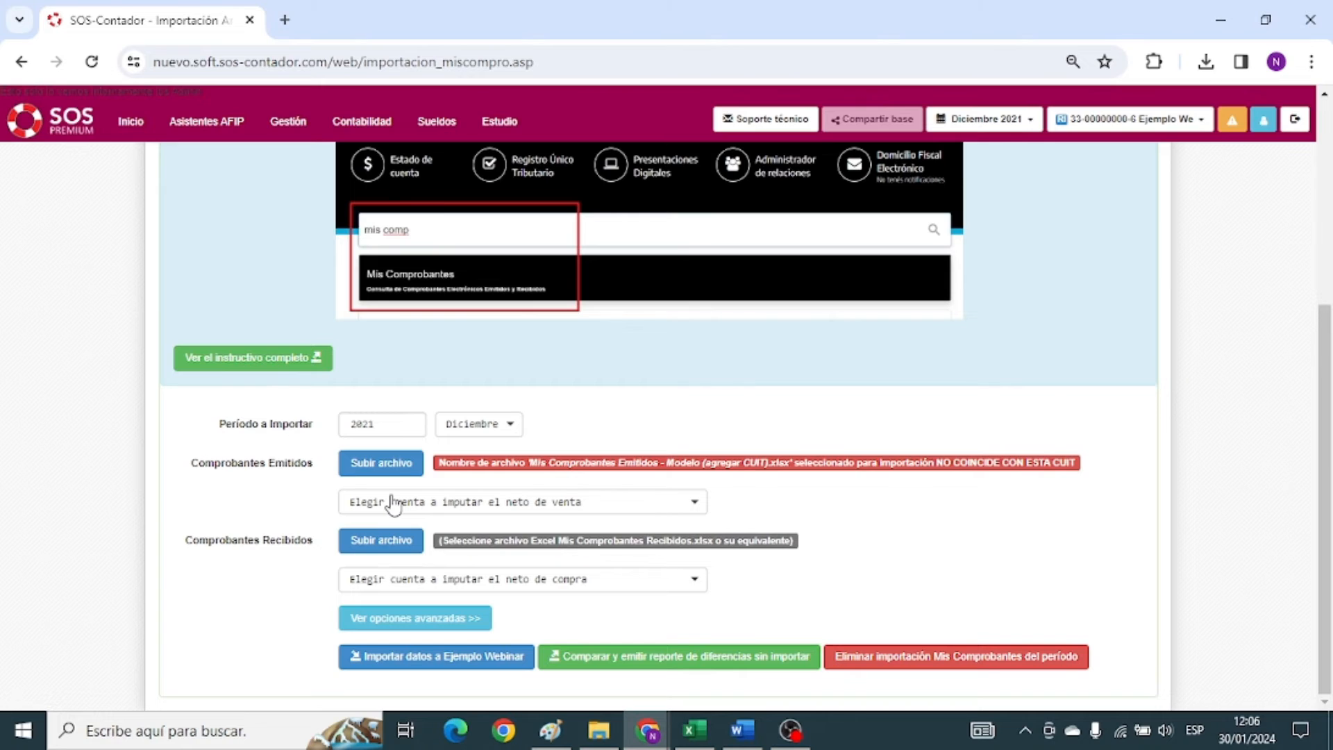
pyautogui.moveTo(521, 461); pyautogui.dragTo(813, 463)
pyautogui.click(820, 466)
pyautogui.moveTo(453, 469); pyautogui.dragTo(942, 462)
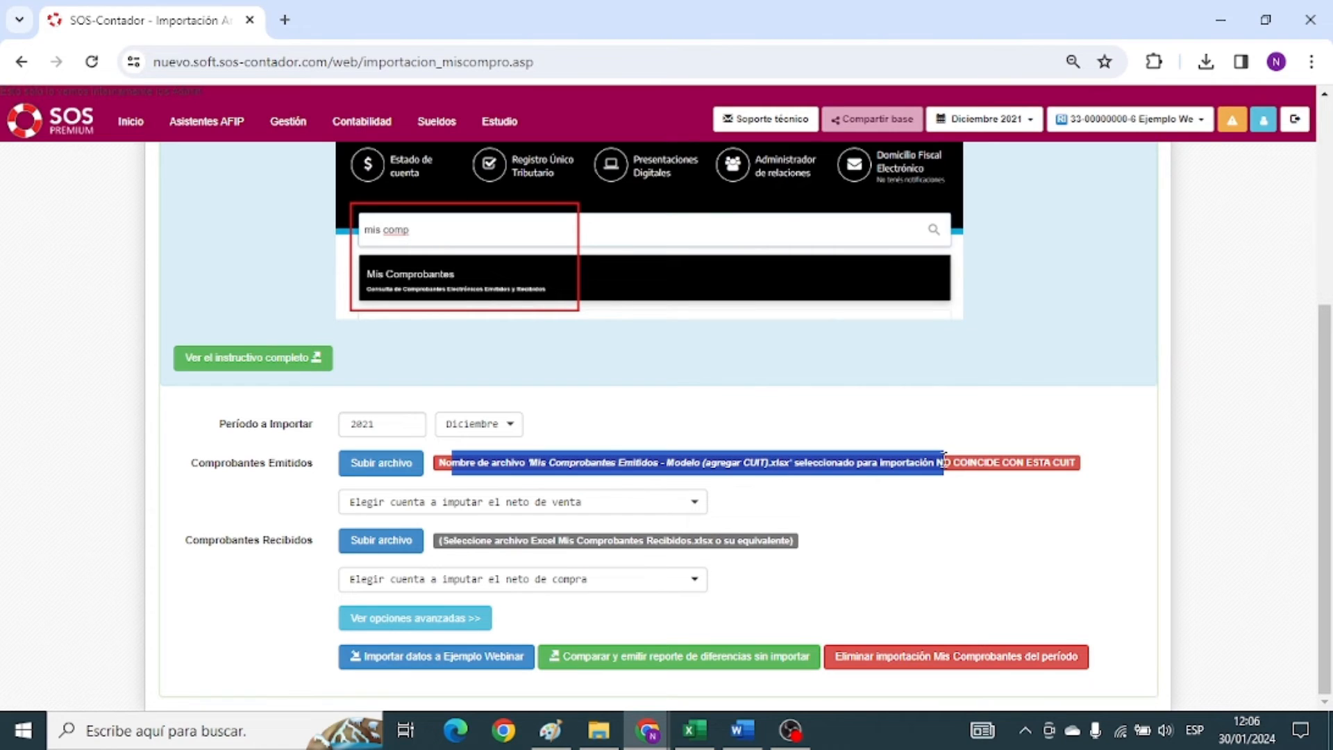
pyautogui.click(903, 495)
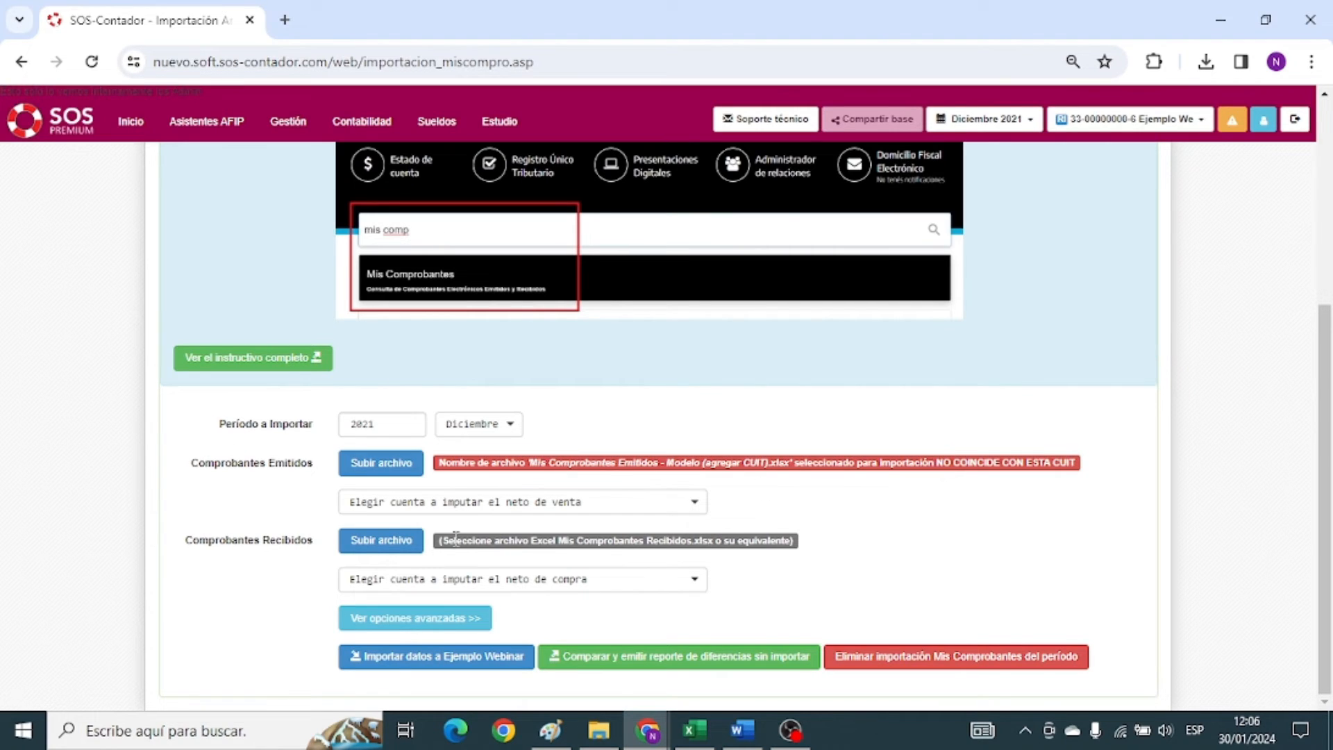
# Assign the net sales of the issued vouchers to account 04.01.01.001.001 Ventas Generales, keeping Diciembre as the import month.
pyautogui.click(424, 508)
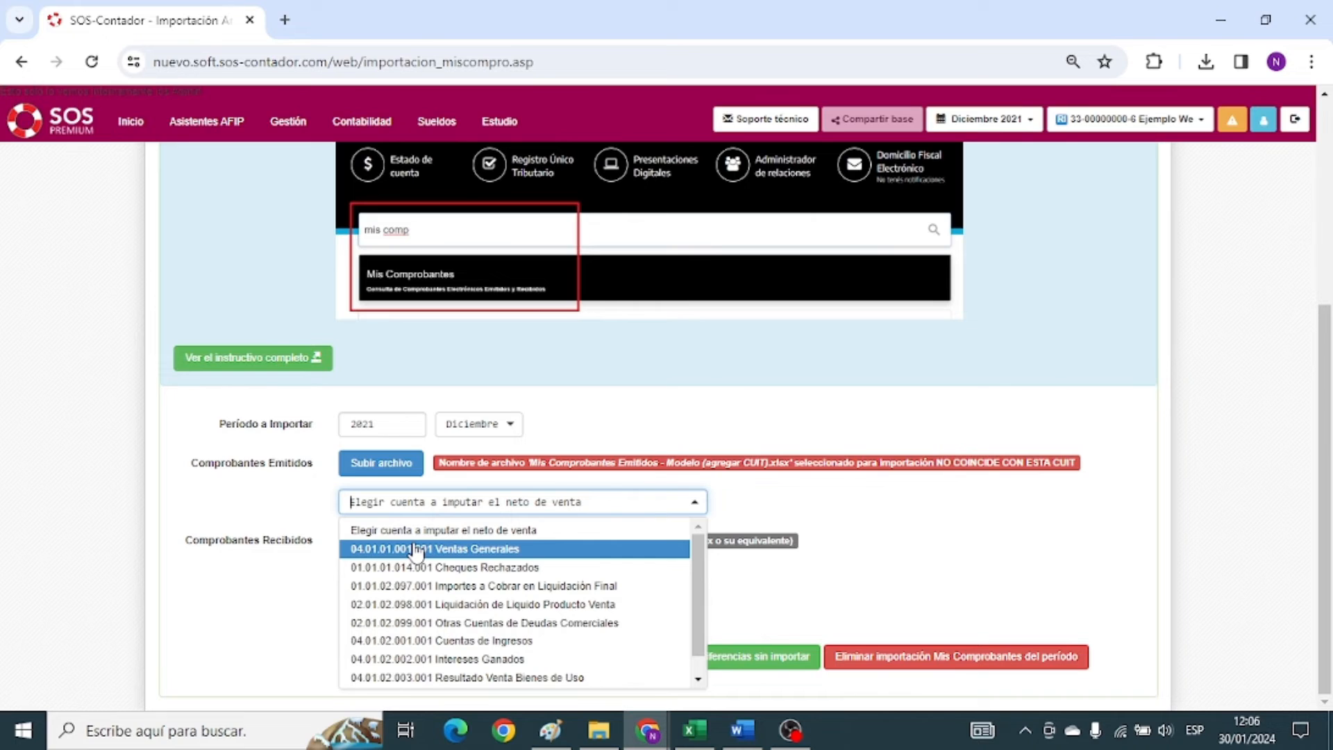
pyautogui.click(378, 550)
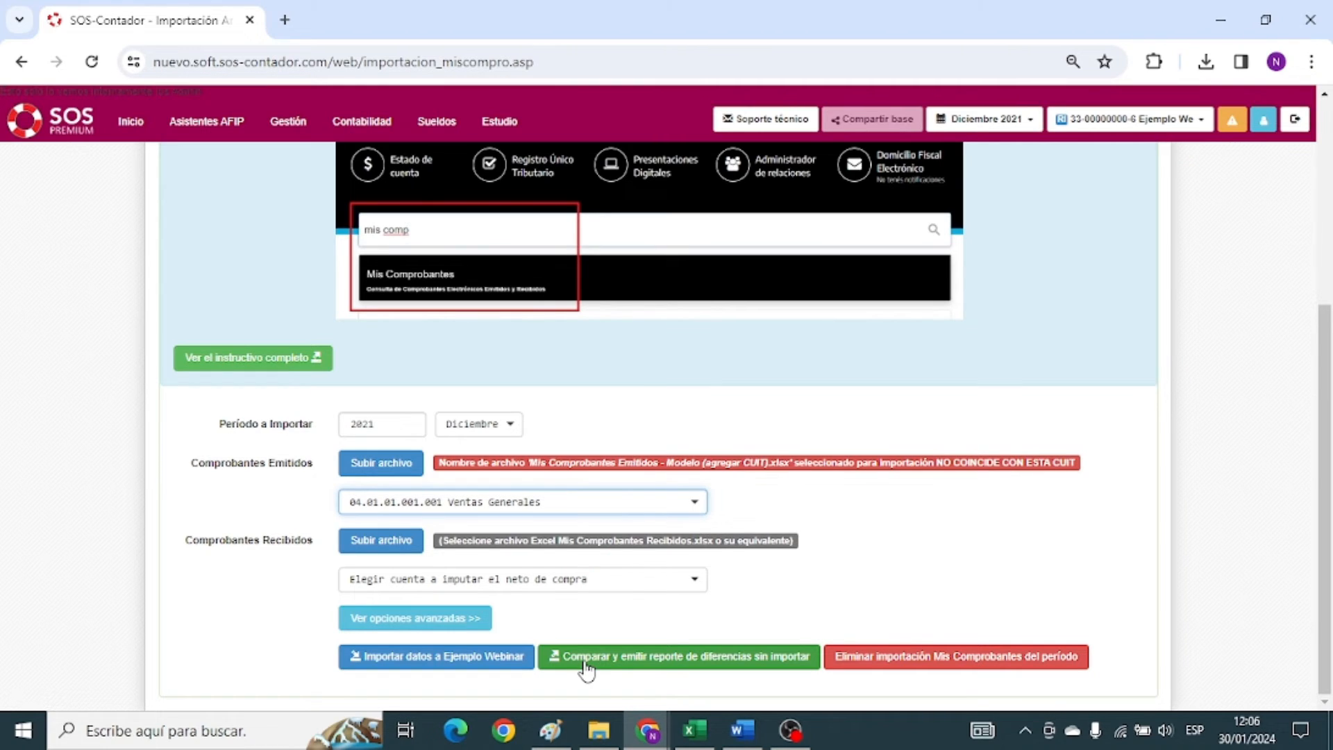
pyautogui.click(366, 422)
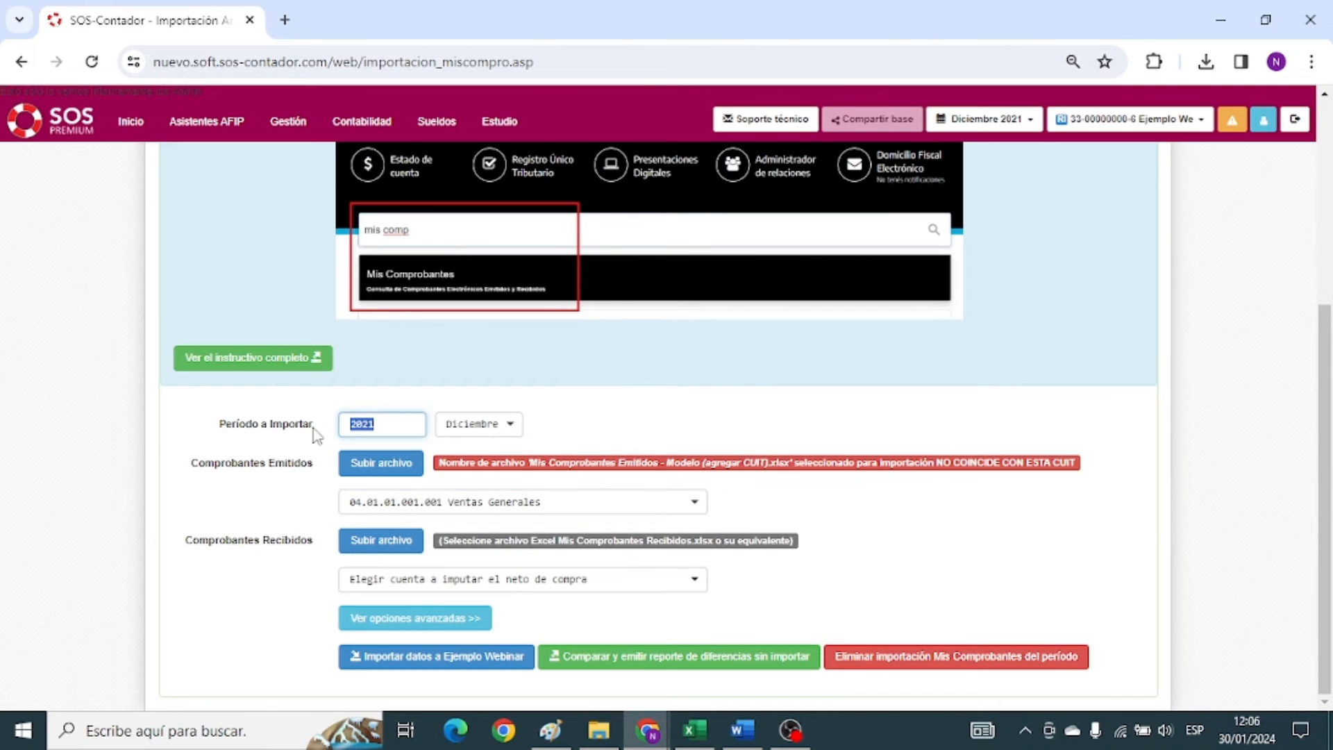
pyautogui.click(458, 423)
pyautogui.click(488, 597)
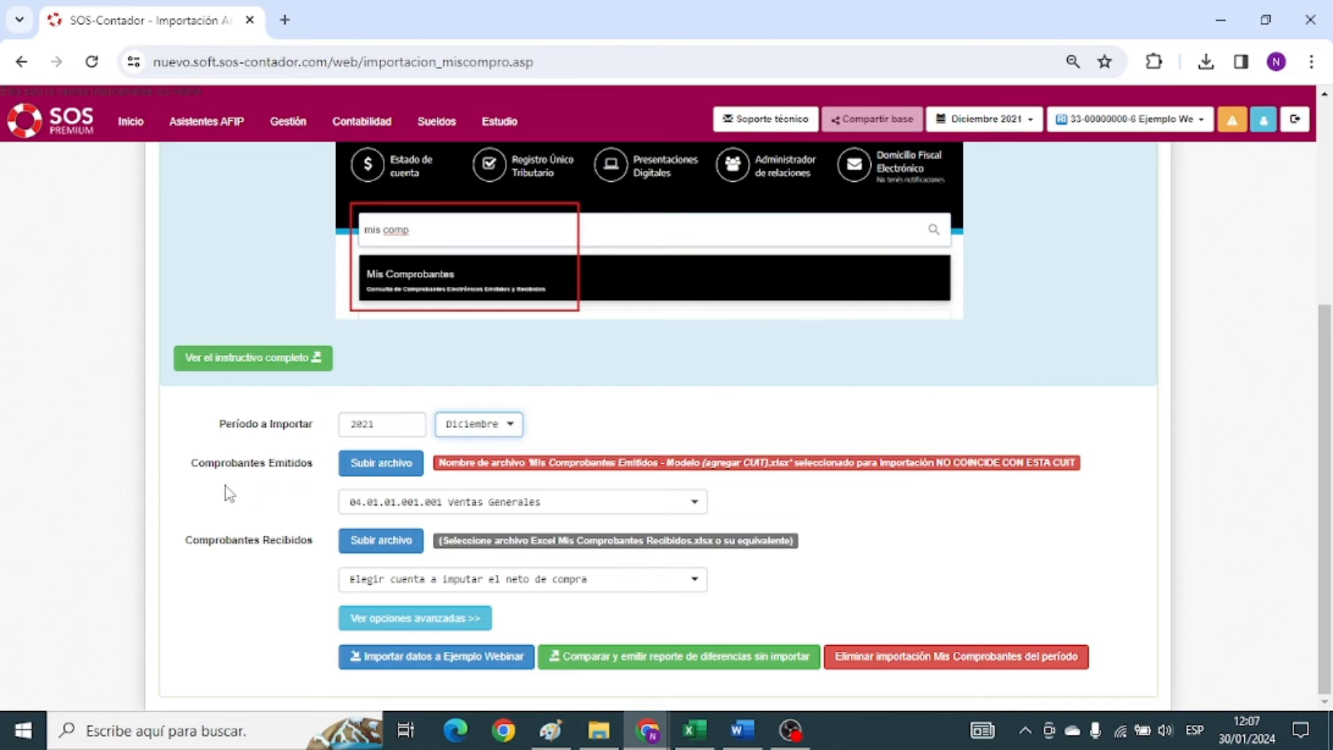
pyautogui.click(394, 505)
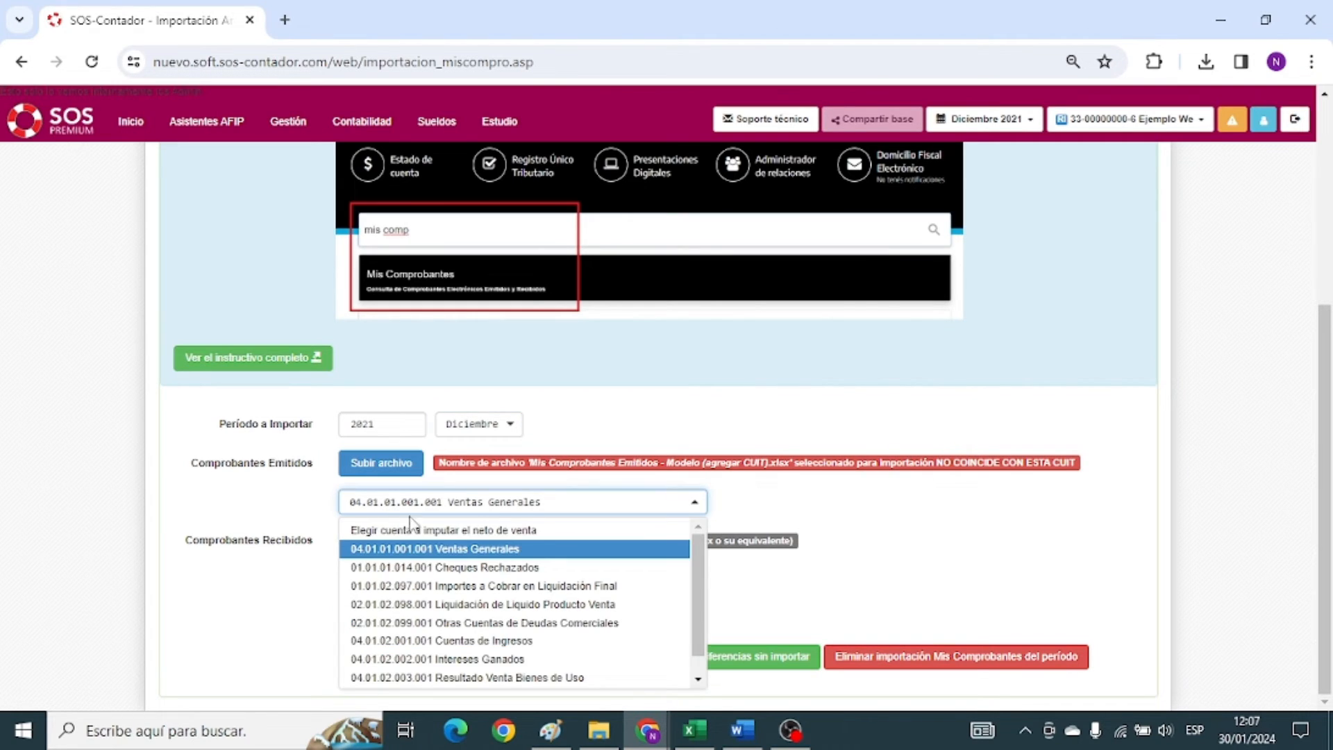
pyautogui.click(428, 553)
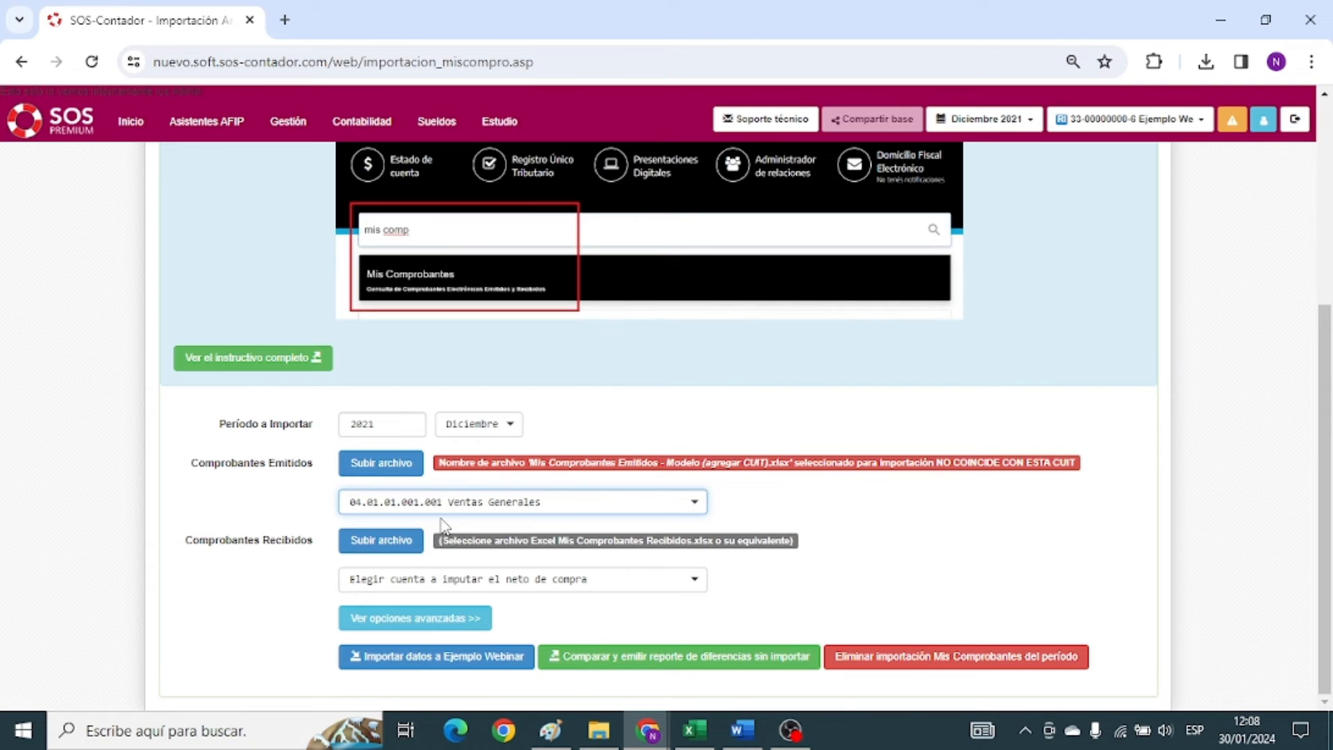
pyautogui.click(448, 512)
pyautogui.click(450, 514)
# Show the advanced import options and examine the optional settings for columns R to V.
pyautogui.click(373, 619)
pyautogui.scroll(-1, 372, 556)
pyautogui.scroll(-3, 373, 555)
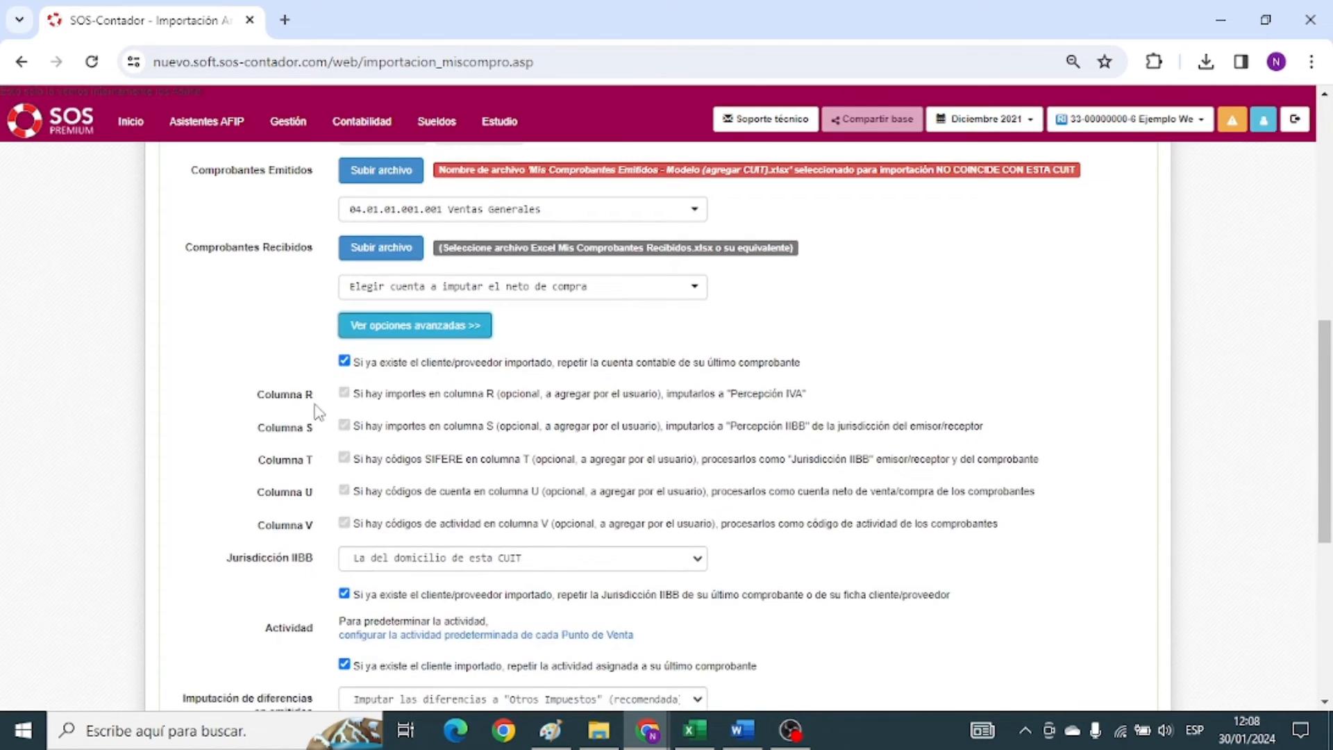
pyautogui.moveTo(257, 397); pyautogui.dragTo(298, 398)
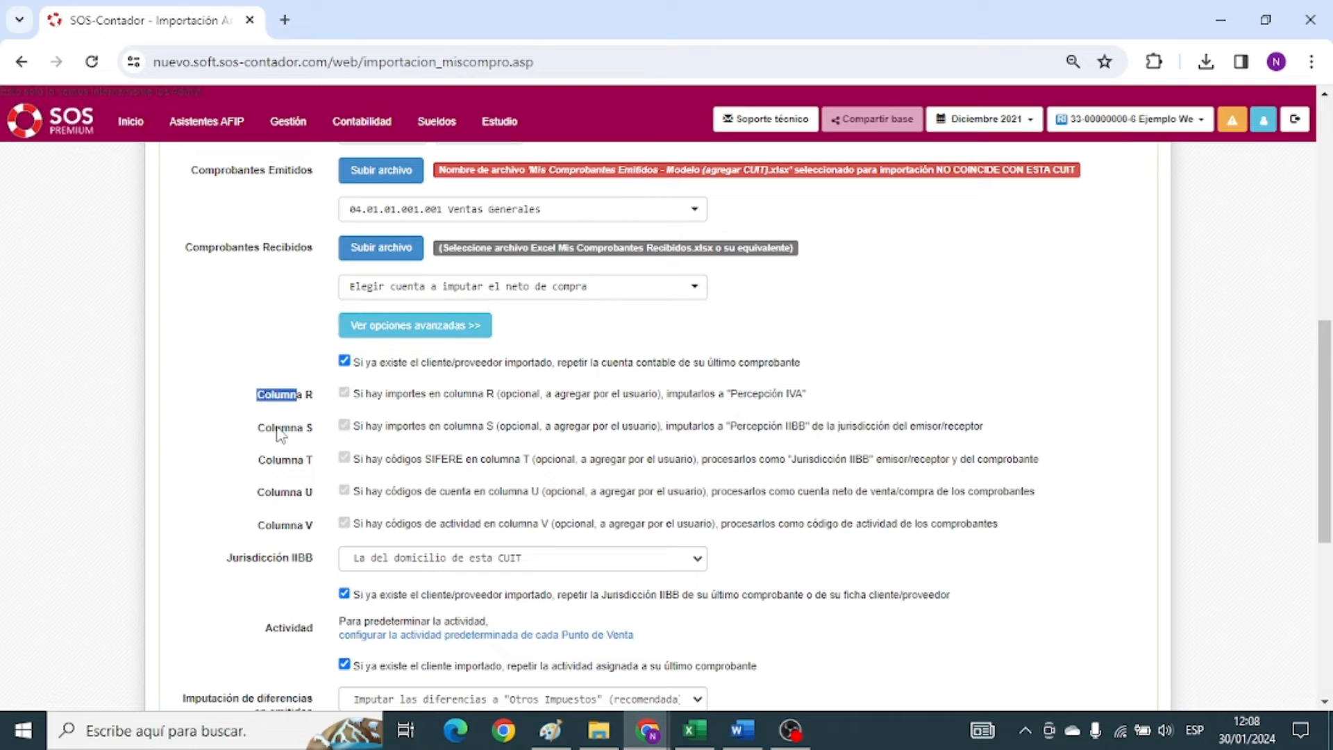
pyautogui.click(277, 426)
pyautogui.scroll(2, 278, 414)
pyautogui.scroll(-2, 281, 416)
pyautogui.scroll(-1, 250, 542)
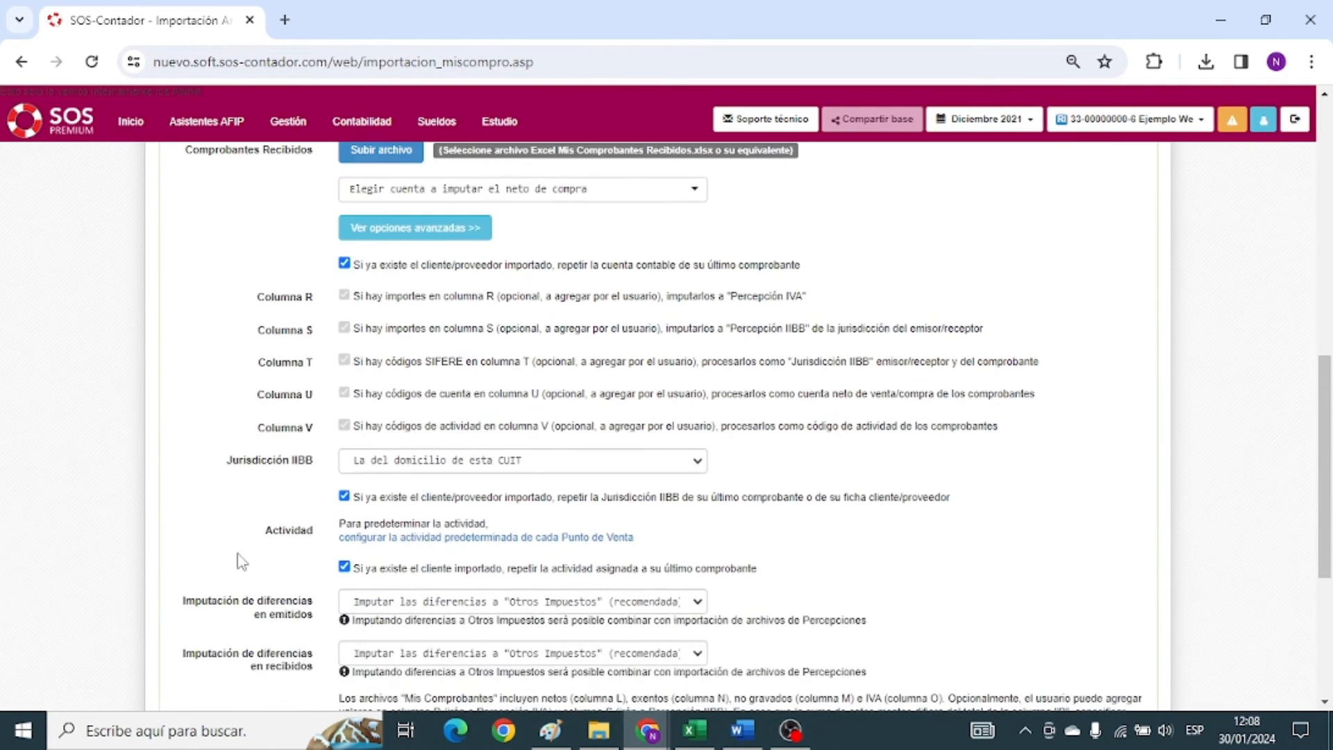
# Set the Jurisdicción IIBB for the imported vouchers to Neuquen.
pyautogui.moveTo(215, 467); pyautogui.dragTo(303, 493)
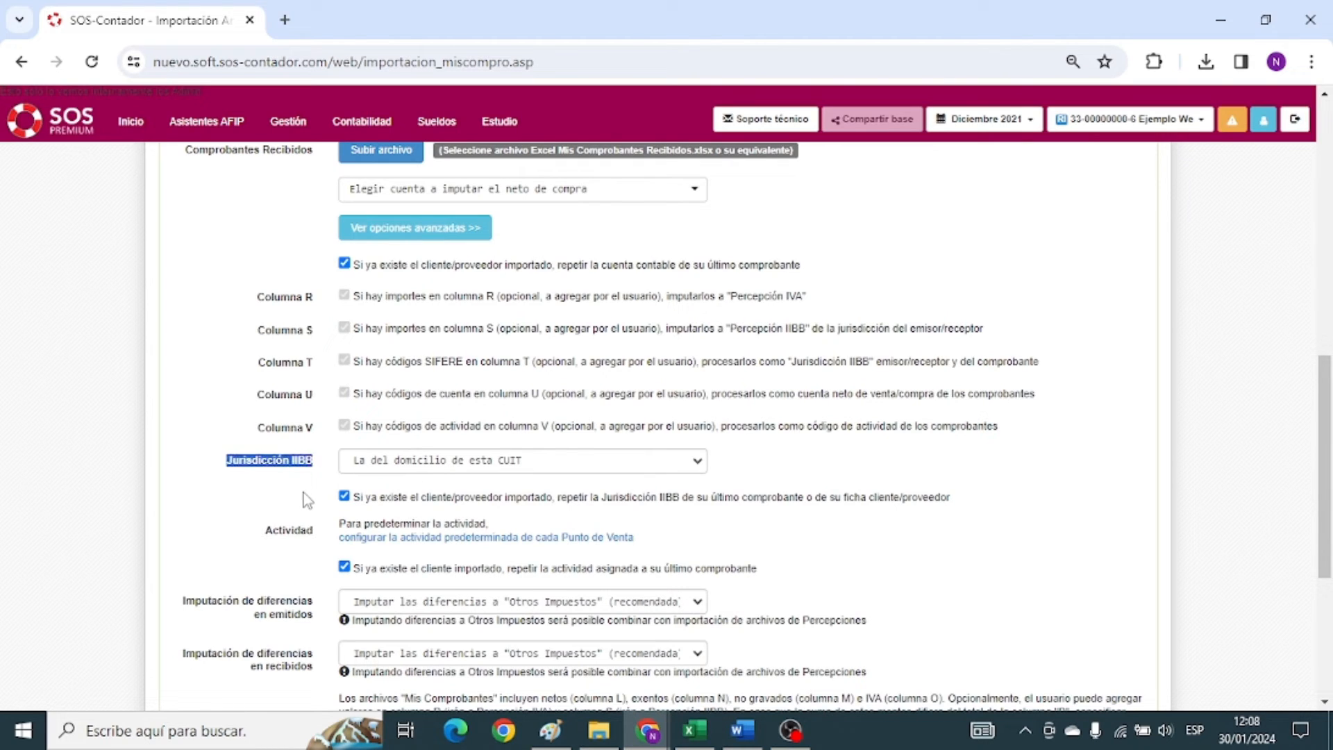
pyautogui.click(302, 493)
pyautogui.click(396, 467)
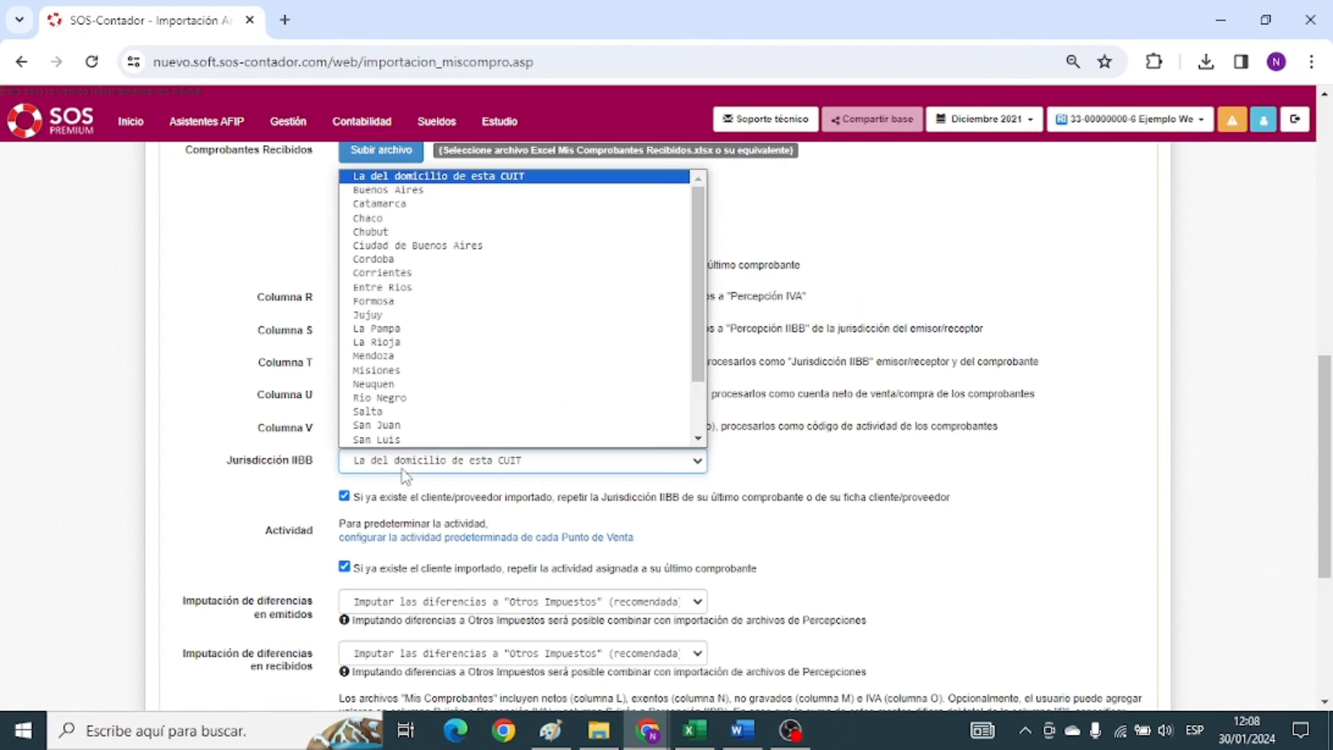
pyautogui.click(403, 390)
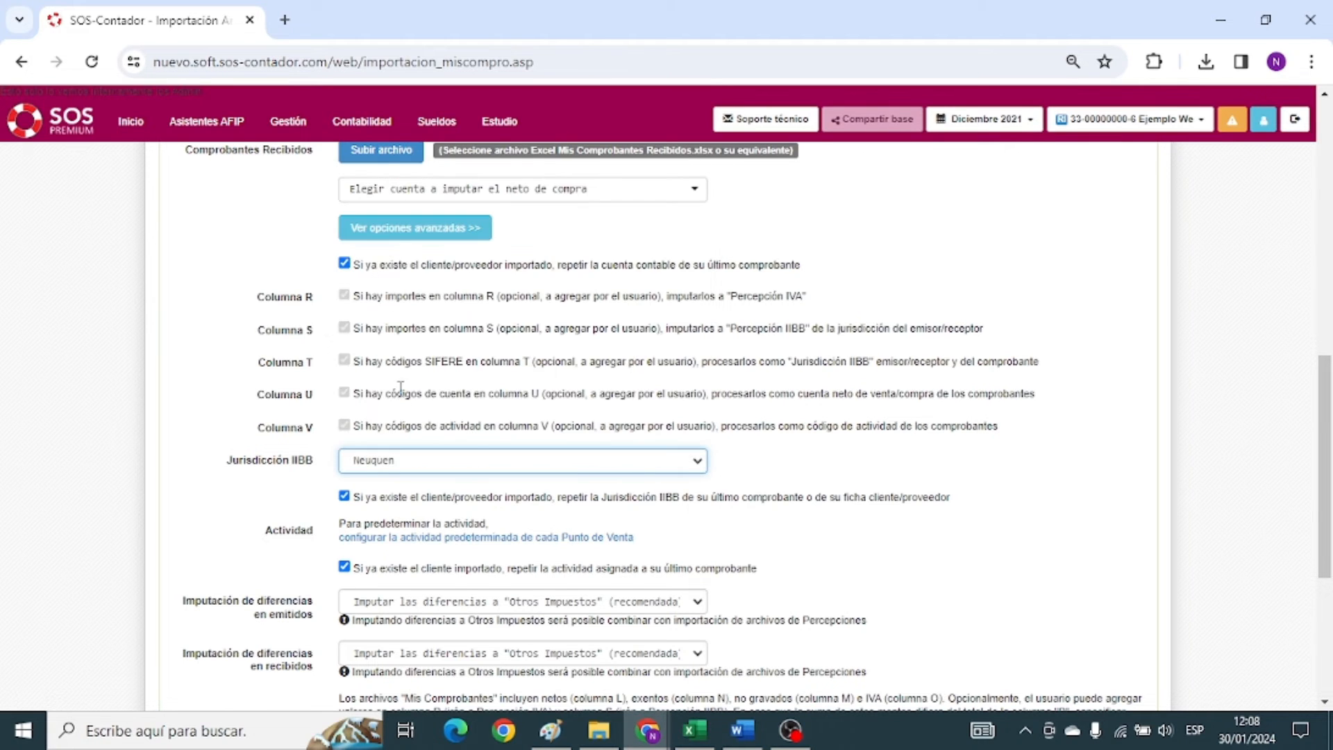
pyautogui.scroll(3, 247, 510)
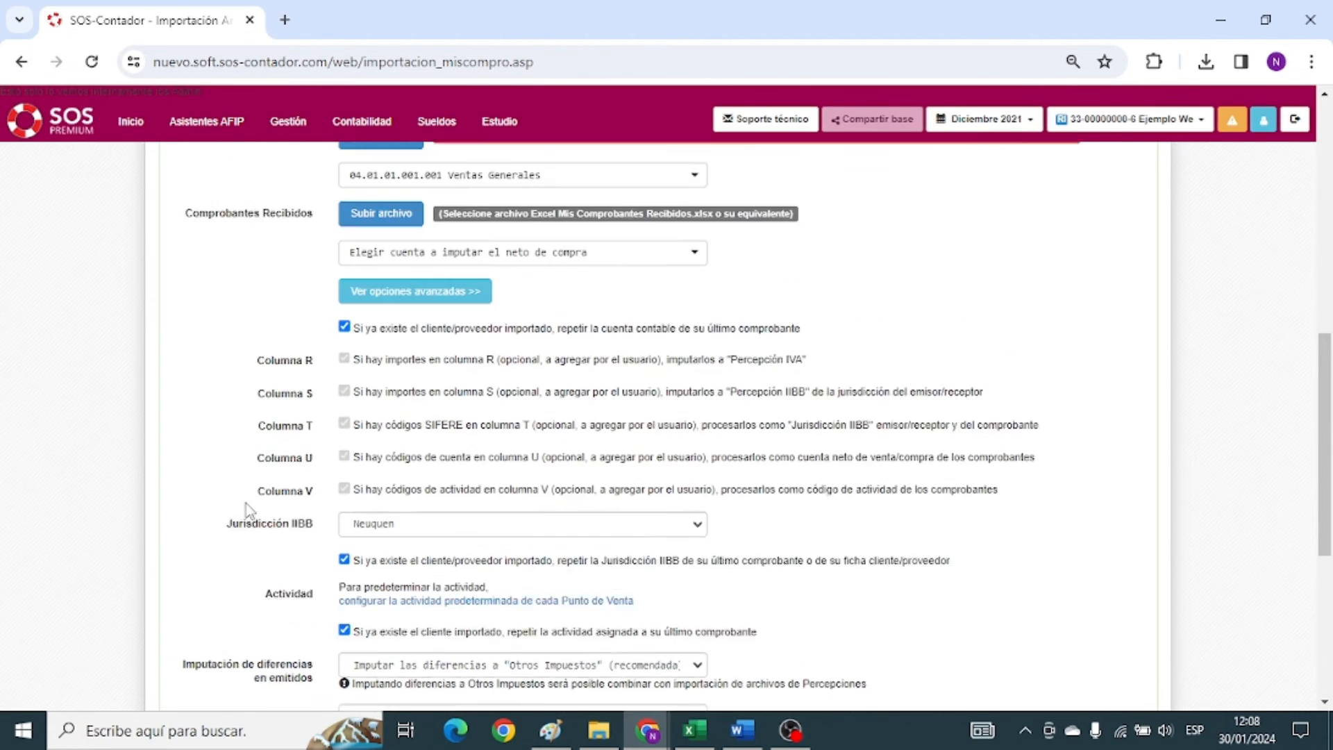
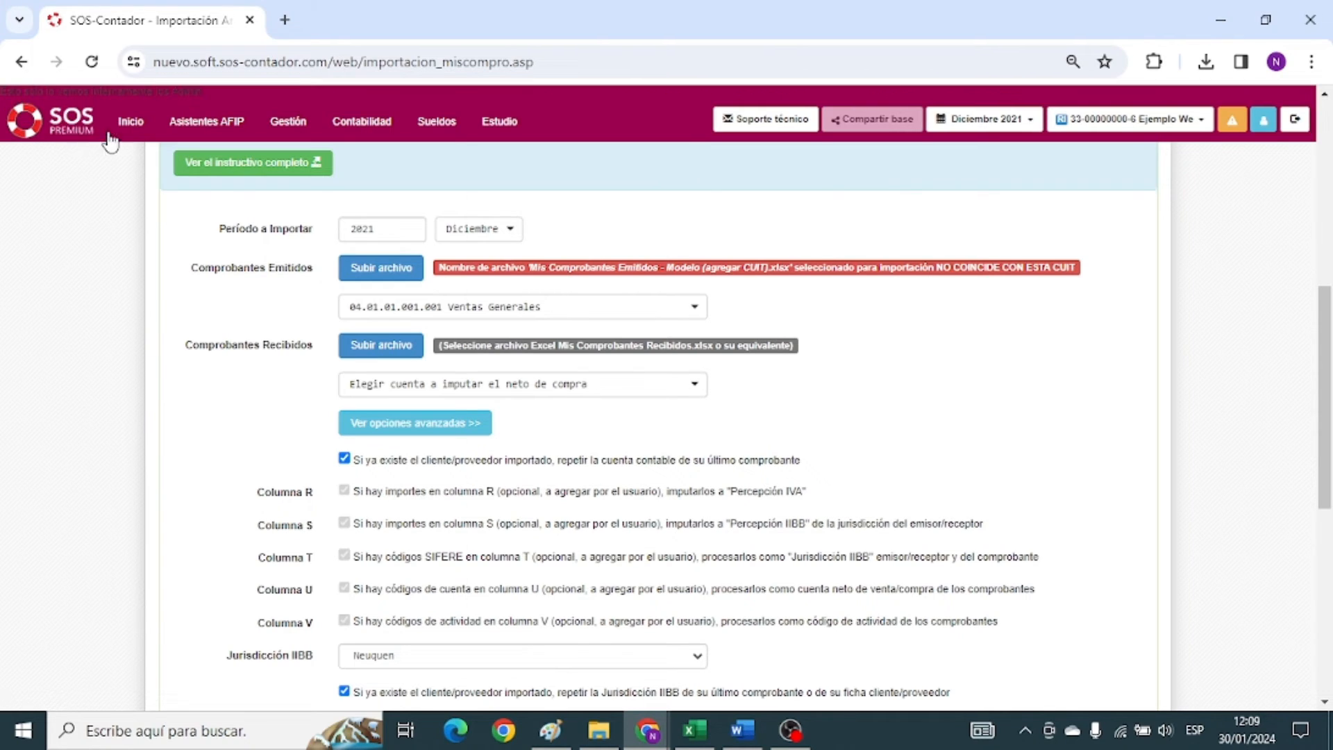
pyautogui.moveTo(128, 122)
pyautogui.middleClick(129, 184)
pyautogui.click(326, 20)
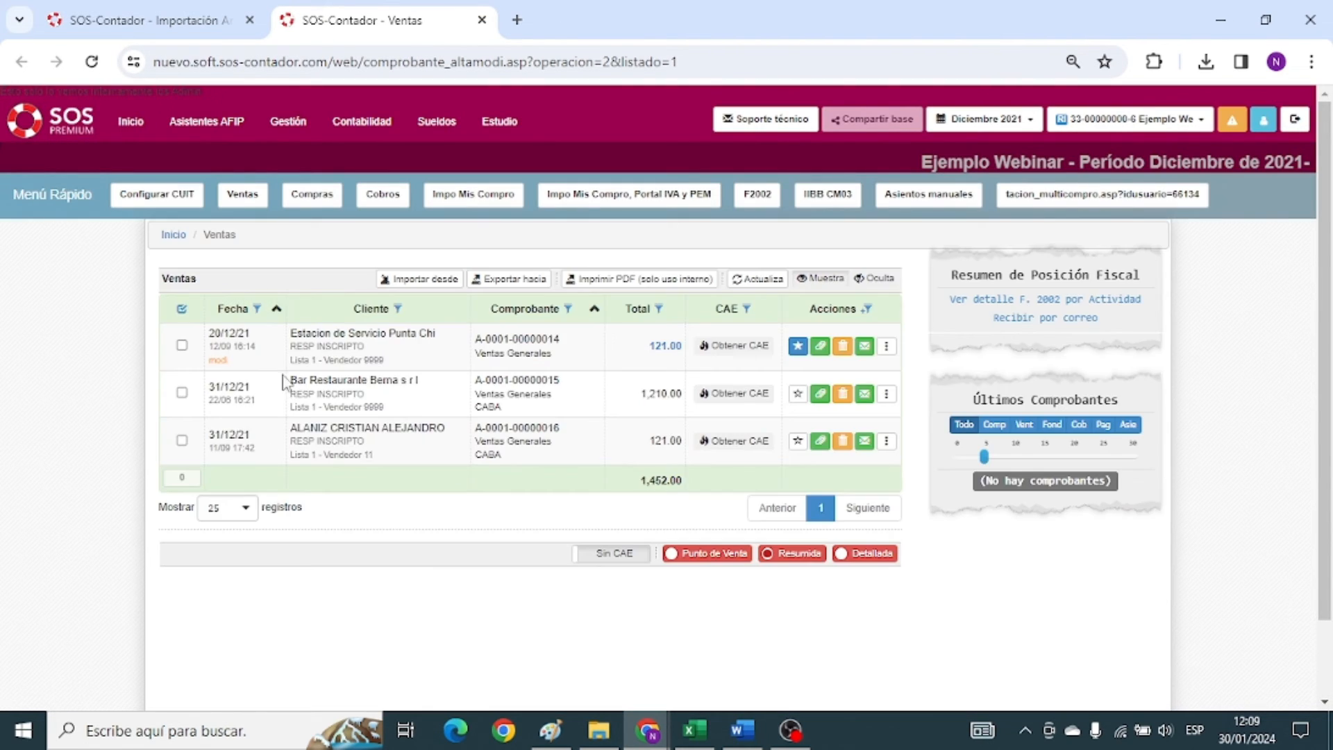
pyautogui.moveTo(322, 334); pyautogui.dragTo(452, 333)
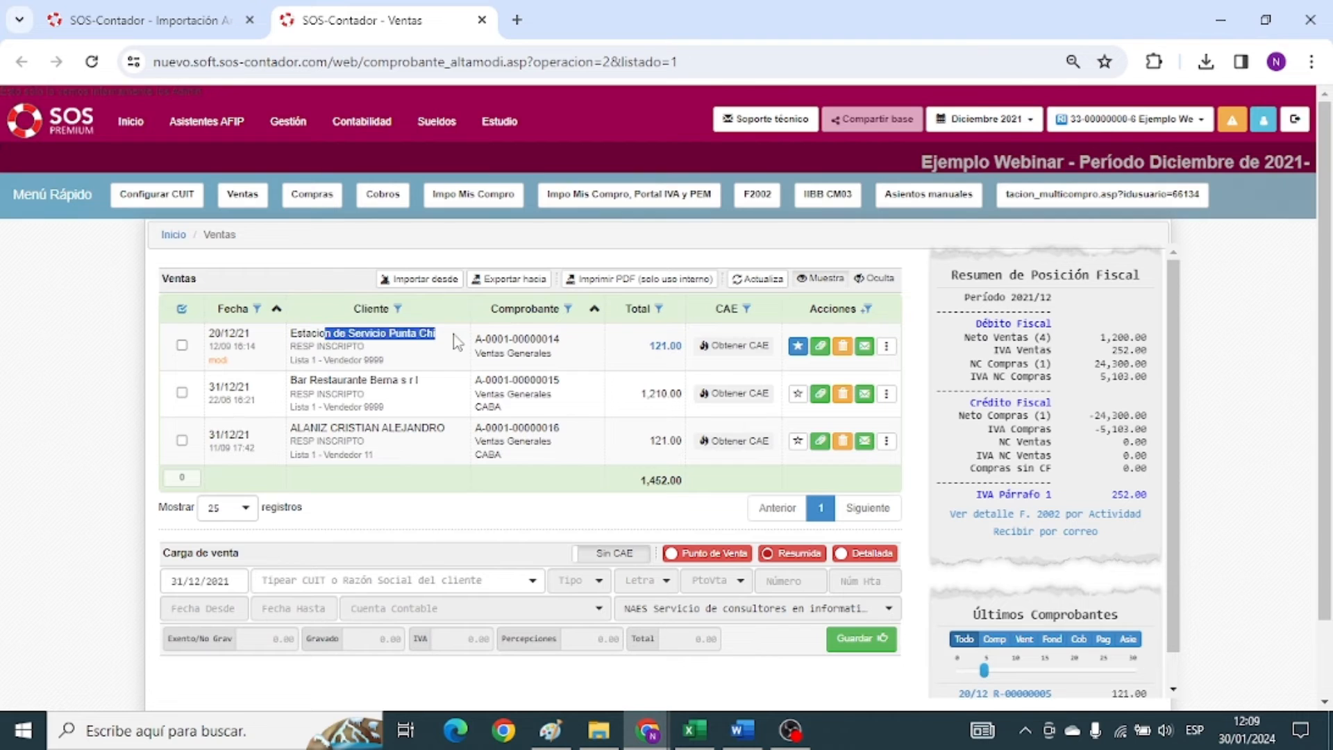
pyautogui.click(459, 344)
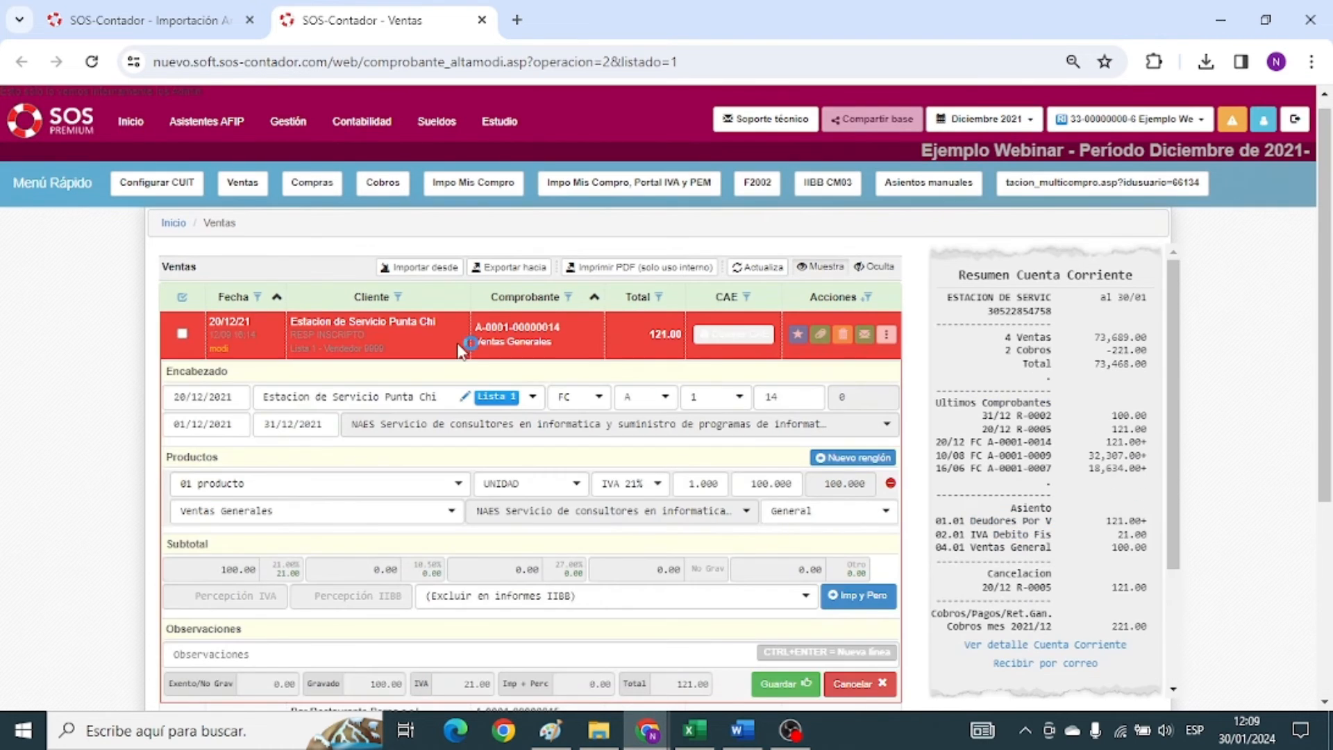
# Add an Otros Impuestos y Tributos a Pagar line of 50 to the sale and save it.
pyautogui.click(858, 595)
pyautogui.write('otros')
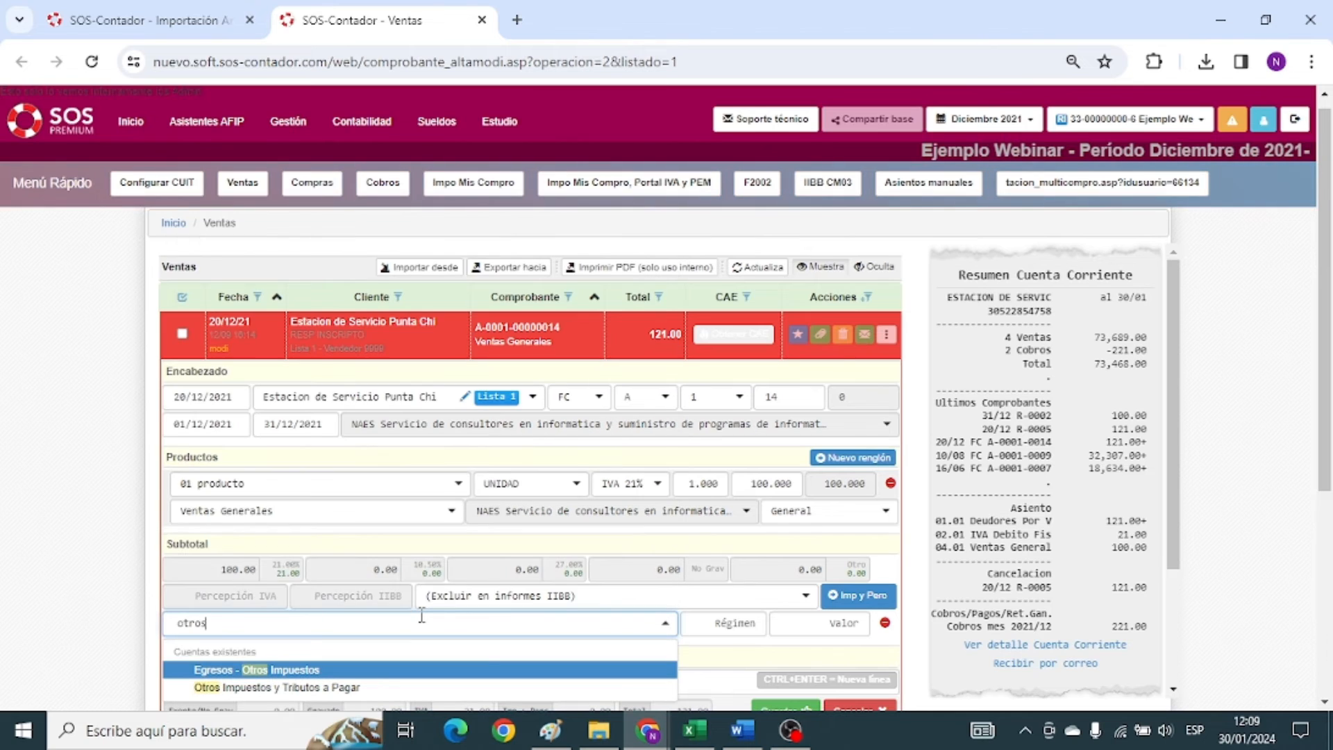
pyautogui.press('Down')
pyautogui.press('Return')
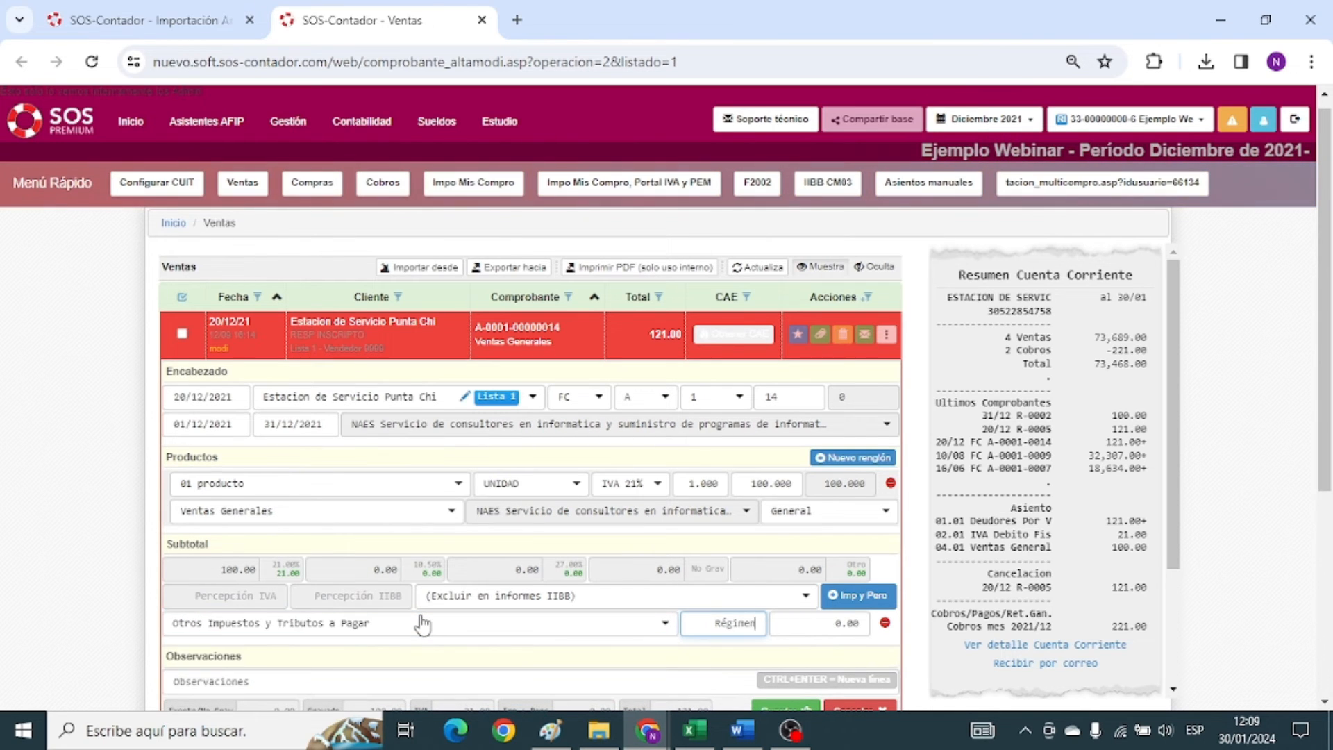
pyautogui.press('Tab')
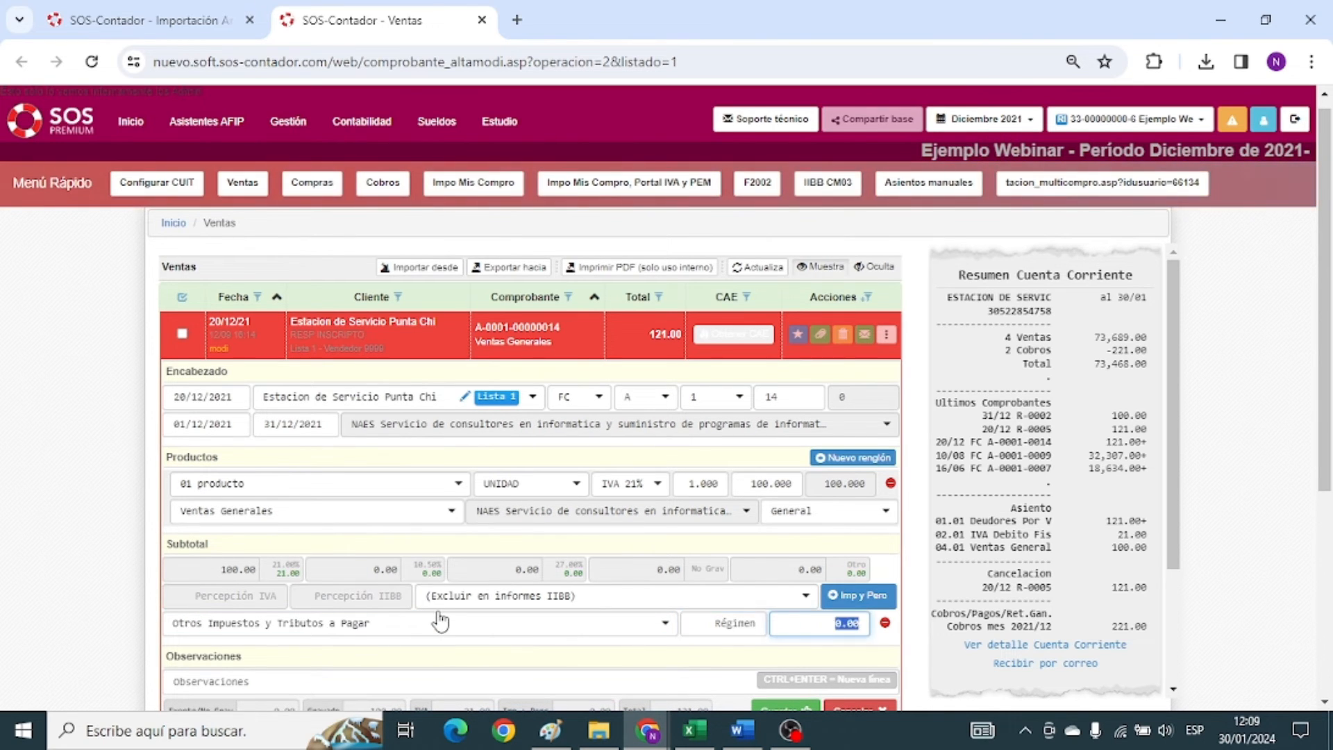
pyautogui.write('58')
pyautogui.click(774, 709)
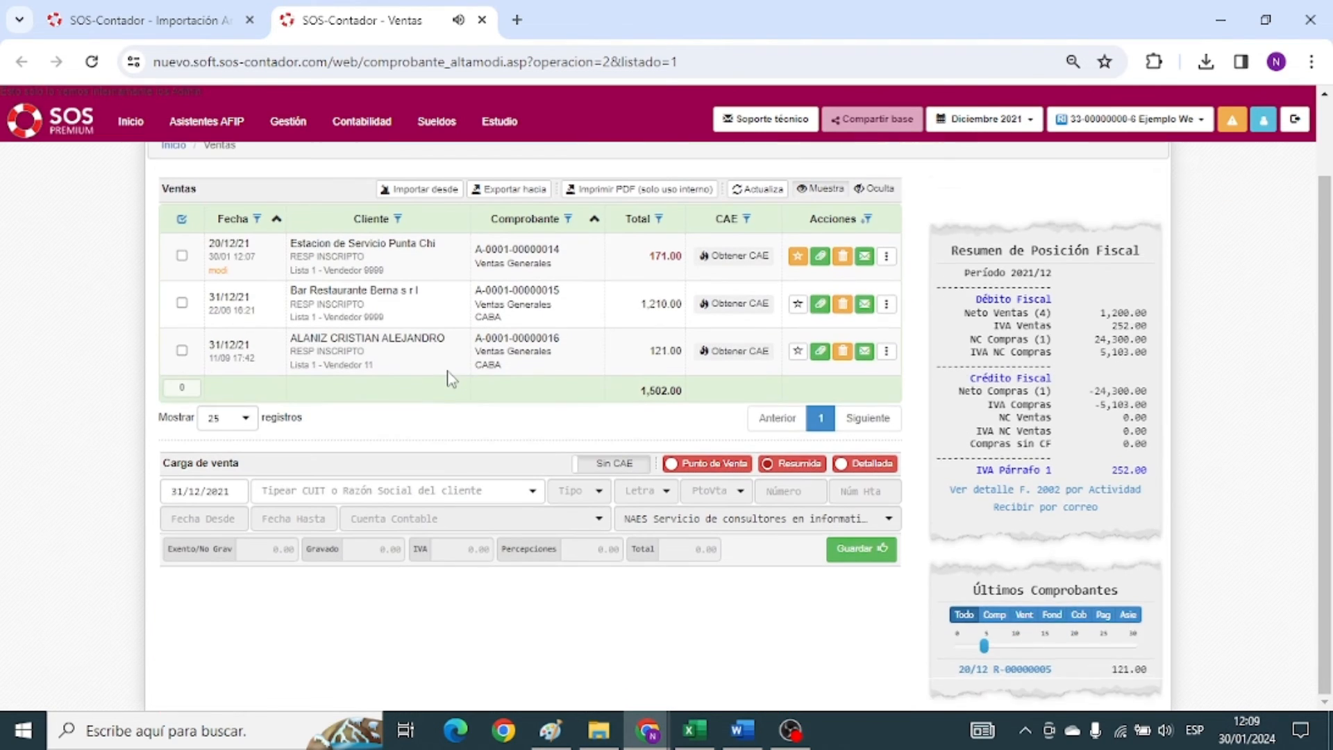
pyautogui.click(182, 256)
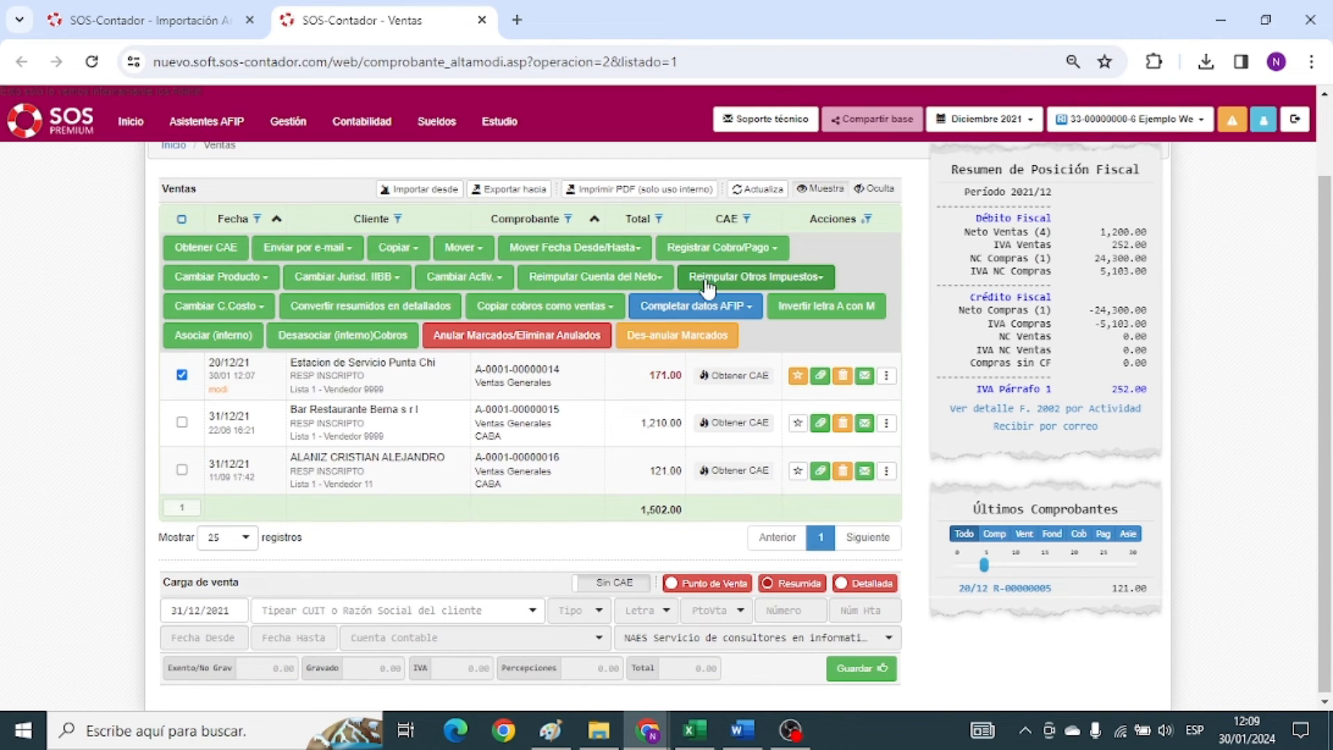
pyautogui.click(756, 286)
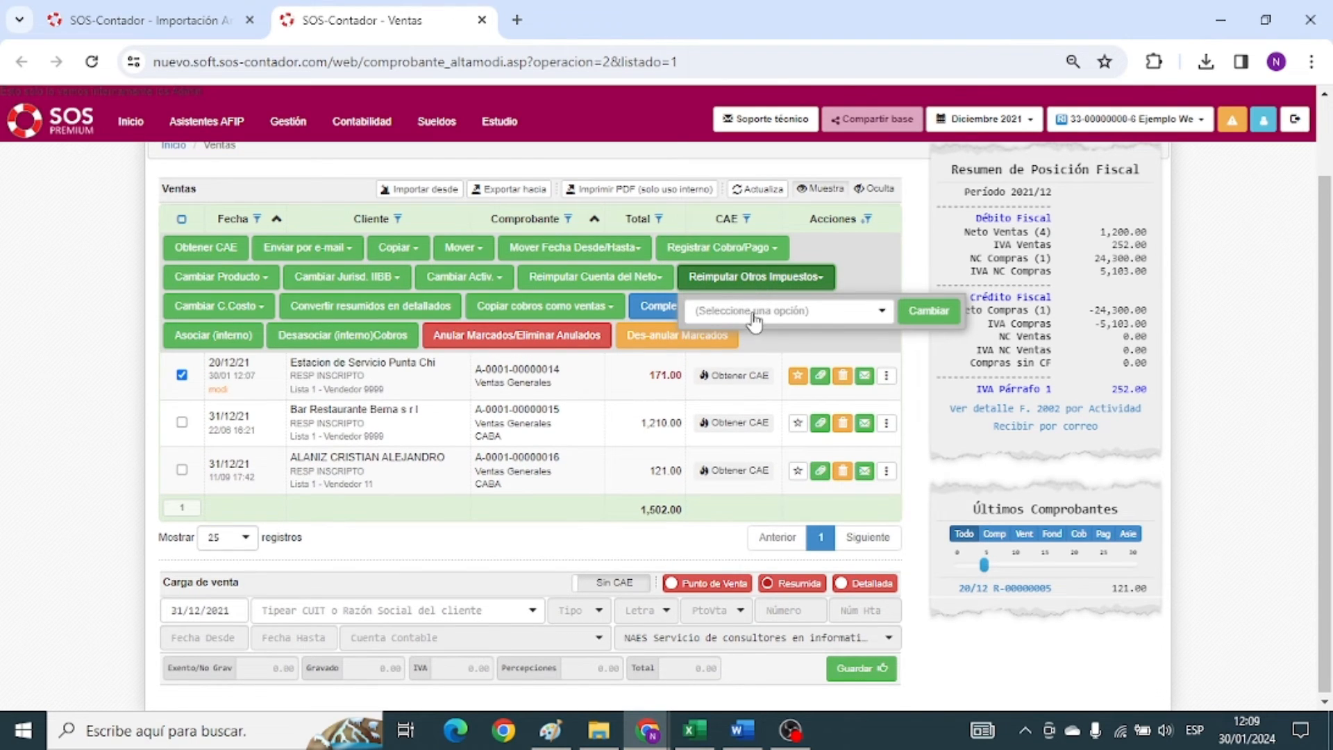
pyautogui.click(754, 312)
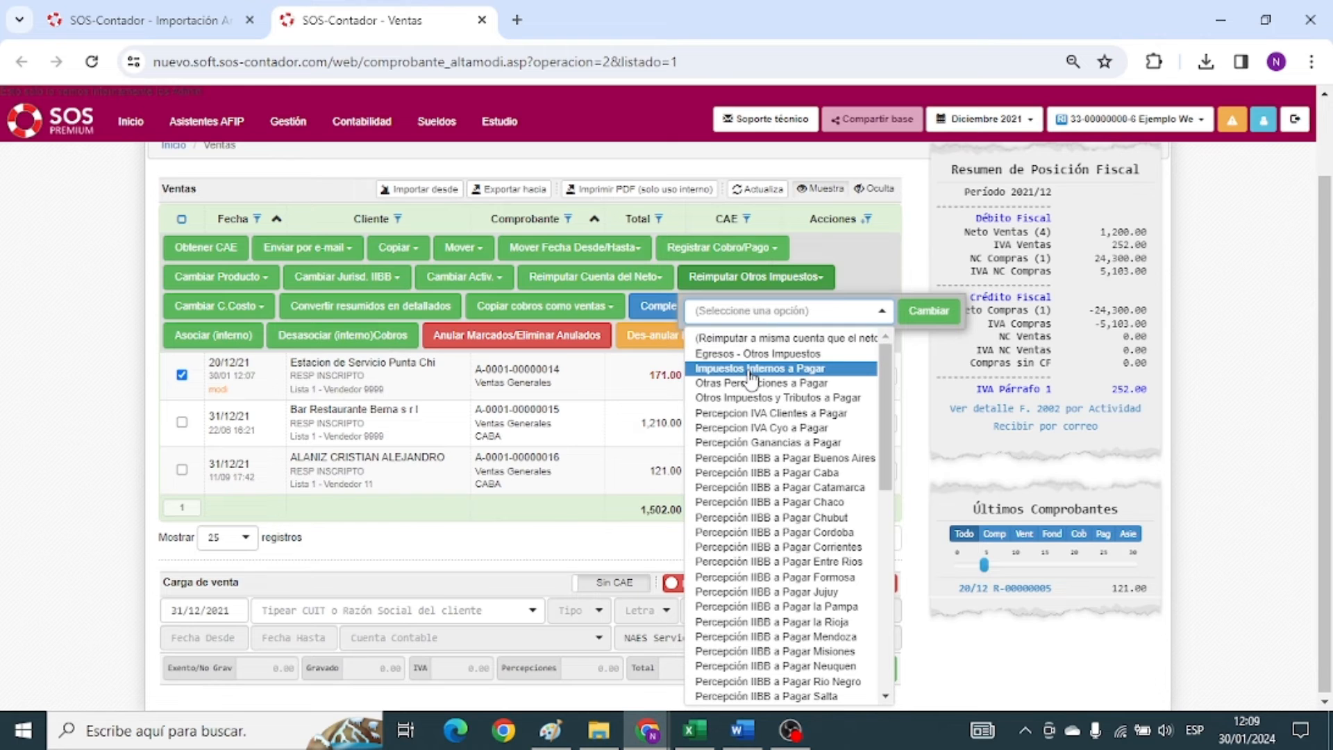
pyautogui.click(807, 458)
pyautogui.click(927, 311)
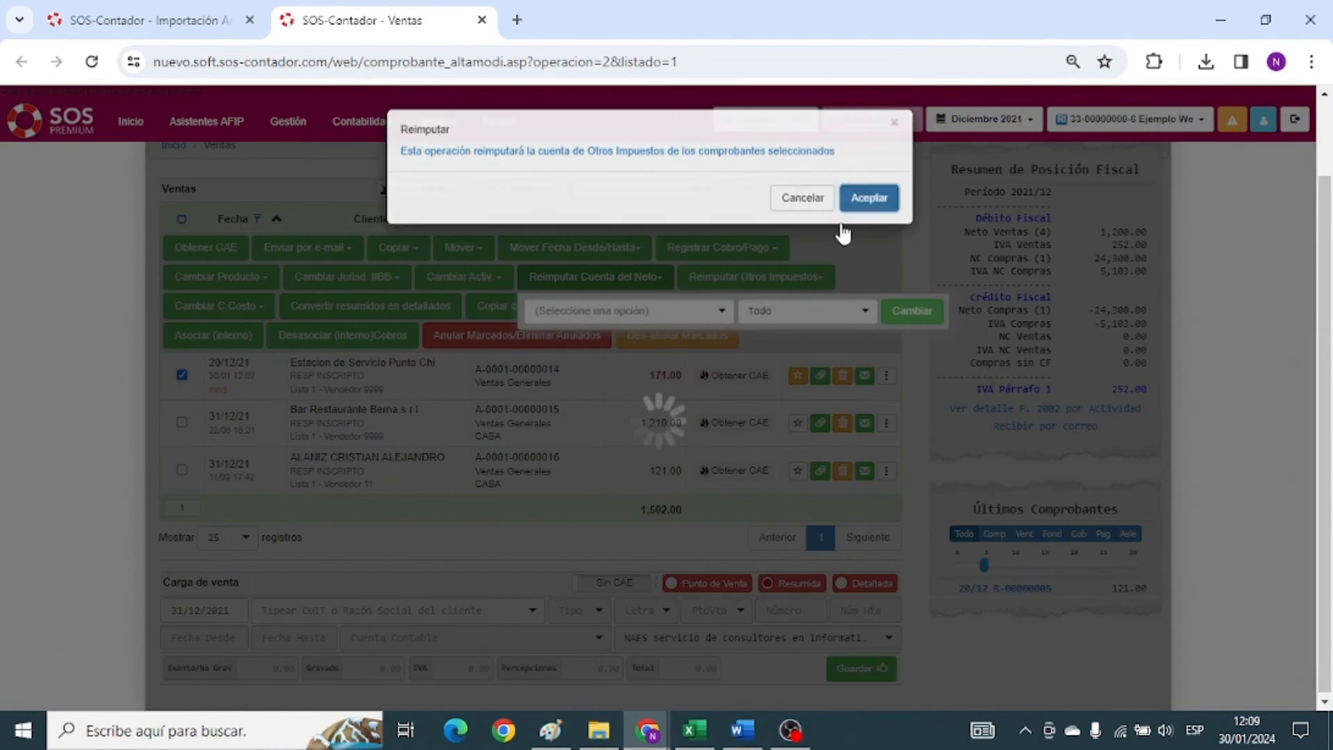
pyautogui.click(863, 198)
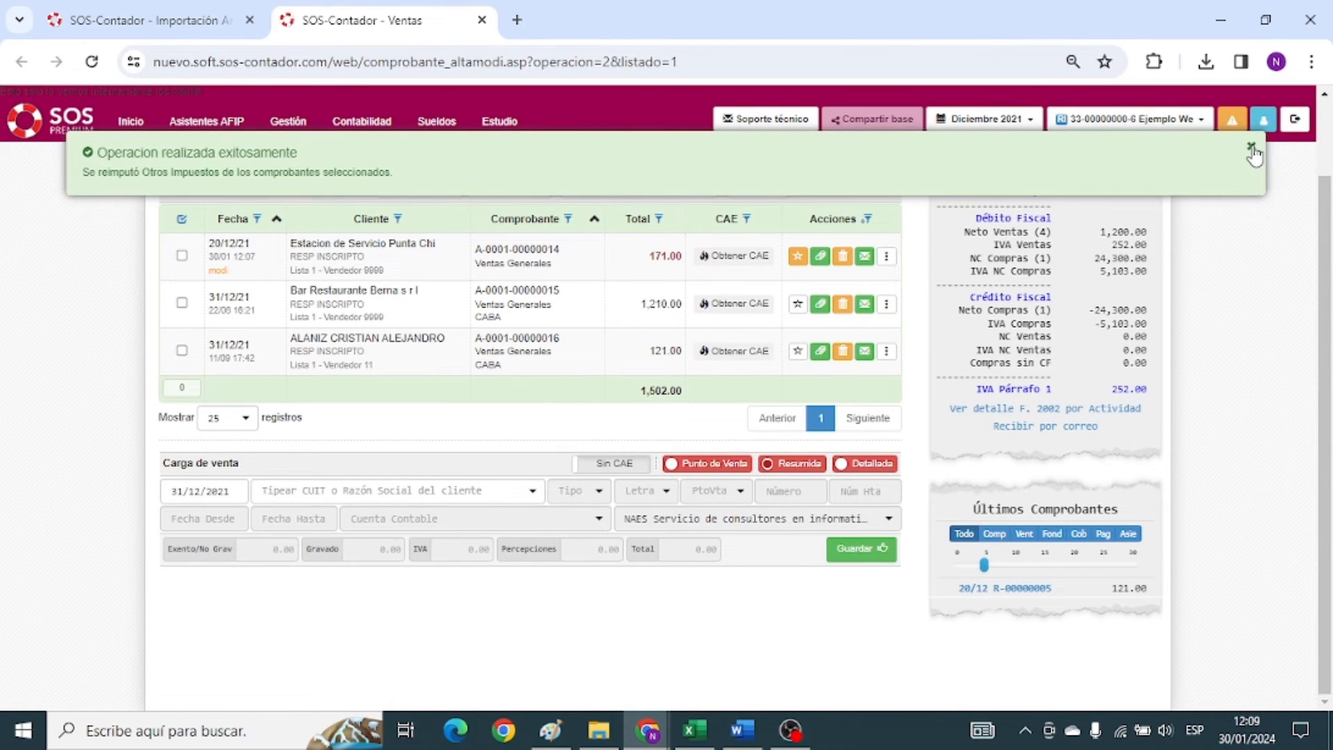
pyautogui.click(469, 262)
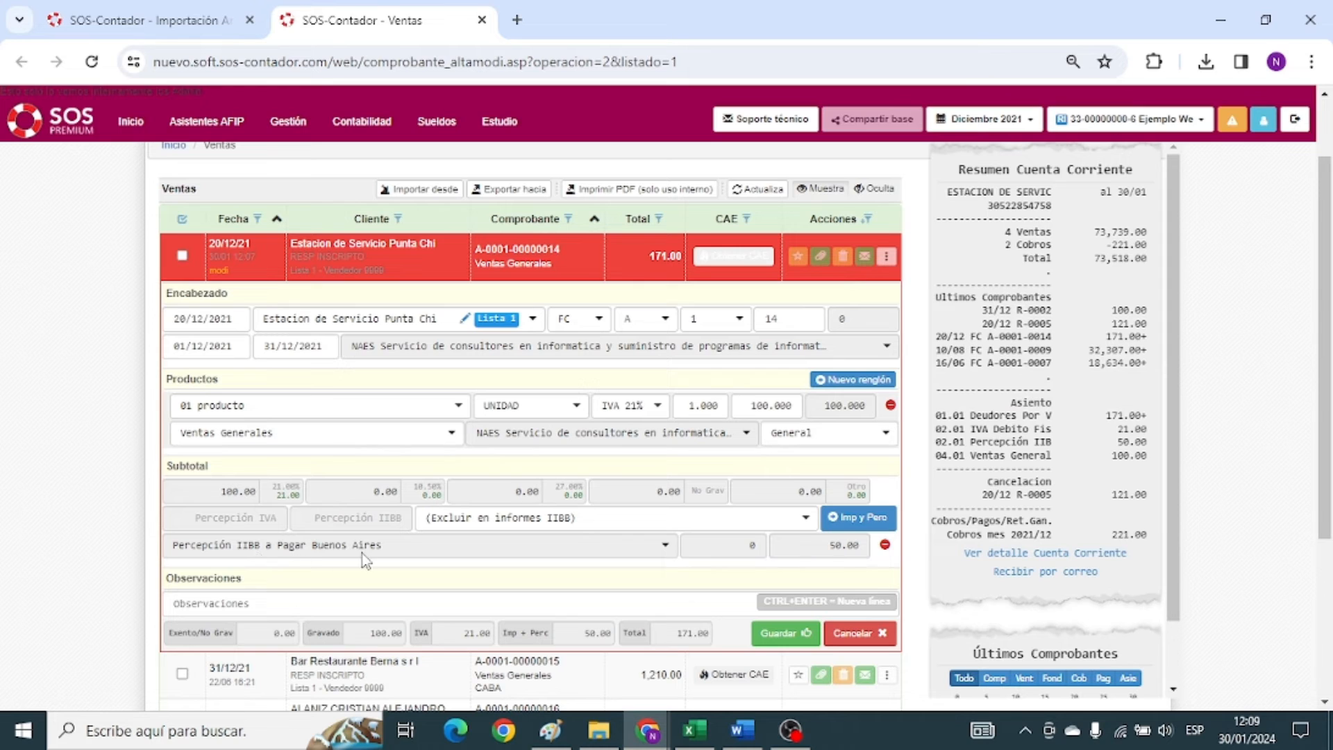
pyautogui.click(865, 638)
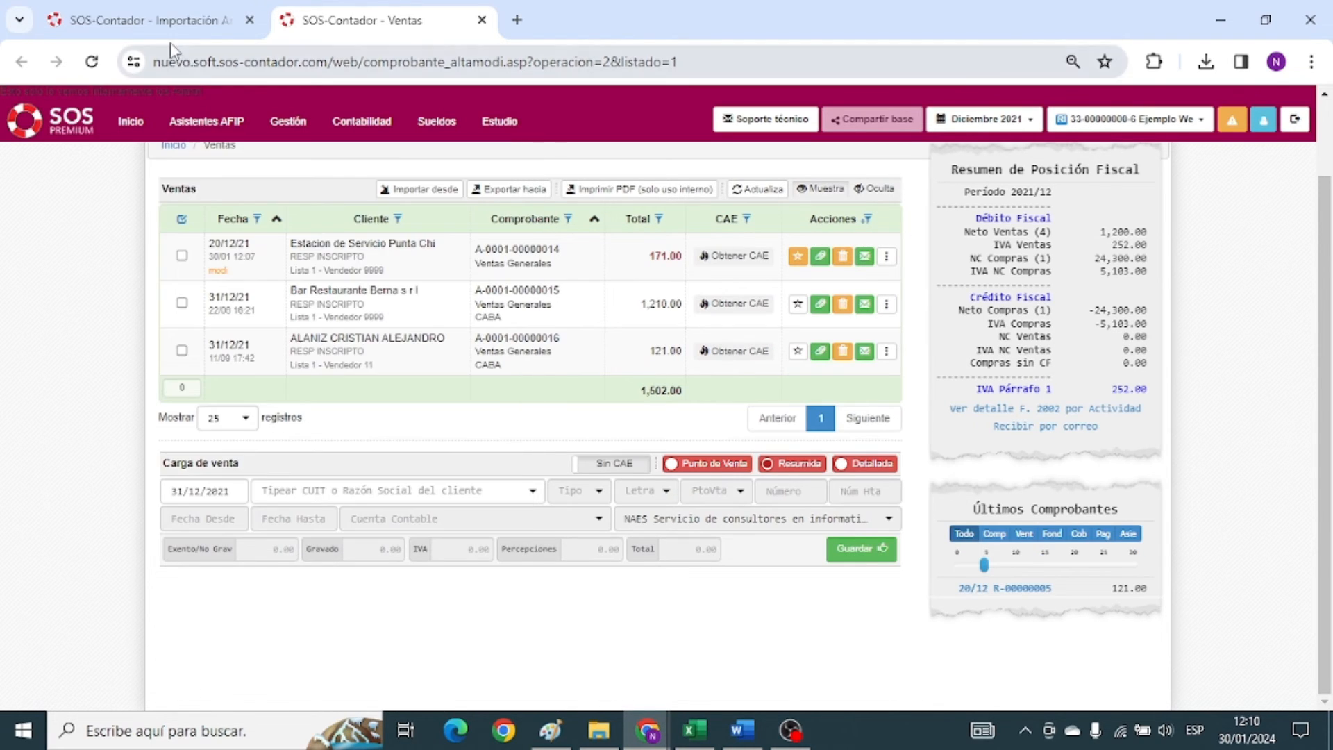
# Examine the data import options for withholdings and perceptions from COMARB - SIFERE and the provincial agencies.
pyautogui.moveTo(207, 121)
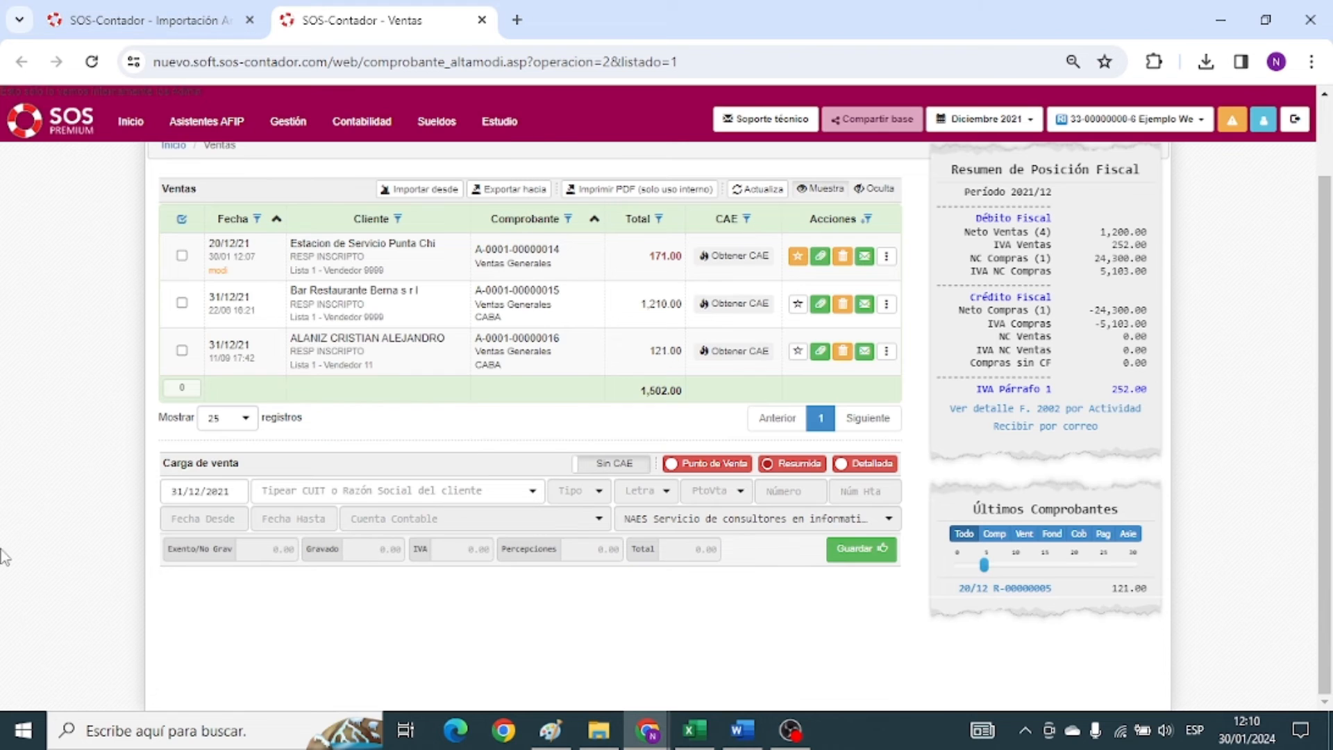
pyautogui.click(69, 9)
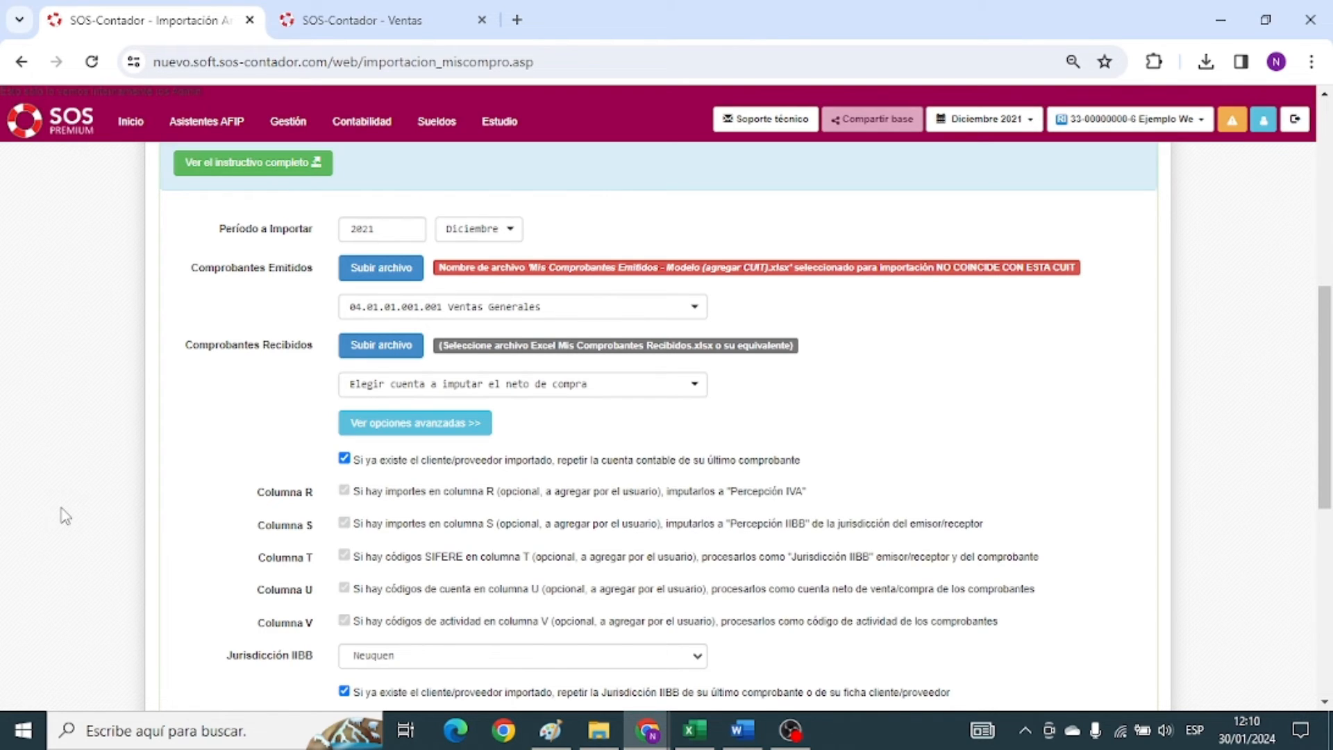
pyautogui.click(130, 122)
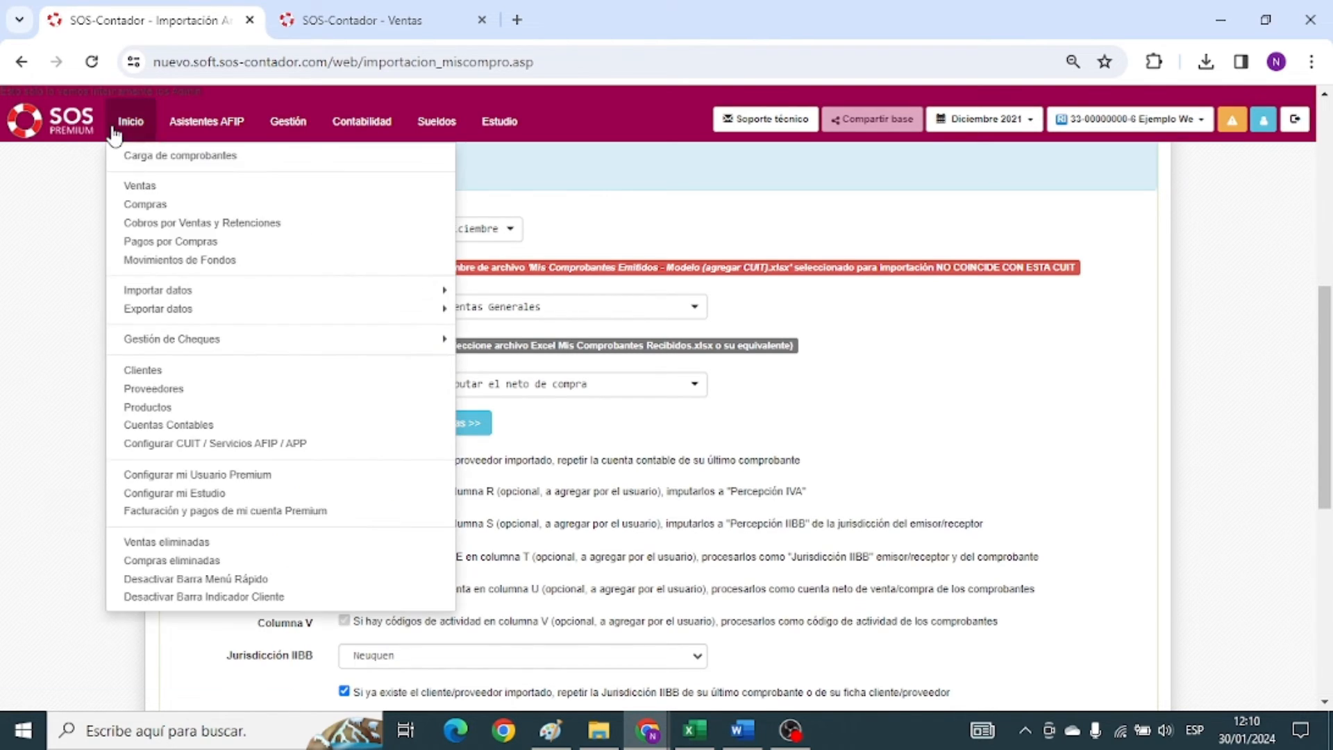
pyautogui.moveTo(136, 297)
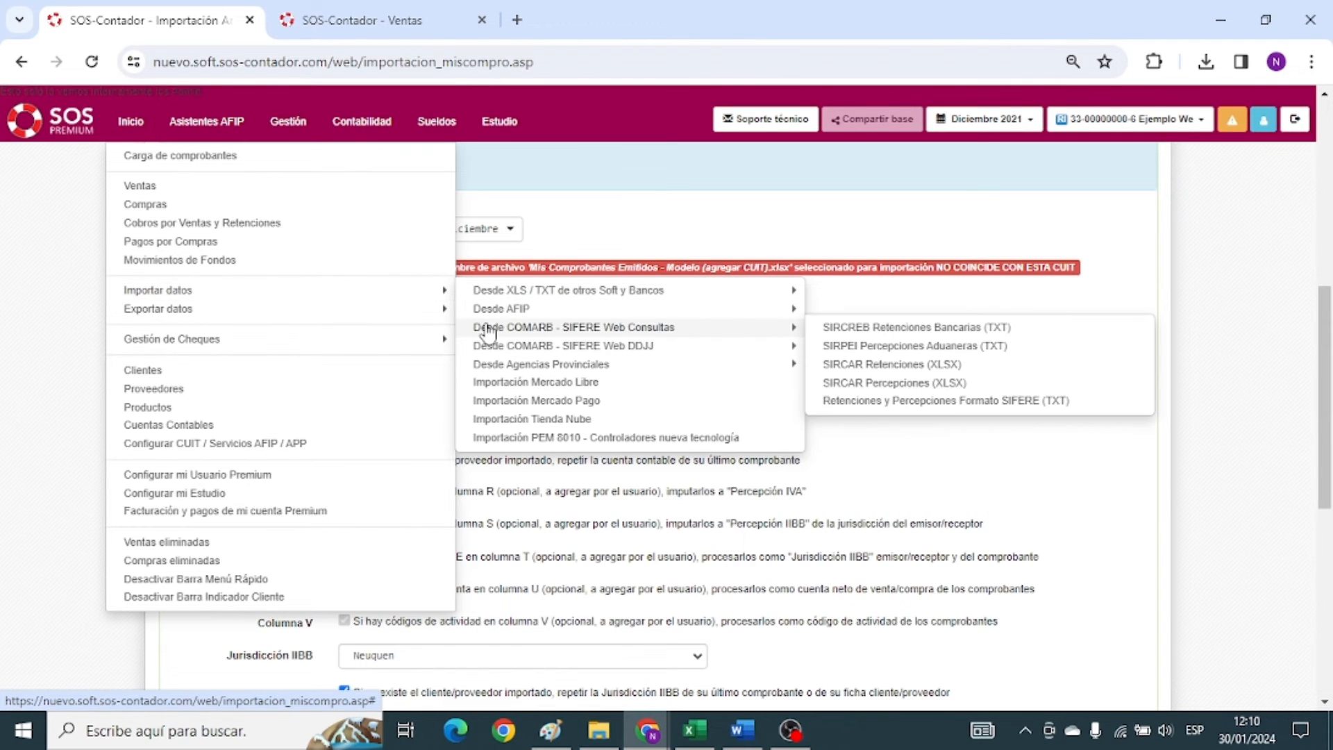
pyautogui.moveTo(722, 323)
pyautogui.moveTo(703, 369)
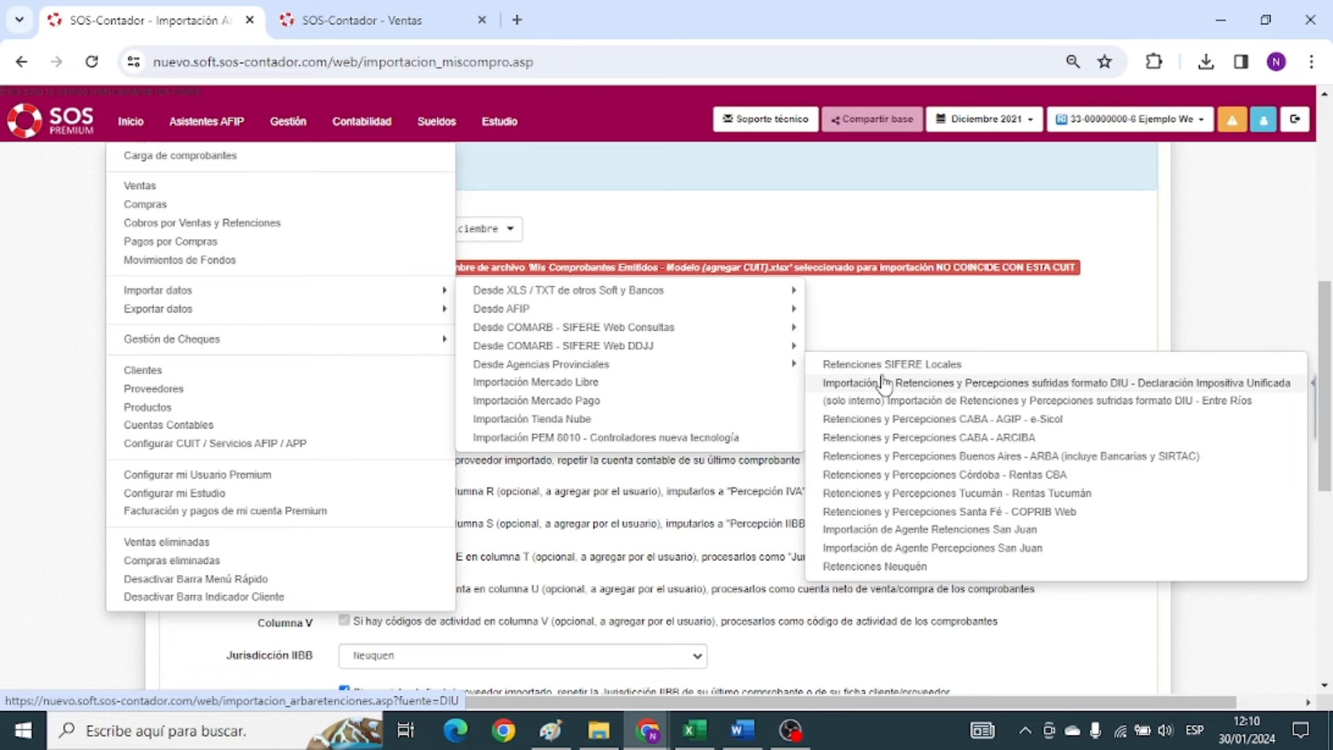
pyautogui.moveTo(676, 336)
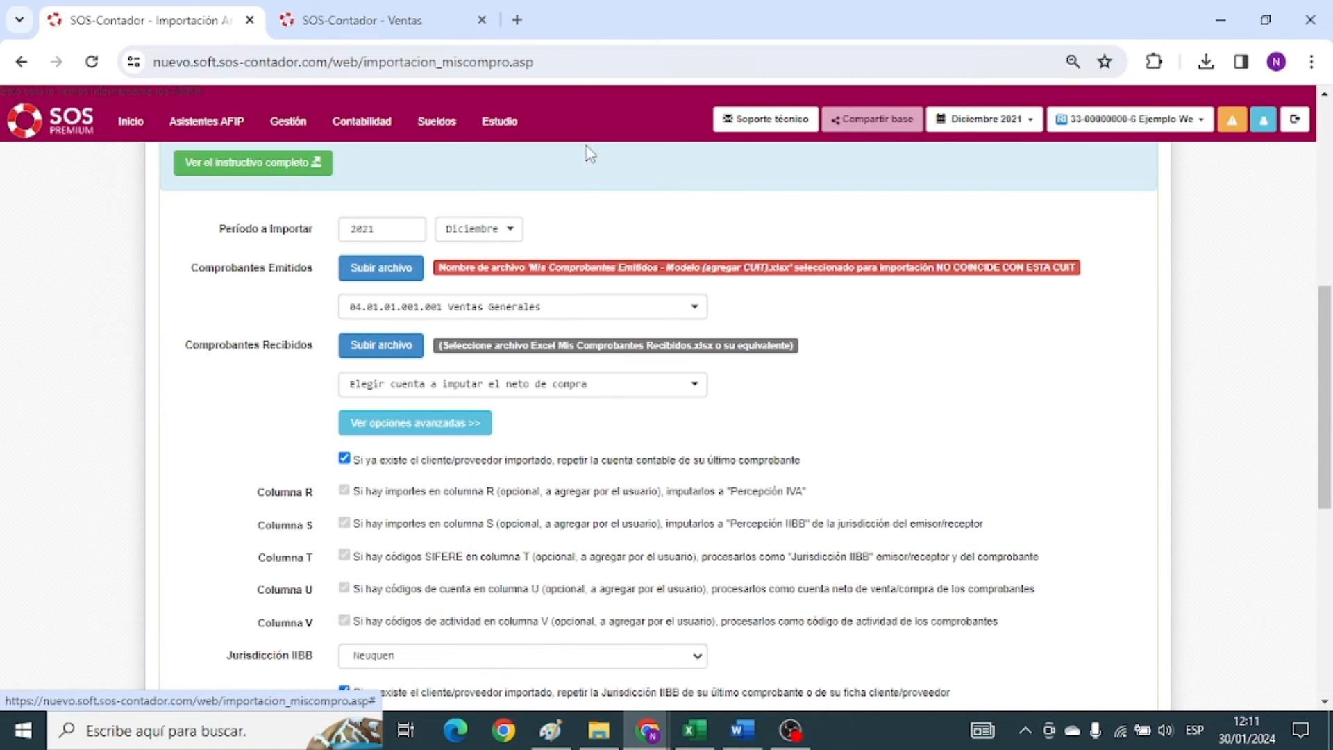
pyautogui.moveTo(131, 124)
pyautogui.click(137, 186)
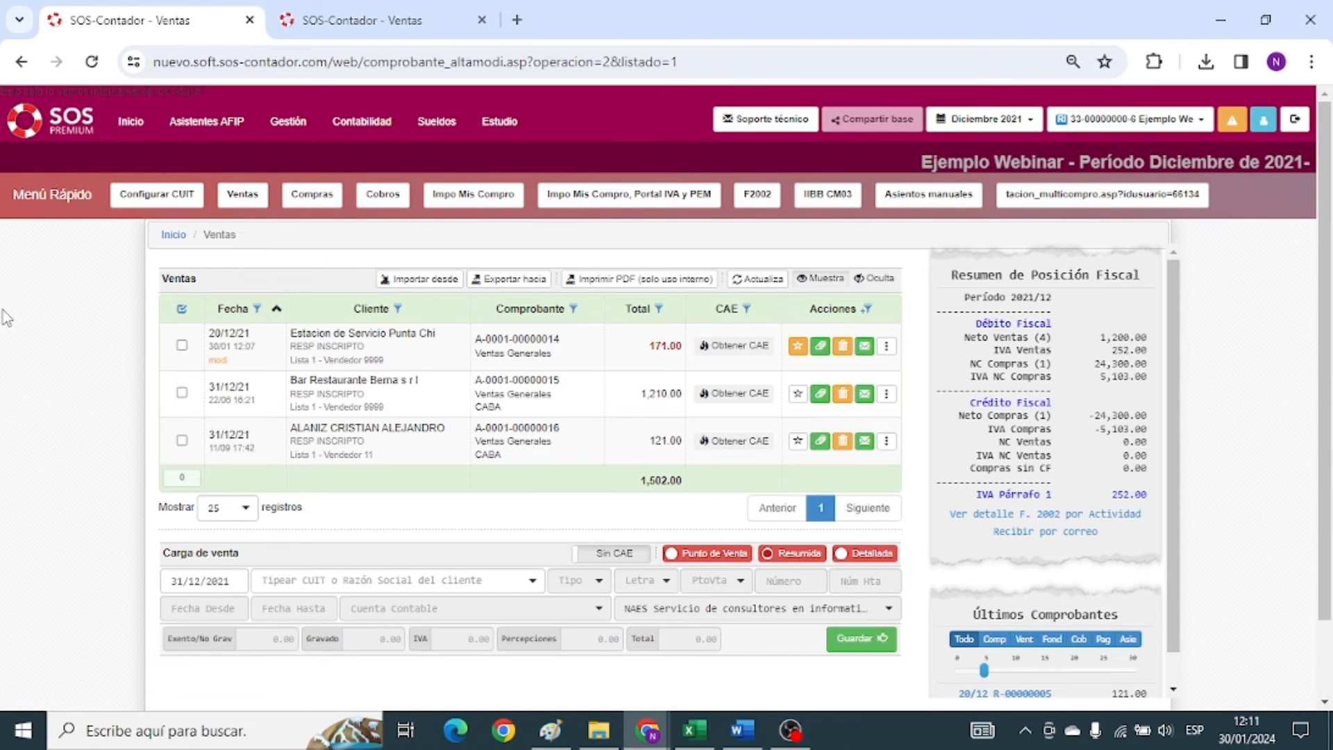
pyautogui.doubleClick(340, 345)
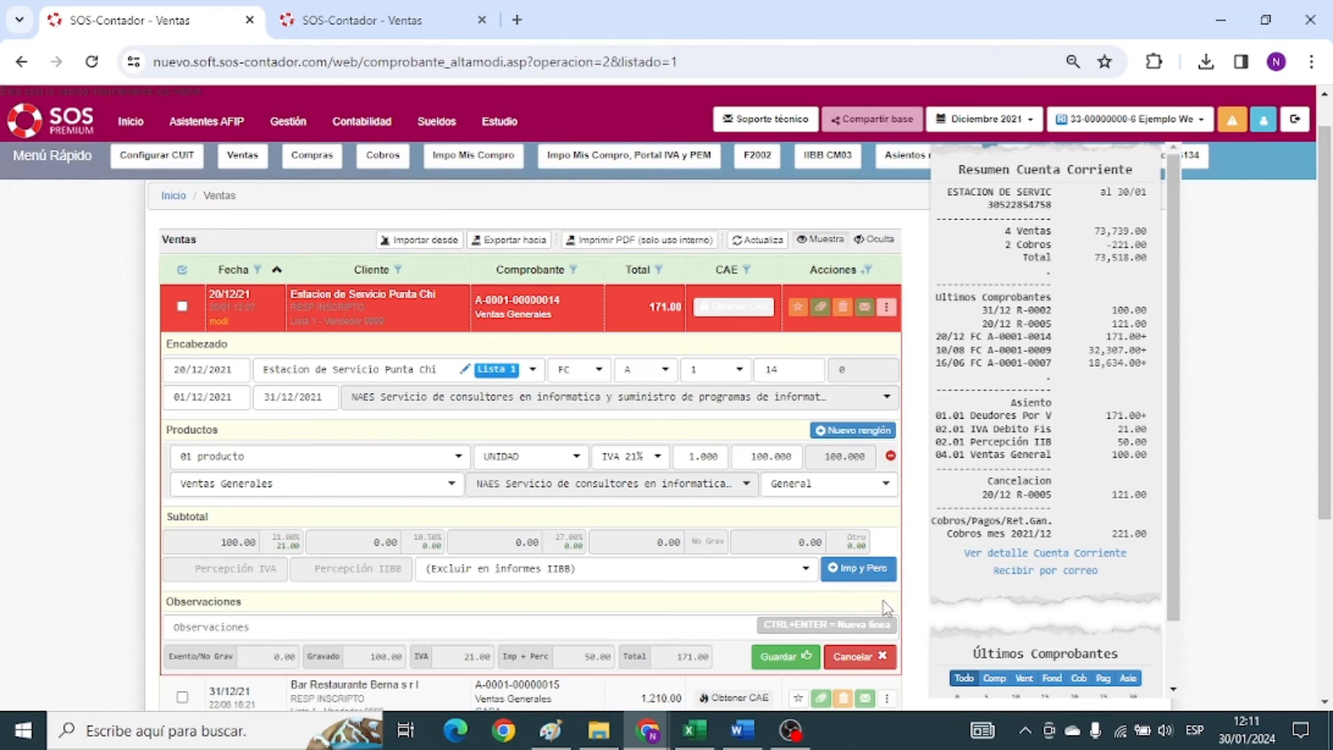
pyautogui.click(859, 568)
pyautogui.click(432, 597)
pyautogui.write('otros imp')
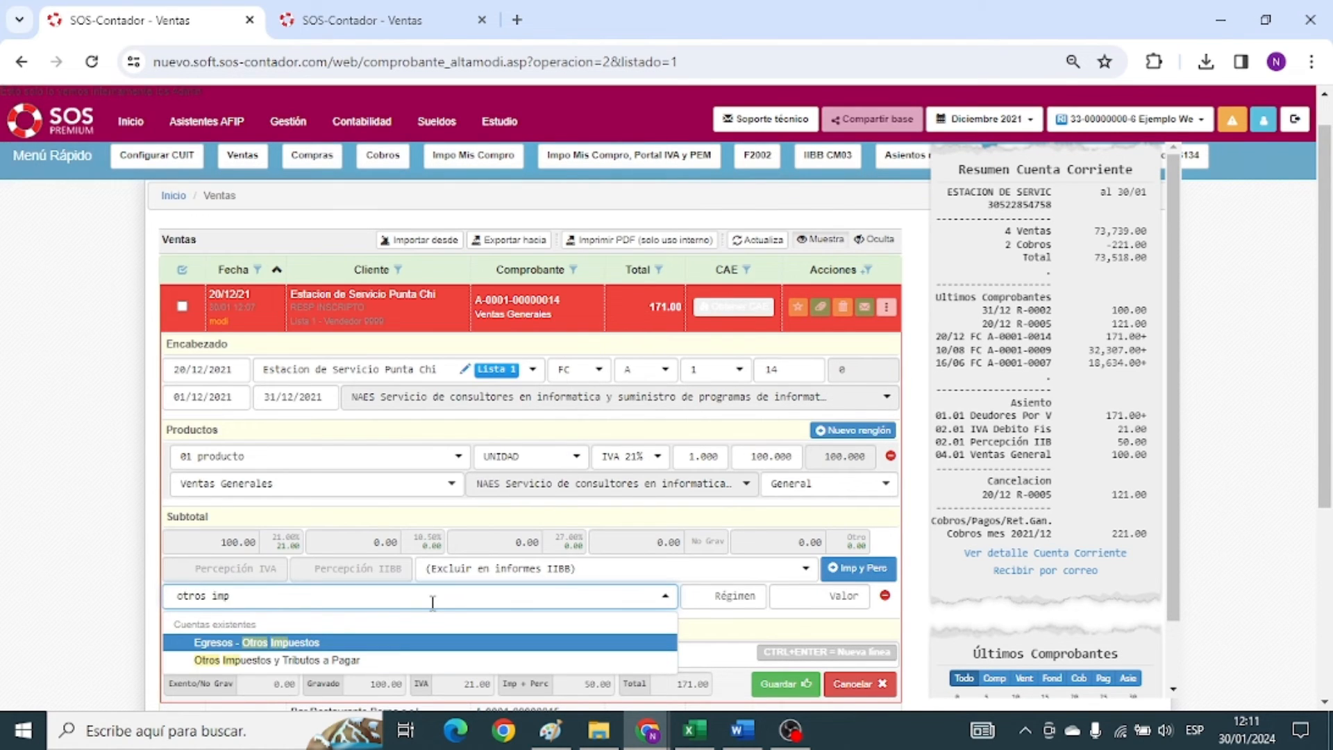
pyautogui.press('Down')
pyautogui.press('Return')
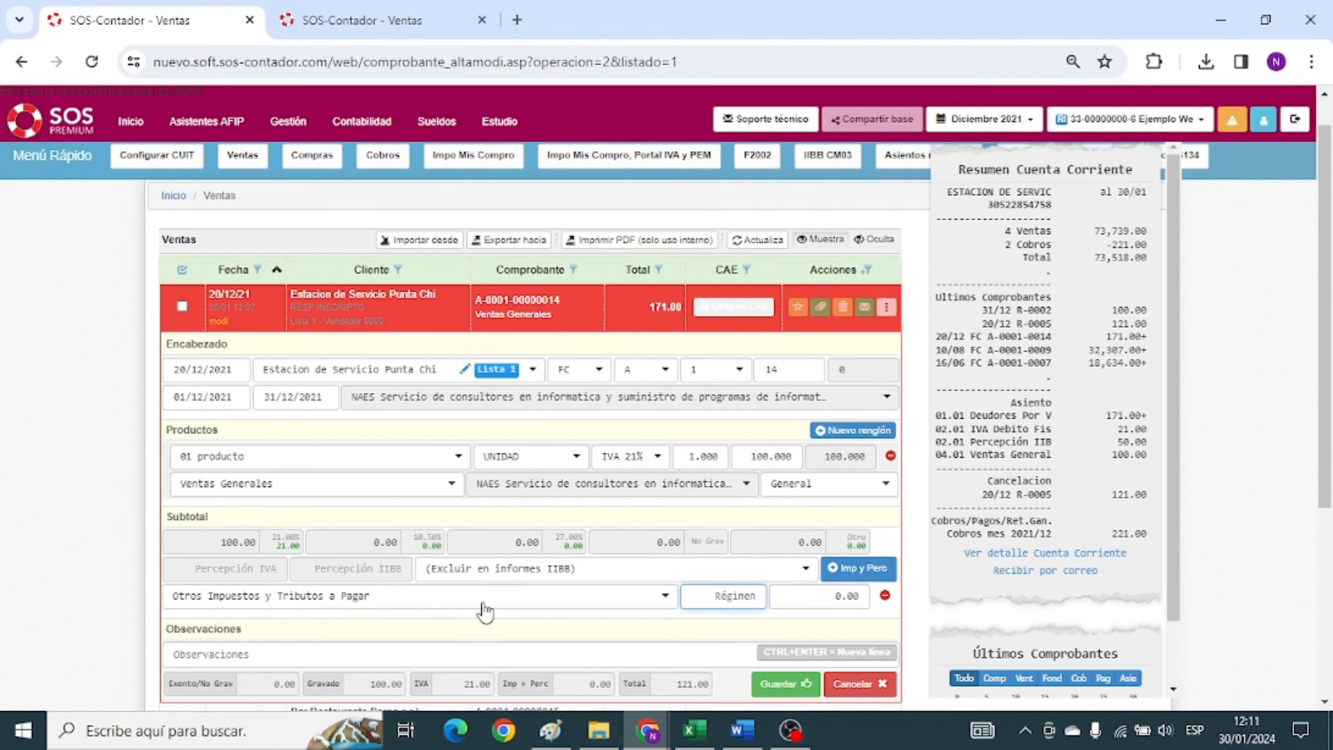
pyautogui.click(859, 683)
pyautogui.moveTo(131, 122)
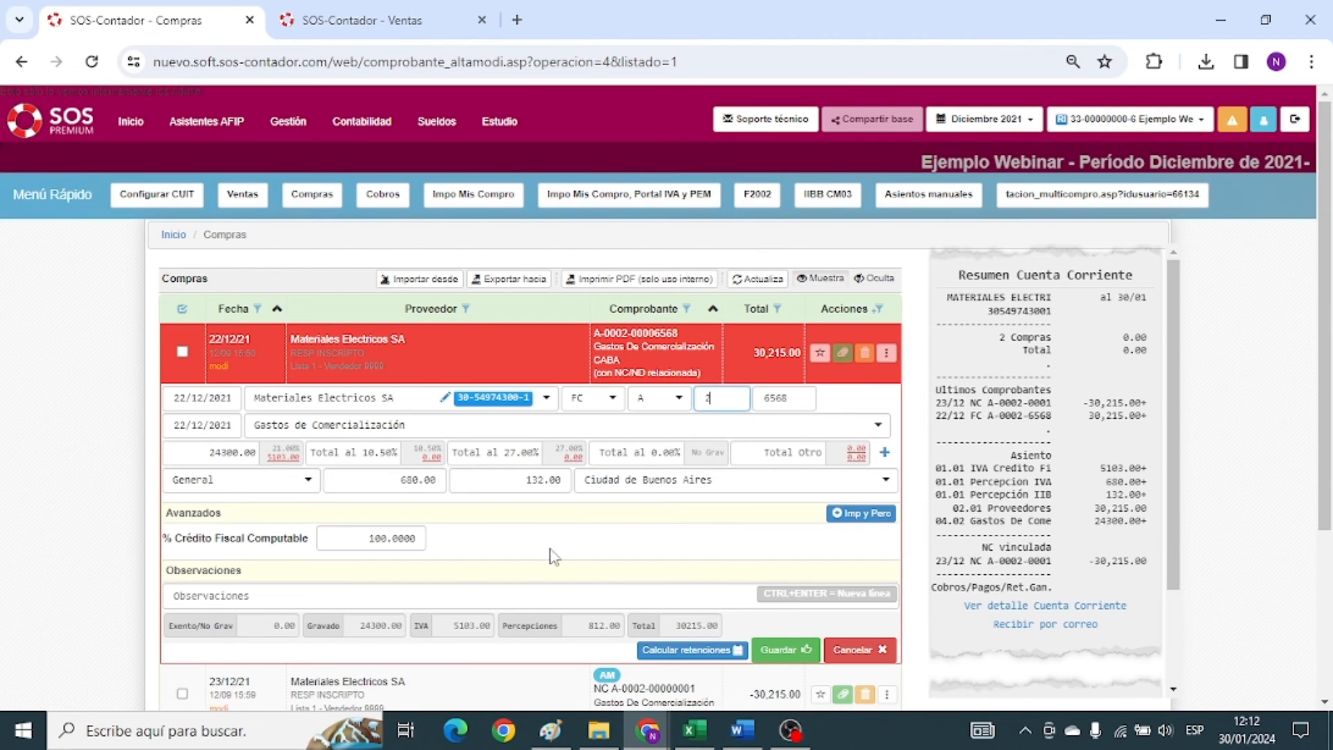
pyautogui.click(860, 513)
pyautogui.write('otros')
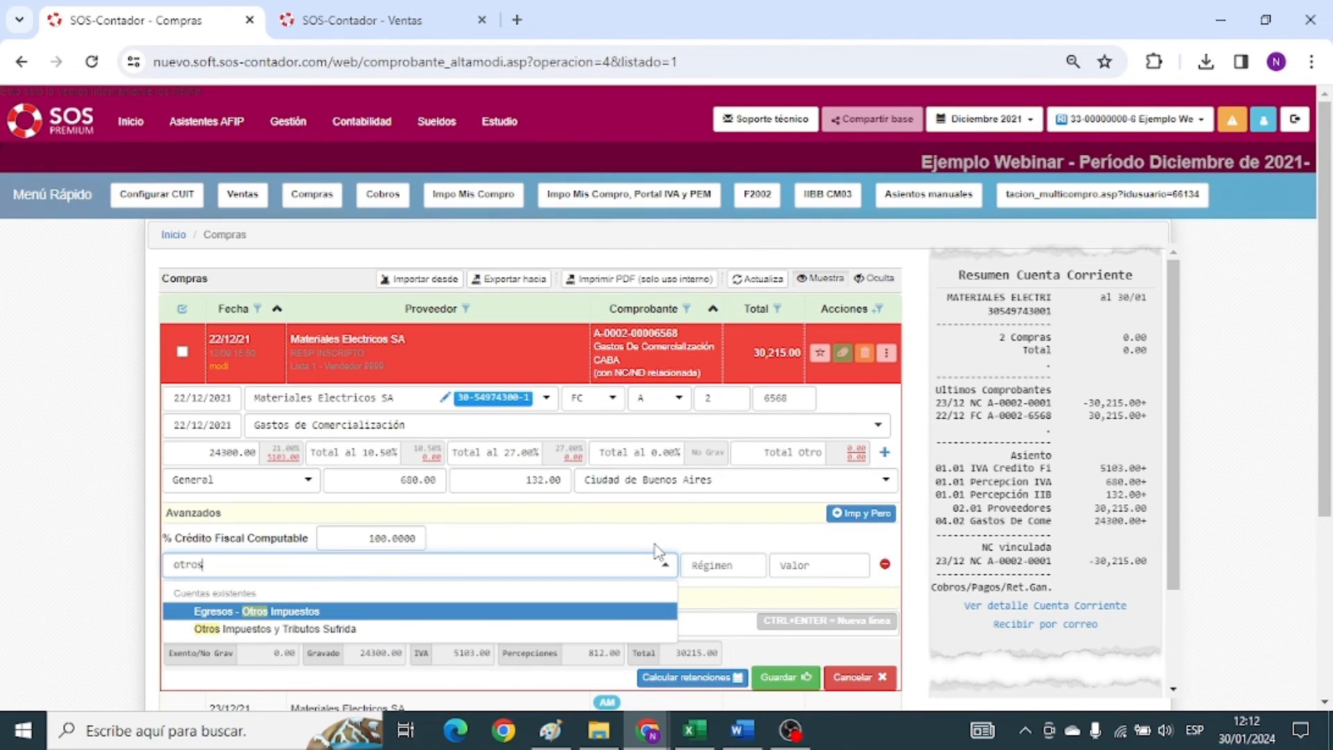
pyautogui.press('Down')
pyautogui.press('Return')
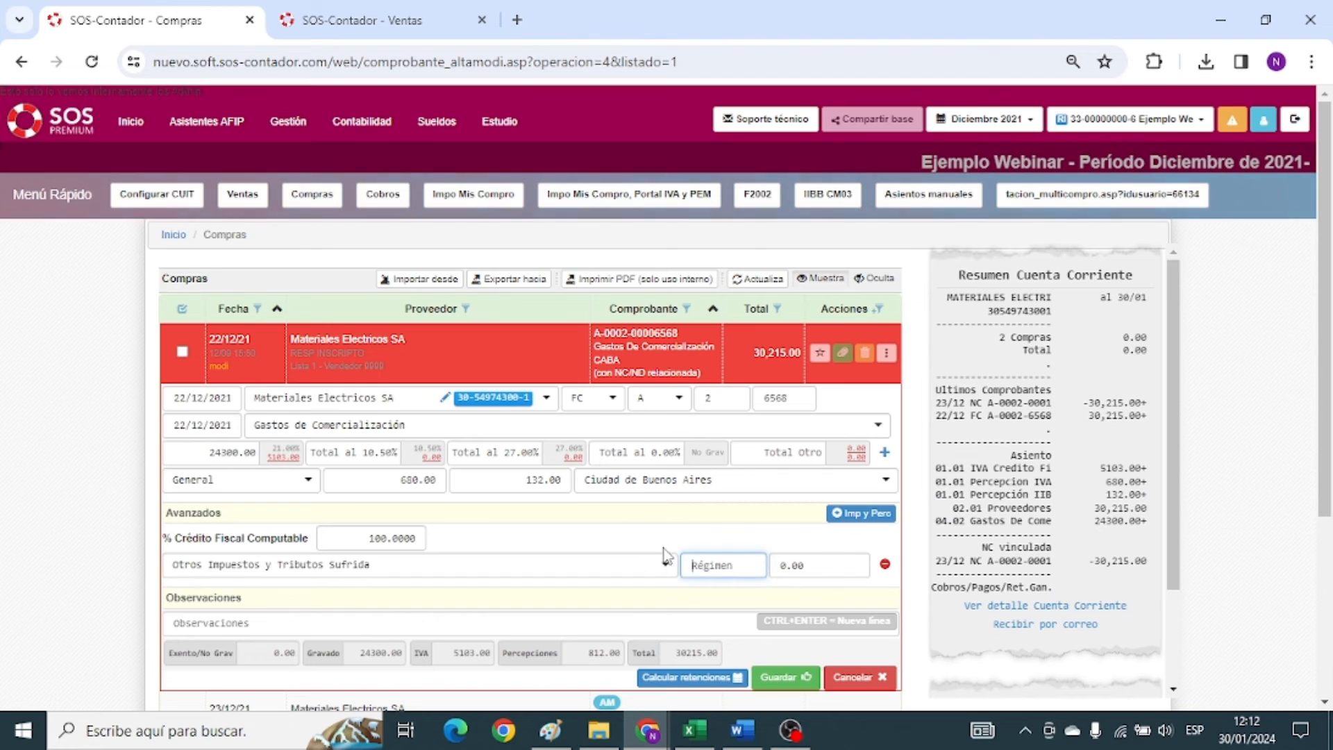
pyautogui.click(815, 564)
pyautogui.write('18')
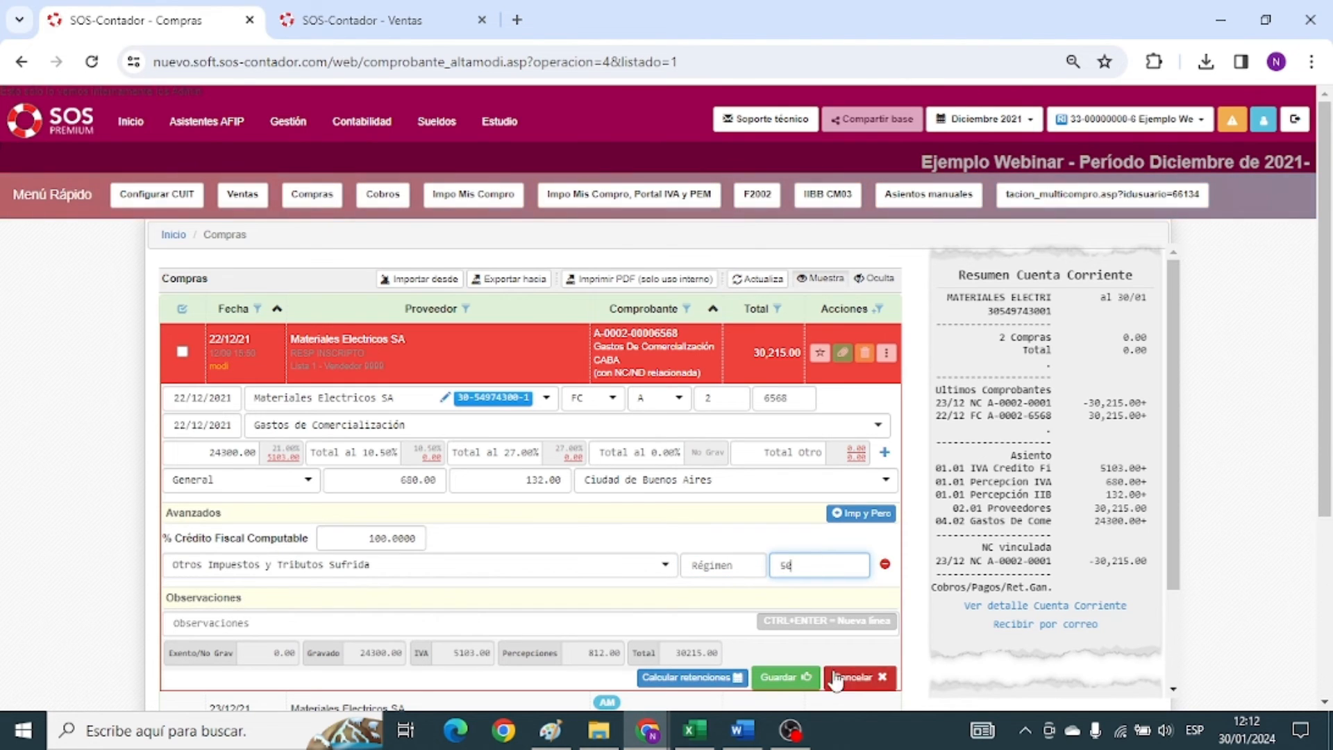
pyautogui.click(781, 677)
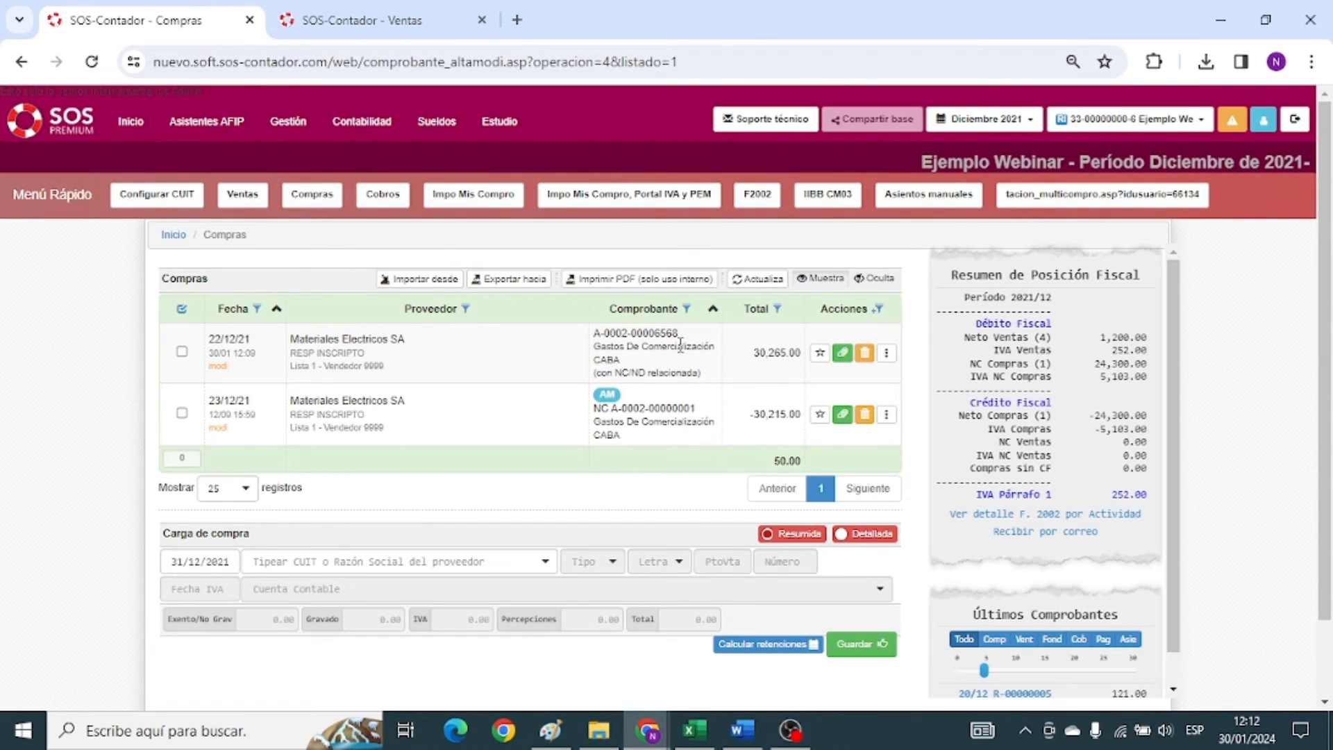
pyautogui.moveTo(594, 335); pyautogui.dragTo(703, 338)
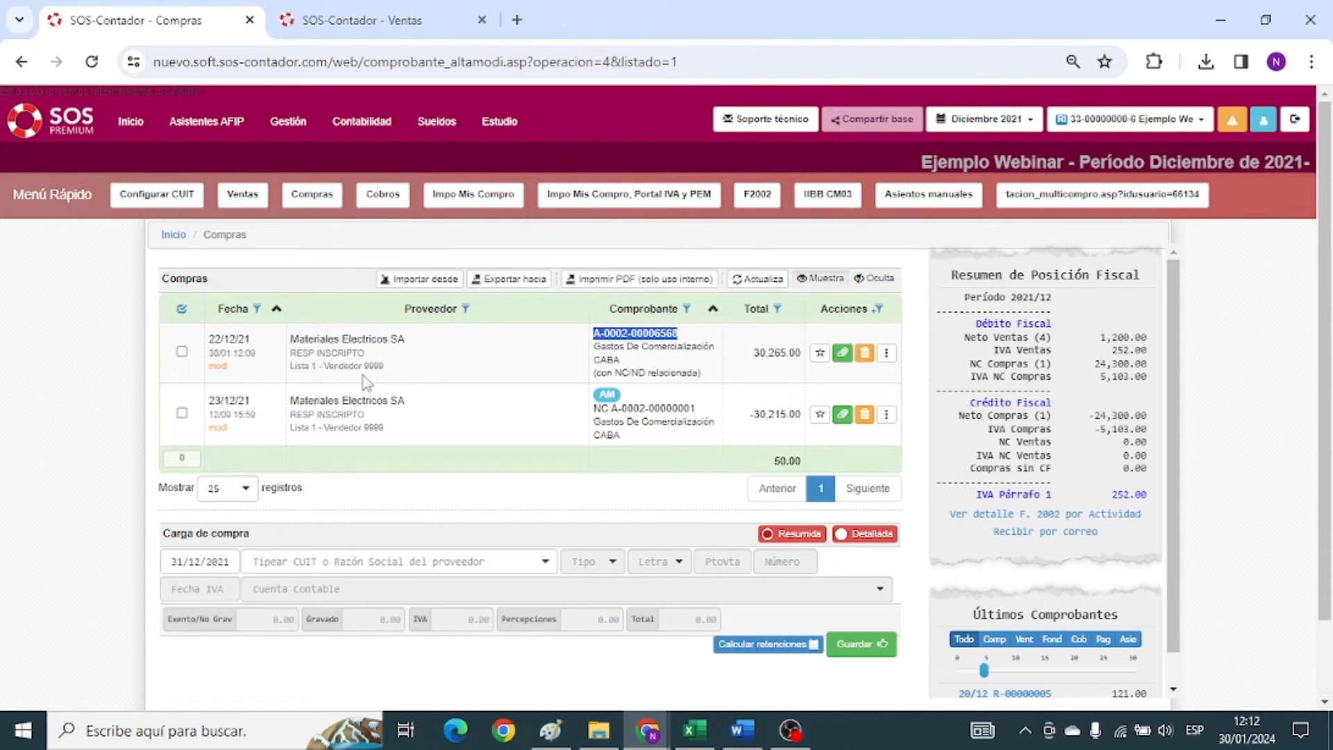
pyautogui.moveTo(223, 338); pyautogui.dragTo(284, 336)
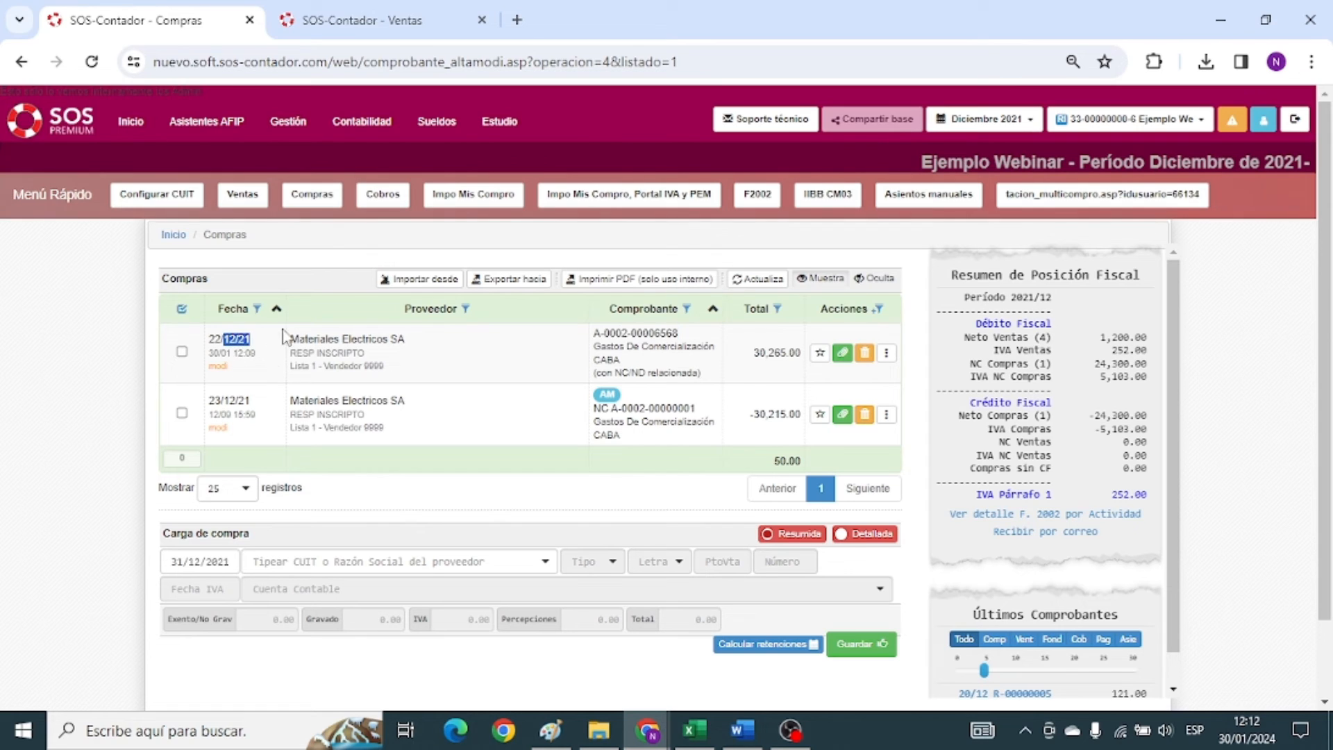
pyautogui.doubleClick(366, 340)
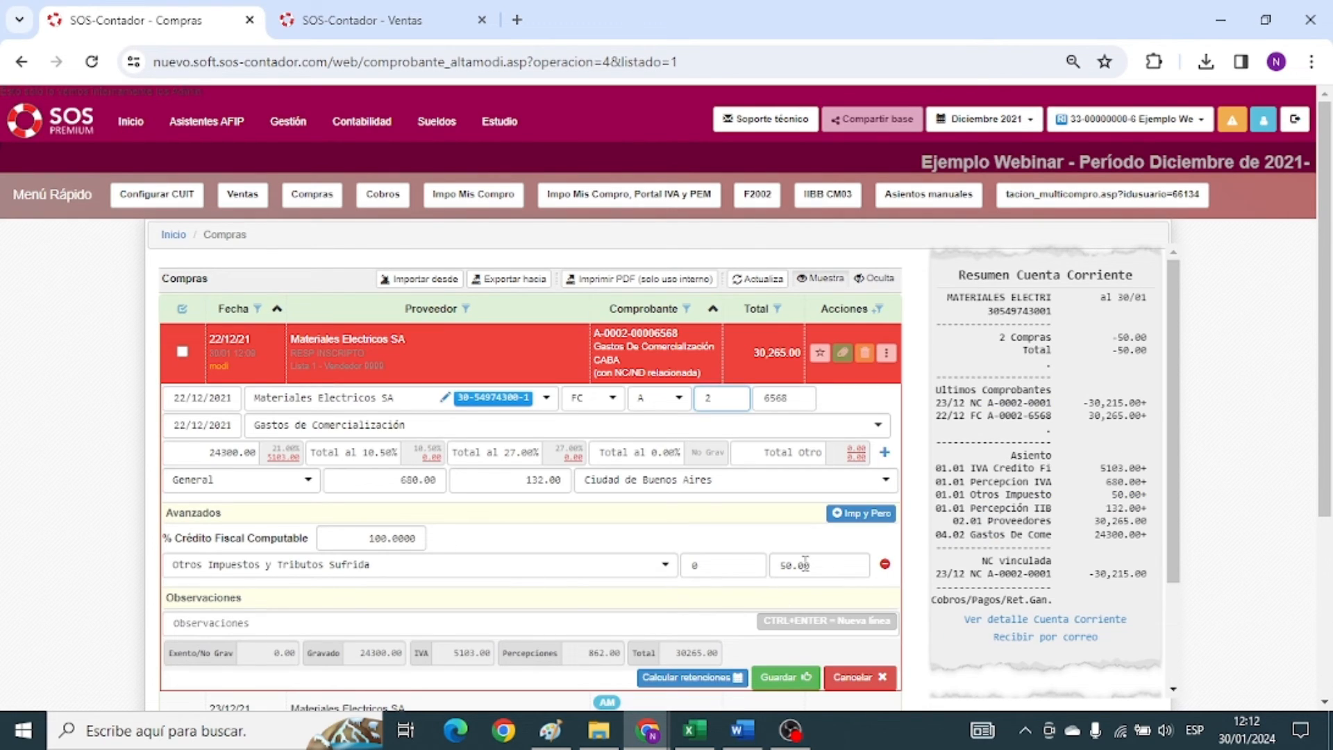
pyautogui.click(804, 562)
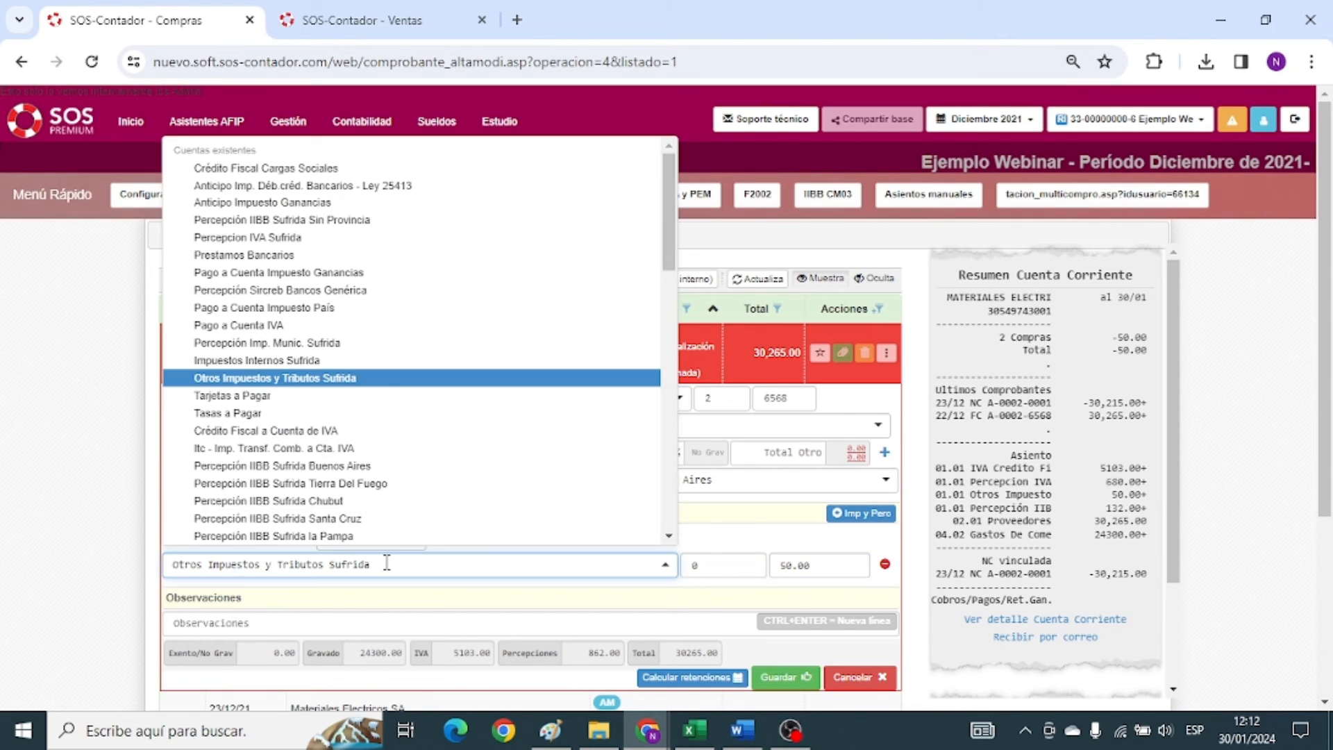
pyautogui.click(318, 465)
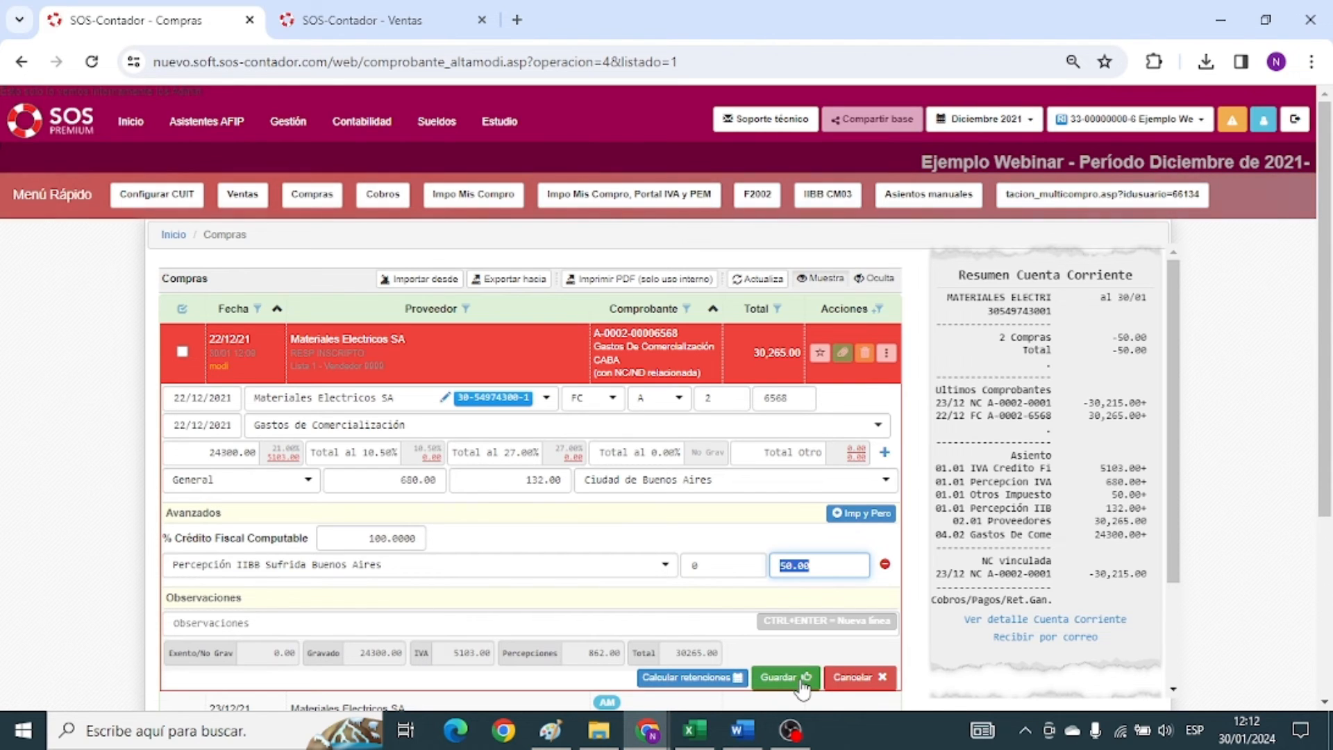
pyautogui.click(858, 678)
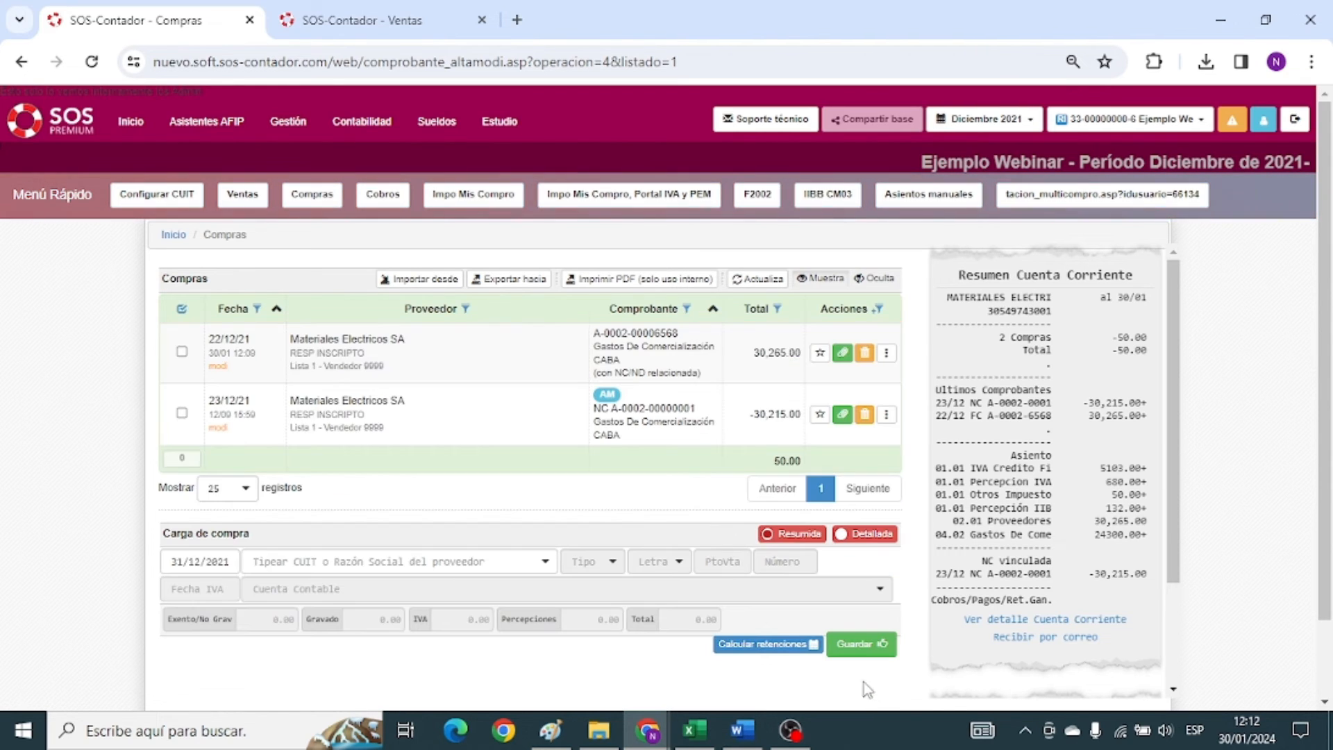
# Open the AFIP Mis Comprobantes import, show its advanced options and examine the optional setting for column R.
pyautogui.click(148, 122)
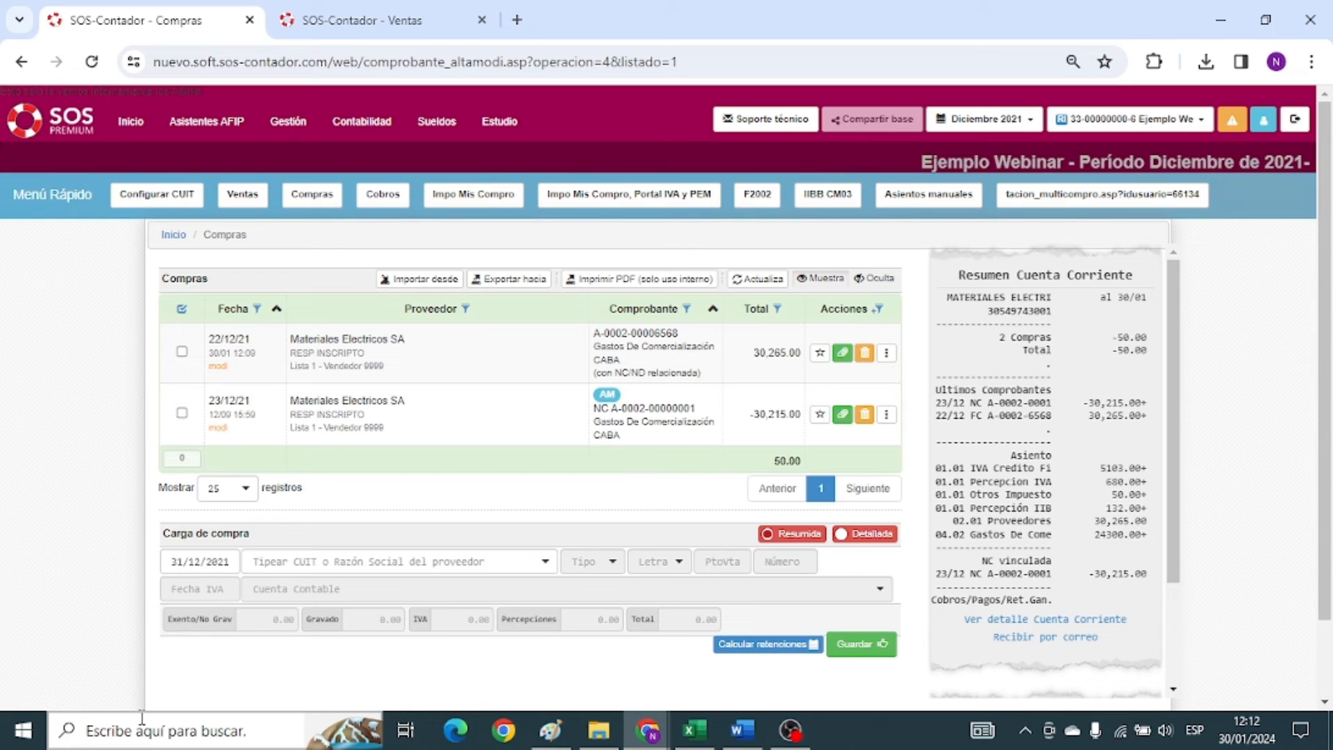
pyautogui.moveTo(122, 129)
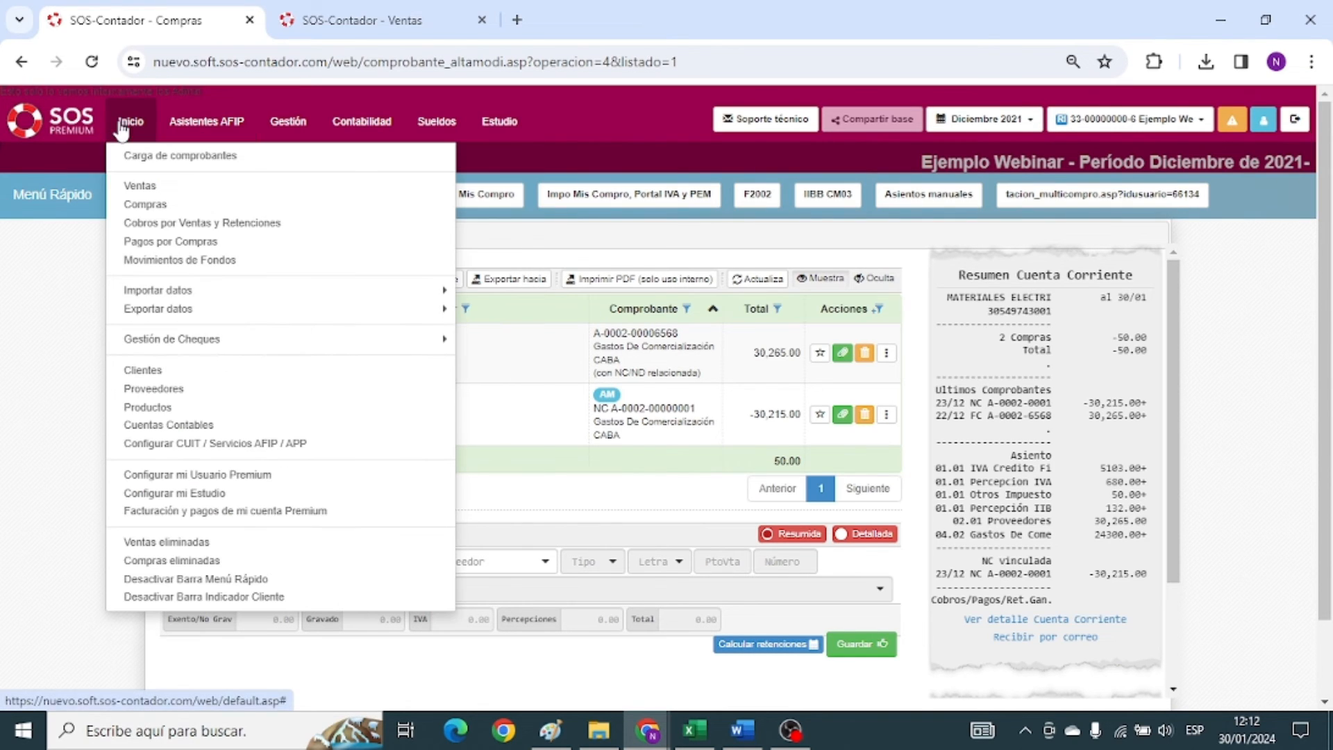
pyautogui.moveTo(170, 295)
pyautogui.moveTo(501, 312)
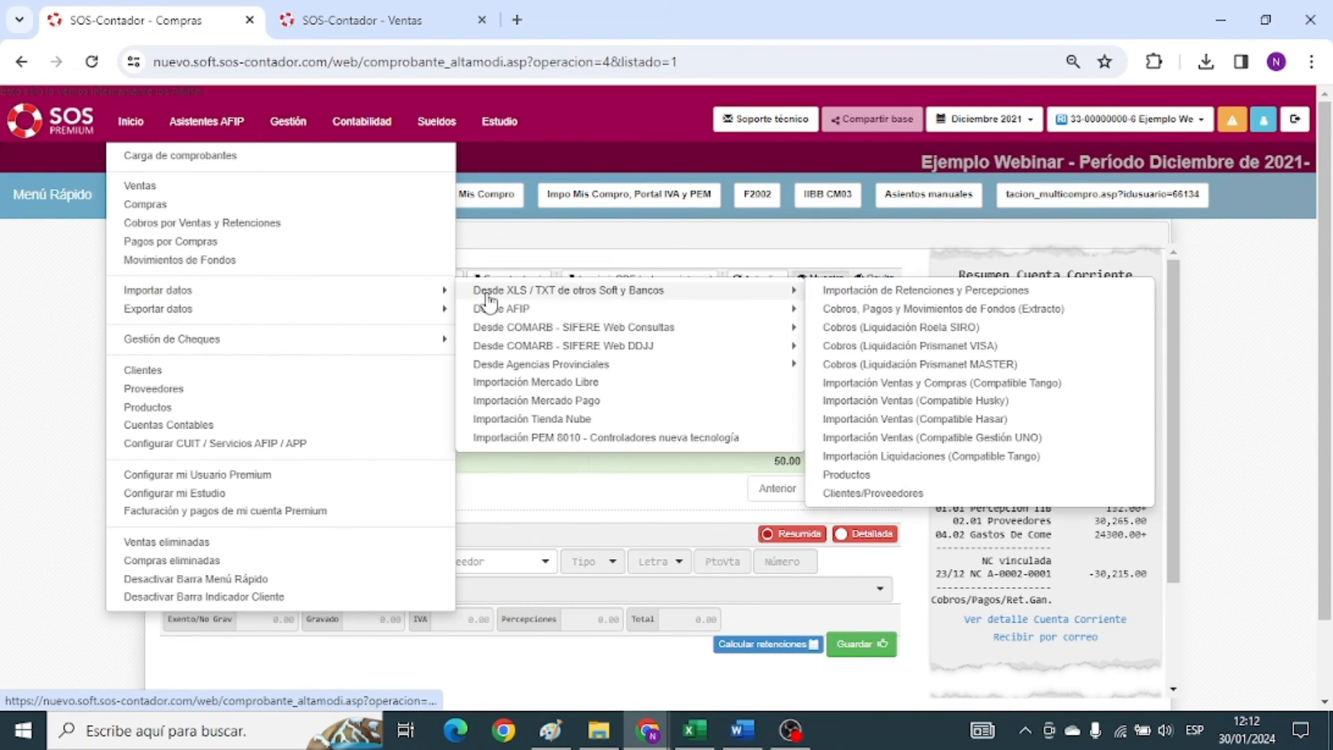
pyautogui.click(889, 332)
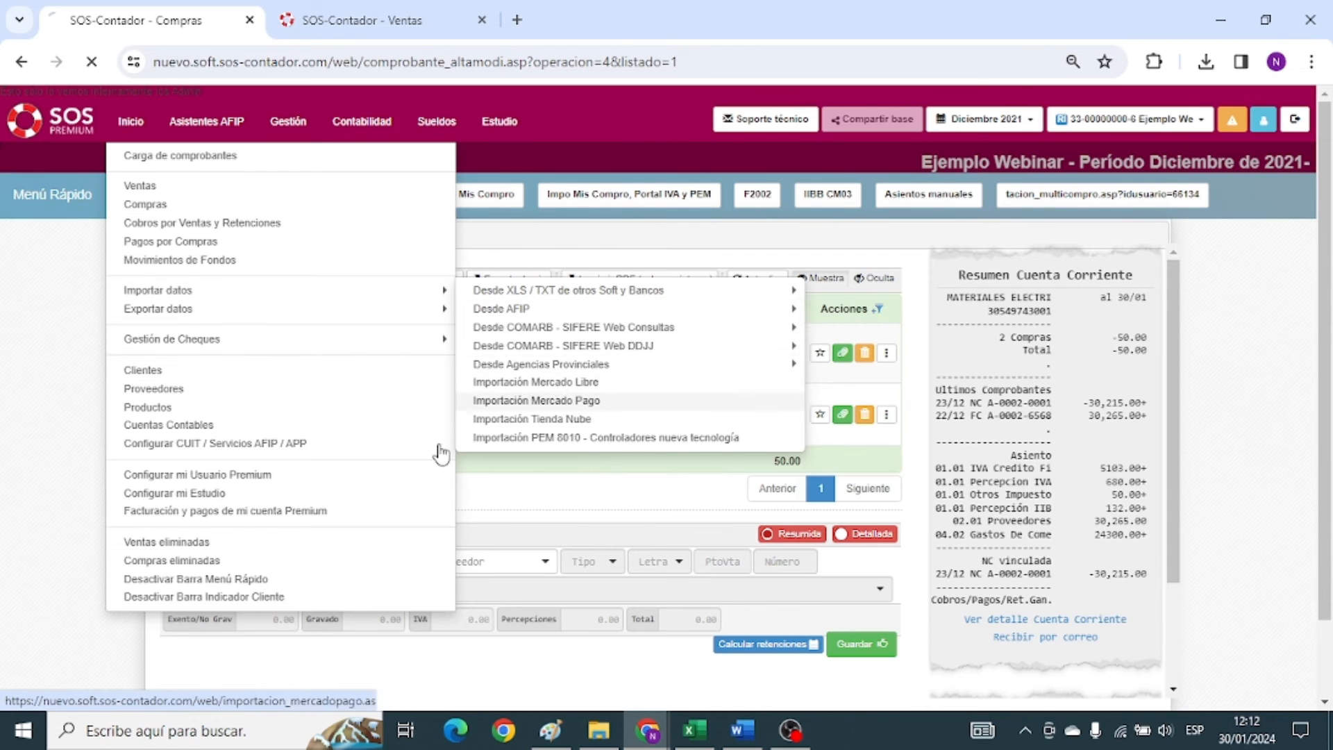
pyautogui.scroll(-5, 124, 371)
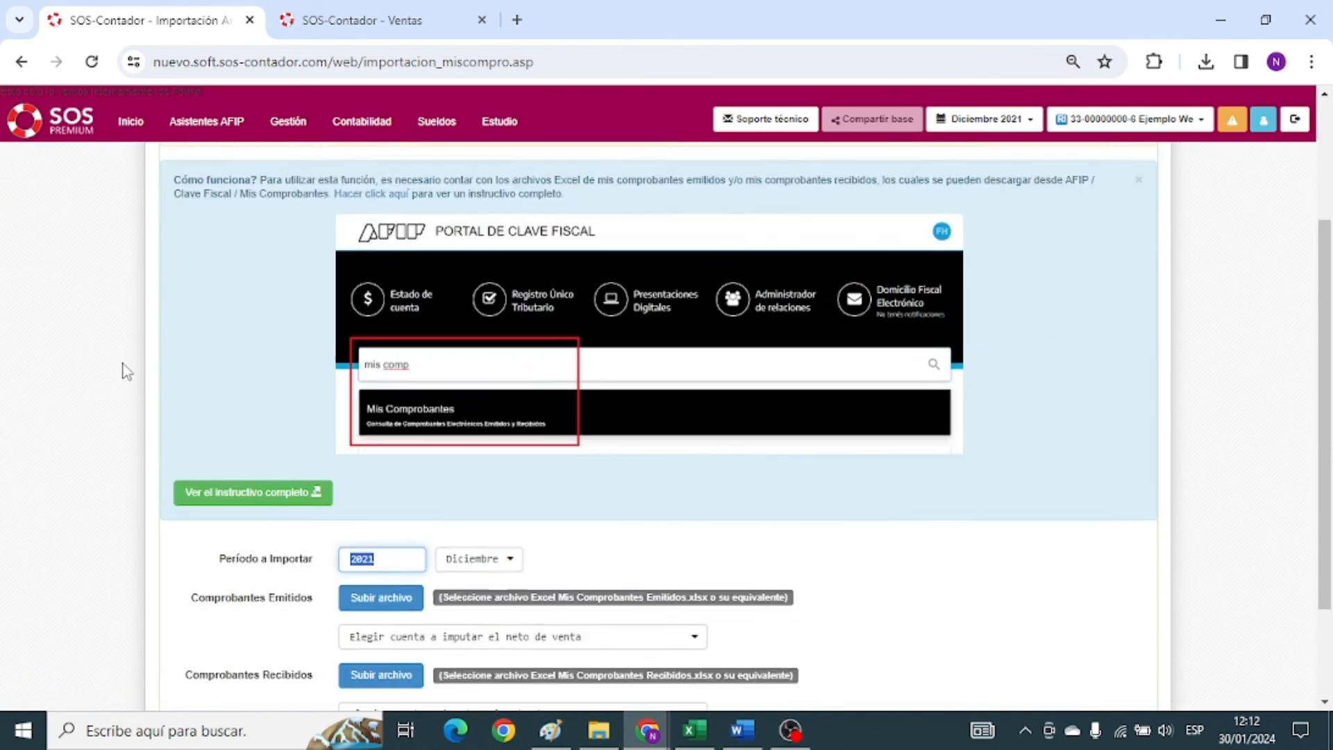
pyautogui.click(393, 620)
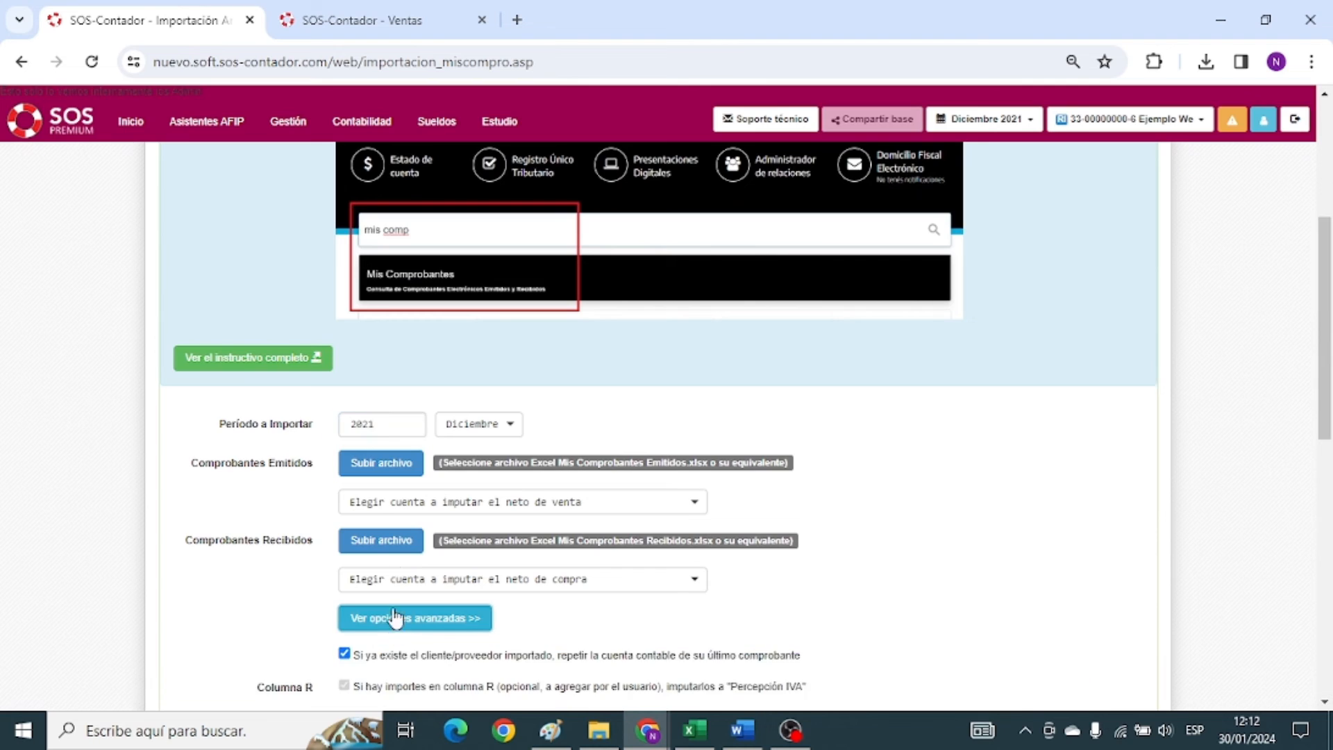
pyautogui.scroll(-4, 356, 461)
pyautogui.moveTo(248, 400); pyautogui.dragTo(334, 394)
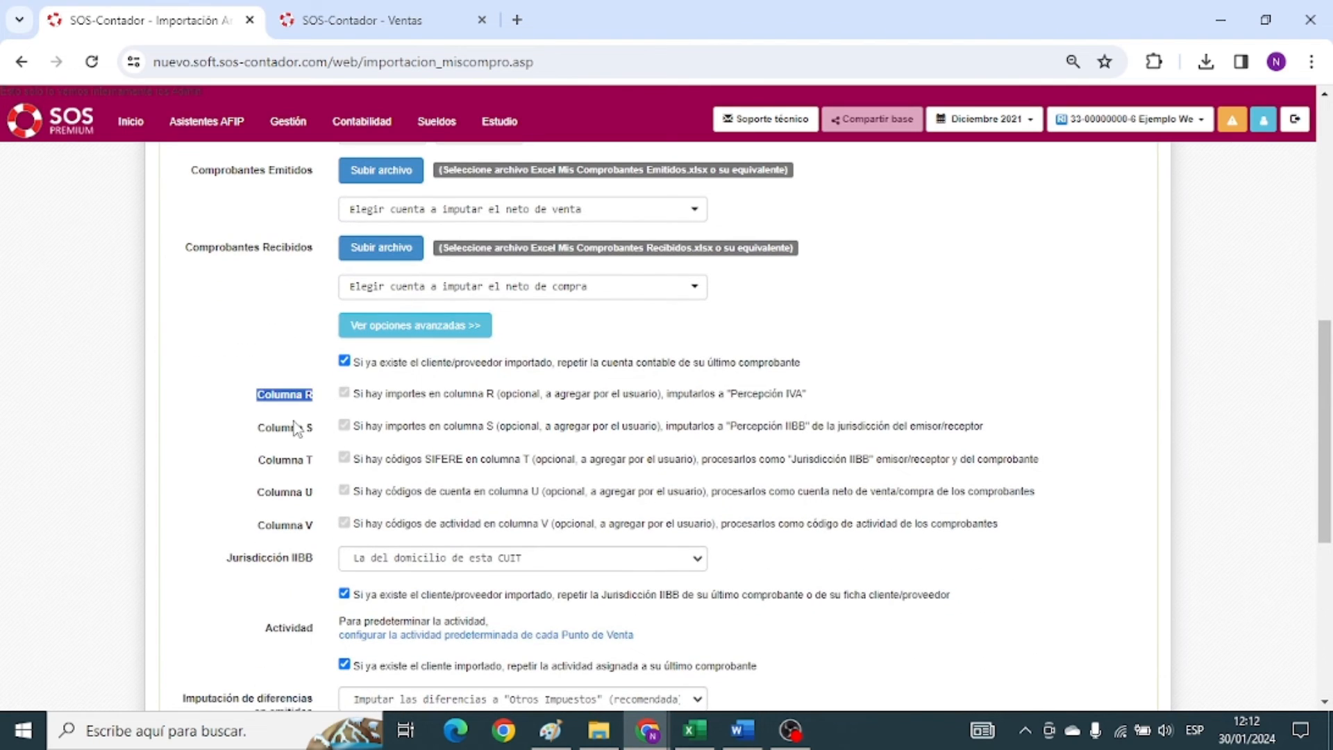
# Open the Ventas listing, select all sales to show the bulk Cambiar Activ. options, and clear the selection.
pyautogui.click(290, 421)
pyautogui.click(139, 125)
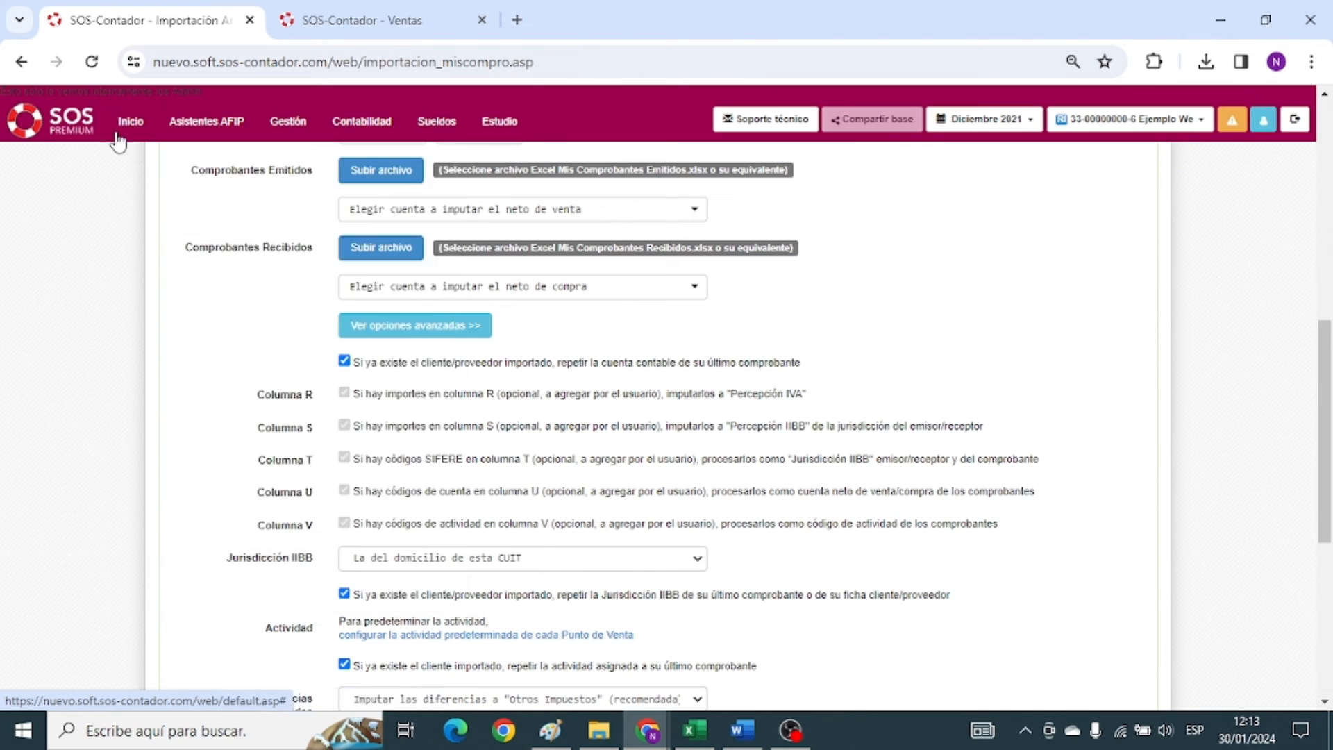
pyautogui.click(139, 185)
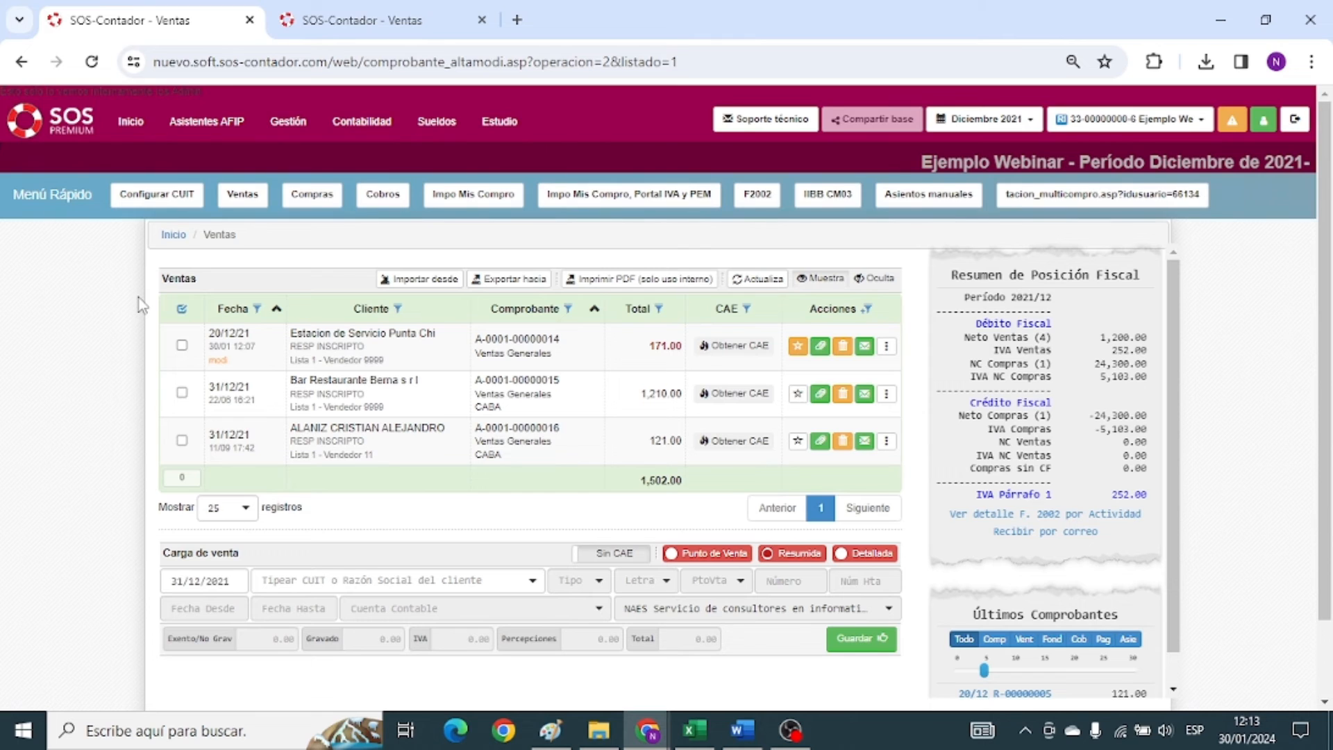
pyautogui.click(181, 309)
pyautogui.click(466, 367)
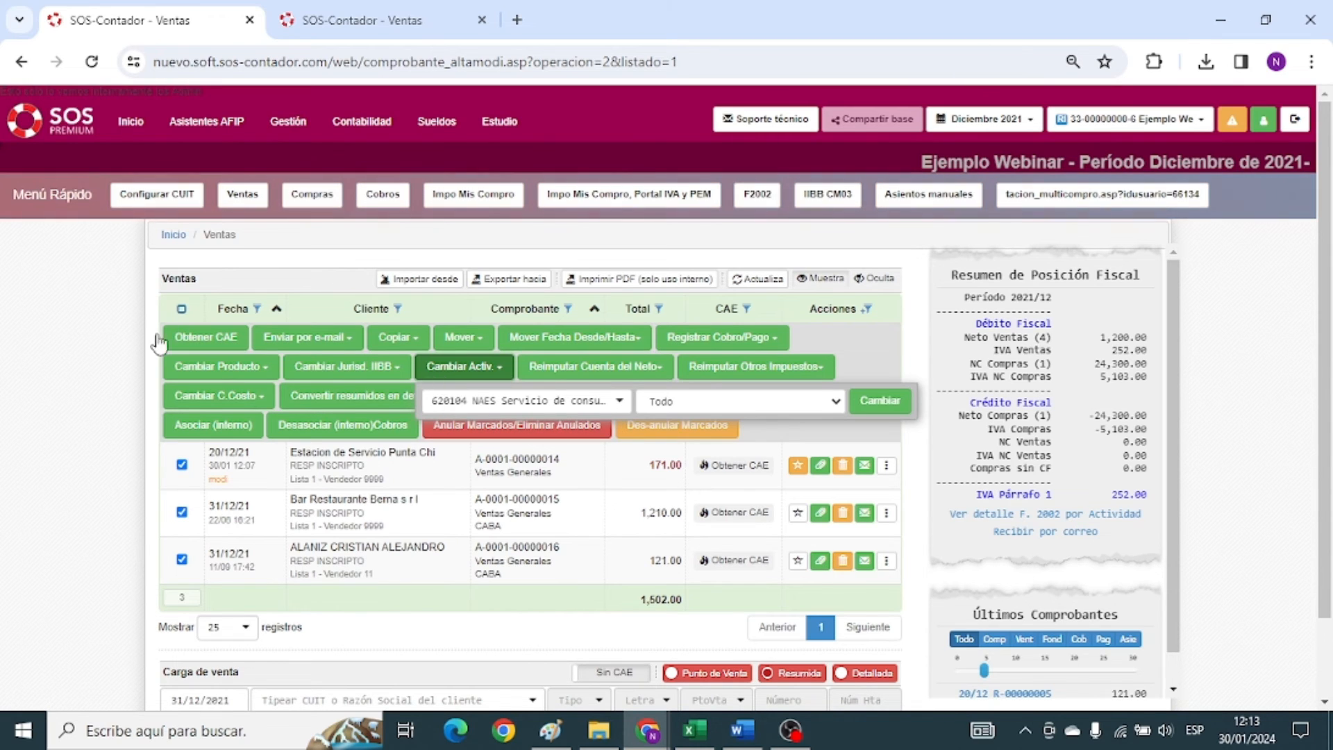
pyautogui.click(117, 376)
pyautogui.click(181, 310)
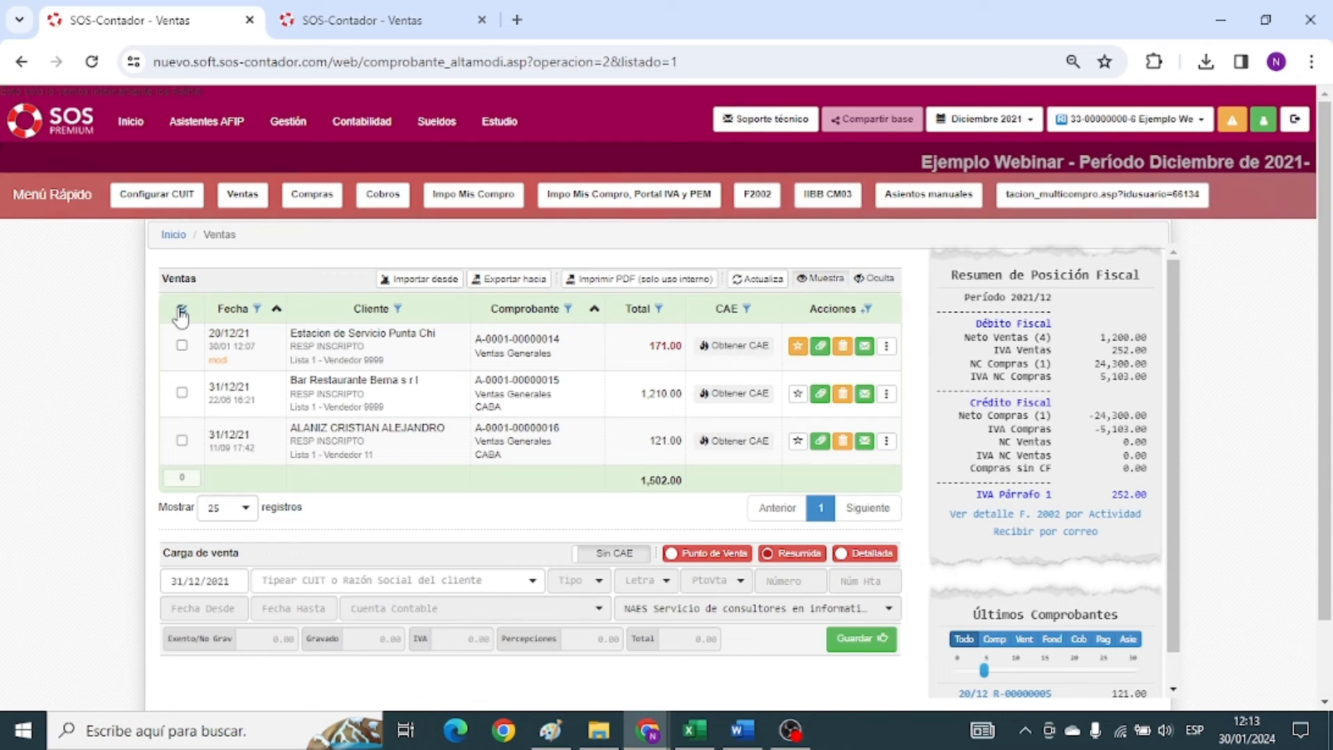
# Open the AFIP multiple import from Mis Comprobantes, Portal IVA XLS y CSV, and review its instructions, file type comparison and imported files list.
pyautogui.click(136, 133)
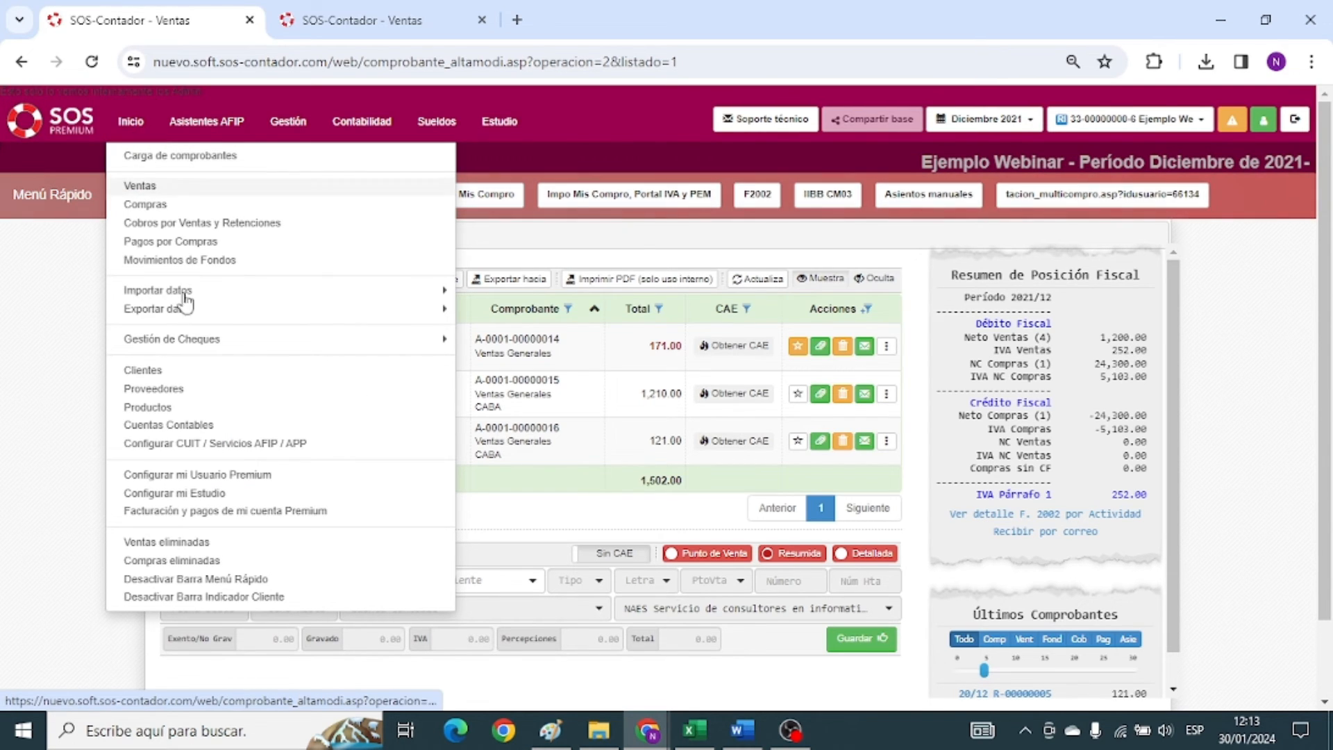
pyautogui.moveTo(201, 300)
pyautogui.moveTo(510, 311)
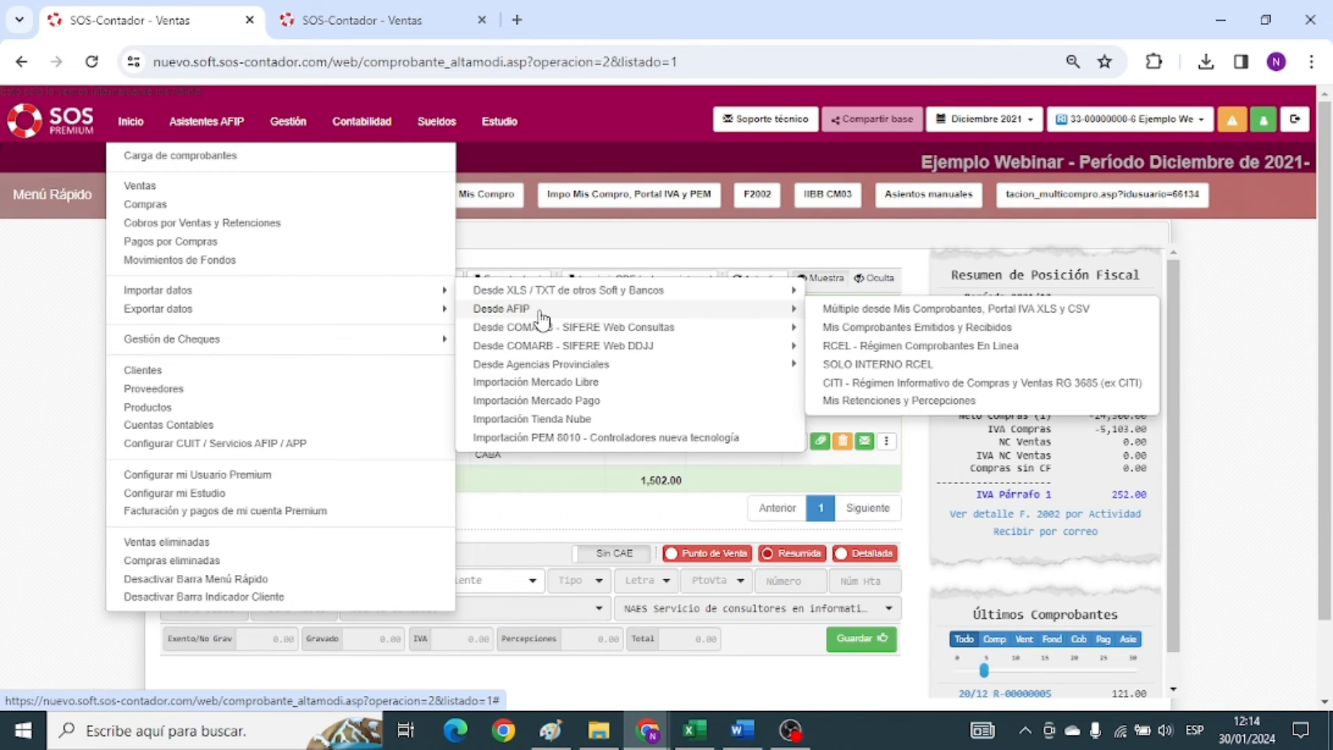
pyautogui.click(951, 308)
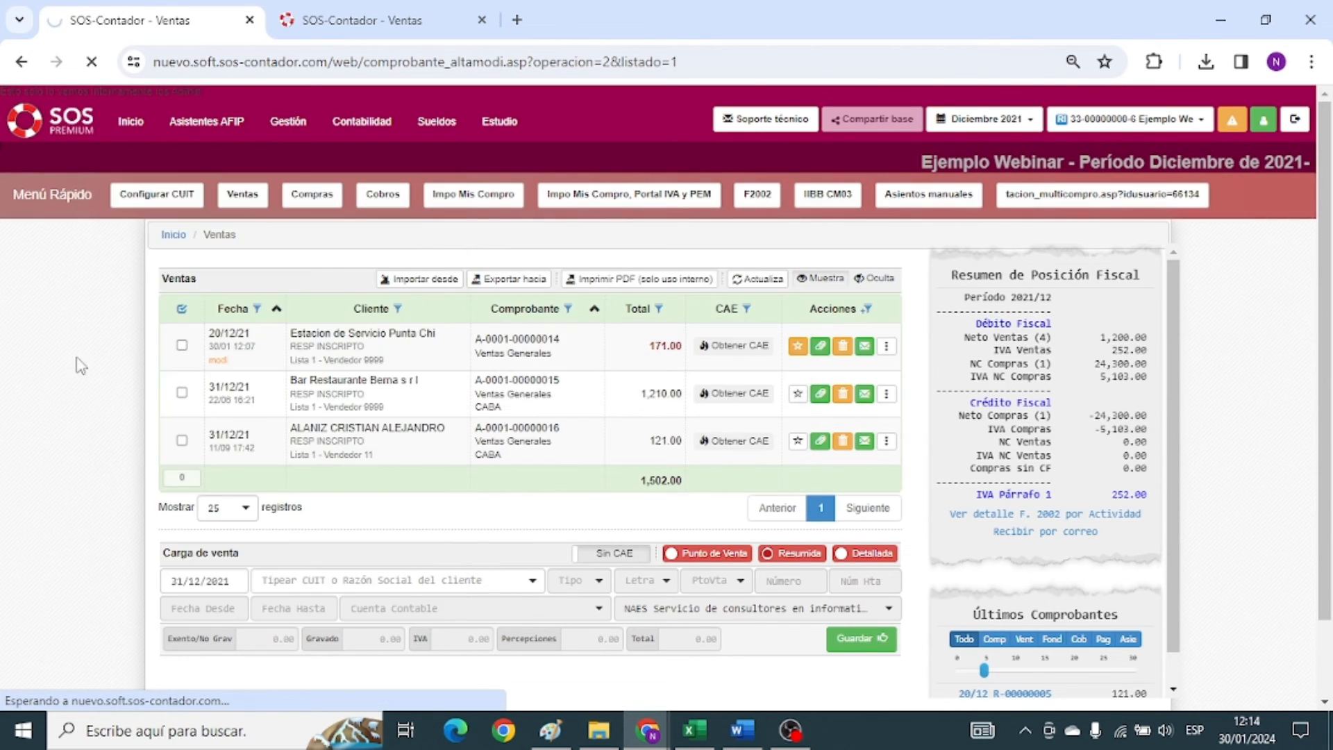
pyautogui.scroll(-4, 33, 363)
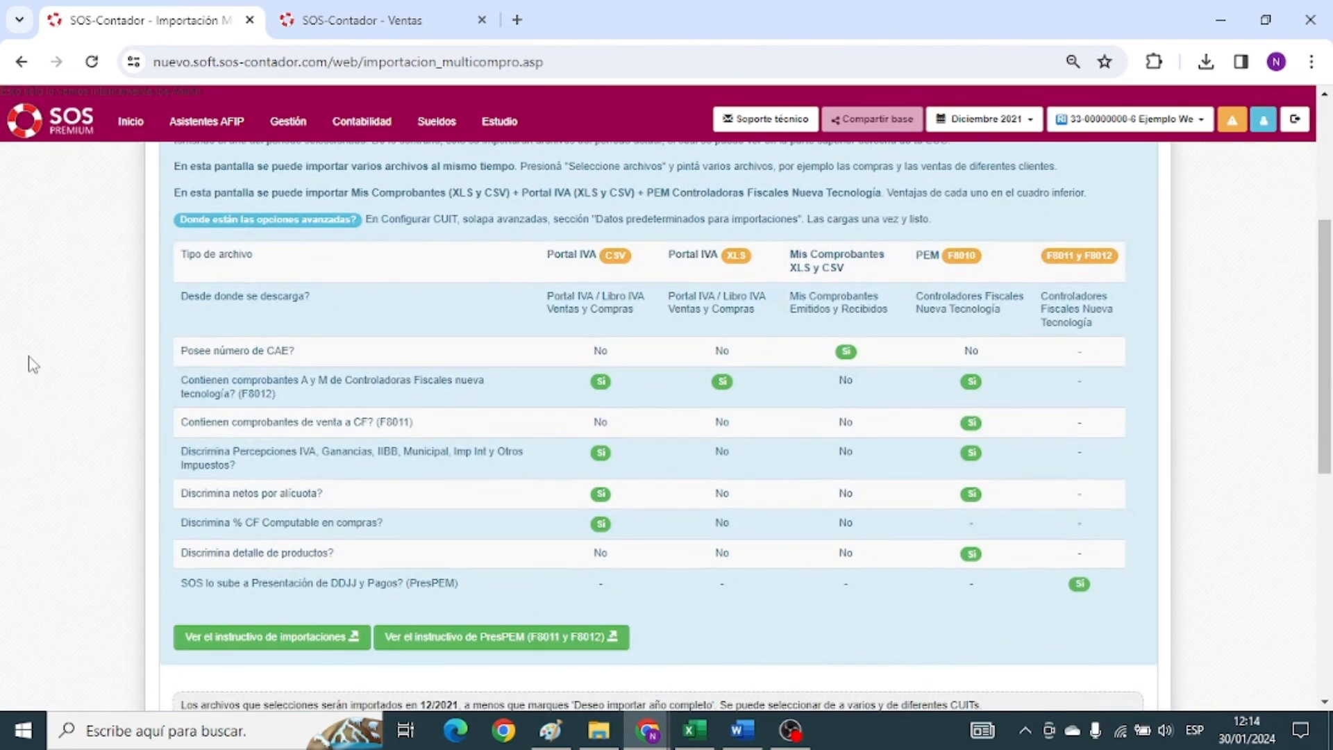
pyautogui.scroll(1, 33, 363)
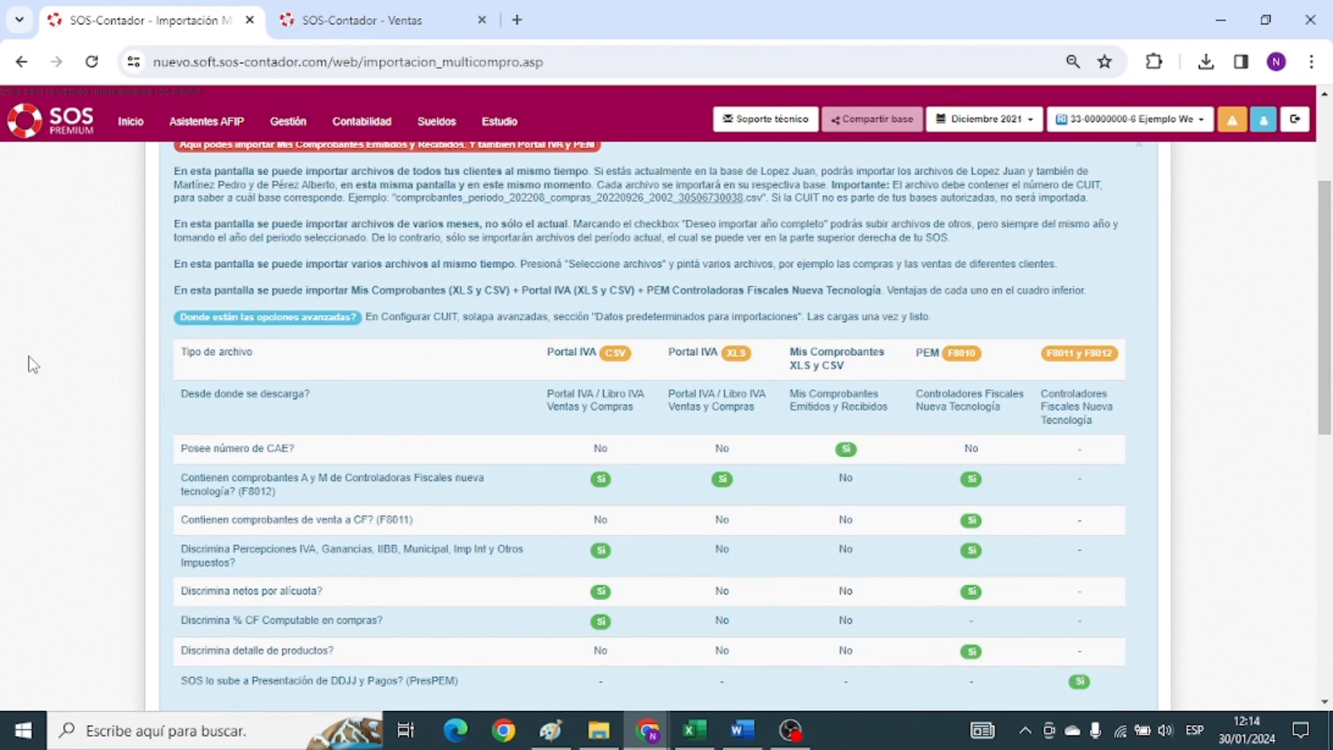
pyautogui.scroll(-1, 33, 363)
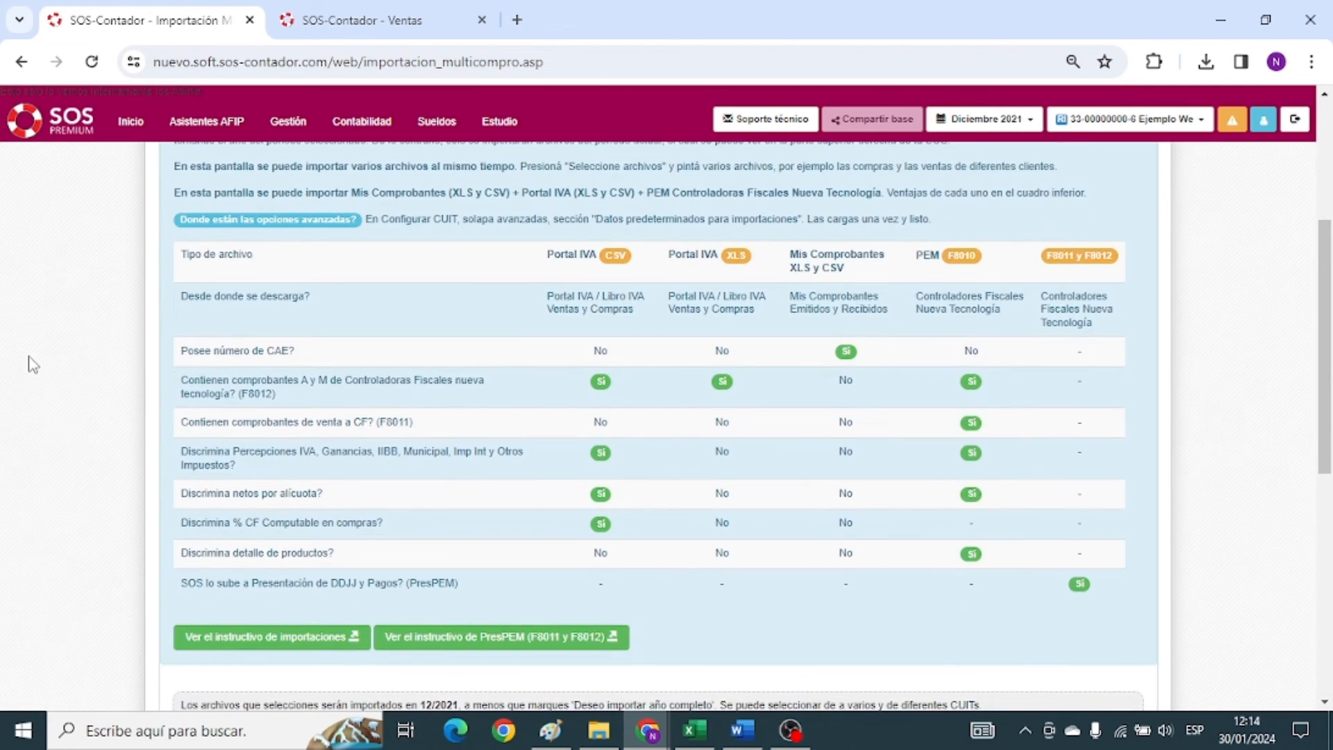
pyautogui.scroll(1, 32, 363)
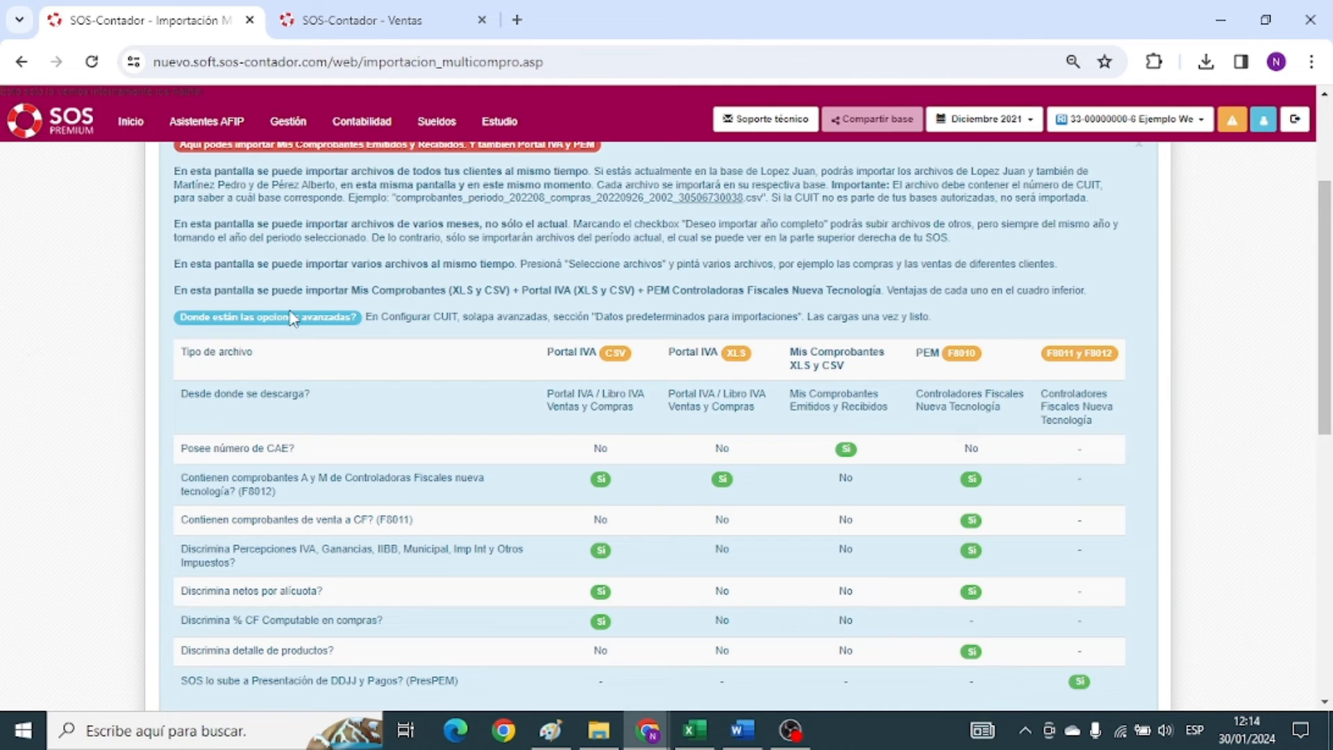
pyautogui.scroll(-8, 326, 358)
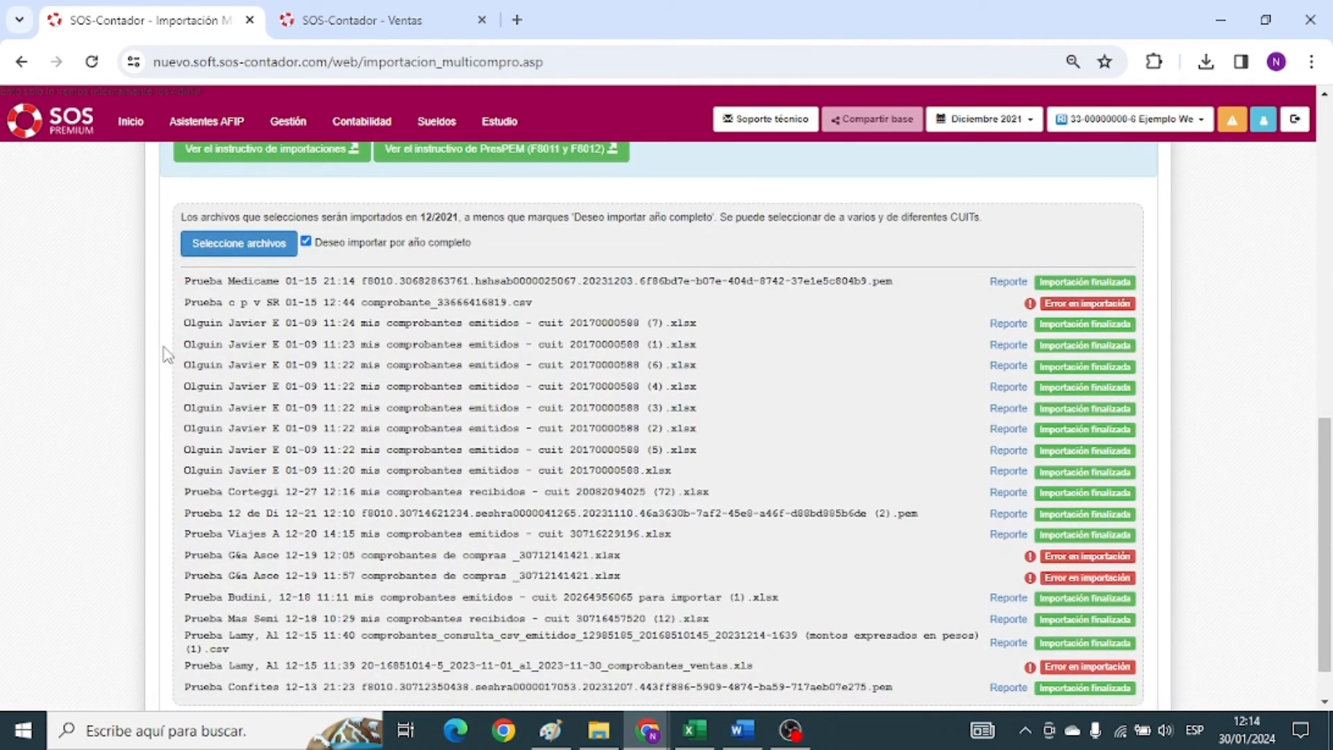
pyautogui.scroll(7, 246, 283)
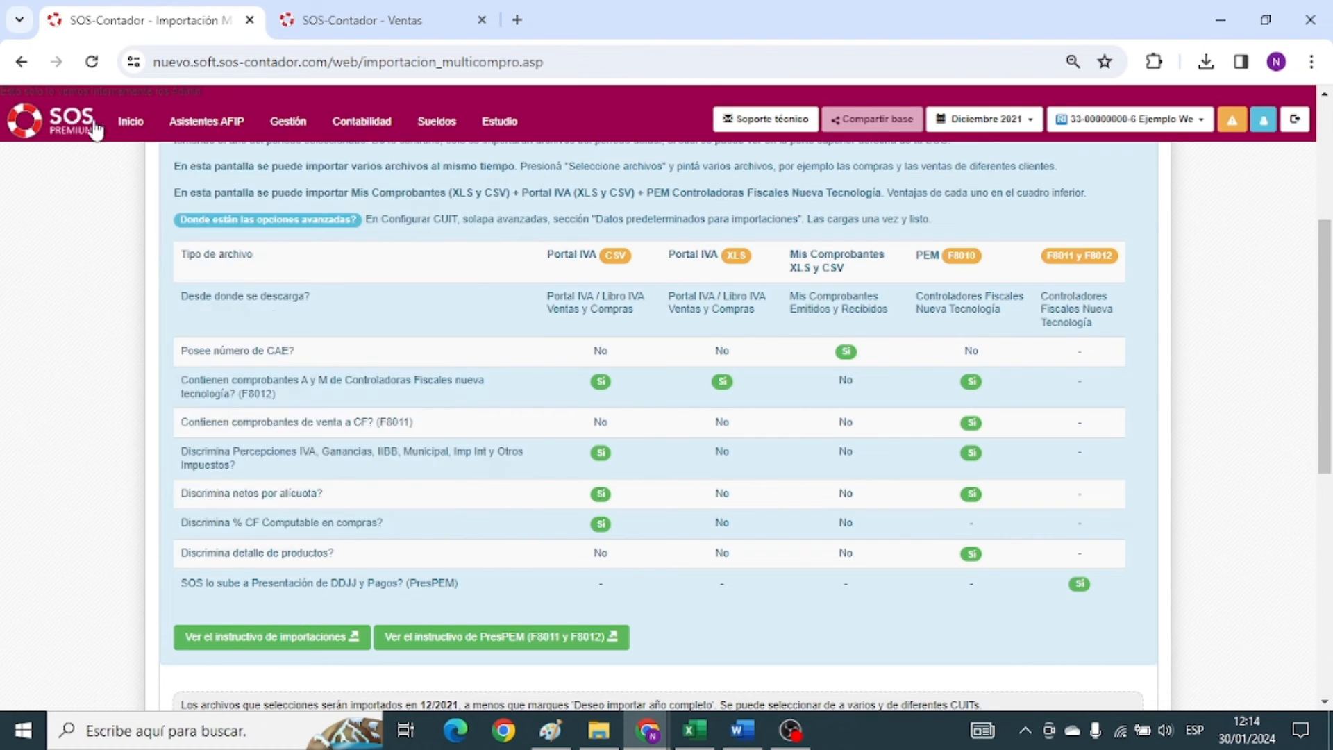
# Look over the available periods, and examine the file selection area with its full-year import option below the comparison table.
pyautogui.click(1000, 129)
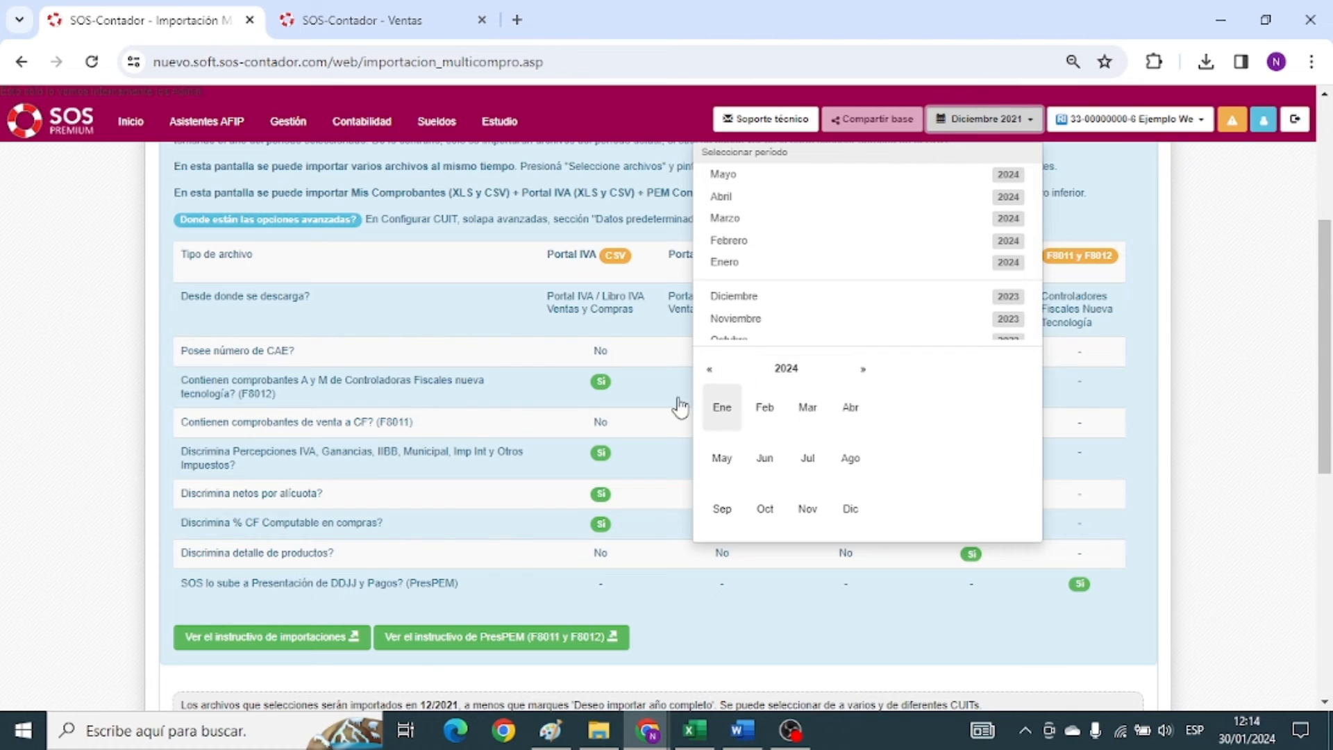
pyautogui.moveTo(133, 110)
pyautogui.click(43, 308)
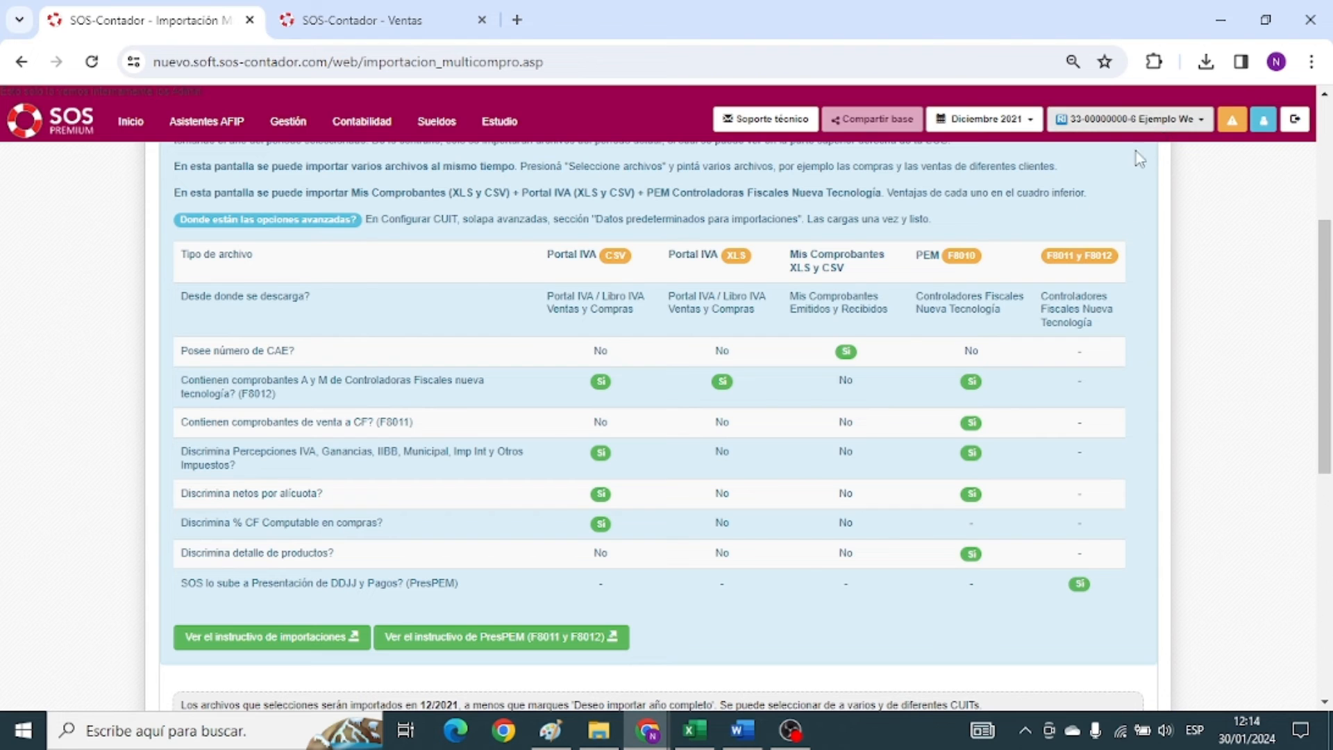
pyautogui.scroll(1, 535, 372)
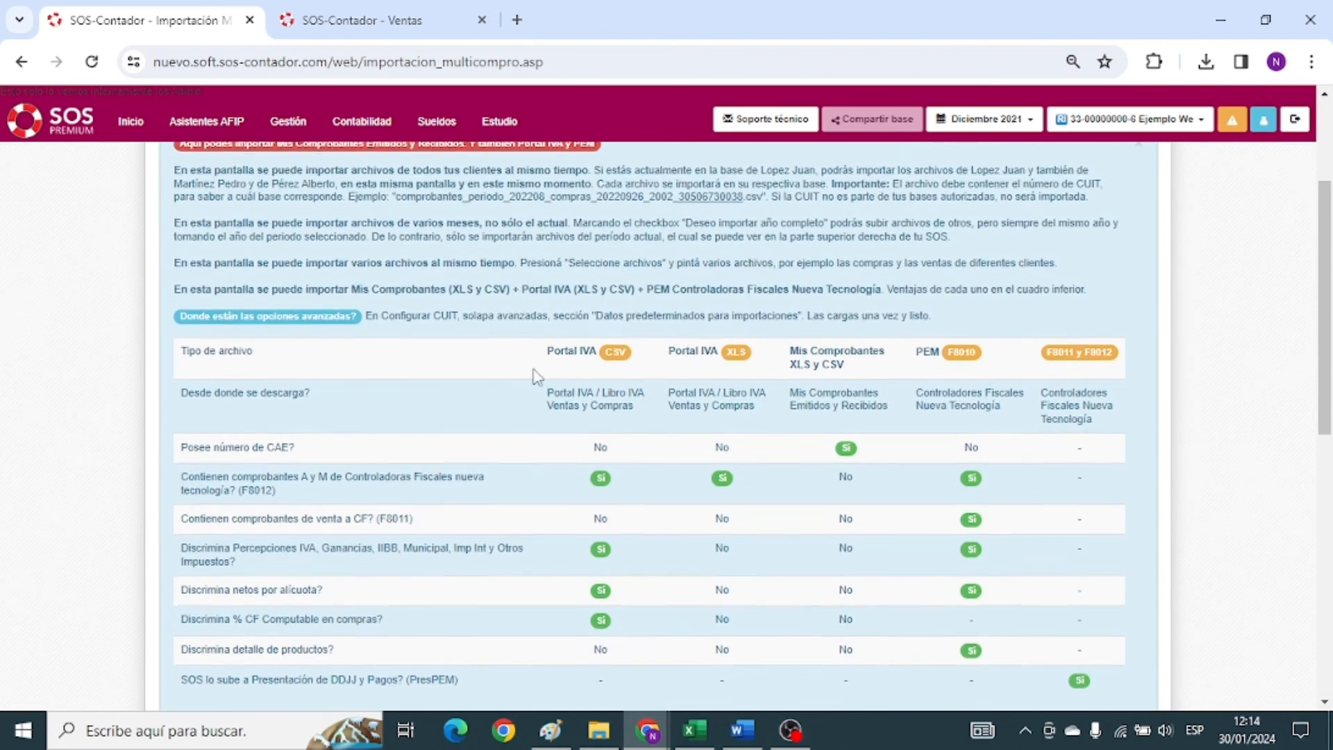
pyautogui.scroll(-2, 368, 343)
pyautogui.scroll(-1, 340, 354)
pyautogui.scroll(2, 255, 375)
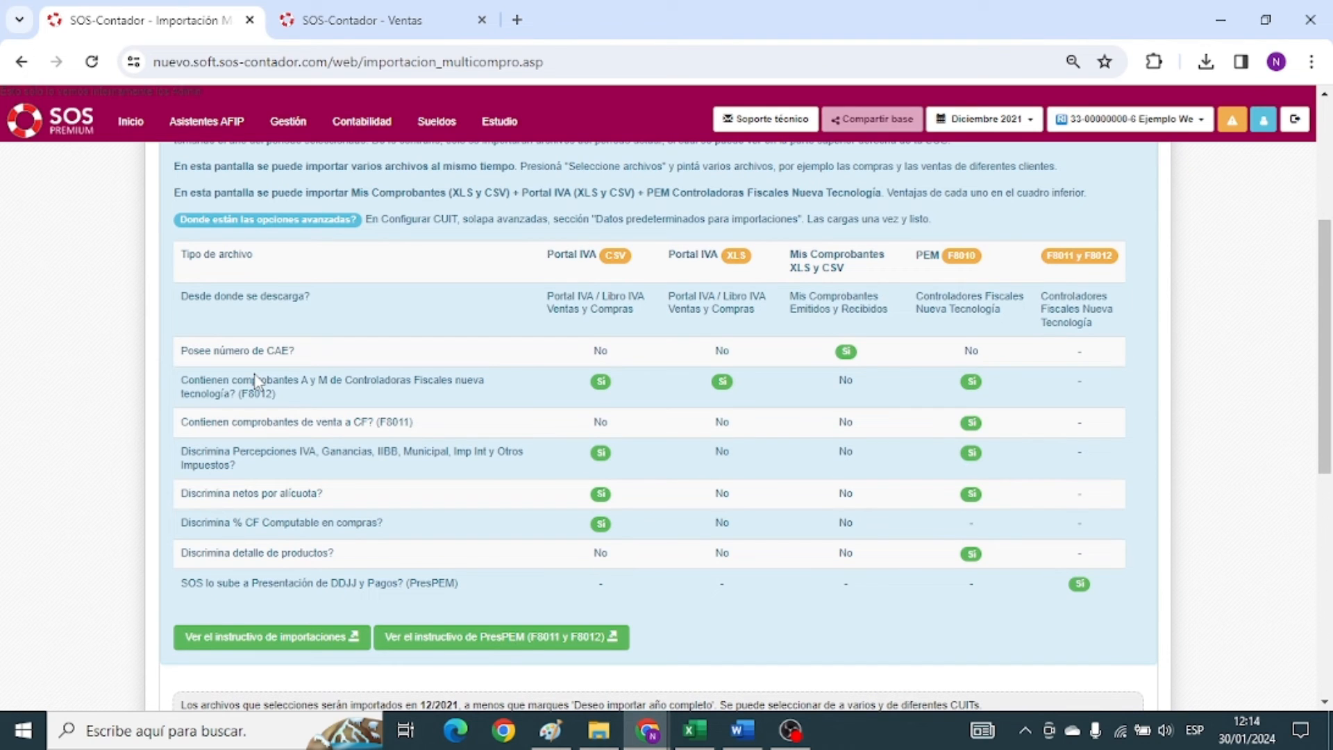
pyautogui.scroll(-3, 257, 380)
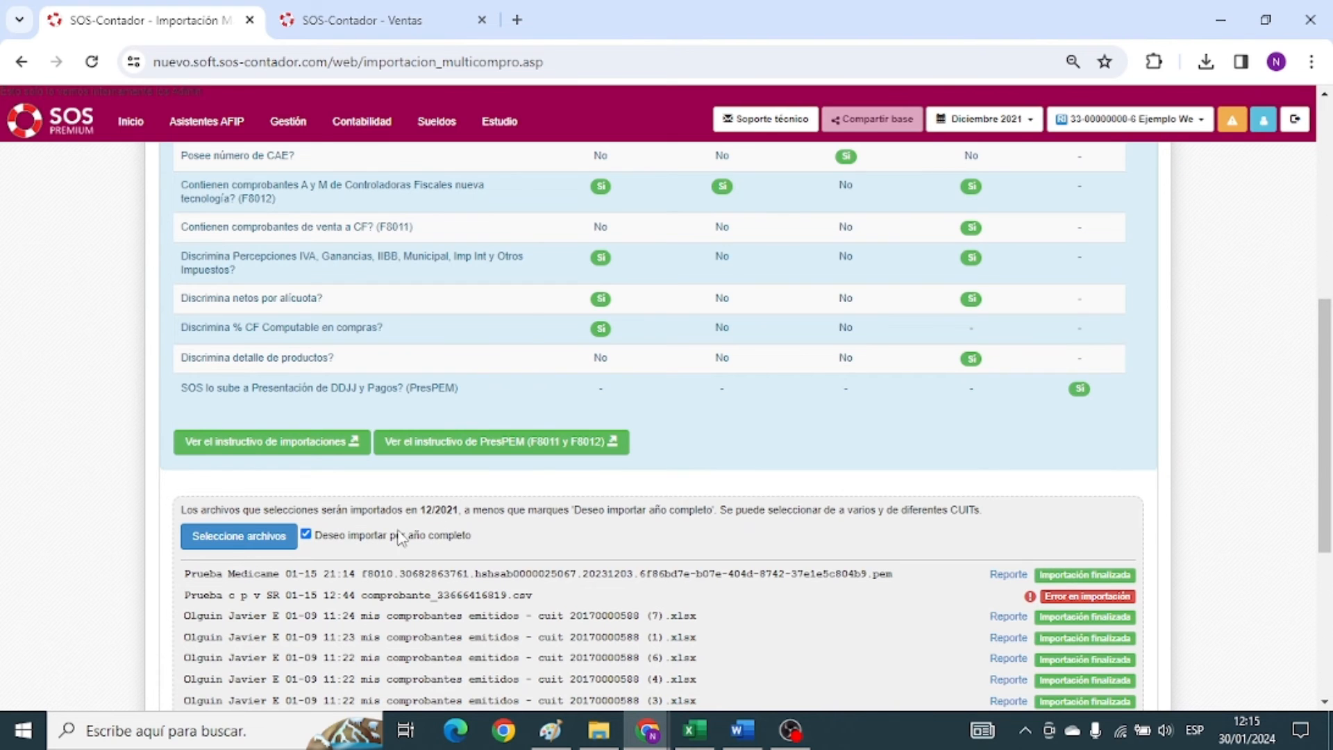
pyautogui.scroll(-2, 139, 501)
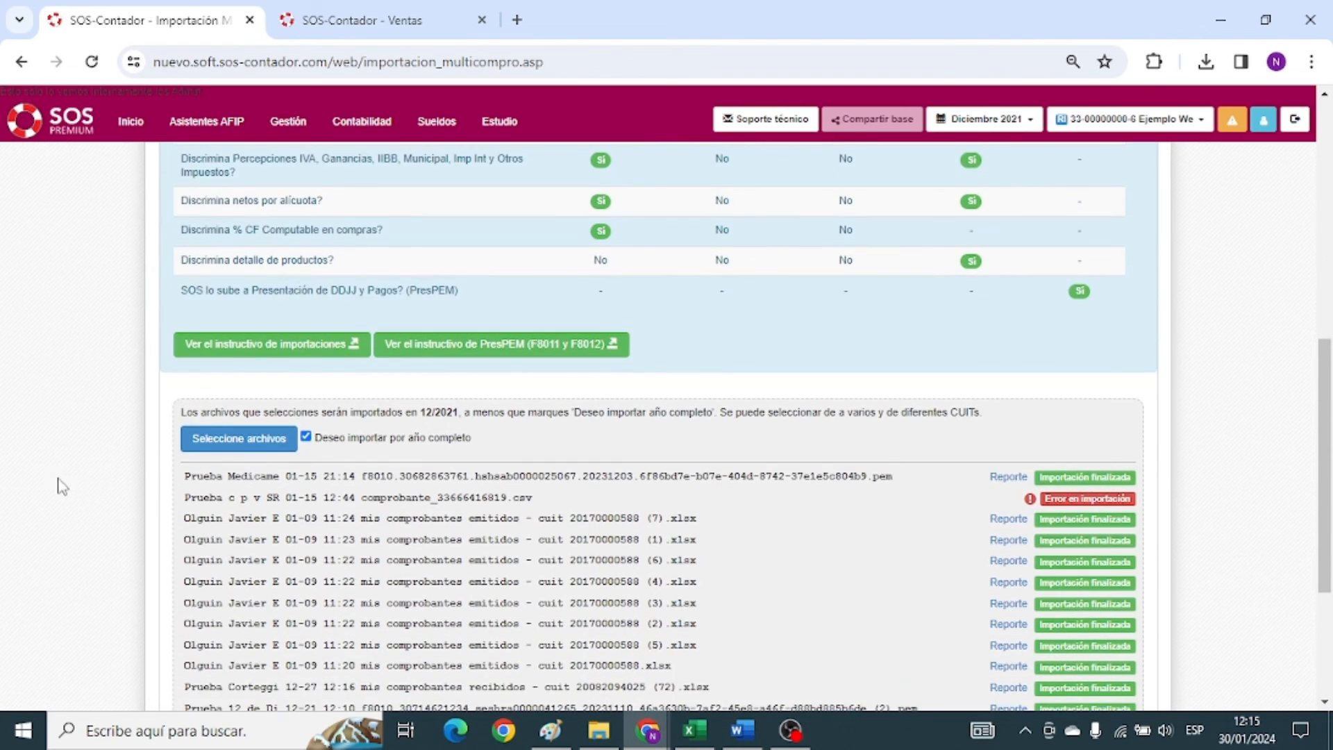
pyautogui.scroll(5, 49, 489)
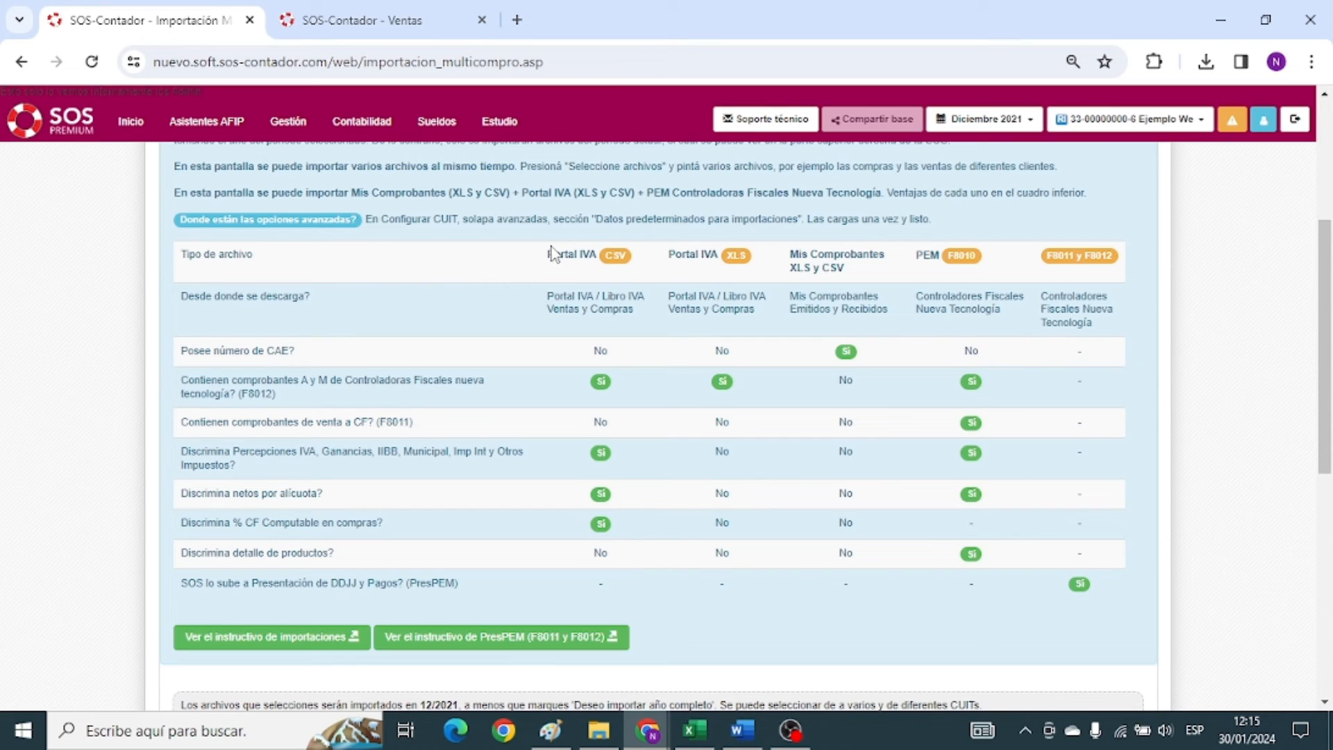
# Compare the Portal IVA CSV, Portal IVA XLS and PEM F8010 file types in the import comparison table.
pyautogui.moveTo(547, 255); pyautogui.dragTo(599, 254)
pyautogui.moveTo(914, 255); pyautogui.dragTo(979, 266)
pyautogui.click(981, 262)
pyautogui.moveTo(560, 254); pyautogui.dragTo(670, 264)
pyautogui.click(734, 255)
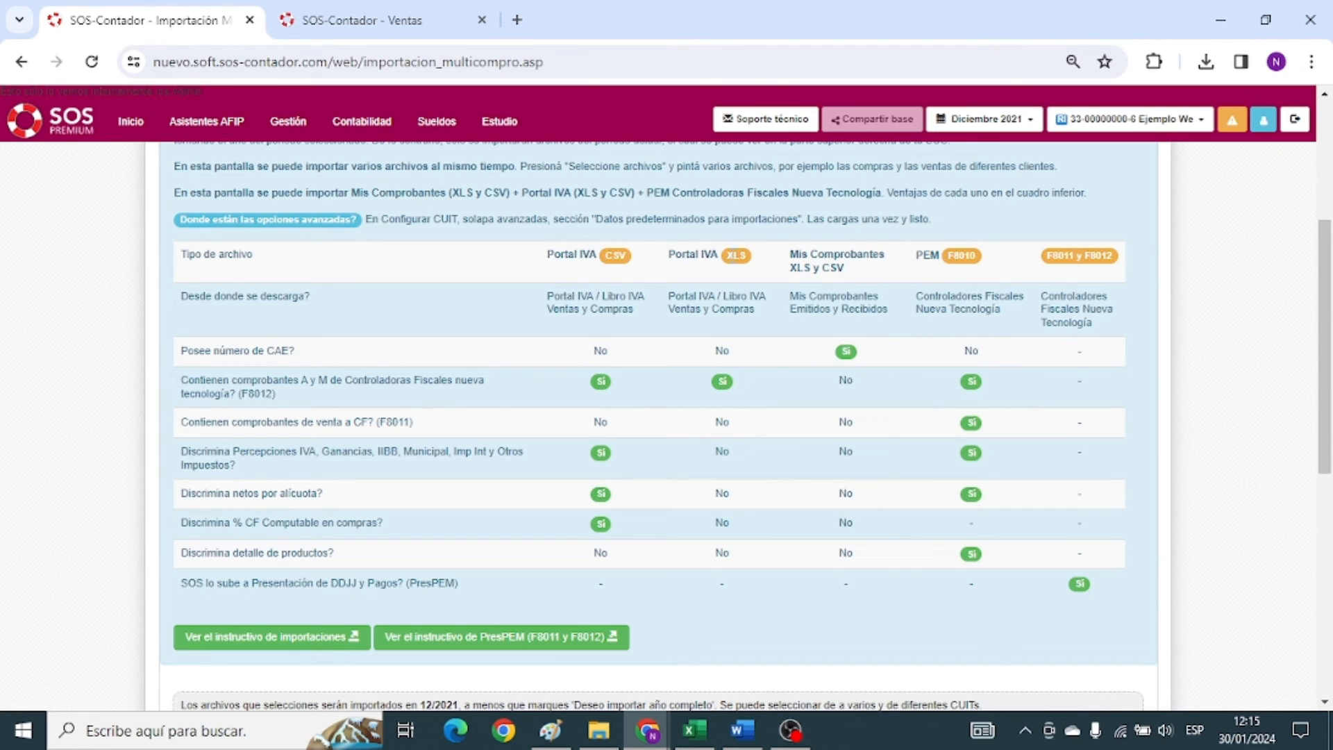
pyautogui.click(713, 279)
pyautogui.moveTo(609, 256); pyautogui.dragTo(628, 257)
# Examine the table rows on perceptions and other taxes, net amounts by rate and computable CF percentage, and the Mis Comprobantes file type.
pyautogui.moveTo(174, 457); pyautogui.dragTo(239, 469)
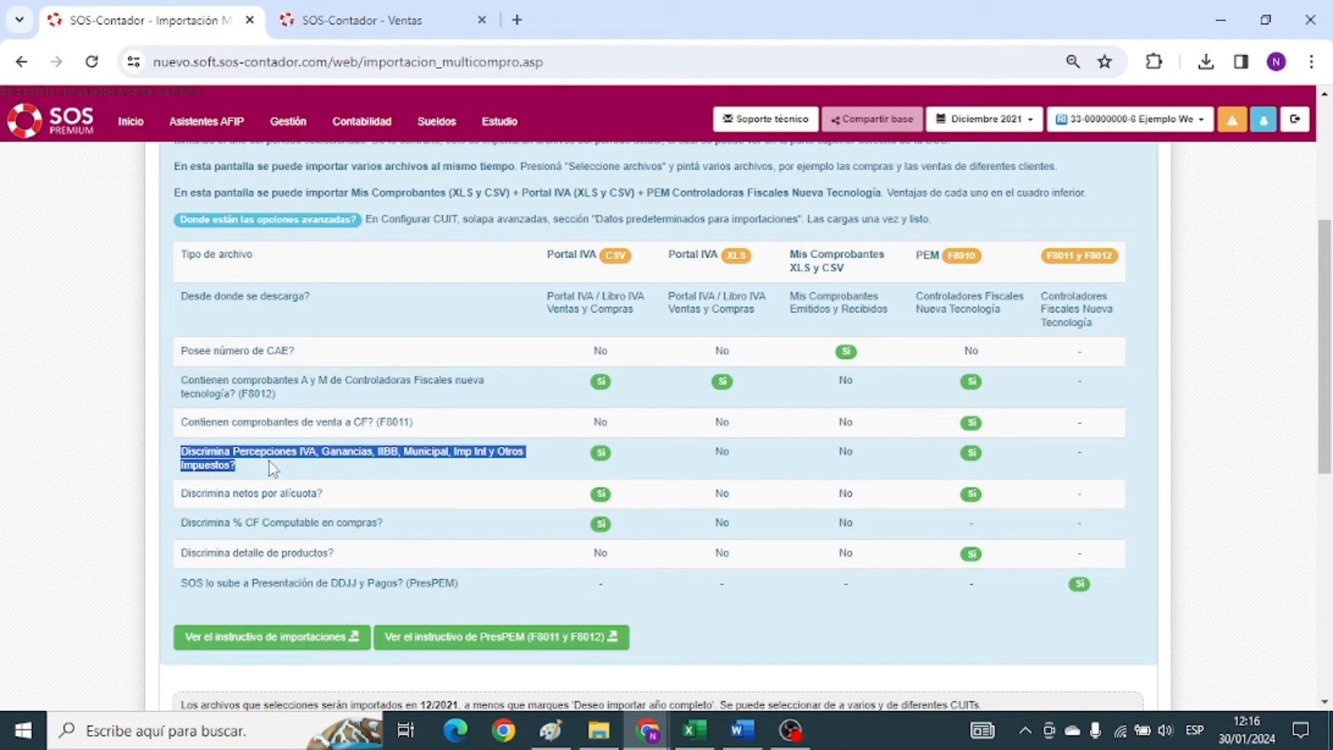
pyautogui.click(251, 455)
pyautogui.moveTo(251, 458); pyautogui.dragTo(565, 451)
pyautogui.click(264, 482)
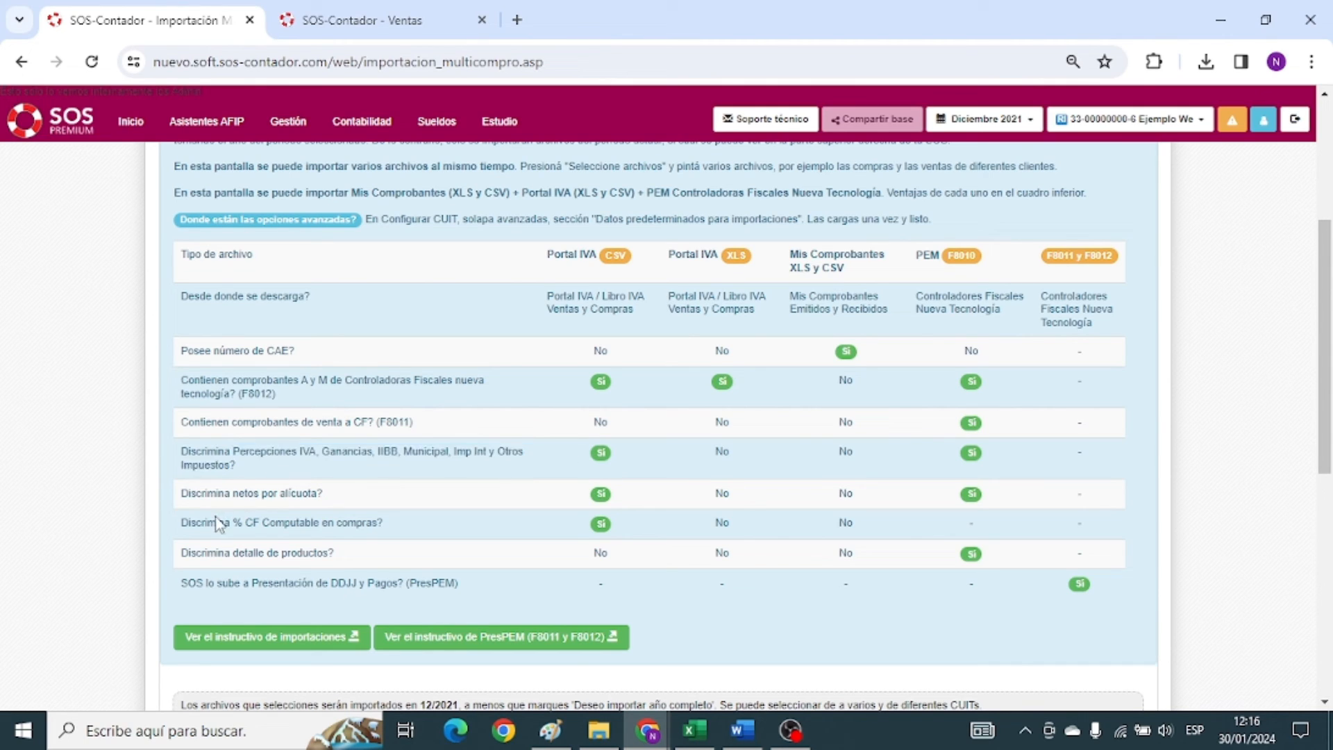
pyautogui.moveTo(188, 493); pyautogui.dragTo(351, 494)
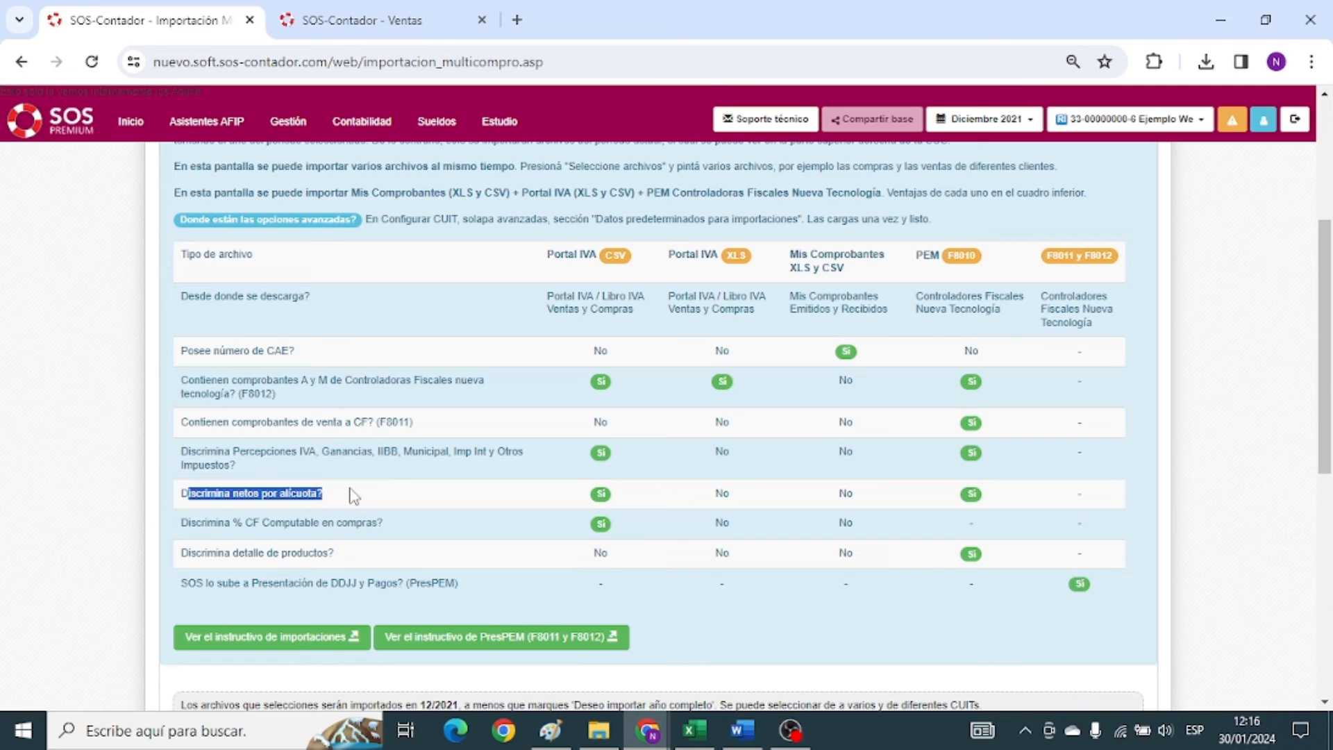
pyautogui.moveTo(181, 523); pyautogui.dragTo(485, 532)
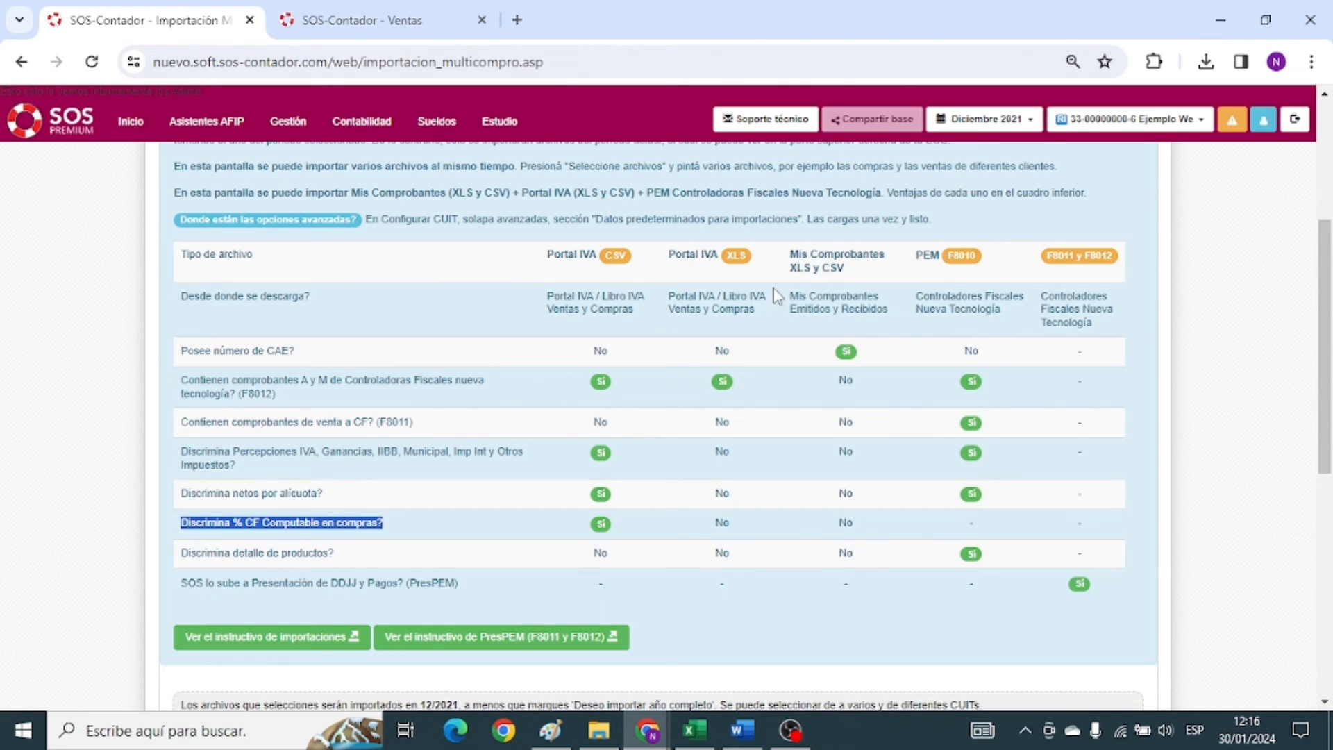
pyautogui.moveTo(790, 254); pyautogui.dragTo(859, 284)
pyautogui.scroll(-5, 701, 546)
pyautogui.scroll(6, 701, 546)
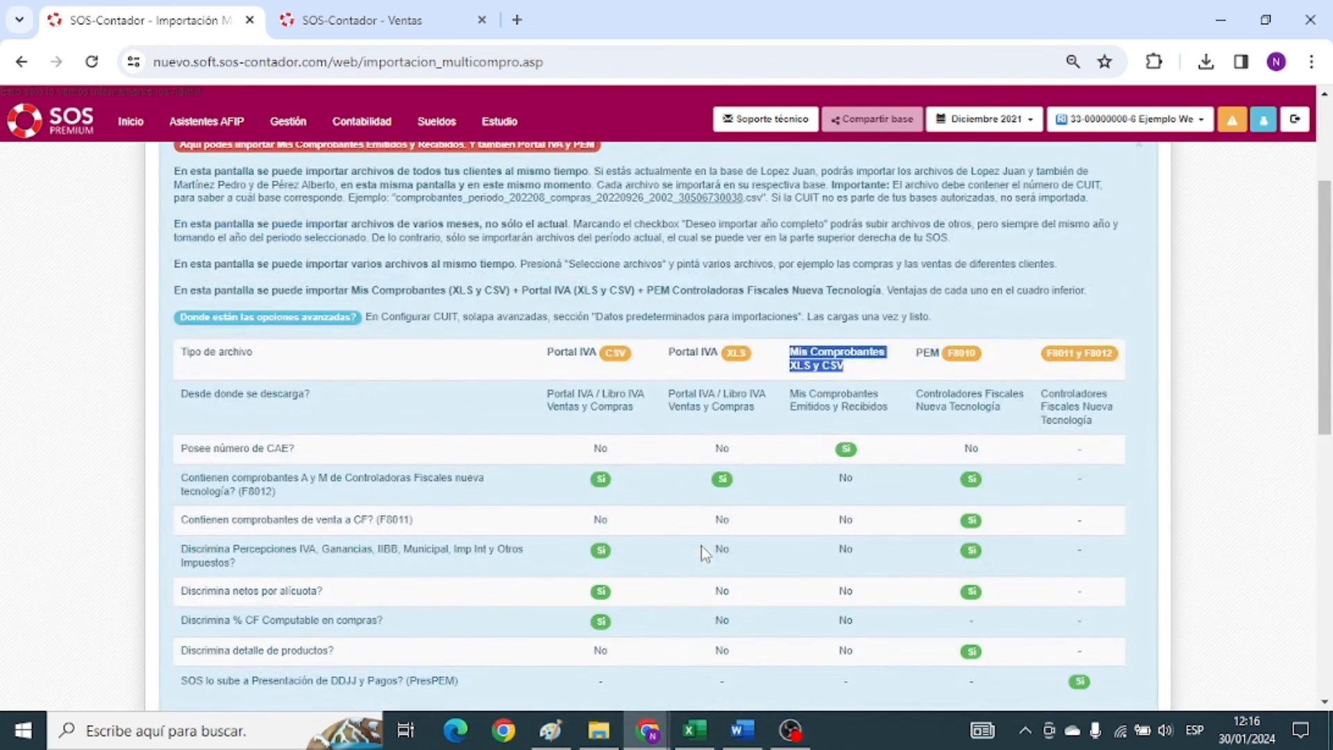
# Look over the data import sources and the cheque management options, and open Gestión de Cheques Propios.
pyautogui.click(147, 130)
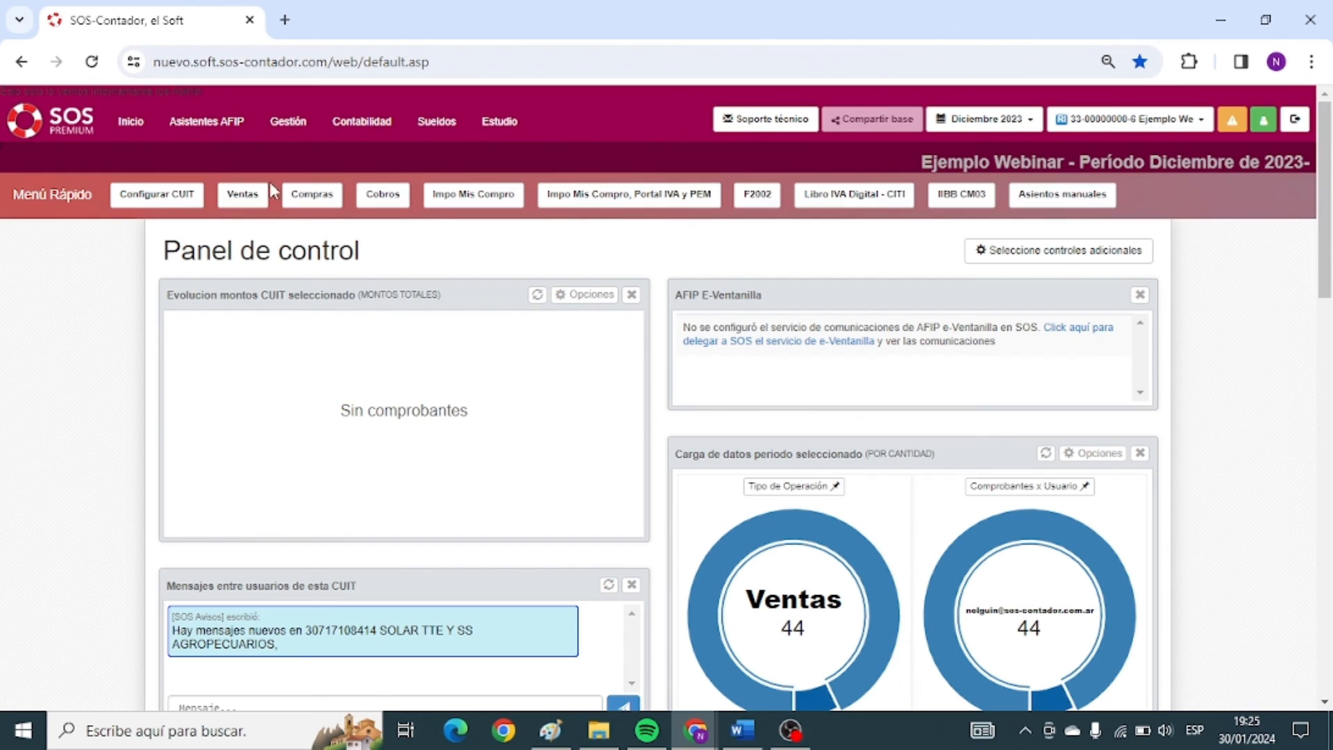
pyautogui.click(131, 122)
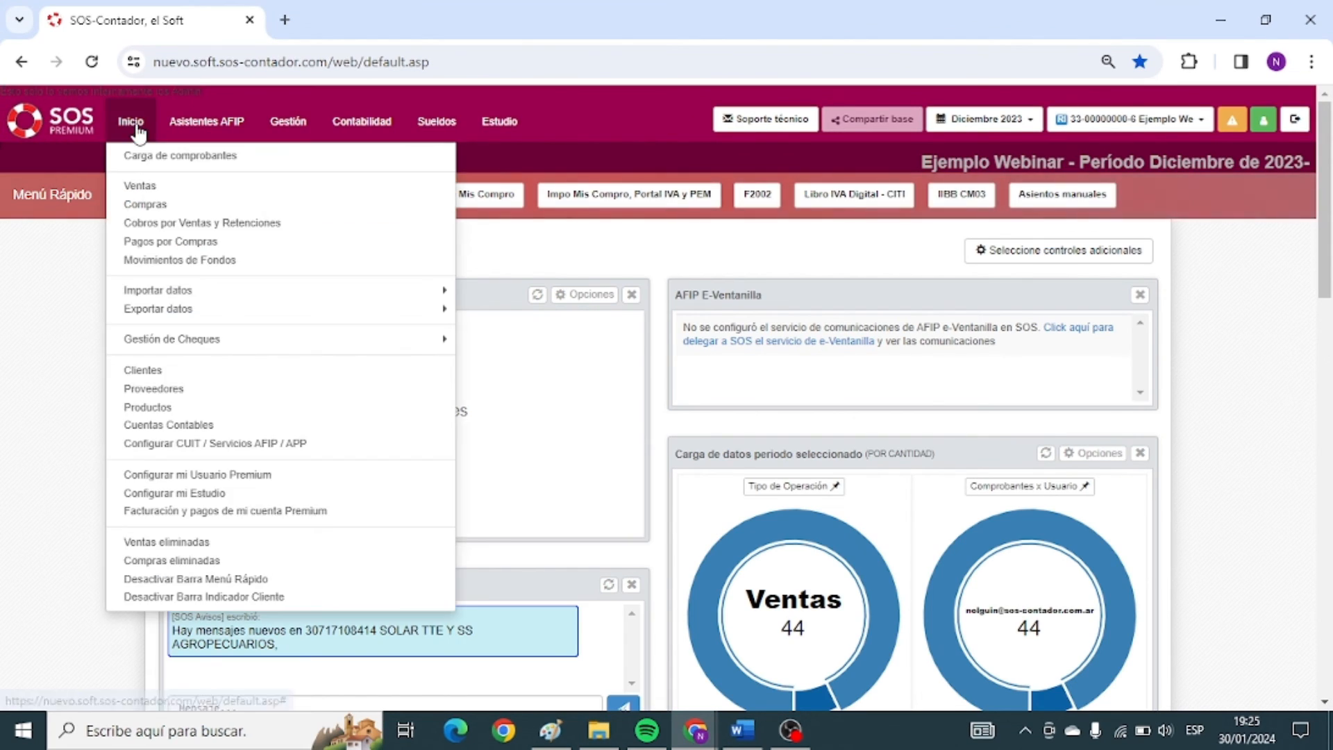
pyautogui.moveTo(186, 295)
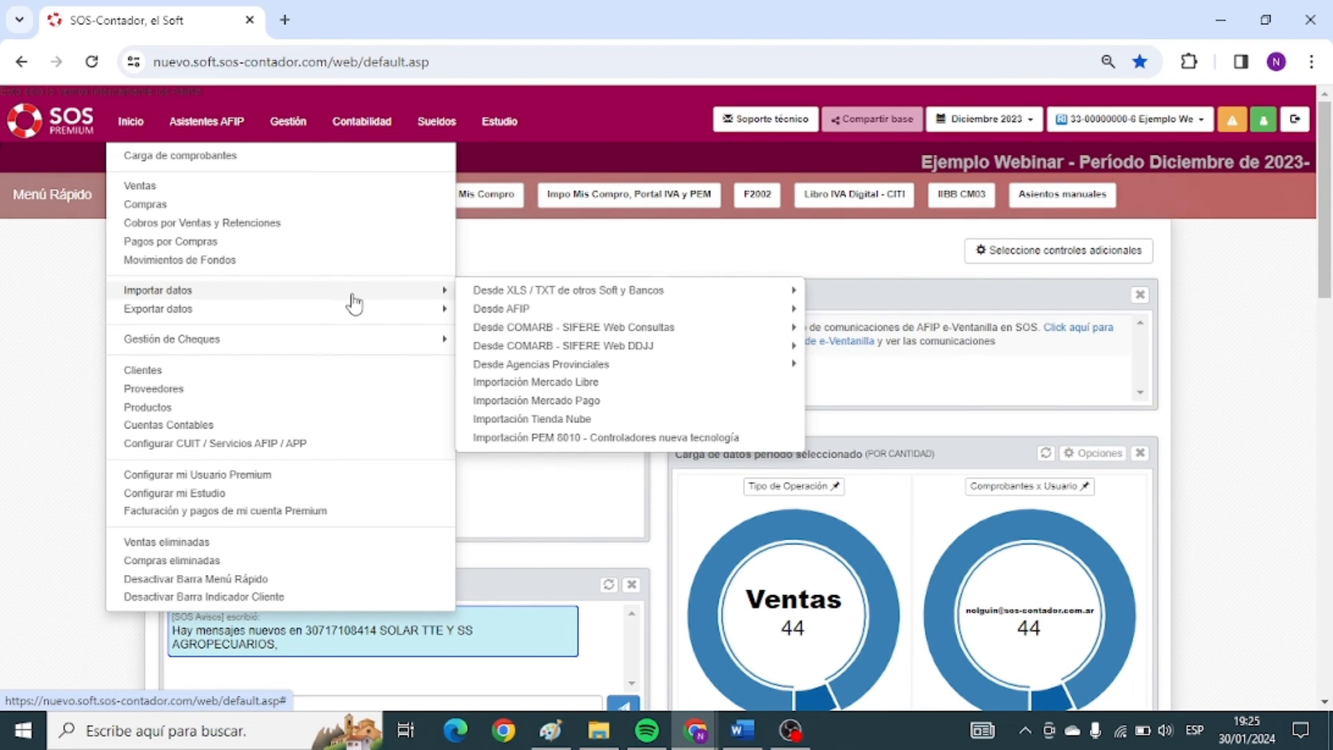
pyautogui.moveTo(516, 298)
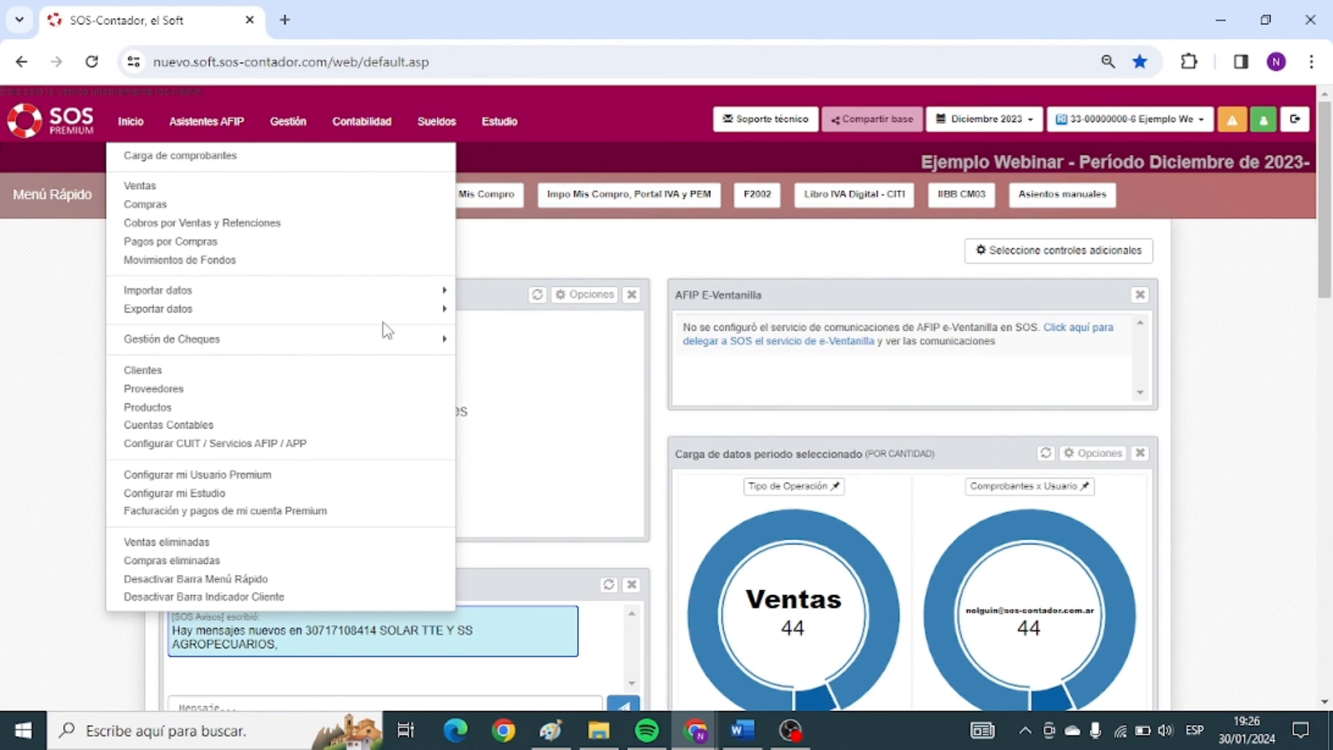
pyautogui.moveTo(259, 346)
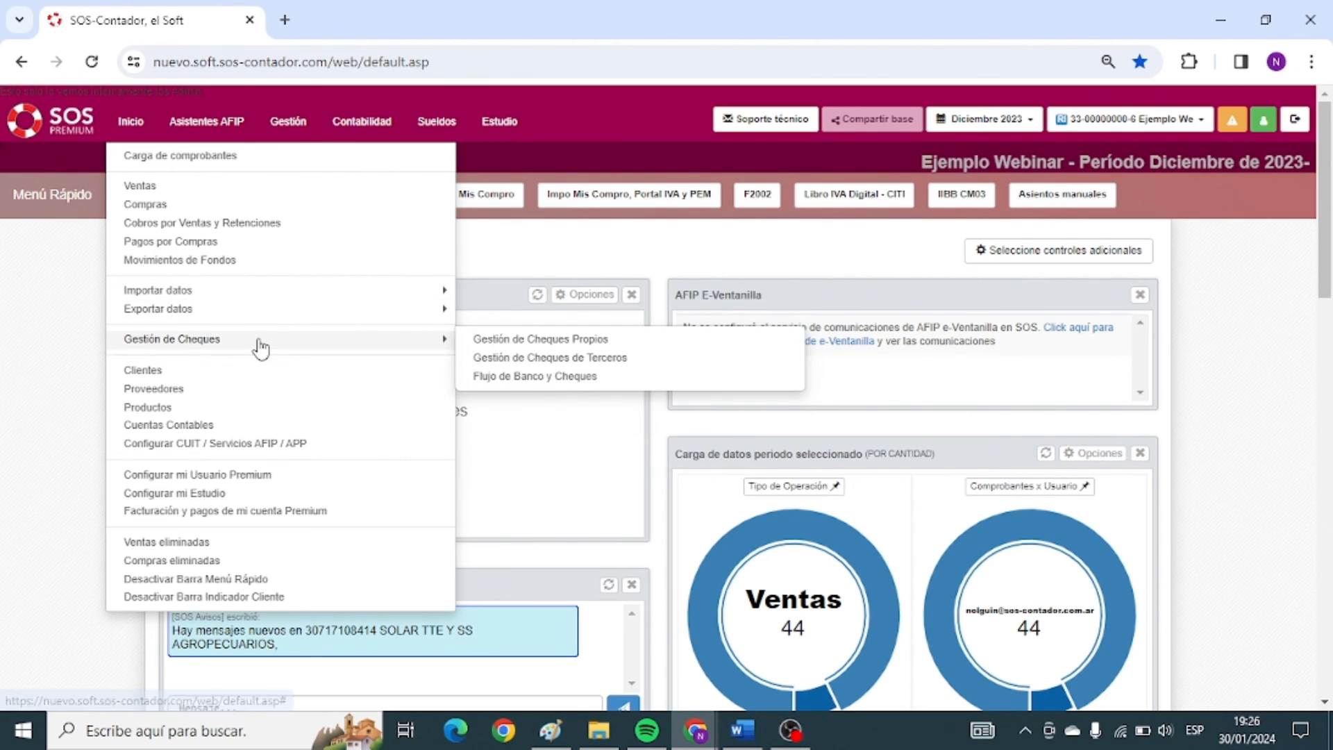
pyautogui.click(531, 347)
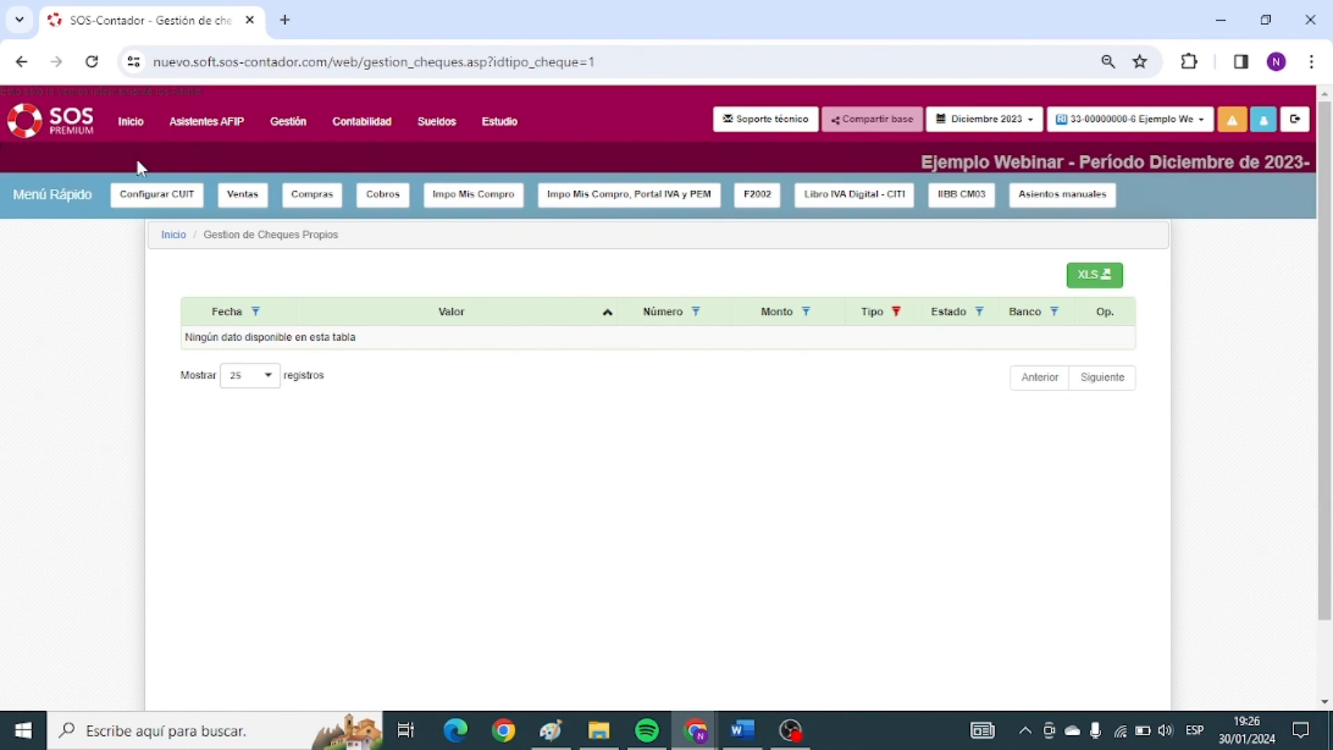
# Look over the import, export and cheque management options, and check the Fecha, Número, Monto and Estado filters of the own cheques listing.
pyautogui.click(118, 129)
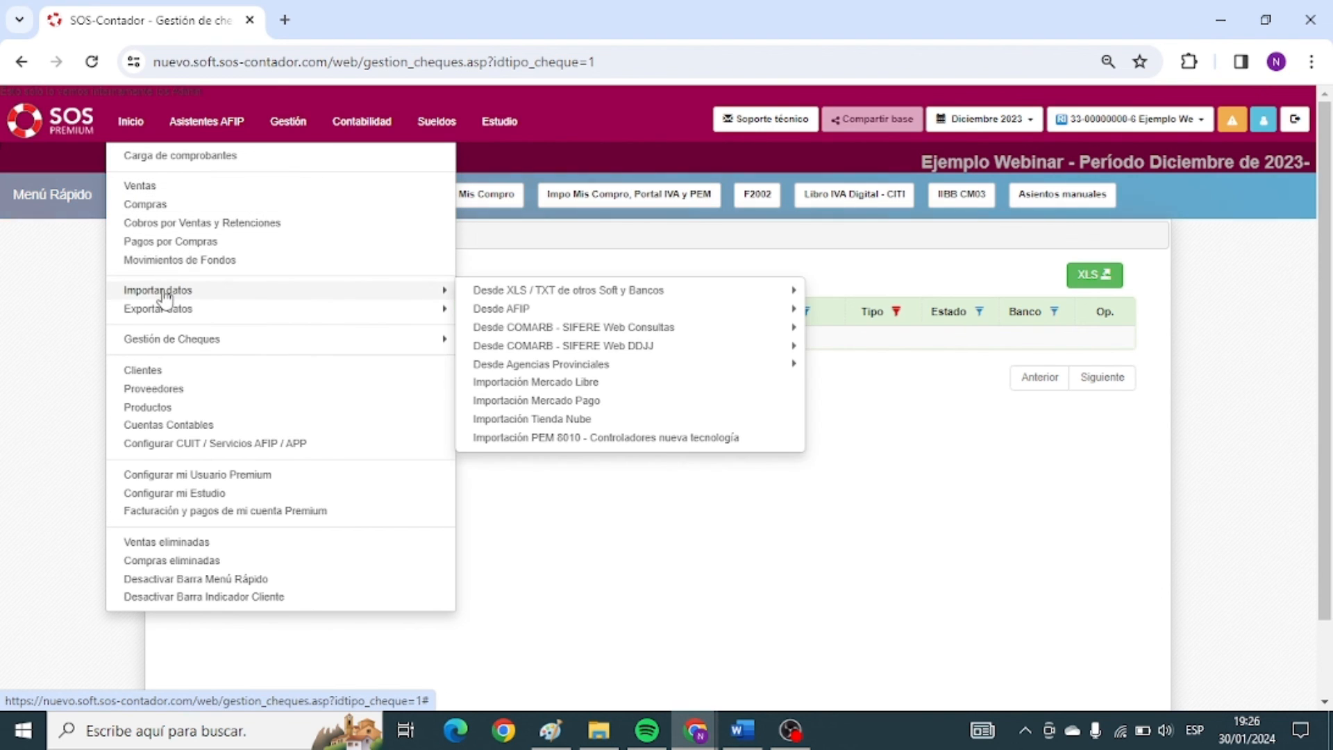
pyautogui.moveTo(163, 318)
pyautogui.moveTo(172, 349)
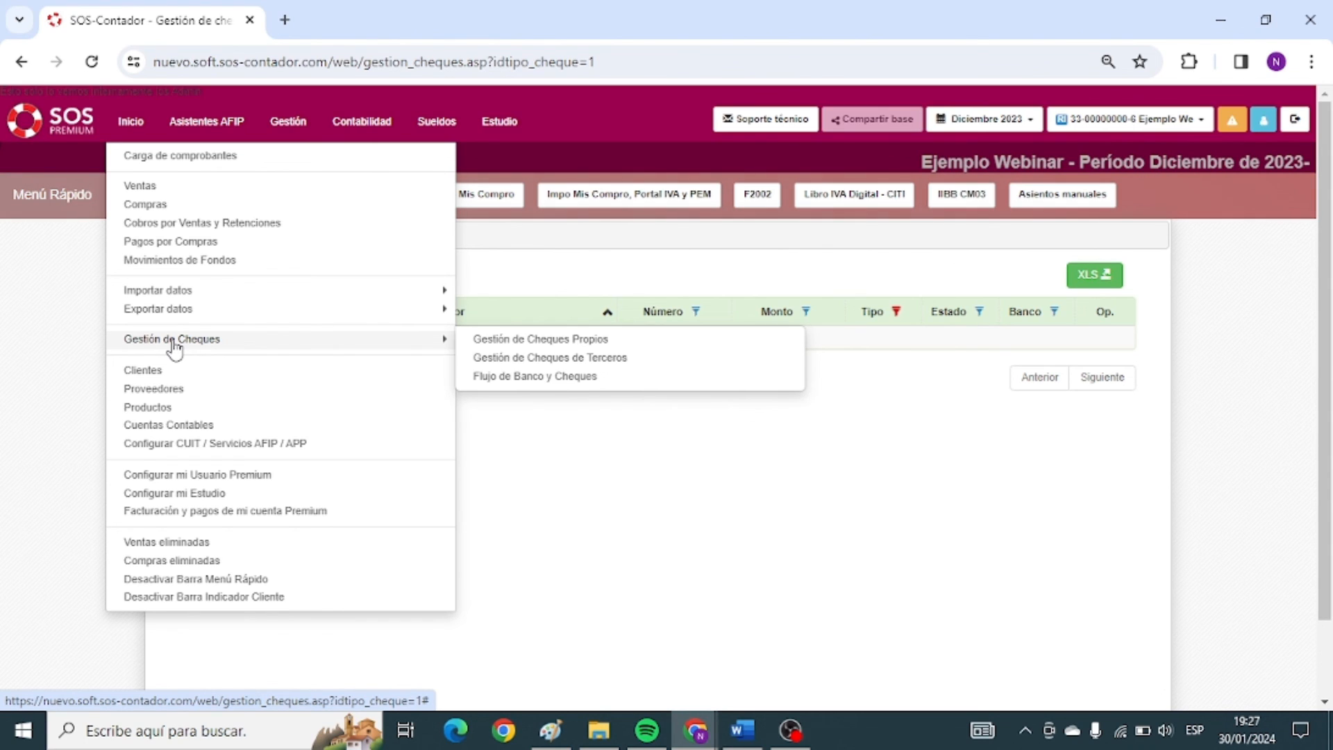
pyautogui.click(257, 312)
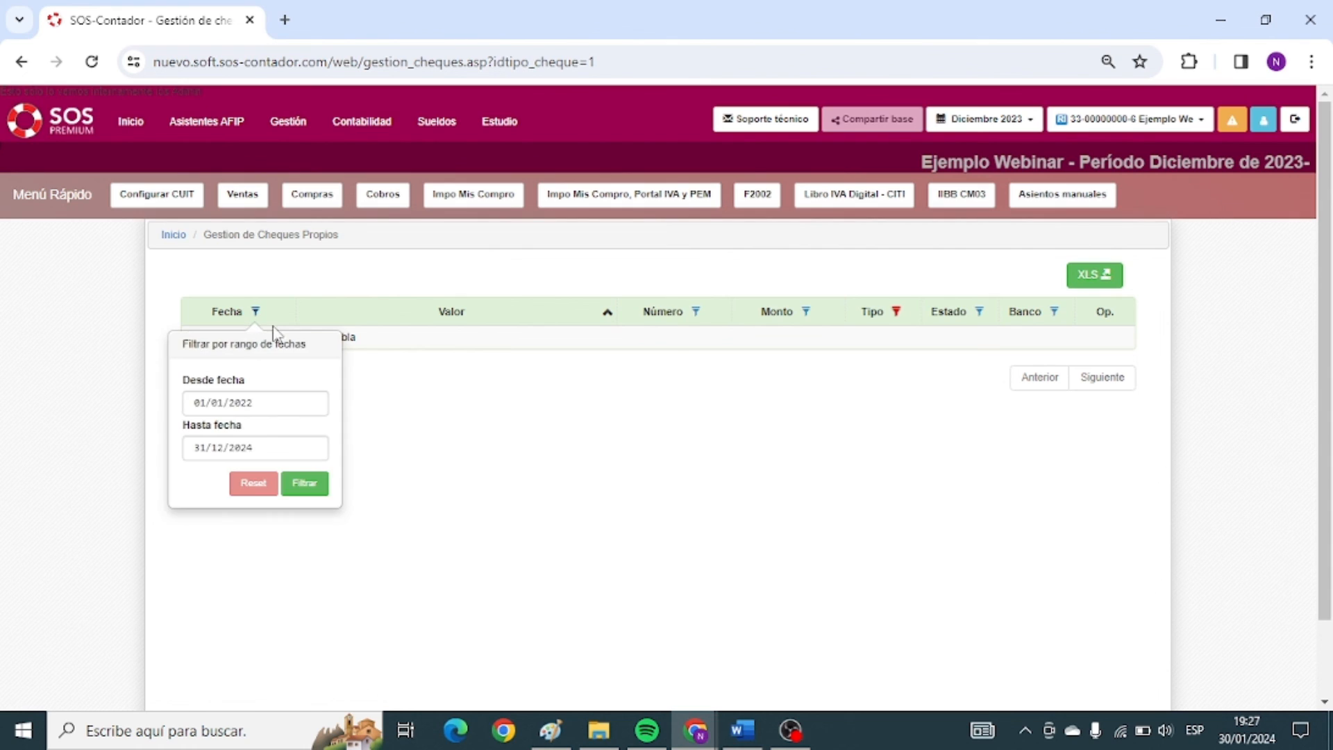
pyautogui.click(696, 313)
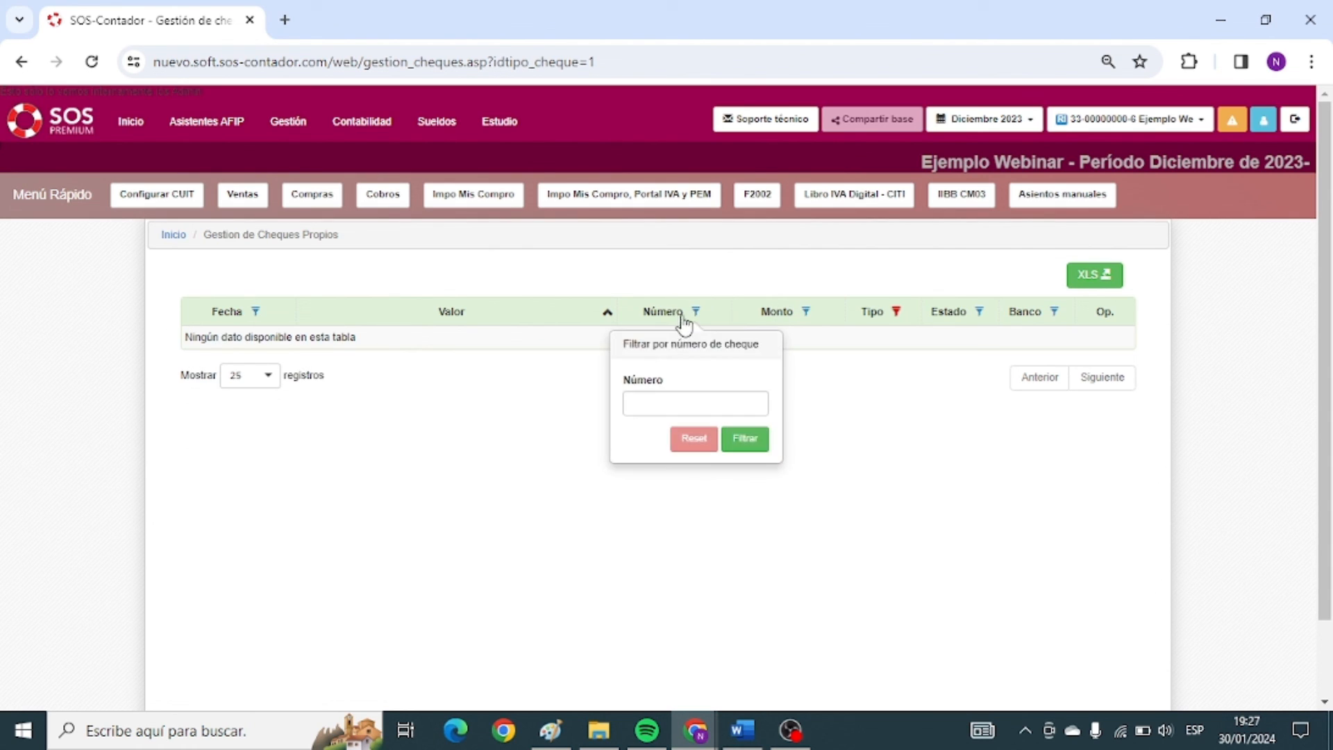
pyautogui.click(806, 313)
pyautogui.click(978, 313)
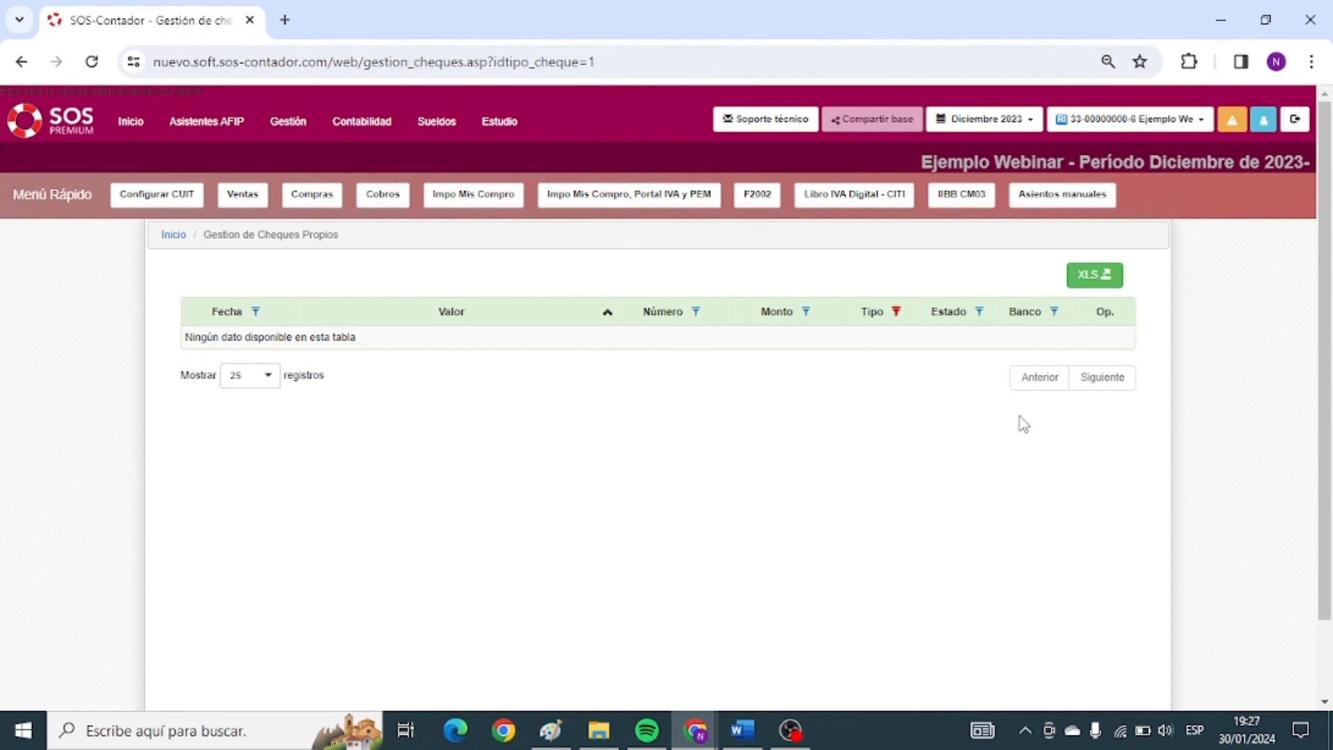
# Open Clientes, Proveedores, Productos and Cuentas Contables in separate browser tabs, and switch to the Clientes listing.
pyautogui.click(133, 124)
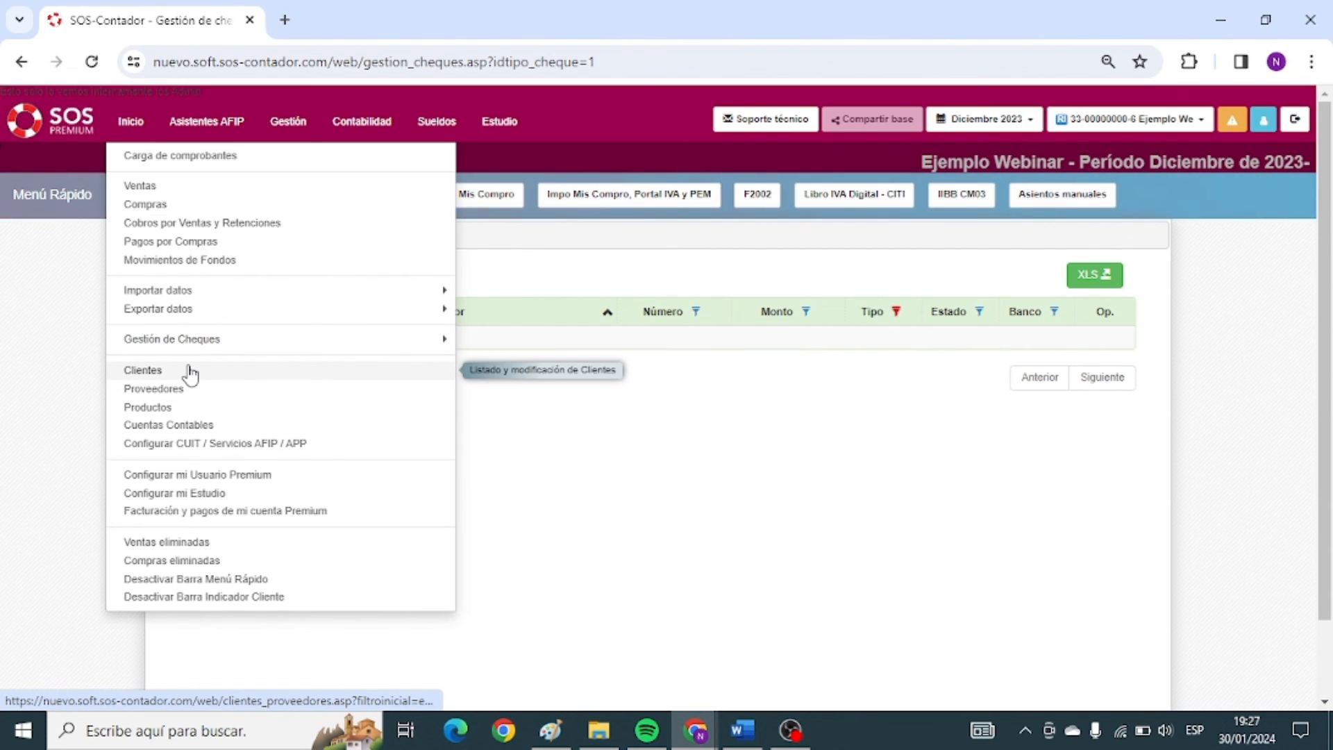
pyautogui.middleClick(154, 374)
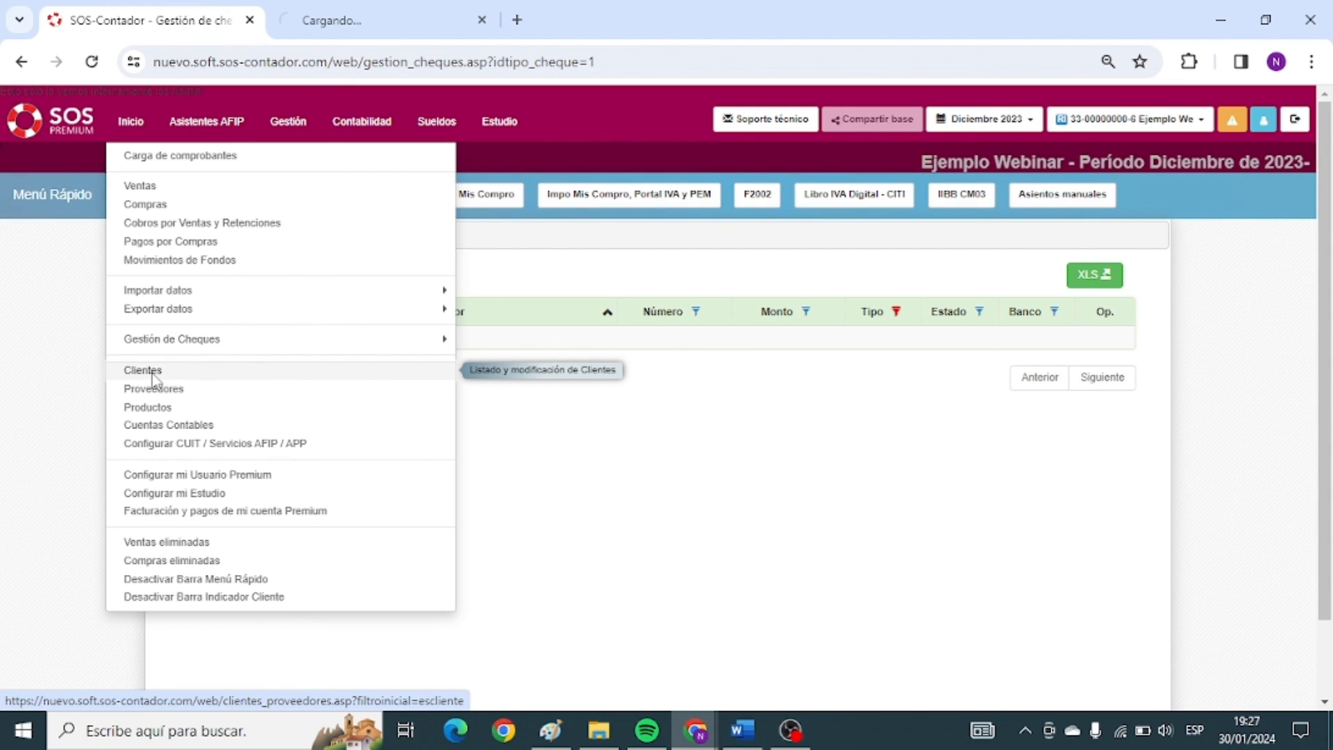
pyautogui.middleClick(151, 390)
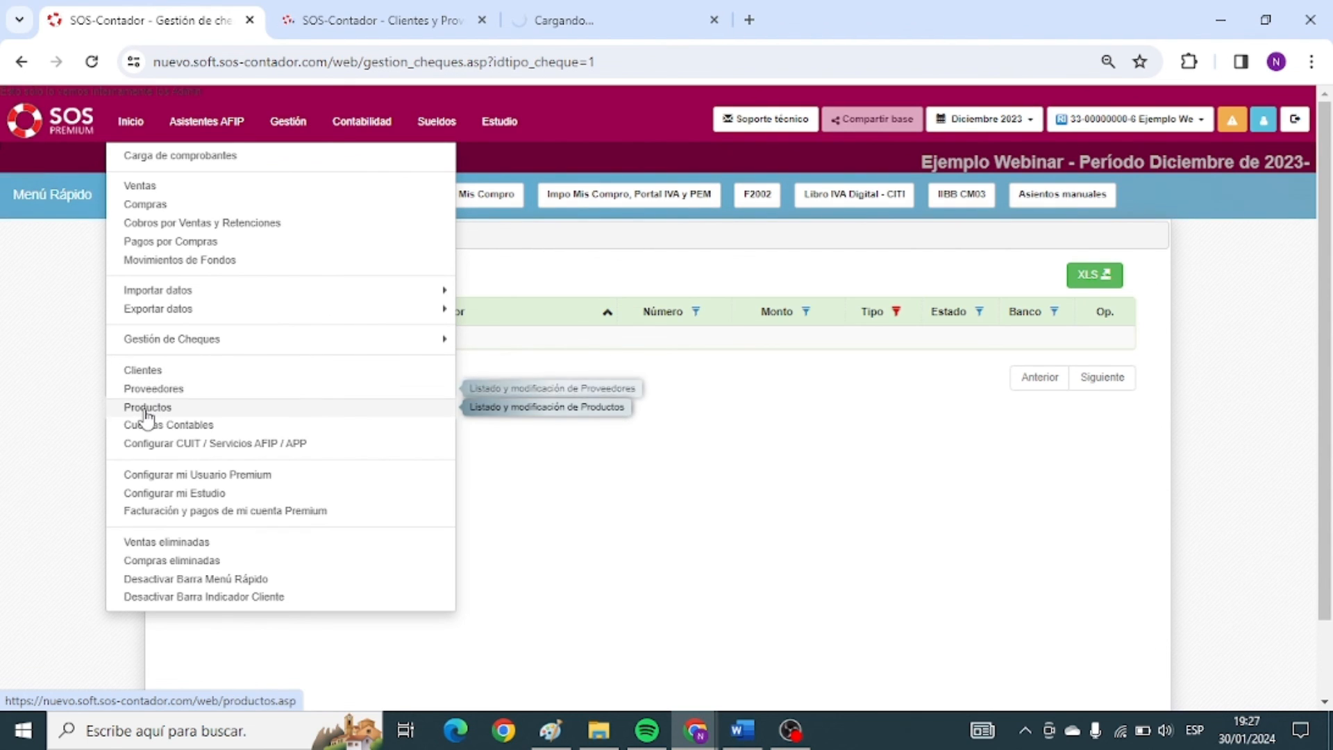
pyautogui.middleClick(147, 409)
pyautogui.middleClick(146, 426)
pyautogui.click(336, 23)
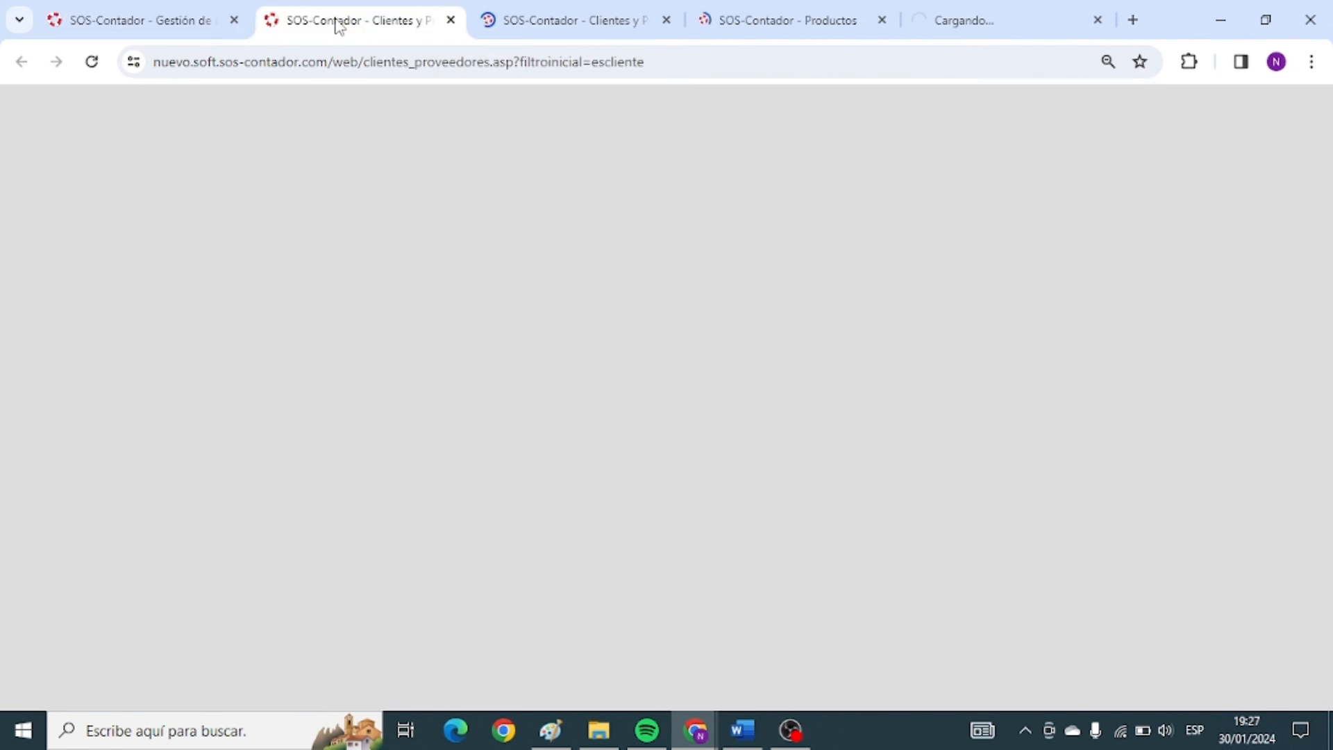
# Look over the client listing from beginning to end, including the CUIT and name of the first record.
pyautogui.scroll(-1, 119, 274)
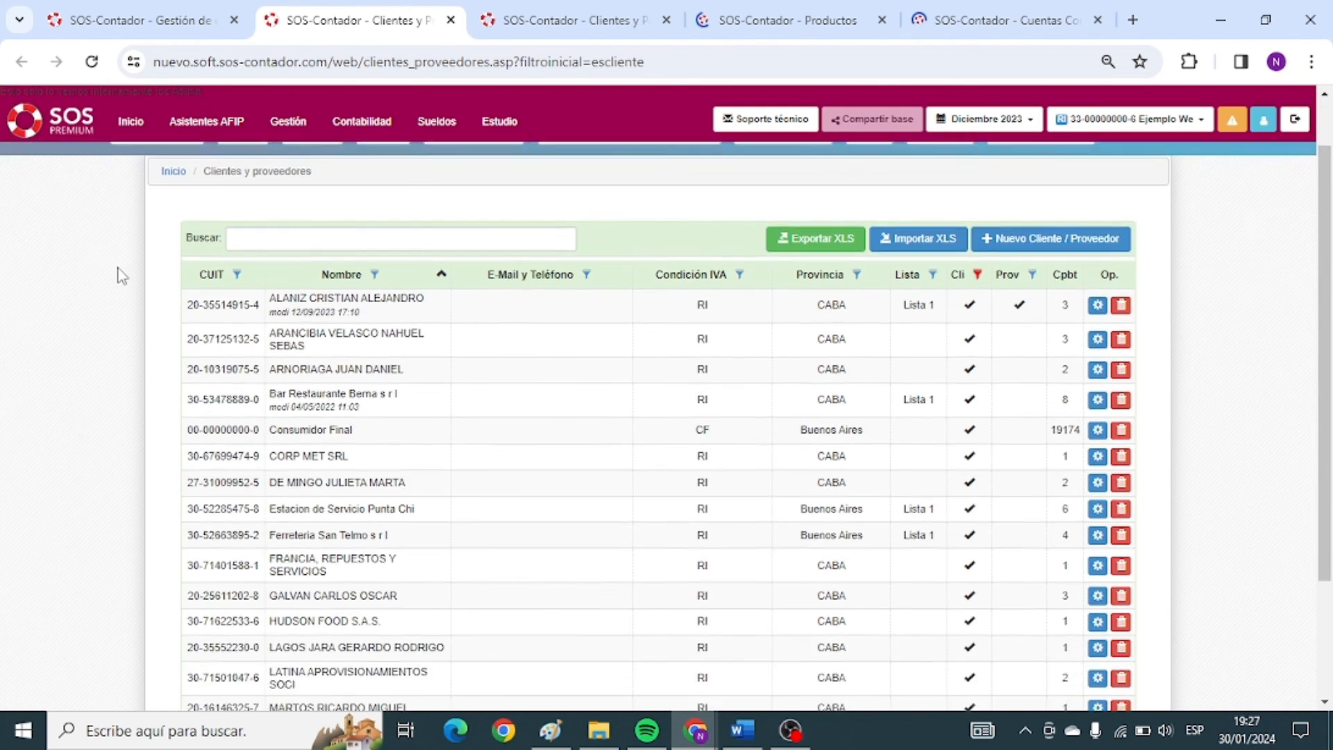
pyautogui.scroll(1, 136, 271)
pyautogui.scroll(-1, 152, 236)
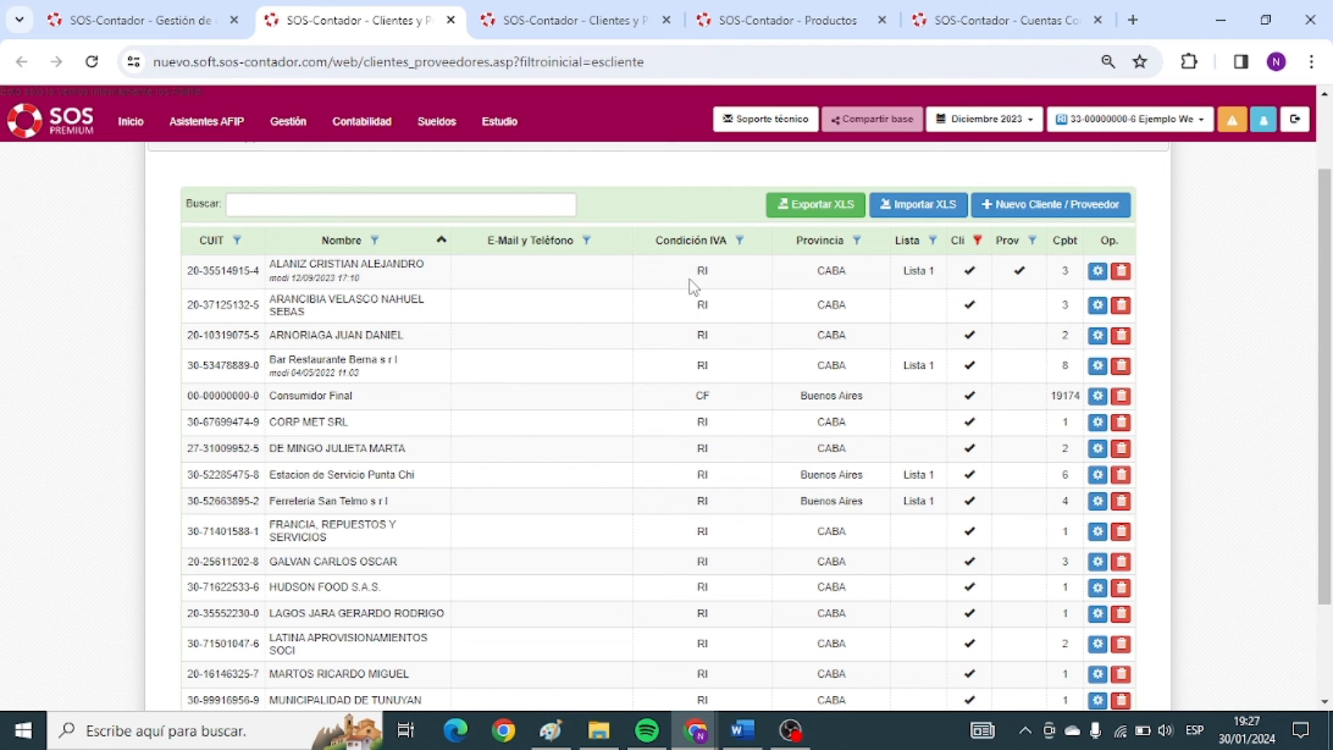
pyautogui.scroll(-1, 544, 298)
pyautogui.scroll(1, 259, 256)
pyautogui.scroll(-2, 689, 381)
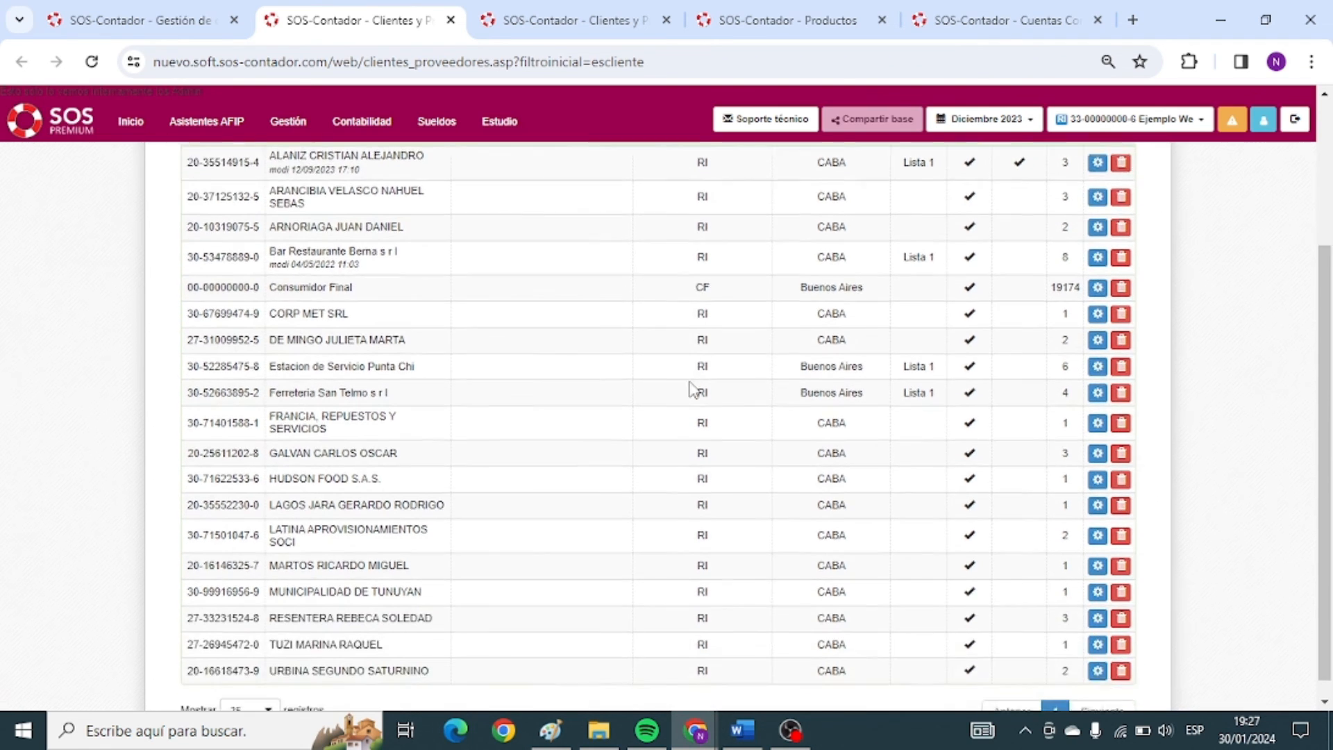
pyautogui.scroll(3, 691, 384)
pyautogui.click(544, 11)
pyautogui.click(330, 6)
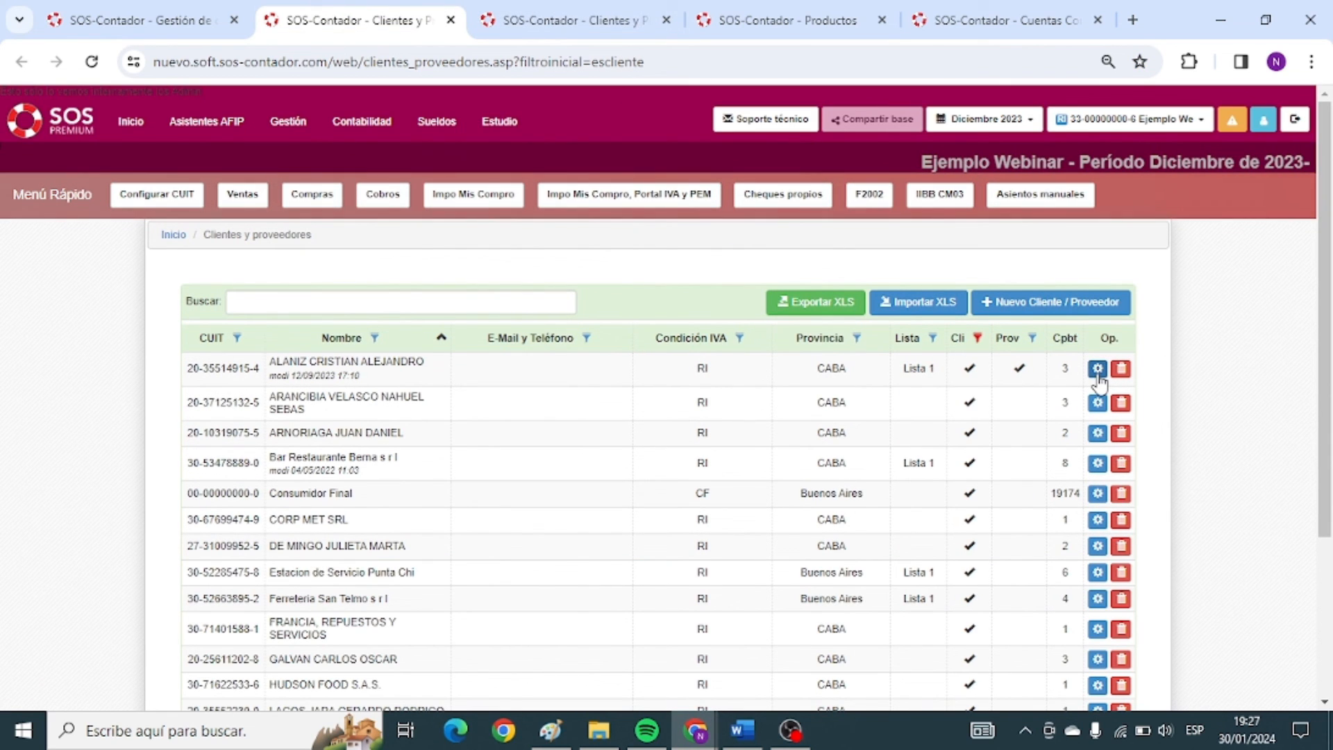
pyautogui.moveTo(250, 363); pyautogui.dragTo(461, 369)
pyautogui.click(440, 381)
# Open the first client's record for editing, with Es cliente y proveedor as its type, and examine the Condición IVA field.
pyautogui.click(1098, 370)
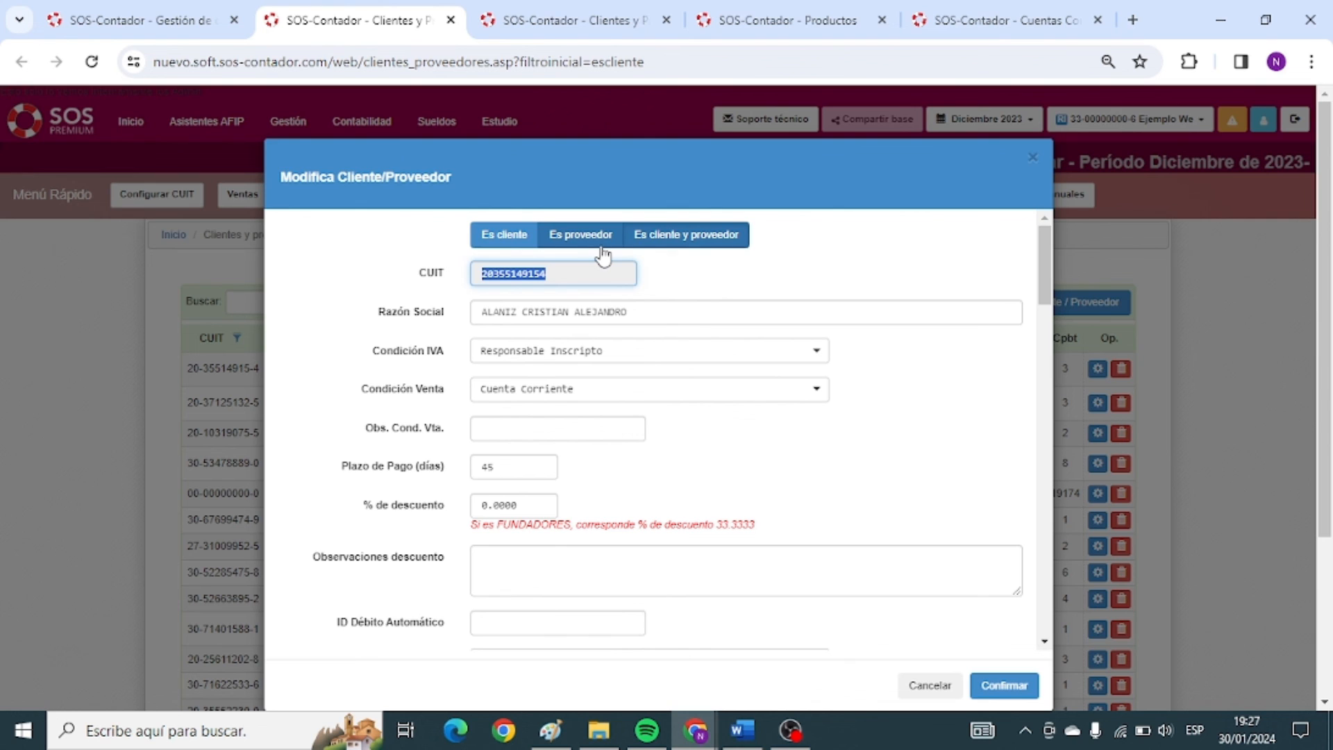
pyautogui.click(667, 244)
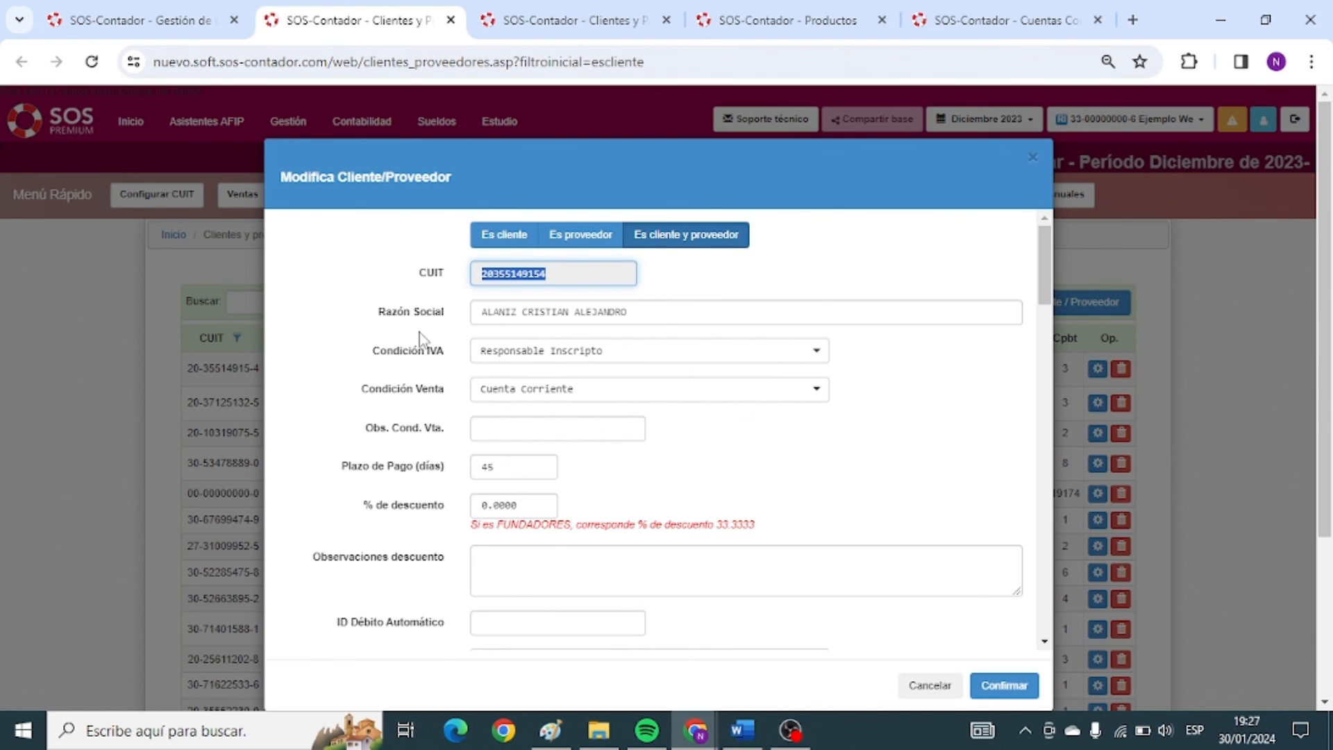
pyautogui.moveTo(383, 350); pyautogui.dragTo(450, 349)
pyautogui.scroll(-2, 378, 410)
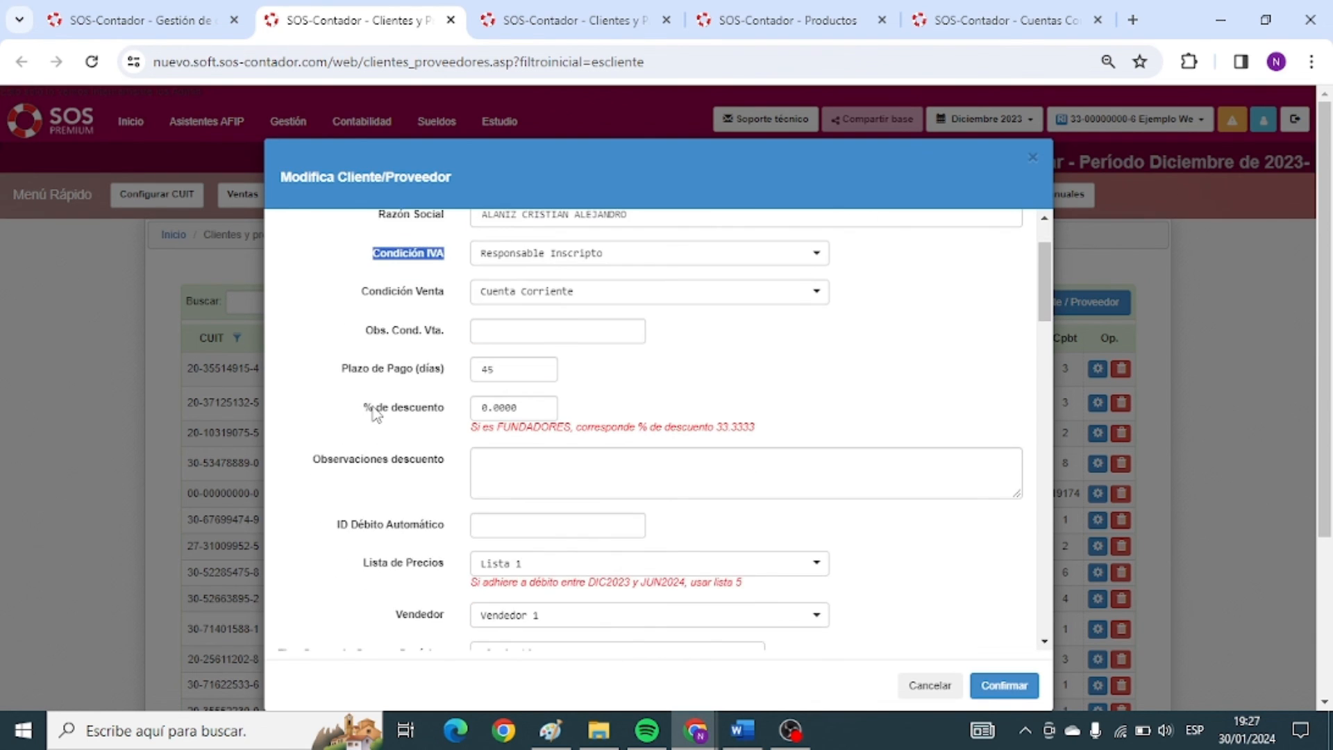
pyautogui.scroll(-4, 375, 413)
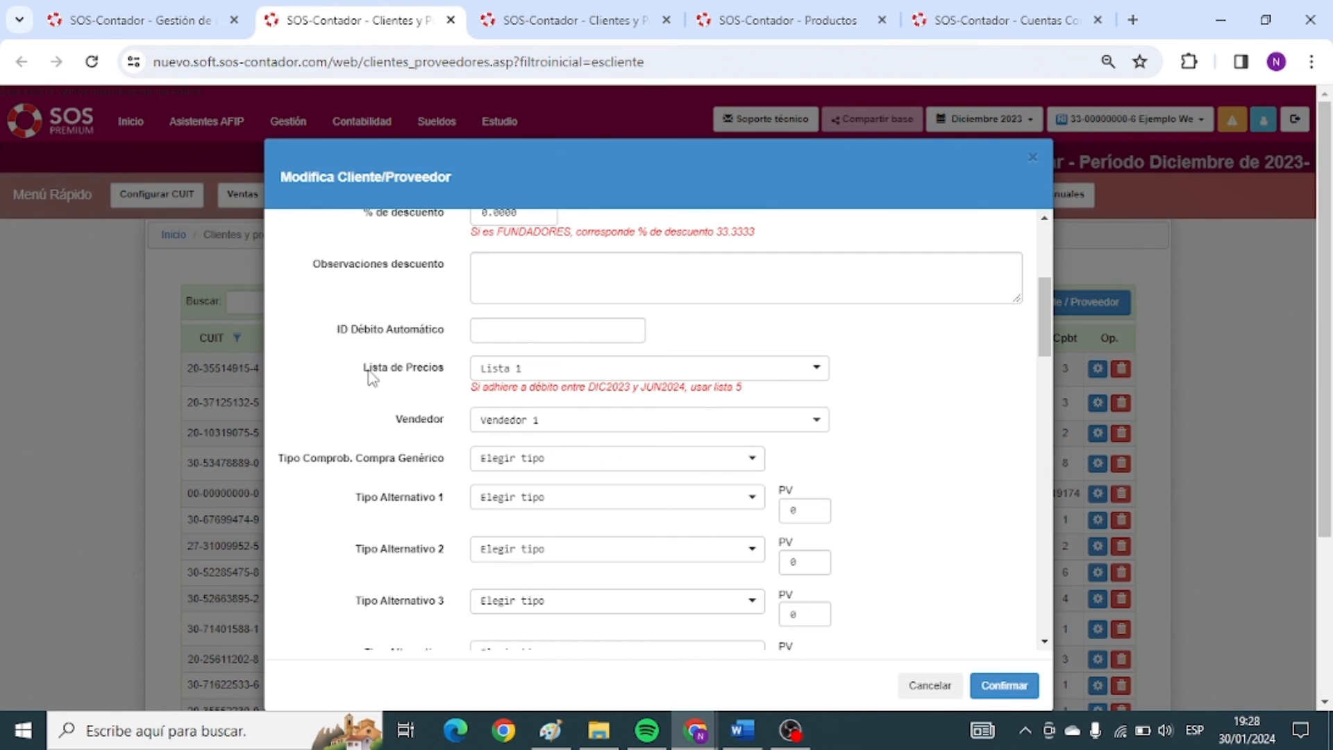
# Examine the client's Lista de Precios, % de descuento and Plazo de Pago (días) fields.
pyautogui.moveTo(364, 368); pyautogui.dragTo(453, 359)
pyautogui.moveTo(354, 370); pyautogui.dragTo(432, 368)
pyautogui.scroll(2, 423, 355)
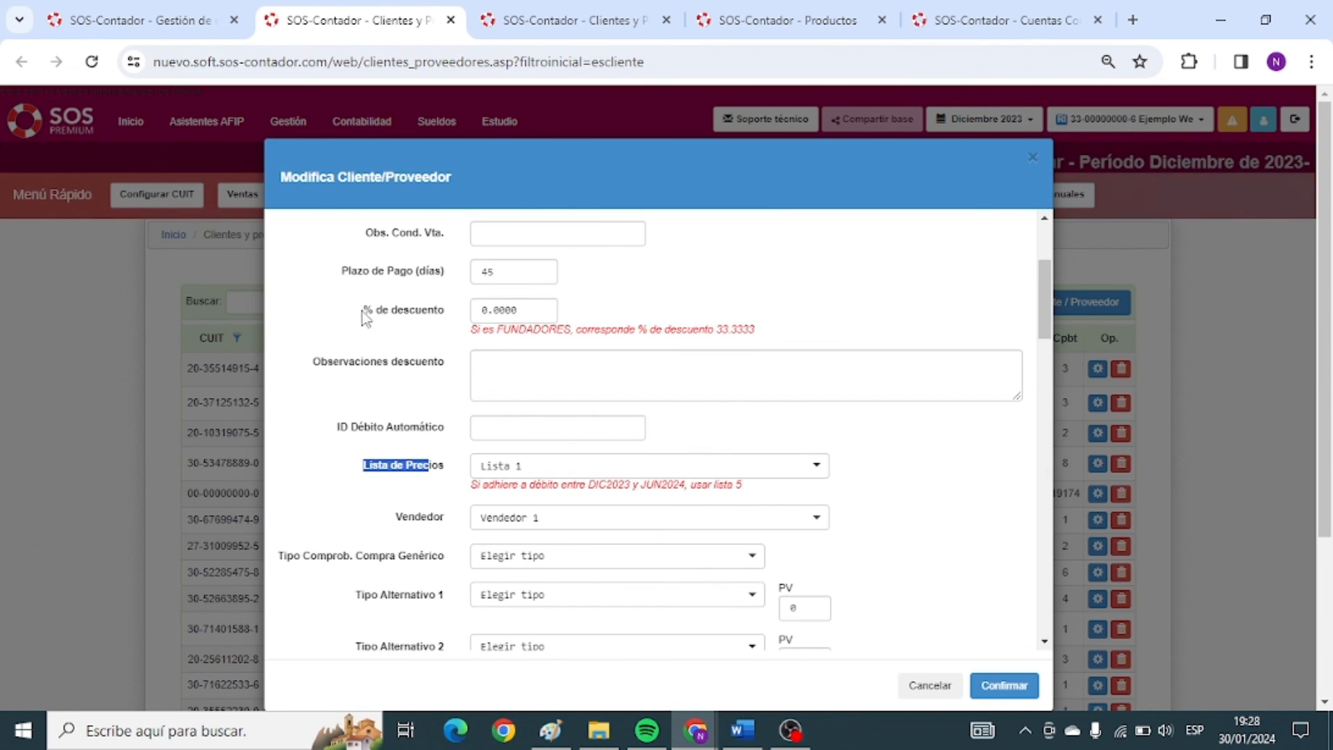
pyautogui.moveTo(362, 310); pyautogui.dragTo(427, 314)
pyautogui.moveTo(345, 273); pyautogui.dragTo(445, 272)
pyautogui.scroll(-4, 421, 382)
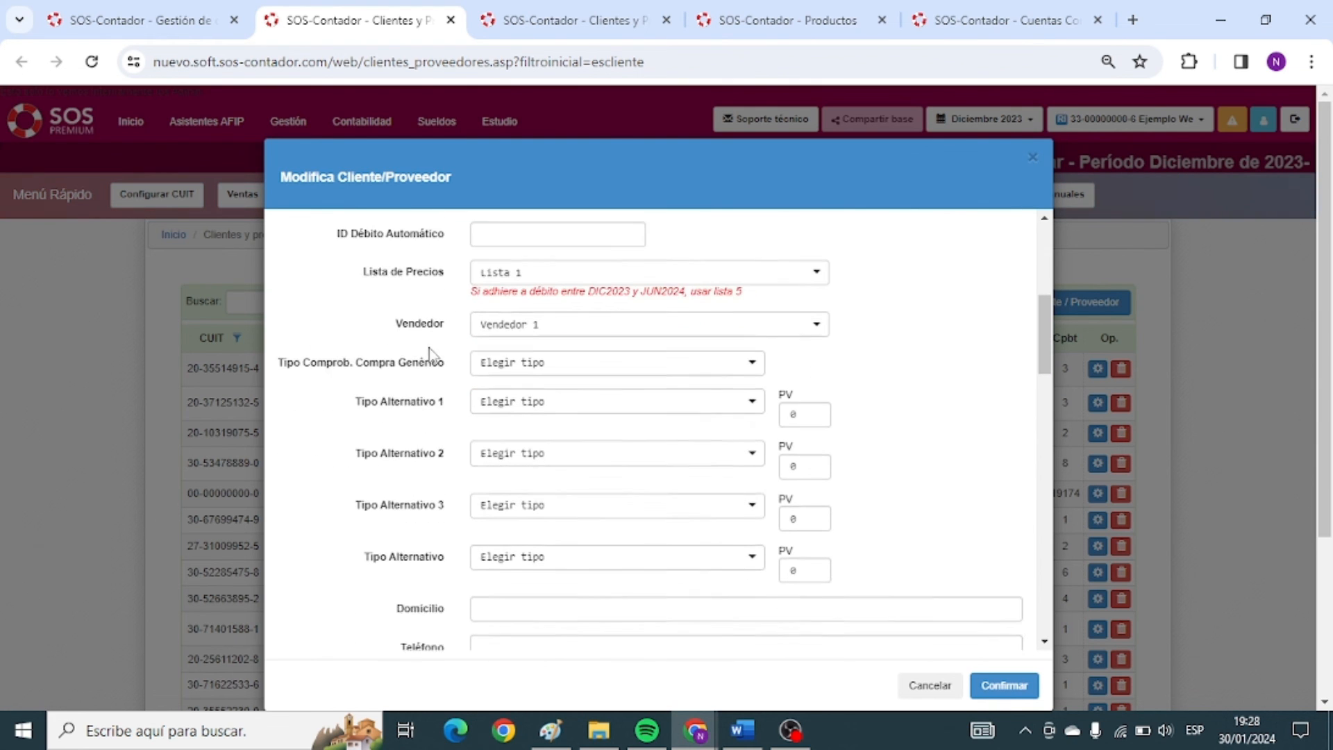
pyautogui.scroll(2, 414, 390)
pyautogui.scroll(-6, 413, 391)
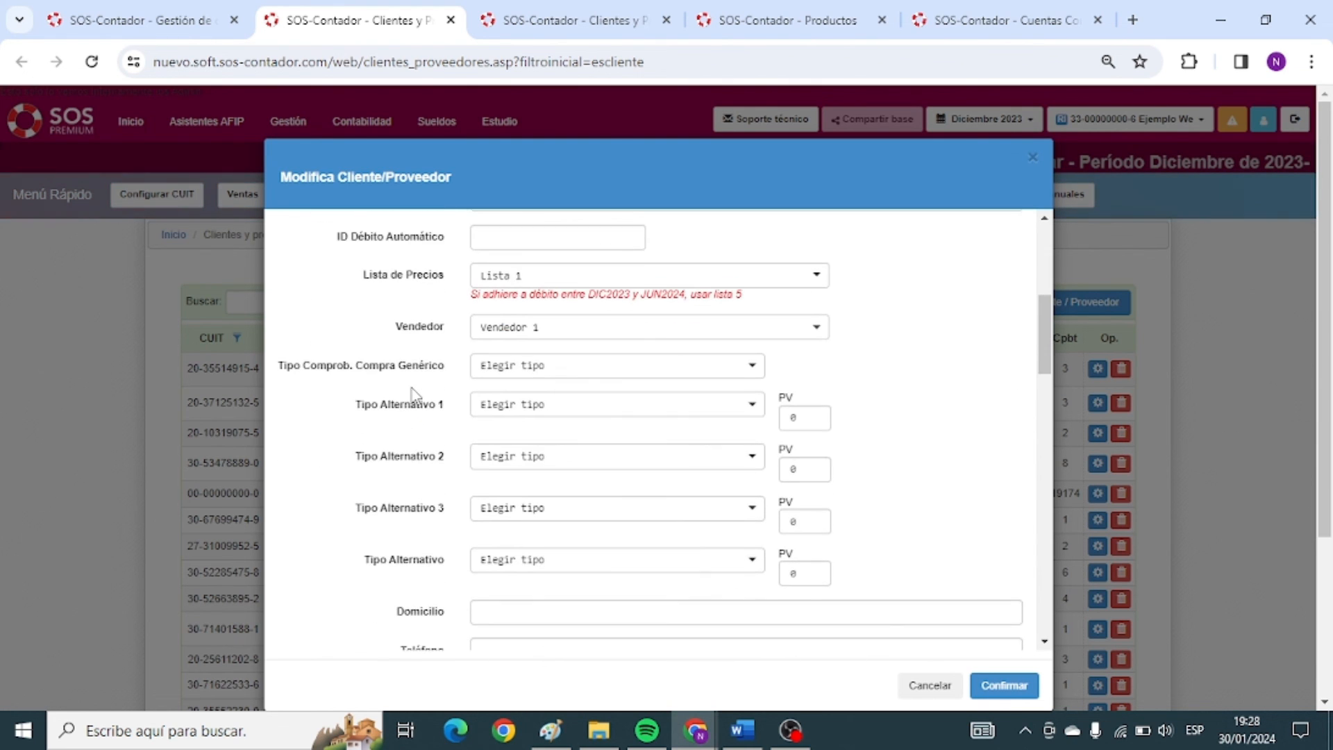
# View the voucher types offered for Tipo Comprob. Compra Genérico in the client record without choosing one.
pyautogui.scroll(2, 391, 328)
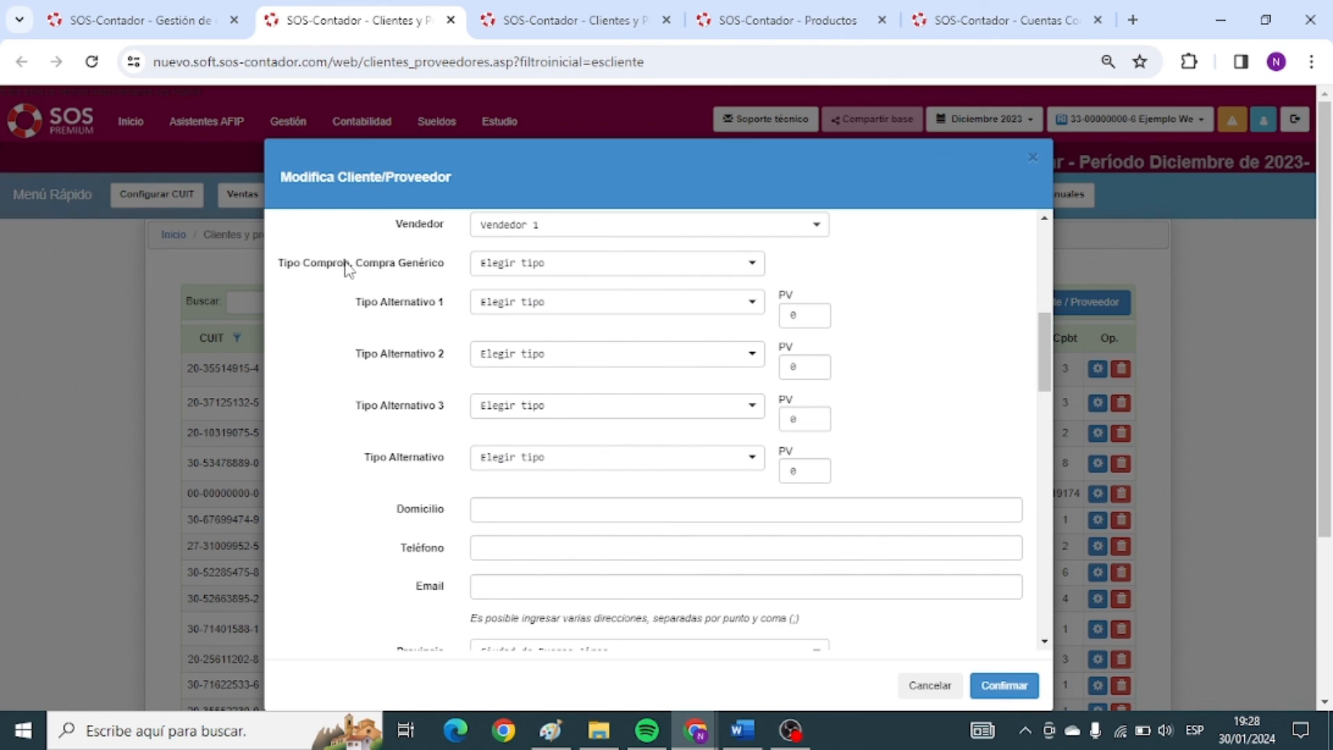
pyautogui.moveTo(310, 263); pyautogui.dragTo(418, 278)
pyautogui.click(473, 281)
pyautogui.click(520, 258)
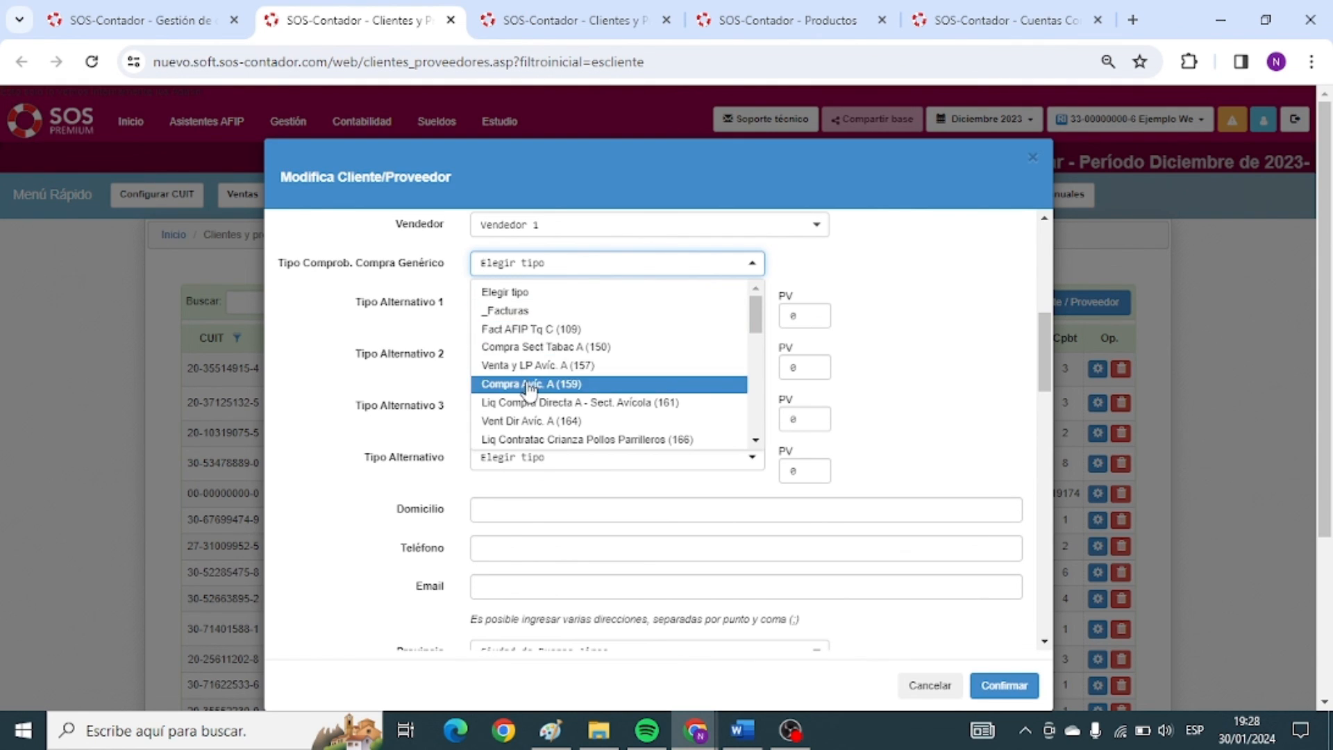
pyautogui.click(352, 354)
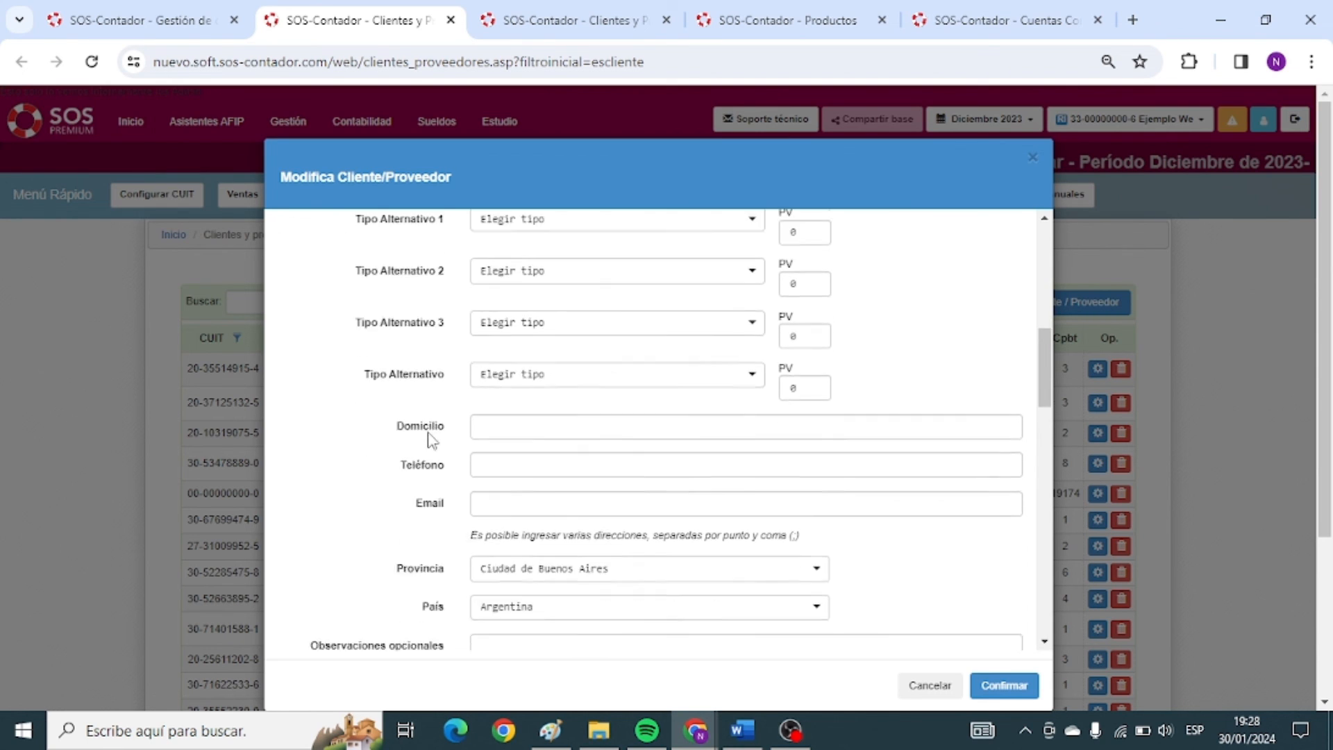
# Examine the client's contact fields, tax withholding data and predetermined import accounts, and close the record without saving.
pyautogui.scroll(-3, 423, 442)
pyautogui.moveTo(390, 314); pyautogui.dragTo(464, 389)
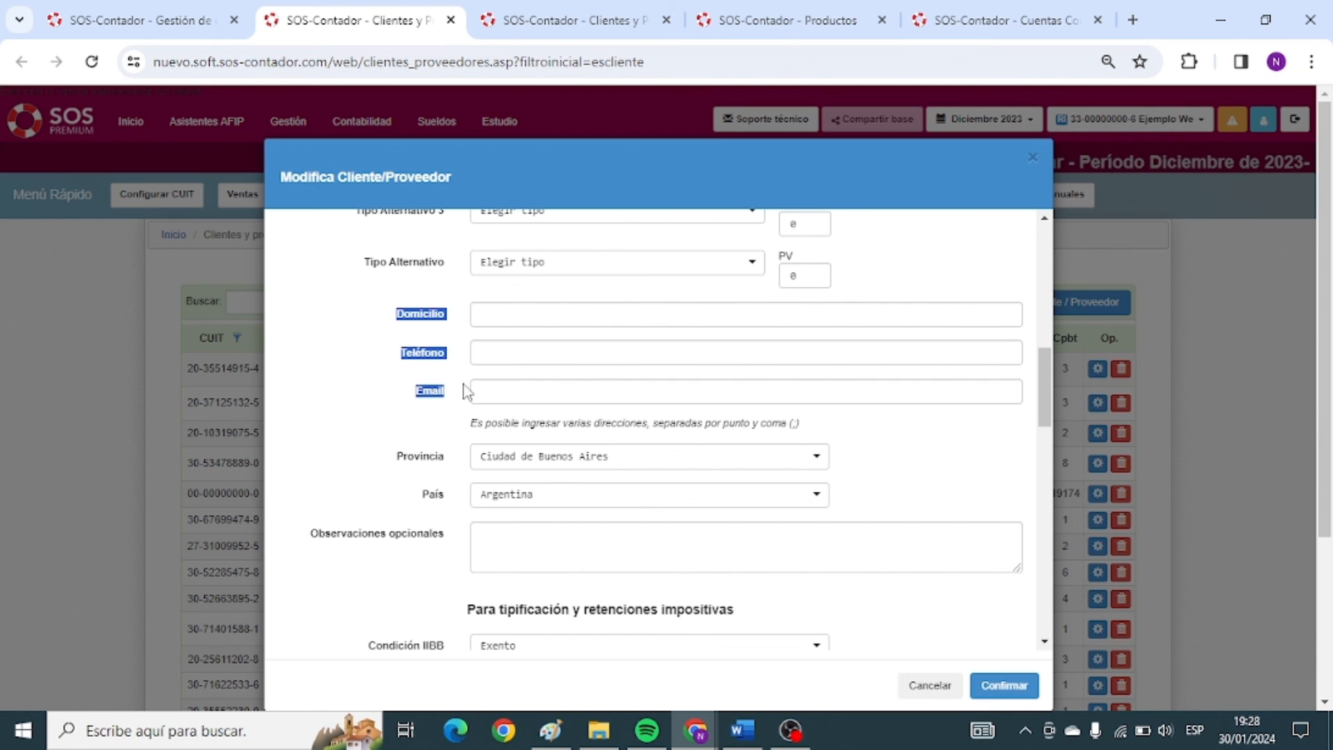
pyautogui.click(407, 361)
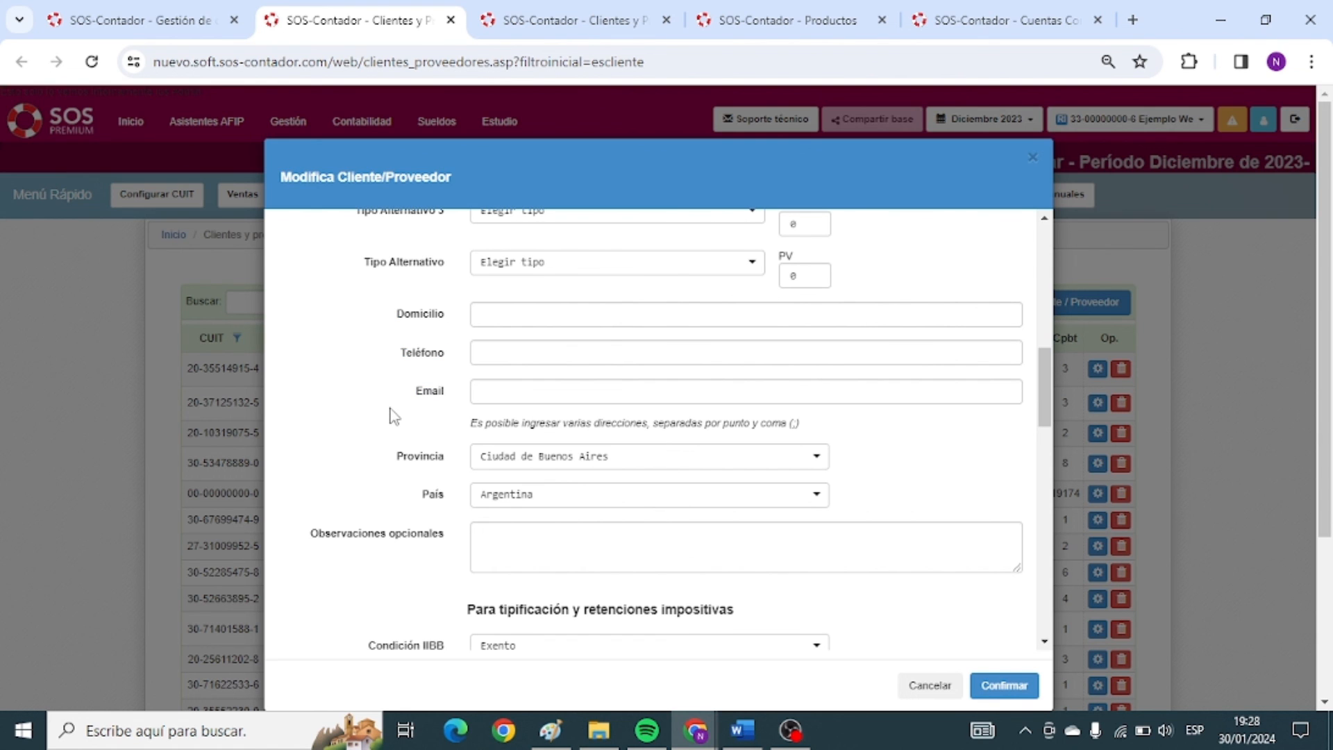
pyautogui.scroll(-1, 395, 415)
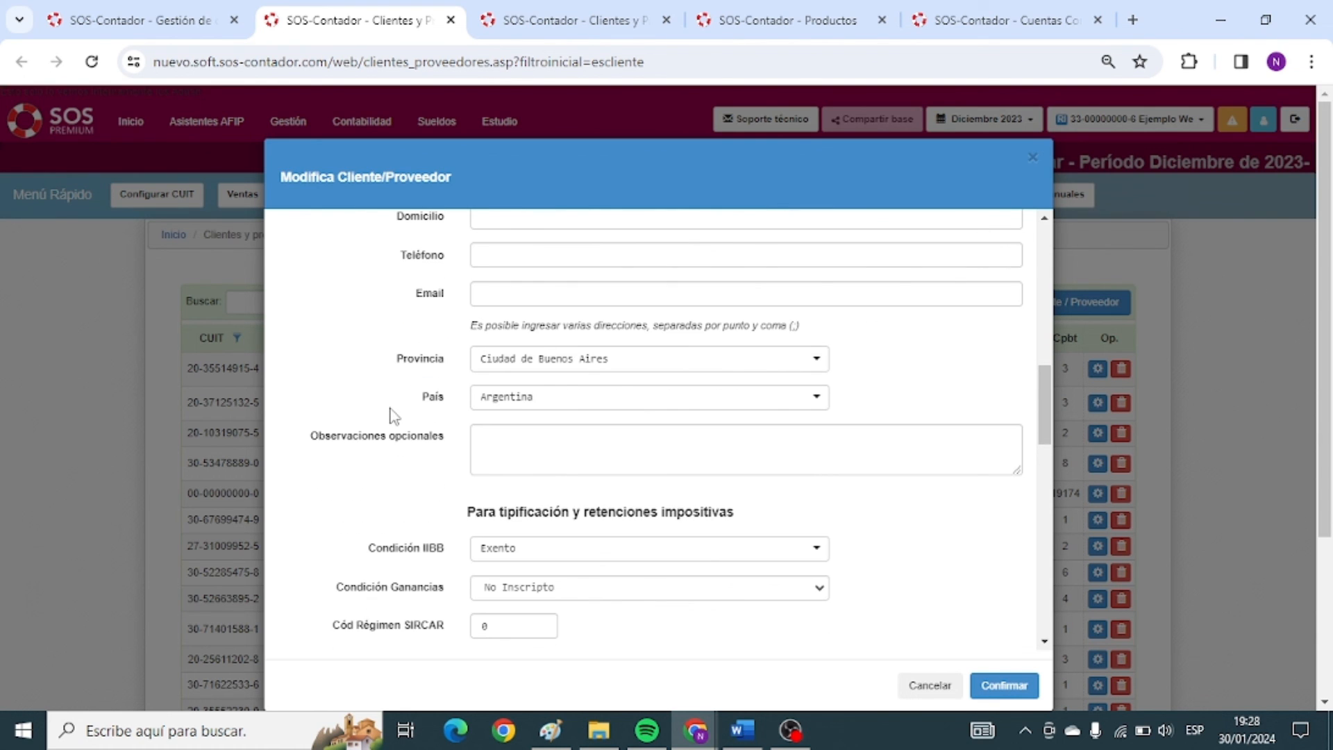
pyautogui.scroll(-5, 394, 415)
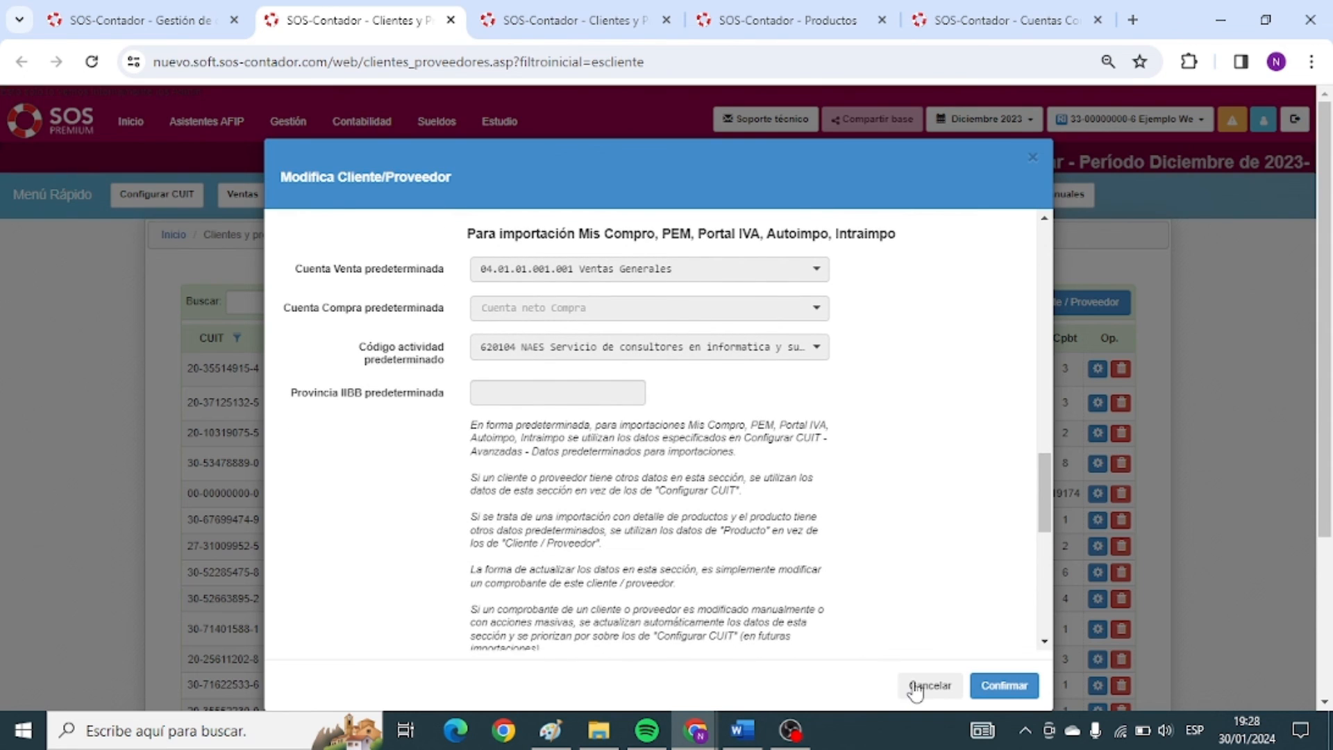
pyautogui.click(915, 686)
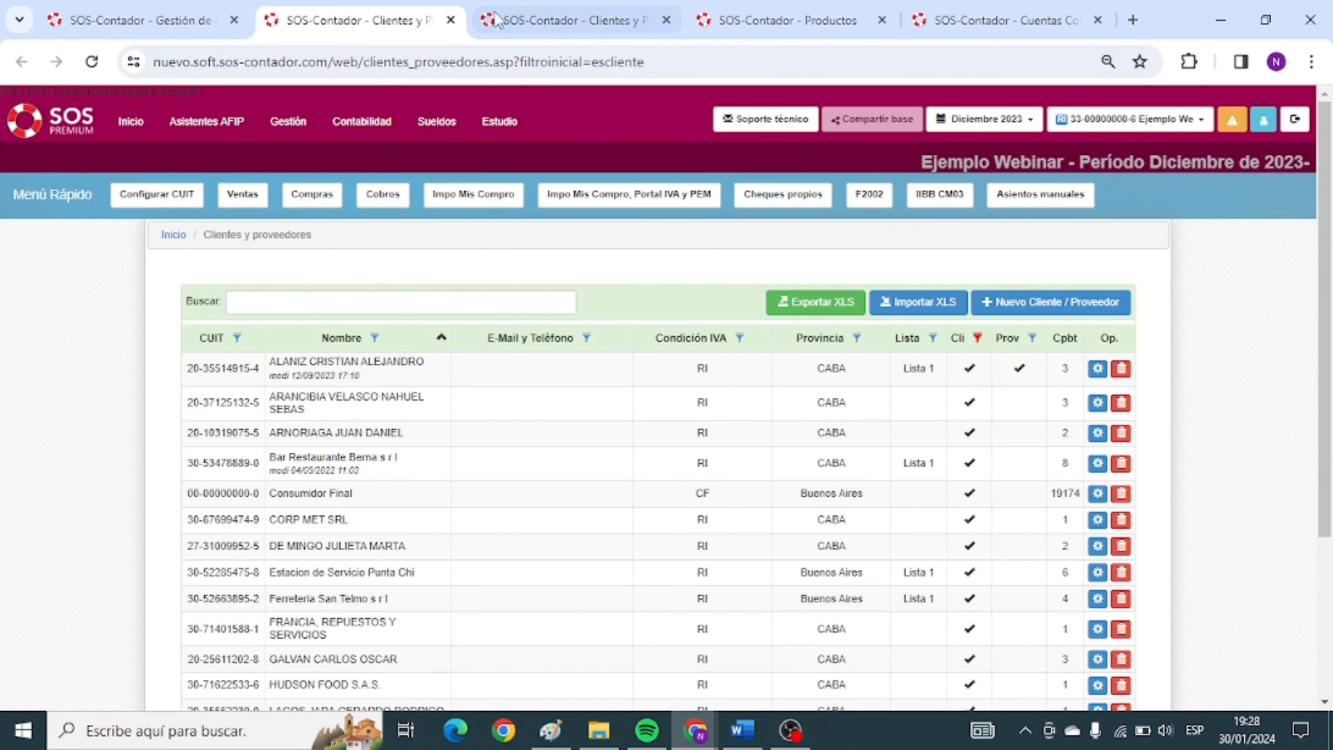
# Close the client listing, view the new Cliente/Proveedor entry form from the provider listing, and dismiss it.
pyautogui.click(450, 21)
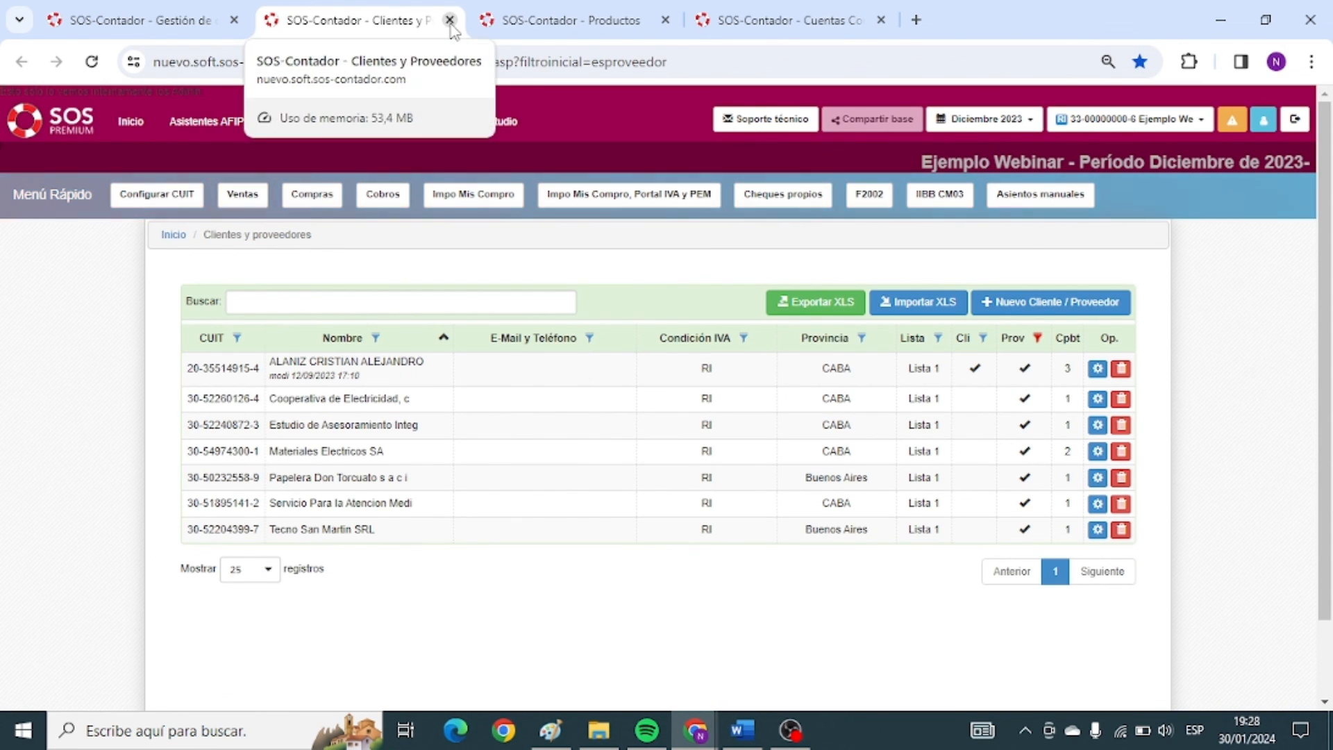
pyautogui.click(1023, 306)
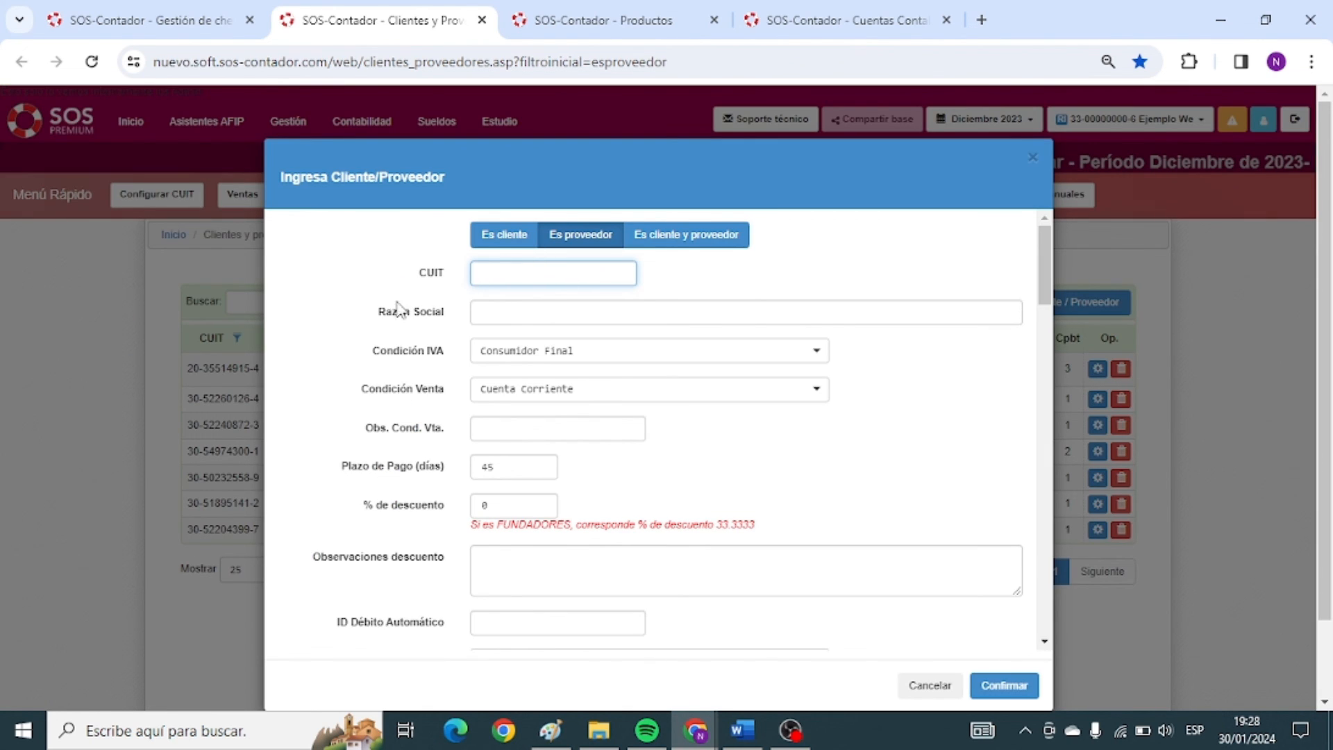
pyautogui.scroll(-2, 409, 385)
pyautogui.scroll(2, 439, 410)
pyautogui.press('Escape')
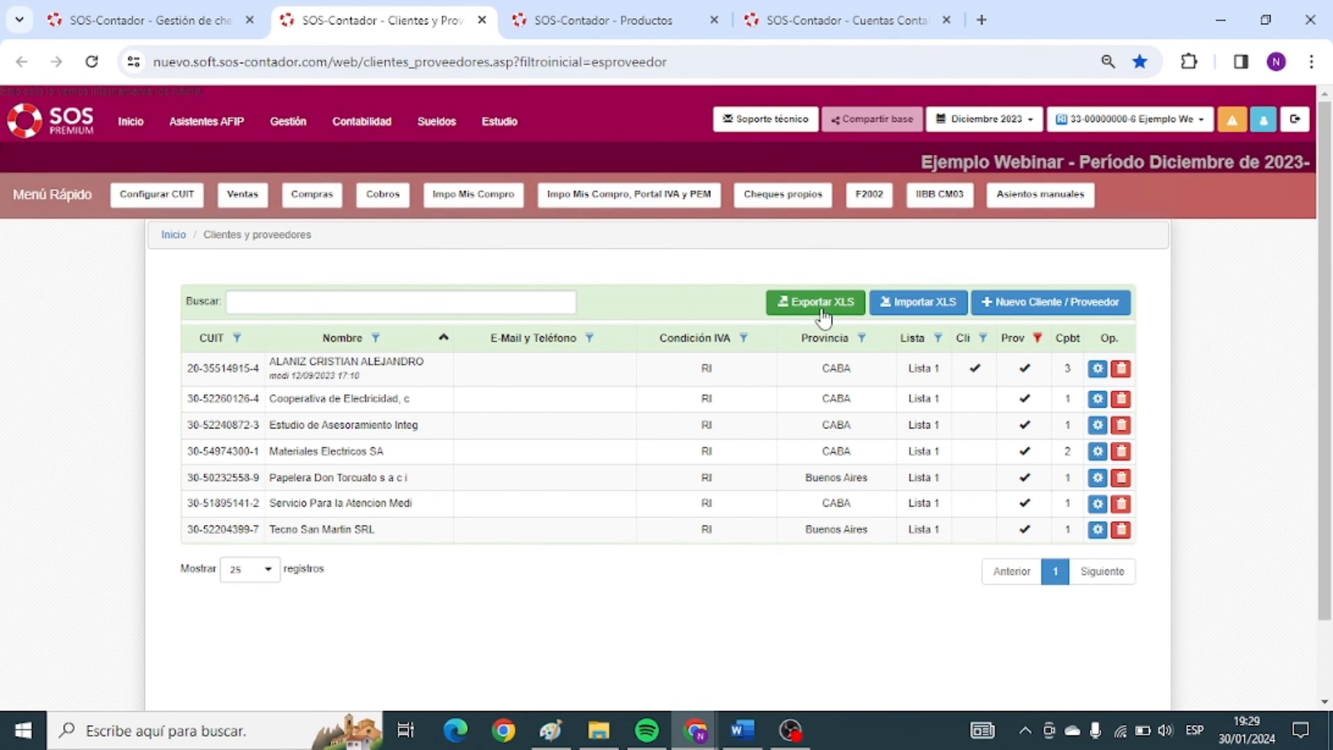
# Close the provider listing and examine the code, name and Precio 1 of the product in the Productos listing.
pyautogui.click(481, 19)
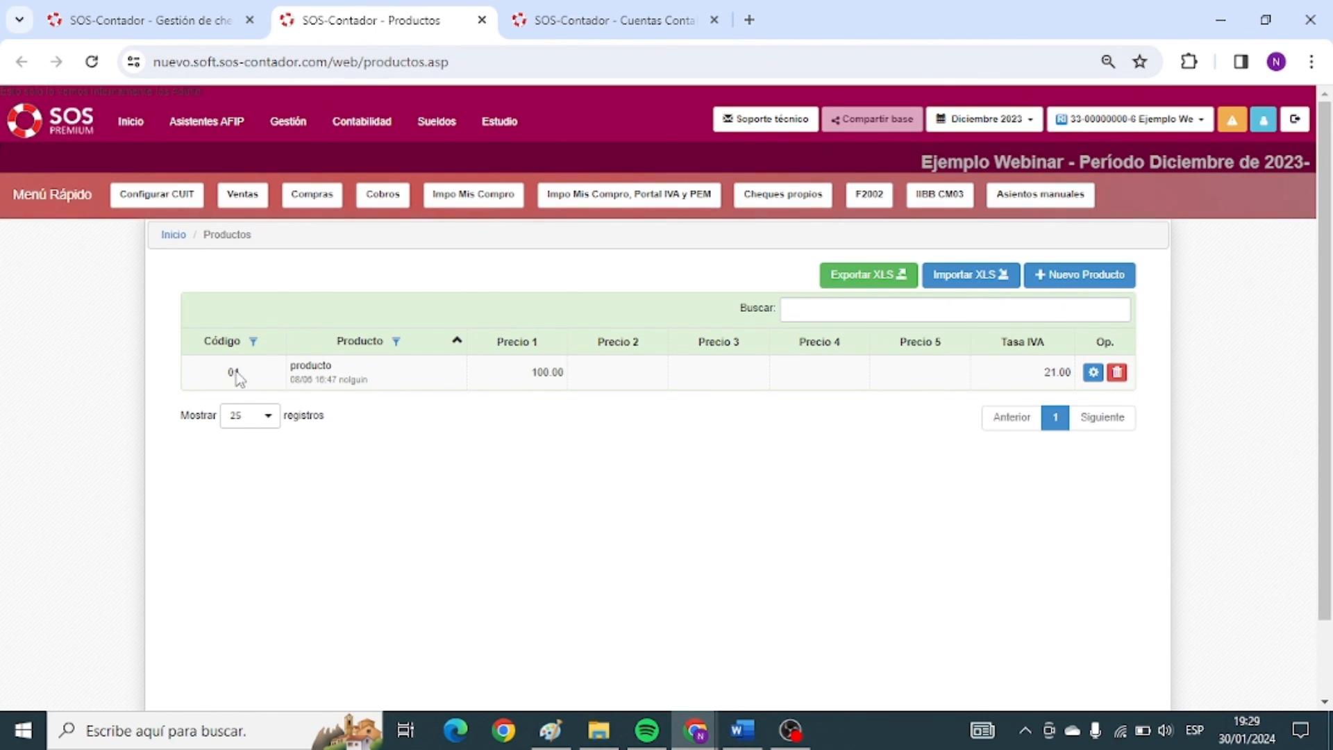
pyautogui.moveTo(233, 373); pyautogui.dragTo(381, 383)
pyautogui.click(427, 444)
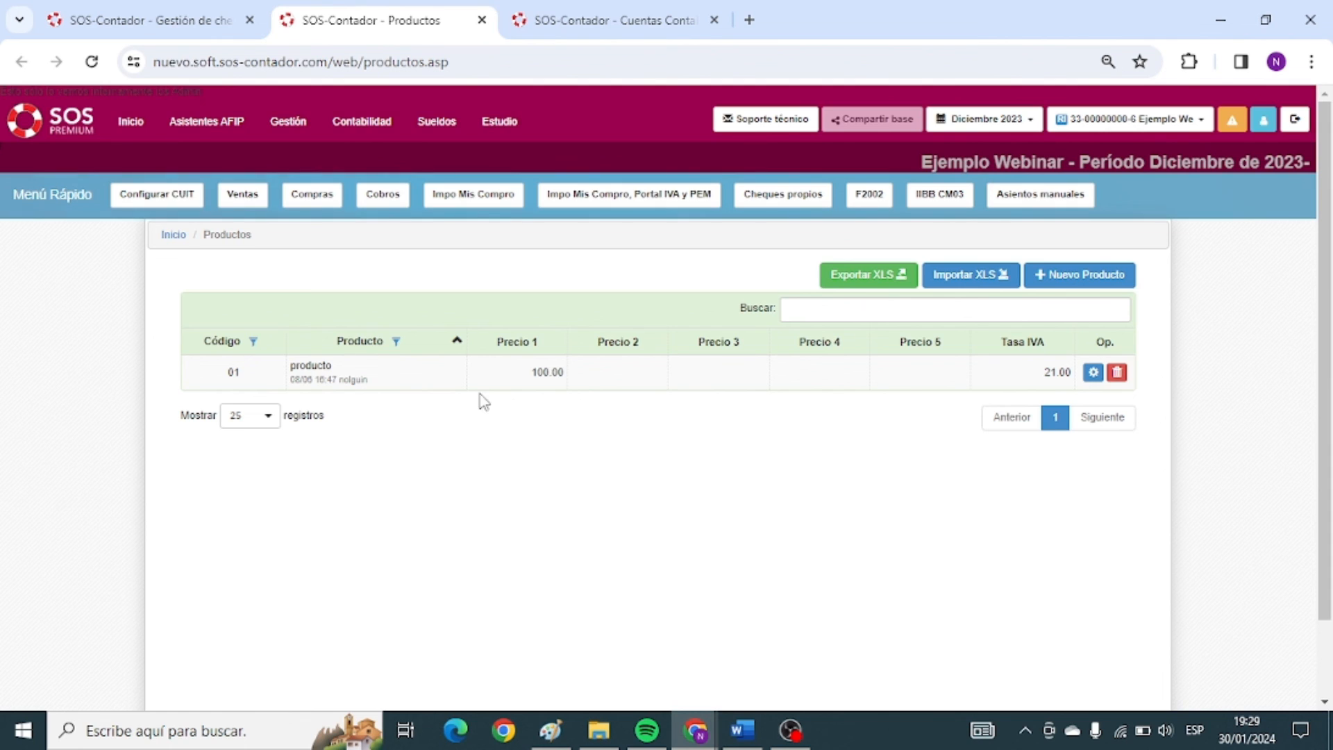
pyautogui.moveTo(425, 368); pyautogui.dragTo(620, 372)
pyautogui.click(619, 372)
# Open the record of product 01, examine its tax rate, default accounts and Precio Lista 1, and close it without saving.
pyautogui.click(1093, 372)
pyautogui.scroll(-1, 604, 425)
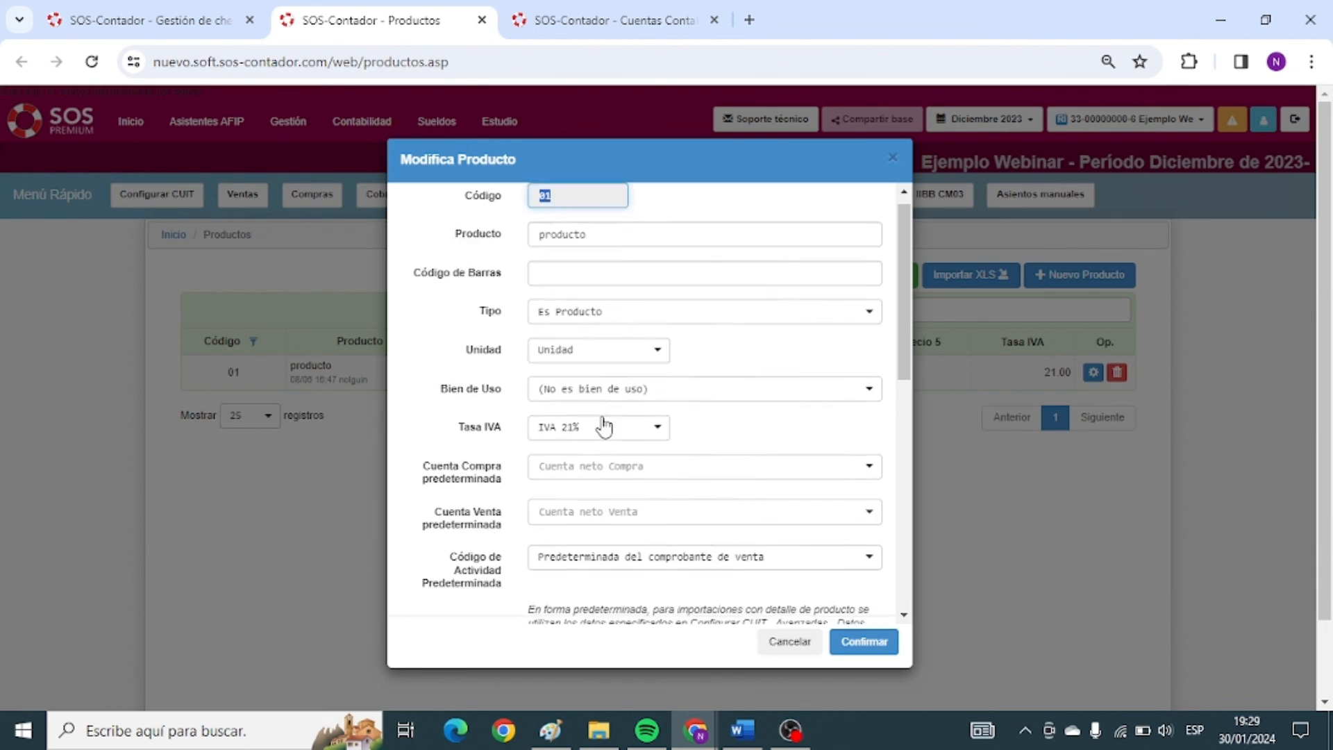
pyautogui.scroll(-5, 604, 425)
pyautogui.moveTo(554, 317); pyautogui.dragTo(708, 306)
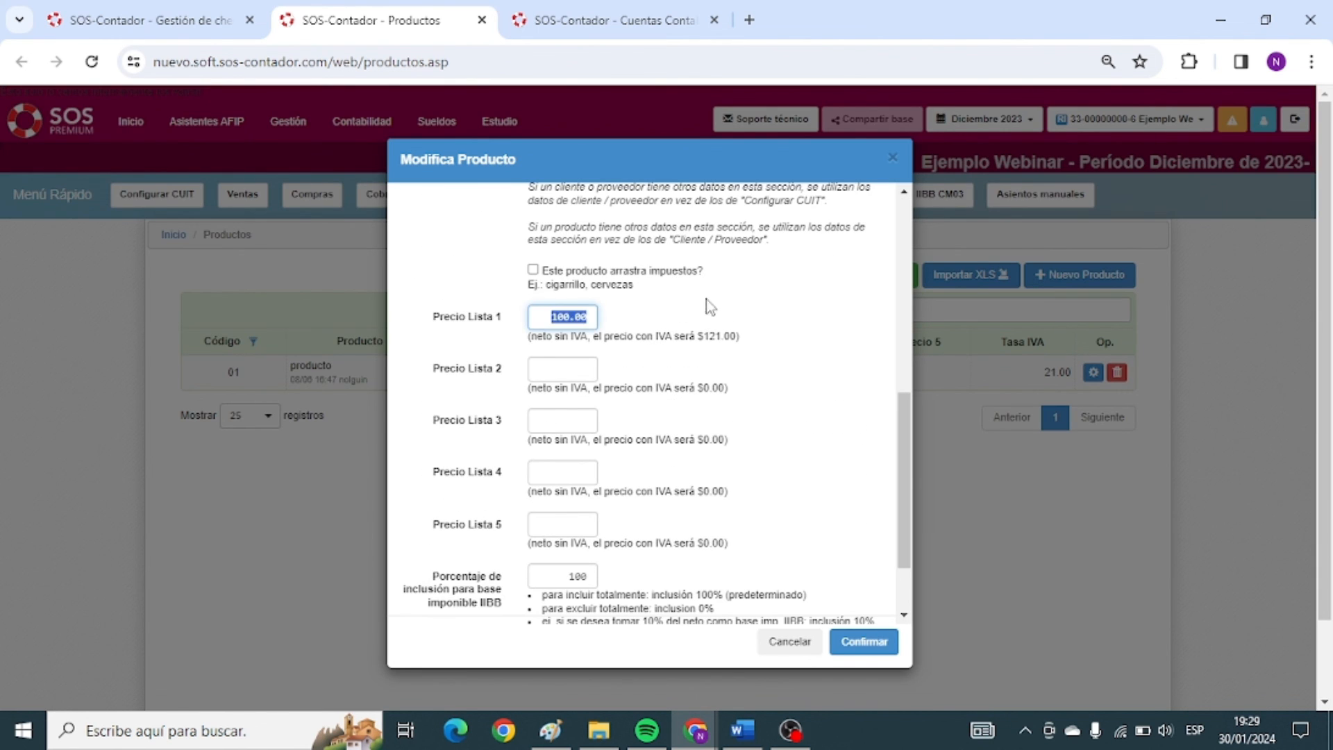
pyautogui.click(893, 158)
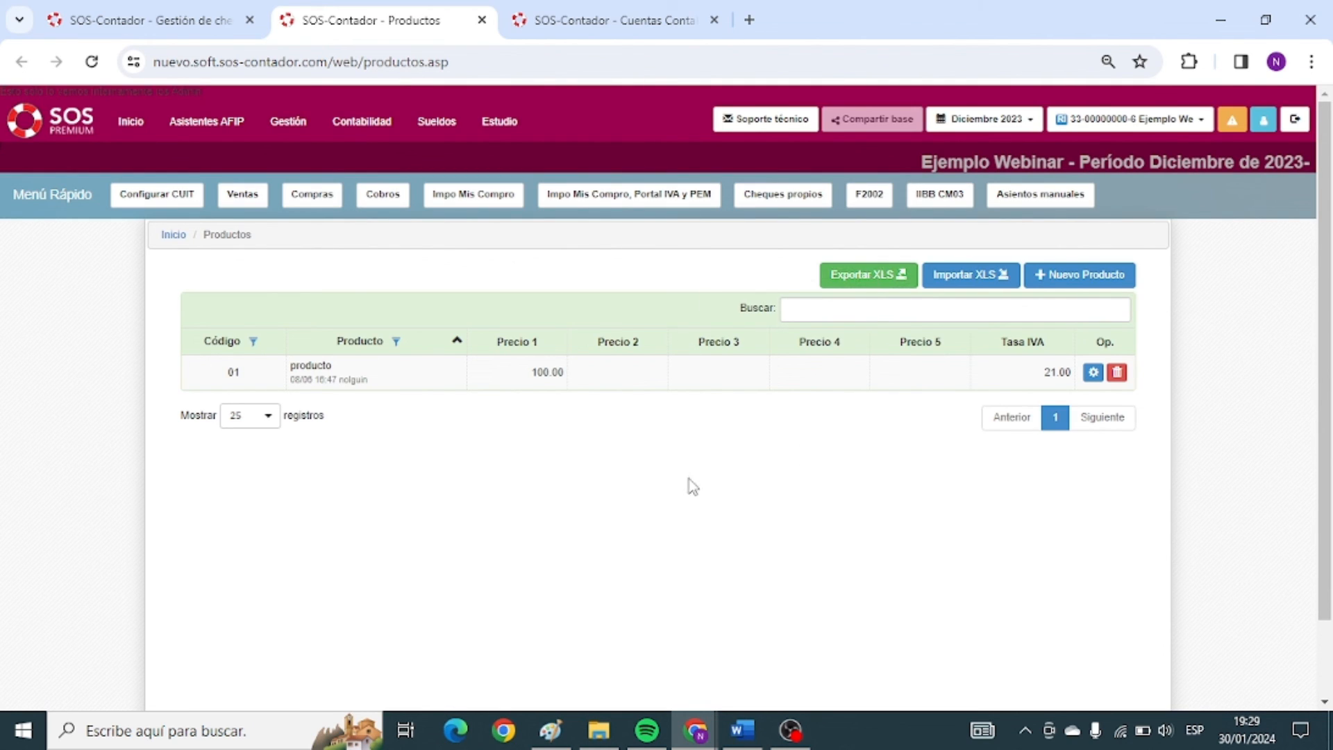
# Open the XLS product import page, examine its pre-import checklist, and return to the Gestión de Cheques page.
pyautogui.click(975, 281)
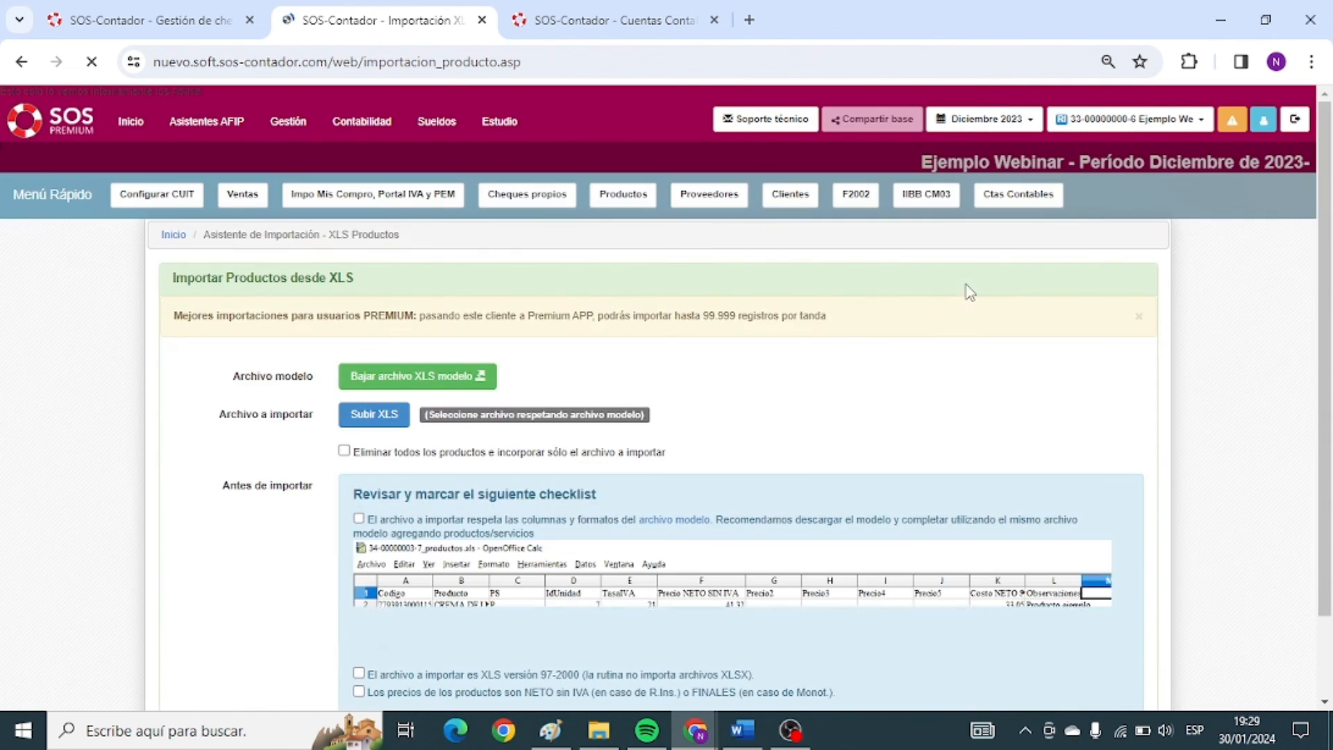
pyautogui.scroll(-2, 748, 483)
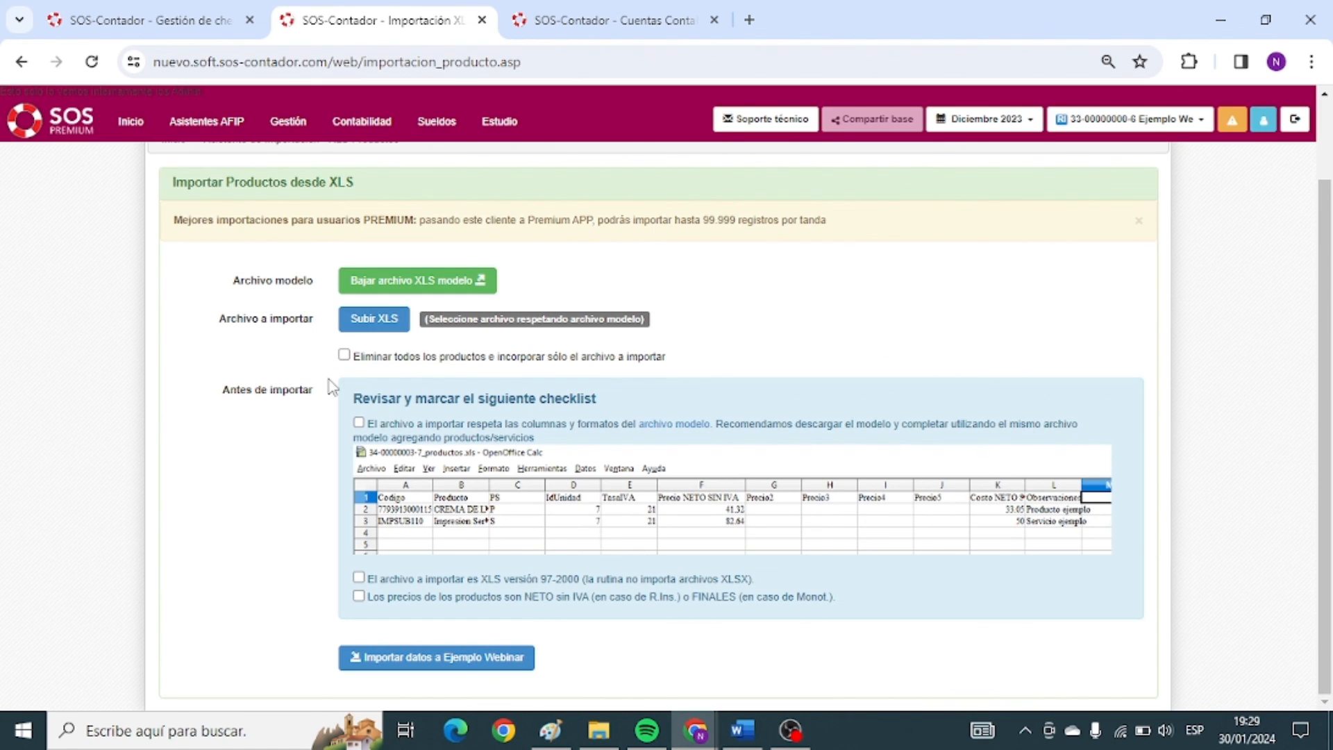
pyautogui.click(604, 20)
pyautogui.click(378, 20)
pyautogui.click(212, 17)
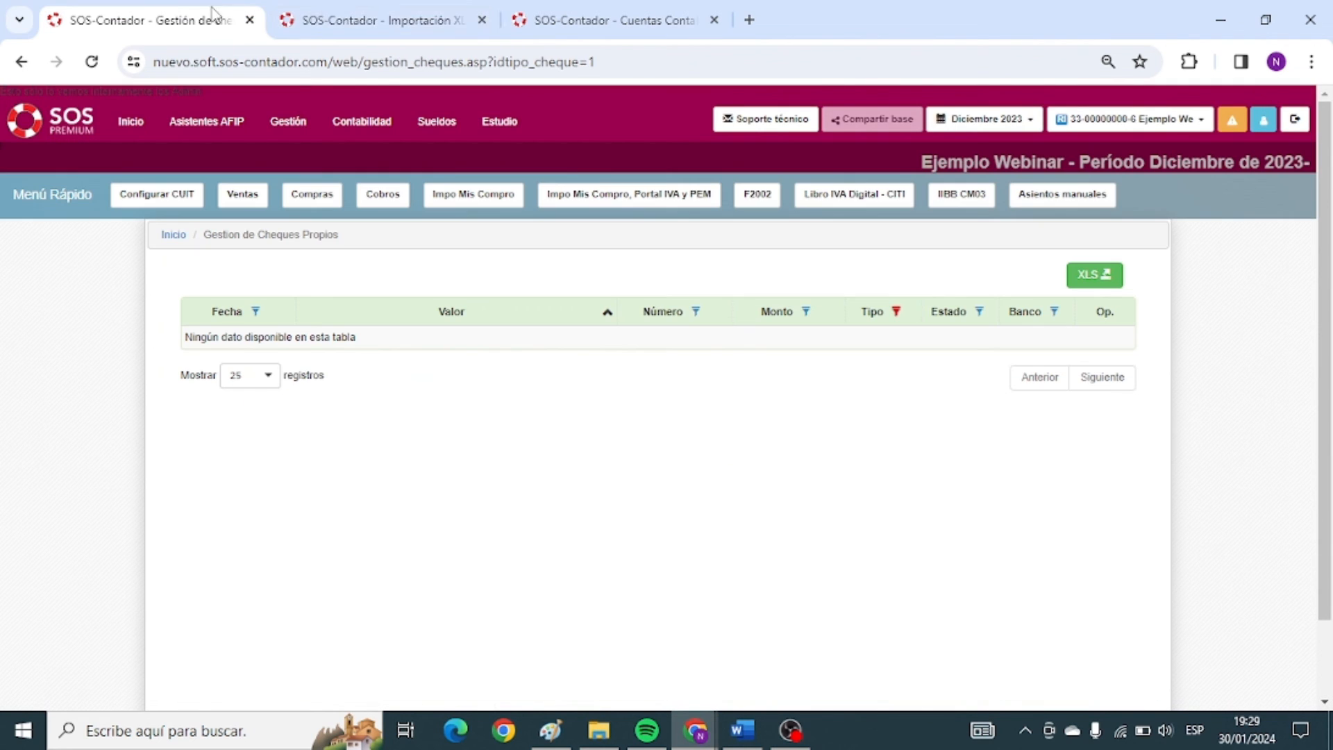
# Close the product import and Cuentas Contables browser tabs, and open the Cuentas Contables listing in the remaining tab.
pyautogui.click(480, 20)
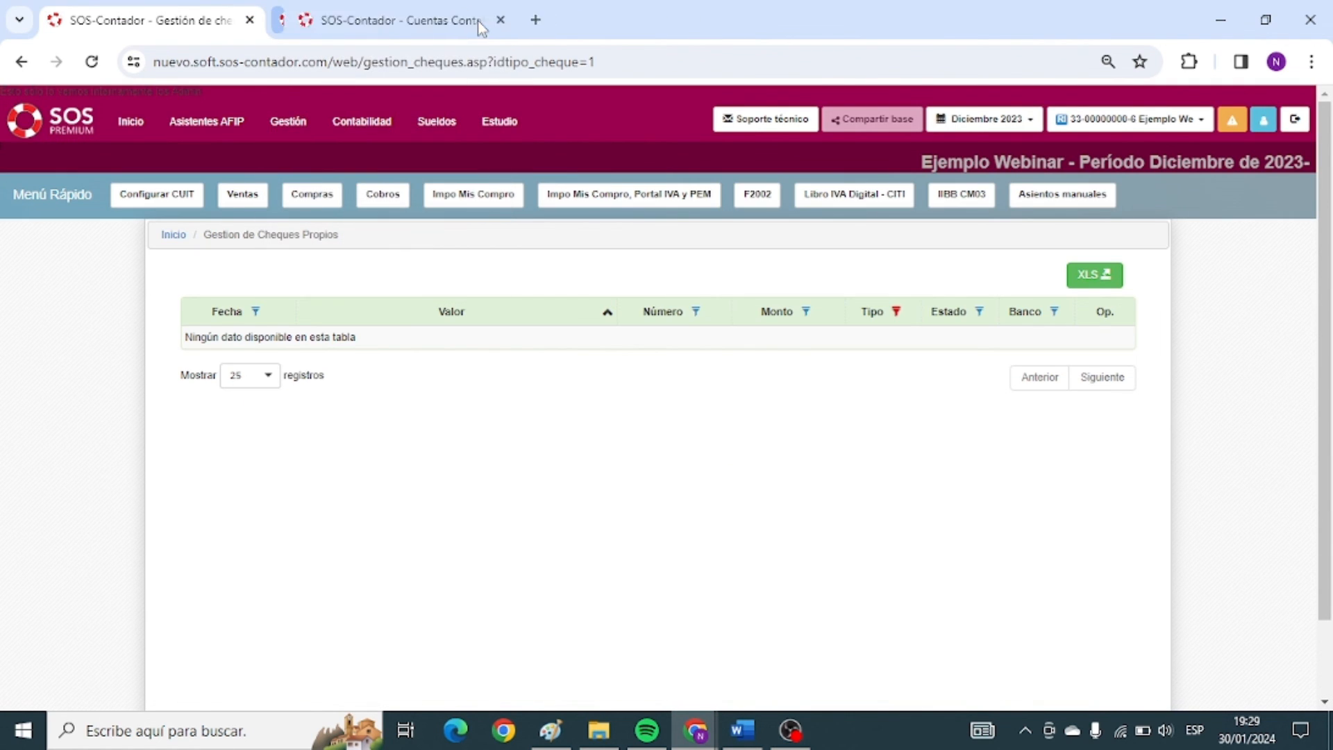
pyautogui.click(453, 22)
pyautogui.click(500, 20)
pyautogui.click(130, 122)
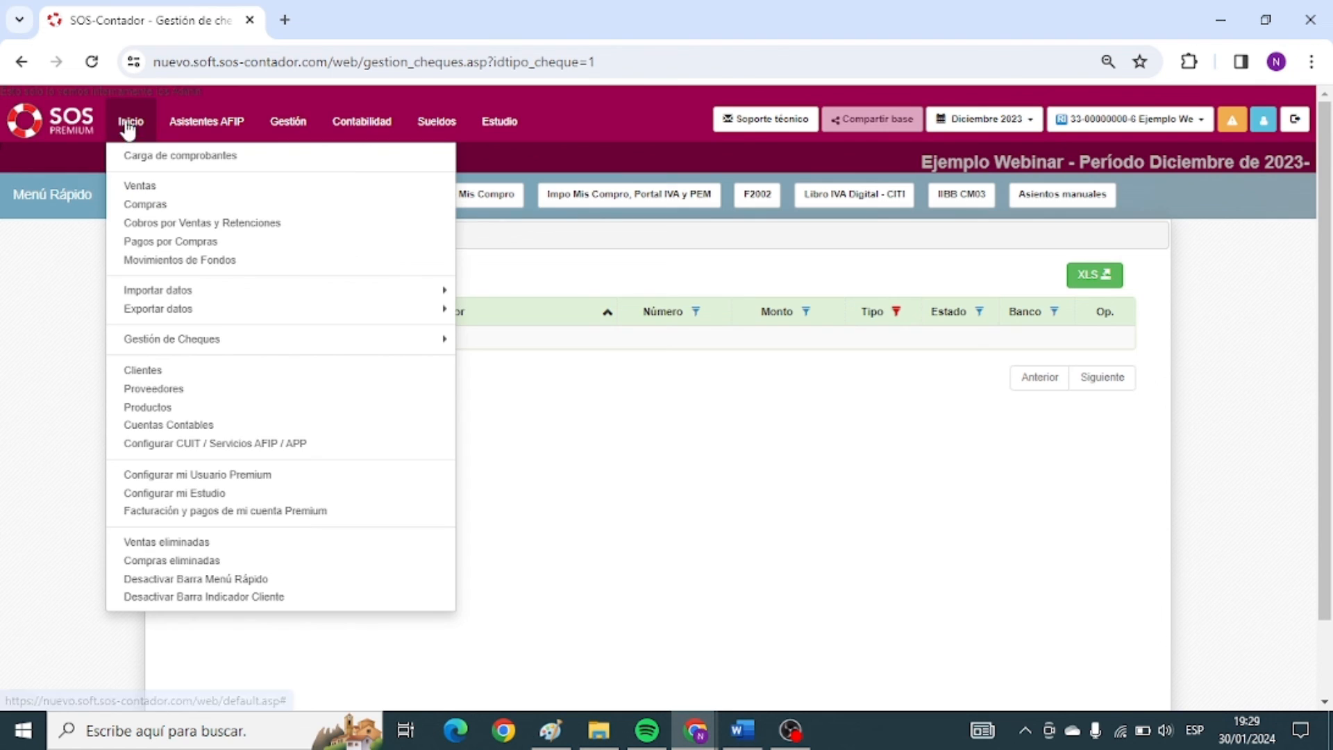
pyautogui.click(154, 429)
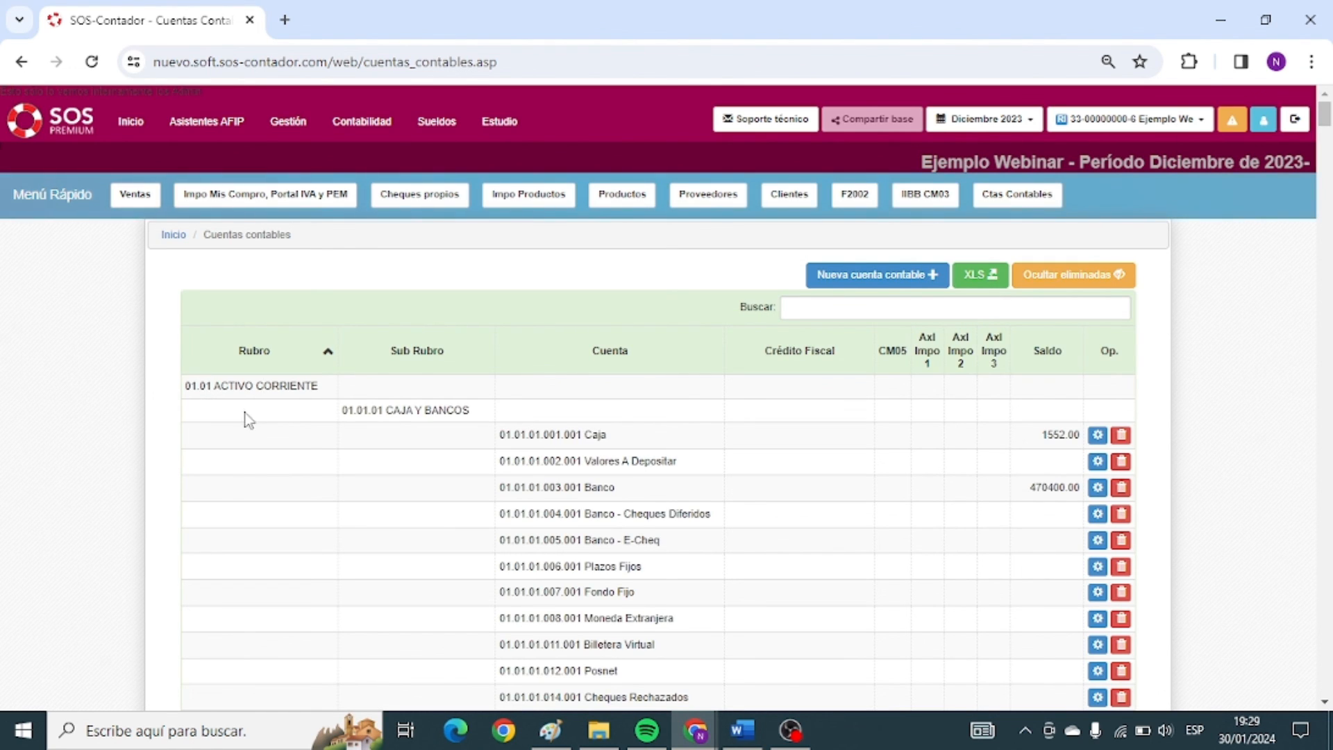
# Open the Agua Potable account under 04.02.01 Egresos and examine its Nombre, Rubro and Numero fields and the rest of the form.
pyautogui.scroll(-1, 323, 421)
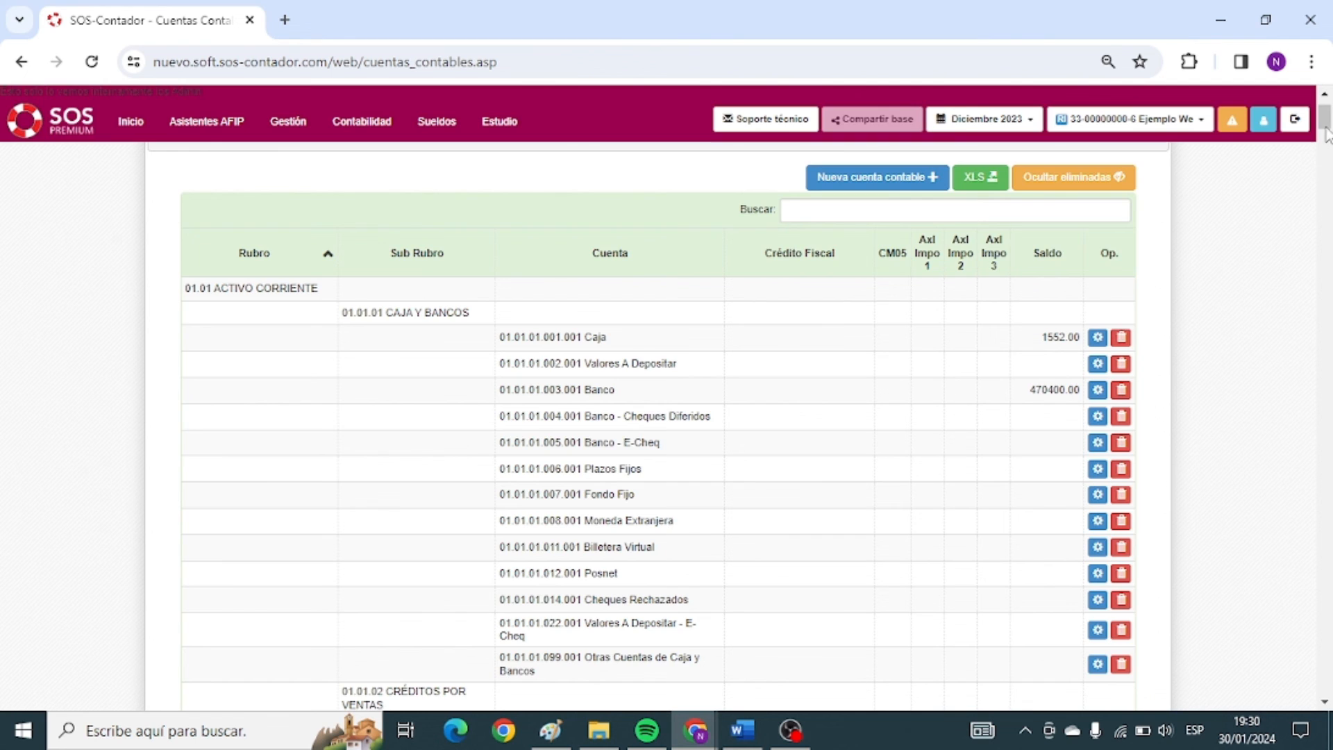
pyautogui.moveTo(1324, 116); pyautogui.dragTo(1324, 642)
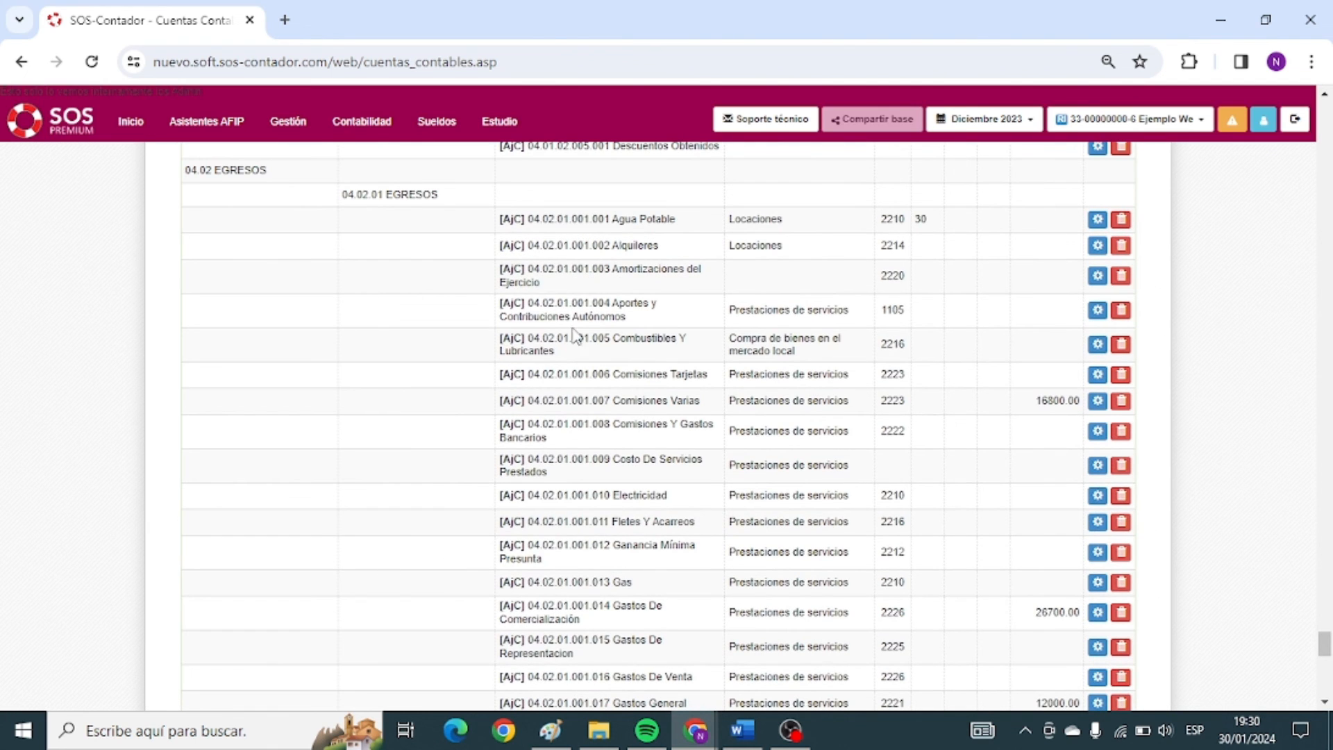
pyautogui.click(1096, 221)
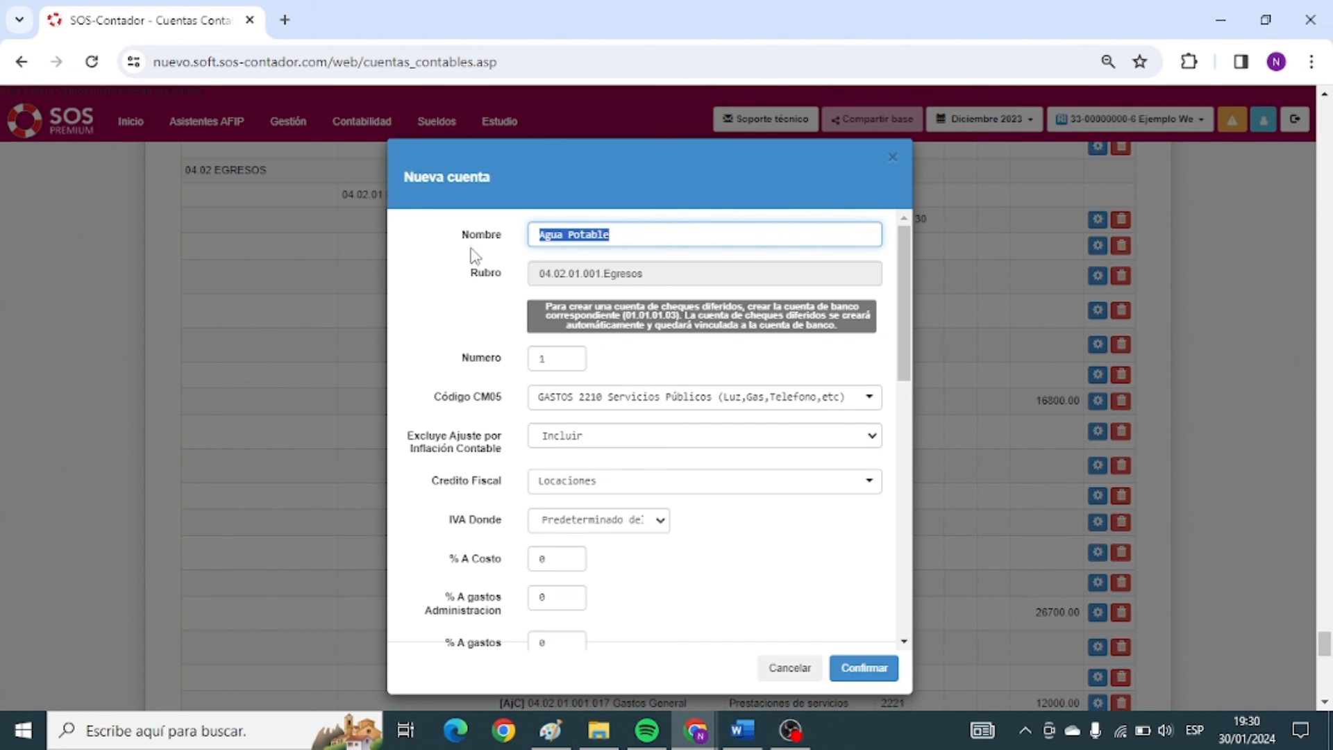
pyautogui.moveTo(484, 274); pyautogui.dragTo(518, 273)
pyautogui.moveTo(461, 360); pyautogui.dragTo(492, 373)
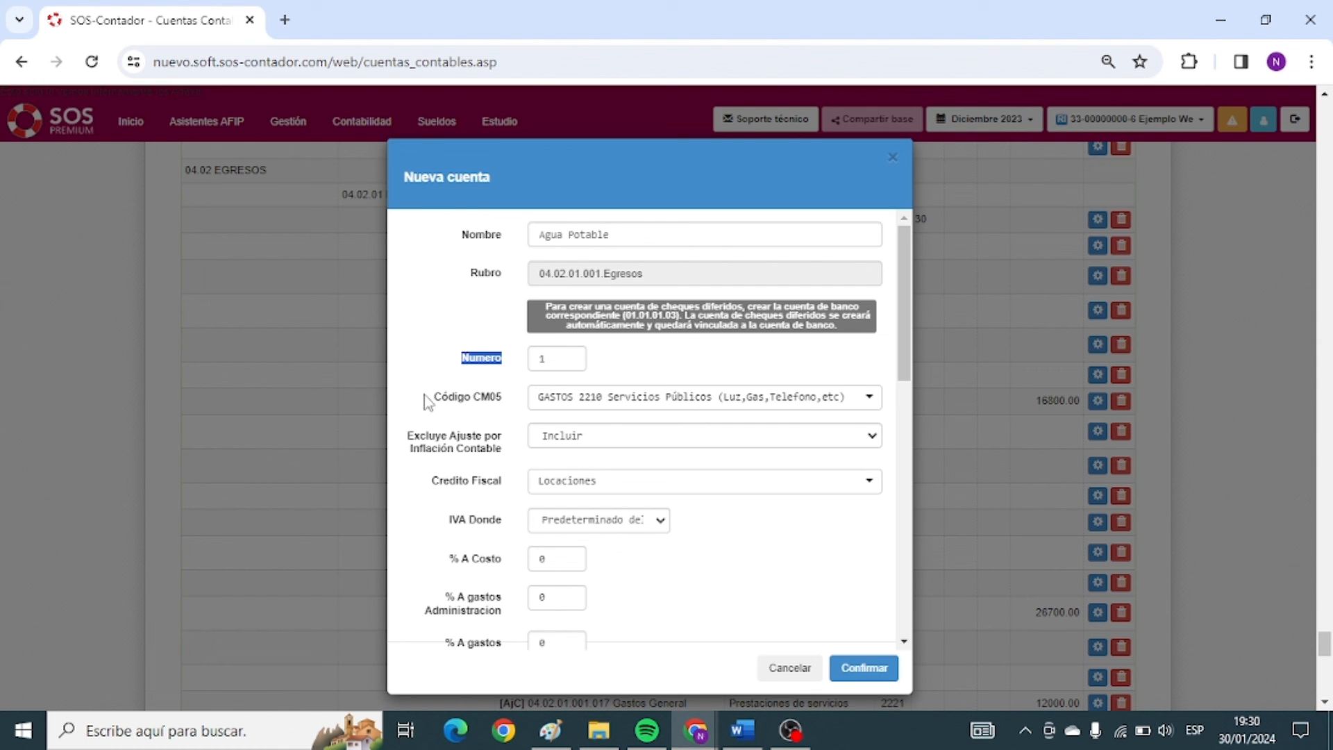
pyautogui.scroll(-4, 444, 423)
pyautogui.scroll(-5, 442, 459)
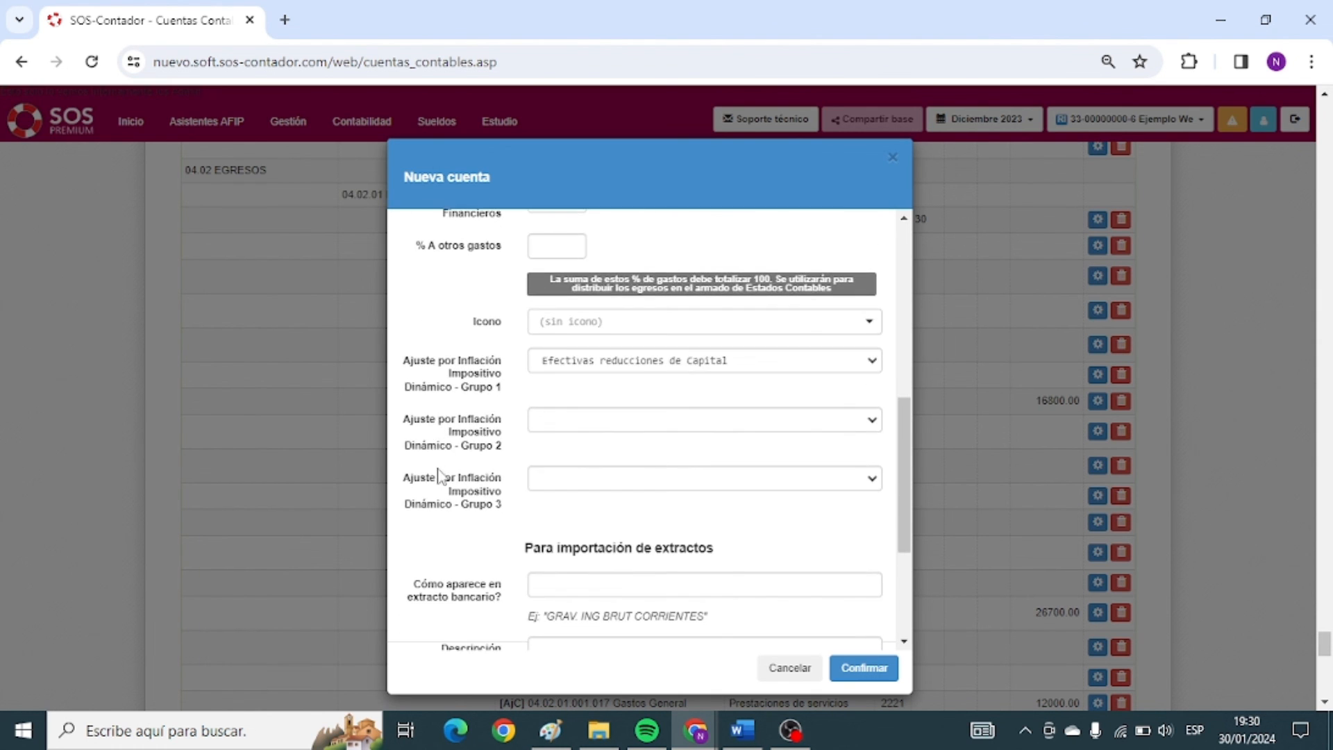
pyautogui.scroll(5, 441, 590)
pyautogui.scroll(5, 441, 583)
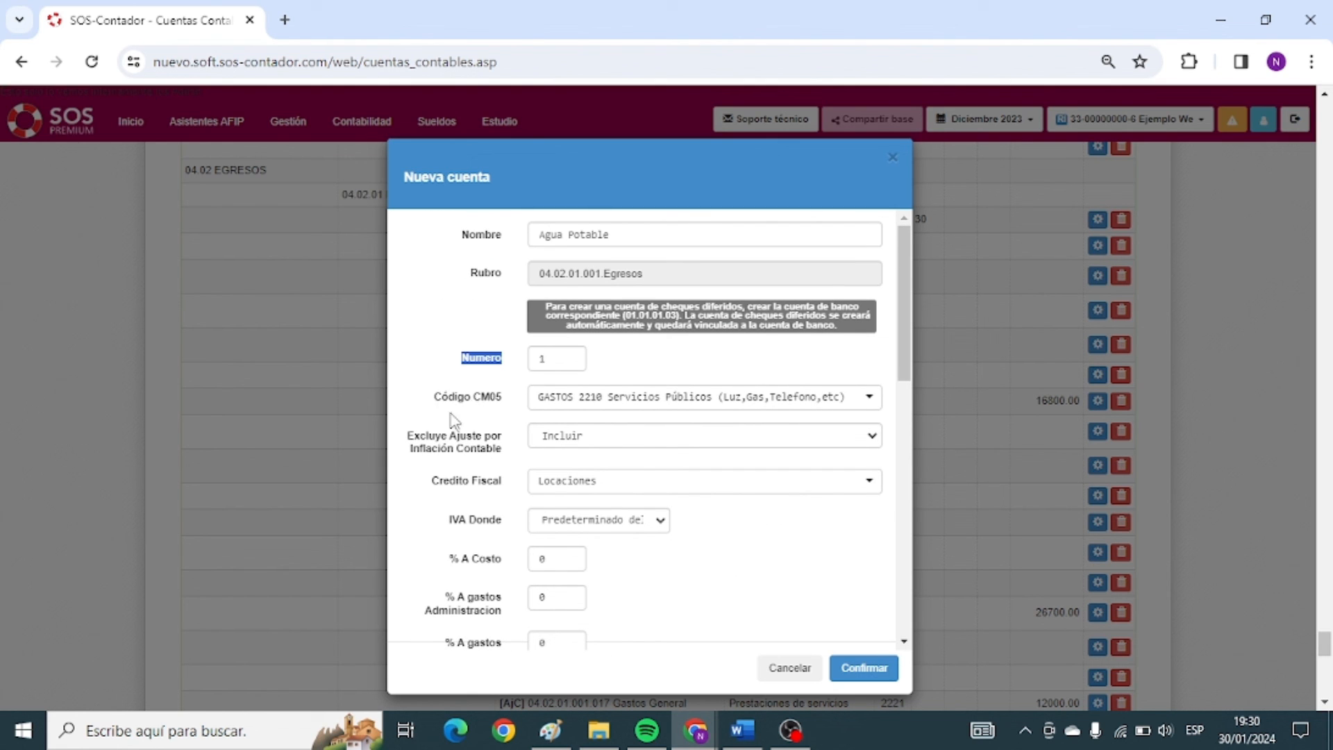
# View the expense codes offered for Código CM05 in the Agua Potable account without choosing one.
pyautogui.moveTo(442, 401); pyautogui.dragTo(500, 446)
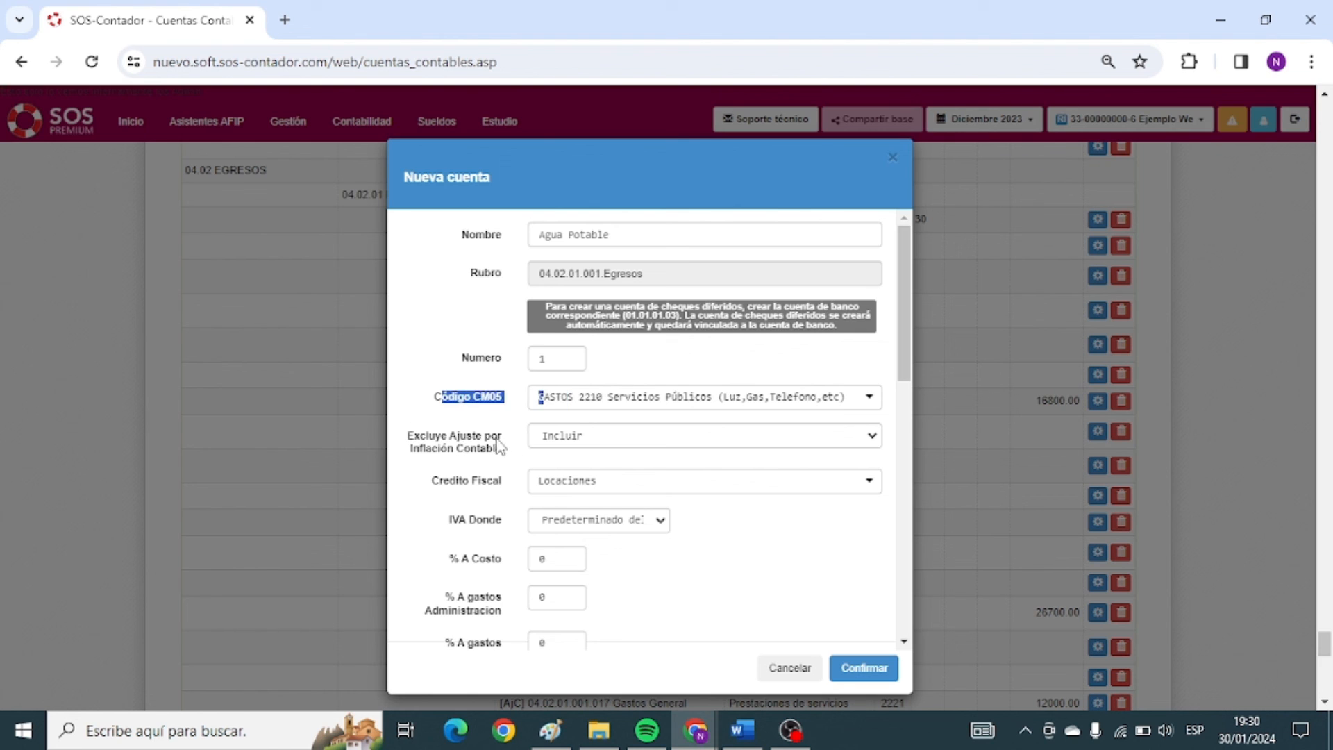
pyautogui.click(588, 394)
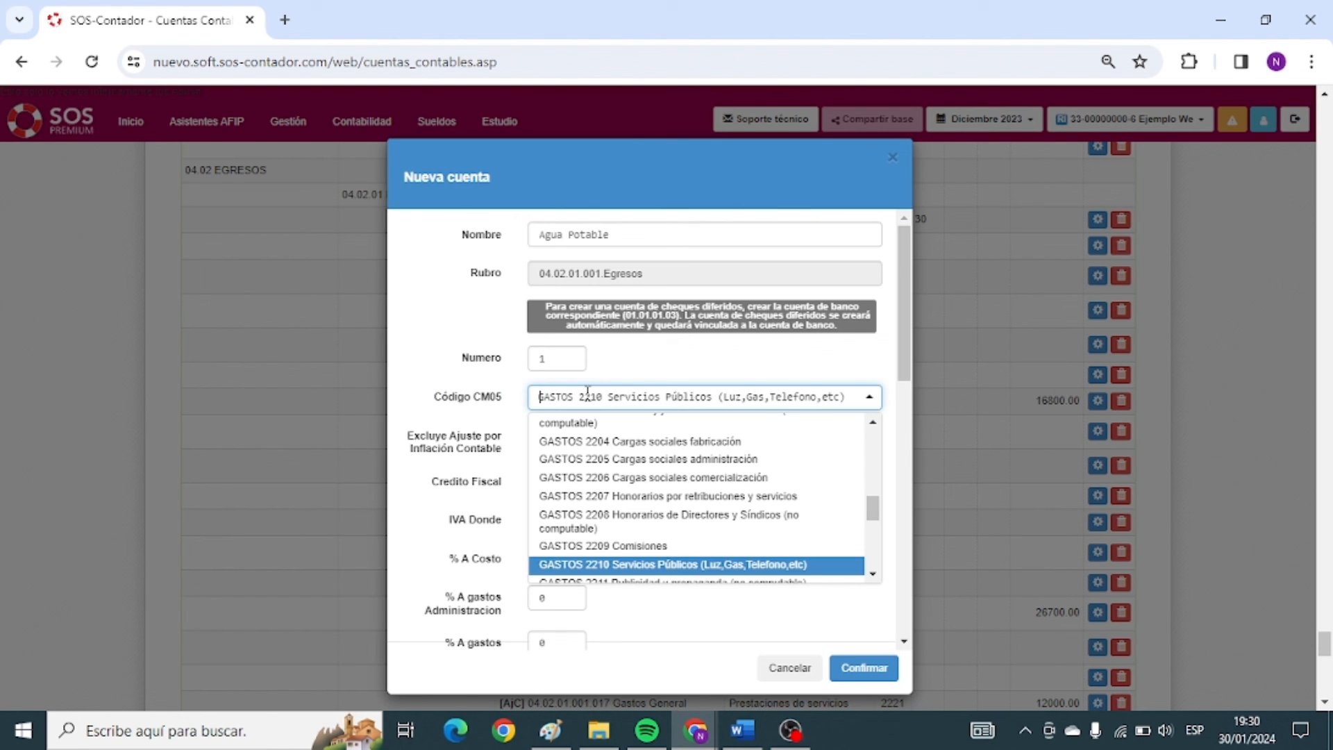
pyautogui.click(468, 409)
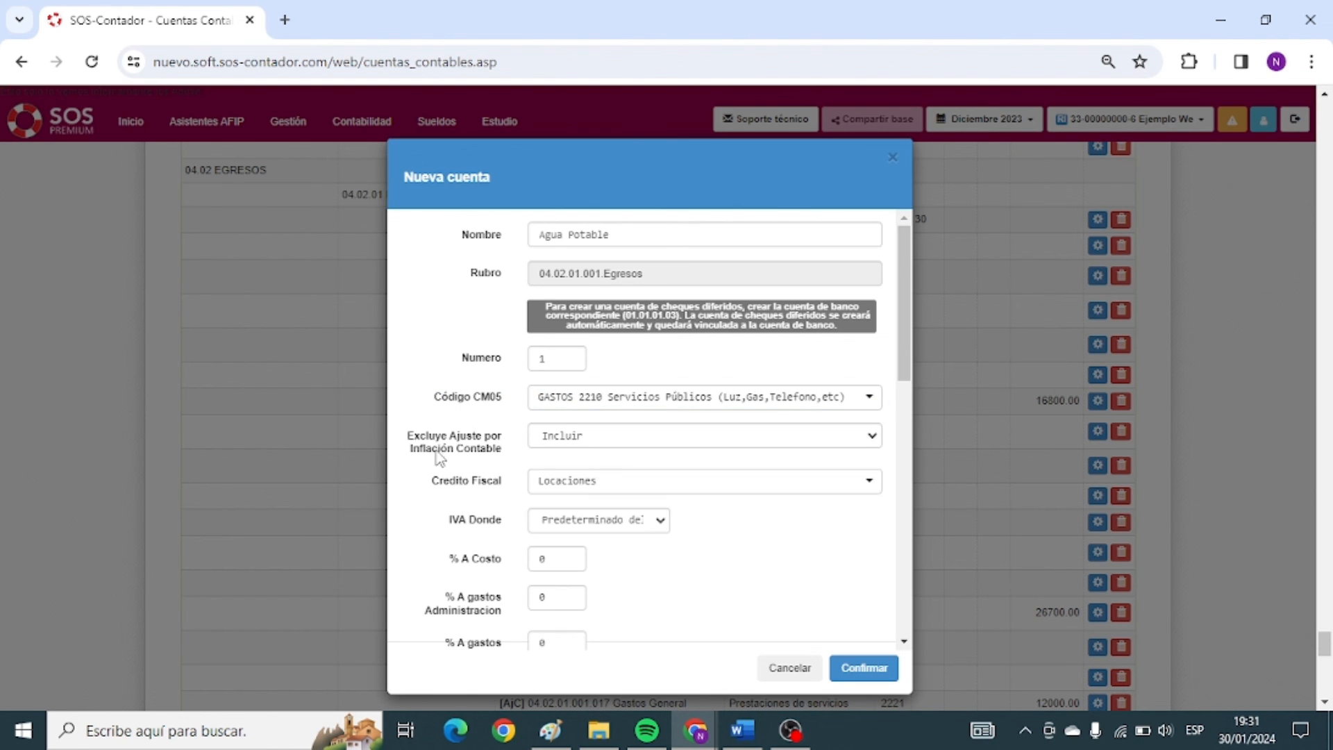
# View the options for Excluye Ajuste por Inflación Contable and Credito Fiscal in the account form without changing them.
pyautogui.scroll(-1, 439, 458)
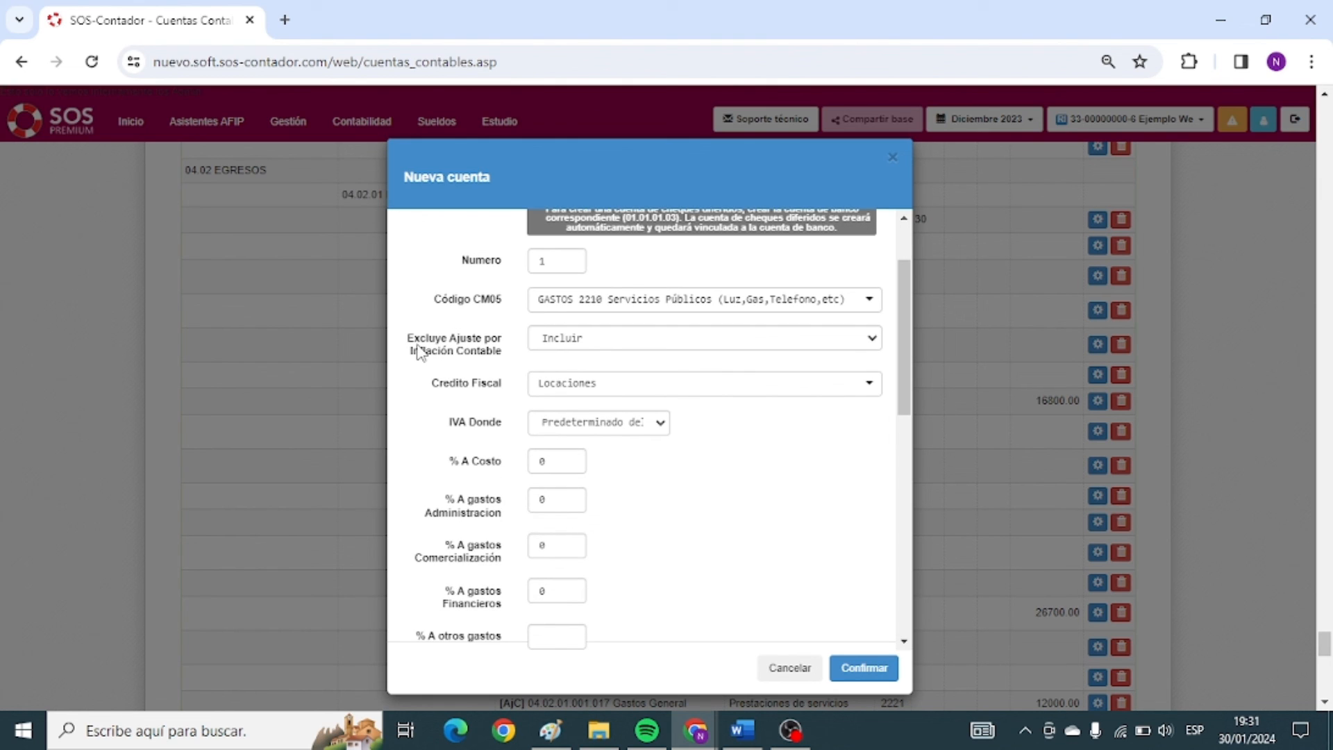
pyautogui.click(566, 345)
pyautogui.click(566, 345)
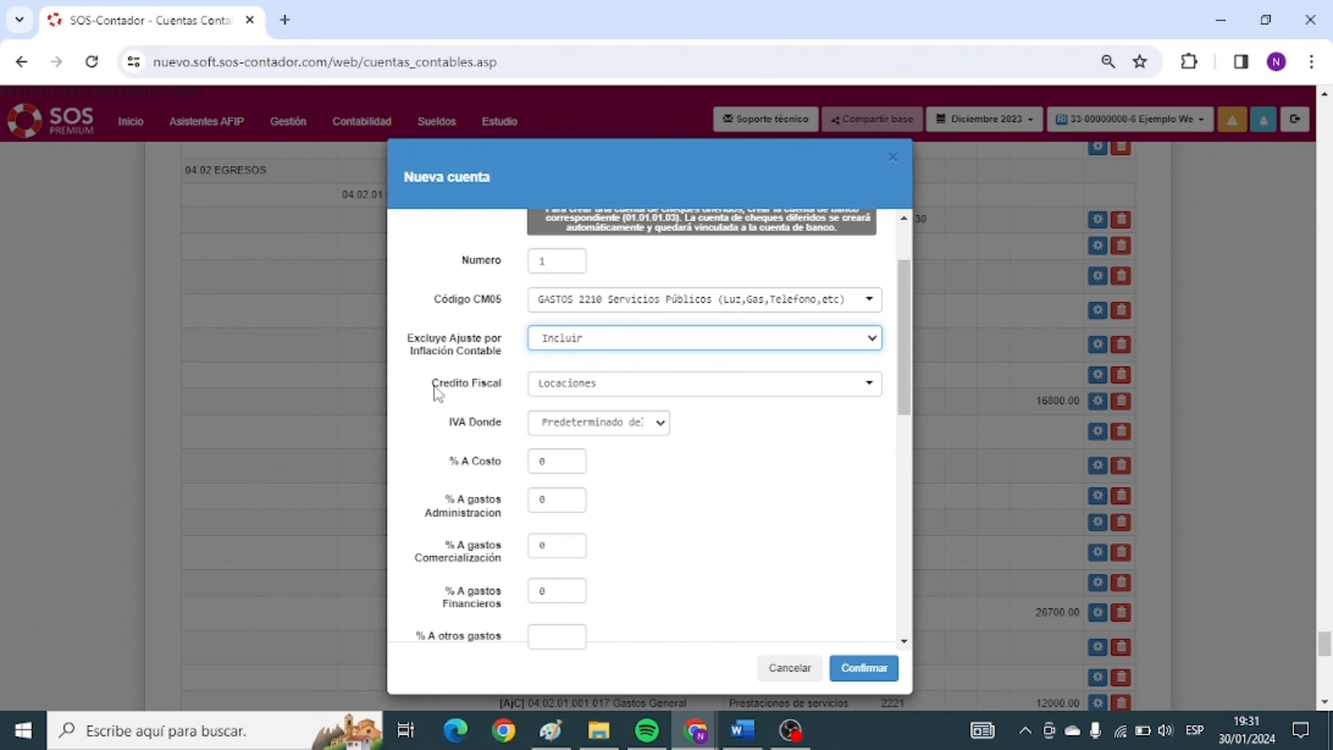
pyautogui.moveTo(440, 389); pyautogui.dragTo(597, 393)
pyautogui.click(598, 393)
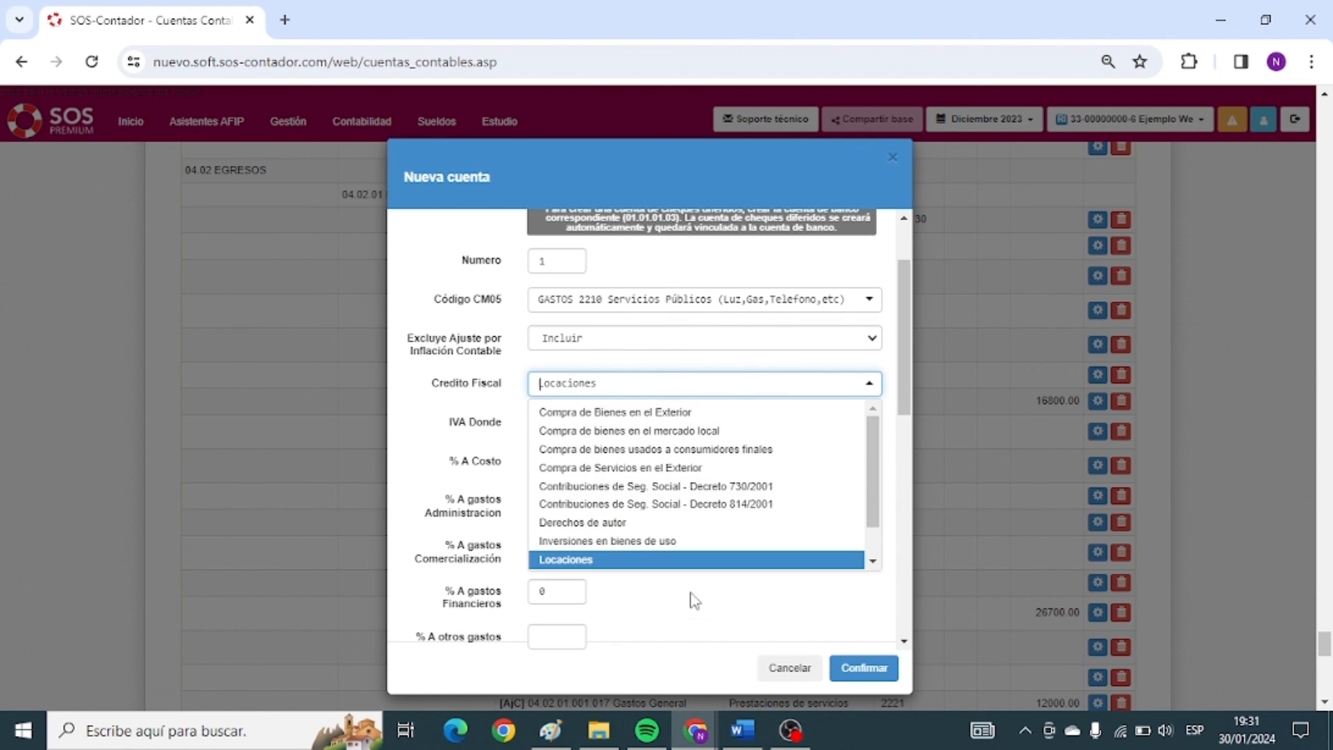
pyautogui.click(667, 618)
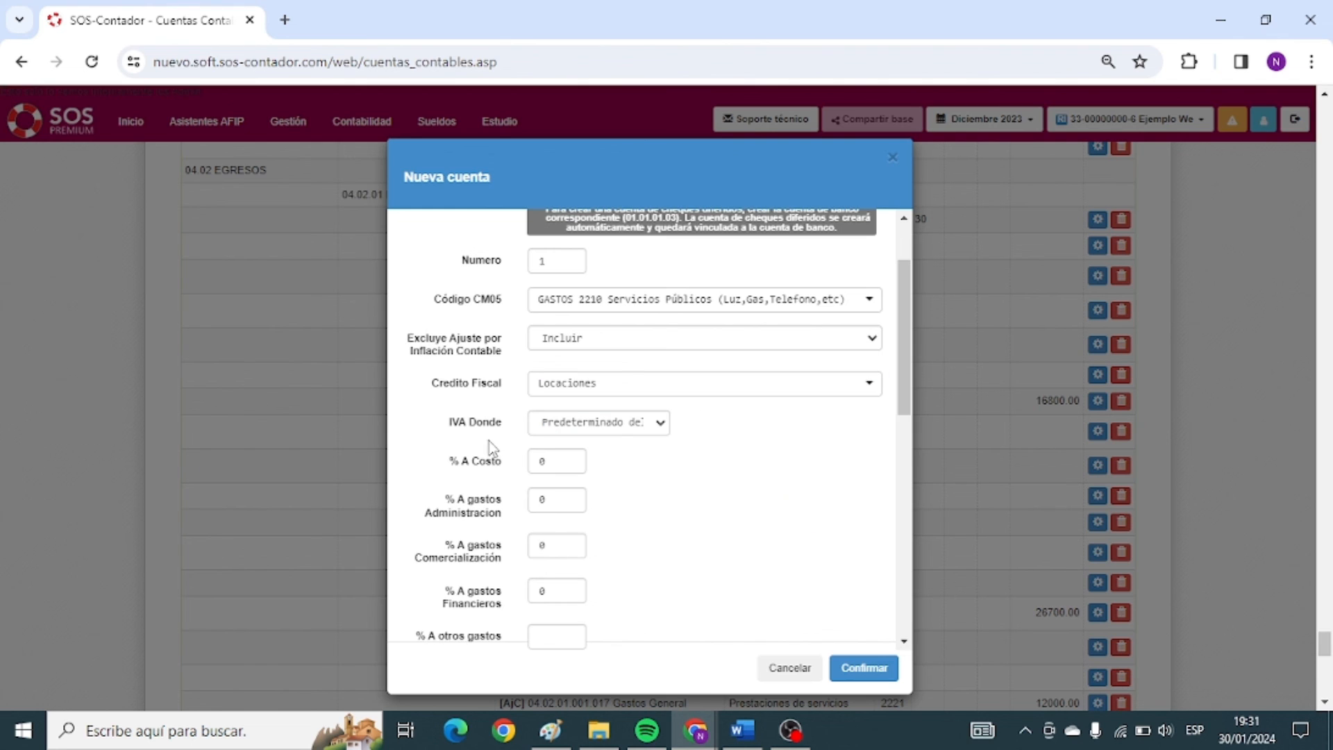
# Examine the IVA Donde field and the percentage fields that distribute the account's expenses.
pyautogui.scroll(-1, 473, 432)
pyautogui.moveTo(442, 319); pyautogui.dragTo(497, 329)
pyautogui.click(497, 351)
pyautogui.click(488, 339)
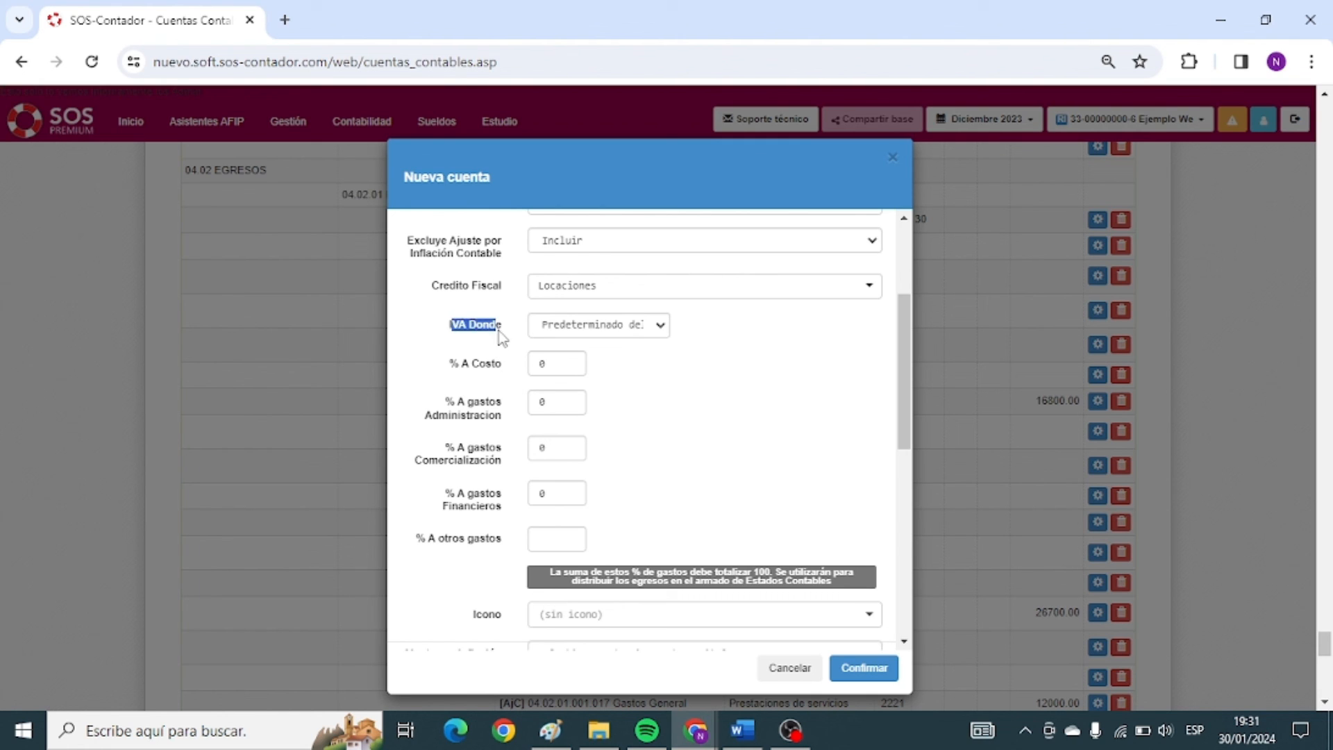
pyautogui.click(491, 346)
pyautogui.scroll(-1, 434, 393)
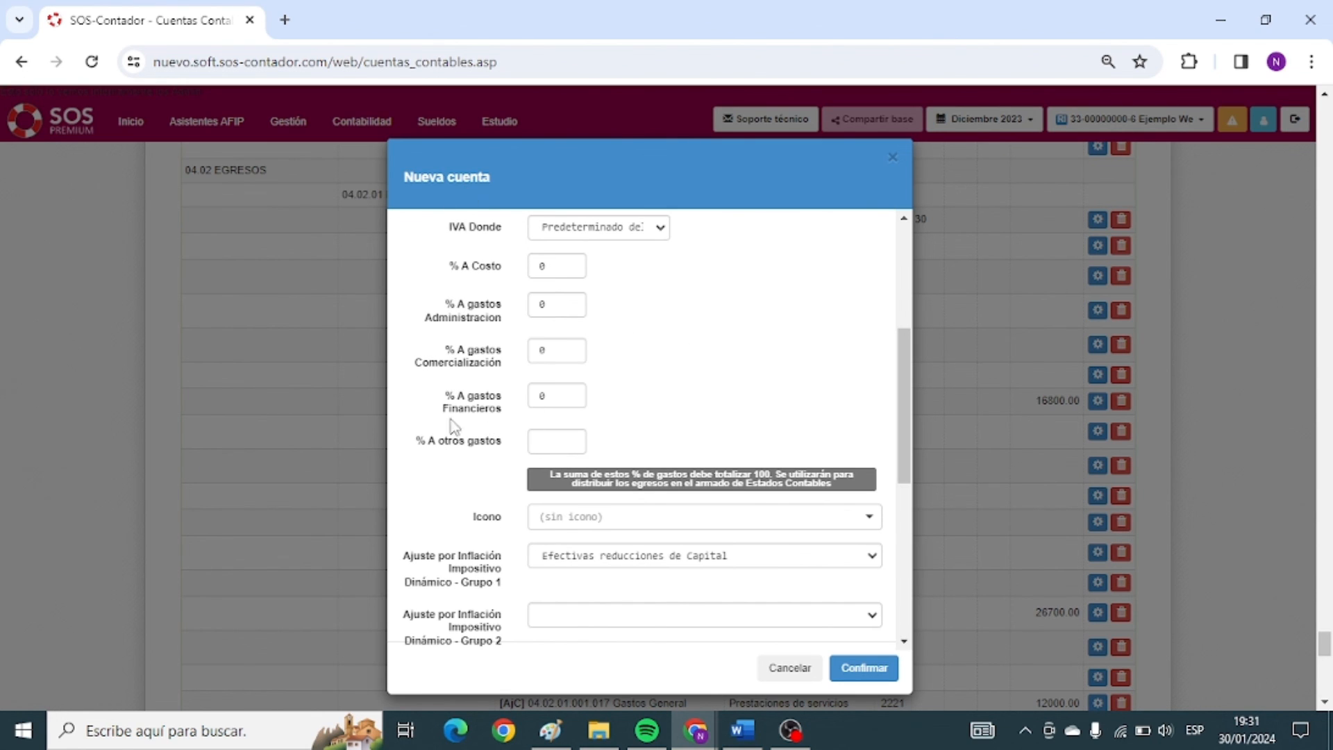
# View the options for Ajuste por Inflación Impositivo Dinámico - Grupo 1 without changing the selection.
pyautogui.scroll(-2, 464, 449)
pyautogui.scroll(-1, 455, 418)
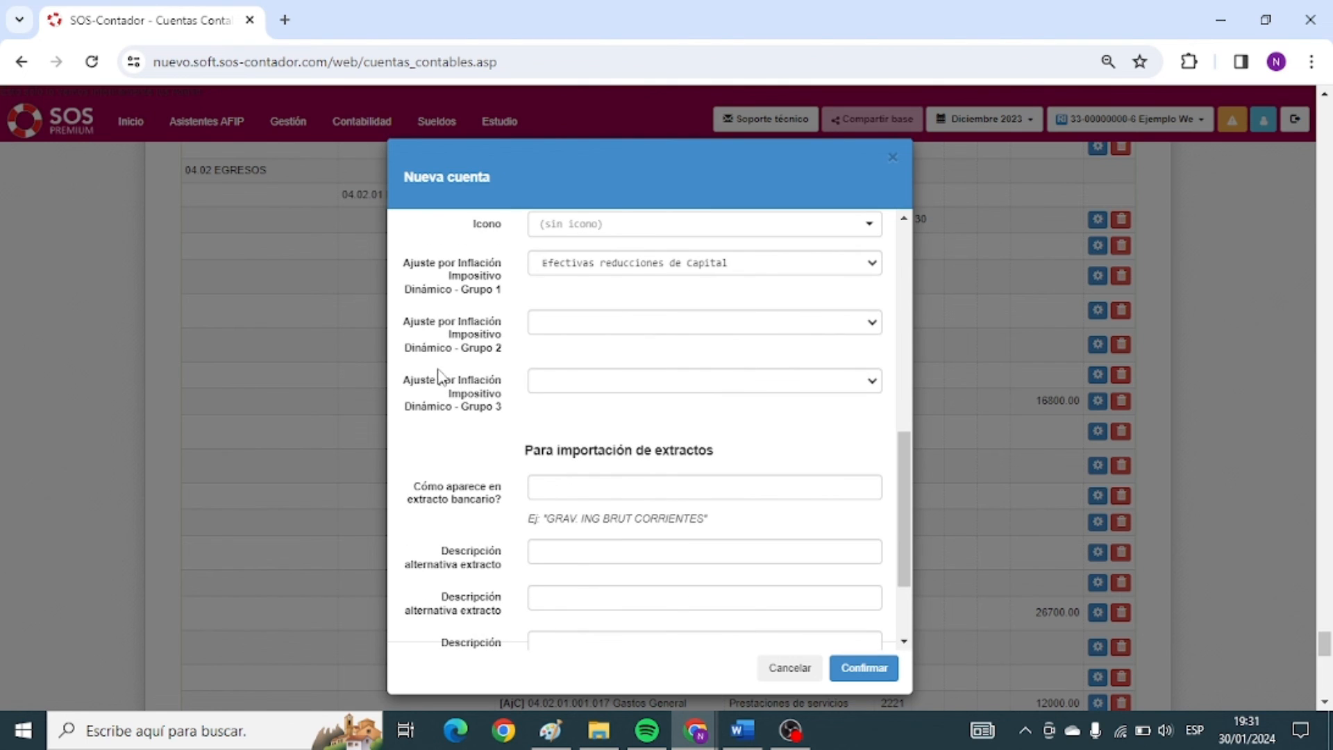
pyautogui.moveTo(407, 262); pyautogui.dragTo(499, 298)
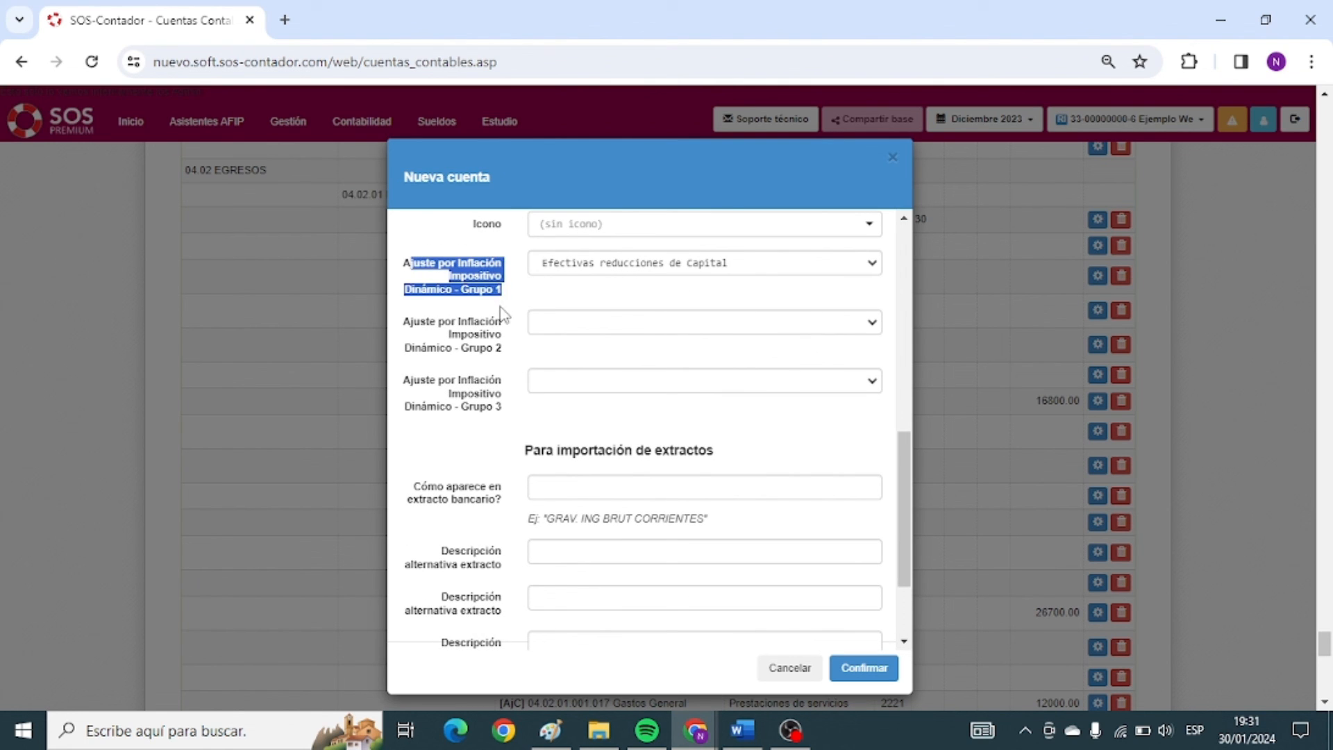
pyautogui.click(528, 289)
pyautogui.click(568, 266)
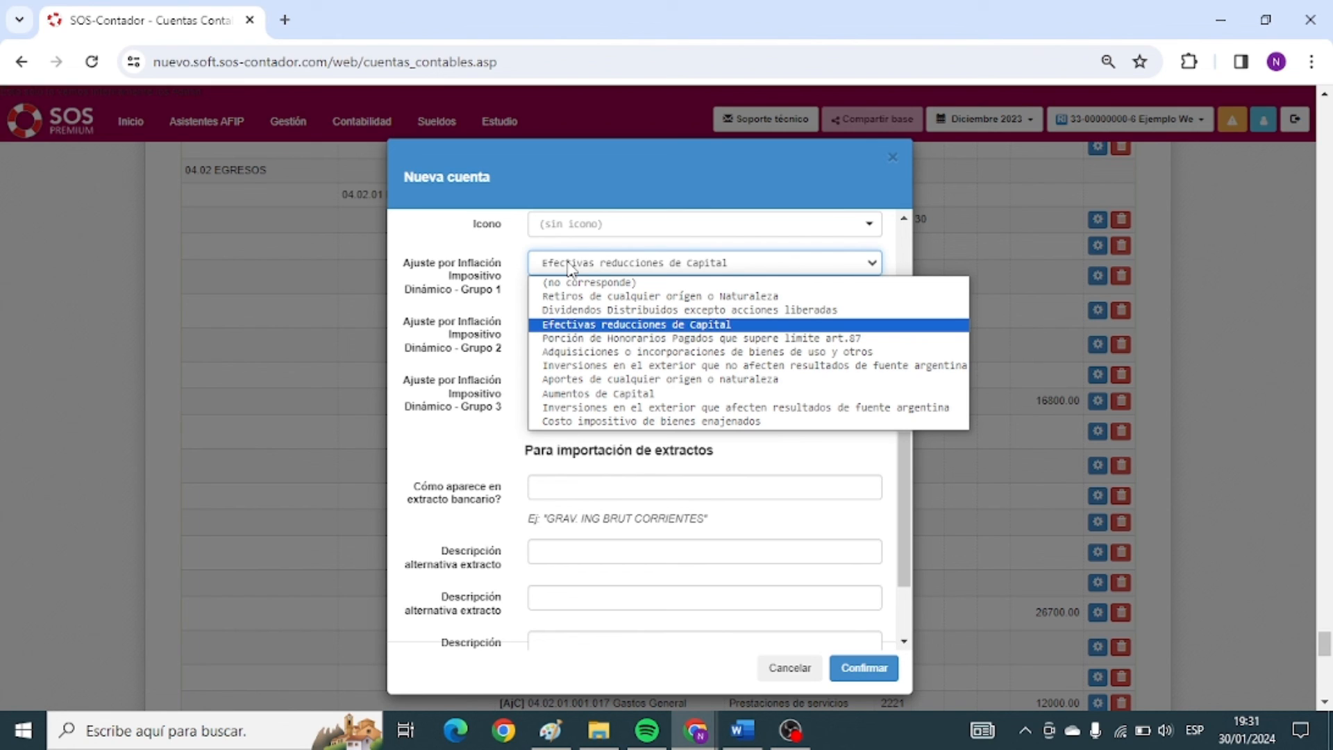
pyautogui.click(569, 266)
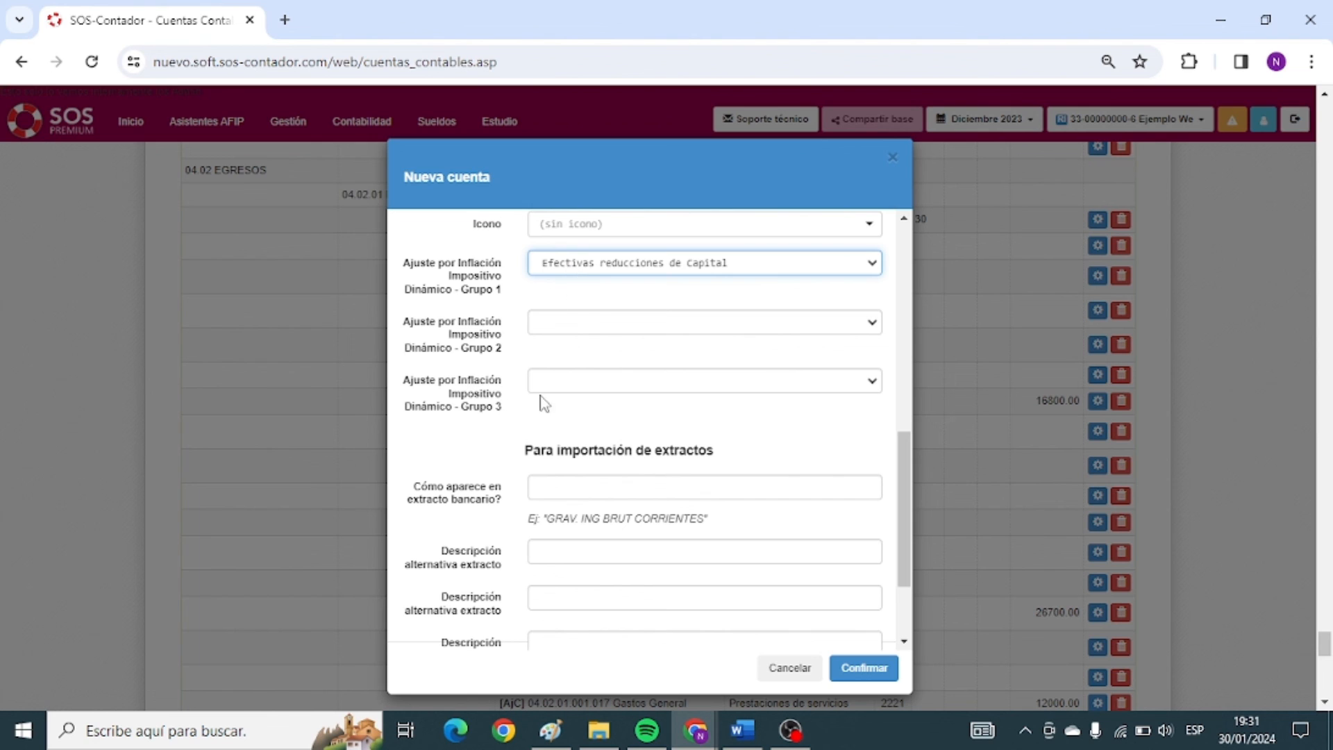
# Examine the bank statement description fields under Para importación de extractos, and cancel the account form.
pyautogui.scroll(-2, 517, 396)
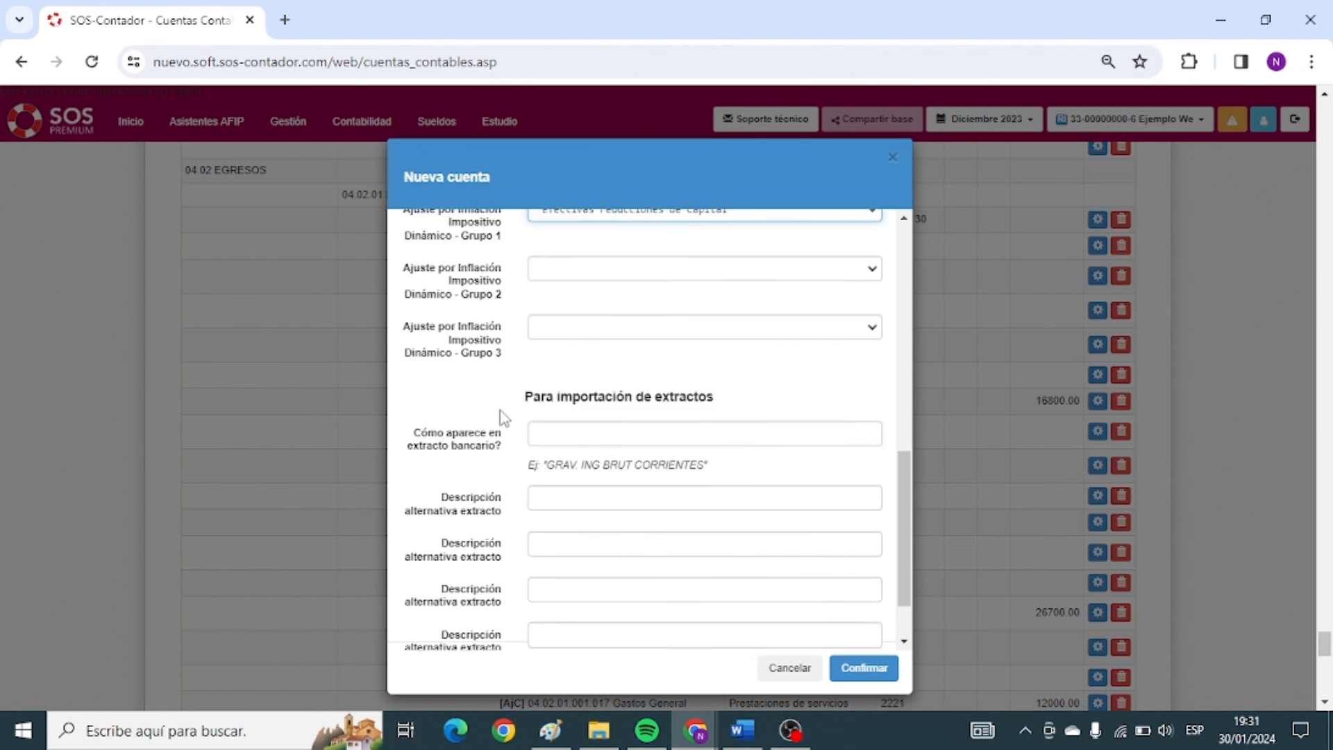
pyautogui.moveTo(416, 357); pyautogui.dragTo(500, 374)
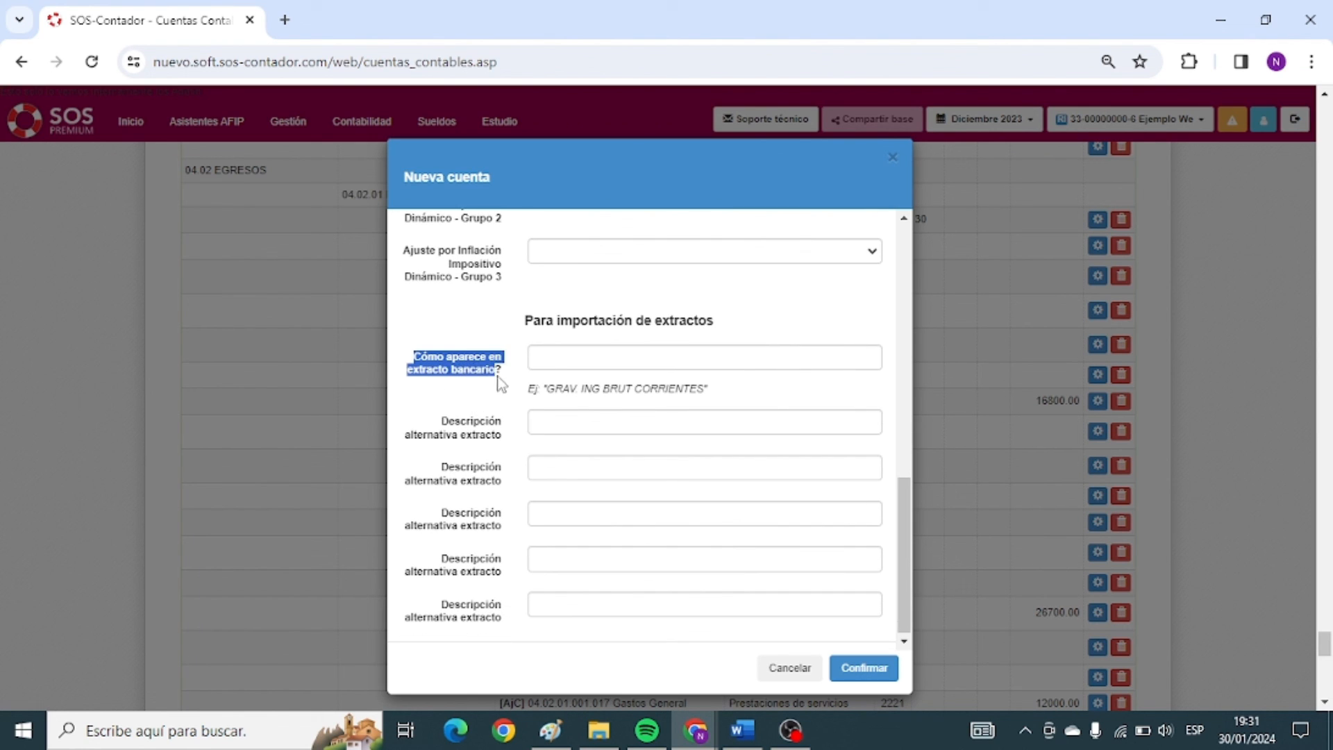
pyautogui.click(482, 395)
pyautogui.moveTo(422, 358); pyautogui.dragTo(490, 379)
pyautogui.click(548, 356)
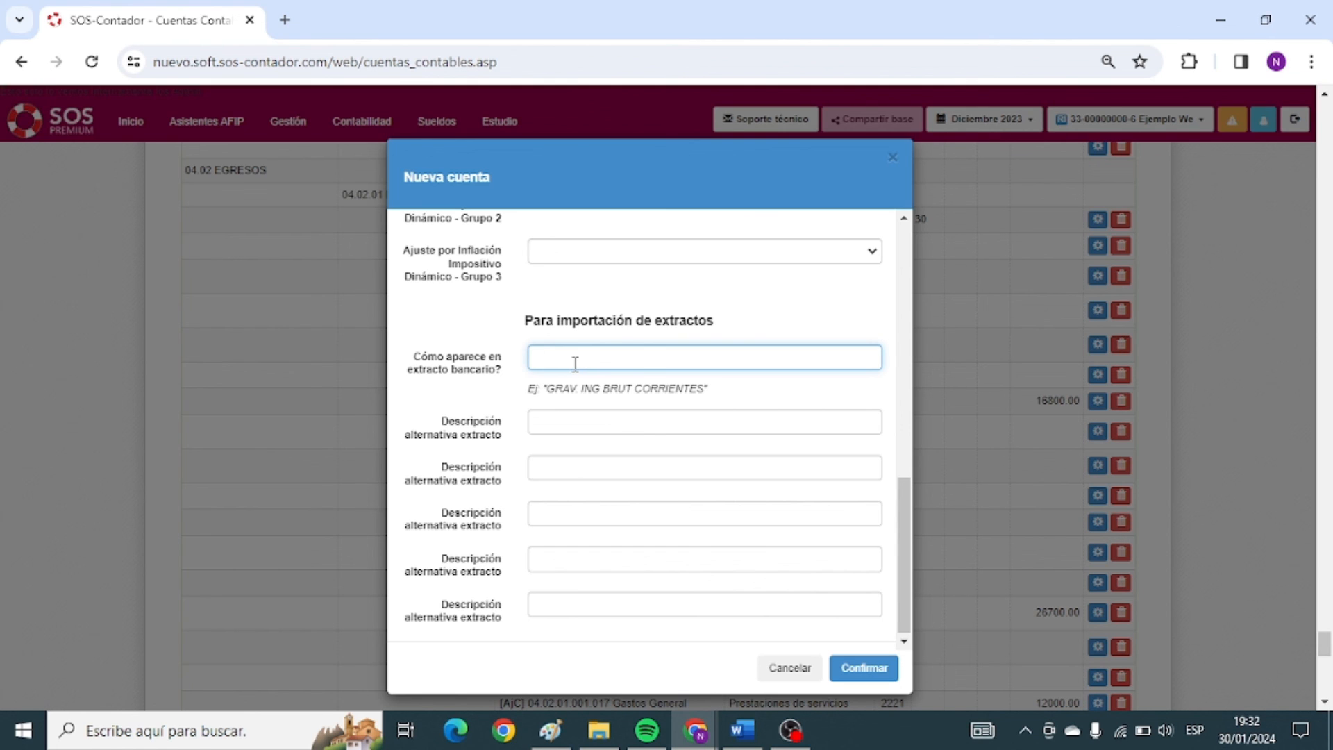
pyautogui.scroll(-1, 575, 364)
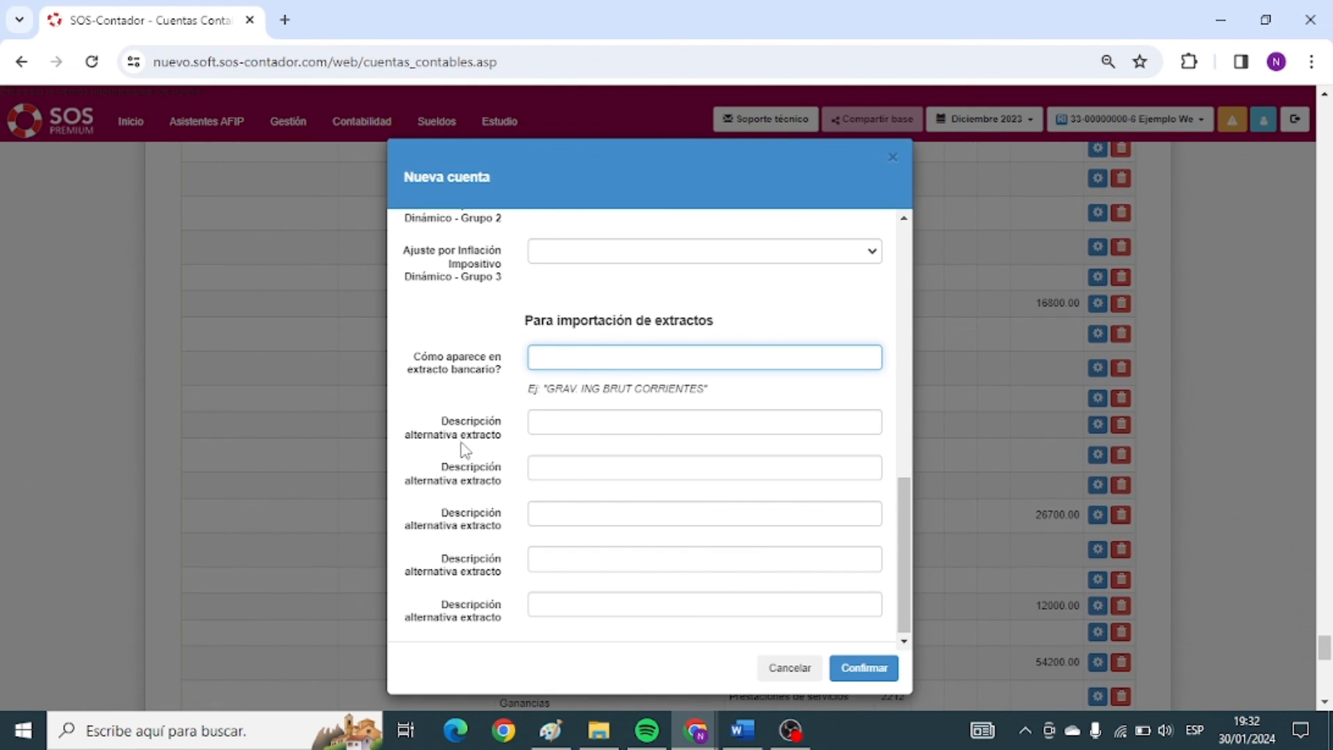
pyautogui.click(789, 668)
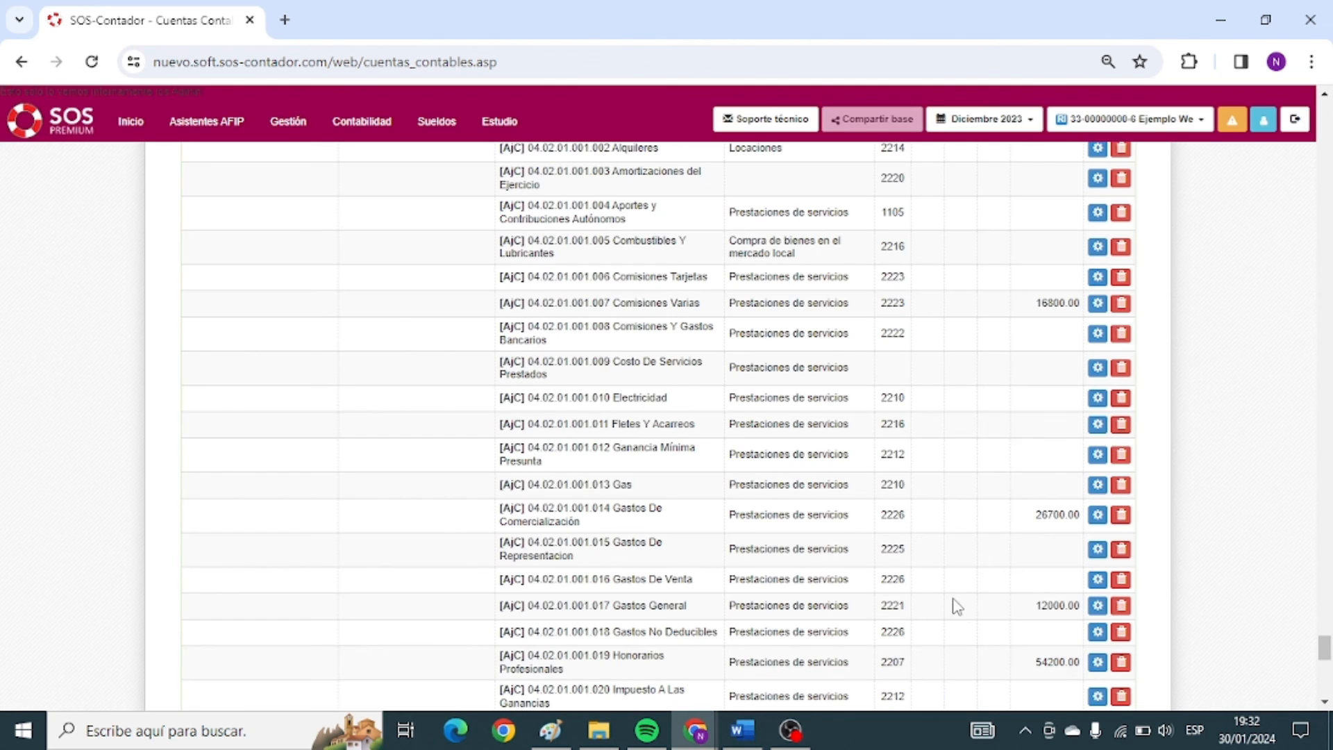
# Review the configuration and deleted-voucher entries of the Inicio options, and return to the application's home page.
pyautogui.click(130, 120)
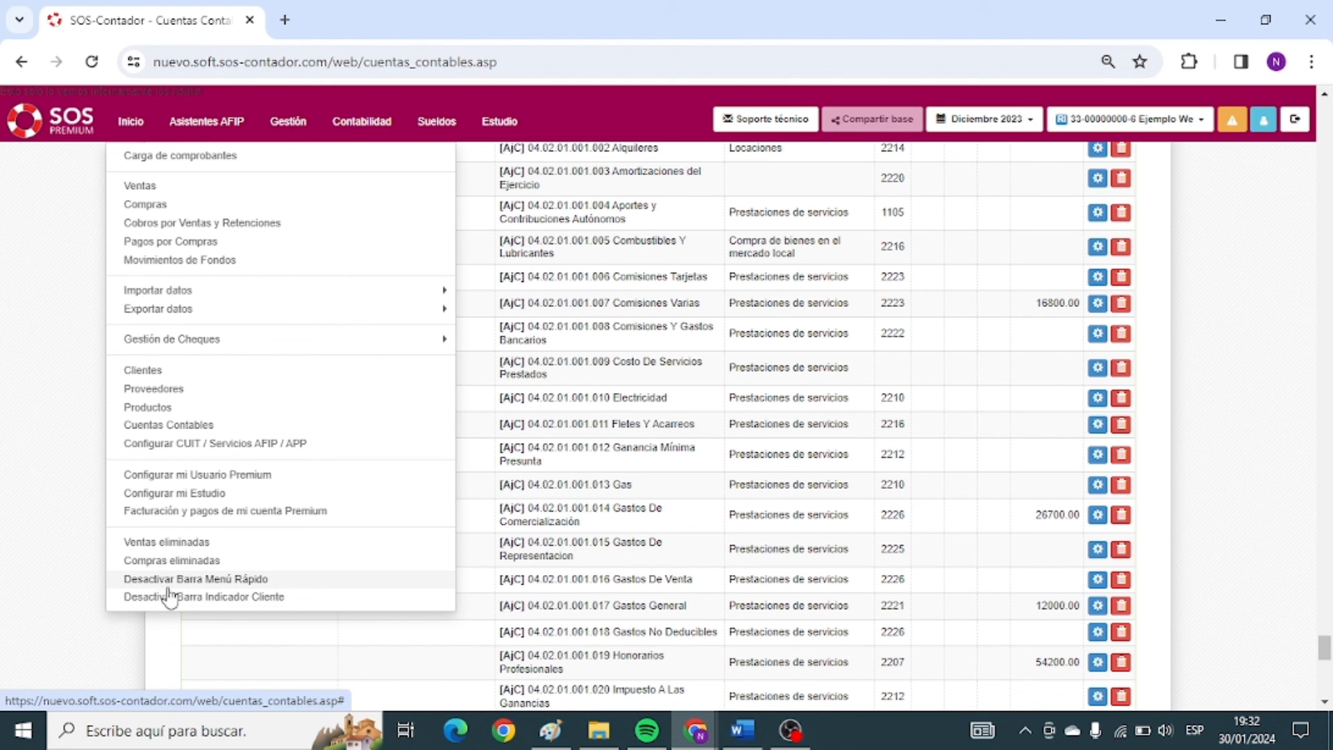
pyautogui.scroll(15, 541, 463)
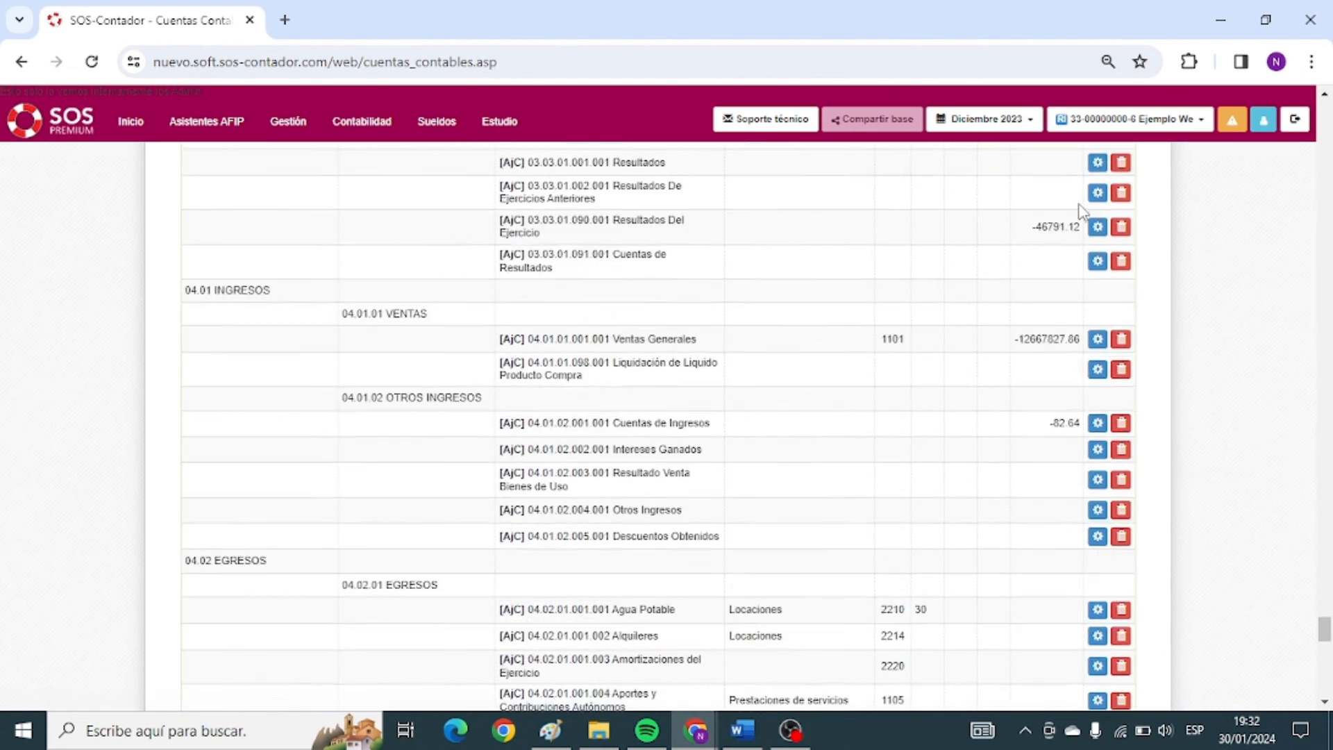
pyautogui.moveTo(1320, 610); pyautogui.dragTo(1316, 104)
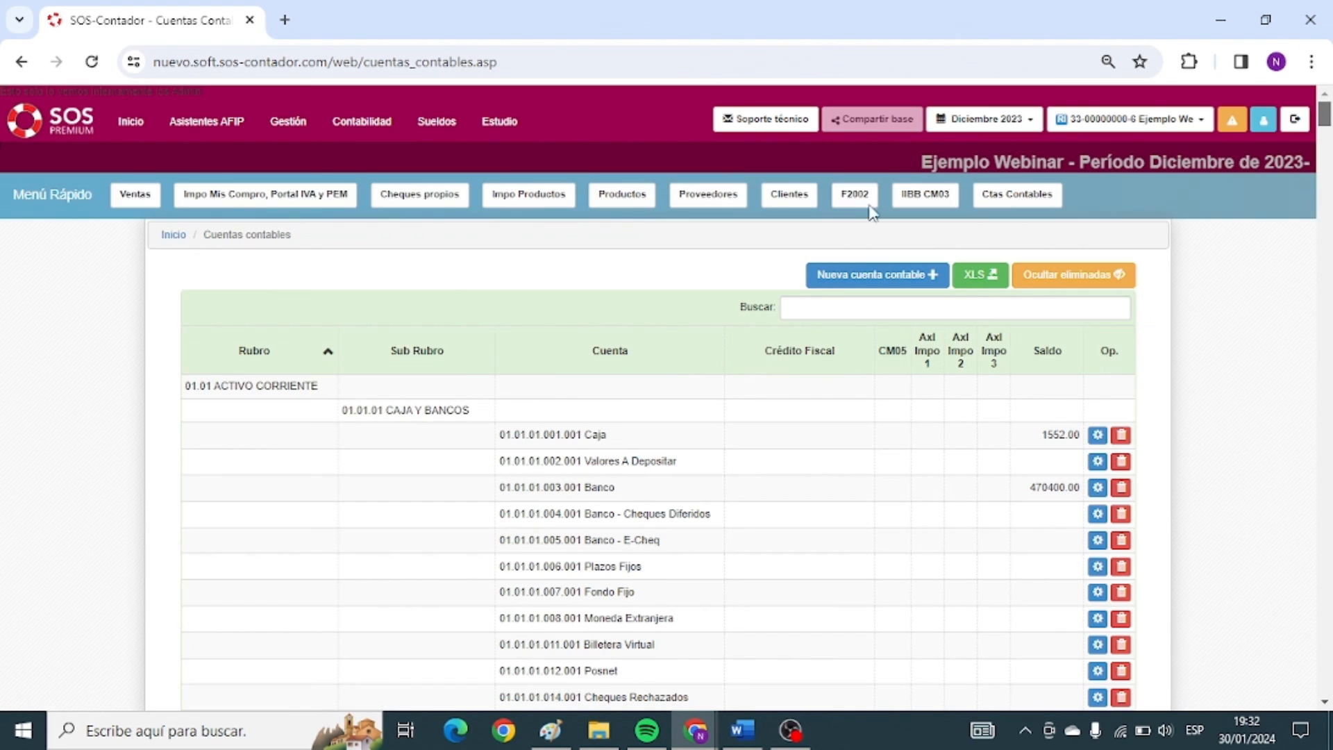
pyautogui.moveTo(132, 133)
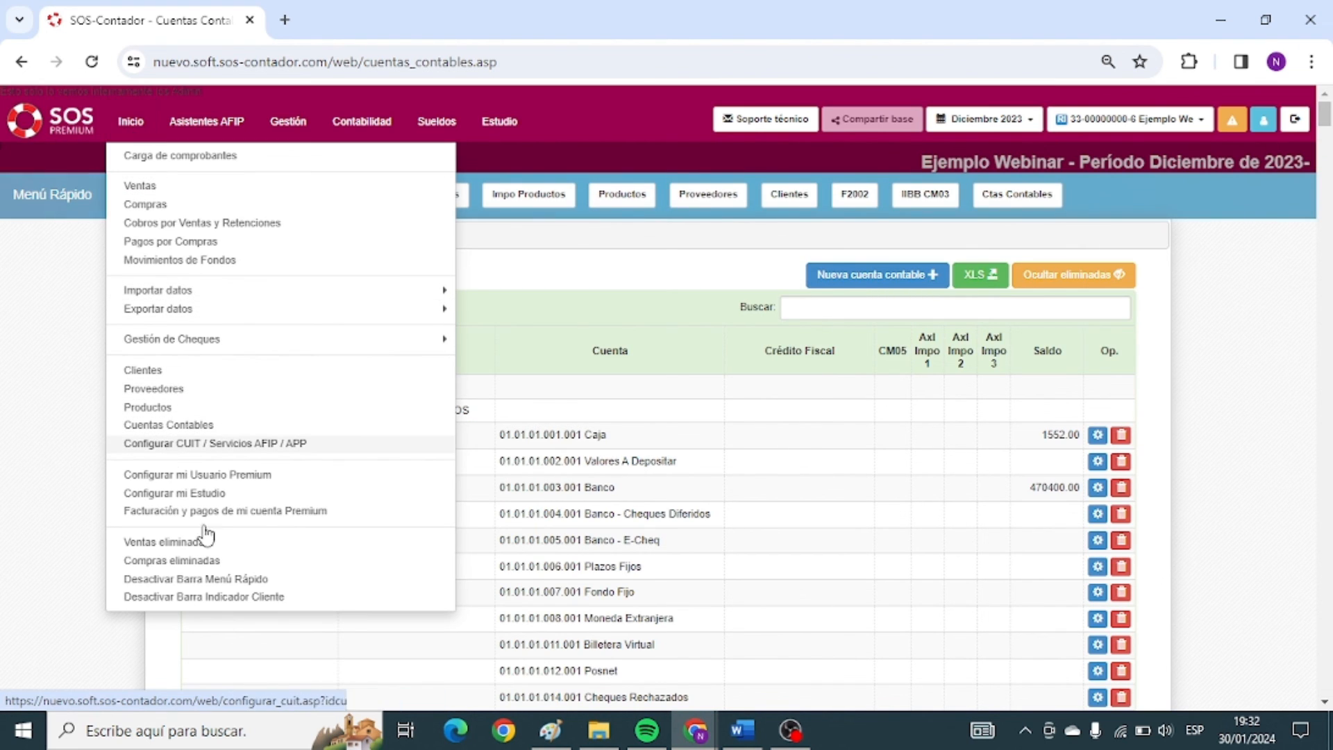
pyautogui.click(57, 138)
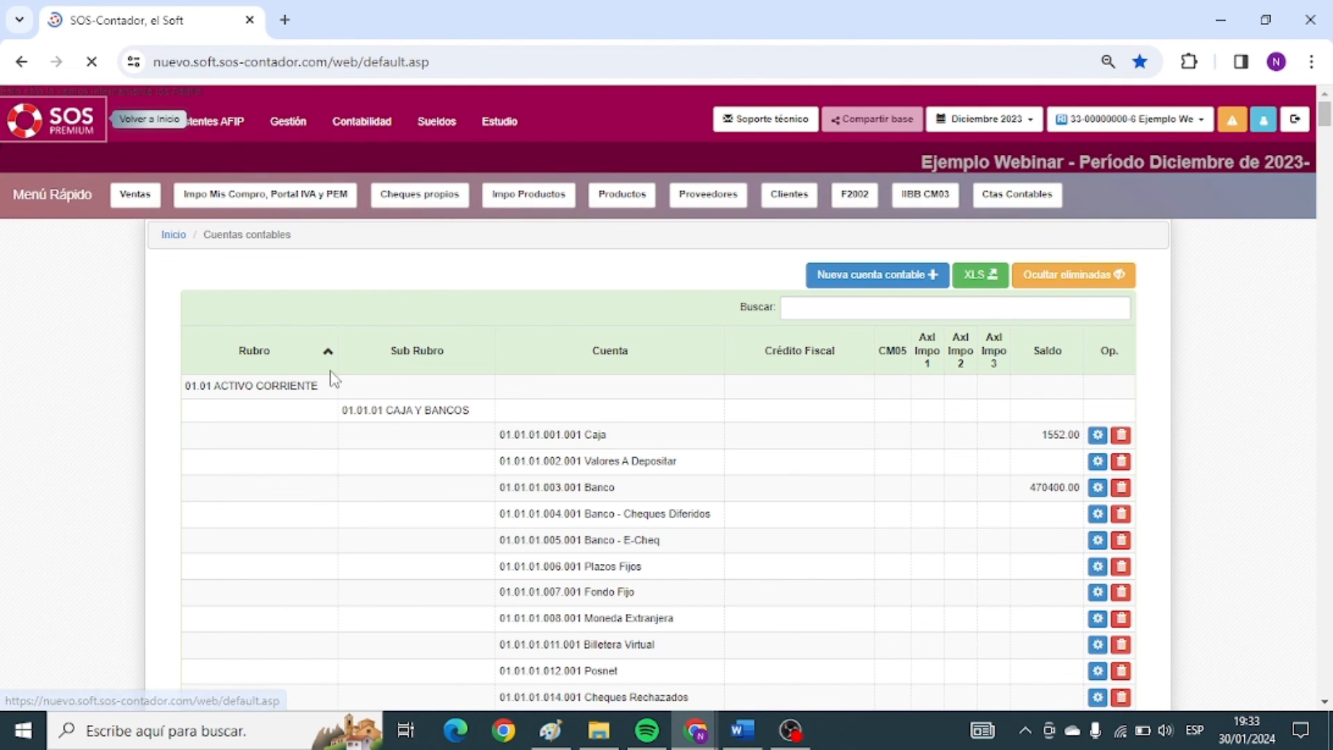